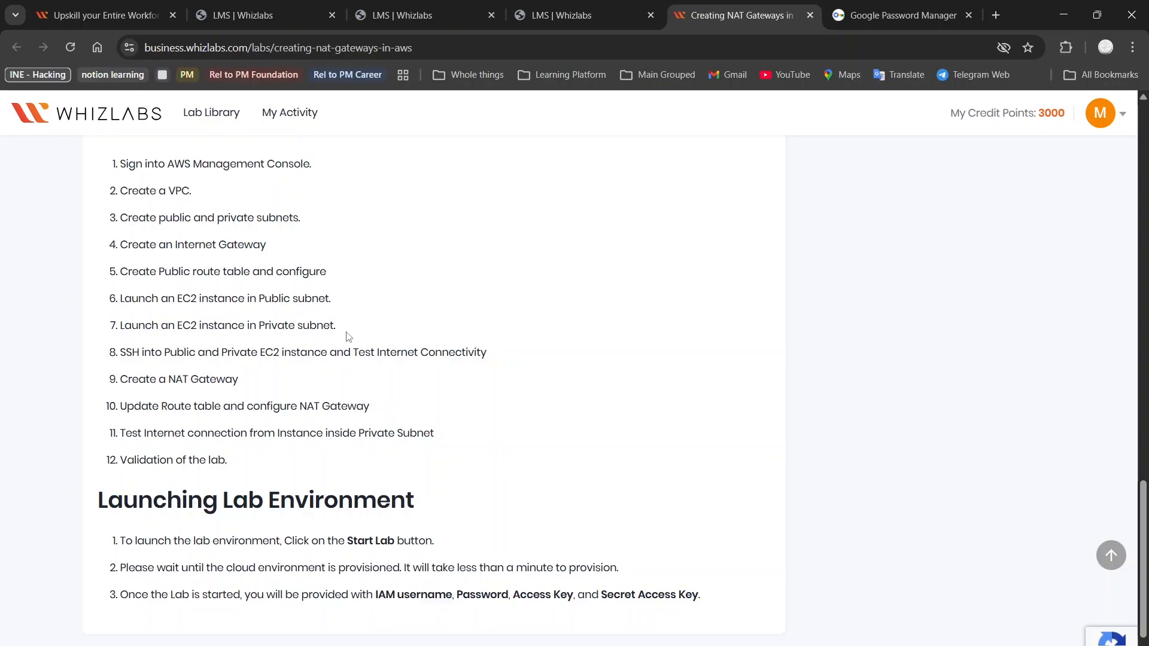
Review the Creating NAT Gateways lab overview, task list and architecture diagram
{"action": "scroll", "coordinate": [349, 336], "scroll_direction": "up", "scroll_amount": 5}
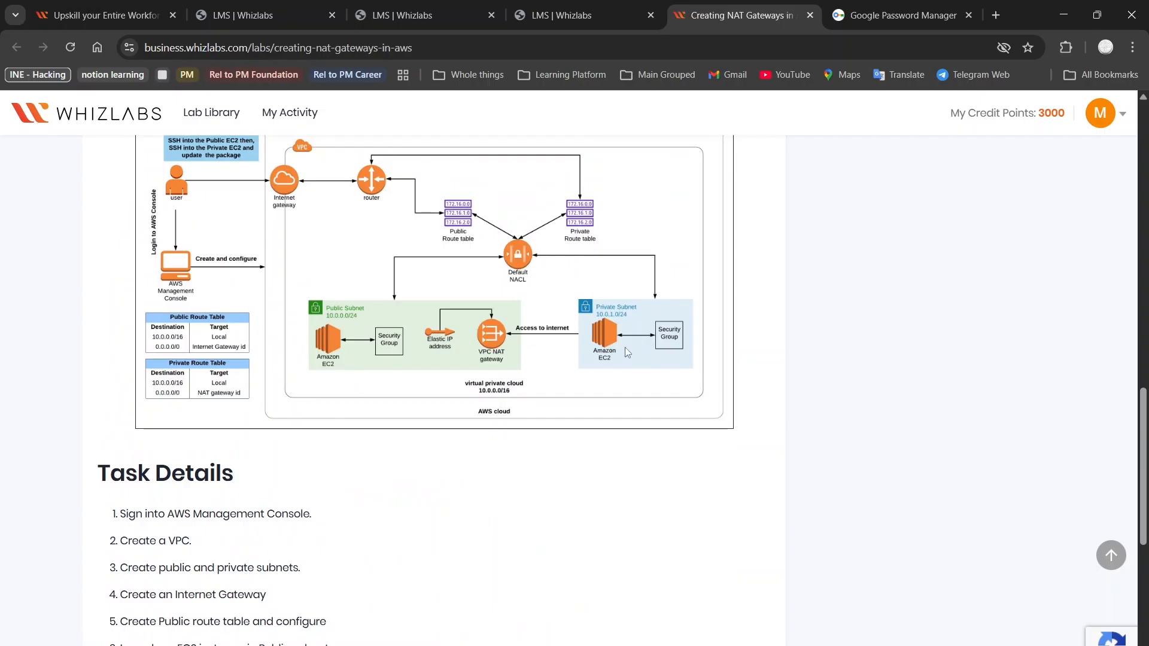
{"action": "scroll", "coordinate": [627, 352], "scroll_direction": "down", "scroll_amount": 8}
{"action": "scroll", "coordinate": [625, 352], "scroll_direction": "up", "scroll_amount": 1}
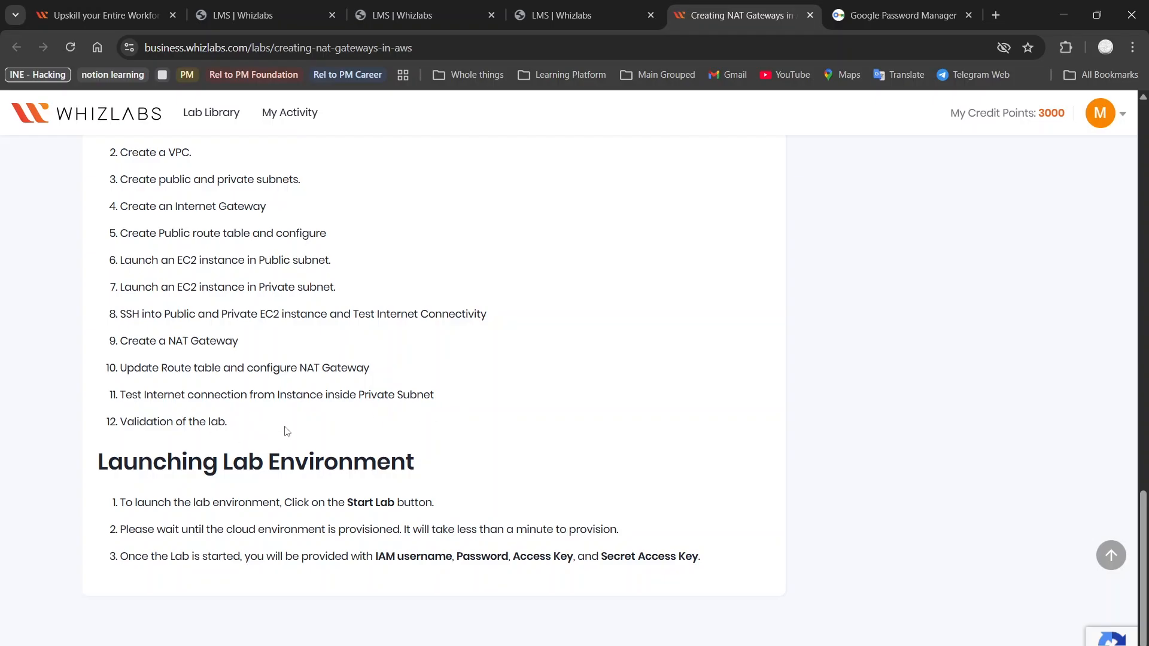
{"action": "scroll", "coordinate": [266, 473], "scroll_direction": "down", "scroll_amount": 1}
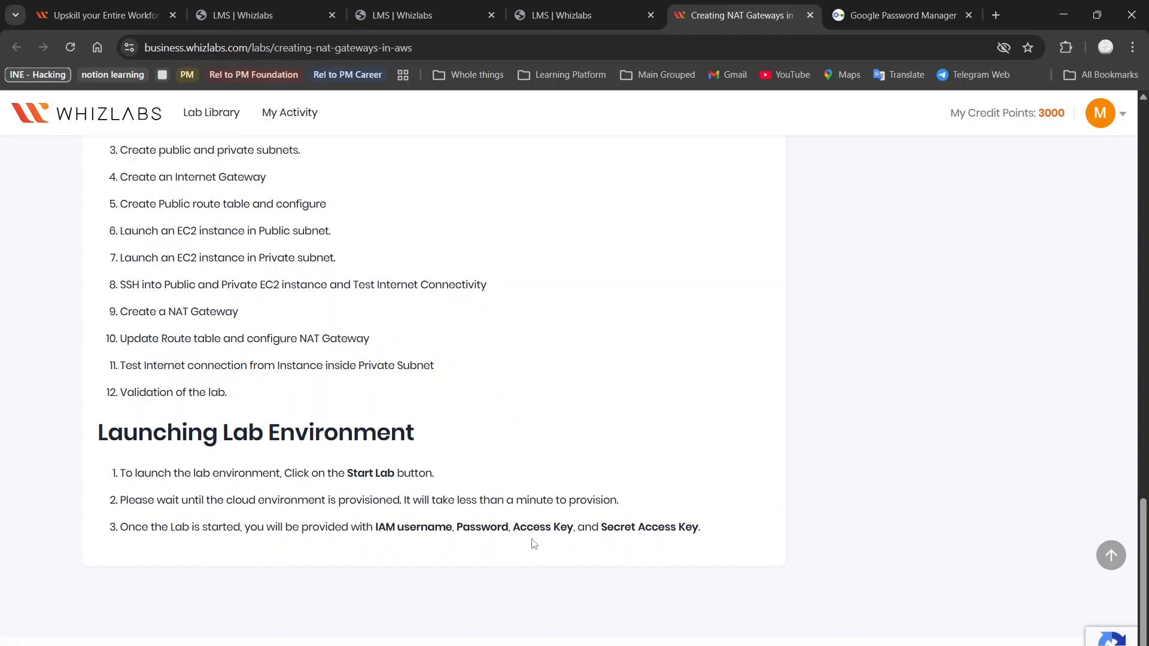
{"action": "scroll", "coordinate": [688, 451], "scroll_direction": "up", "scroll_amount": 20}
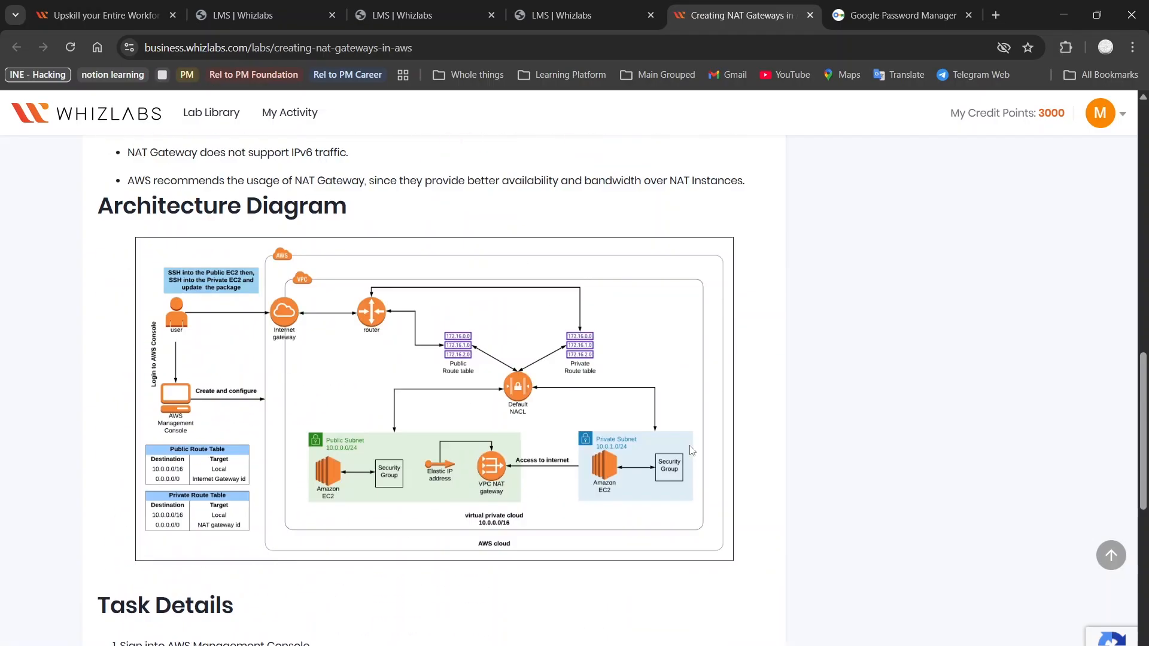
Open the Lab Steps and read Tasks 1–2, returning to the top
{"action": "left_click", "coordinate": [236, 368]}
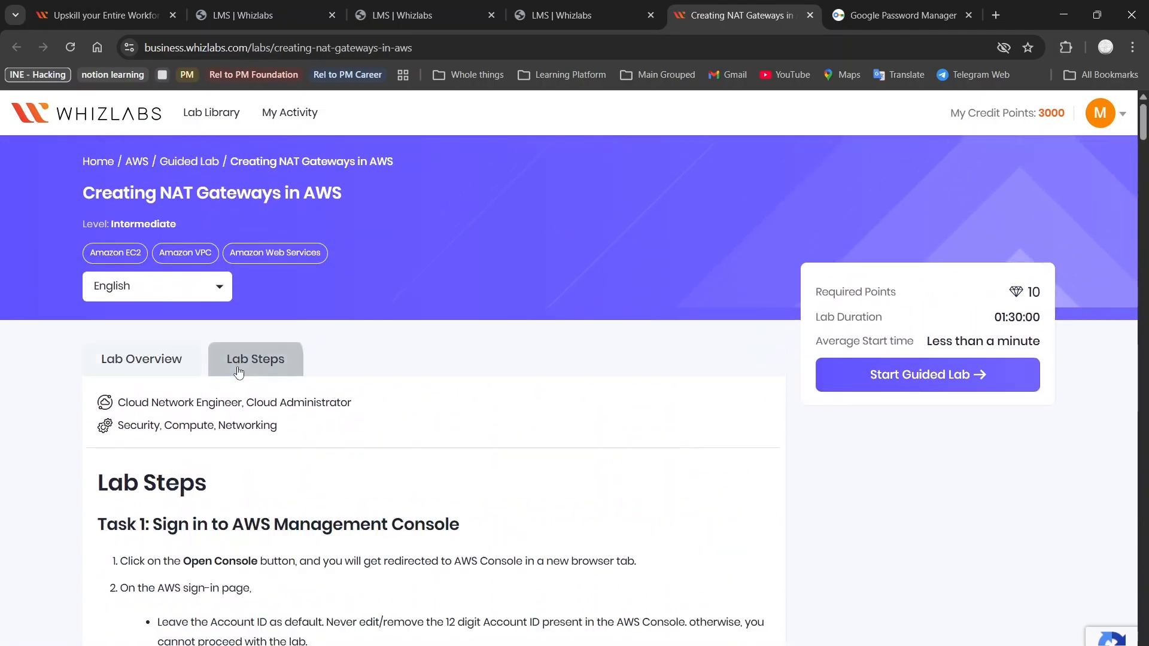
{"action": "scroll", "coordinate": [321, 457], "scroll_direction": "down", "scroll_amount": 5}
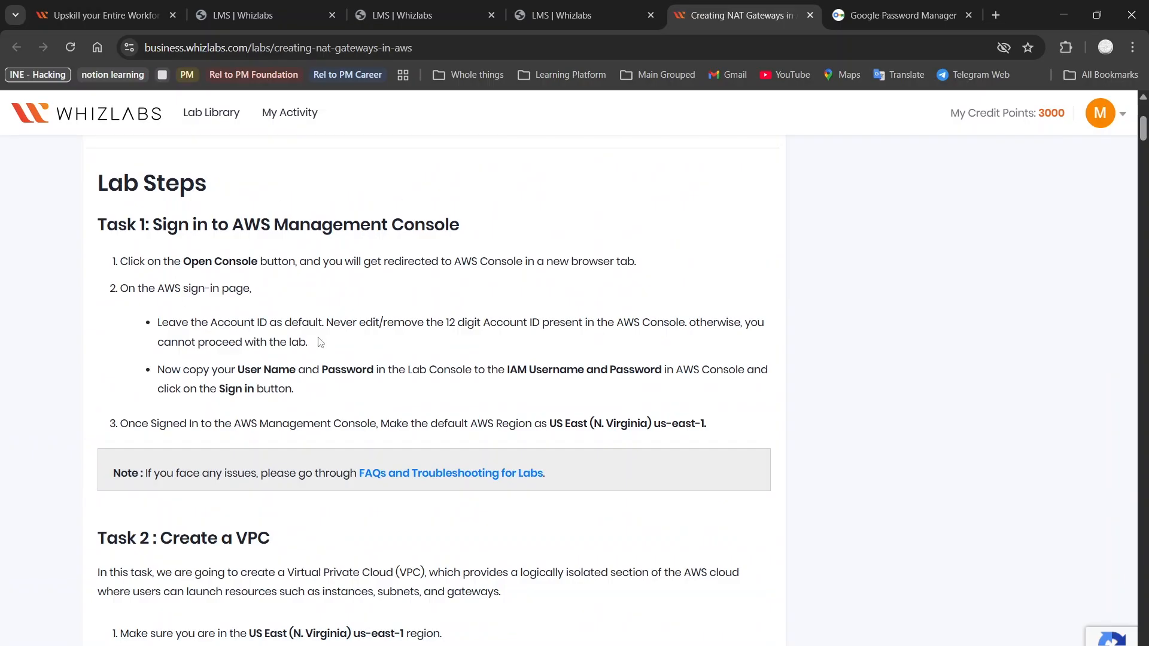
{"action": "scroll", "coordinate": [320, 342], "scroll_direction": "down", "scroll_amount": 1}
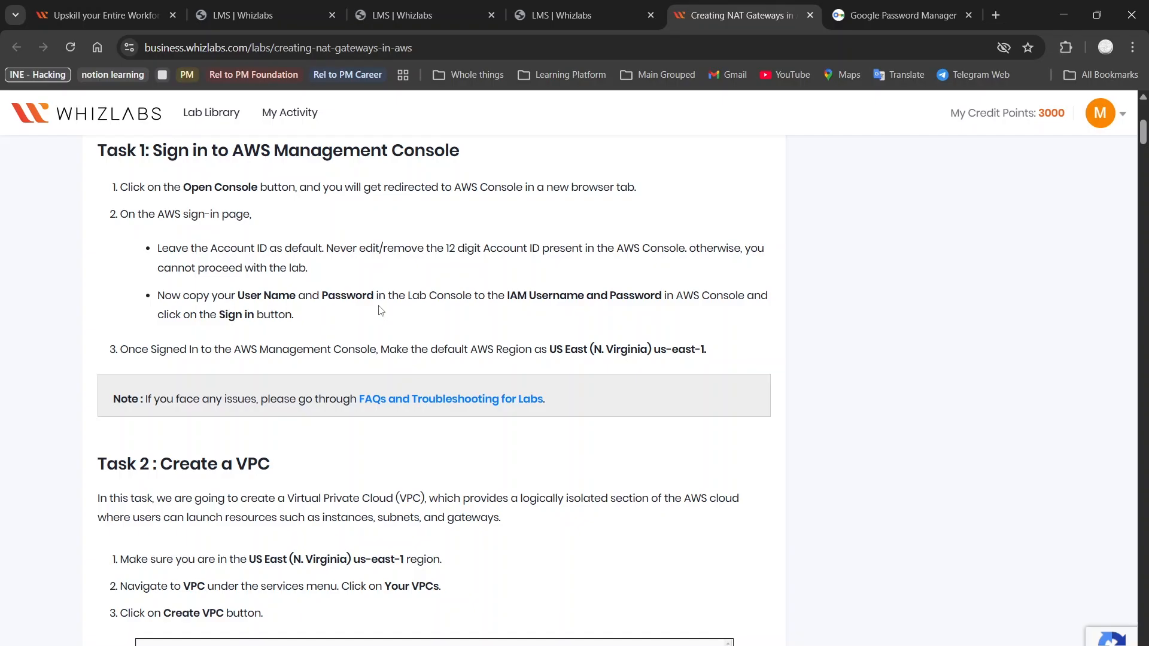
{"action": "scroll", "coordinate": [379, 310], "scroll_direction": "down", "scroll_amount": 1}
{"action": "scroll", "coordinate": [589, 333], "scroll_direction": "down", "scroll_amount": 2}
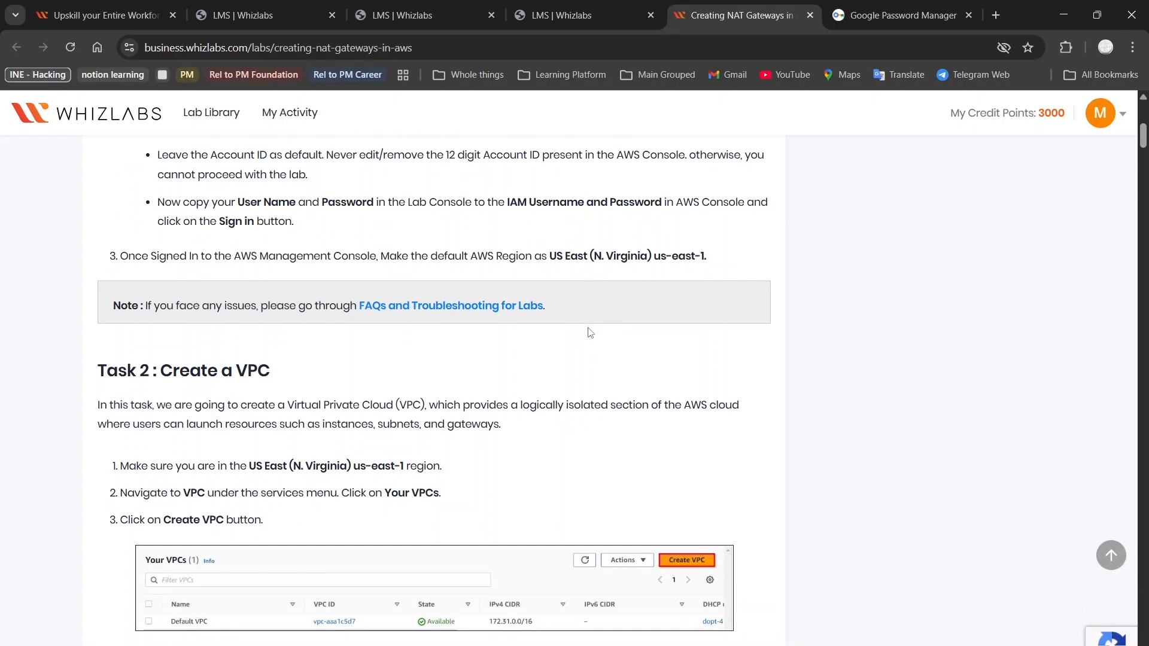
{"action": "scroll", "coordinate": [590, 333], "scroll_direction": "down", "scroll_amount": 5}
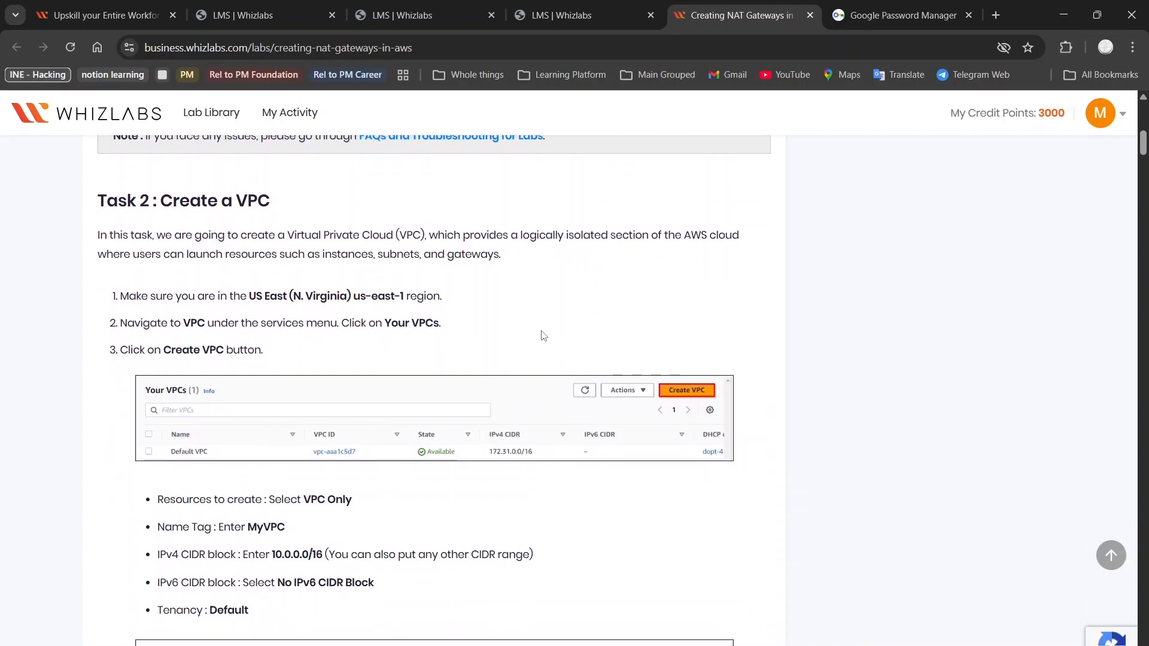
{"action": "scroll", "coordinate": [543, 335], "scroll_direction": "down", "scroll_amount": 1}
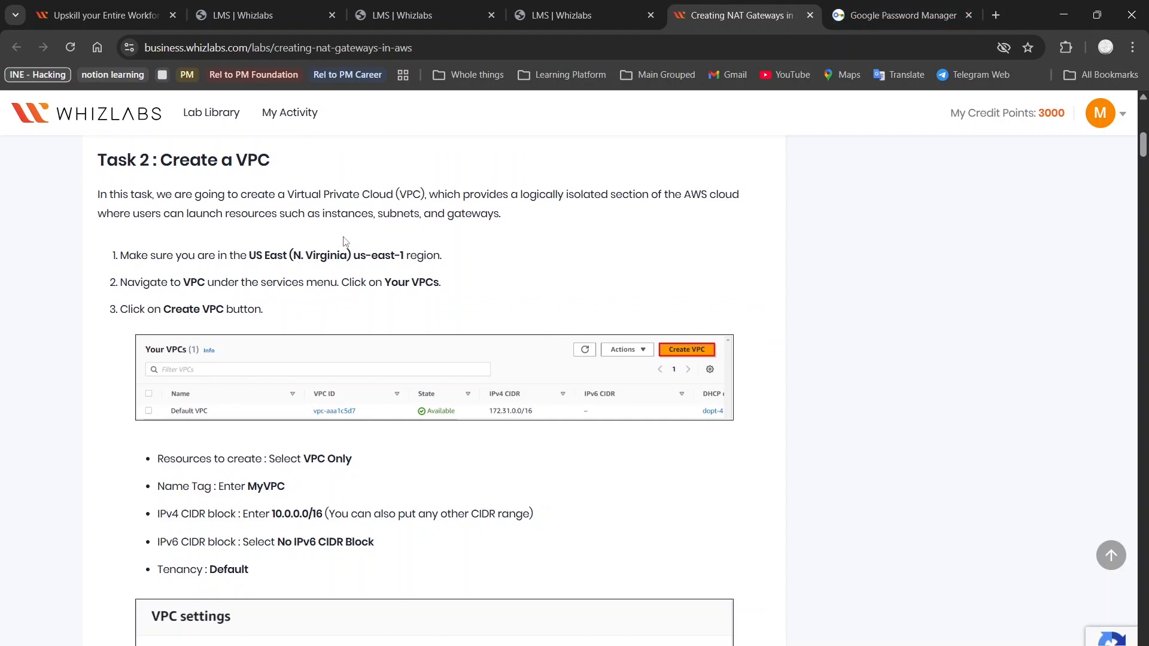
{"action": "scroll", "coordinate": [345, 241], "scroll_direction": "up", "scroll_amount": 10}
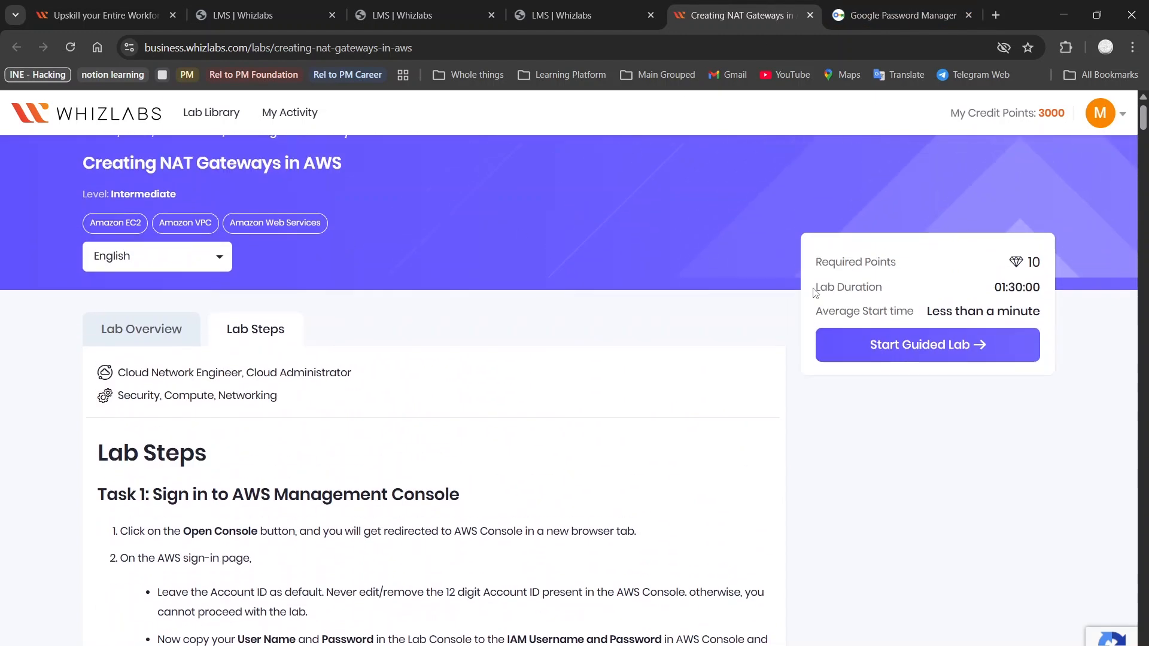
Start the guided lab and close the Google Password Manager page
{"action": "left_click", "coordinate": [980, 350]}
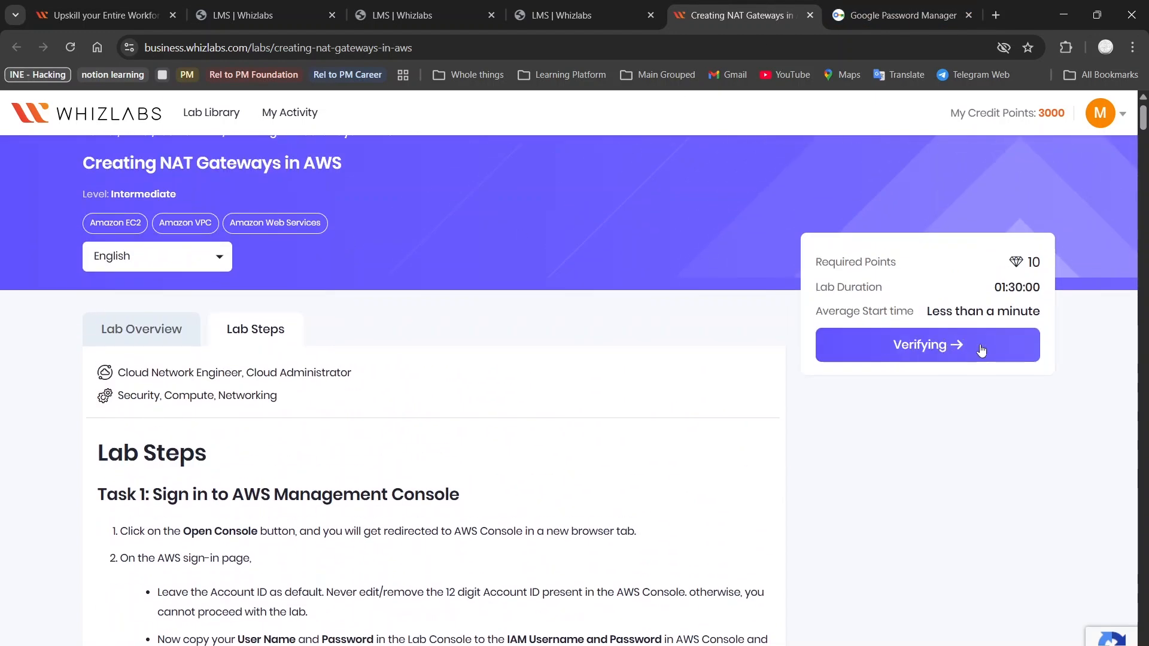
{"action": "left_click", "coordinate": [967, 16]}
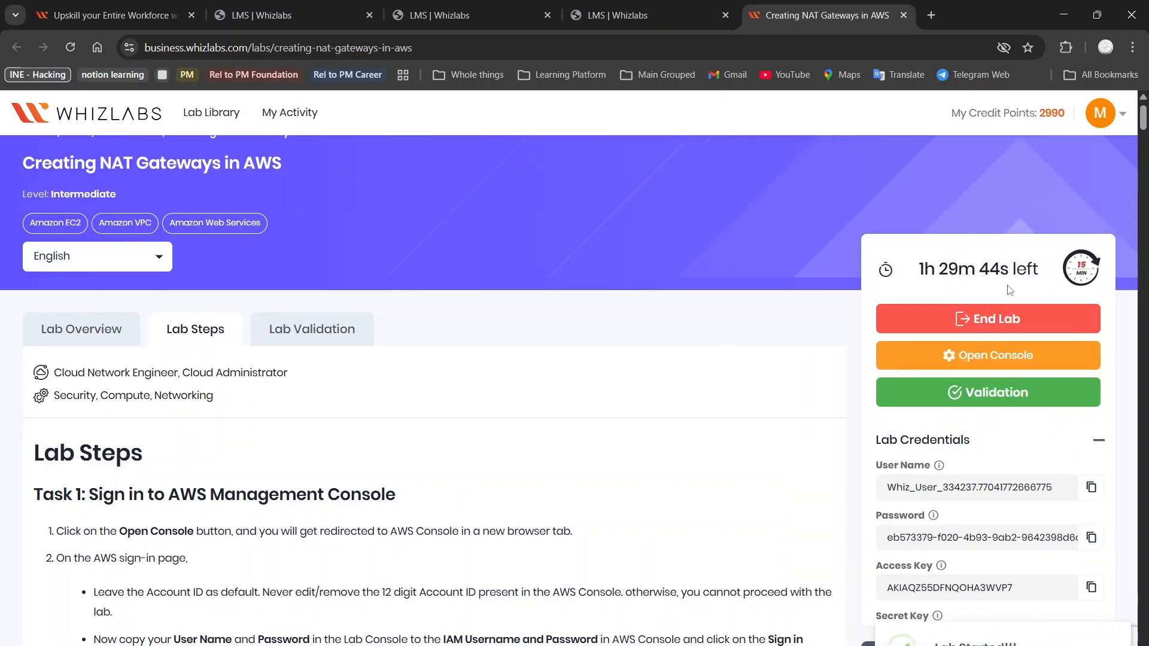
Open the AWS console sign-in and paste the lab's IAM user name into the username field
{"action": "left_click", "coordinate": [1006, 364]}
{"action": "left_click", "coordinate": [748, 14]}
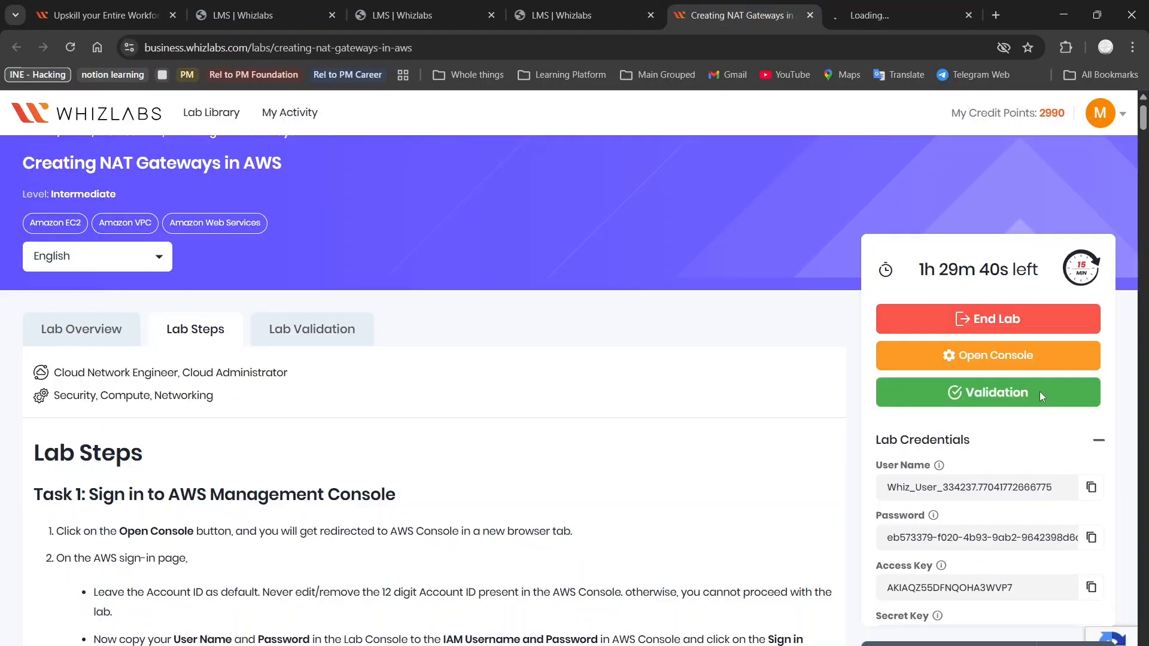
{"action": "left_click", "coordinate": [1092, 494]}
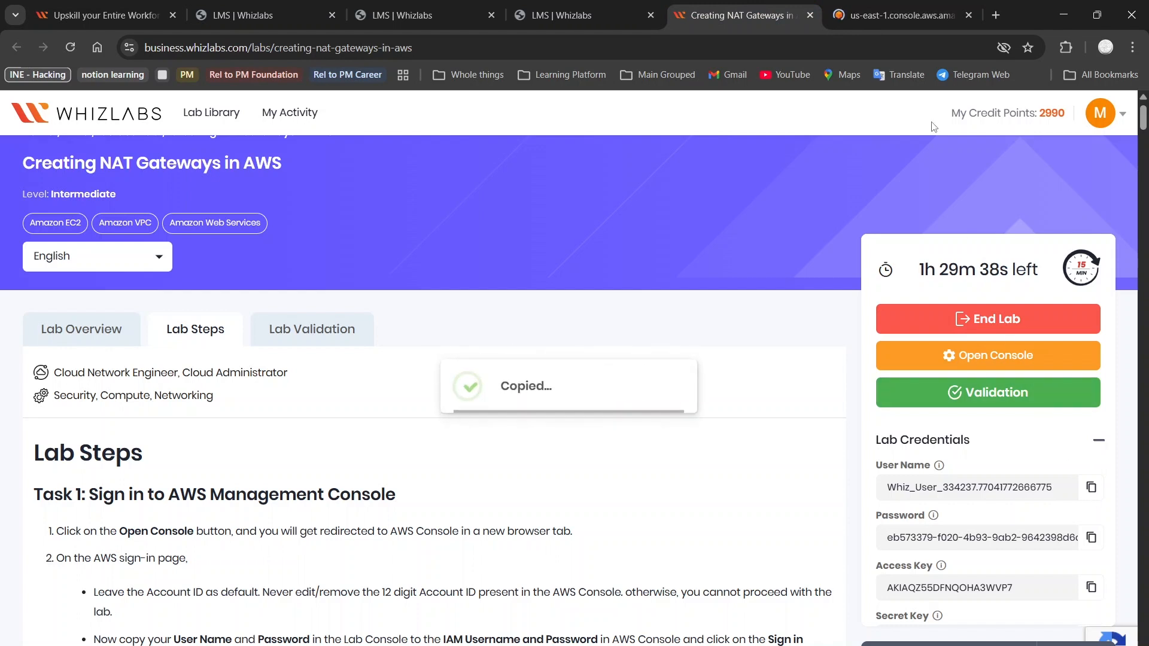
{"action": "left_click", "coordinate": [907, 6]}
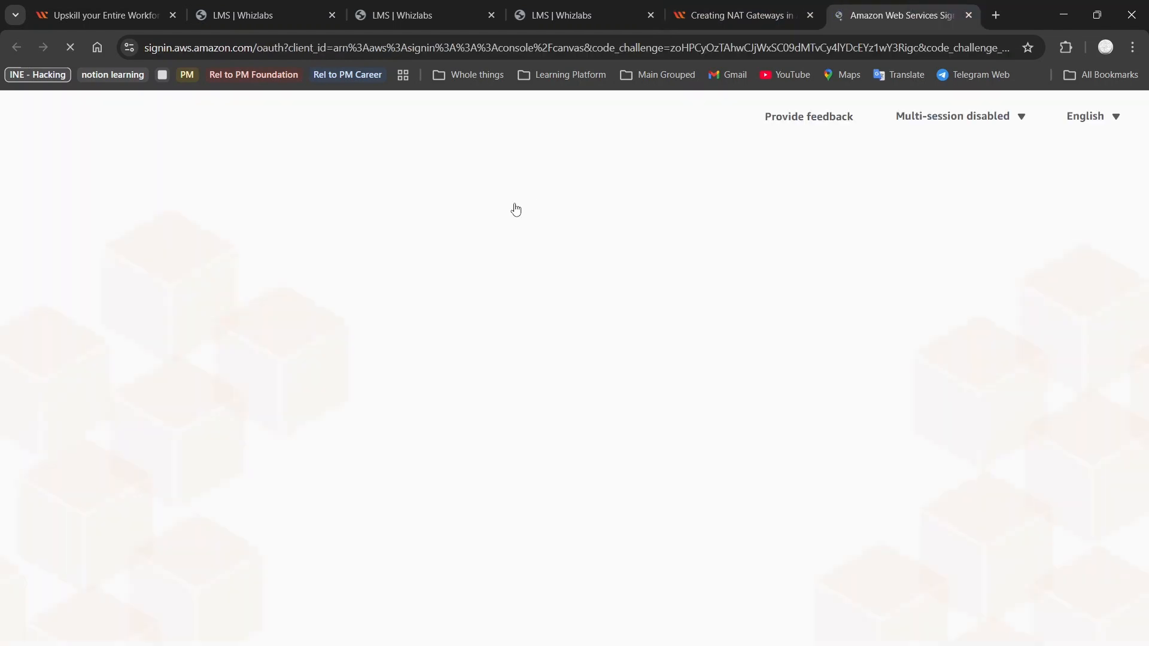
{"action": "left_click", "coordinate": [412, 394]}
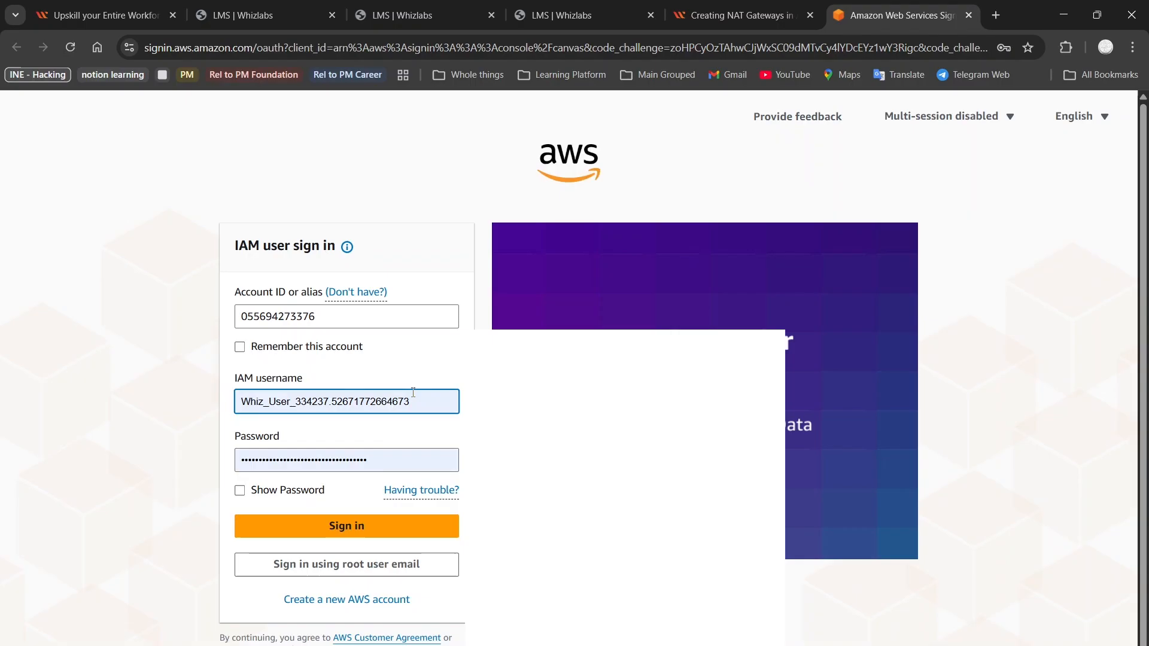
{"action": "key", "text": "ctrl+a"}
{"action": "key", "text": "ctrl+v"}
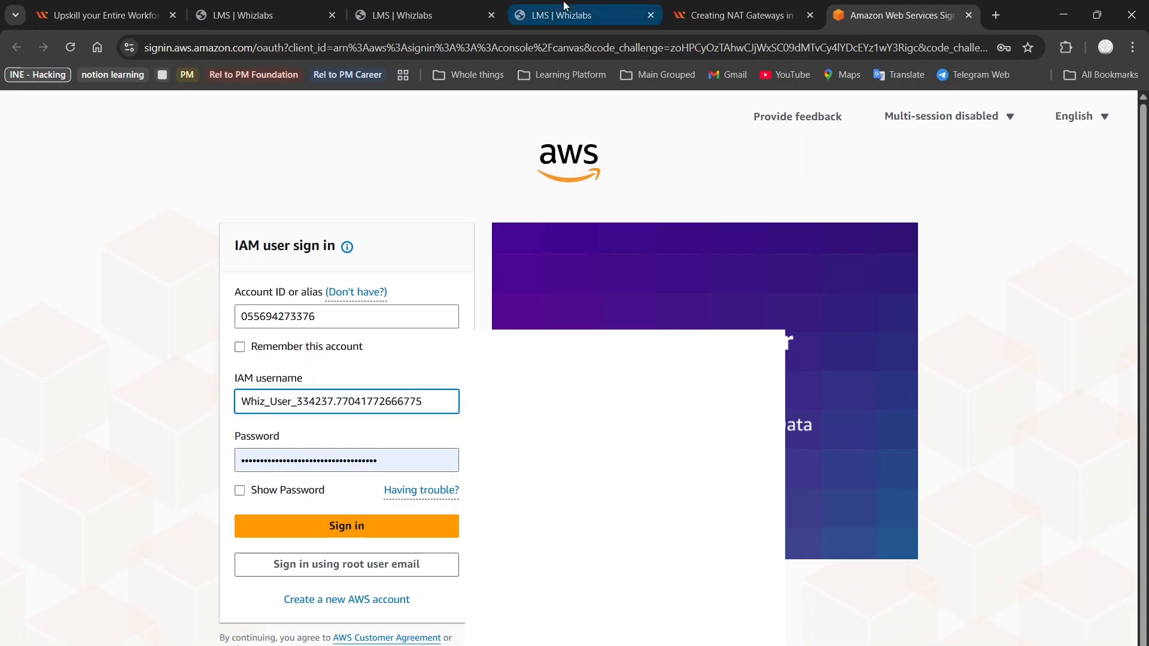
Paste the lab password into the password field and sign in
{"action": "left_click", "coordinate": [749, 22]}
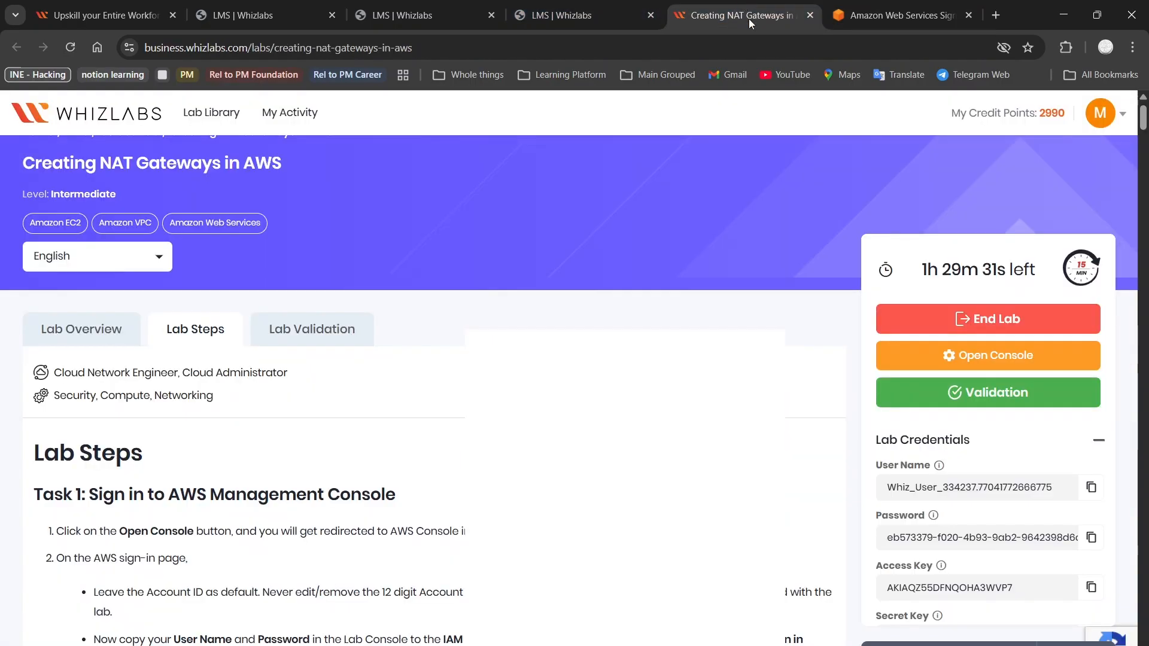
{"action": "left_click", "coordinate": [1090, 539]}
{"action": "left_click", "coordinate": [898, 15]}
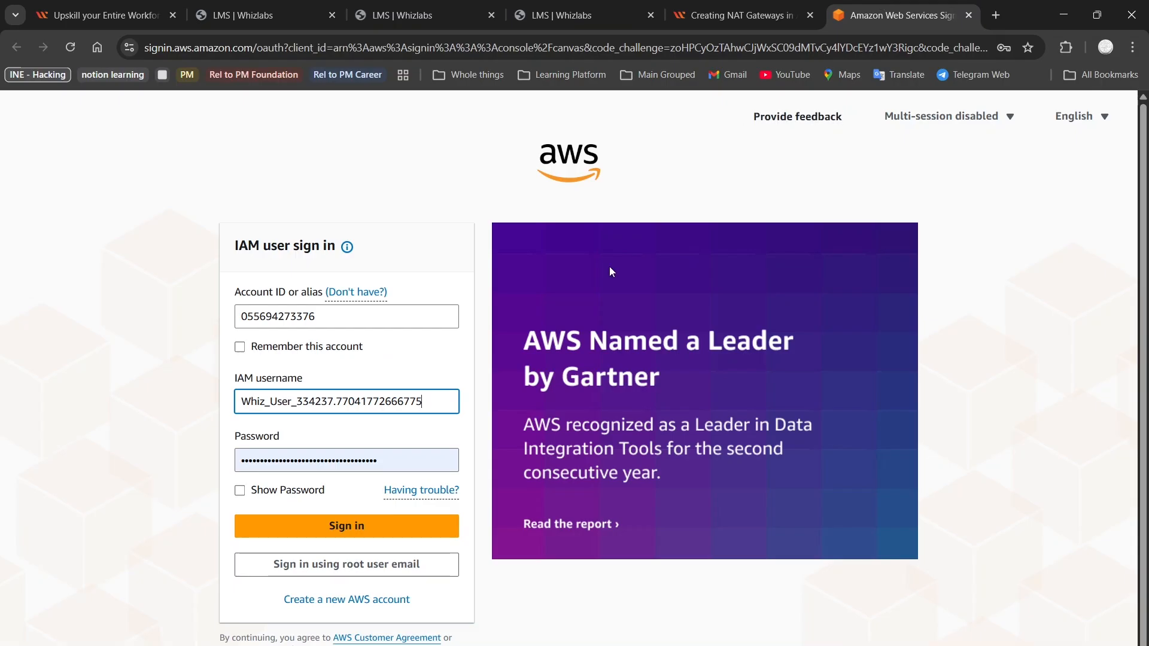
{"action": "left_click", "coordinate": [394, 461]}
{"action": "key", "text": "ctrl+a"}
{"action": "key", "text": "ctrl+v"}
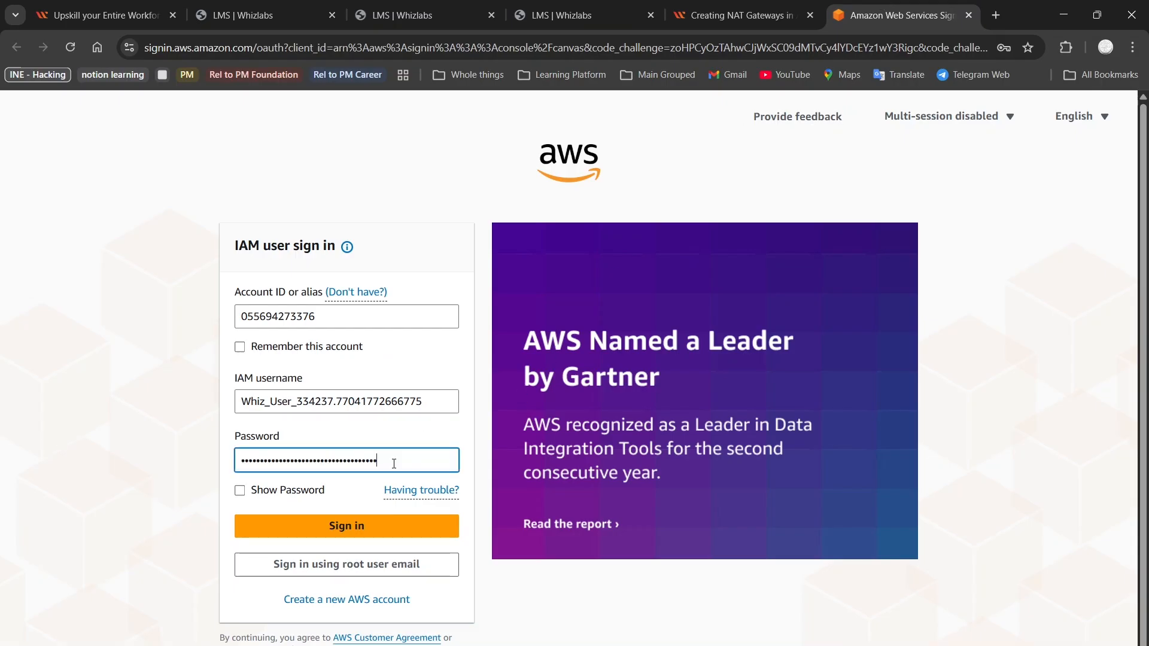
{"action": "left_click", "coordinate": [318, 533]}
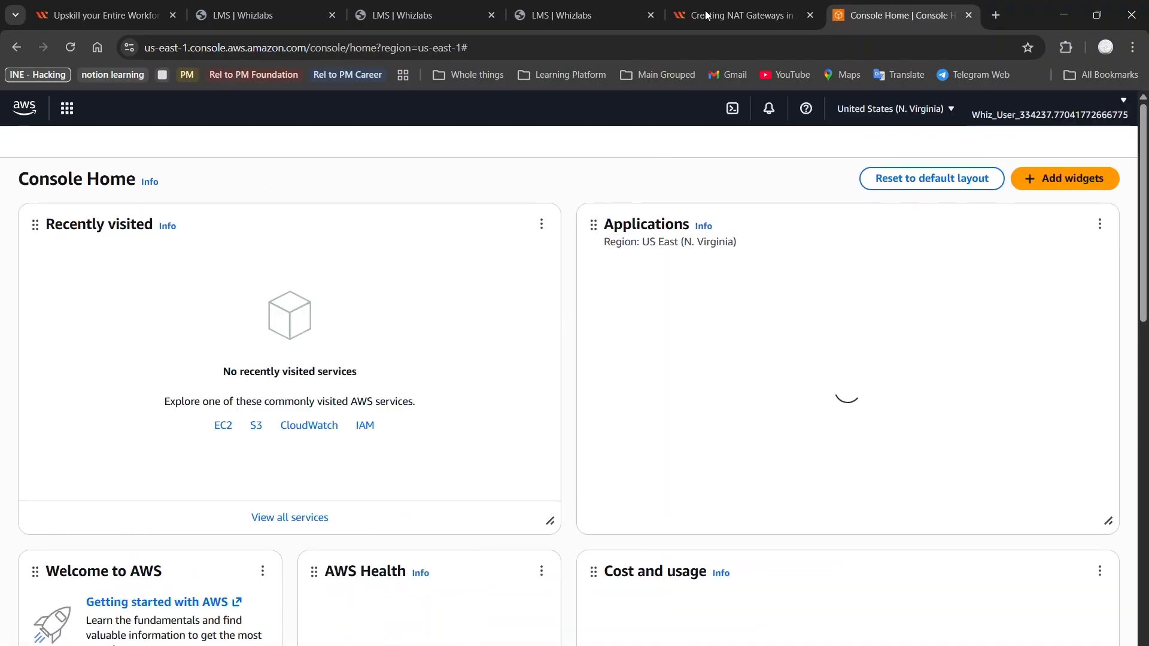
Scroll the lab instructions to Task 2 and select the VPC name MyVPC
{"action": "left_click", "coordinate": [785, 8]}
{"action": "scroll", "coordinate": [552, 355], "scroll_direction": "down", "scroll_amount": 7}
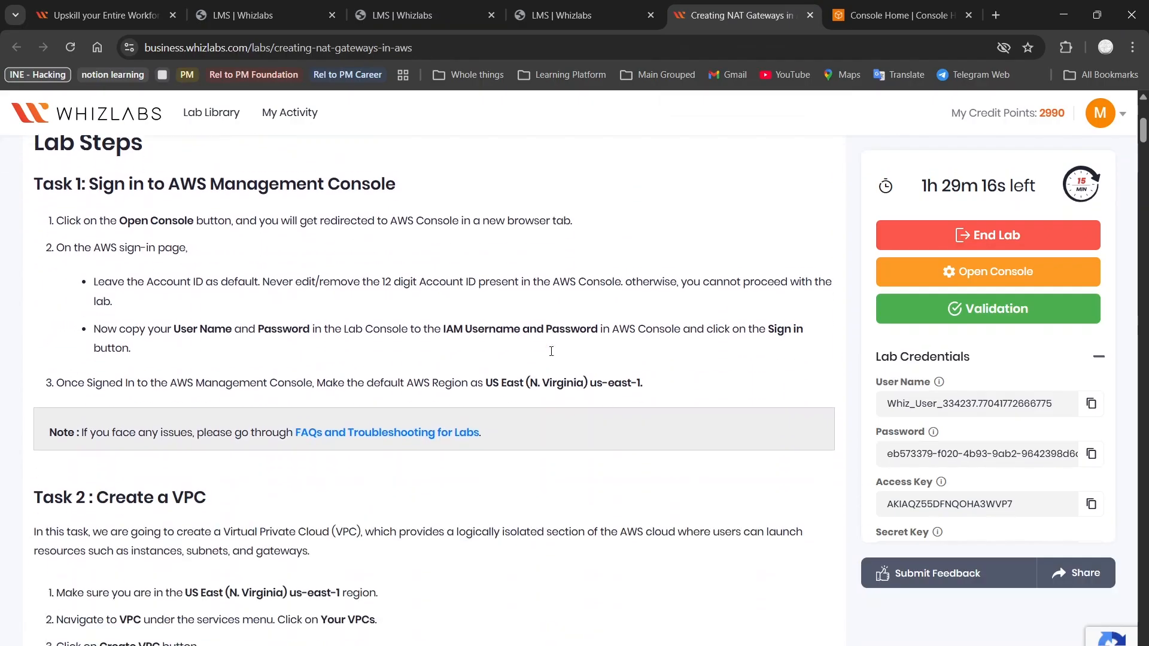
{"action": "scroll", "coordinate": [378, 261], "scroll_direction": "down", "scroll_amount": 5}
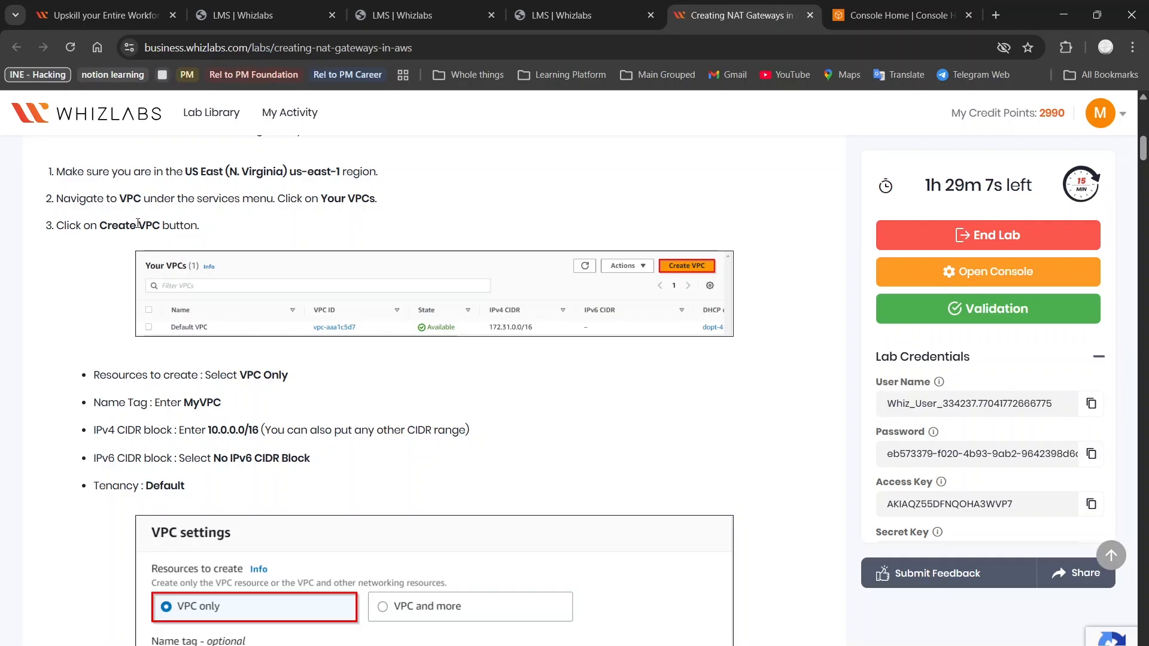
{"action": "scroll", "coordinate": [139, 227], "scroll_direction": "down", "scroll_amount": 2}
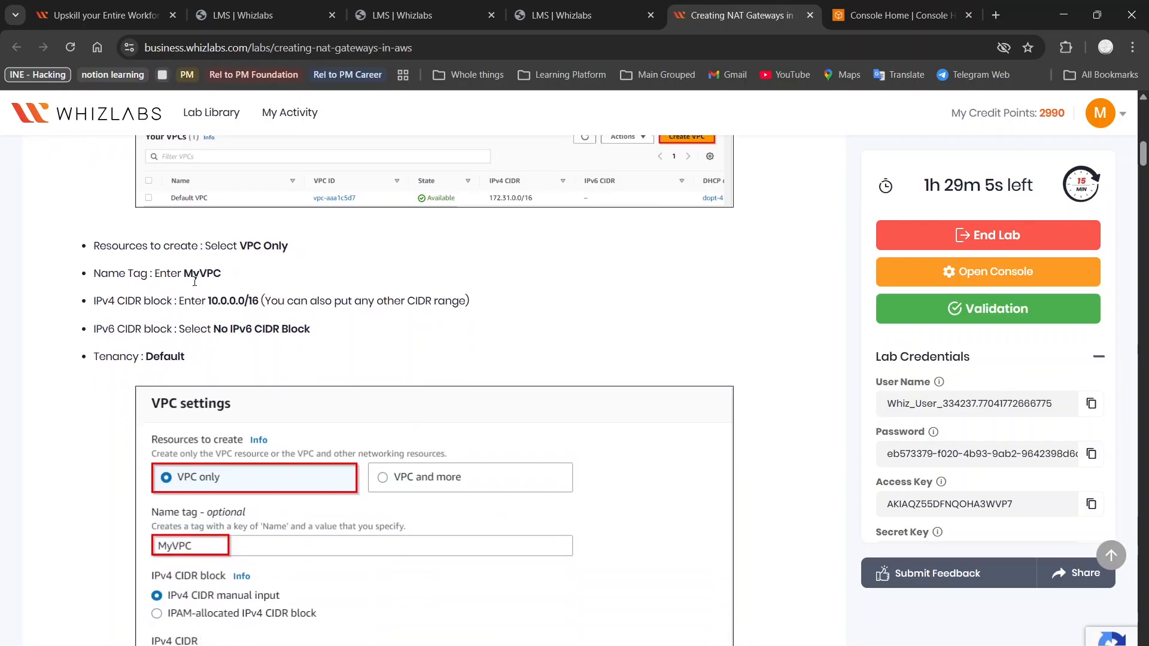
{"action": "double_click", "coordinate": [189, 272]}
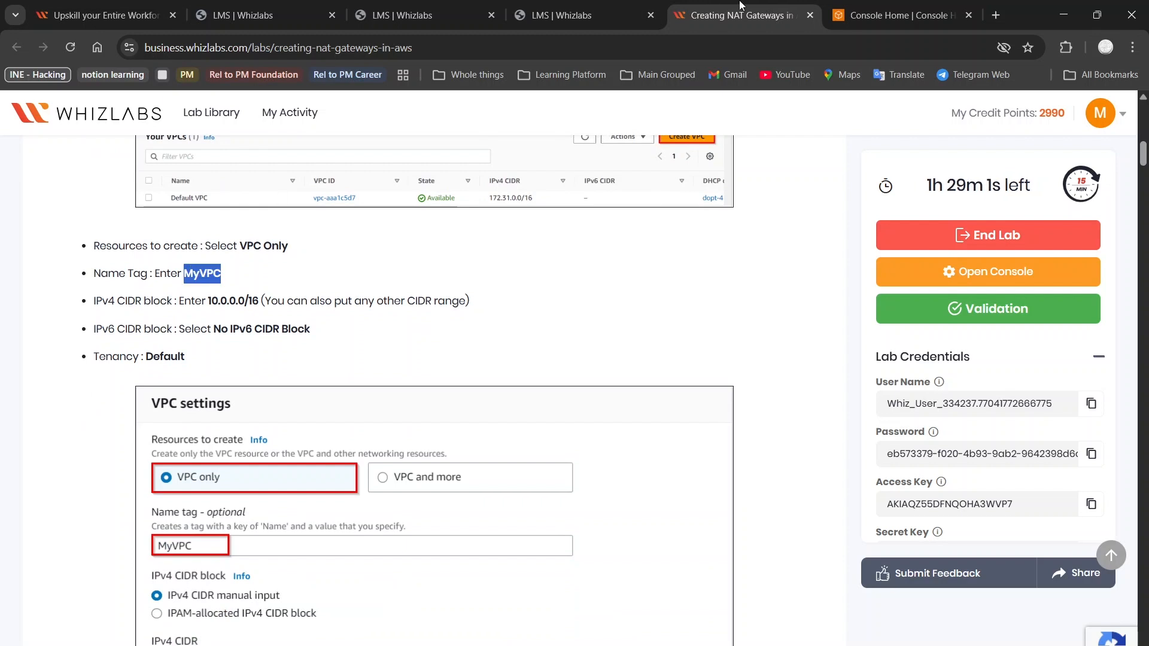
Search the console for 'vpc' and open the VPC service
{"action": "left_click", "coordinate": [873, 16]}
{"action": "left_click", "coordinate": [426, 114]}
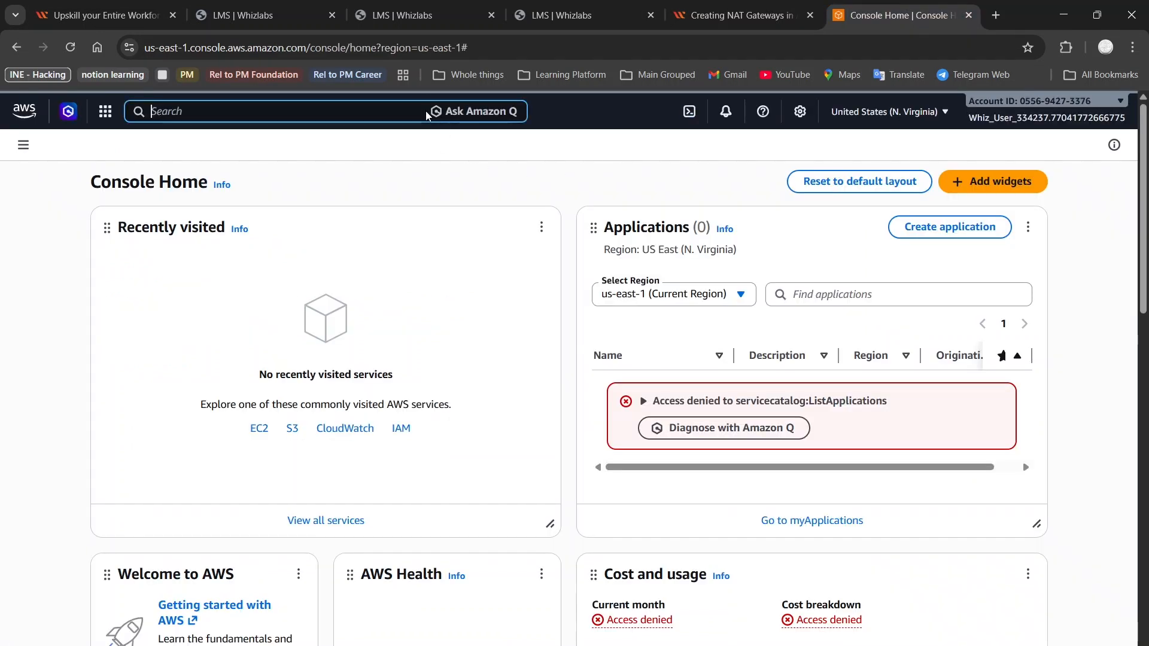
{"action": "type", "text": "vpc"}
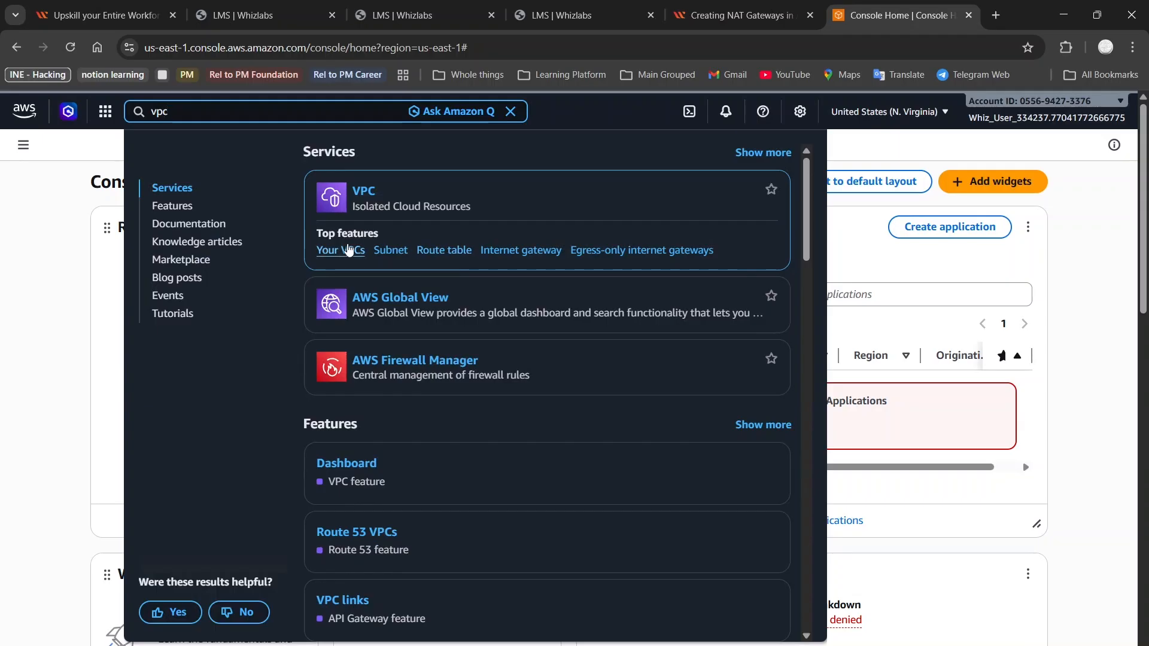
{"action": "left_click", "coordinate": [360, 198]}
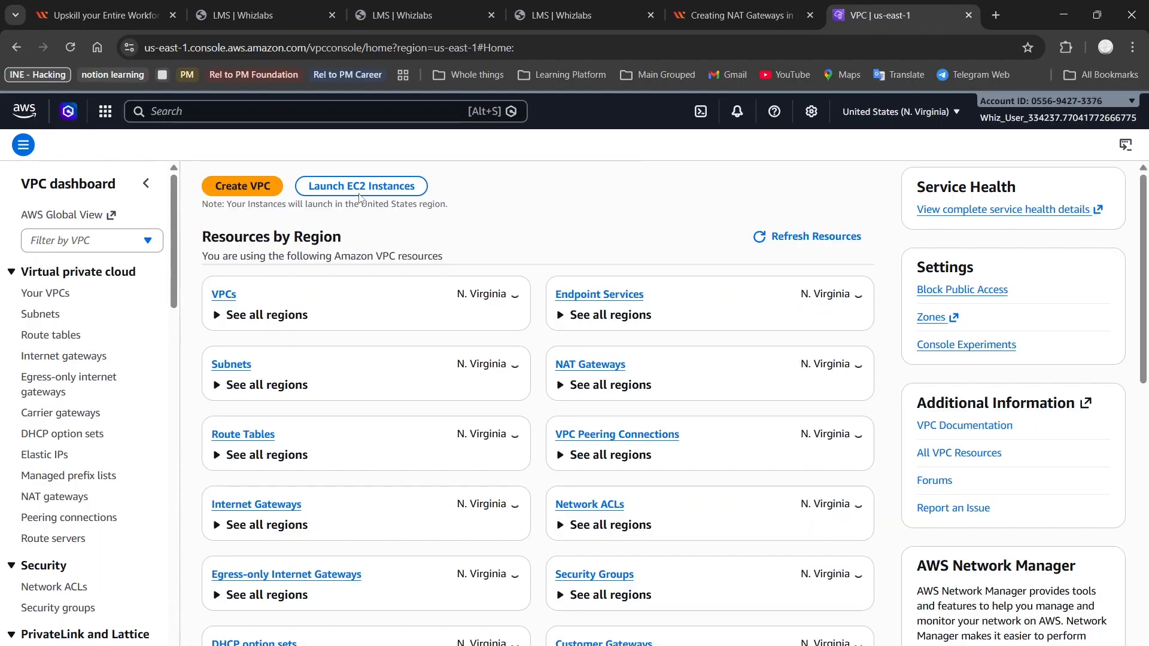
Open the Create VPC form and compare the VPC-only and VPC-and-more options
{"action": "left_click", "coordinate": [237, 186]}
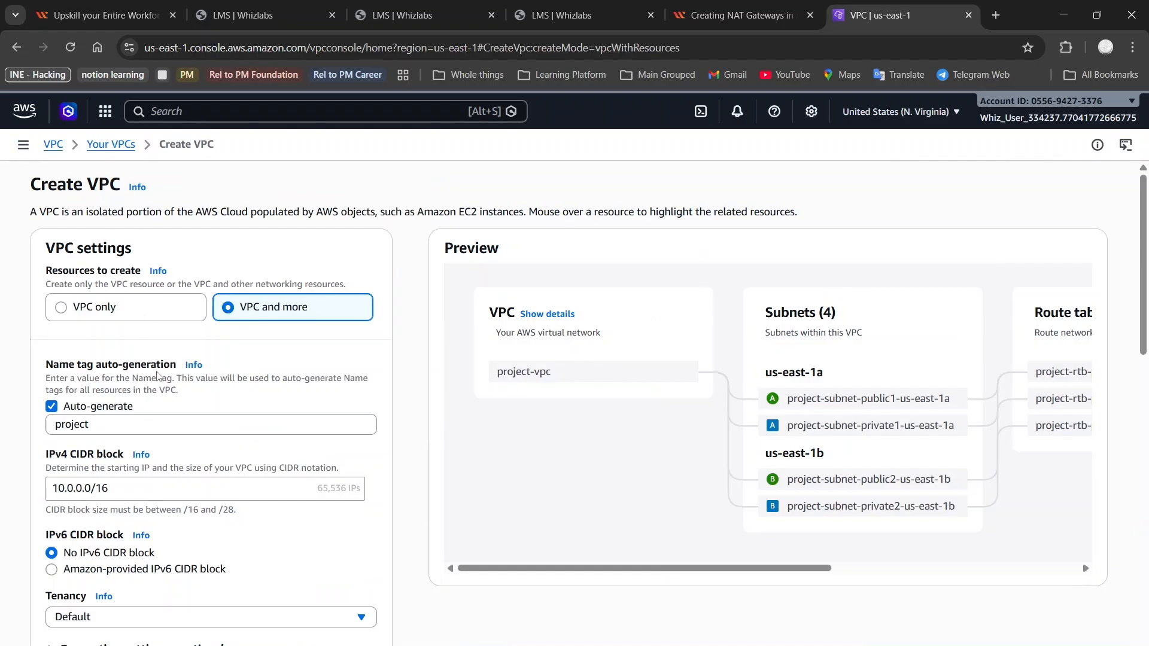
{"action": "left_click", "coordinate": [740, 15]}
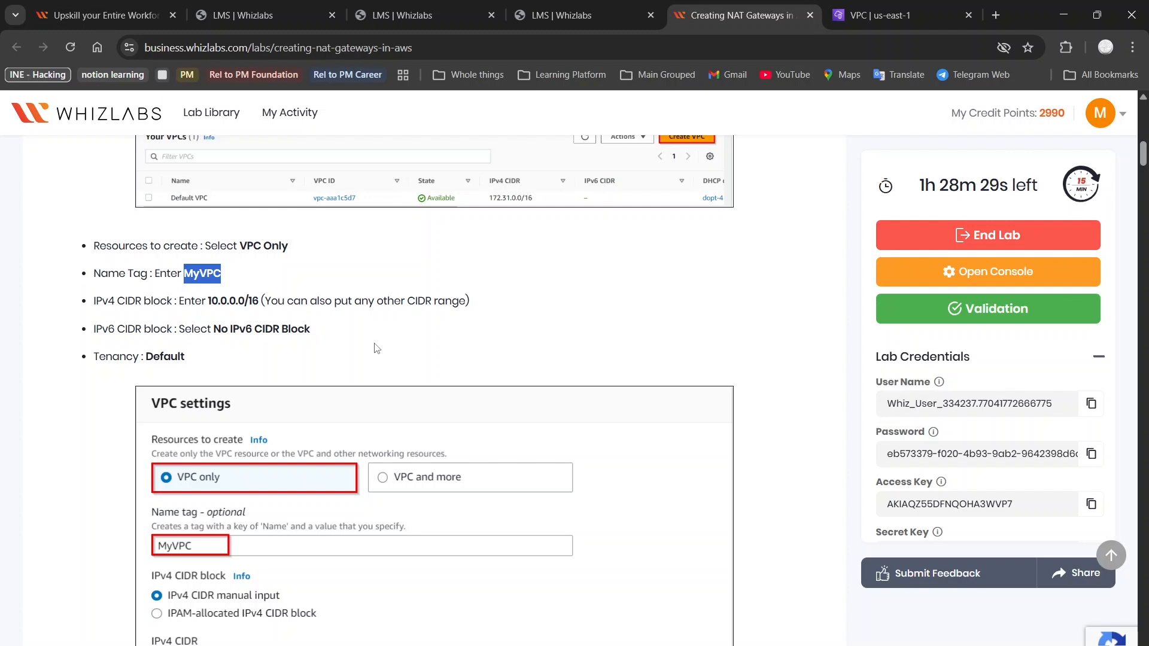
{"action": "left_click", "coordinate": [885, 15]}
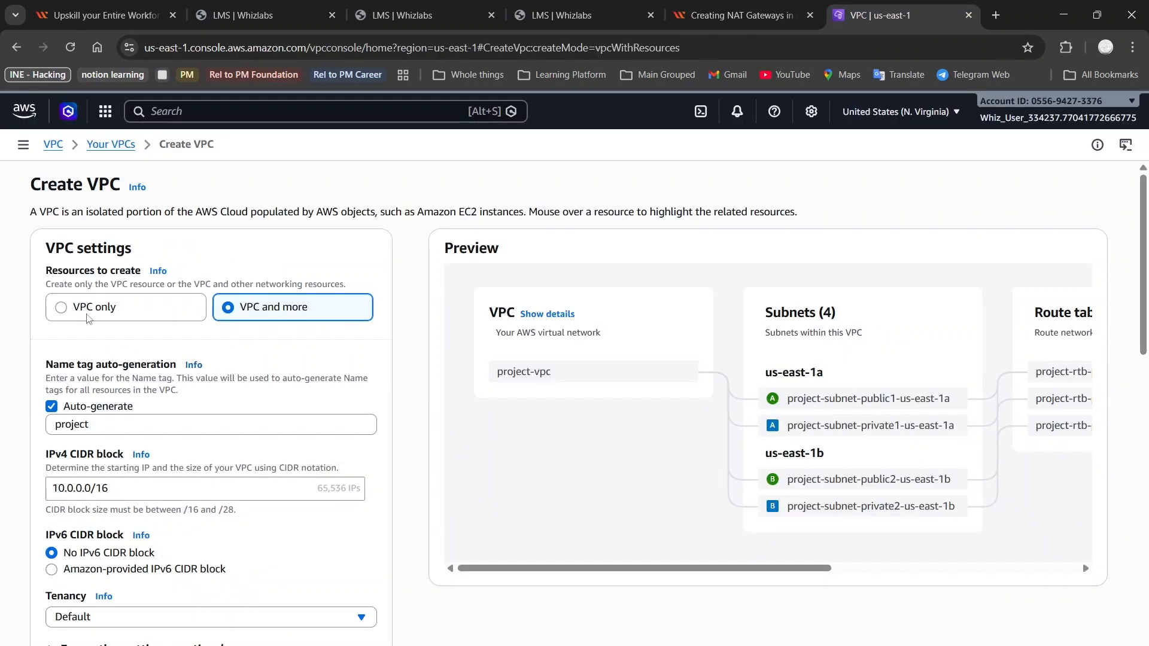
{"action": "left_click", "coordinate": [84, 313]}
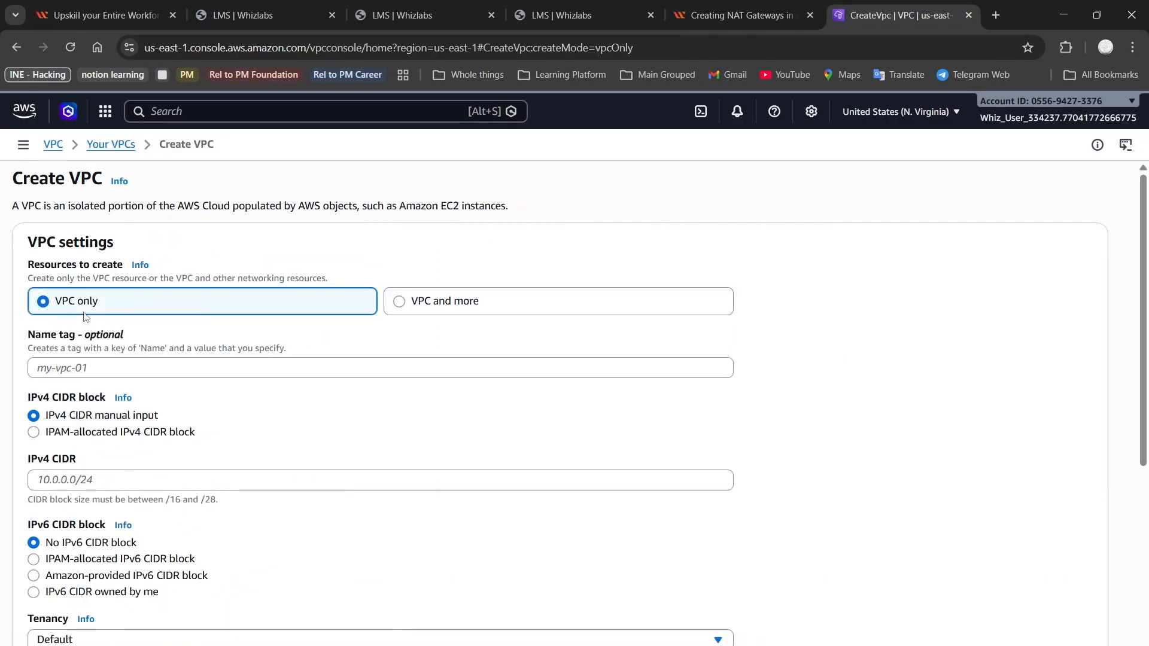
{"action": "left_click", "coordinate": [438, 309]}
{"action": "scroll", "coordinate": [734, 388], "scroll_direction": "right", "scroll_amount": 1}
{"action": "scroll", "coordinate": [733, 388], "scroll_direction": "left", "scroll_amount": 1}
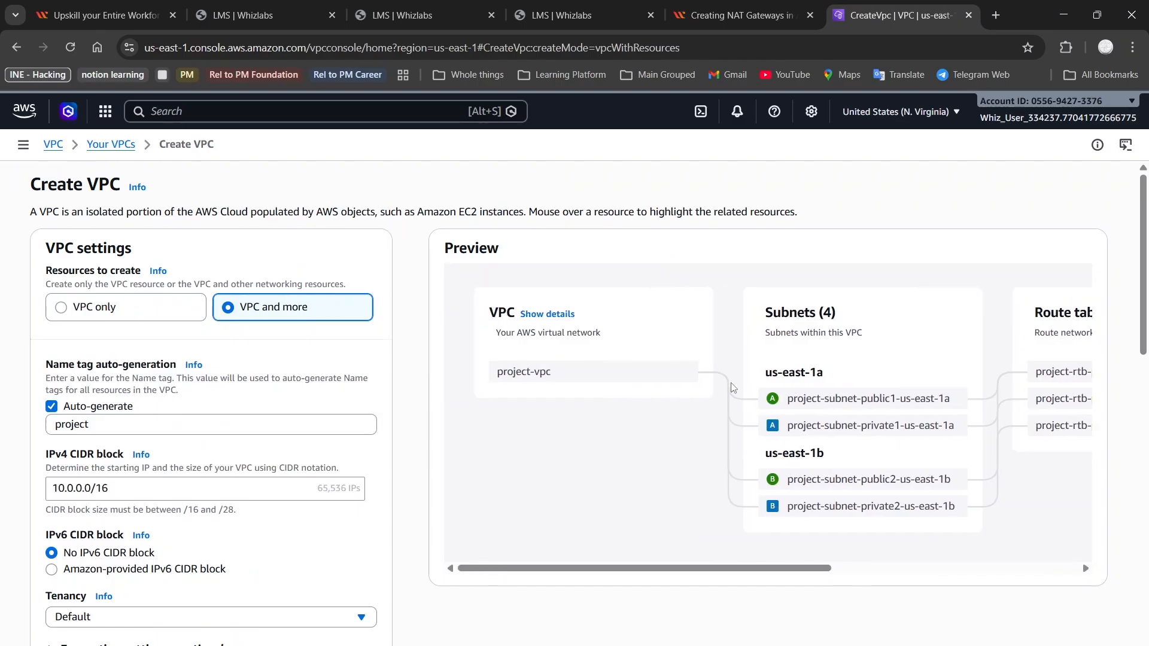
{"action": "scroll", "coordinate": [606, 459], "scroll_direction": "down", "scroll_amount": 1}
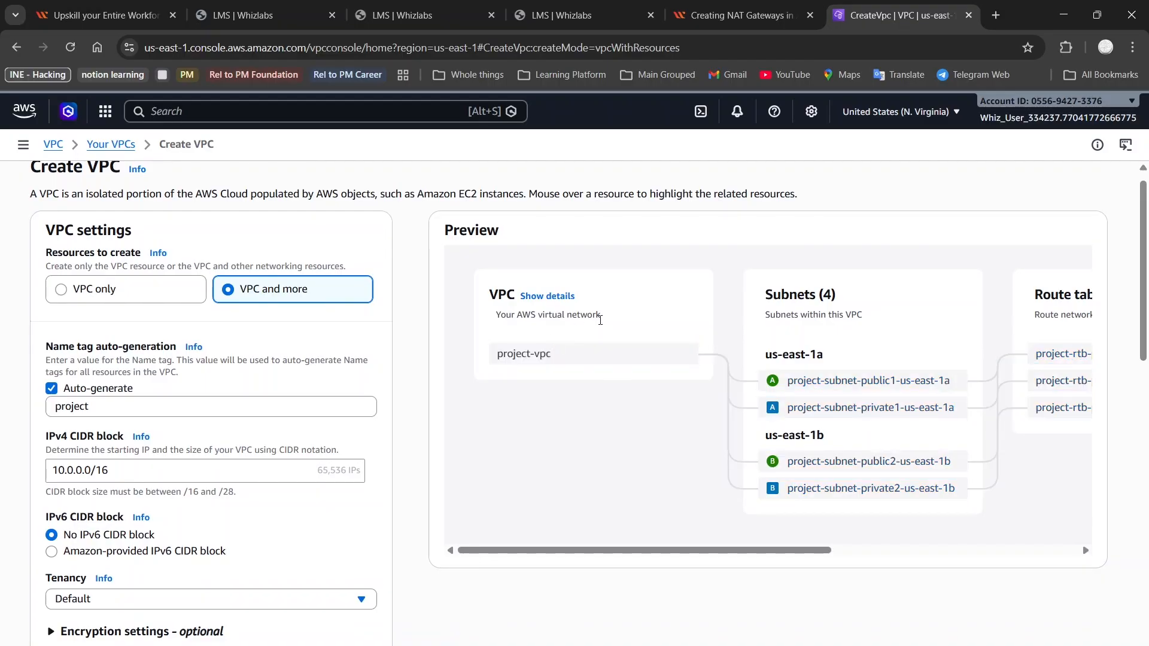
{"action": "scroll", "coordinate": [593, 336], "scroll_direction": "right", "scroll_amount": 3}
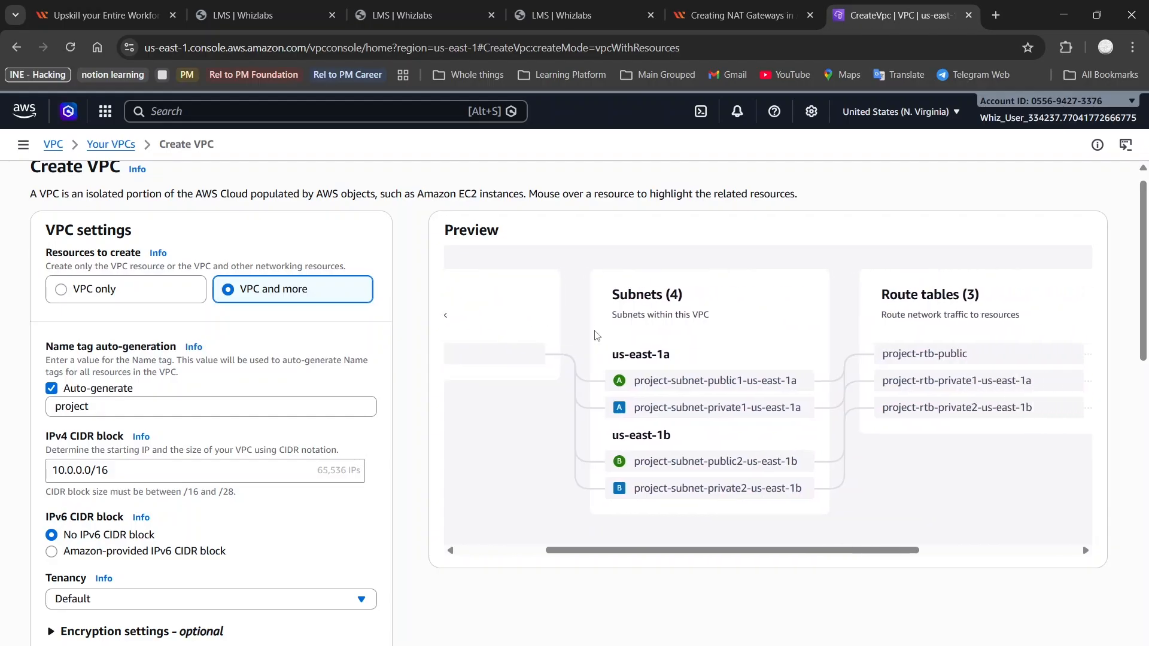
{"action": "scroll", "coordinate": [596, 335], "scroll_direction": "right", "scroll_amount": 2}
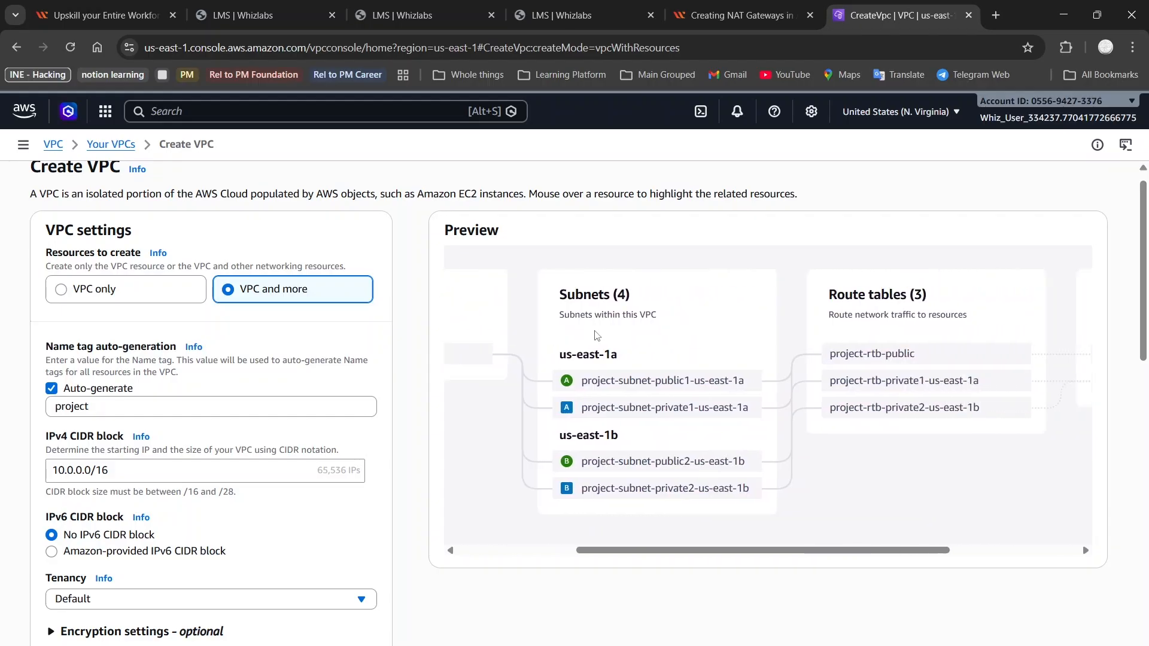
{"action": "scroll", "coordinate": [596, 335], "scroll_direction": "right", "scroll_amount": 5}
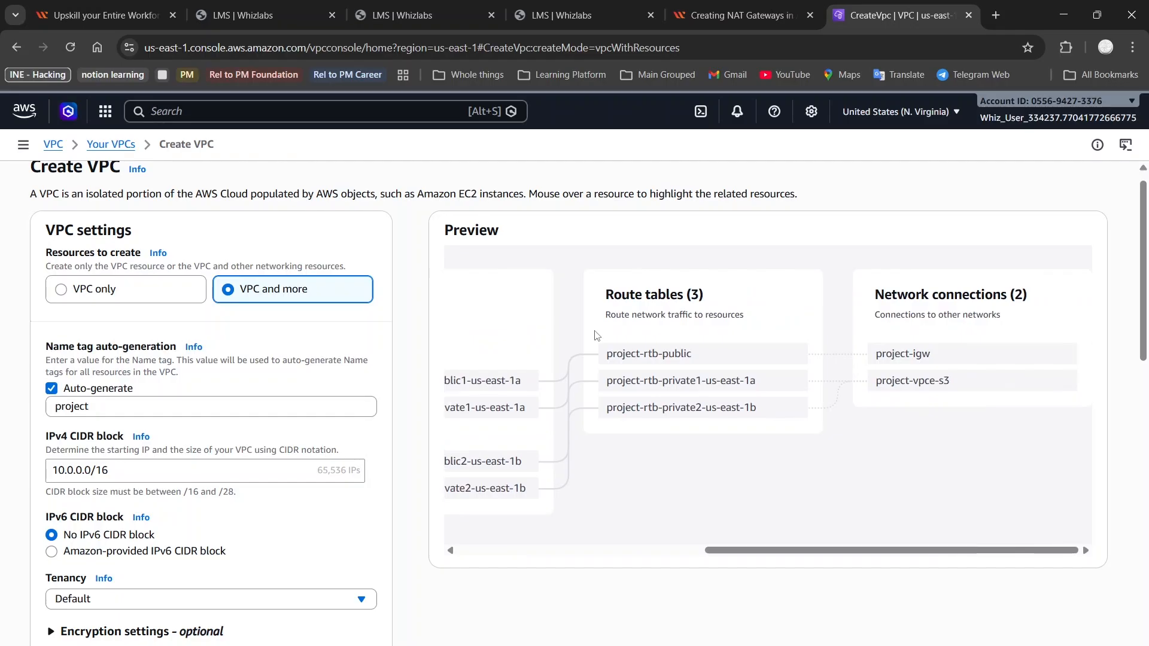
{"action": "scroll", "coordinate": [596, 335], "scroll_direction": "left", "scroll_amount": 10}
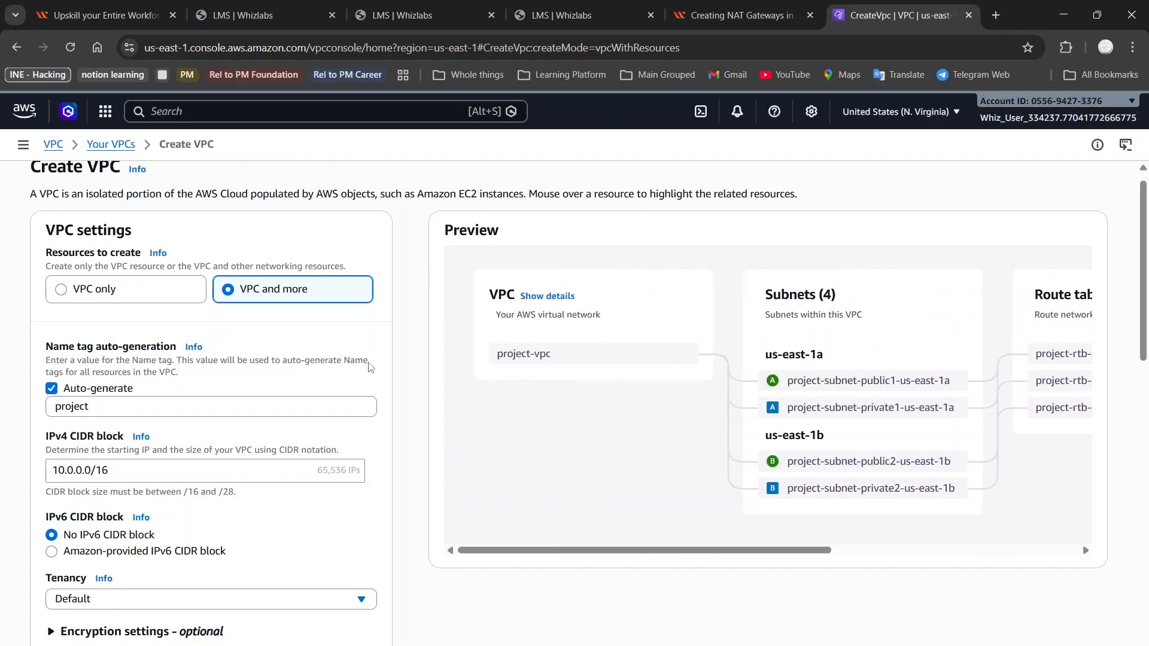
Choose VPC only, name it MyVPC, and paste the CIDR copied from the lab guide
{"action": "left_click", "coordinate": [130, 287]}
{"action": "left_click", "coordinate": [168, 347]}
{"action": "type", "text": "MyVPC"}
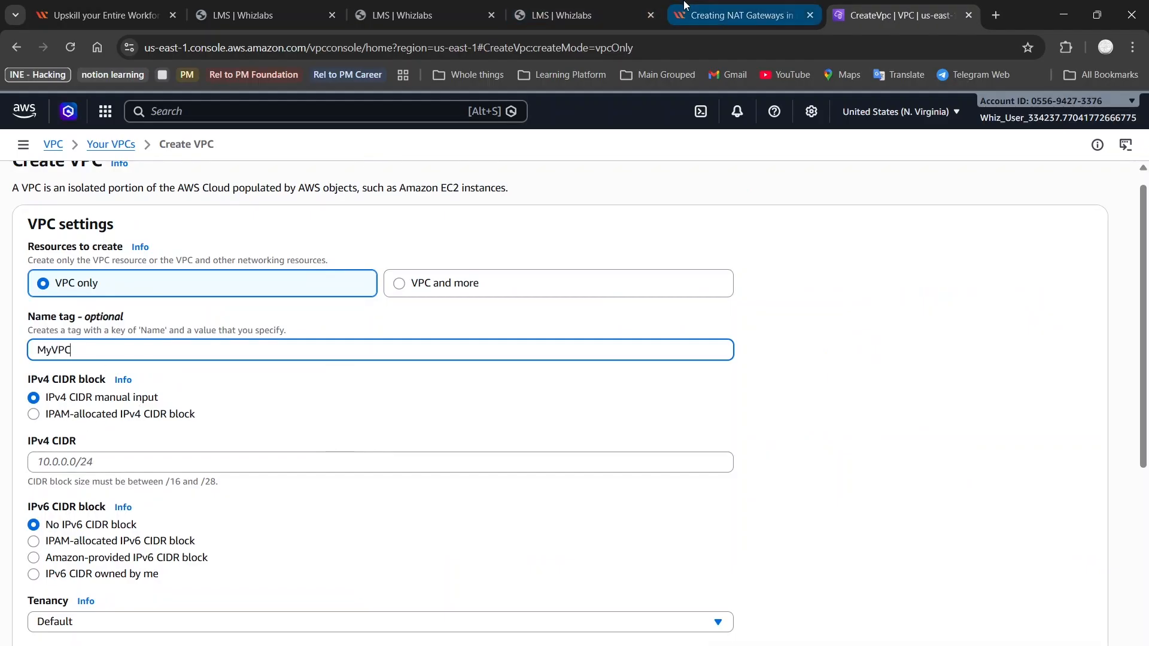
{"action": "left_click", "coordinate": [739, 15]}
{"action": "scroll", "coordinate": [327, 345], "scroll_direction": "down", "scroll_amount": 1}
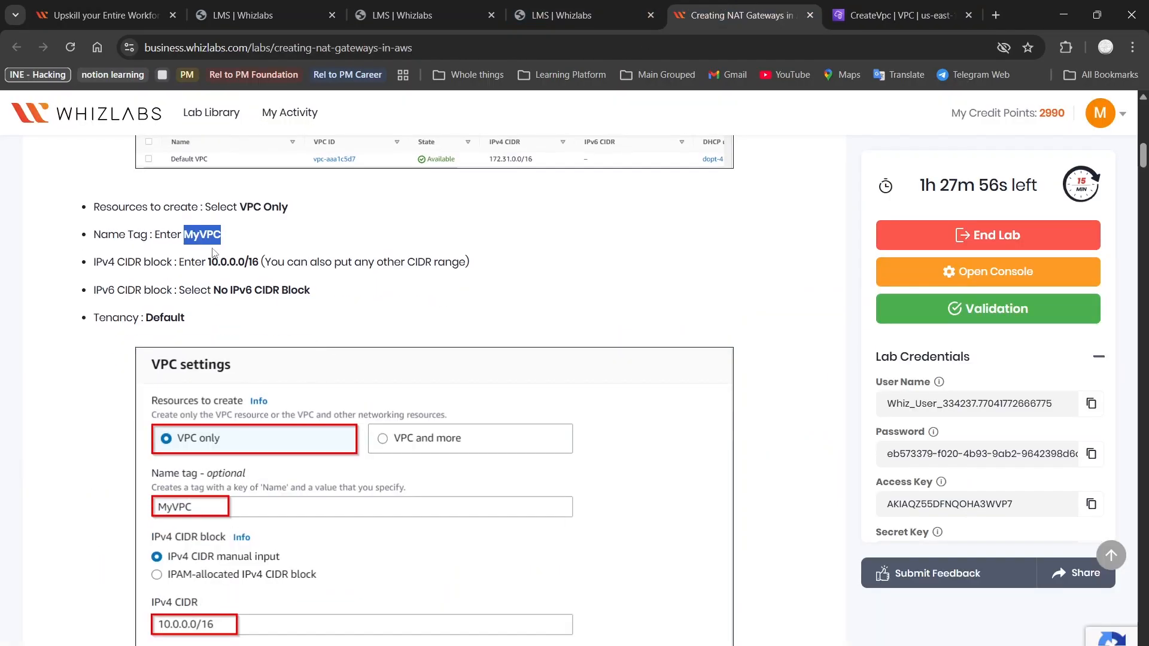
{"action": "left_click_drag", "start_coordinate": [206, 262], "coordinate": [262, 267]}
{"action": "key", "text": "ctrl+c"}
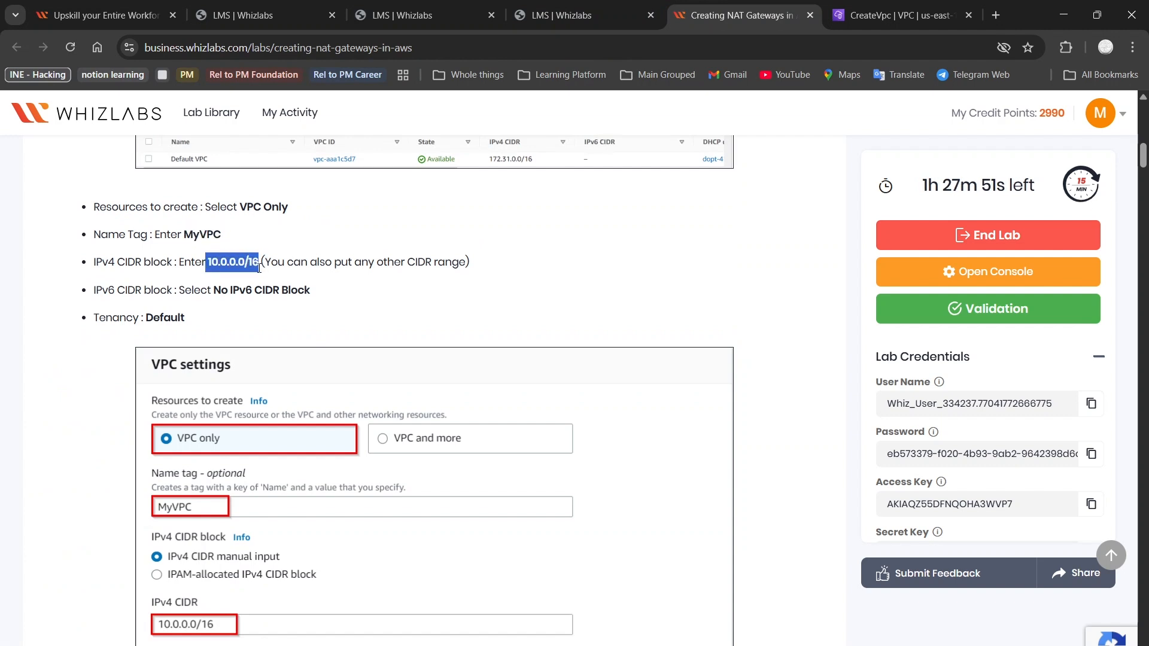
{"action": "left_click", "coordinate": [898, 15]}
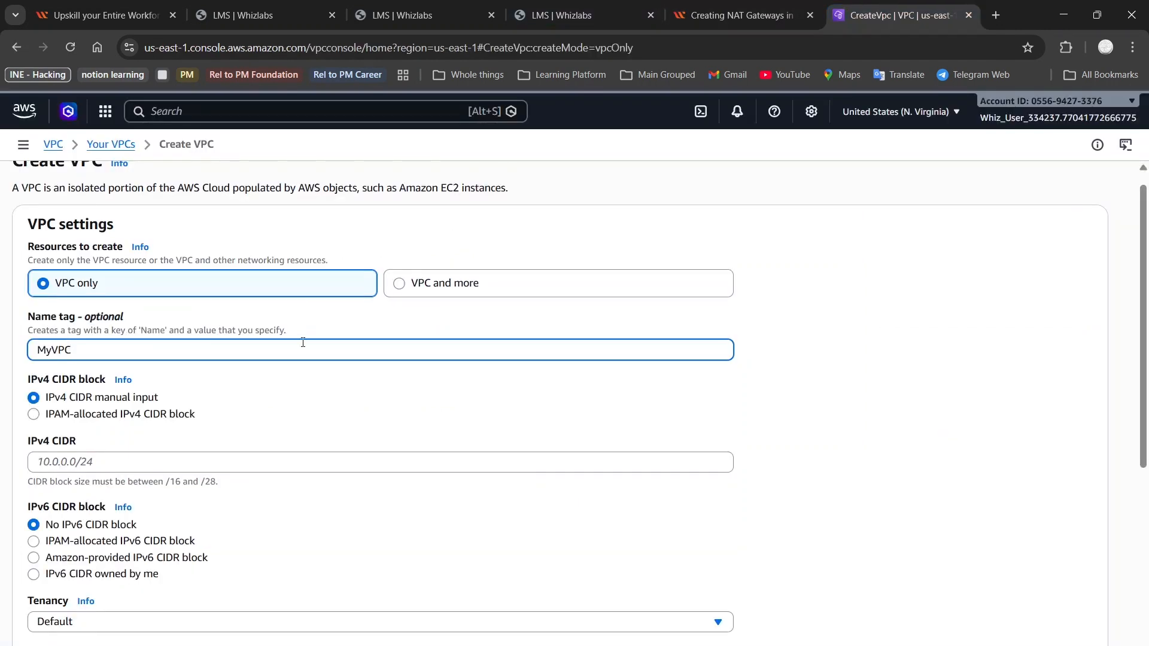
{"action": "left_click", "coordinate": [226, 454]}
{"action": "key", "text": "ctrl+v"}
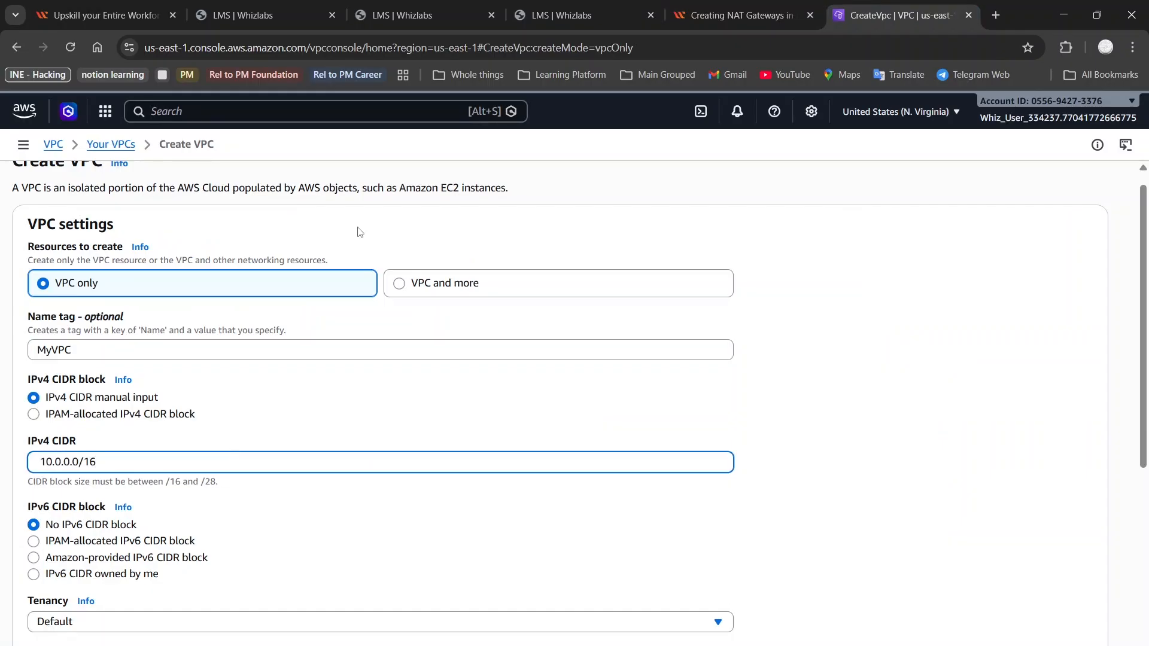
Check the remaining lab settings and submit the VPC for creation
{"action": "left_click", "coordinate": [742, 15]}
{"action": "scroll", "coordinate": [285, 377], "scroll_direction": "down", "scroll_amount": 2}
{"action": "scroll", "coordinate": [285, 377], "scroll_direction": "down", "scroll_amount": 1}
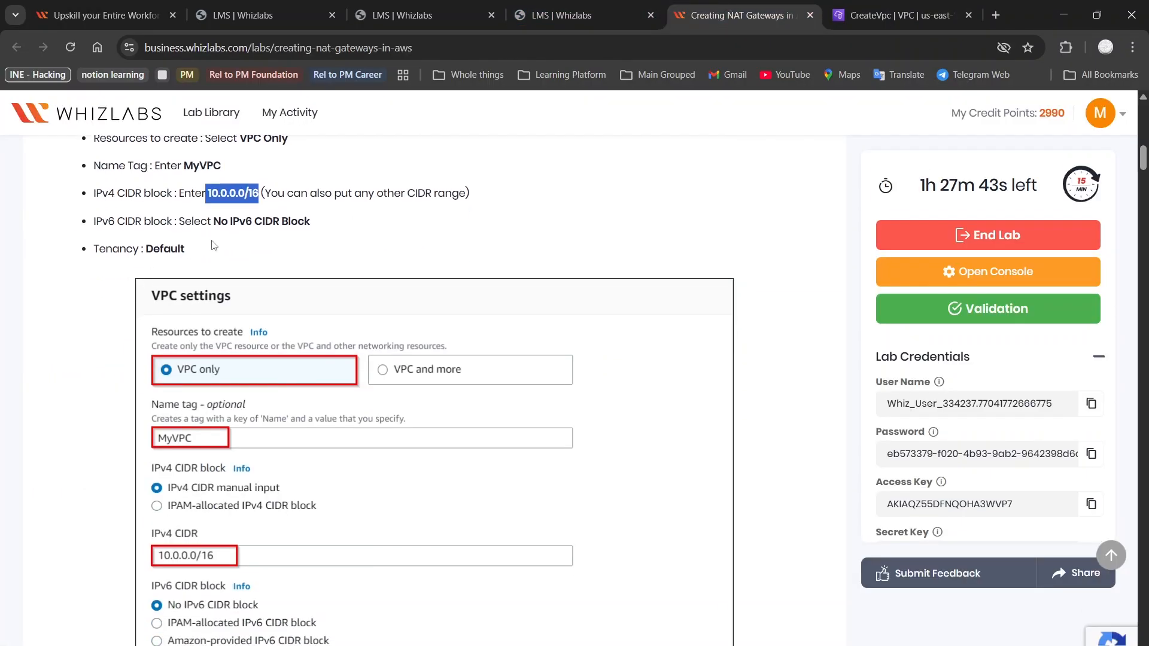
{"action": "scroll", "coordinate": [213, 244], "scroll_direction": "down", "scroll_amount": 3}
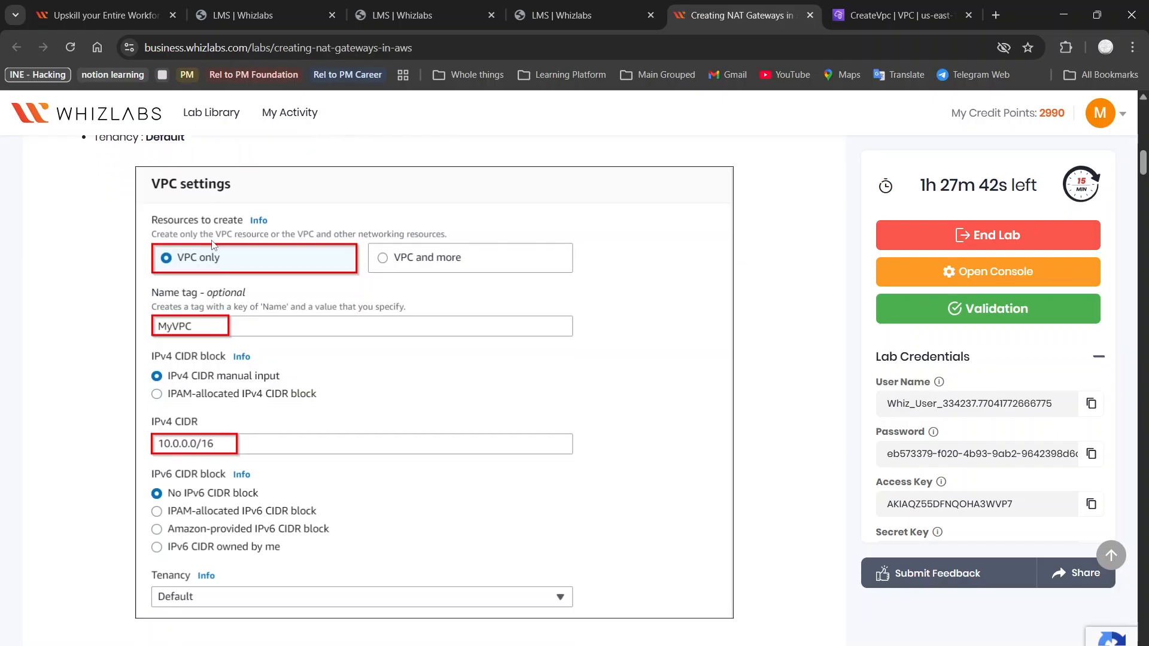
{"action": "left_click", "coordinate": [897, 15]}
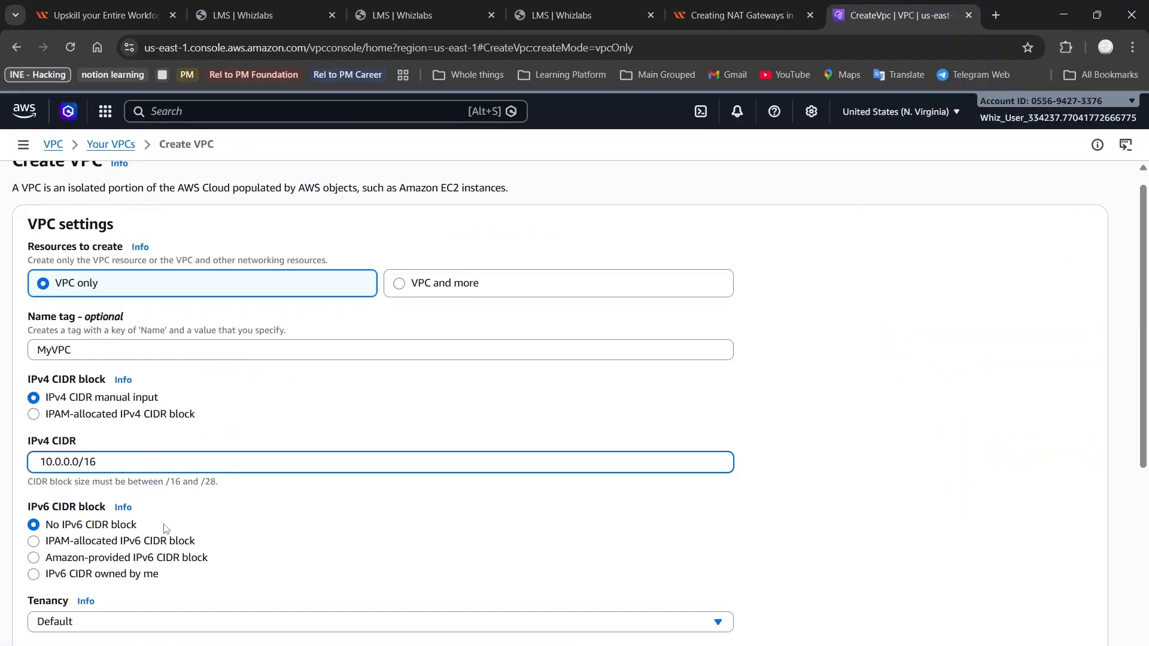
{"action": "scroll", "coordinate": [166, 529], "scroll_direction": "down", "scroll_amount": 5}
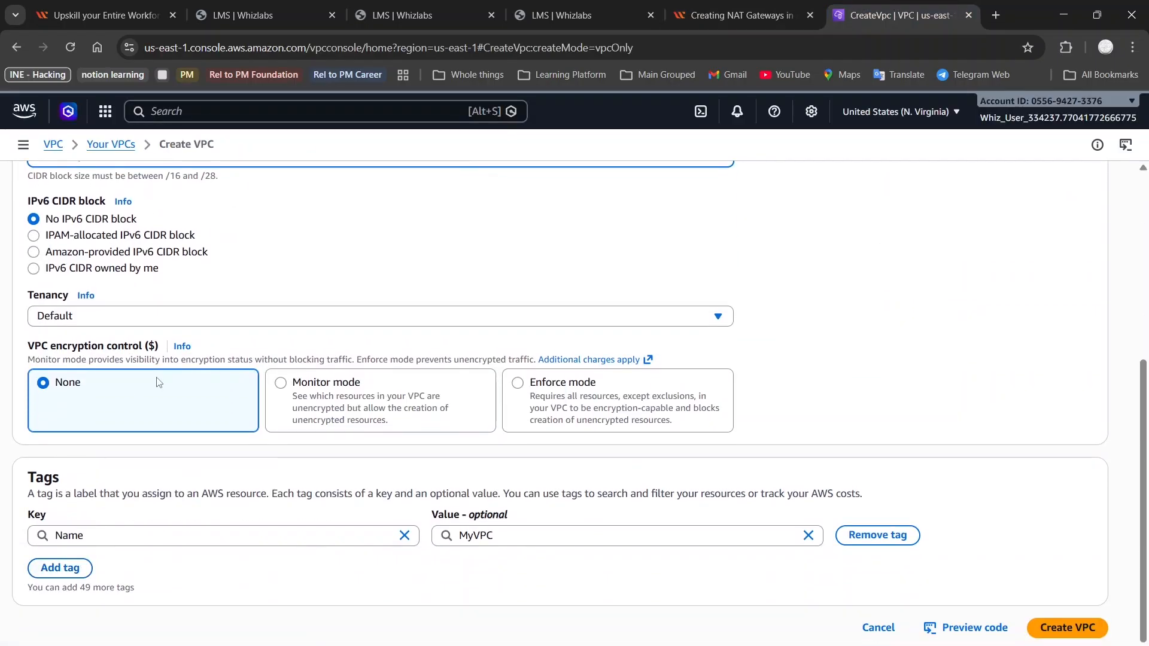
{"action": "left_click", "coordinate": [723, 9]}
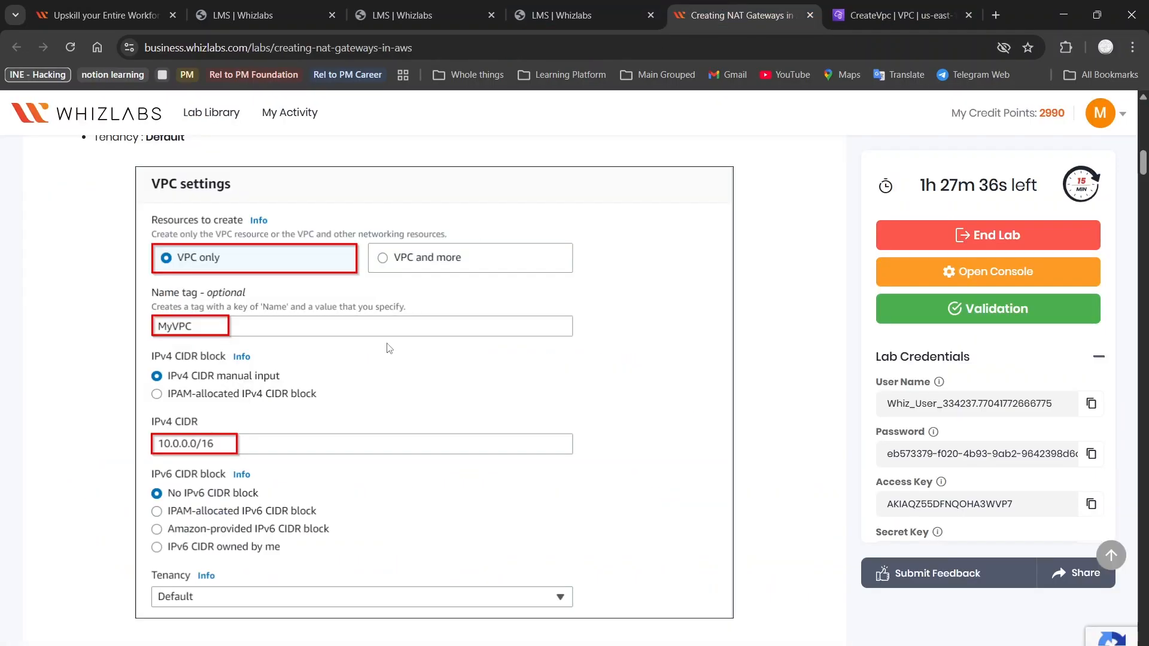
{"action": "scroll", "coordinate": [389, 348], "scroll_direction": "down", "scroll_amount": 5}
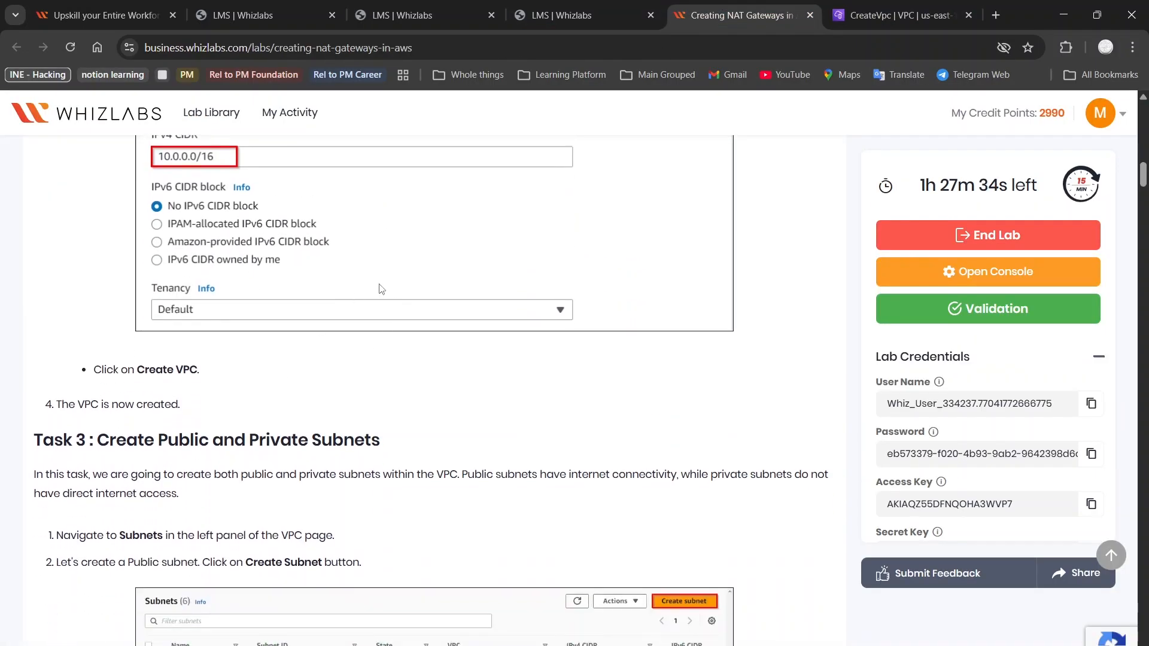
{"action": "left_click", "coordinate": [897, 15]}
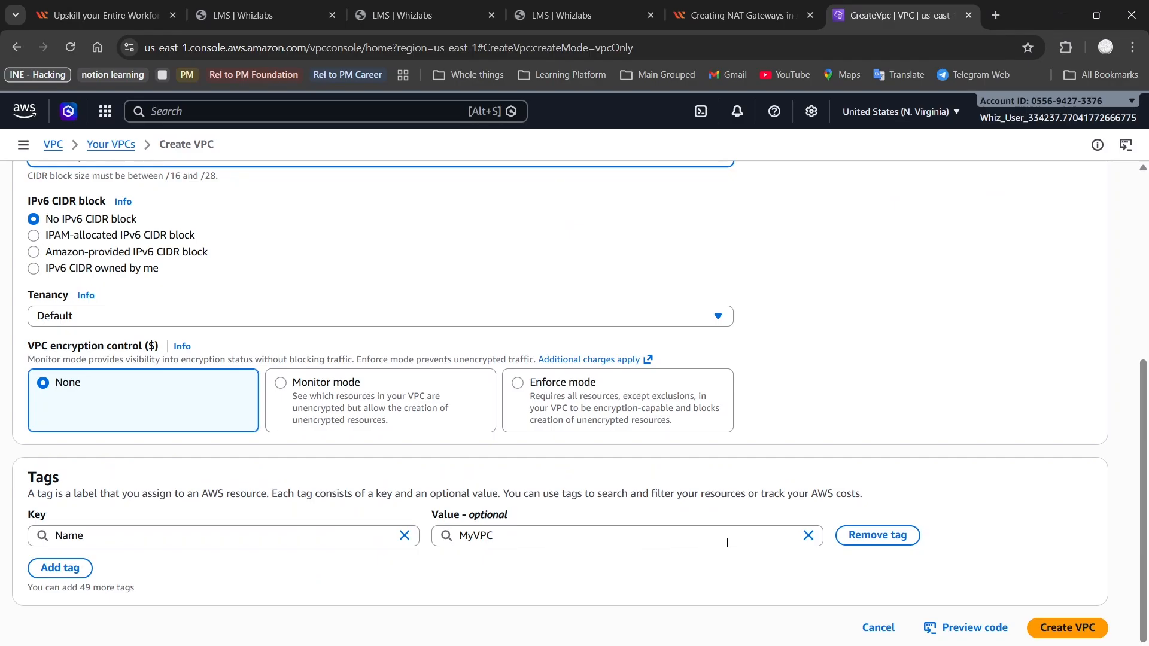
{"action": "left_click", "coordinate": [1068, 628]}
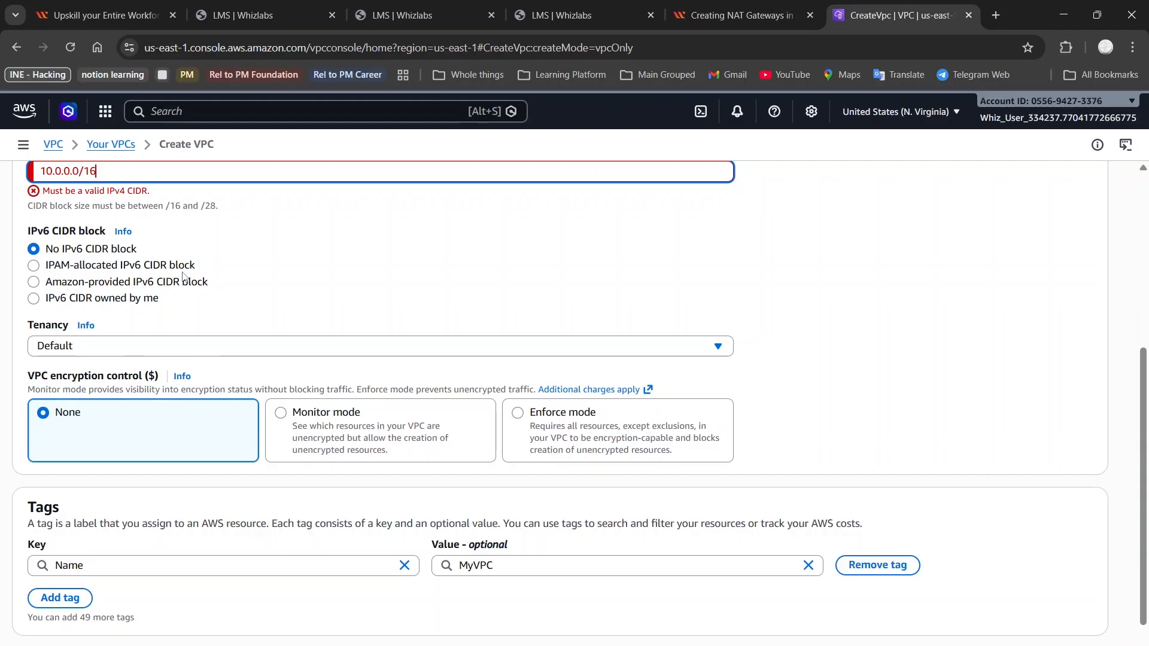
Edit the CIDR to 10.0.0.0/18 and retry Create VPC, which still flags it invalid
{"action": "scroll", "coordinate": [184, 277], "scroll_direction": "up", "scroll_amount": 1}
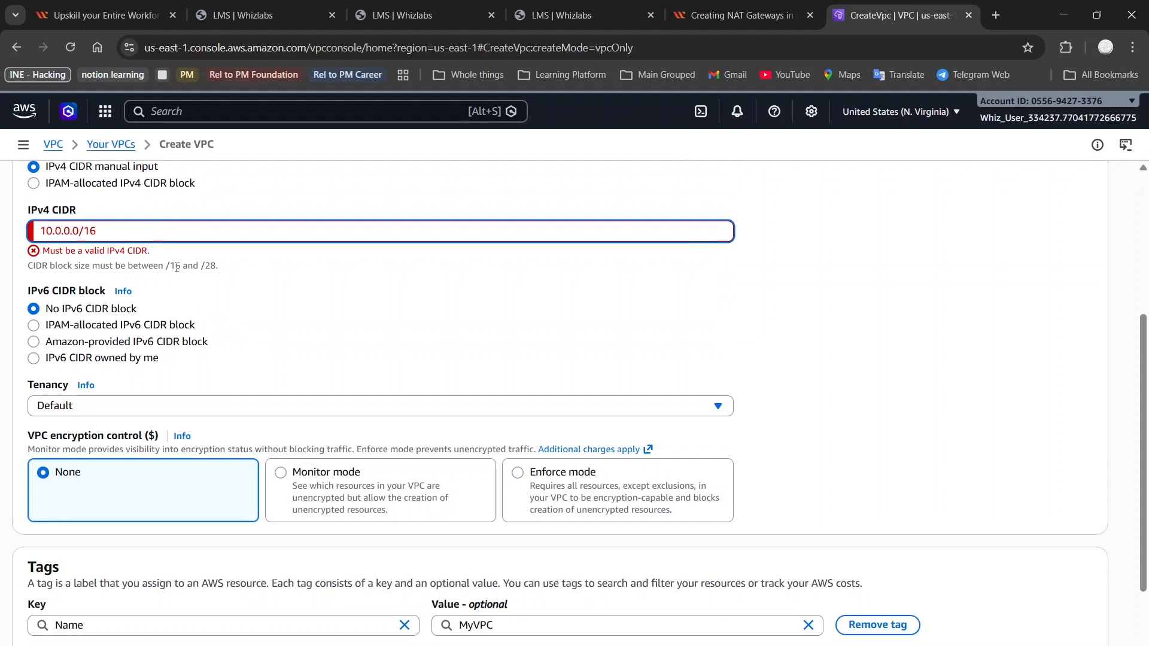
{"action": "scroll", "coordinate": [177, 268], "scroll_direction": "up", "scroll_amount": 4}
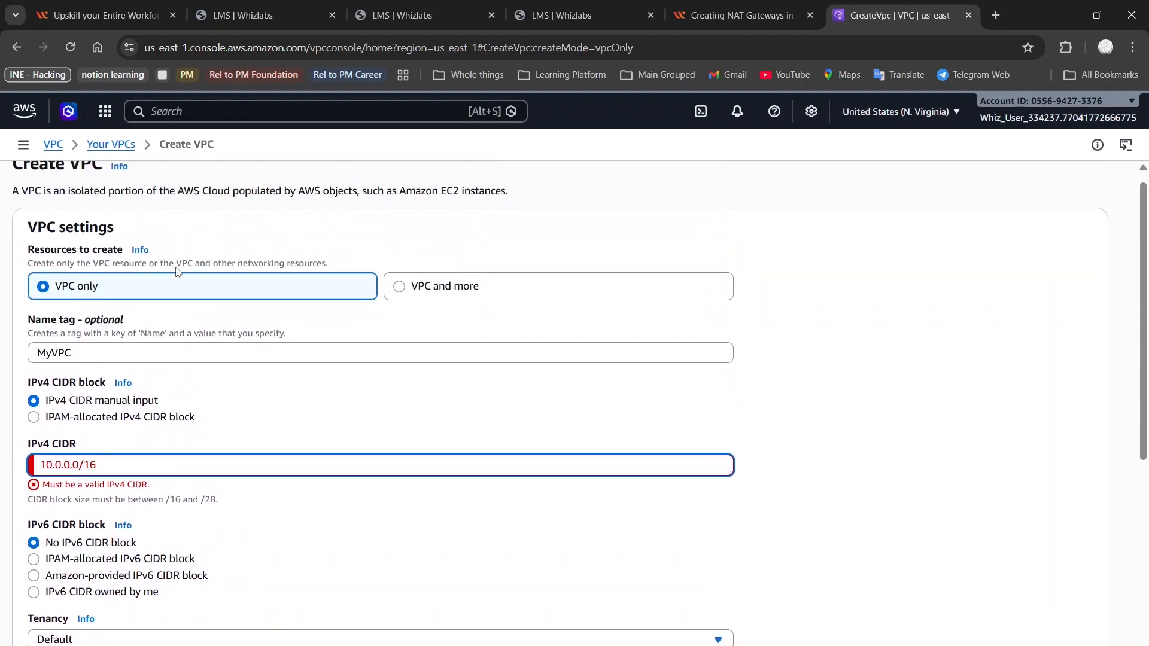
{"action": "key", "text": "BackSpace"}
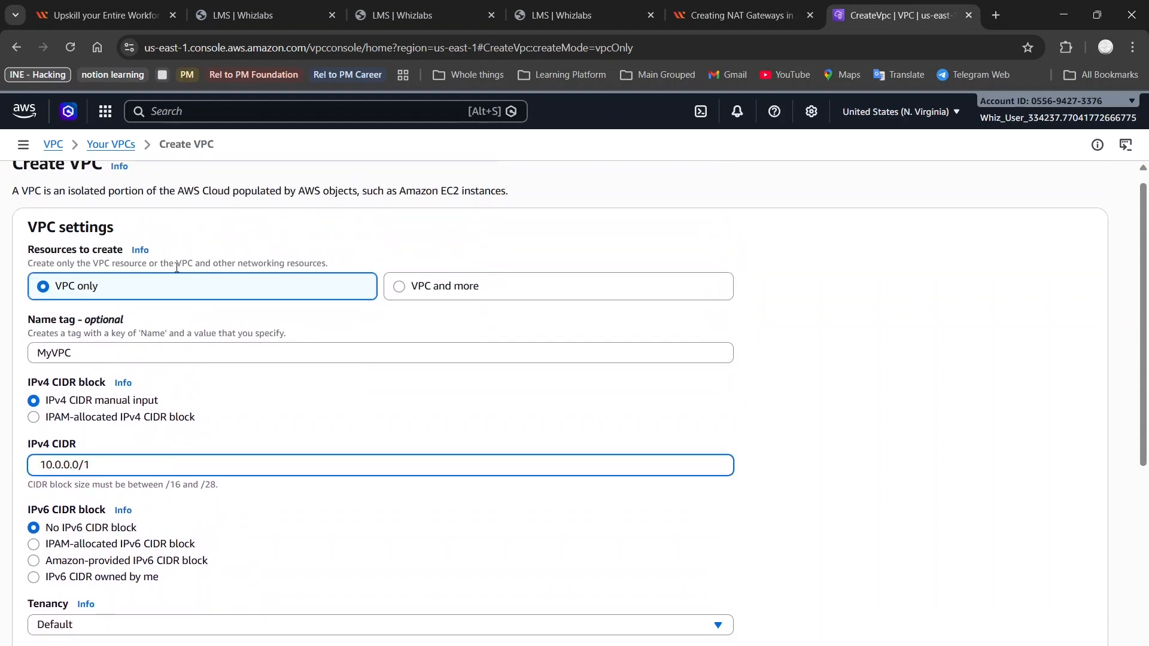
{"action": "scroll", "coordinate": [177, 267], "scroll_direction": "down", "scroll_amount": 5}
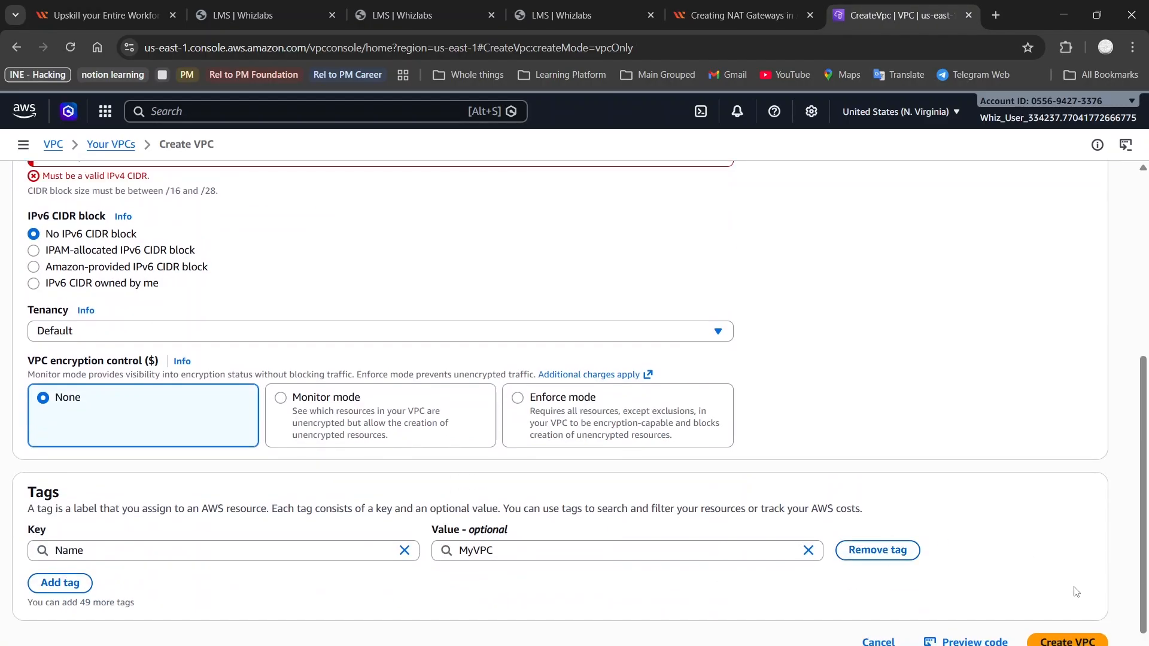
{"action": "left_click", "coordinate": [1077, 626]}
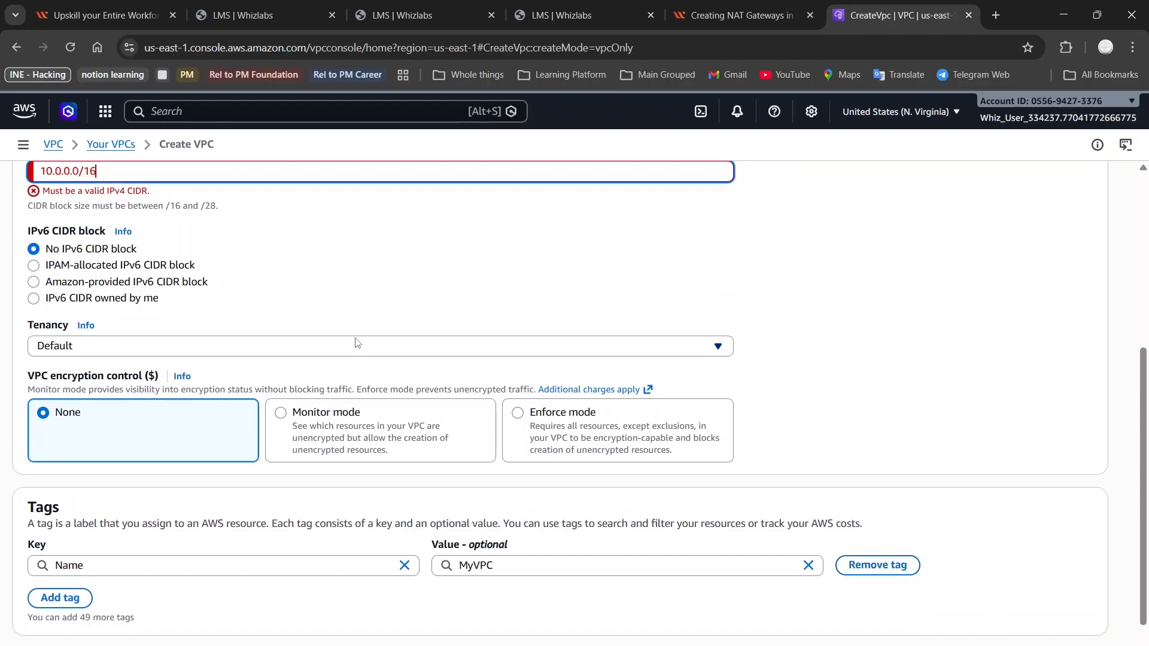
{"action": "key", "text": "BackSpace"}
{"action": "type", "text": "8"}
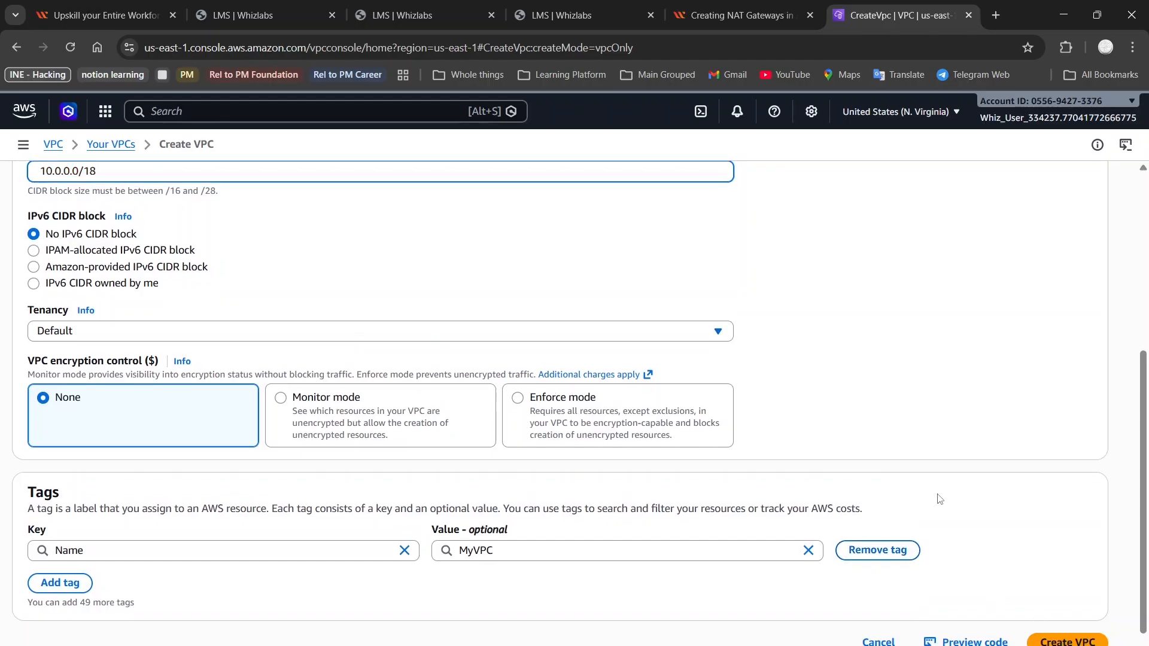
{"action": "left_click", "coordinate": [1077, 639]}
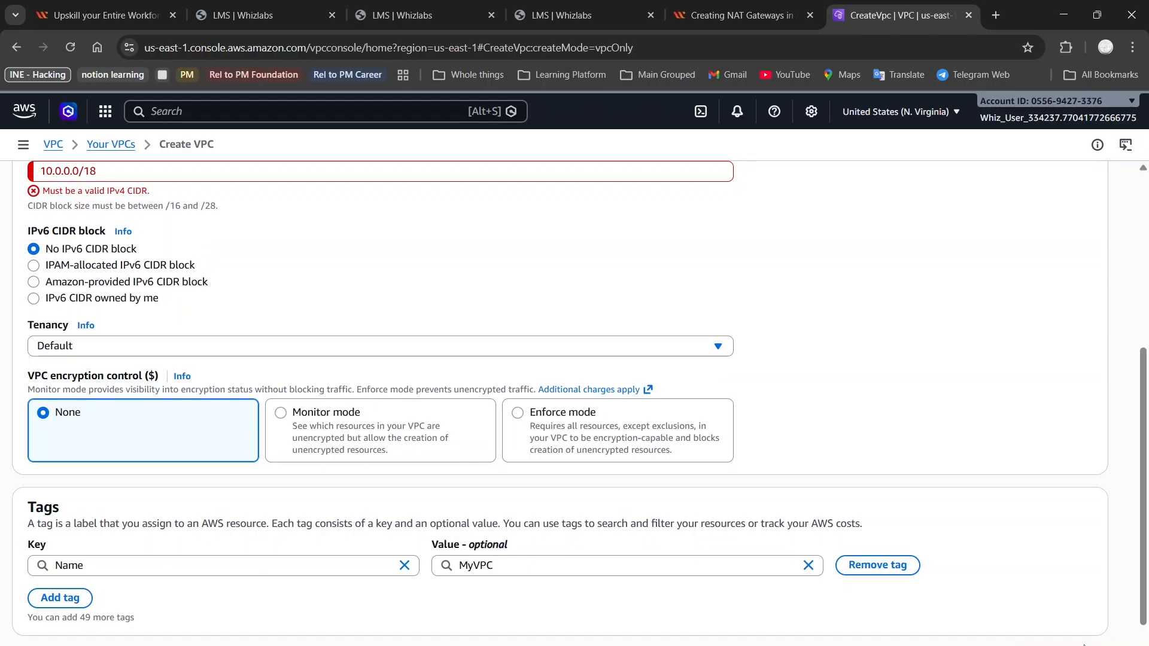
{"action": "scroll", "coordinate": [547, 318], "scroll_direction": "up", "scroll_amount": 3}
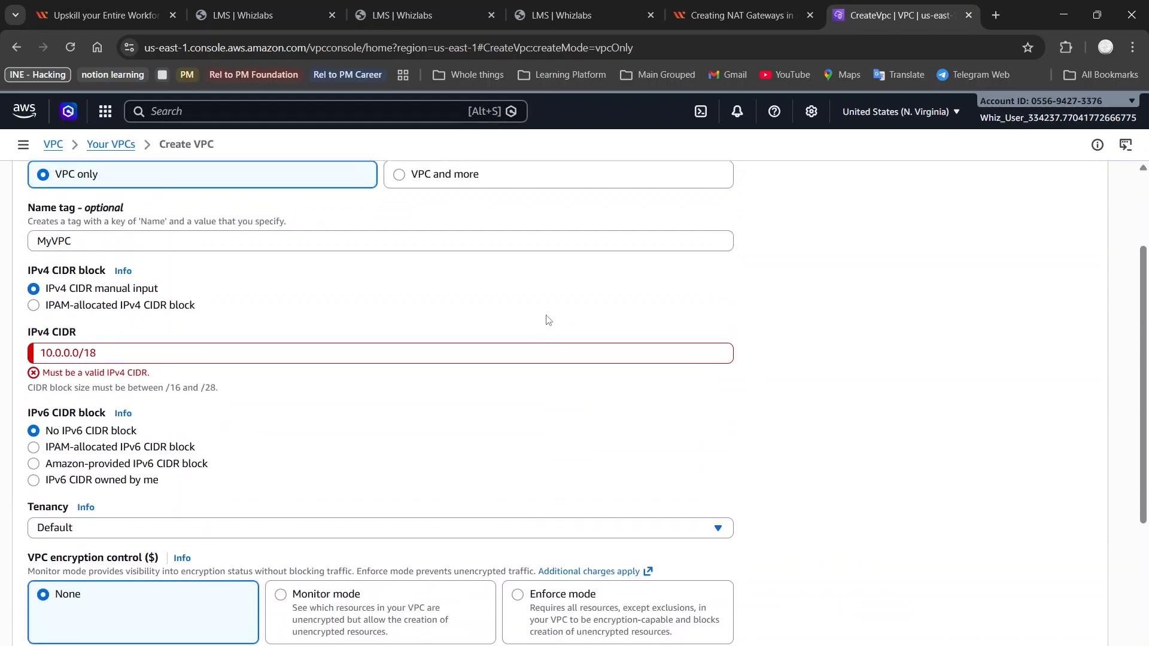
{"action": "left_click", "coordinate": [63, 358]}
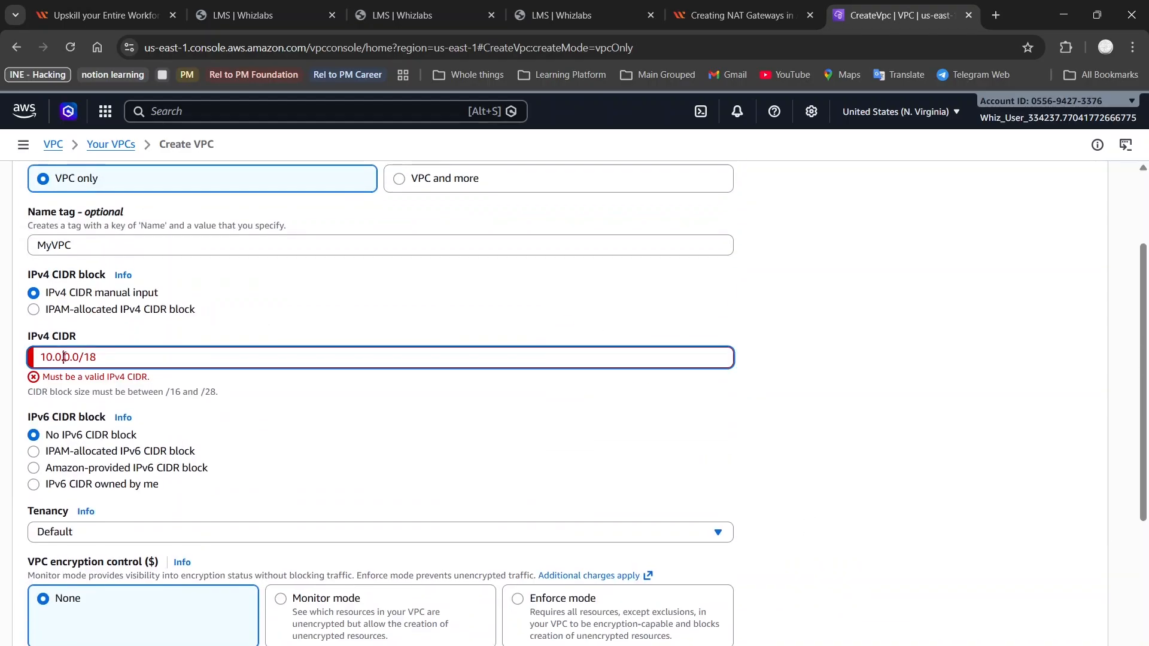
{"action": "scroll", "coordinate": [275, 263], "scroll_direction": "up", "scroll_amount": 2}
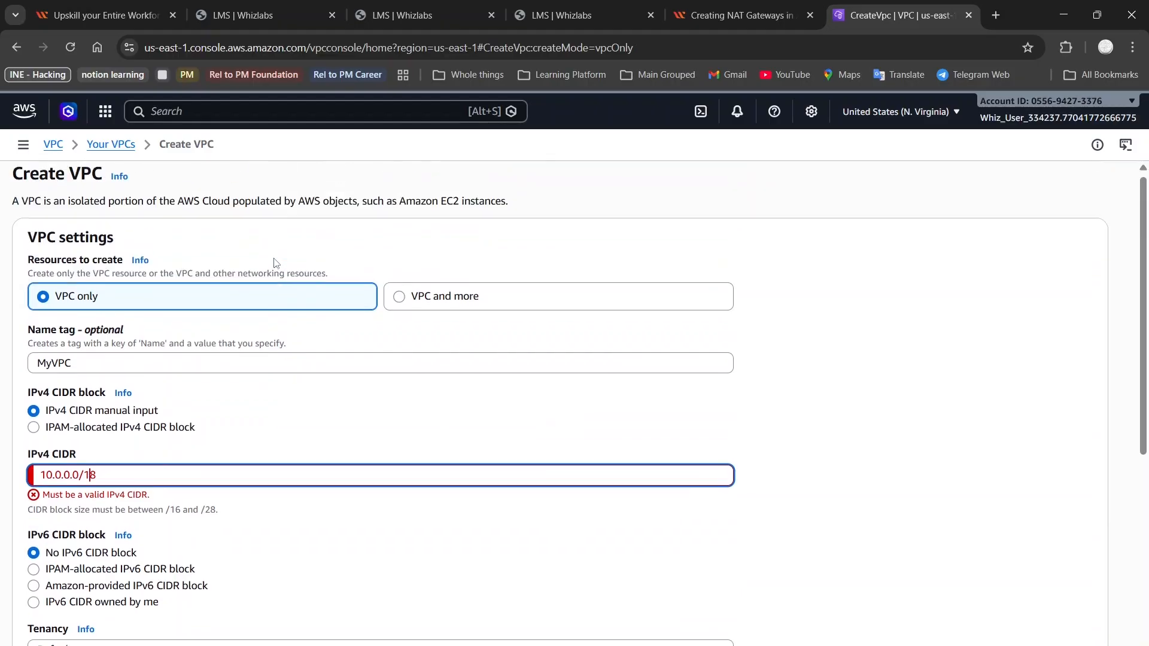
Scroll the lab guide's Task 2 to confirm MyVPC's CIDR is 10.0.0.0/16
{"action": "left_click", "coordinate": [742, 15]}
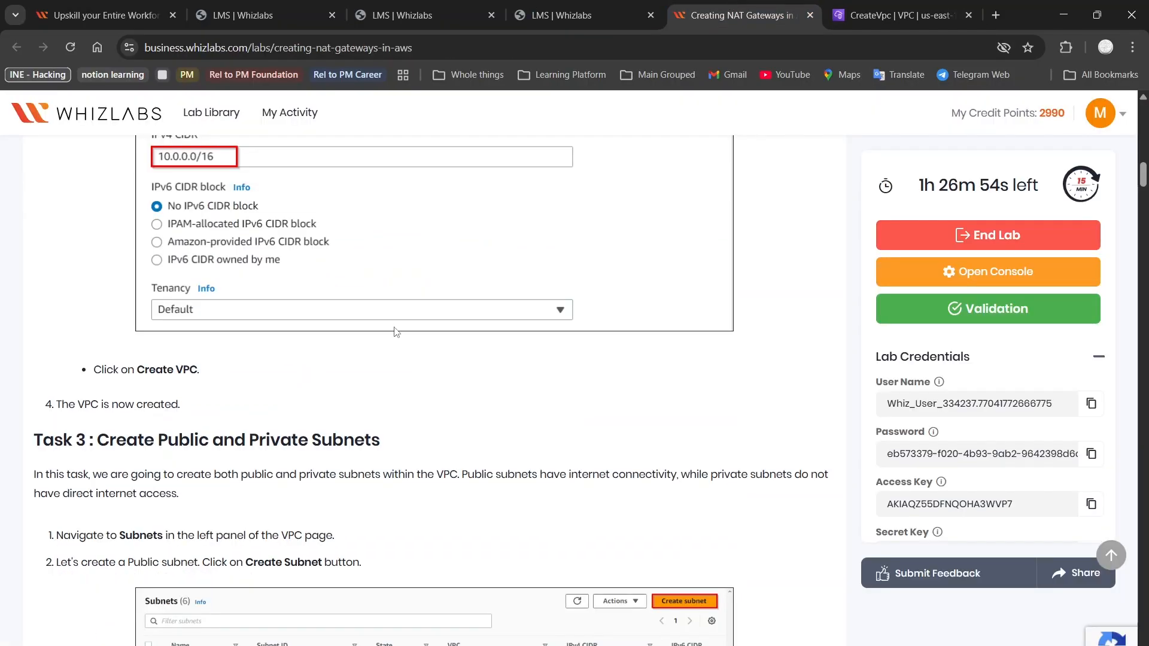
{"action": "scroll", "coordinate": [396, 332], "scroll_direction": "up", "scroll_amount": 3}
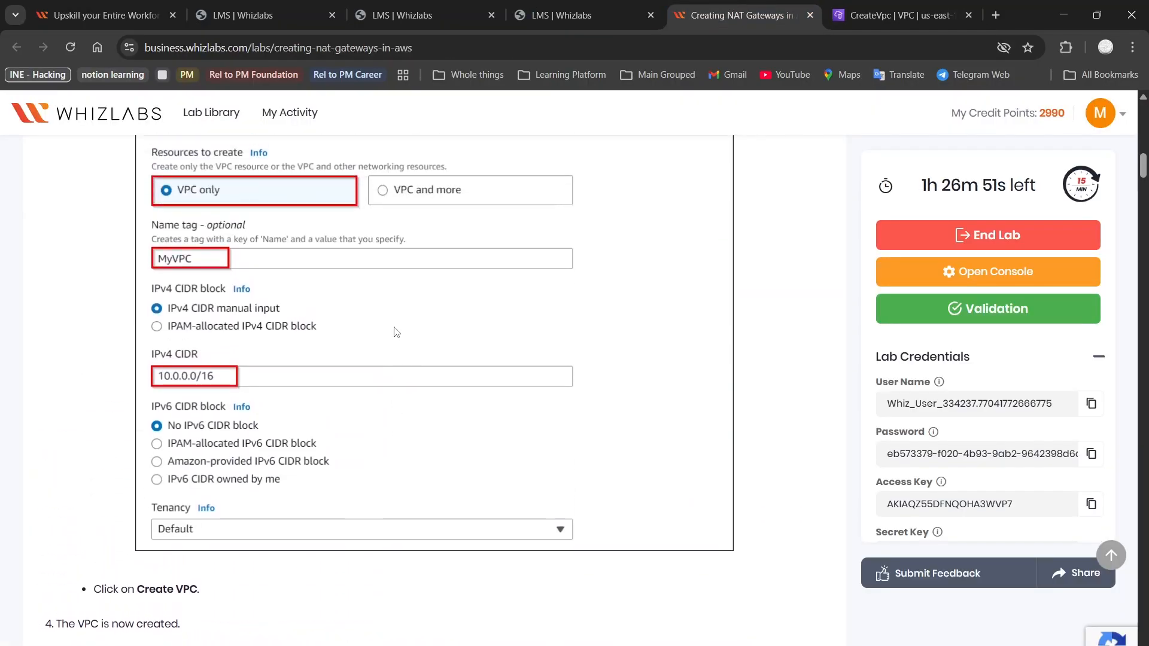
{"action": "scroll", "coordinate": [396, 332], "scroll_direction": "down", "scroll_amount": 3}
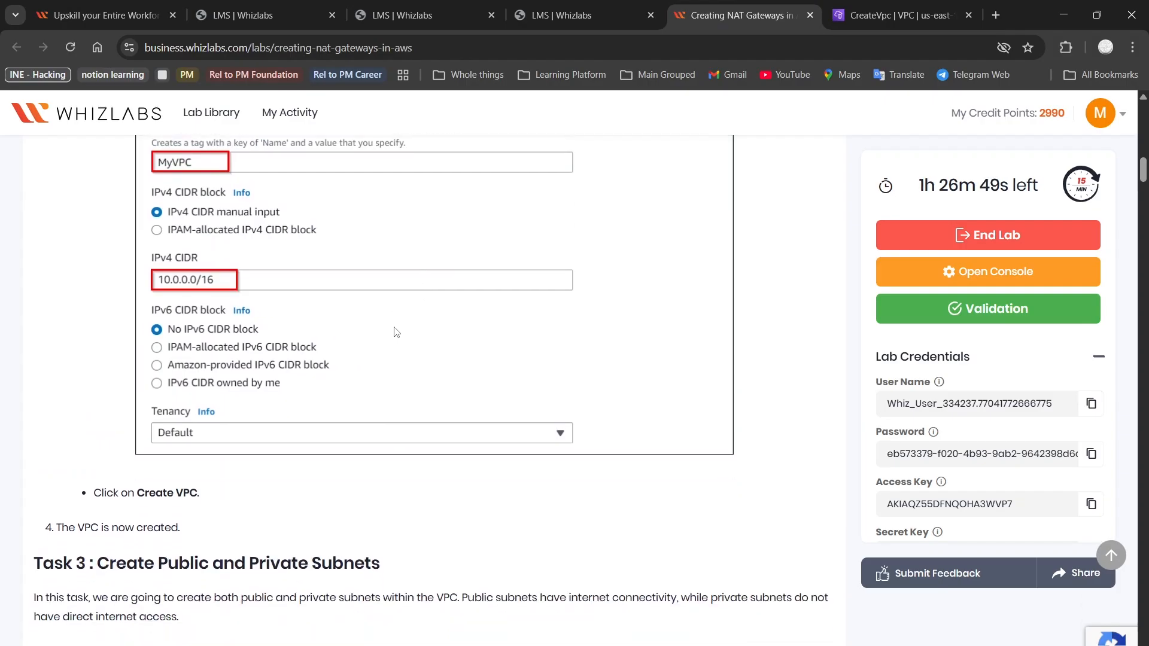
{"action": "scroll", "coordinate": [396, 332], "scroll_direction": "down", "scroll_amount": 2}
{"action": "scroll", "coordinate": [407, 322], "scroll_direction": "down", "scroll_amount": 2}
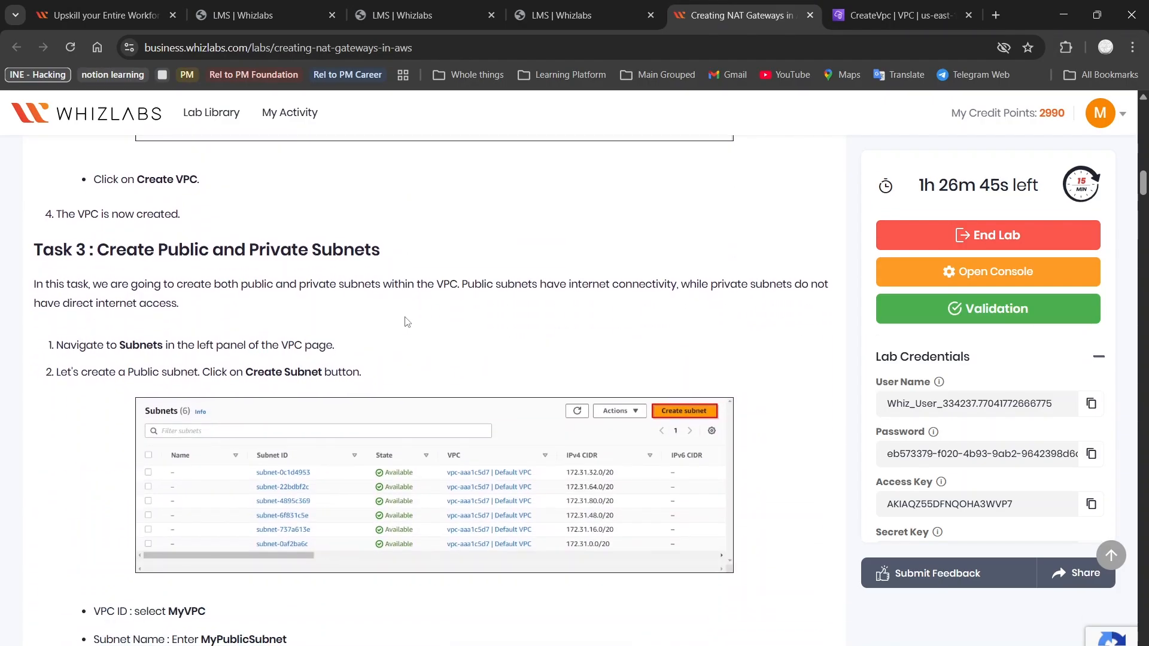
{"action": "scroll", "coordinate": [407, 322], "scroll_direction": "down", "scroll_amount": 1}
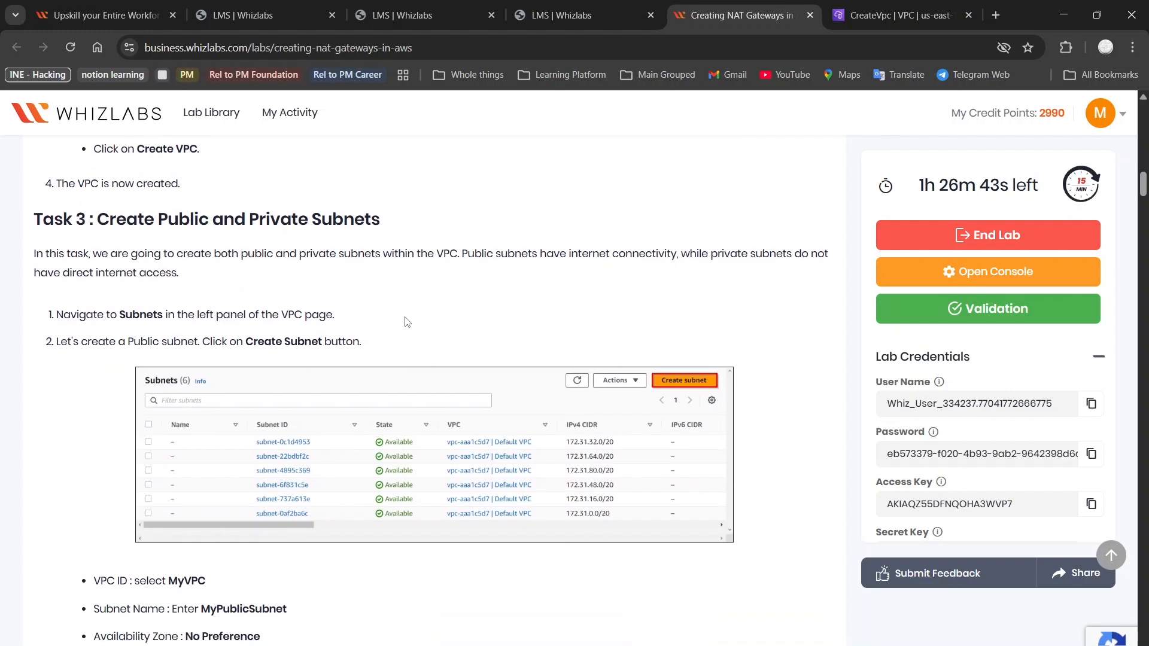
{"action": "scroll", "coordinate": [407, 322], "scroll_direction": "up", "scroll_amount": 5}
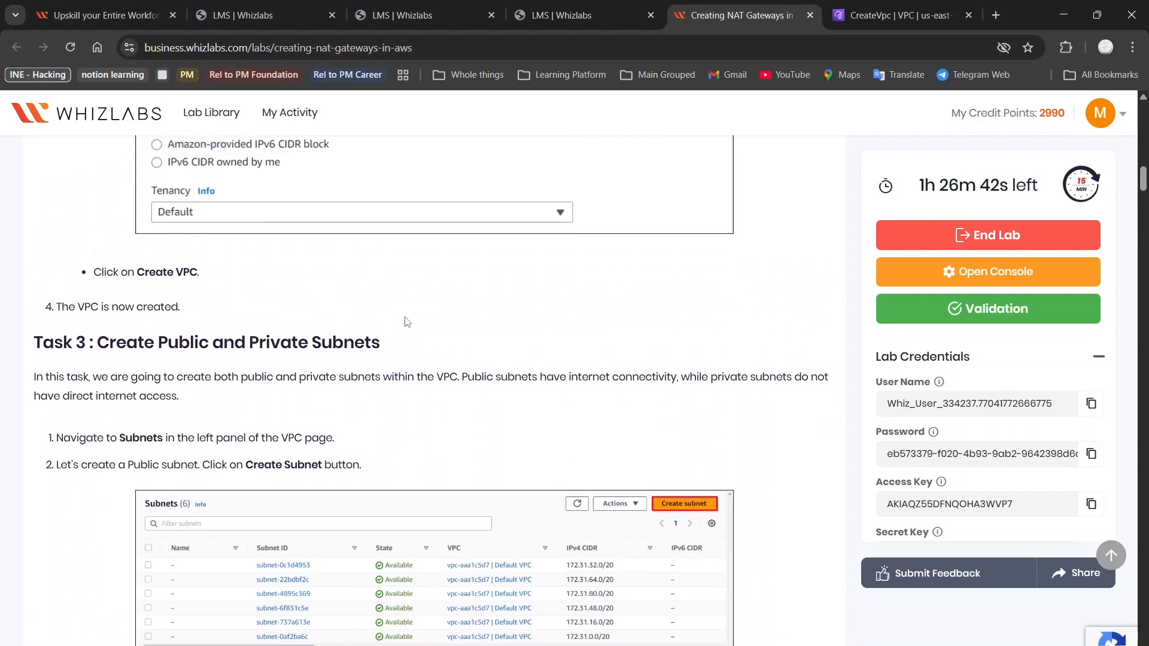
{"action": "scroll", "coordinate": [407, 322], "scroll_direction": "up", "scroll_amount": 4}
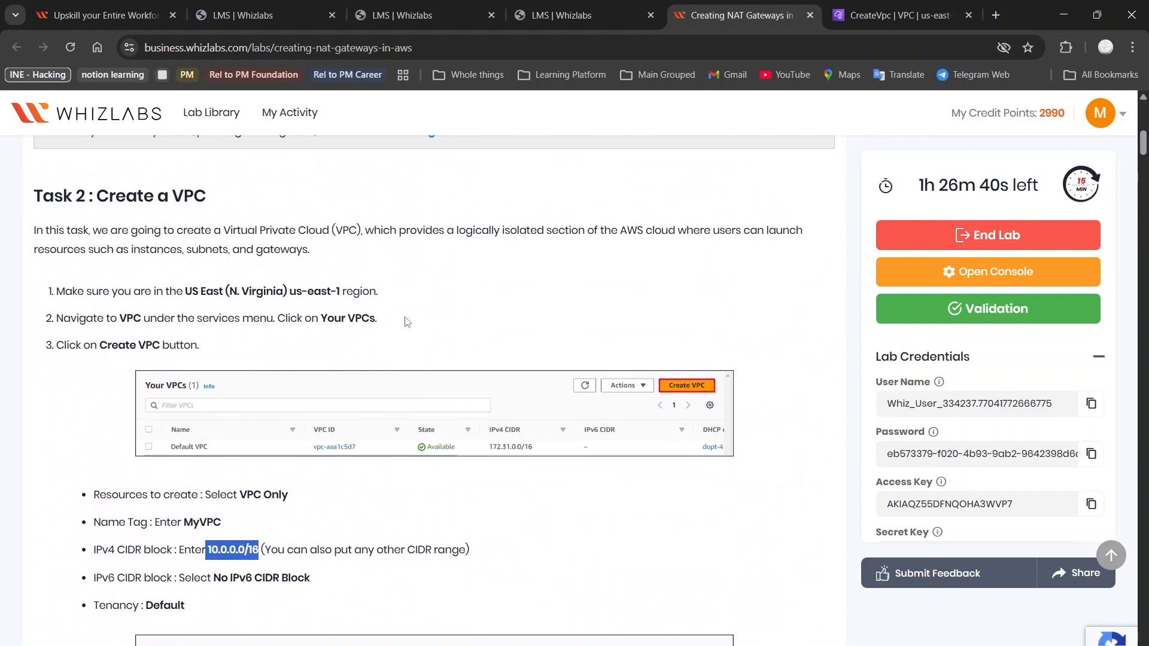
{"action": "scroll", "coordinate": [406, 322], "scroll_direction": "down", "scroll_amount": 3}
{"action": "scroll", "coordinate": [407, 322], "scroll_direction": "down", "scroll_amount": 2}
{"action": "left_click", "coordinate": [409, 202]}
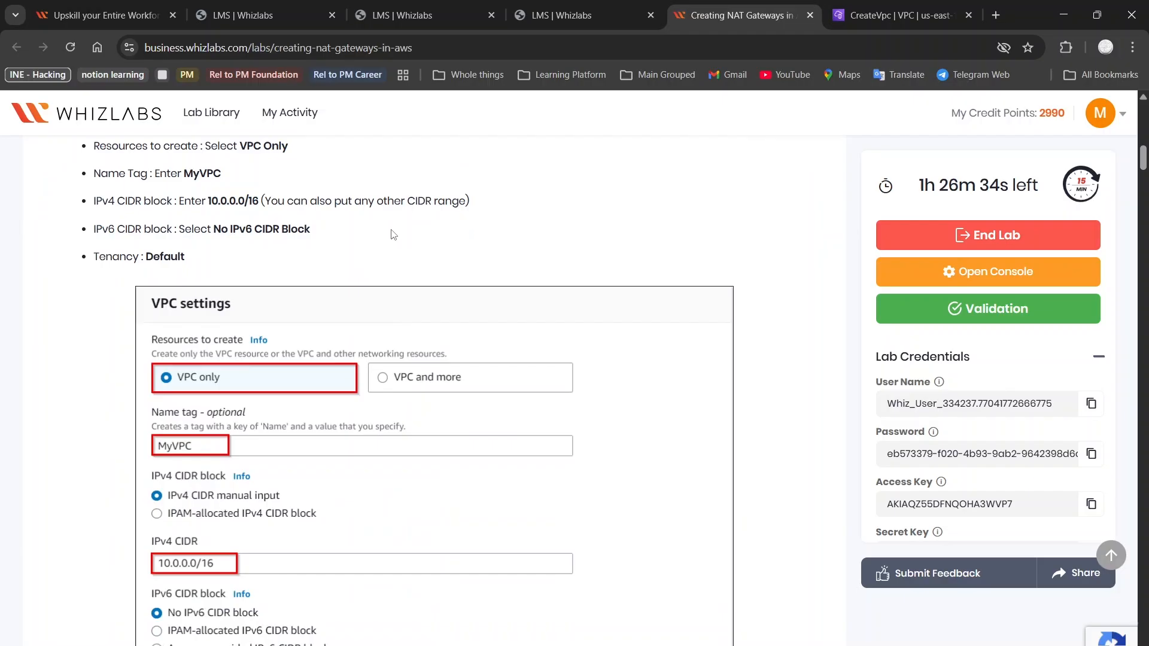
Replace the IPv4 CIDR with 10.0.0.0/16 and submit Create VPC for MyVPC
{"action": "key", "text": "ctrl+Tab"}
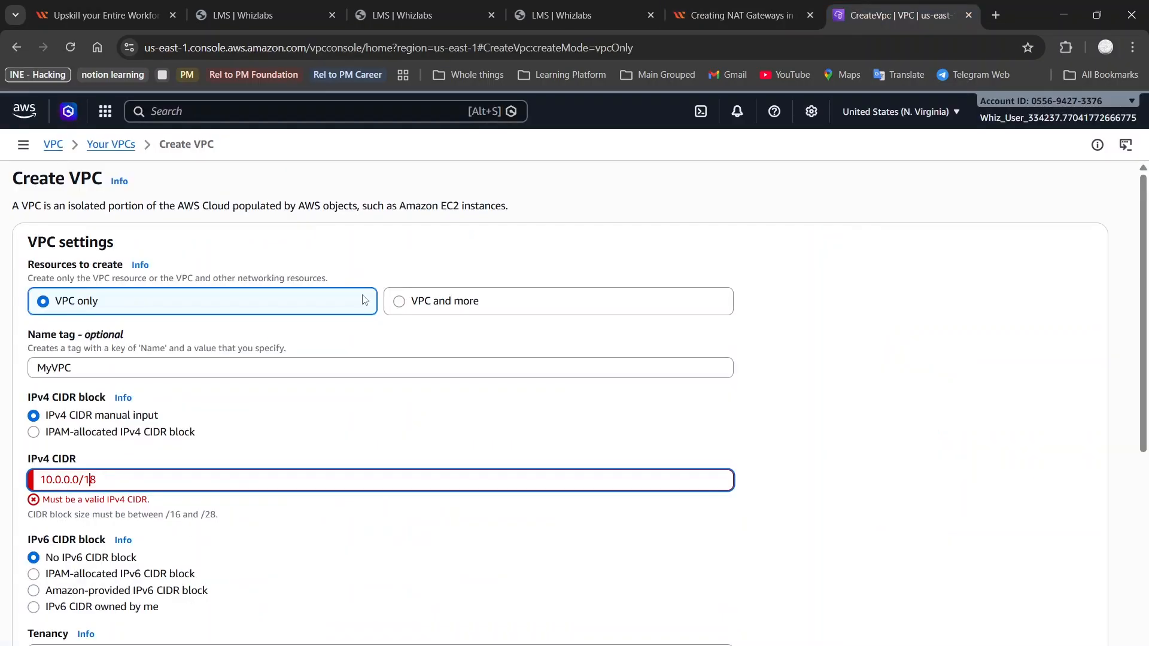
{"action": "left_click", "coordinate": [188, 480]}
{"action": "key", "text": "ctrl+a"}
{"action": "type", "text": "10"}
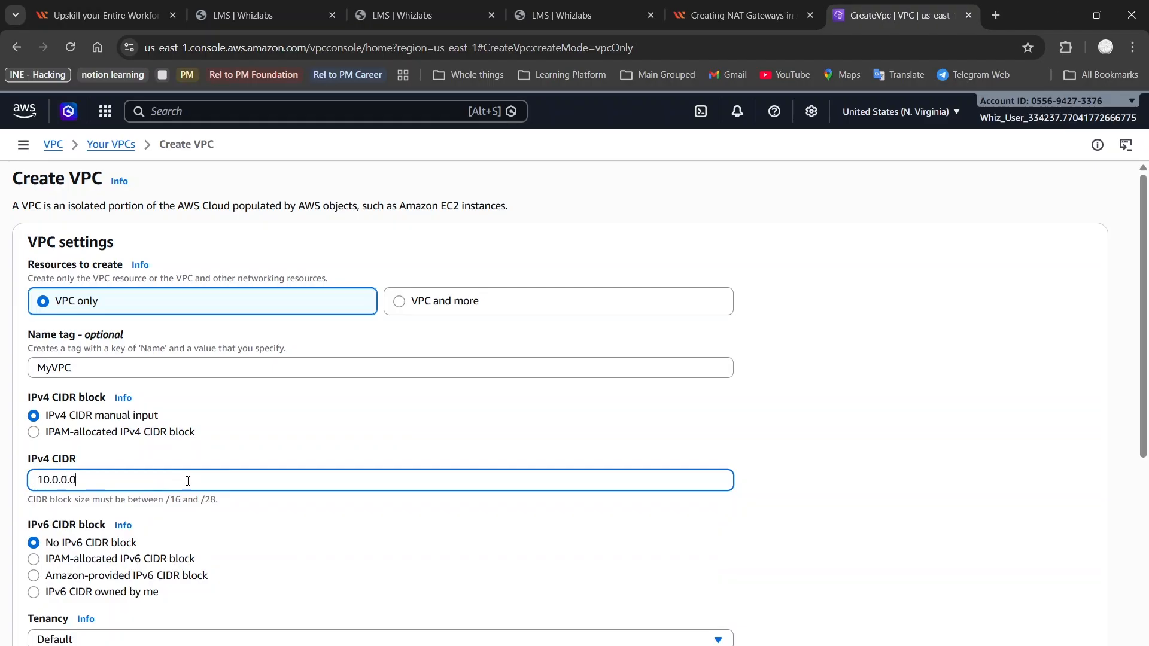
{"action": "type", "text": ".0.0.0/16"}
{"action": "scroll", "coordinate": [188, 480], "scroll_direction": "down", "scroll_amount": 5}
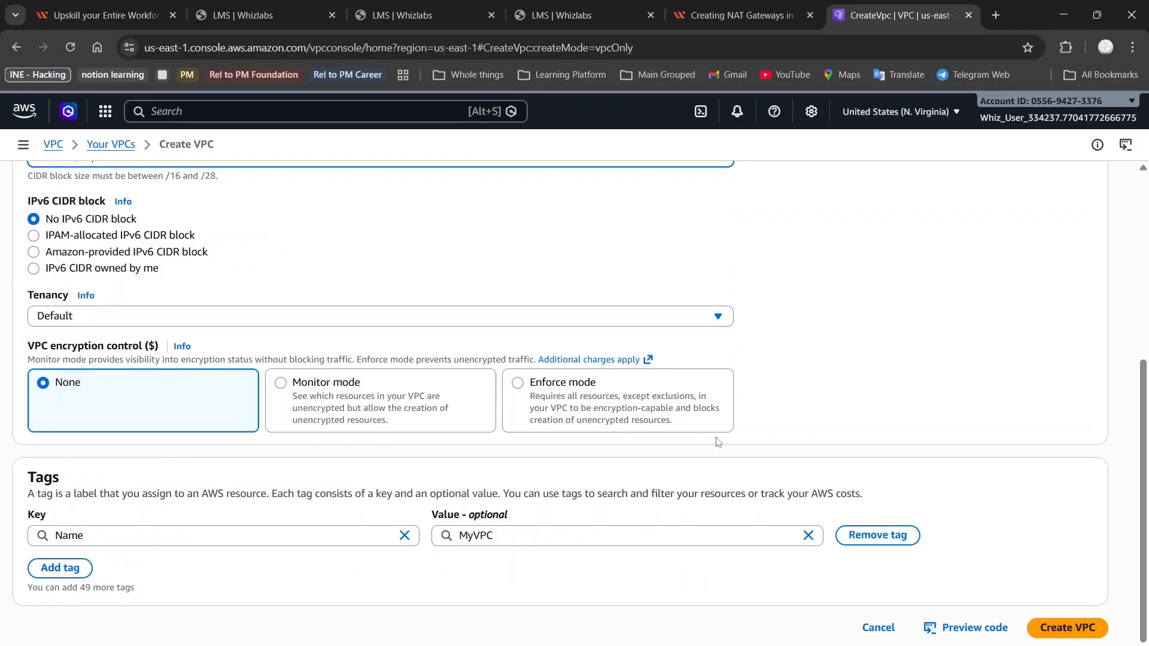
{"action": "left_click", "coordinate": [1044, 628]}
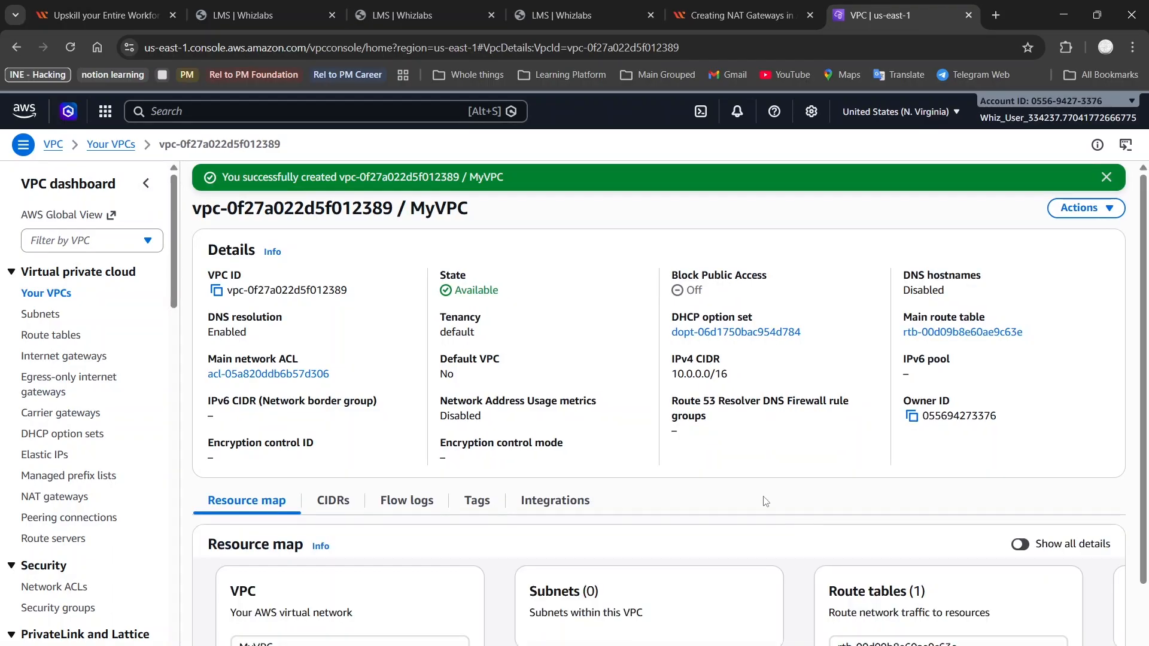
Scroll through MyVPC's resource map on the details page
{"action": "scroll", "coordinate": [765, 502], "scroll_direction": "down", "scroll_amount": 1}
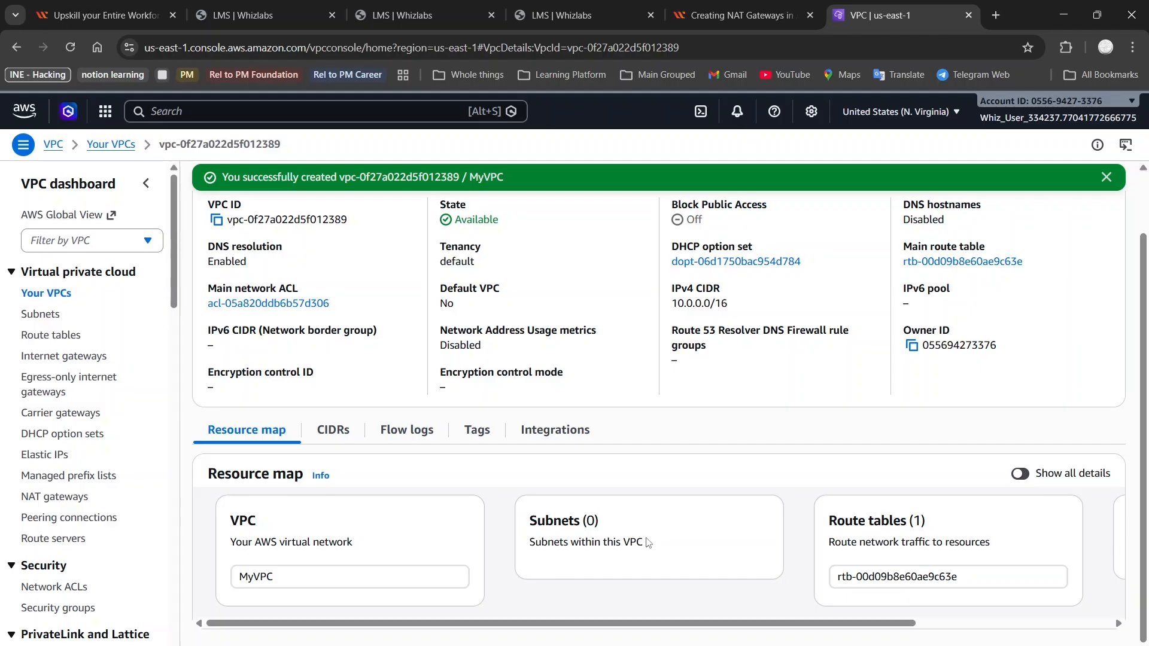
{"action": "scroll", "coordinate": [714, 545], "scroll_direction": "right", "scroll_amount": 4}
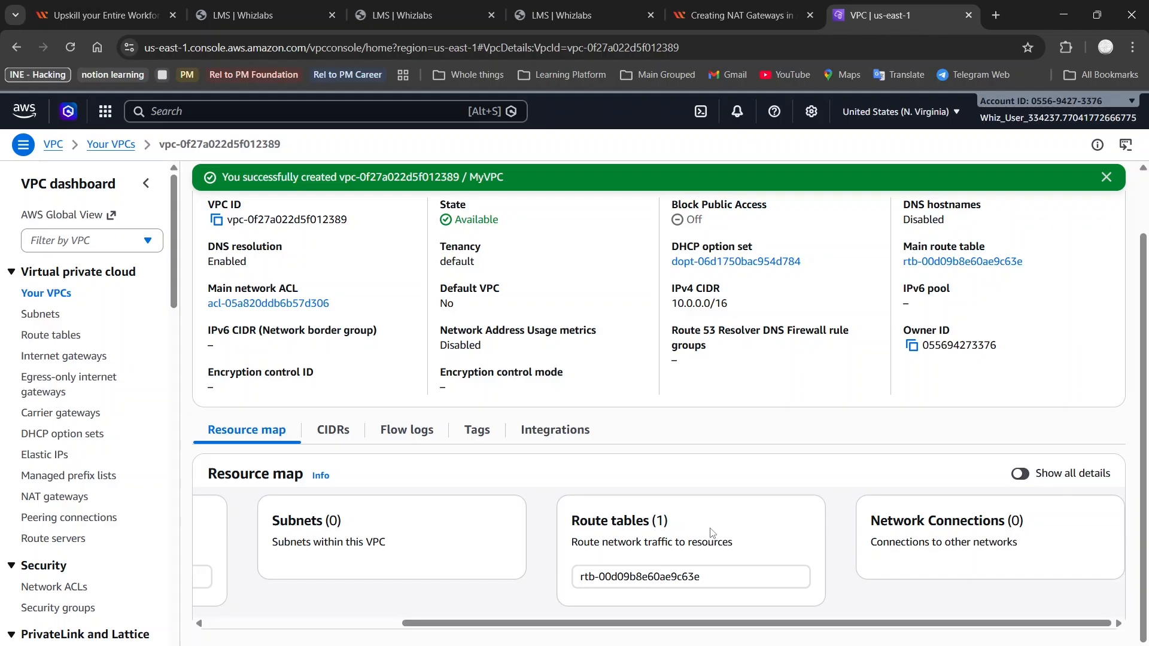
{"action": "scroll", "coordinate": [981, 544], "scroll_direction": "left", "scroll_amount": 4}
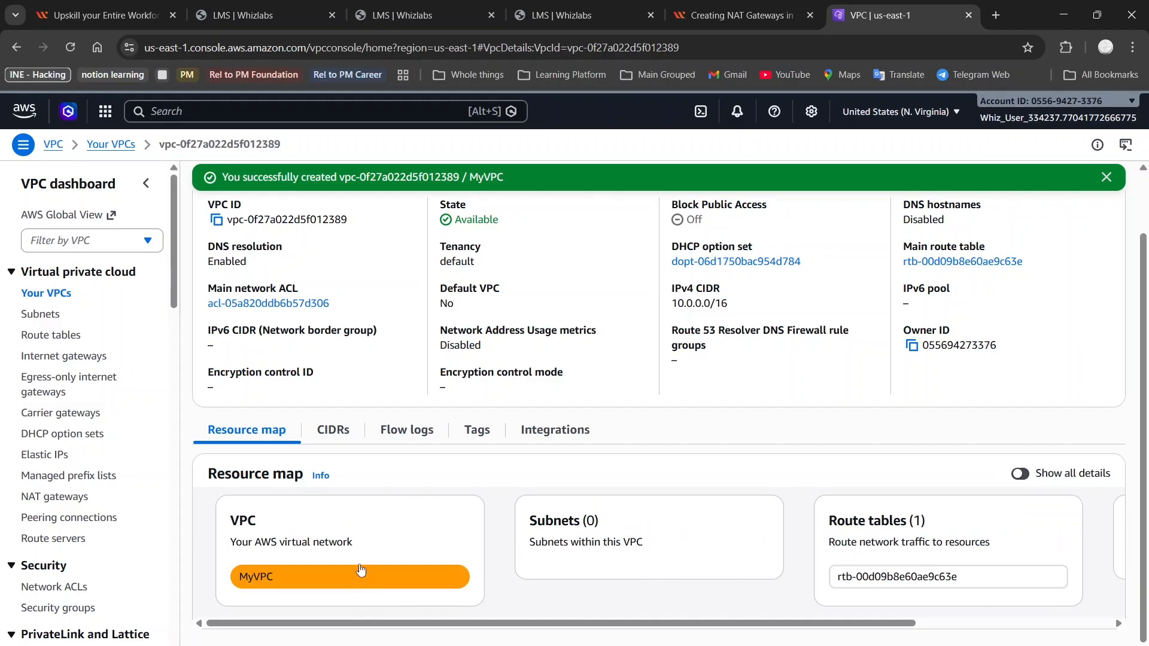
{"action": "scroll", "coordinate": [604, 542], "scroll_direction": "right", "scroll_amount": 4}
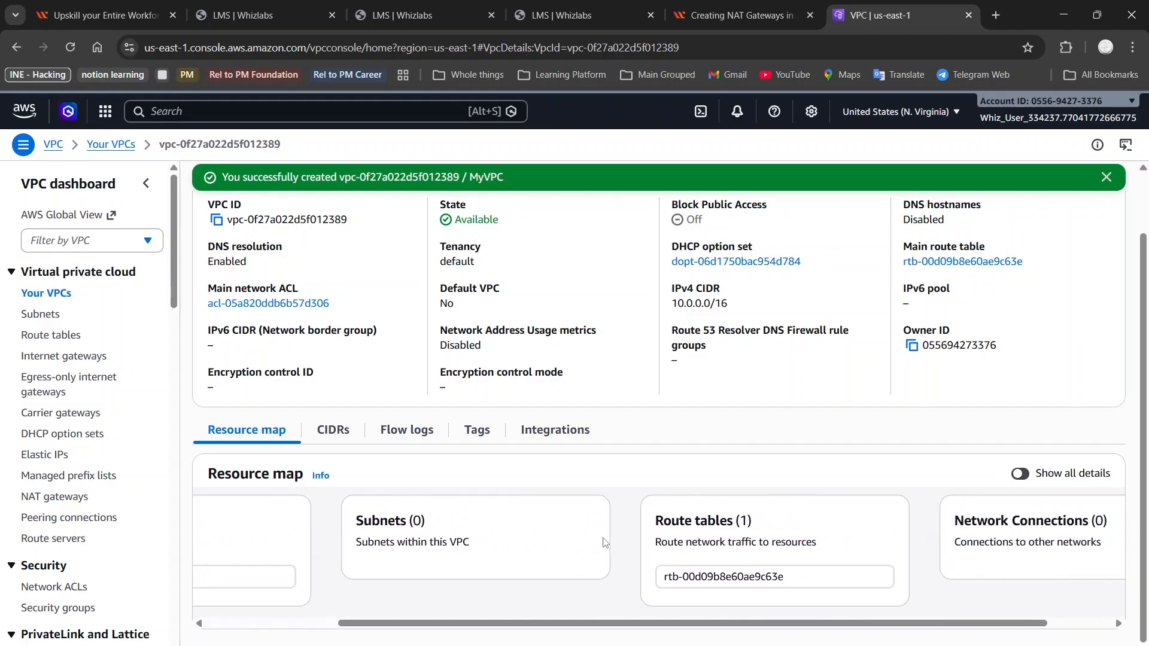
{"action": "scroll", "coordinate": [604, 543], "scroll_direction": "right", "scroll_amount": 2}
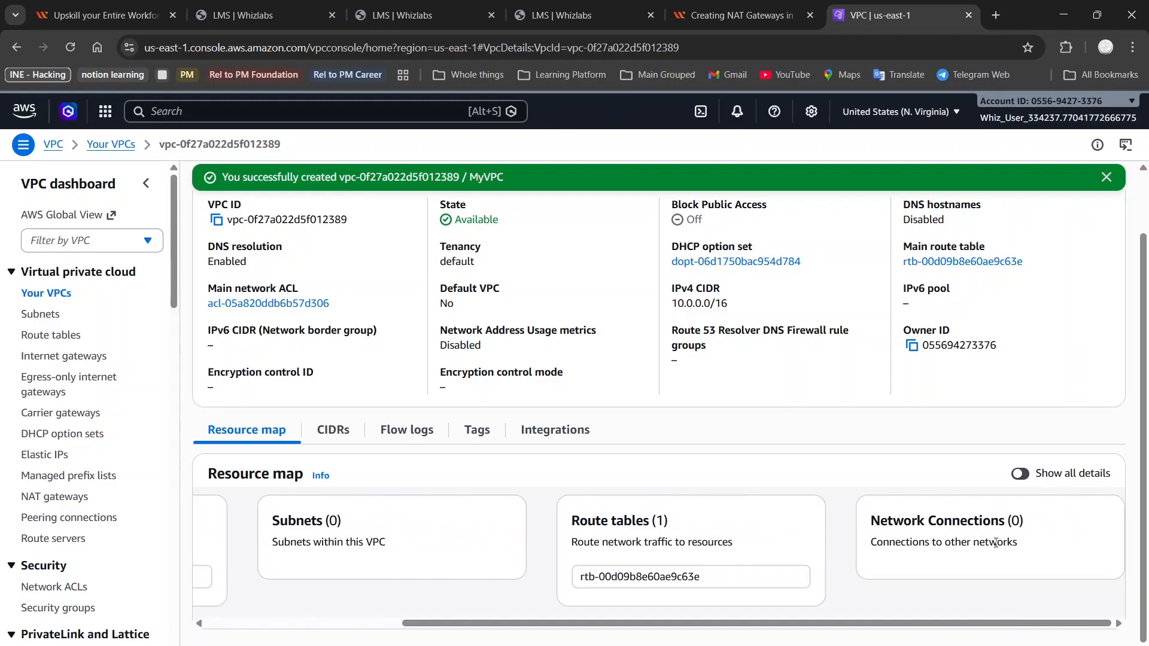
{"action": "scroll", "coordinate": [813, 477], "scroll_direction": "up", "scroll_amount": 1}
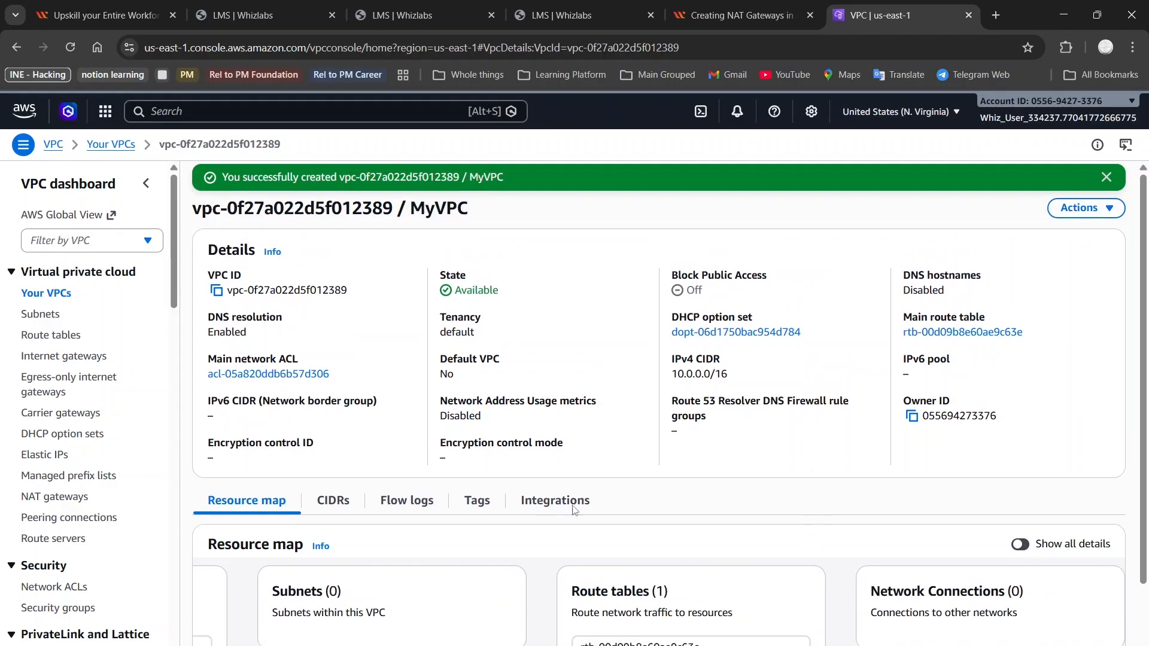
View MyVPC's CIDRs, Flow logs and Tags, confirming the Name tag MyVPC
{"action": "left_click", "coordinate": [330, 501]}
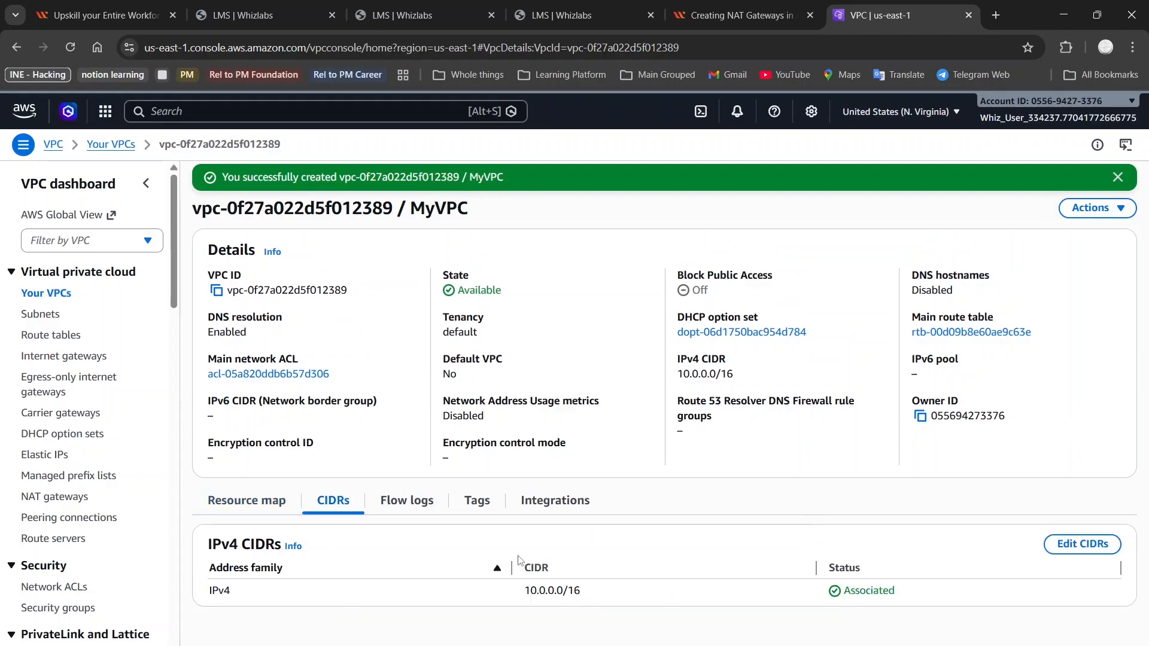
{"action": "left_click", "coordinate": [417, 500]}
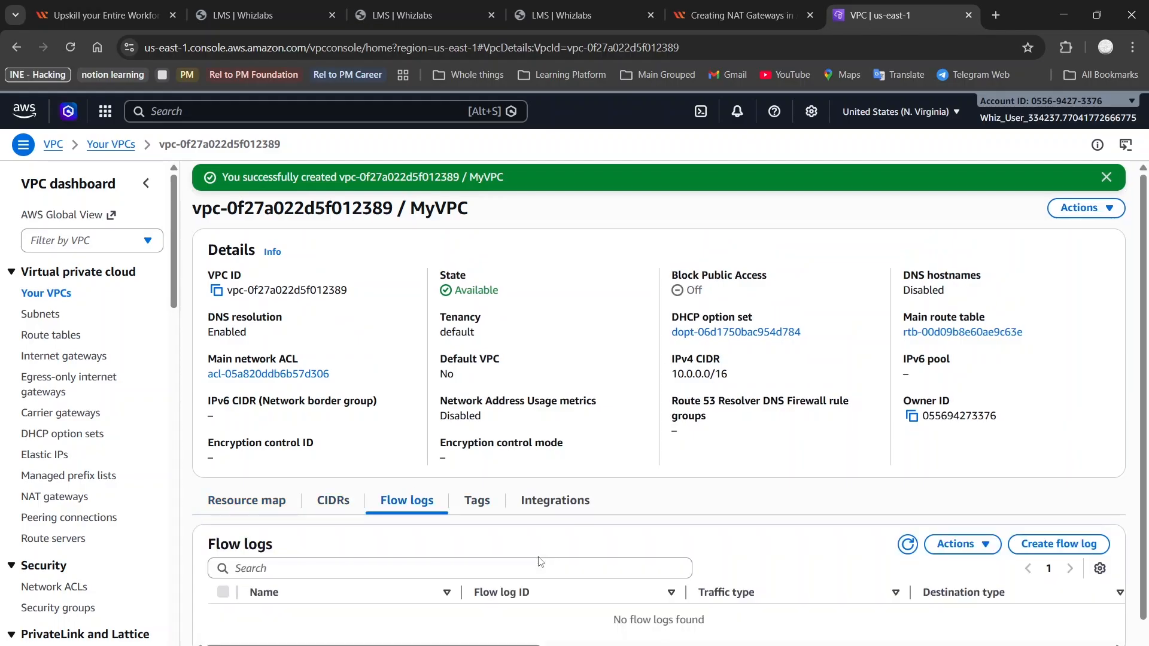
{"action": "scroll", "coordinate": [541, 561], "scroll_direction": "down", "scroll_amount": 1}
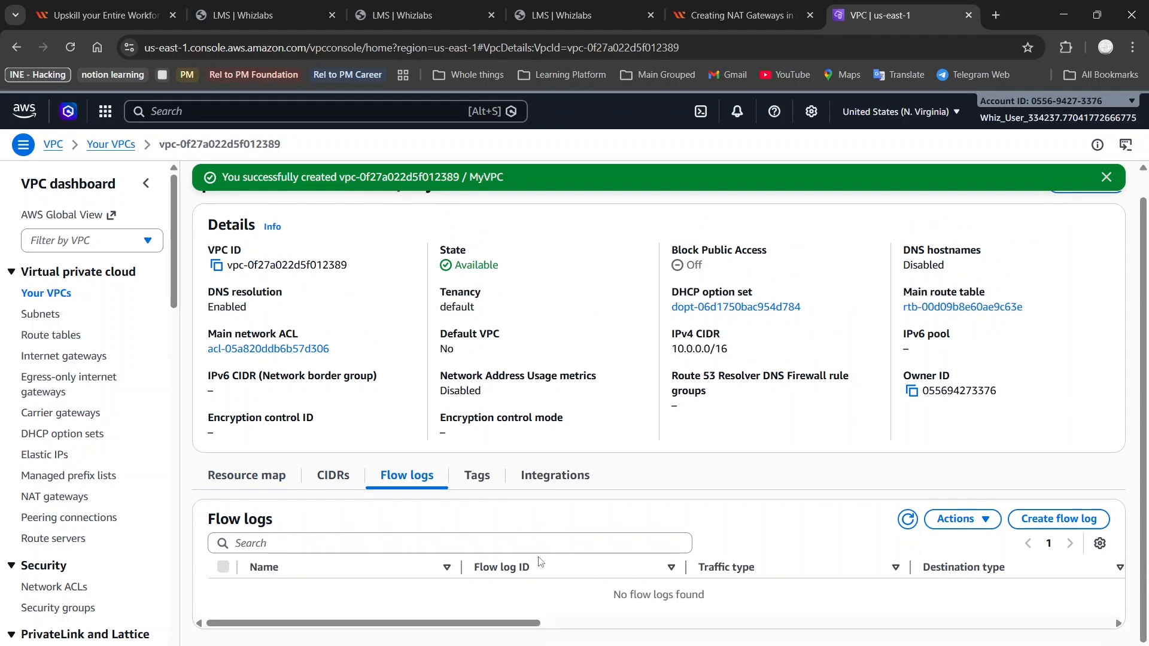
{"action": "left_click", "coordinate": [477, 482]}
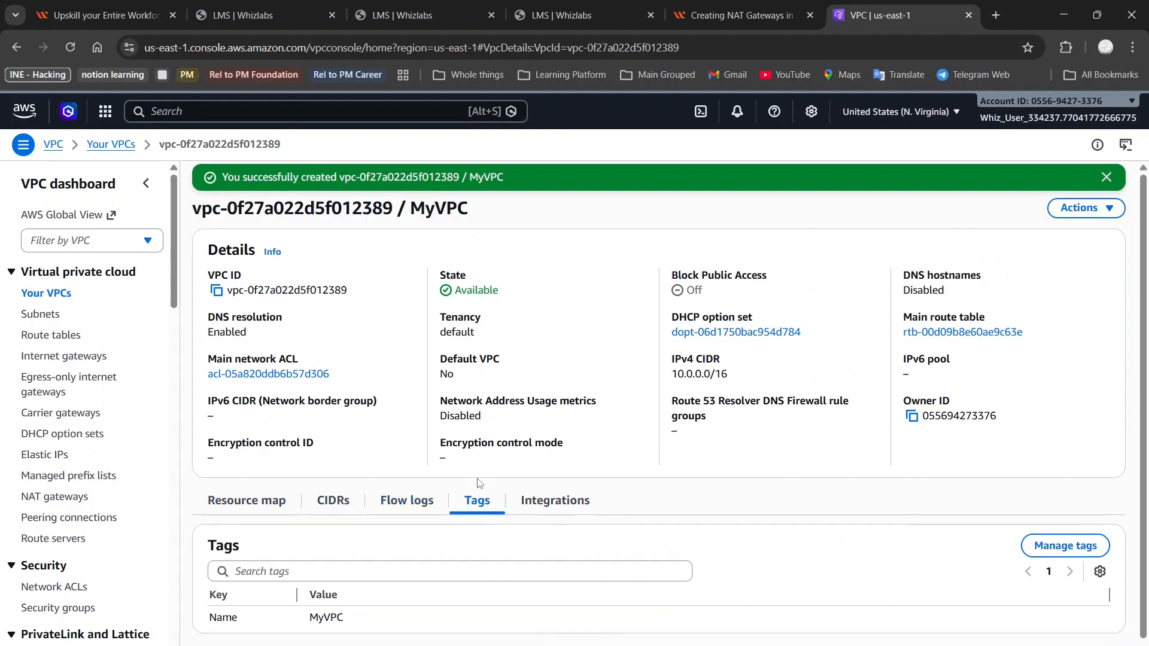
{"action": "left_click", "coordinate": [739, 8]}
Read Task 3's MyPublicSubnet 10.0.0.0/24 settings, then return to the MyVPC console
{"action": "scroll", "coordinate": [502, 347], "scroll_direction": "down", "scroll_amount": 10}
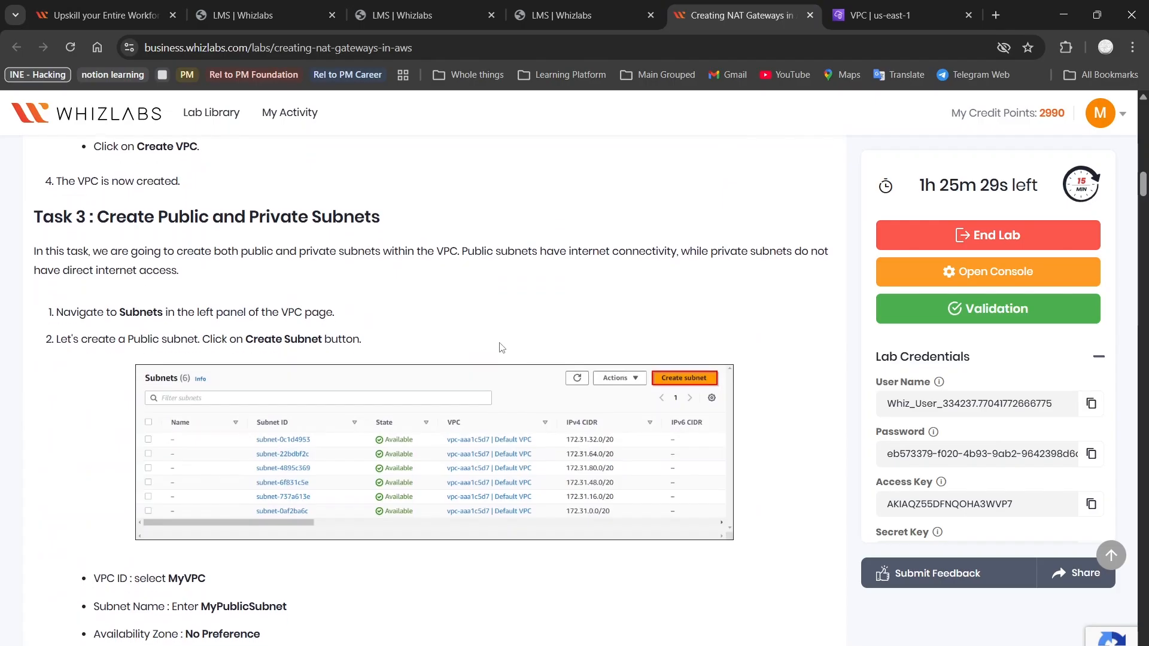
{"action": "scroll", "coordinate": [502, 347], "scroll_direction": "down", "scroll_amount": 1}
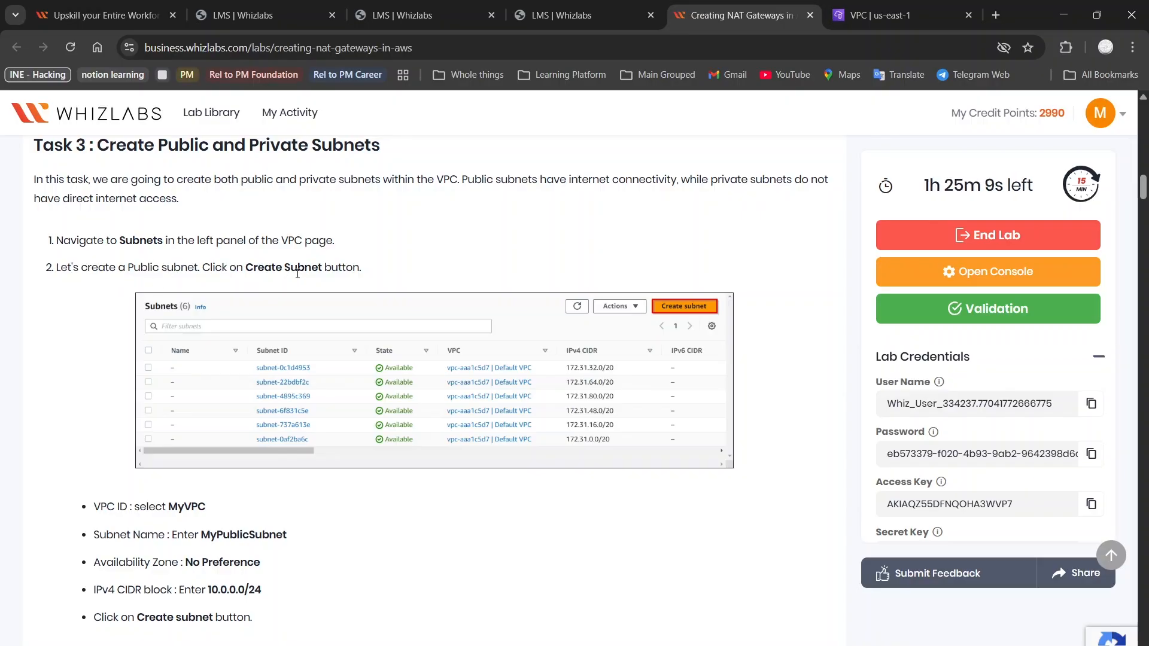
{"action": "scroll", "coordinate": [248, 294], "scroll_direction": "down", "scroll_amount": 2}
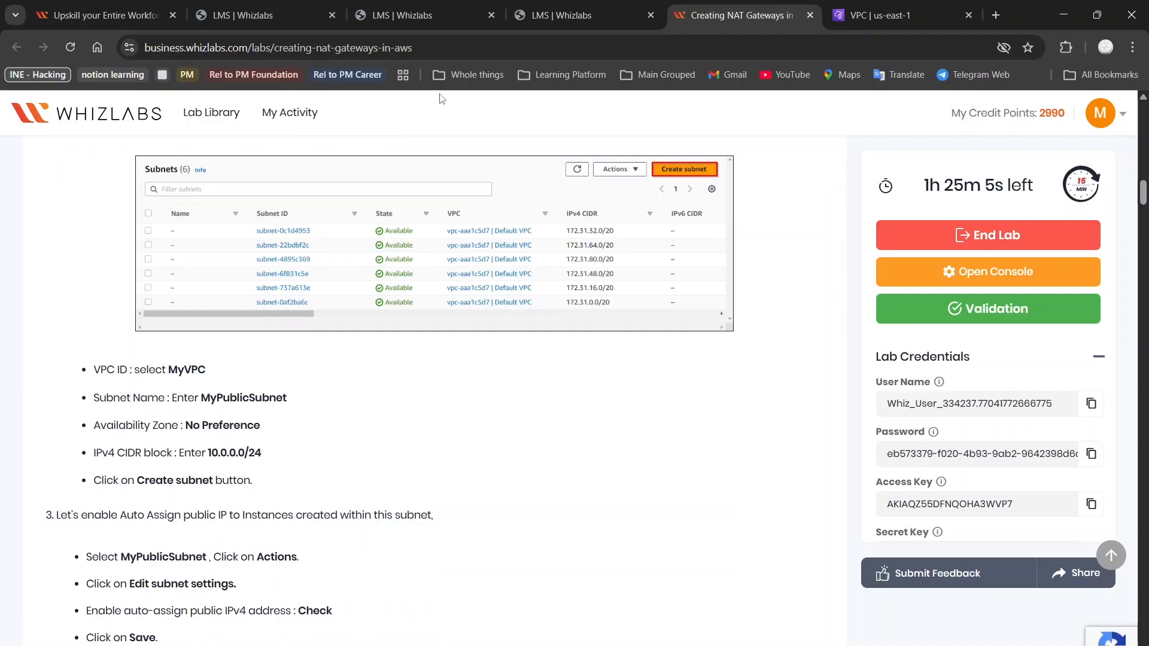
{"action": "left_click", "coordinate": [852, 7]}
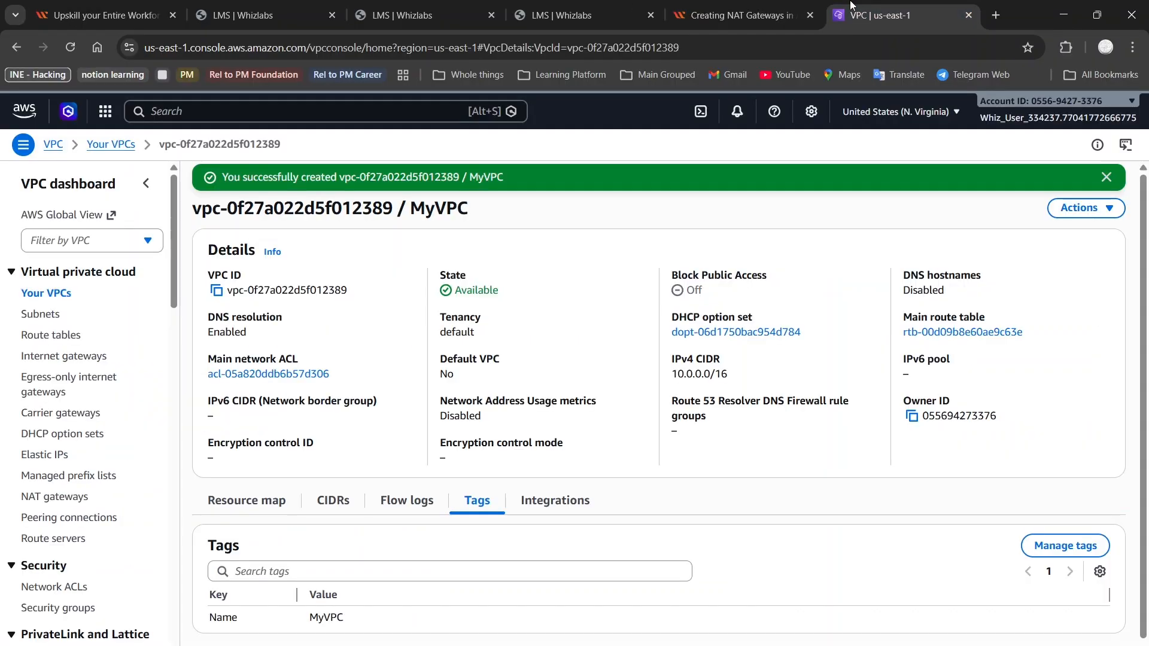
Start a new subnet from the Subnets page and place it in MyVPC
{"action": "left_click", "coordinate": [40, 317]}
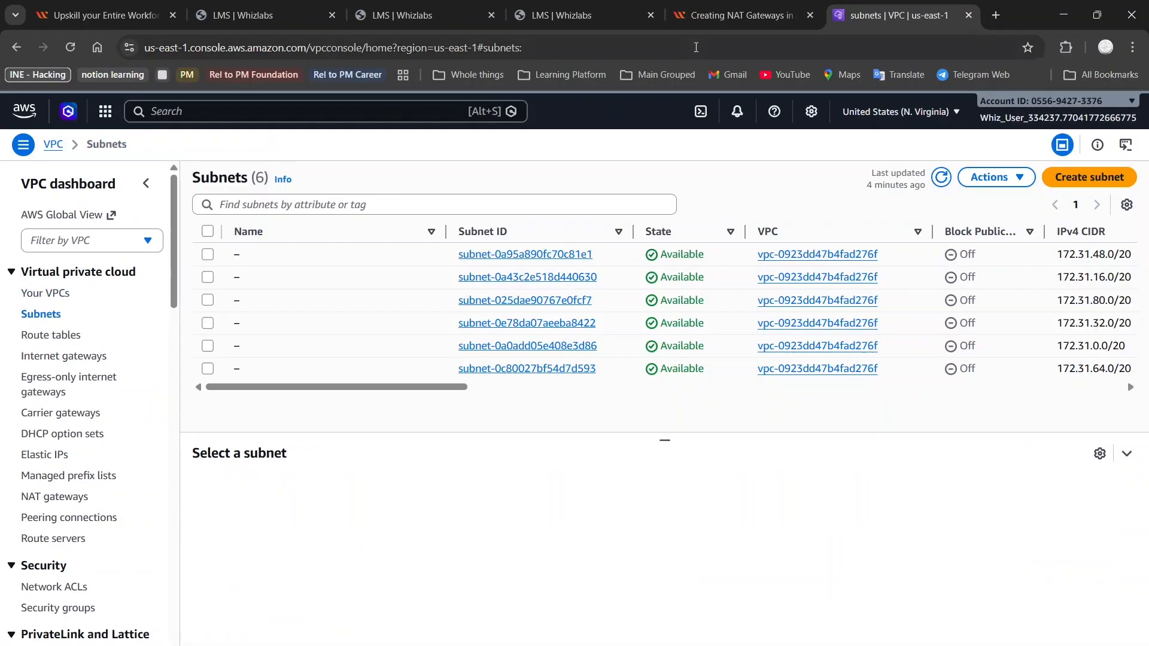
{"action": "left_click", "coordinate": [1088, 178]}
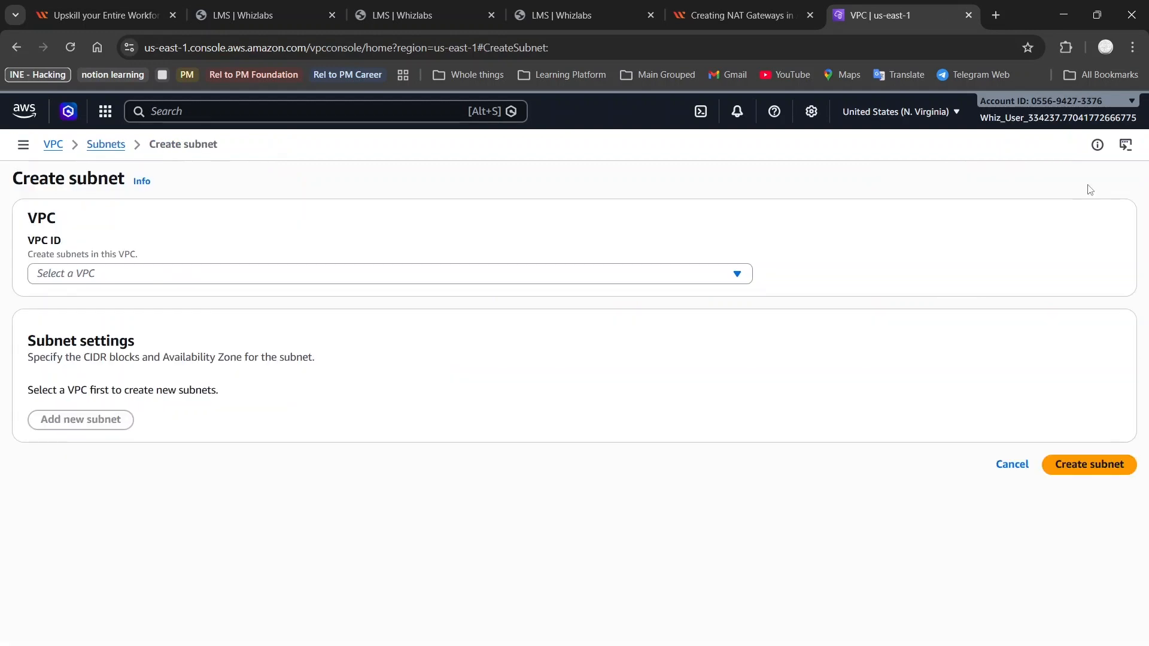
{"action": "left_click", "coordinate": [440, 277]}
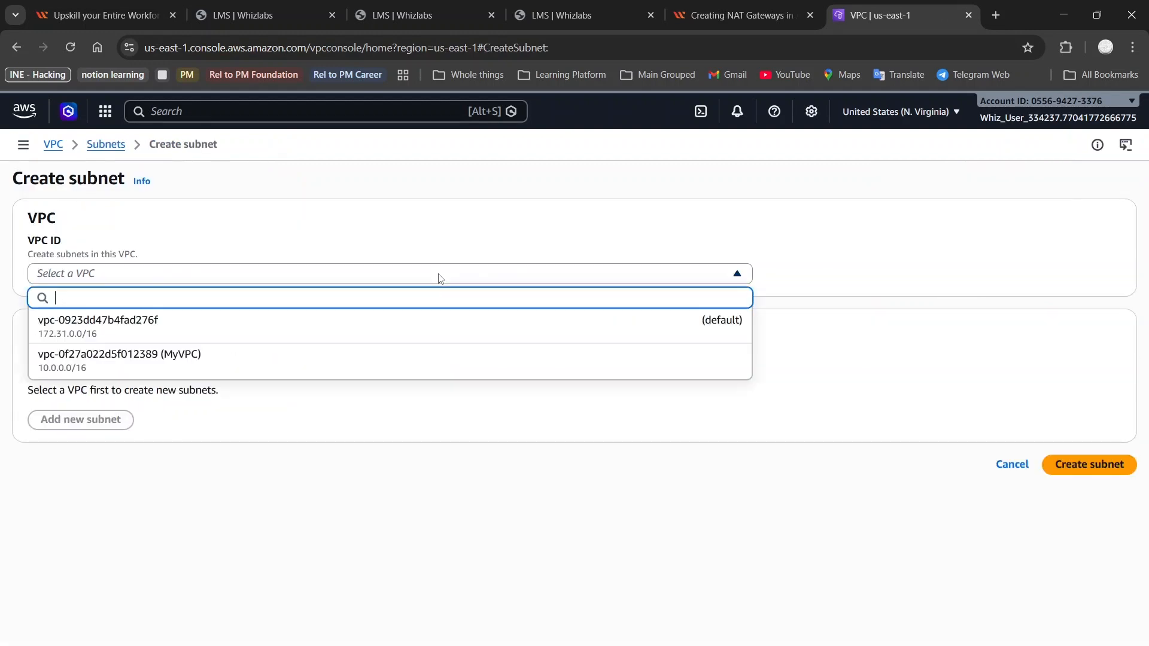
{"action": "left_click", "coordinate": [347, 359]}
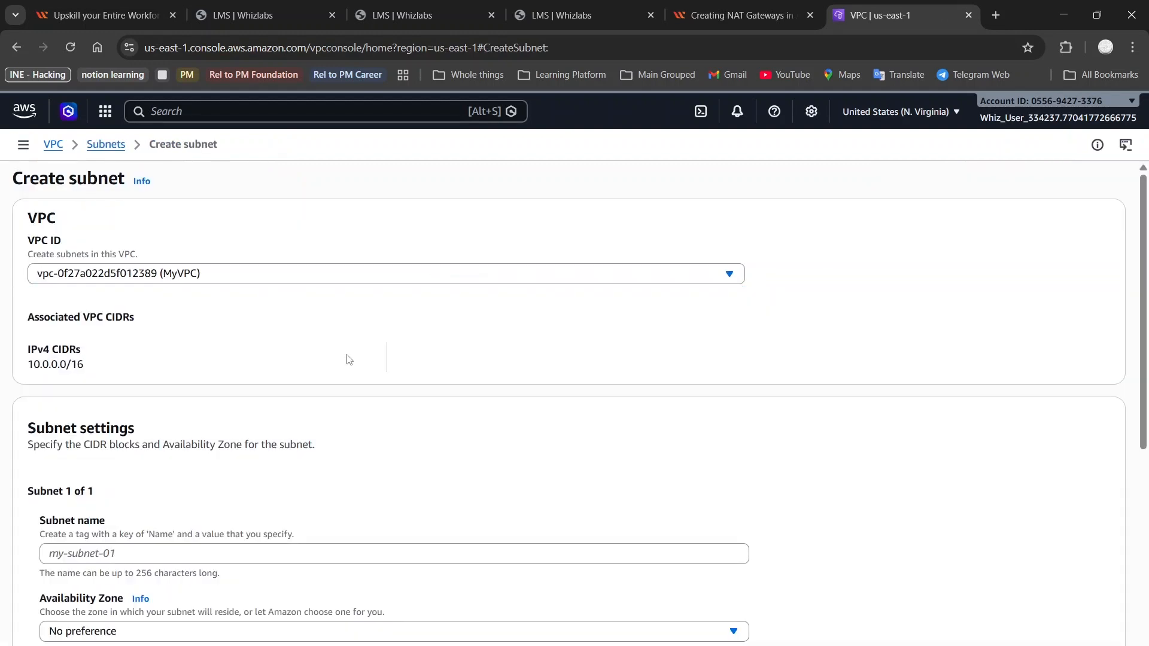
{"action": "scroll", "coordinate": [206, 389], "scroll_direction": "down", "scroll_amount": 4}
{"action": "scroll", "coordinate": [207, 384], "scroll_direction": "up", "scroll_amount": 3}
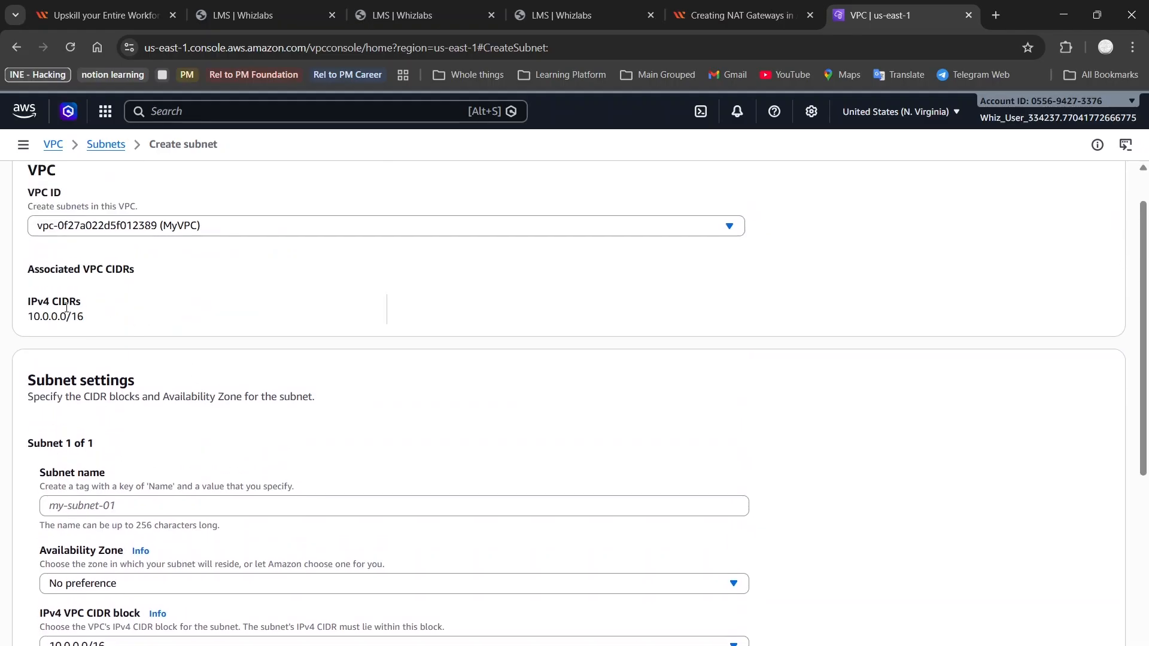
{"action": "scroll", "coordinate": [183, 323], "scroll_direction": "down", "scroll_amount": 3}
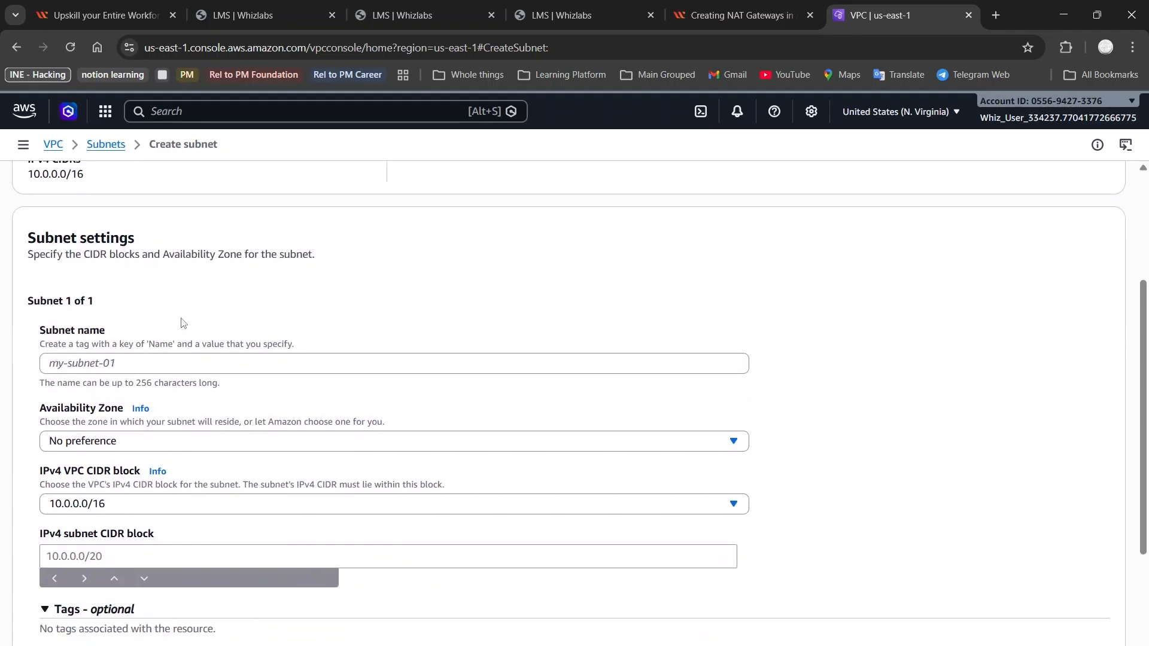
Name the subnet MyPublicSubnet, copied from the lab guide
{"action": "left_click", "coordinate": [742, 15]}
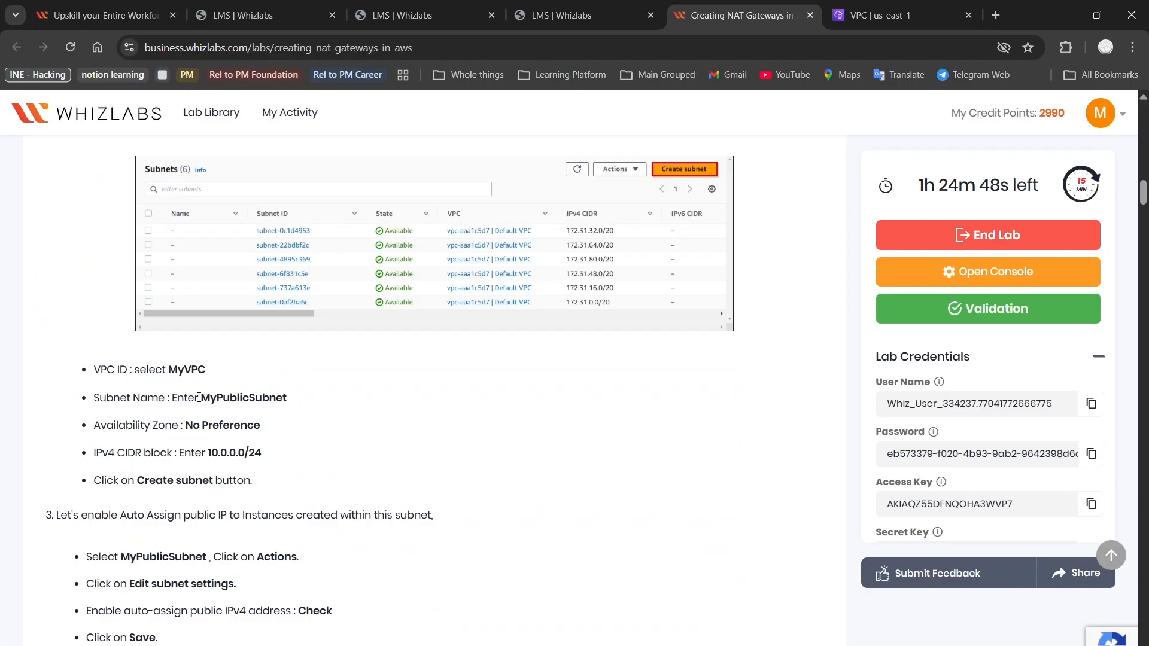
{"action": "left_click_drag", "start_coordinate": [202, 397], "coordinate": [312, 407]}
{"action": "key", "text": "ctrl+c"}
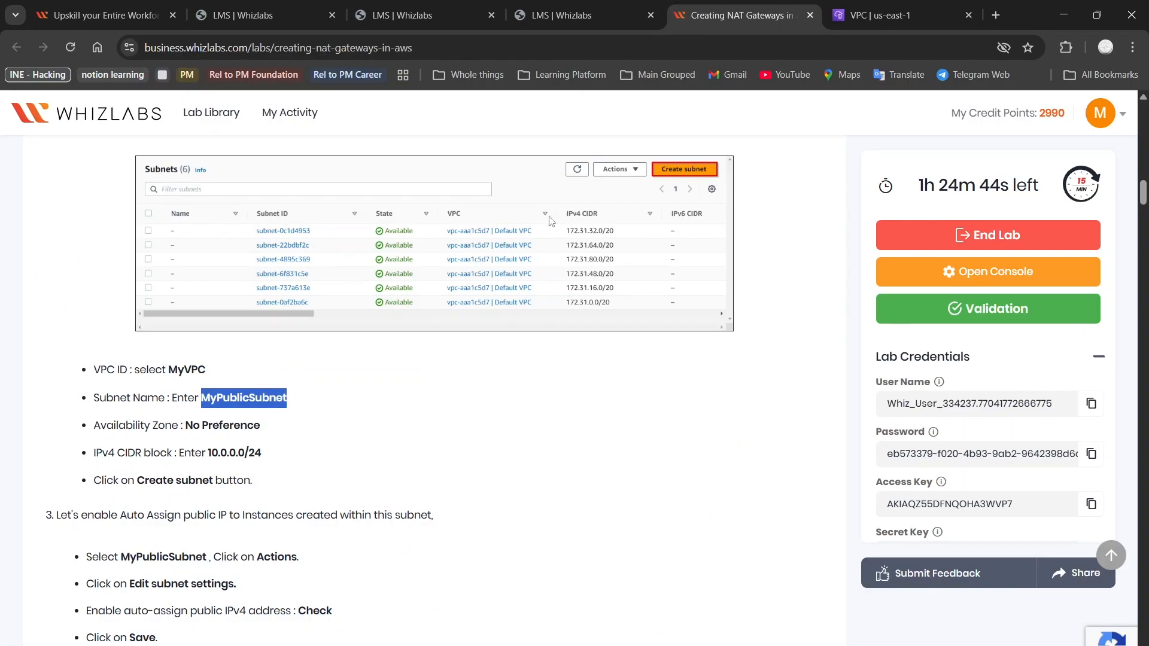
{"action": "left_click", "coordinate": [864, 7]}
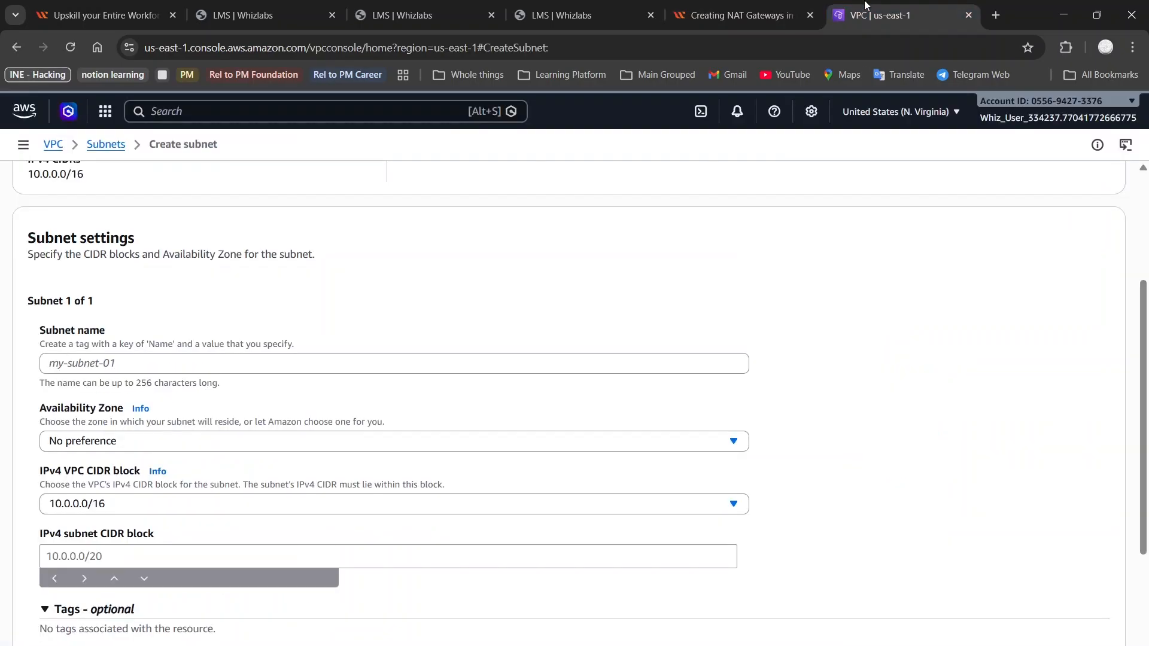
{"action": "left_click", "coordinate": [301, 369]}
{"action": "key", "text": "ctrl+v"}
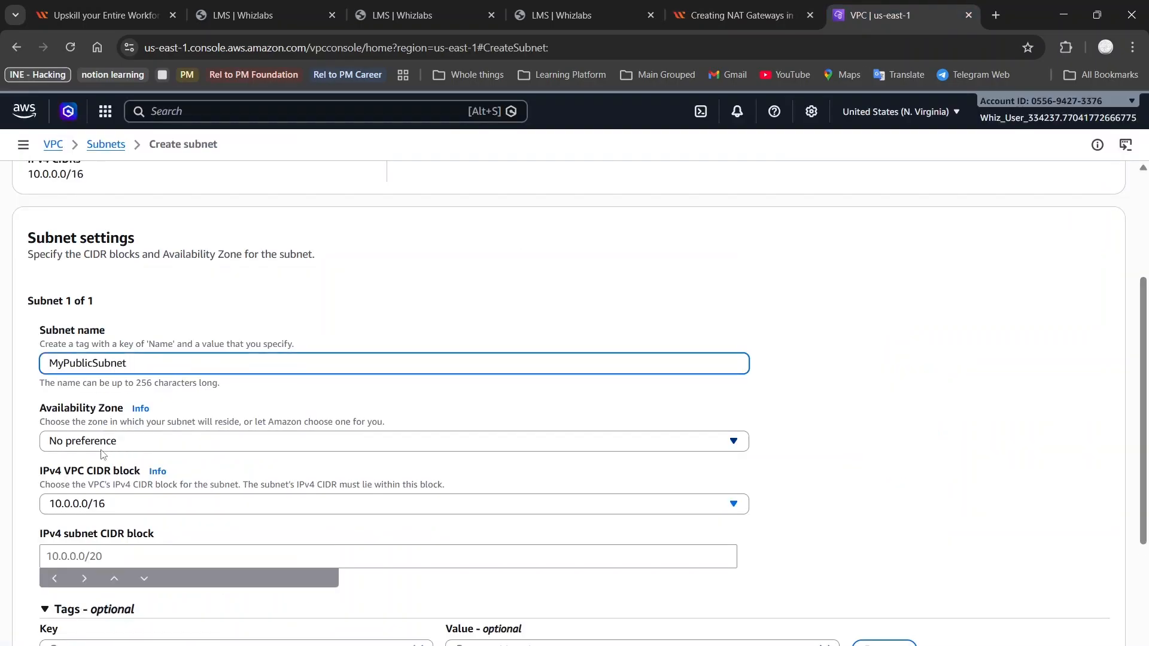
{"action": "scroll", "coordinate": [162, 426], "scroll_direction": "down", "scroll_amount": 2}
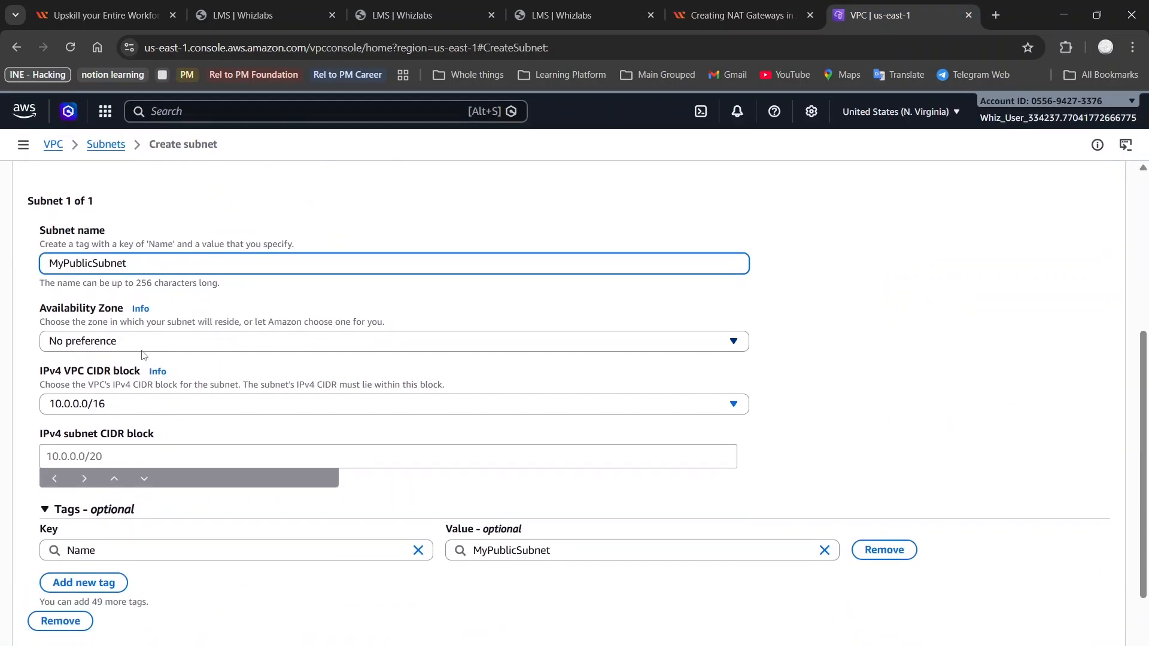
Leave the subnet's Availability Zone at No preference
{"action": "left_click", "coordinate": [232, 340]}
{"action": "scroll", "coordinate": [233, 340], "scroll_direction": "down", "scroll_amount": 2}
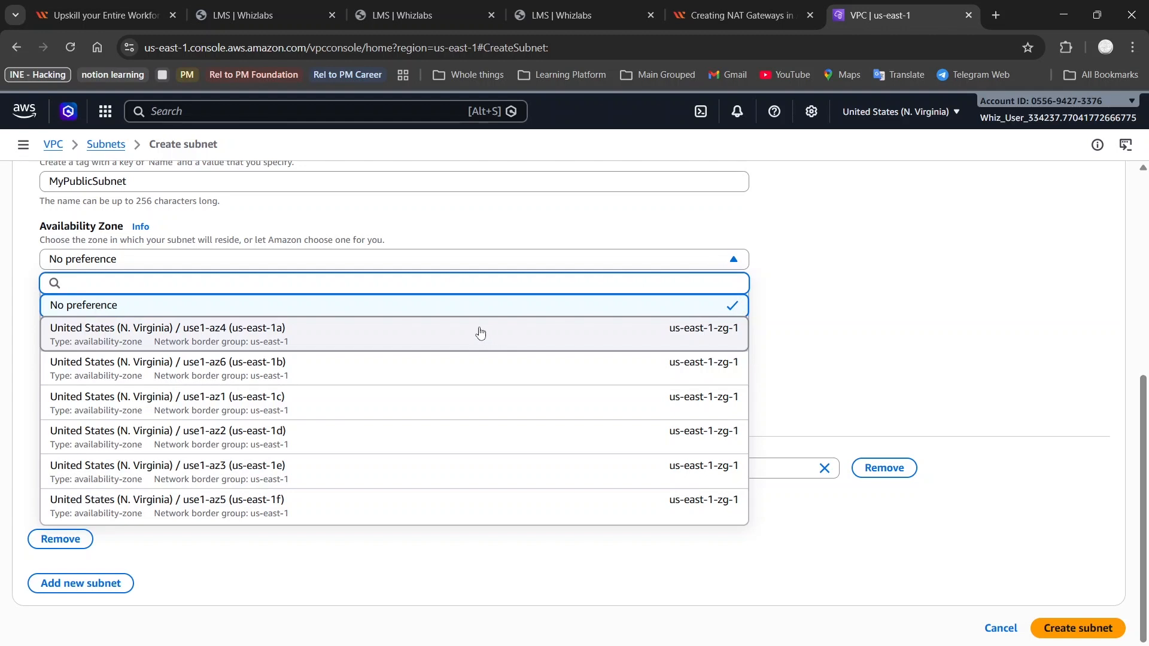
{"action": "left_click", "coordinate": [622, 259]}
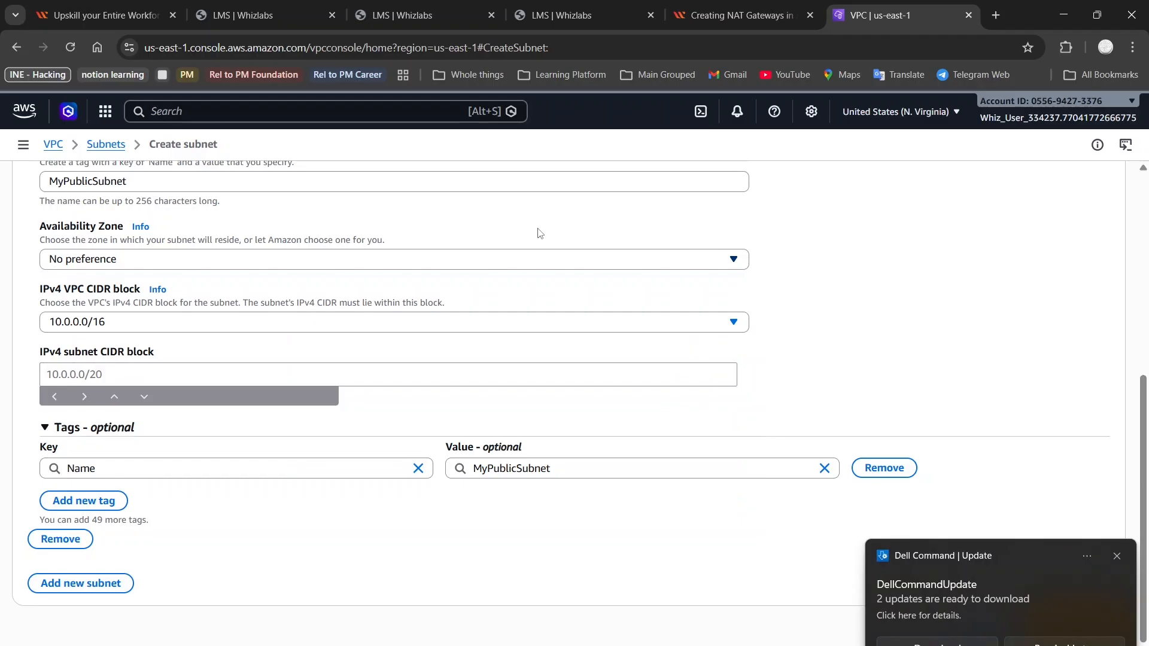
{"action": "left_click", "coordinate": [1120, 558]}
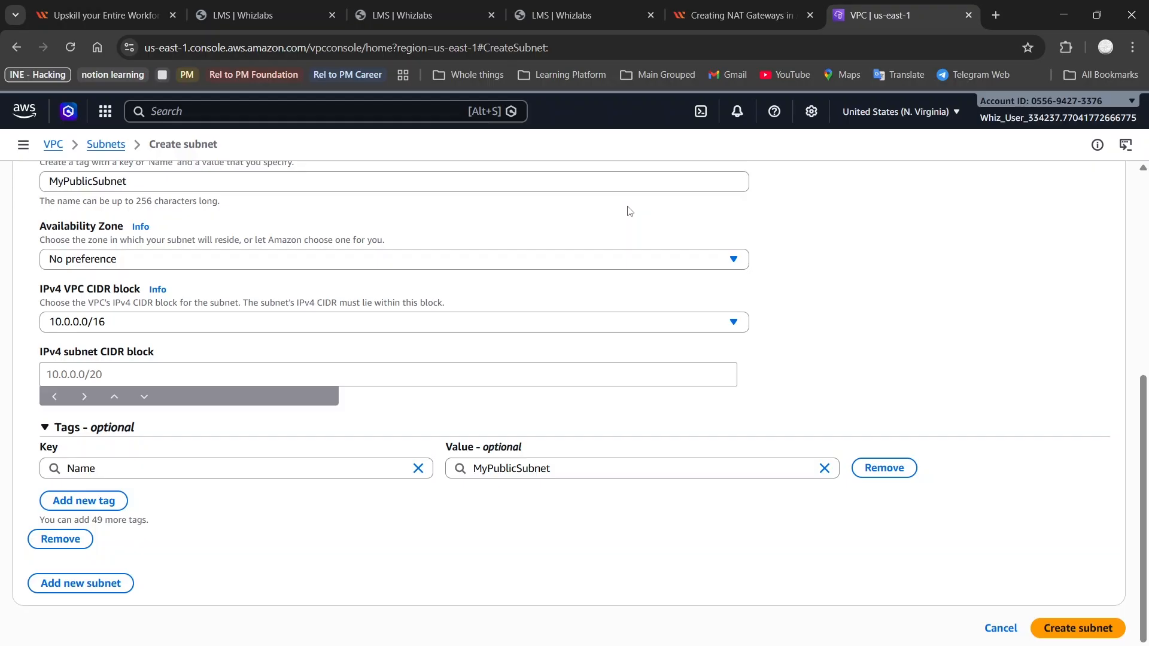
{"action": "scroll", "coordinate": [418, 282], "scroll_direction": "up", "scroll_amount": 3}
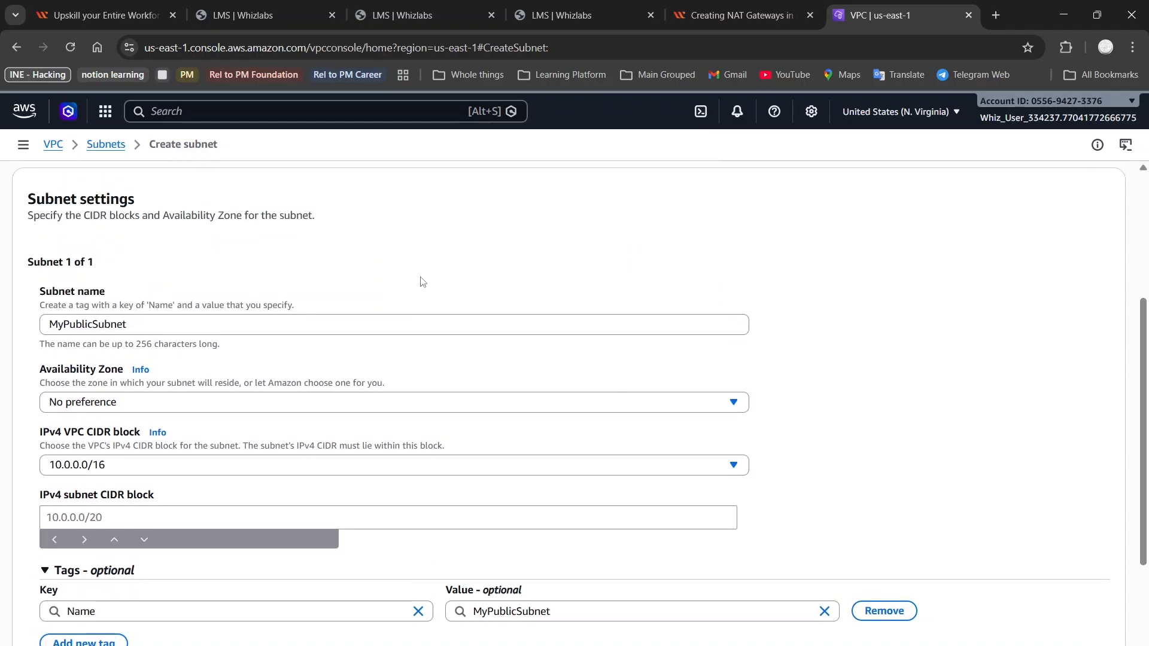
{"action": "scroll", "coordinate": [377, 369], "scroll_direction": "down", "scroll_amount": 1}
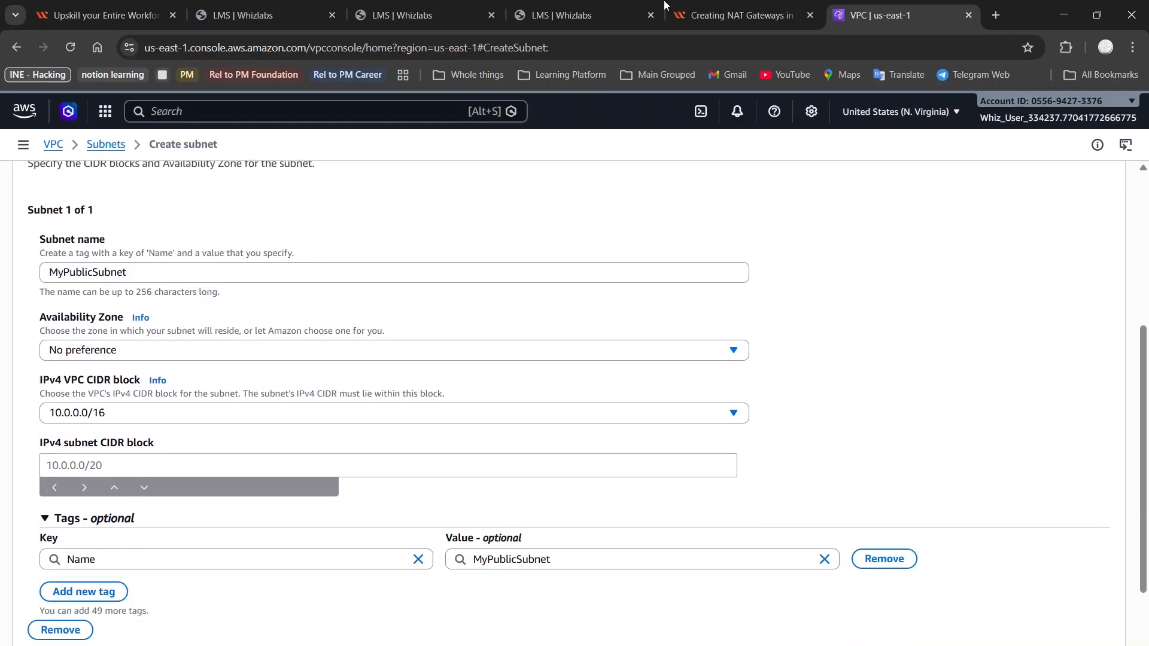
Recheck the lab guide and bring up the VPC CIDR block choices
{"action": "left_click", "coordinate": [759, 2]}
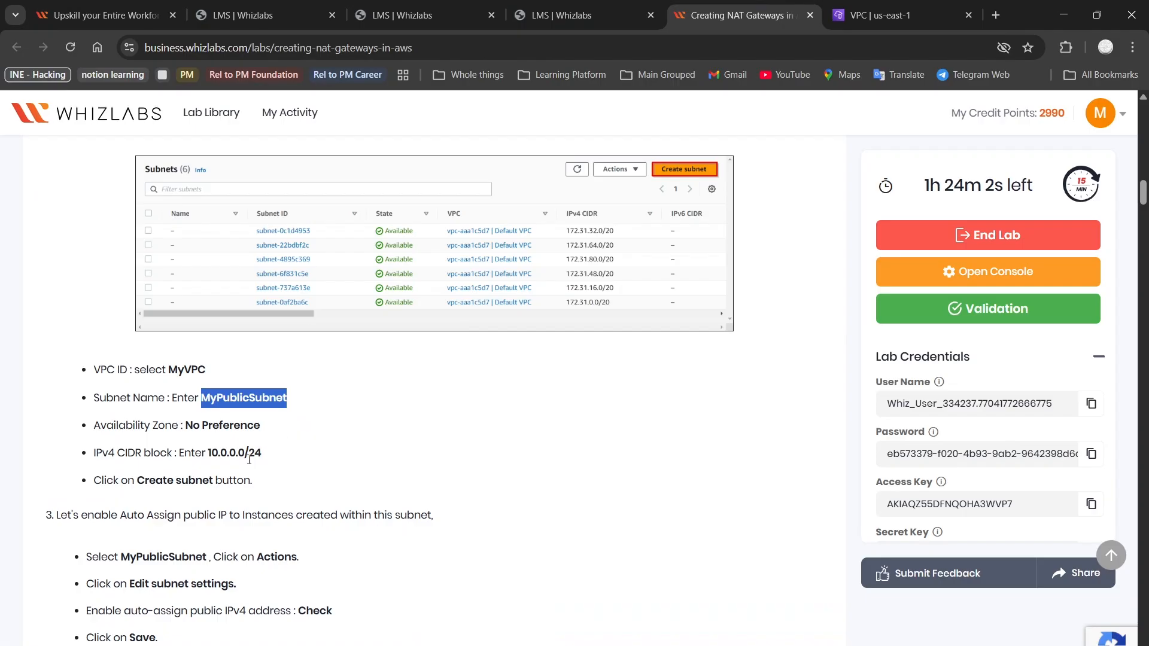
{"action": "scroll", "coordinate": [249, 459], "scroll_direction": "down", "scroll_amount": 7}
{"action": "scroll", "coordinate": [249, 418], "scroll_direction": "up", "scroll_amount": 3}
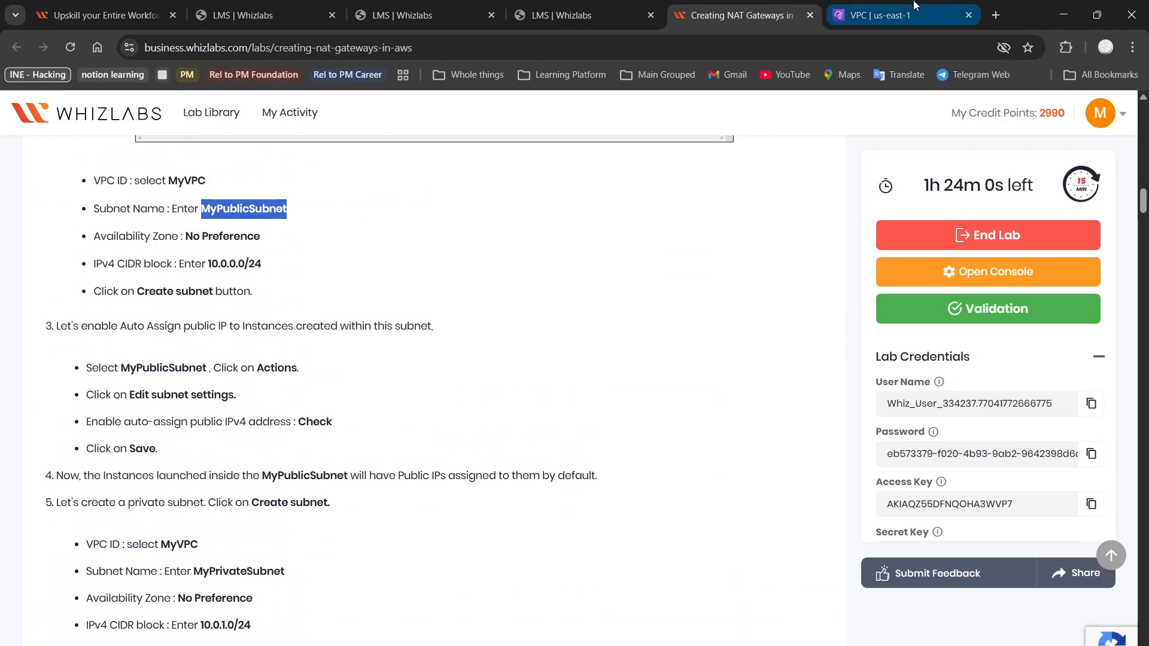
{"action": "left_click", "coordinate": [913, 5]}
{"action": "left_click", "coordinate": [125, 419]}
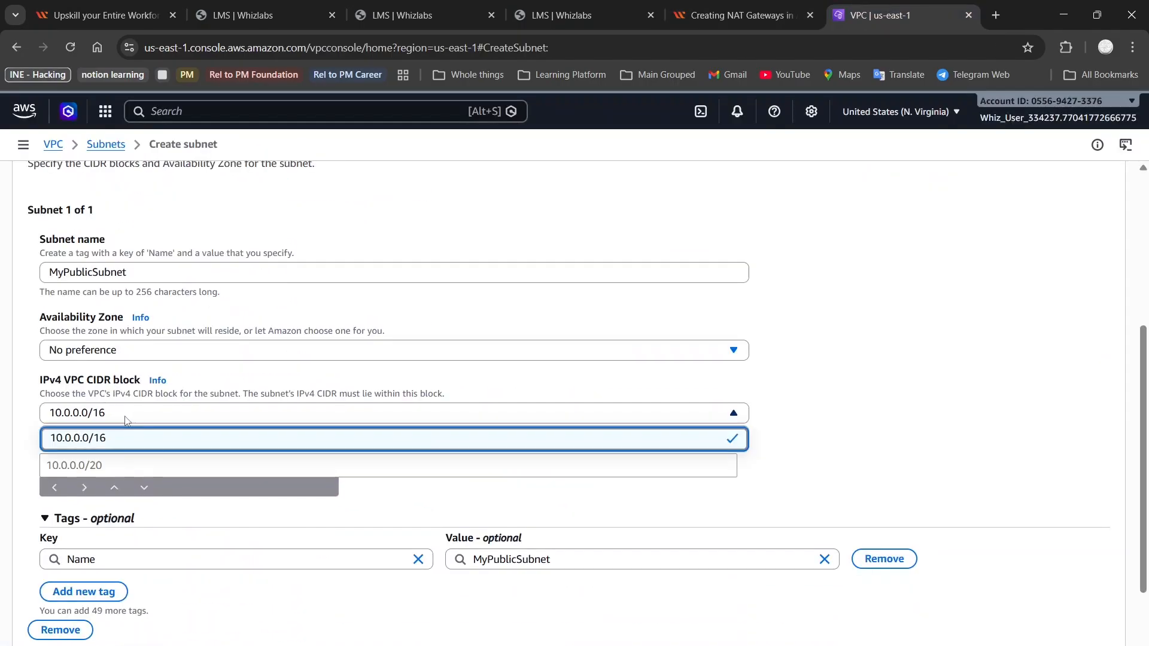
Create MyPublicSubnet with IPv4 subnet CIDR 10.0.0.0/24 inside the 10.0.0.0/16 VPC block
{"action": "left_click", "coordinate": [123, 418]}
{"action": "left_click", "coordinate": [123, 461]}
{"action": "left_click", "coordinate": [89, 490]}
{"action": "left_click", "coordinate": [82, 467]}
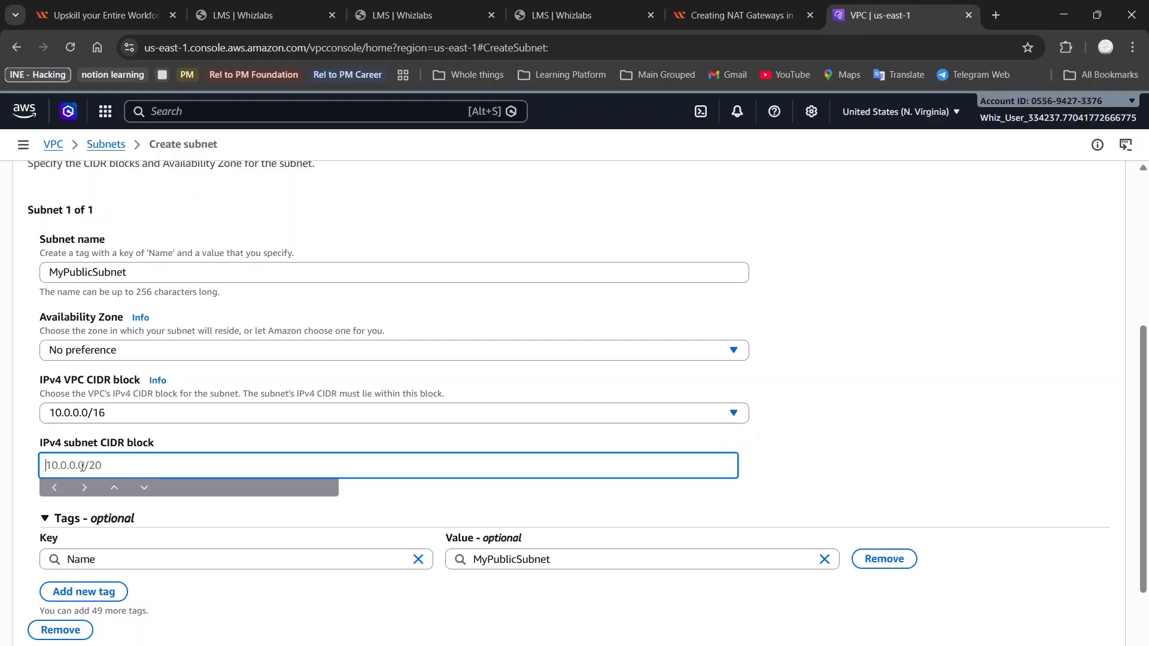
{"action": "type", "text": "10.0.0.0/24"}
{"action": "scroll", "coordinate": [318, 453], "scroll_direction": "down", "scroll_amount": 2}
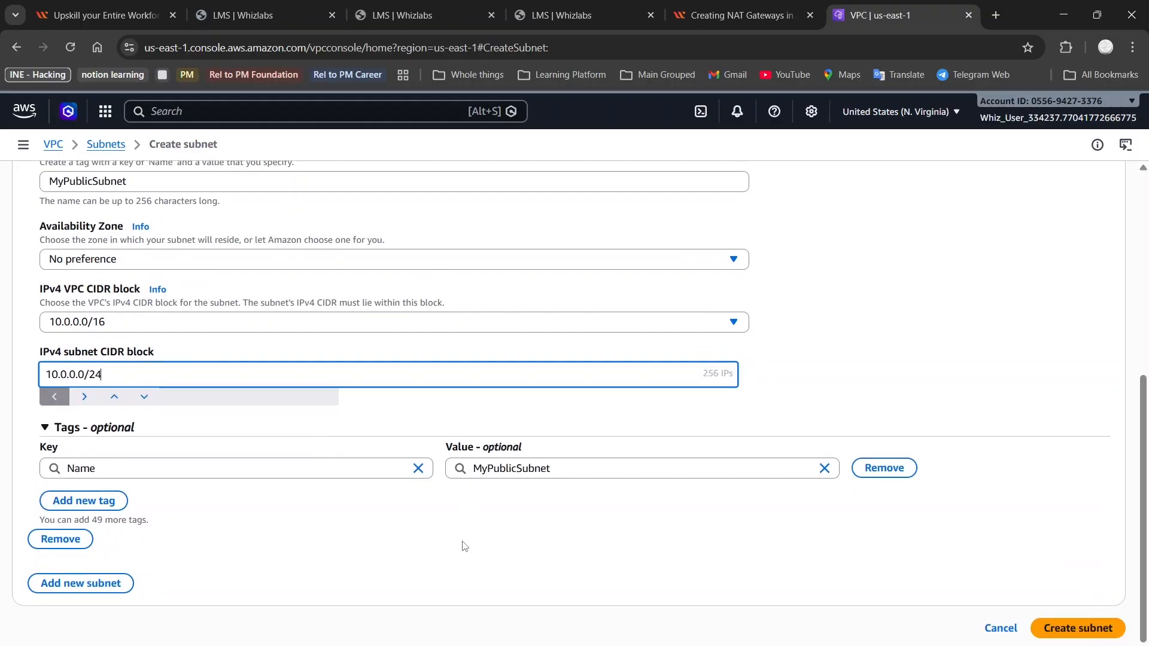
{"action": "left_click", "coordinate": [742, 15]}
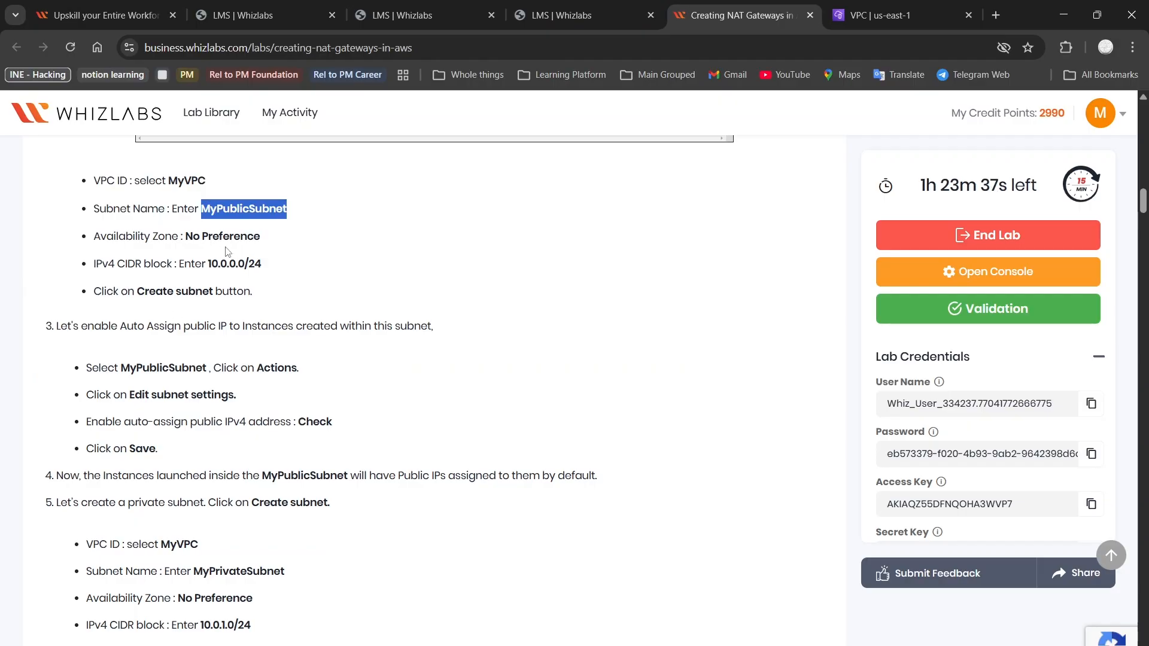
{"action": "left_click", "coordinate": [879, 15]}
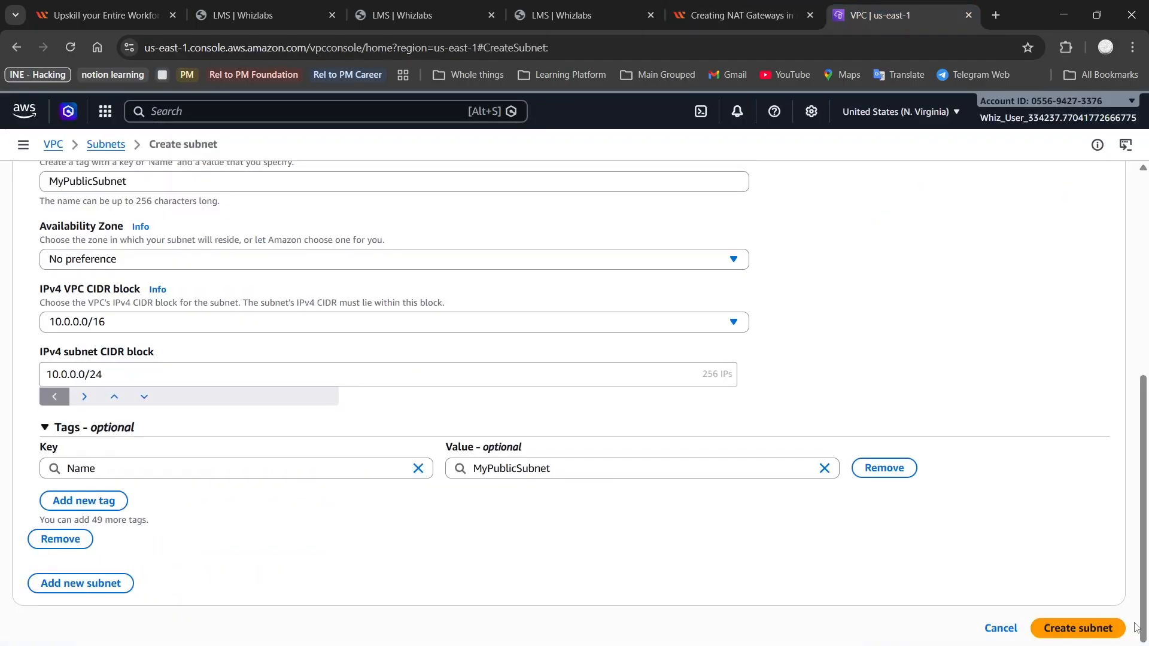
{"action": "left_click", "coordinate": [1104, 629]}
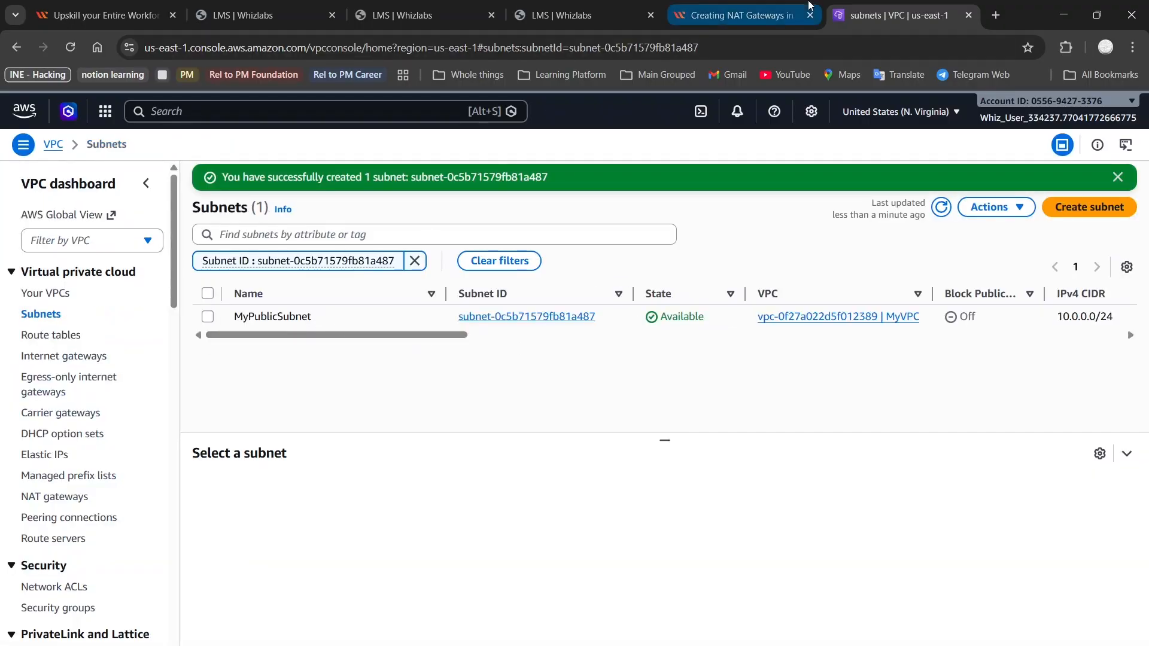
Select MyPublicSubnet in the subnets list and choose Edit subnet settings from its Actions menu
{"action": "left_click", "coordinate": [718, 15]}
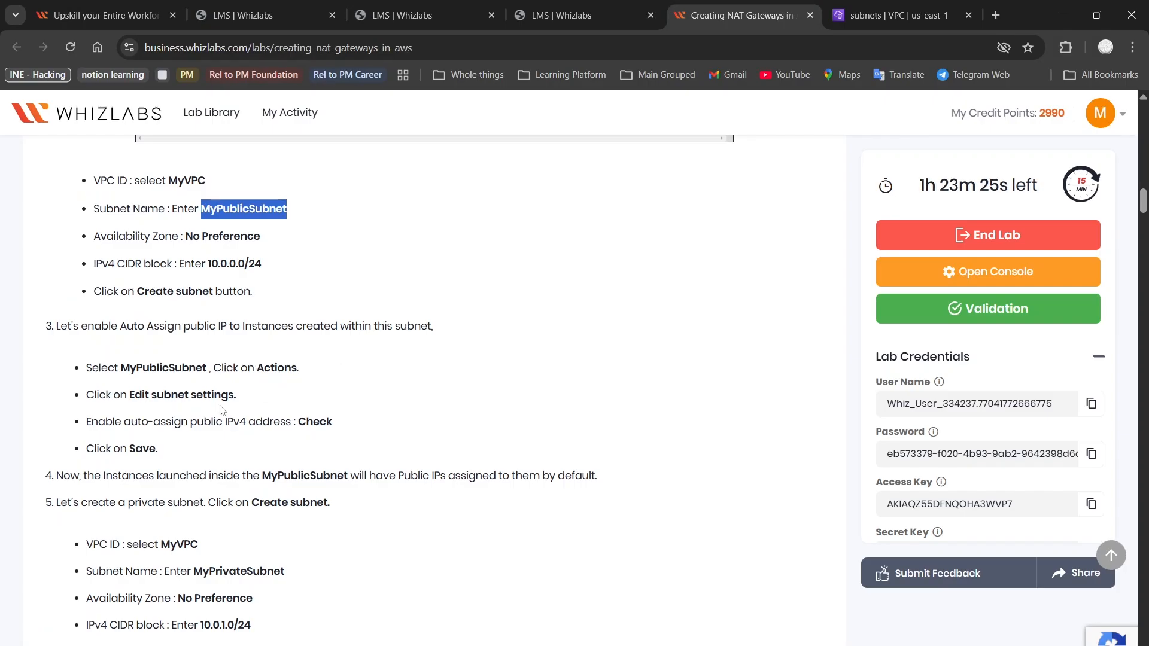
{"action": "left_click", "coordinate": [897, 15]}
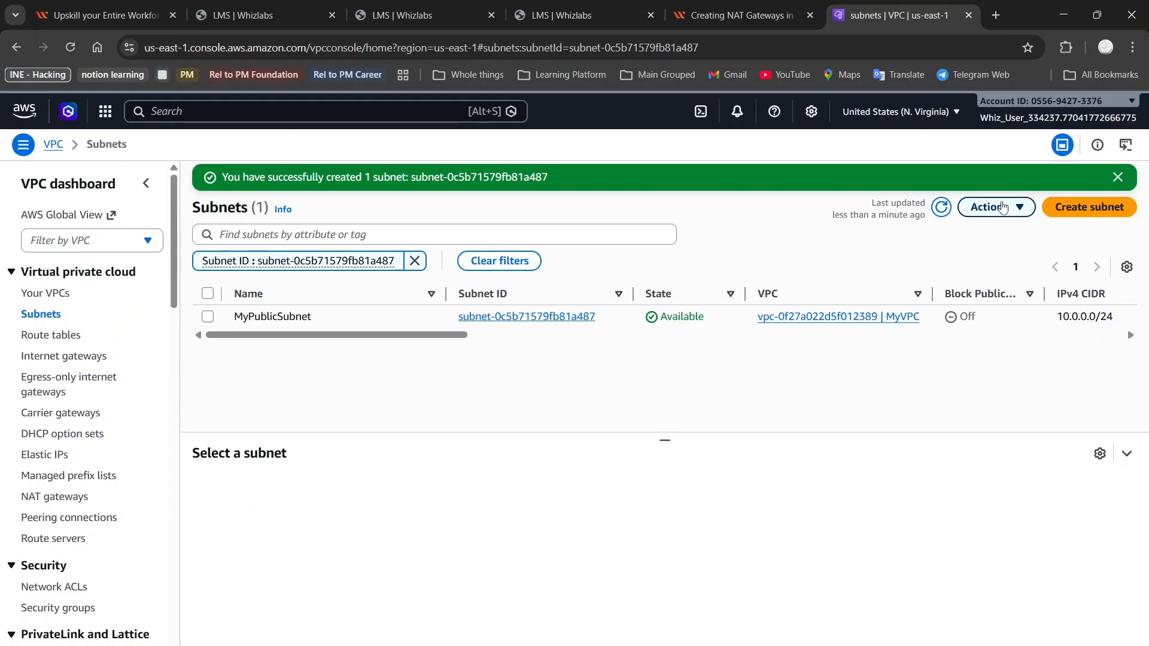
{"action": "left_click", "coordinate": [210, 317]}
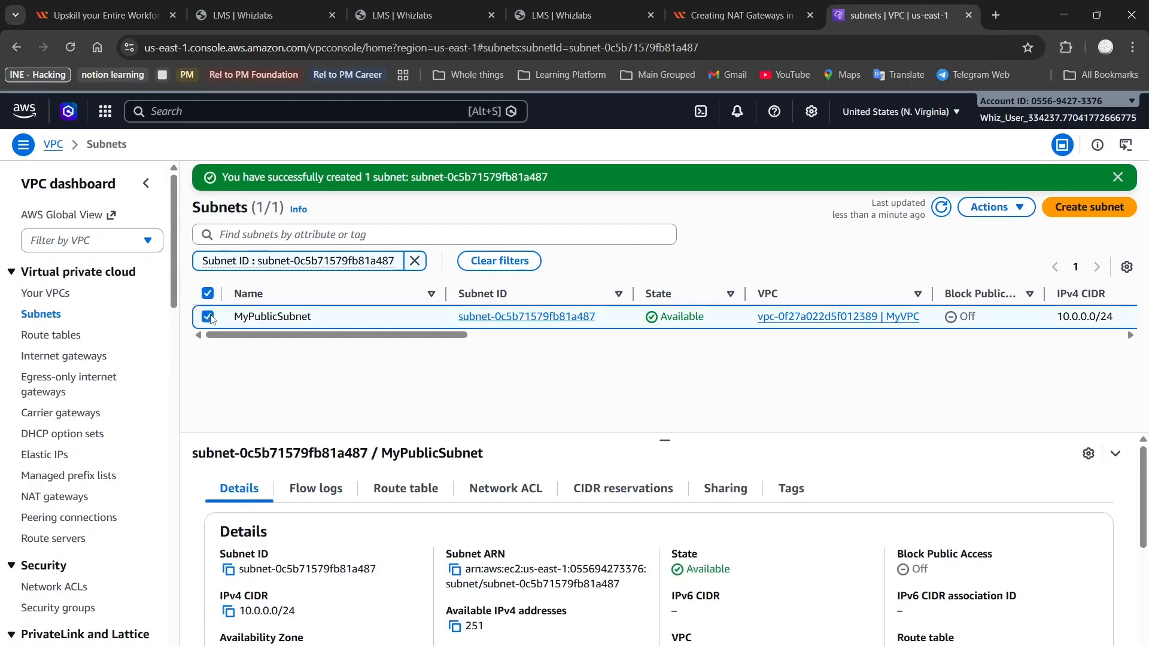
{"action": "left_click", "coordinate": [999, 214]}
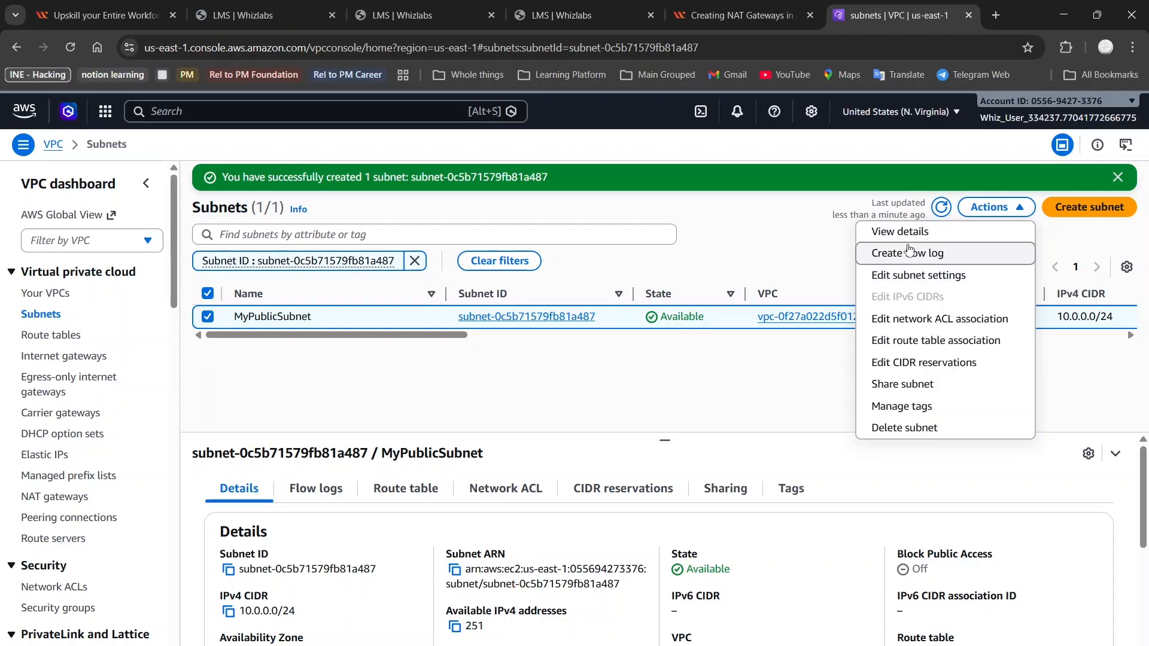
{"action": "left_click", "coordinate": [740, 6]}
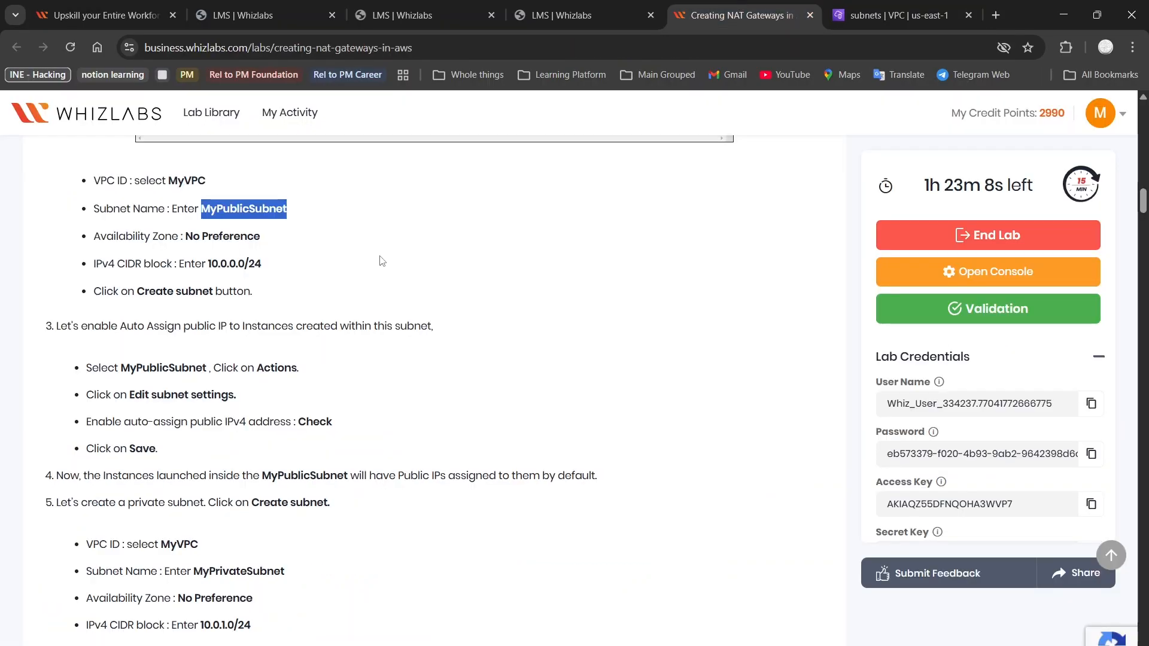
{"action": "left_click", "coordinate": [885, 7]}
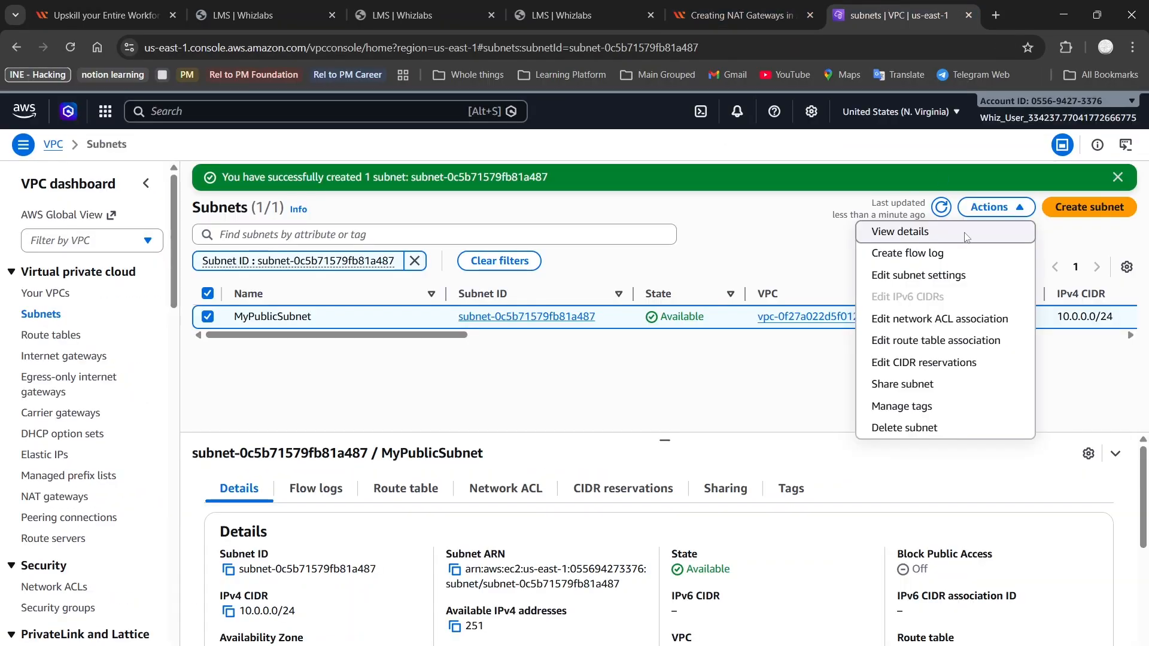
{"action": "left_click", "coordinate": [918, 275]}
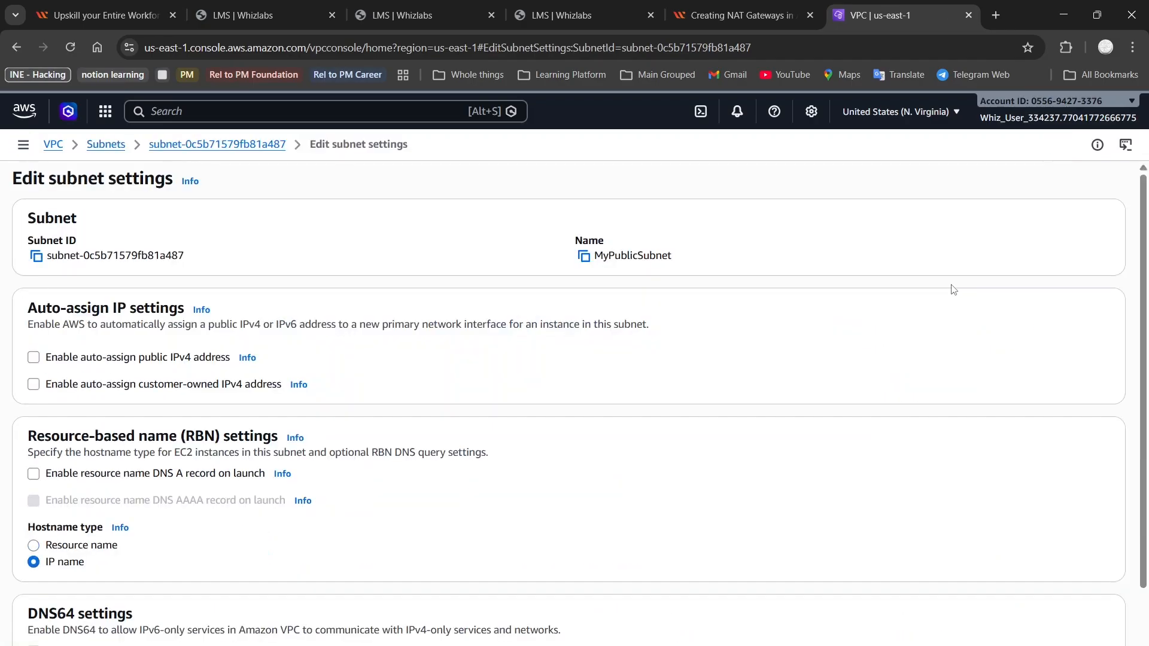
Enable auto-assign public IPv4 addresses on MyPublicSubnet and save the setting
{"action": "left_click", "coordinate": [36, 357]}
{"action": "scroll", "coordinate": [314, 330], "scroll_direction": "down", "scroll_amount": 2}
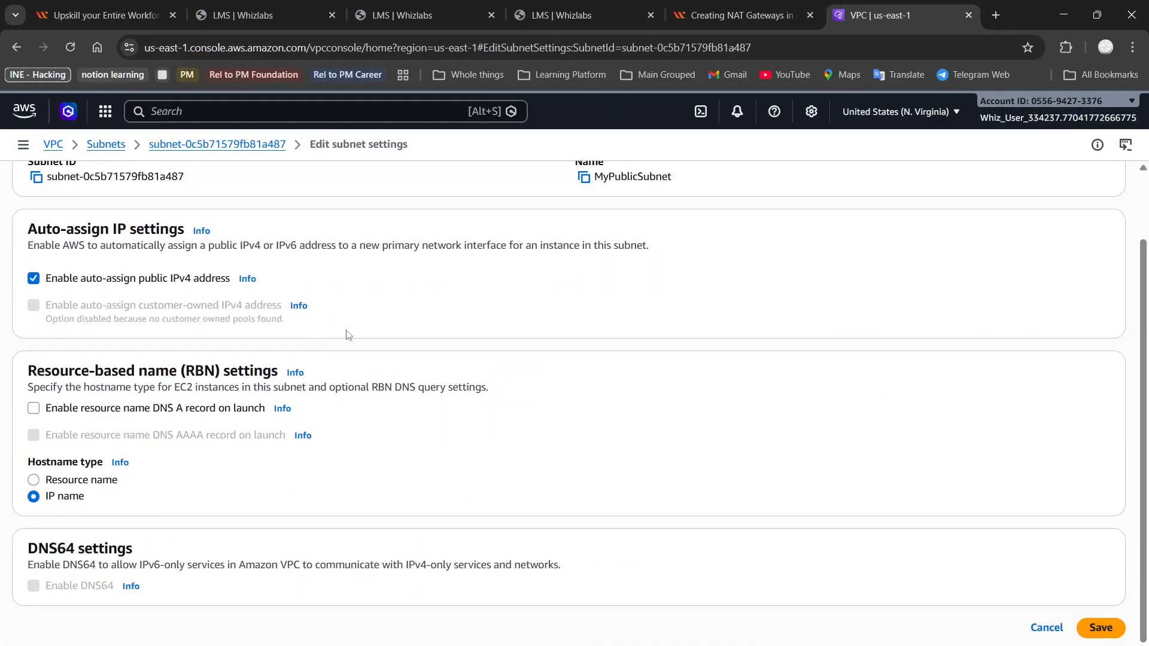
{"action": "left_click", "coordinate": [1101, 627]}
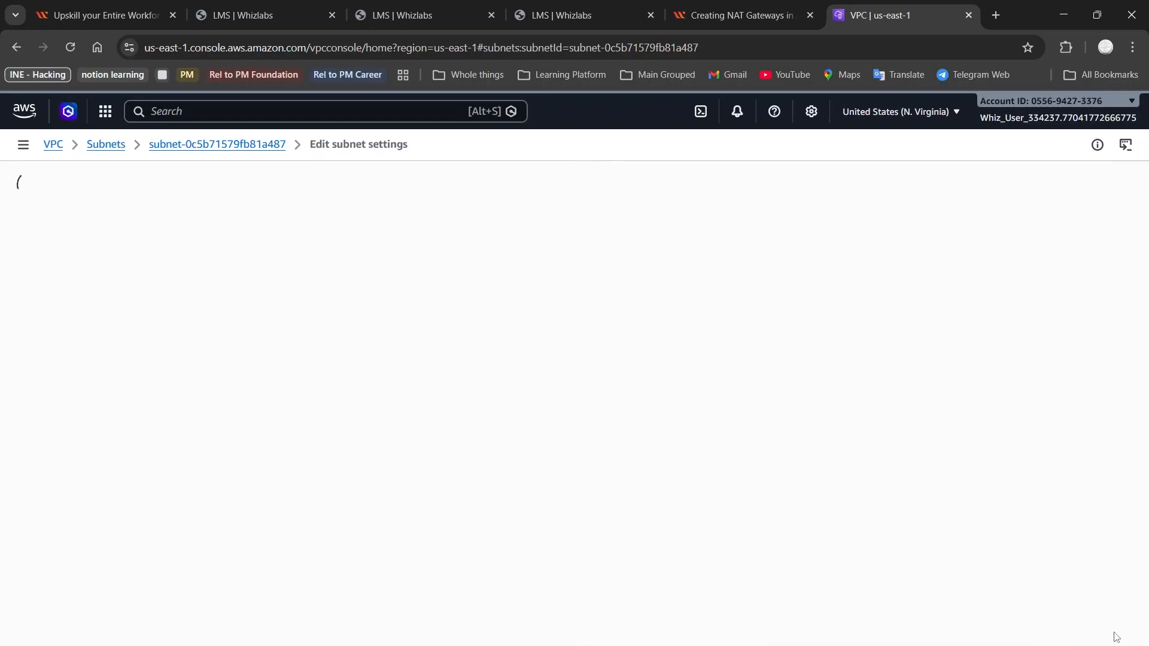
Review the lab steps, then start a new subnet from the Subnets list
{"action": "left_click", "coordinate": [764, 7]}
{"action": "scroll", "coordinate": [353, 369], "scroll_direction": "down", "scroll_amount": 2}
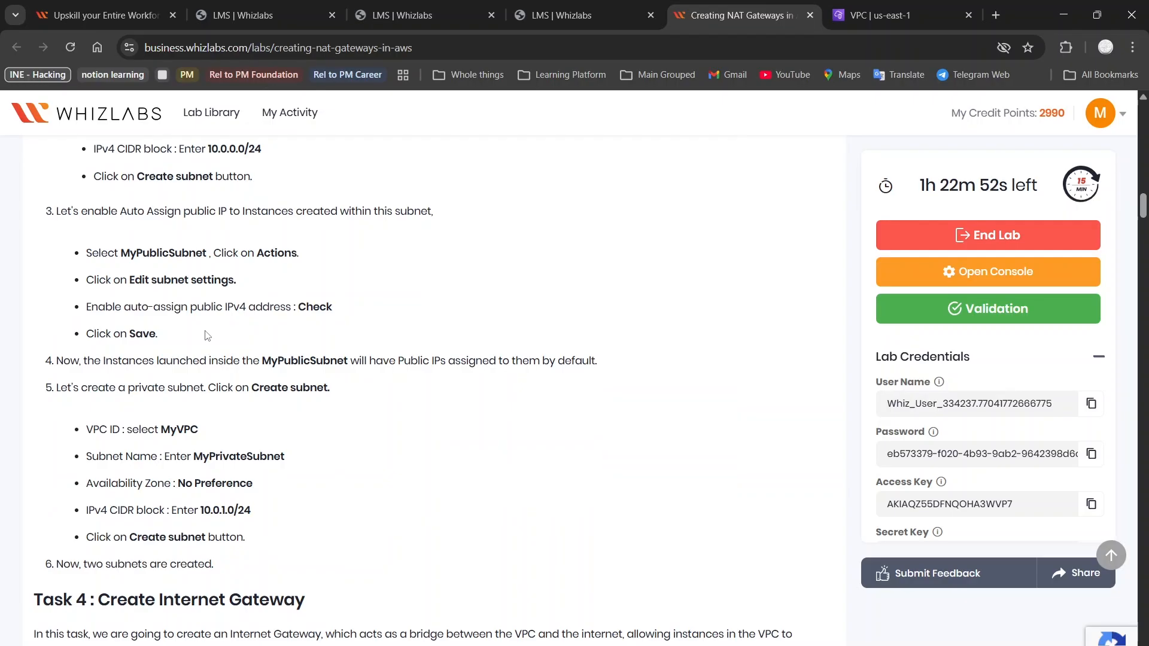
{"action": "left_click", "coordinate": [861, 6]}
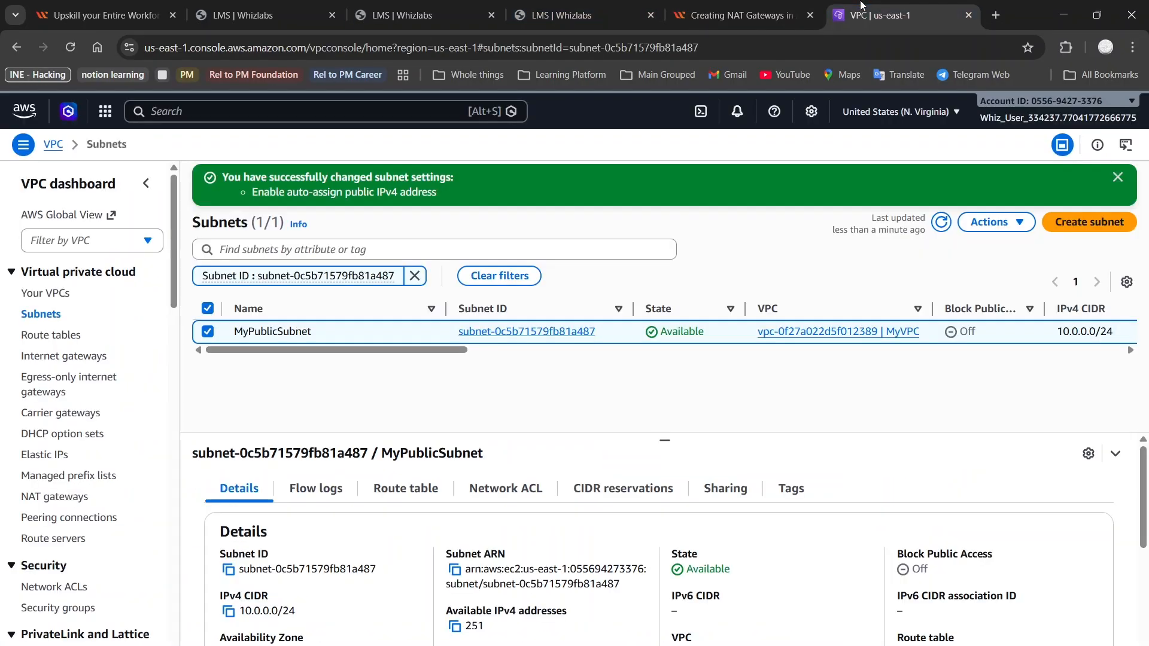
{"action": "left_click", "coordinate": [740, 6]}
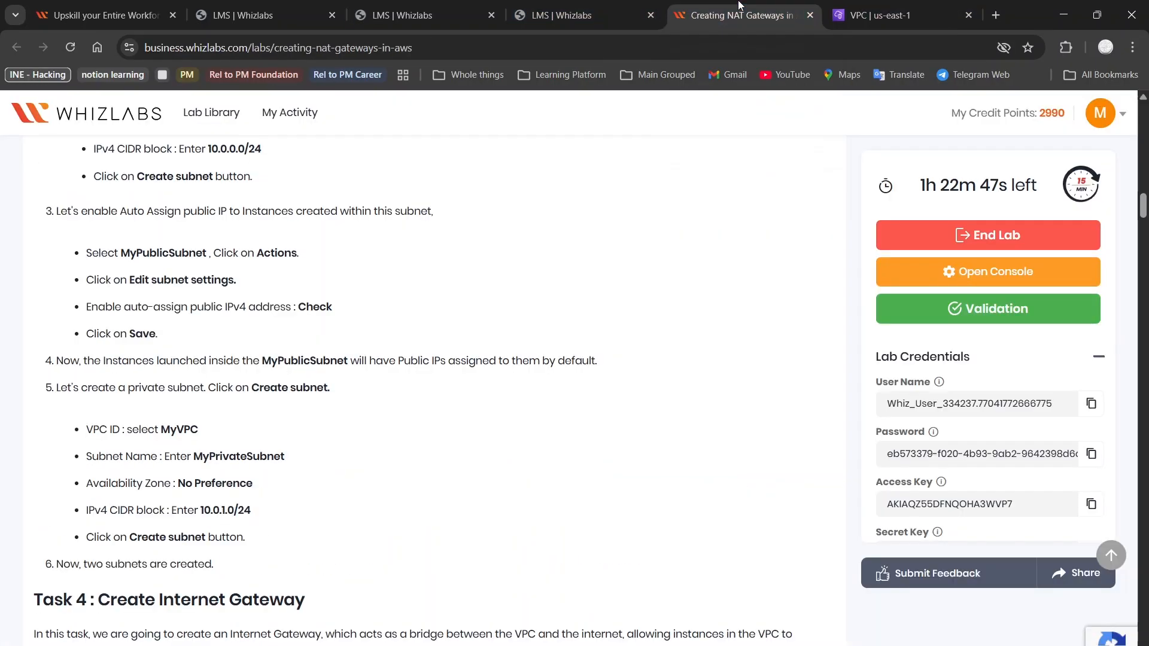
{"action": "scroll", "coordinate": [323, 395], "scroll_direction": "down", "scroll_amount": 2}
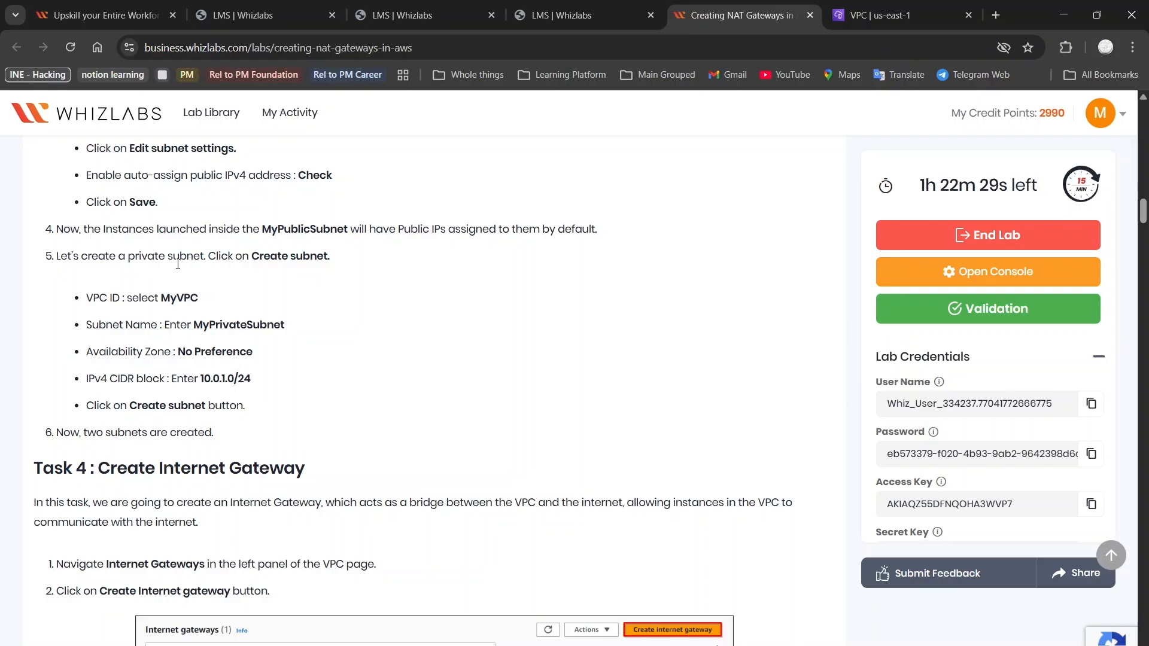
{"action": "left_click", "coordinate": [864, 7]}
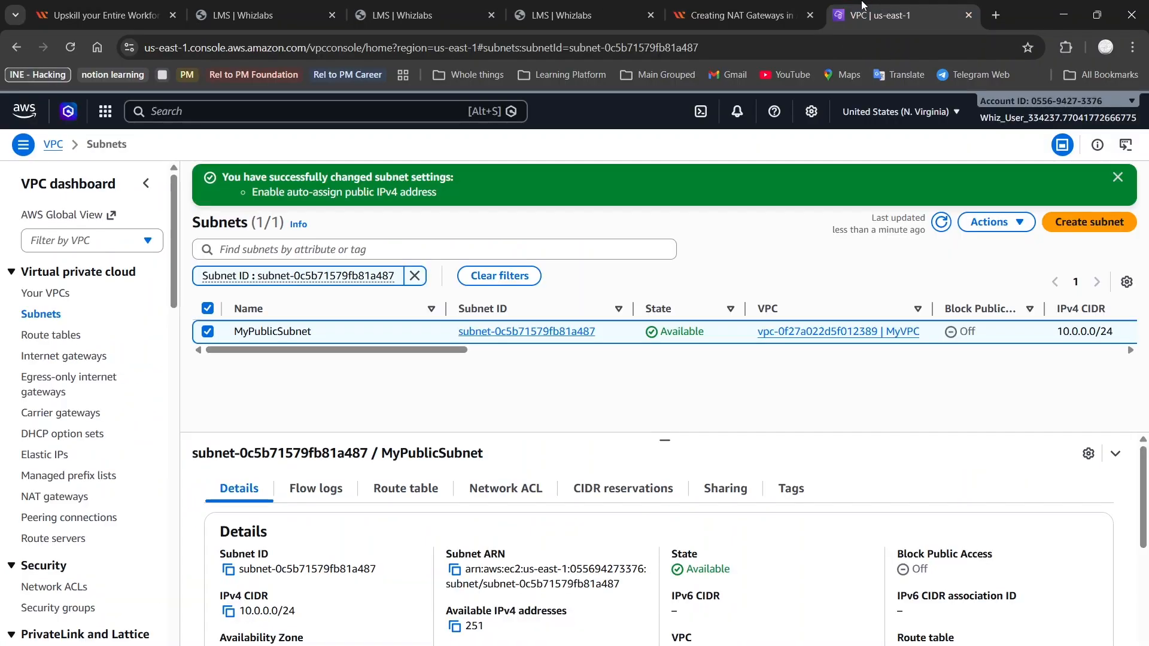
{"action": "left_click", "coordinate": [1088, 222]}
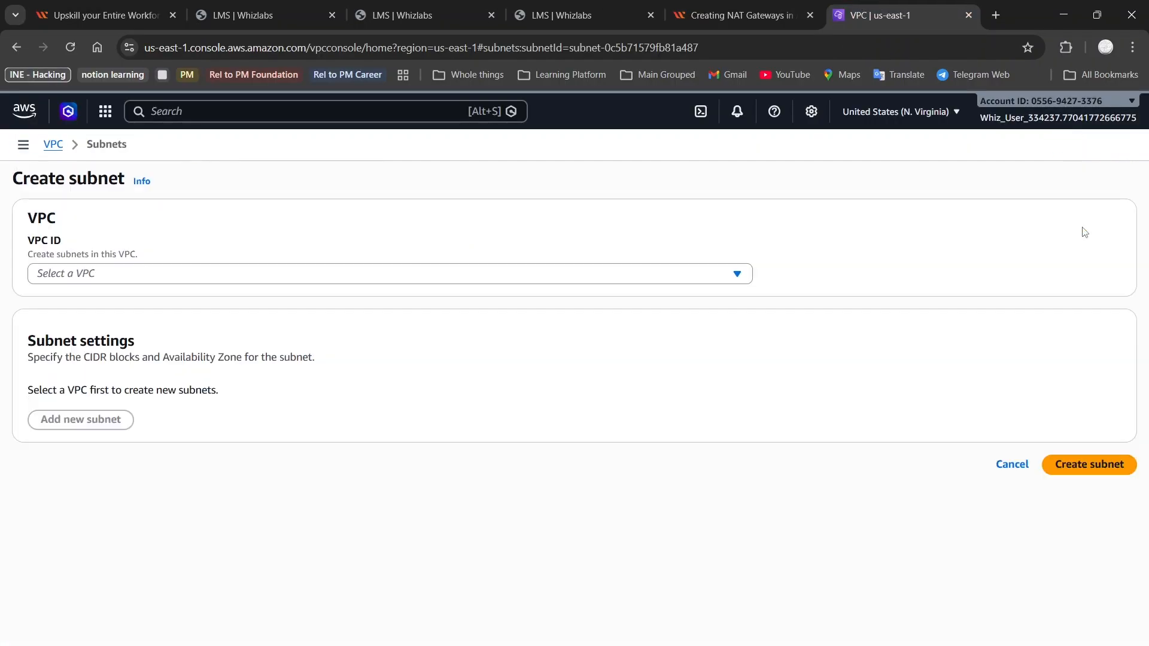
Place the new subnet in MyVPC and name it 'My Private Subnet'
{"action": "left_click", "coordinate": [760, 6]}
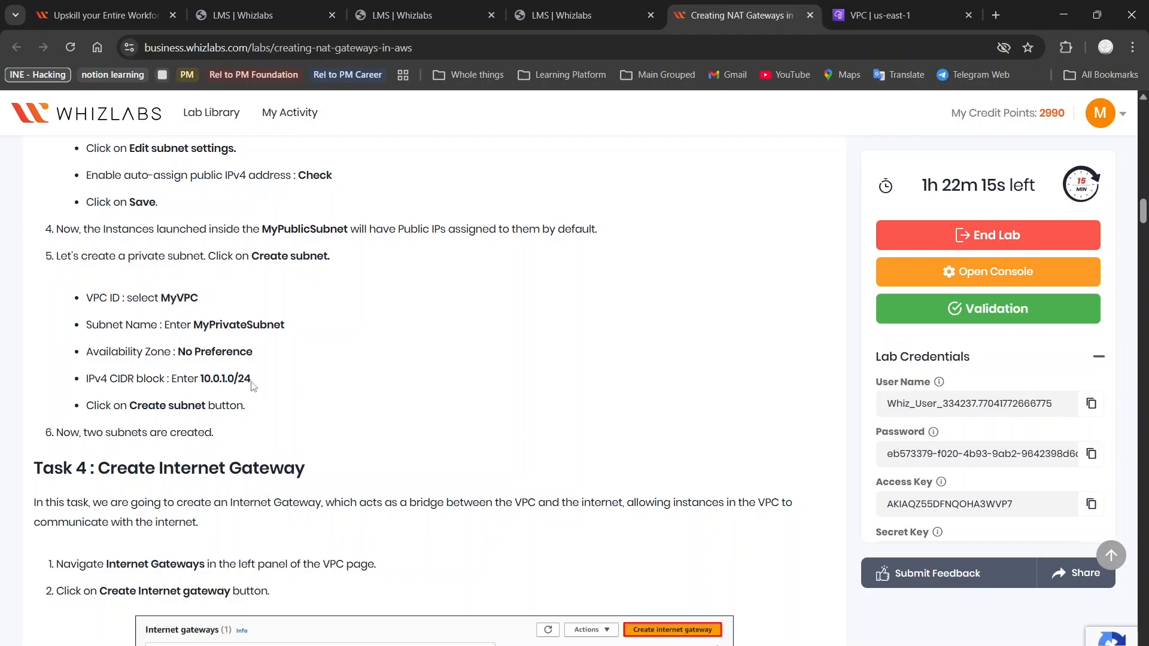
{"action": "scroll", "coordinate": [242, 419], "scroll_direction": "down", "scroll_amount": 1}
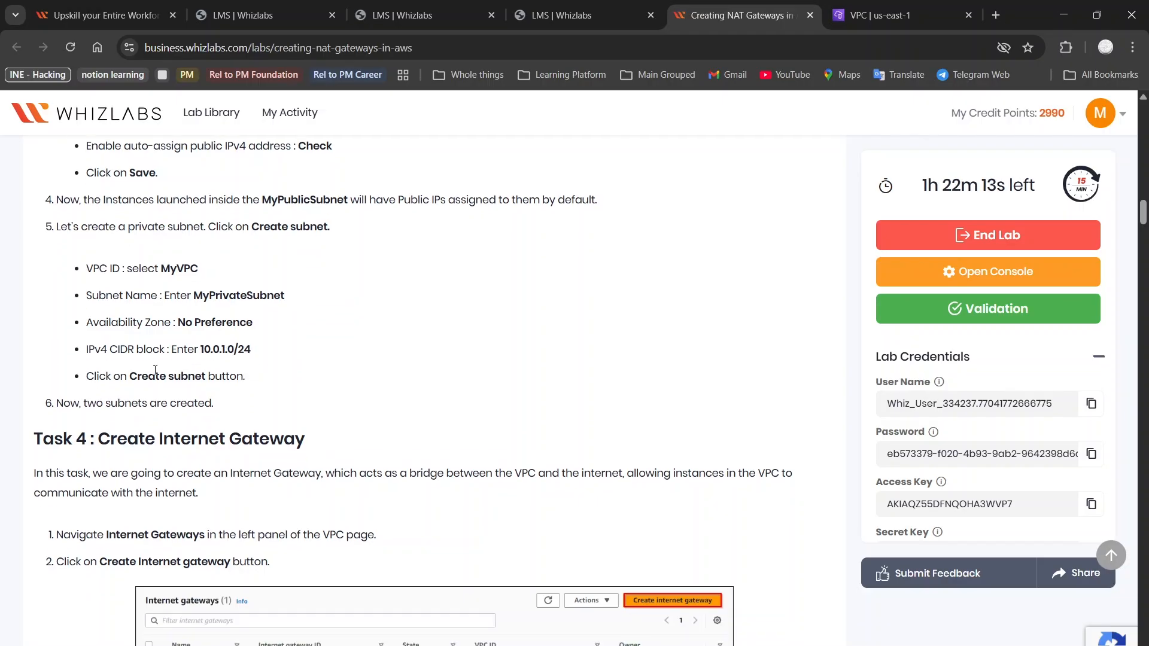
{"action": "scroll", "coordinate": [215, 398], "scroll_direction": "down", "scroll_amount": 2}
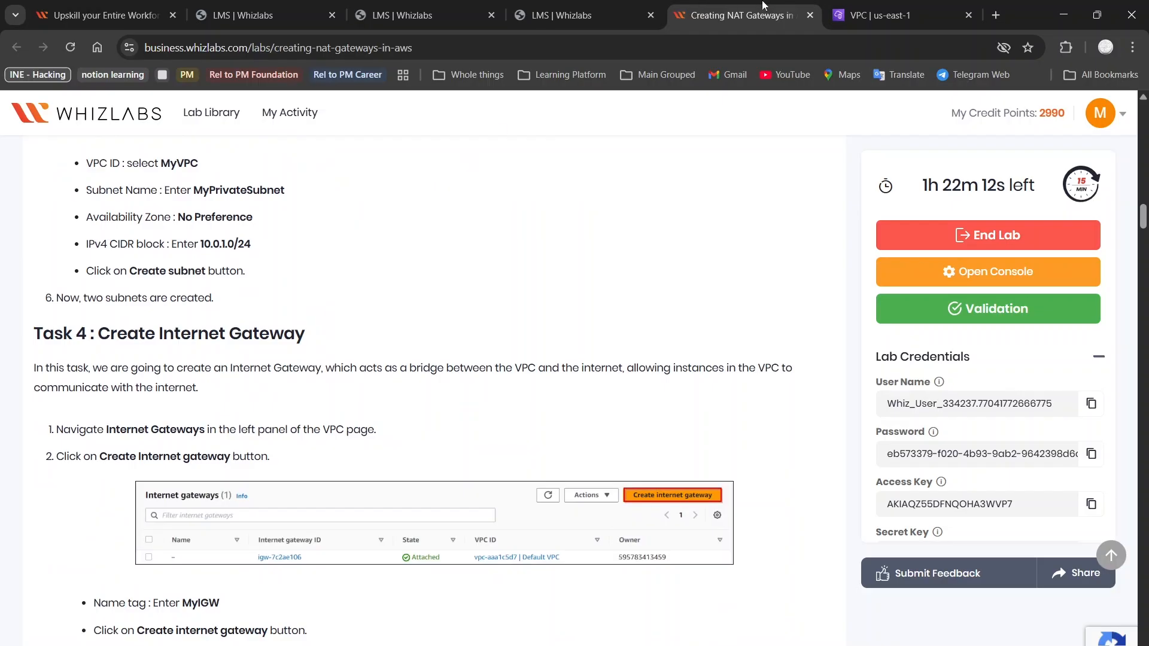
{"action": "left_click", "coordinate": [879, 15]}
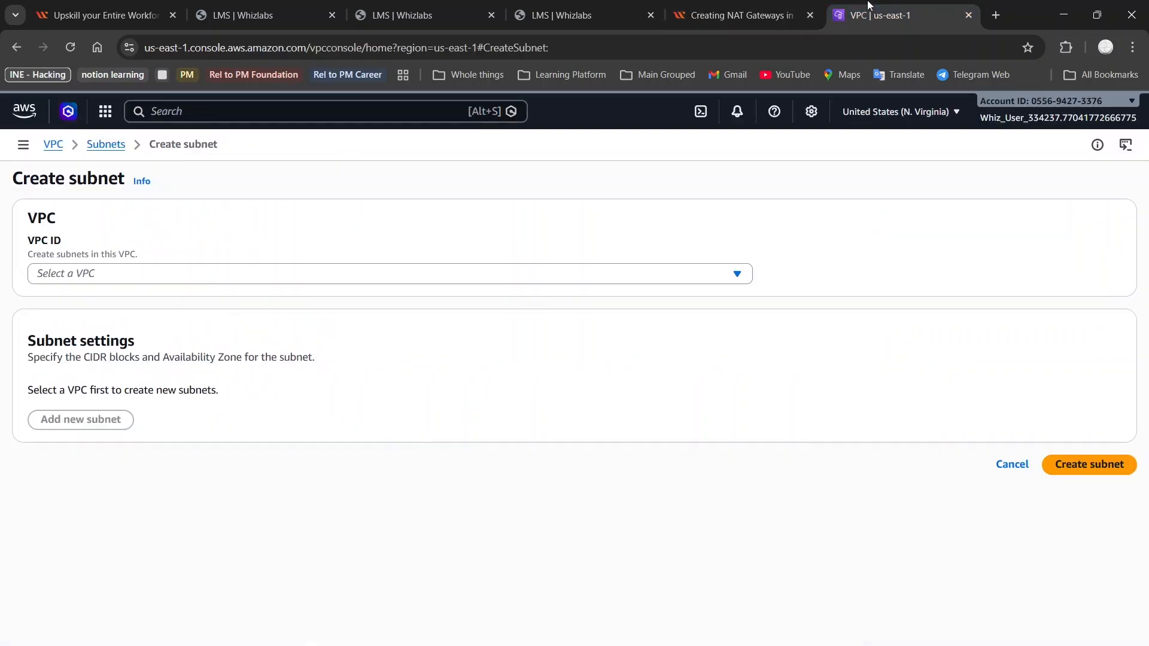
{"action": "left_click", "coordinate": [406, 272]}
{"action": "left_click", "coordinate": [354, 372]}
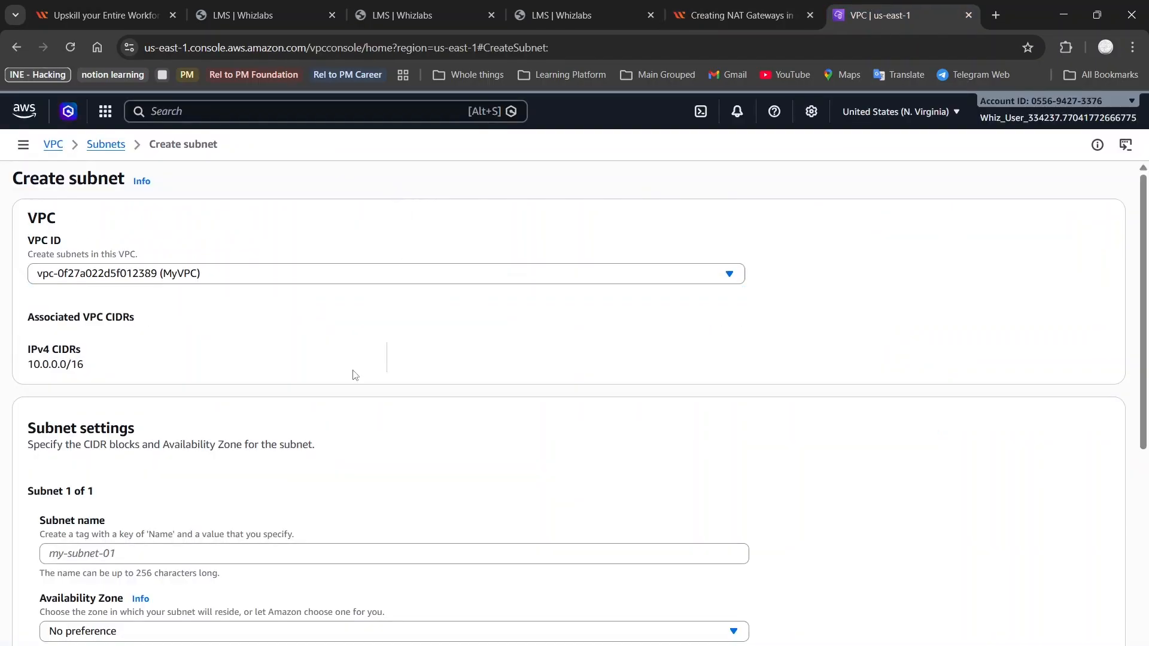
{"action": "left_click", "coordinate": [311, 553]}
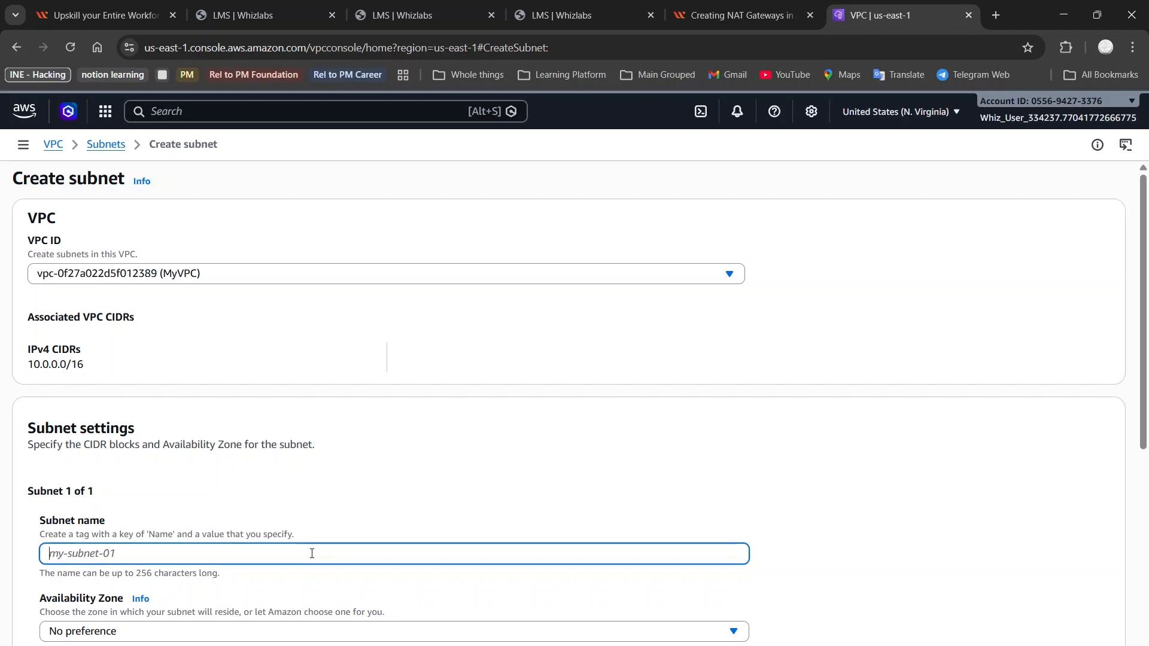
{"action": "type", "text": "My Private SUb"}
{"action": "key", "text": "BackSpace"}
{"action": "type", "text": "bnet"}
Set IPv4 subnet CIDR 10.0.1.0/24 within 10.0.0.0/16 and create the subnet
{"action": "scroll", "coordinate": [312, 553], "scroll_direction": "down", "scroll_amount": 3}
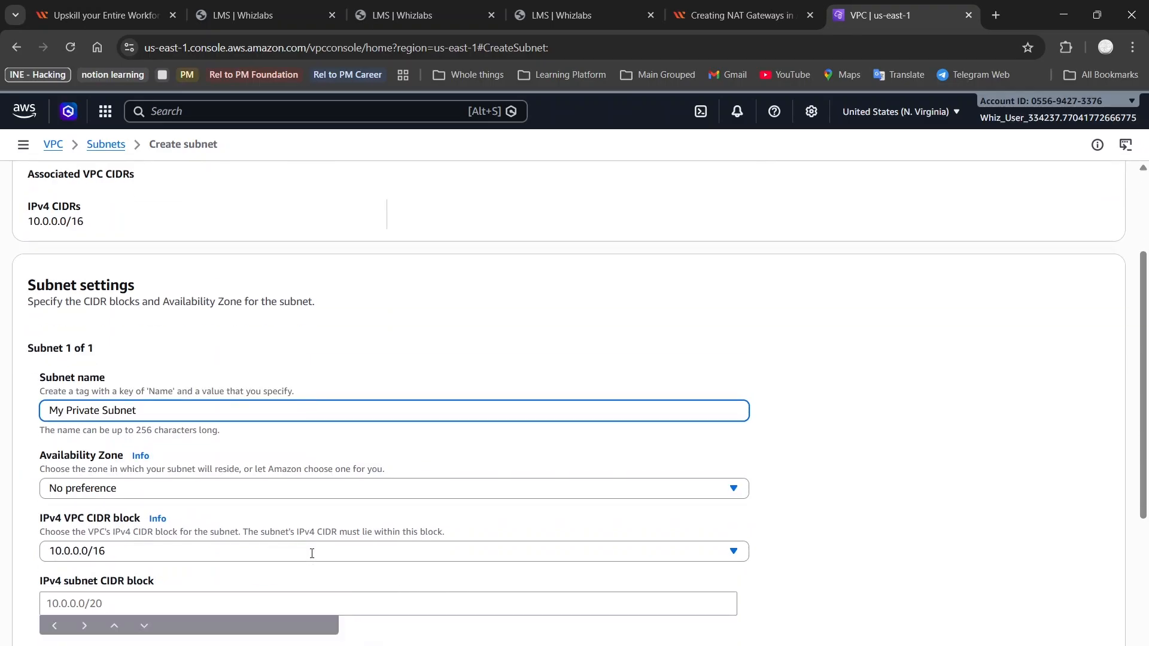
{"action": "left_click", "coordinate": [196, 508]}
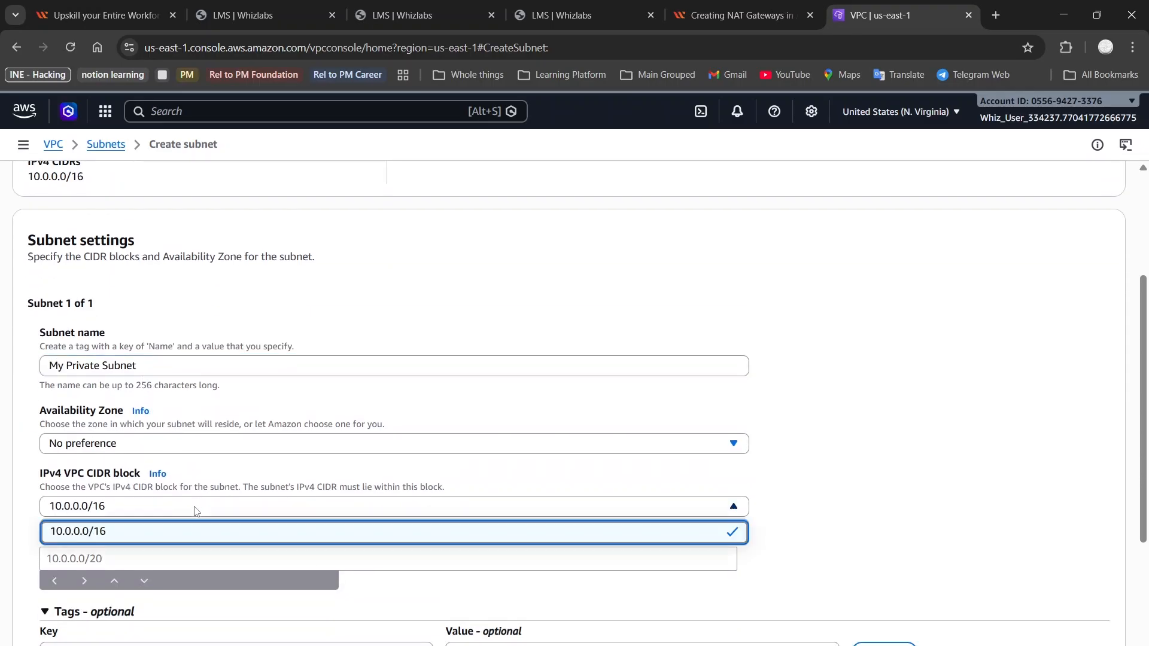
{"action": "left_click", "coordinate": [173, 506]}
{"action": "left_click", "coordinate": [120, 559]}
{"action": "type", "text": "10.0.1.0"}
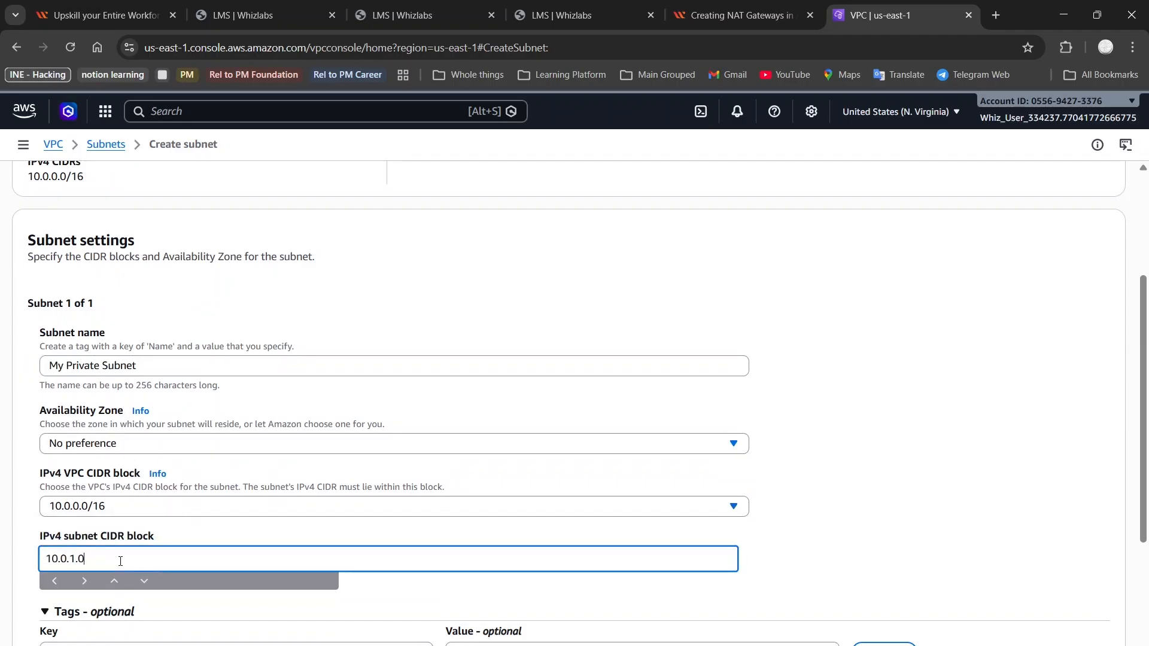
{"action": "type", "text": "/24"}
{"action": "scroll", "coordinate": [120, 561], "scroll_direction": "down", "scroll_amount": 2}
{"action": "scroll", "coordinate": [121, 561], "scroll_direction": "down", "scroll_amount": 1}
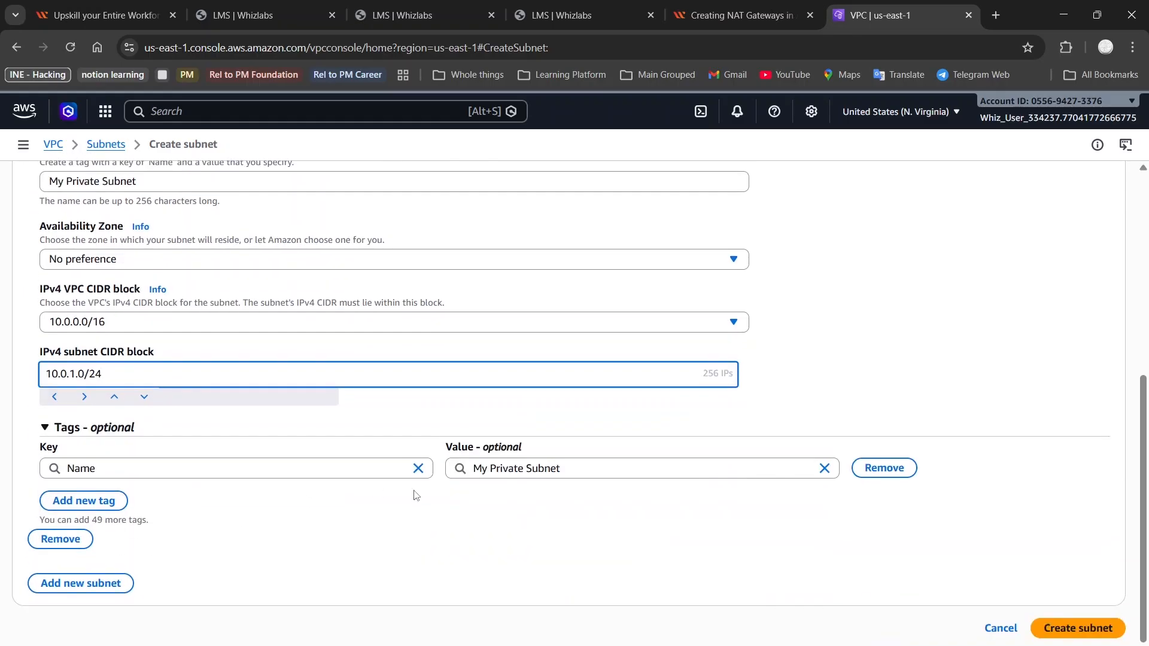
{"action": "left_click", "coordinate": [1065, 622]}
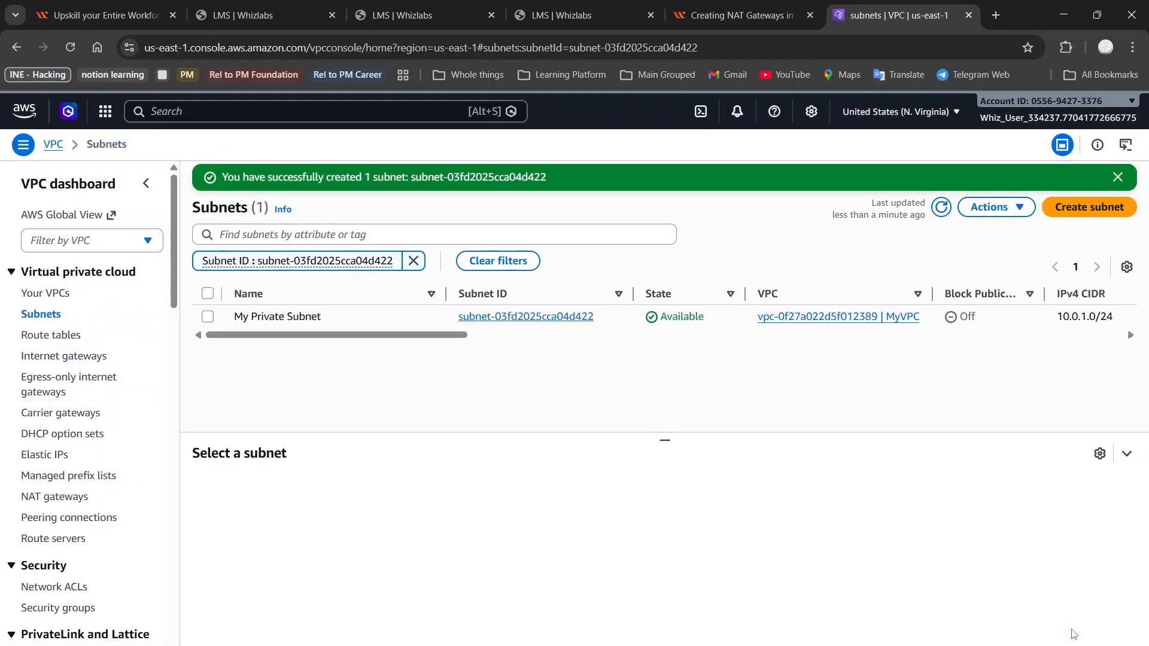
{"action": "left_click", "coordinate": [742, 15]}
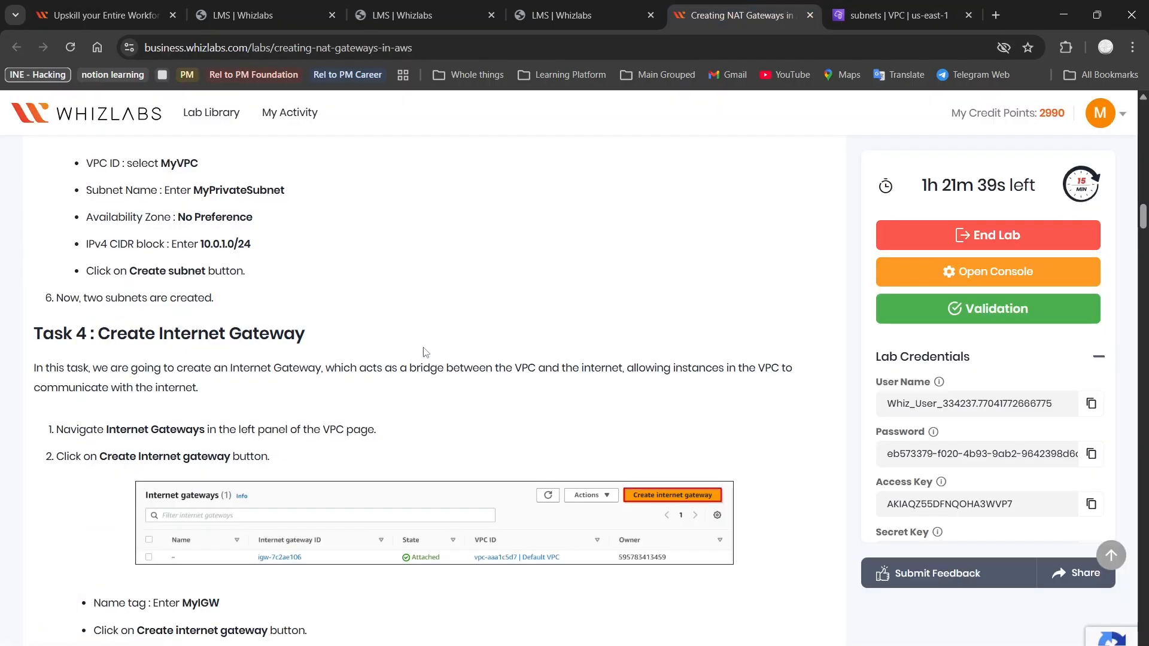
{"action": "scroll", "coordinate": [425, 351], "scroll_direction": "down", "scroll_amount": 1}
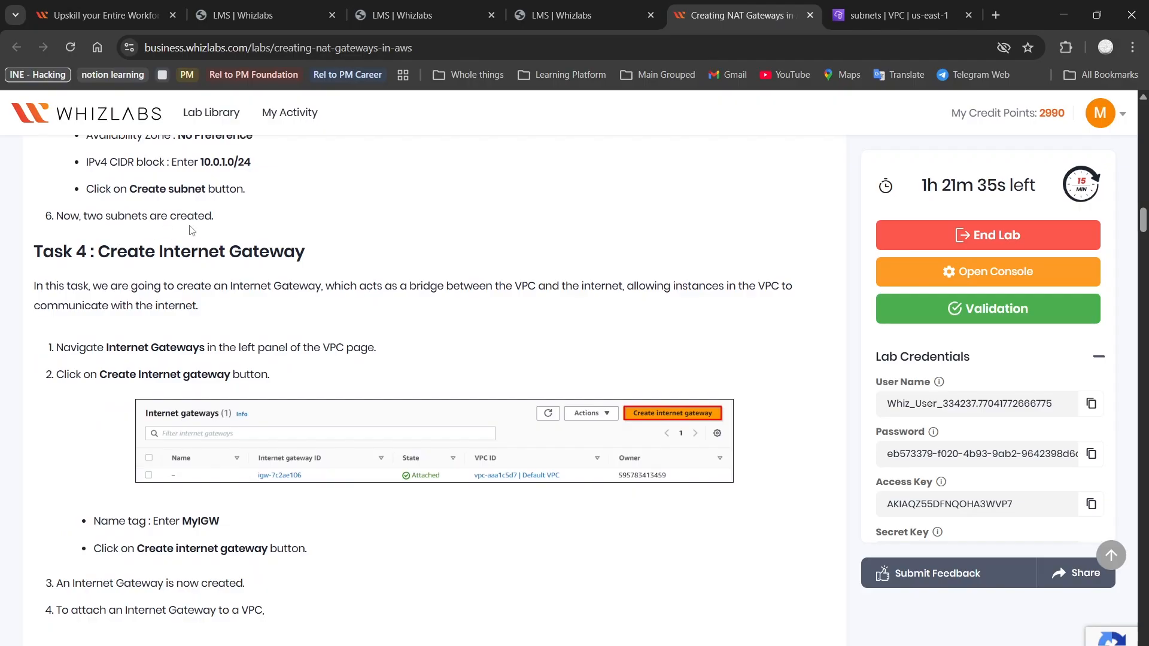
{"action": "scroll", "coordinate": [190, 230], "scroll_direction": "down", "scroll_amount": 1}
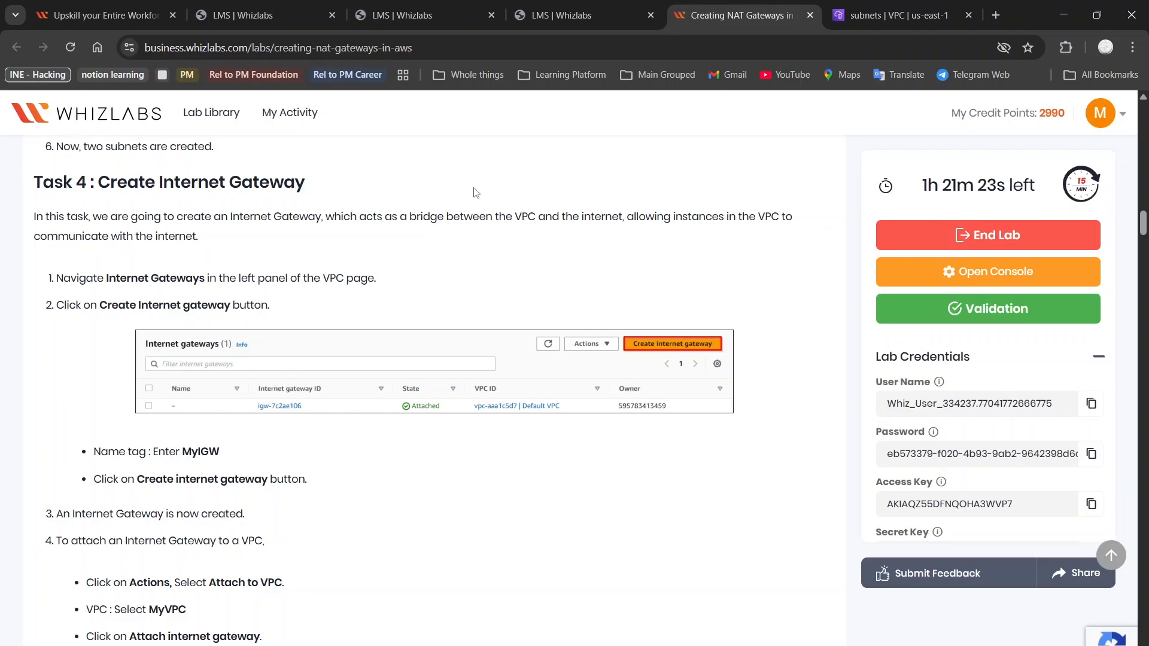
{"action": "scroll", "coordinate": [179, 252], "scroll_direction": "down", "scroll_amount": 1}
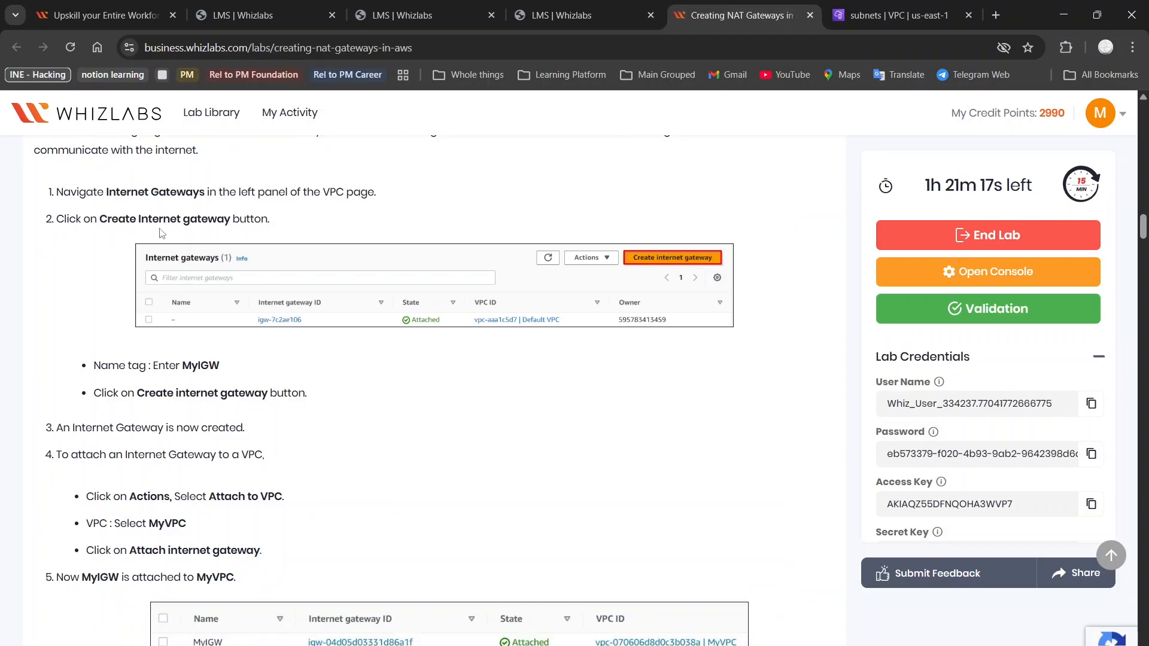
{"action": "scroll", "coordinate": [322, 226], "scroll_direction": "down", "scroll_amount": 1}
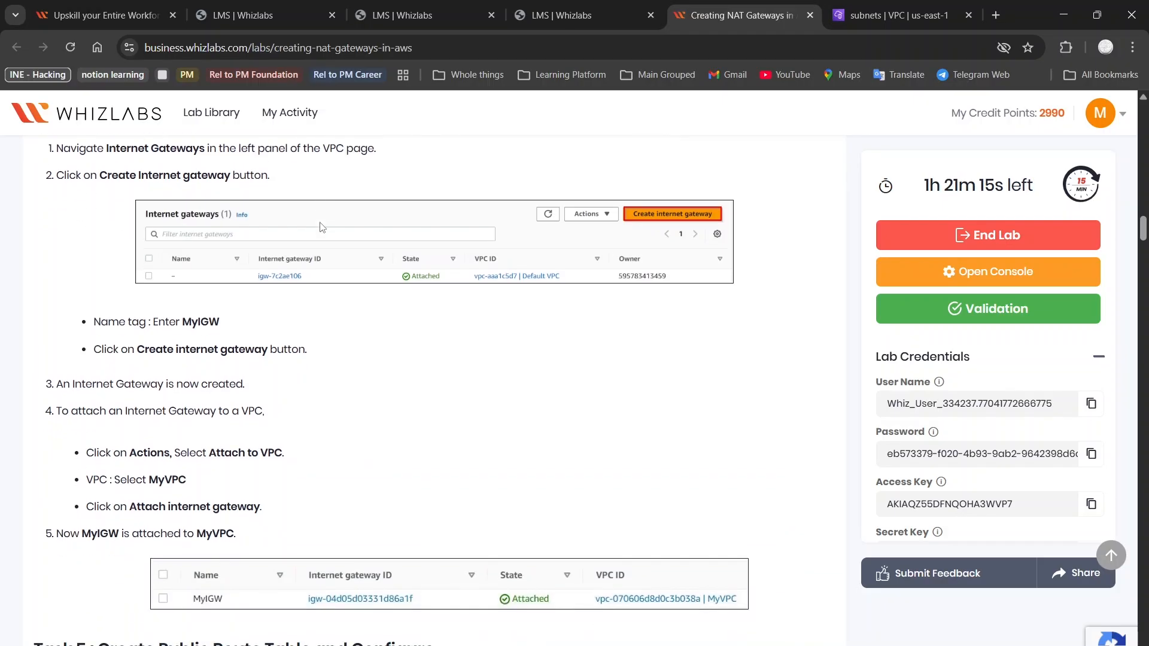
{"action": "left_click_drag", "start_coordinate": [182, 325], "coordinate": [218, 323]}
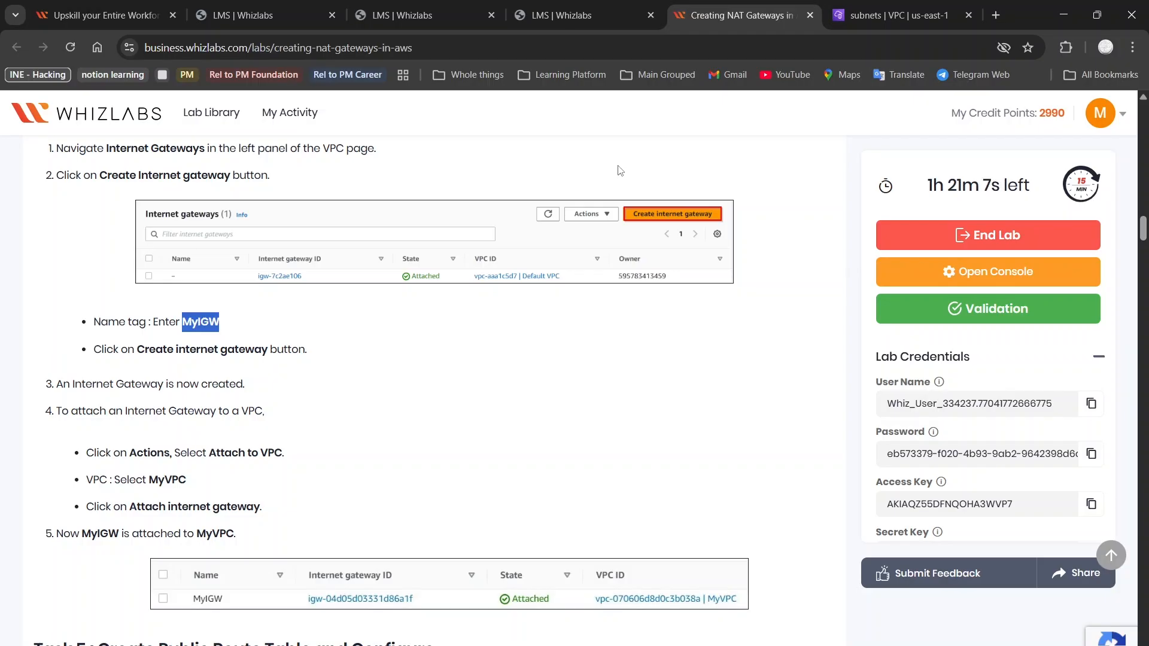
{"action": "key", "text": "ctrl+Tab"}
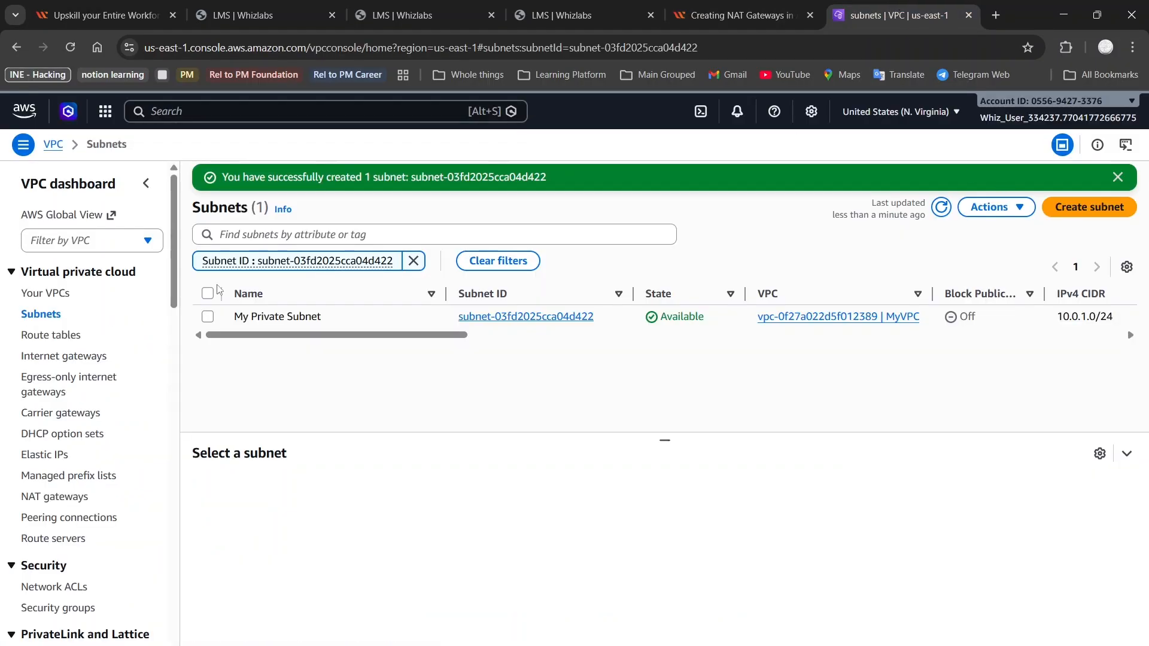
Create a new internet gateway named MyIGW
{"action": "left_click", "coordinate": [71, 361]}
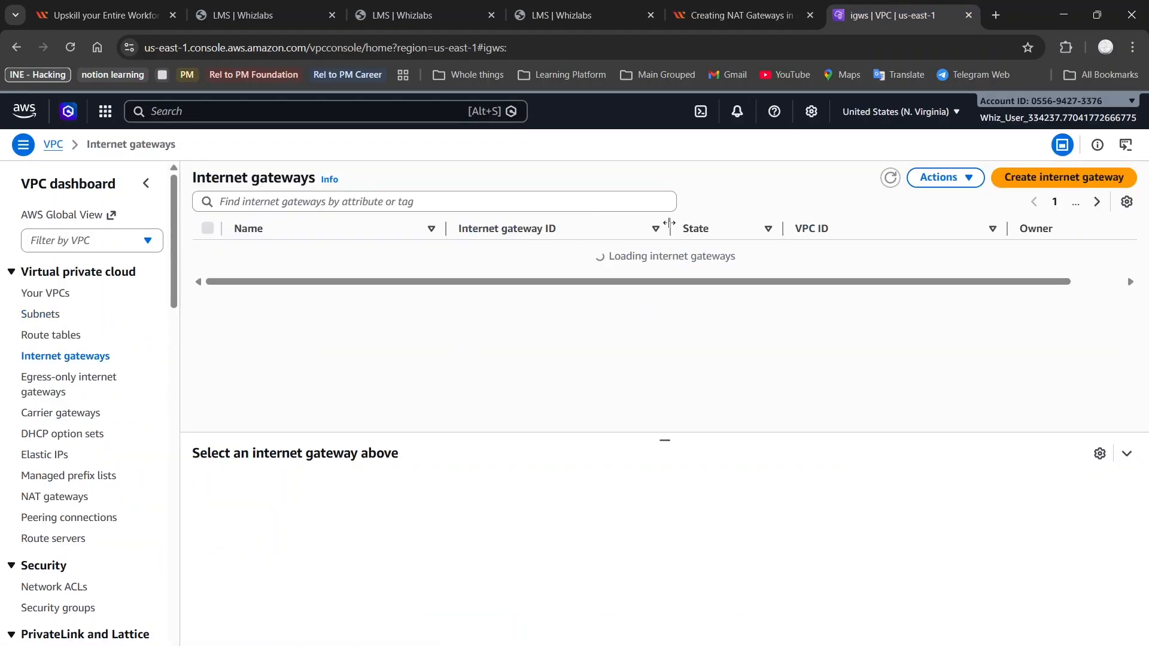
{"action": "left_click", "coordinate": [1063, 179]}
{"action": "left_click", "coordinate": [534, 293]}
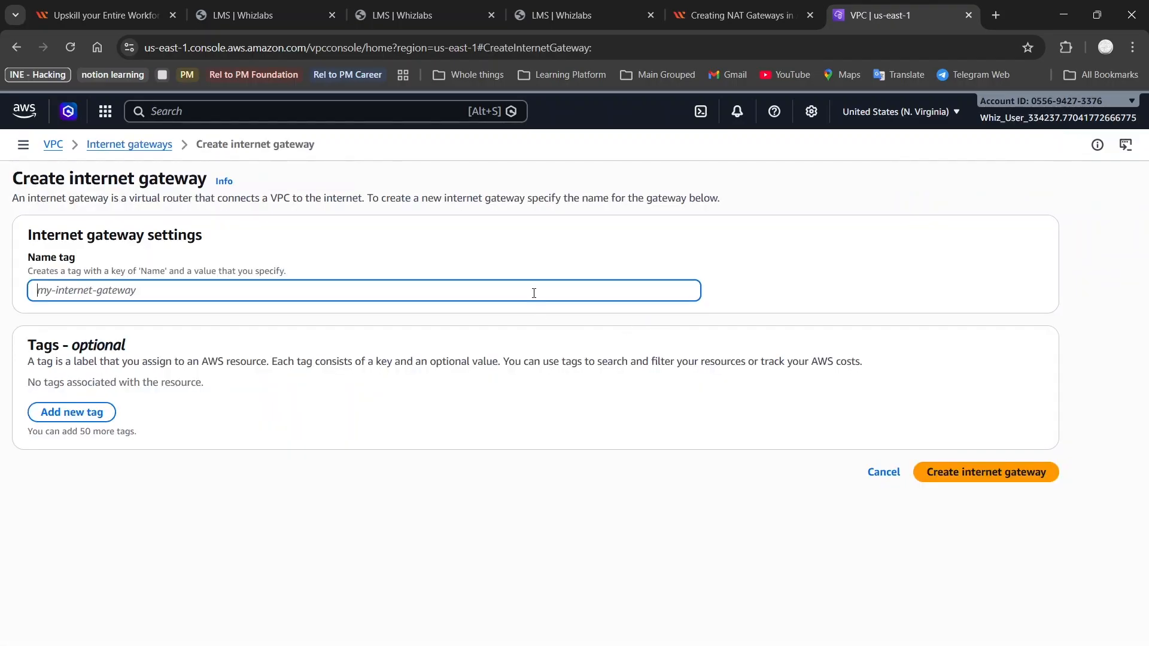
{"action": "type", "text": "MyIGW"}
{"action": "left_click", "coordinate": [980, 505]}
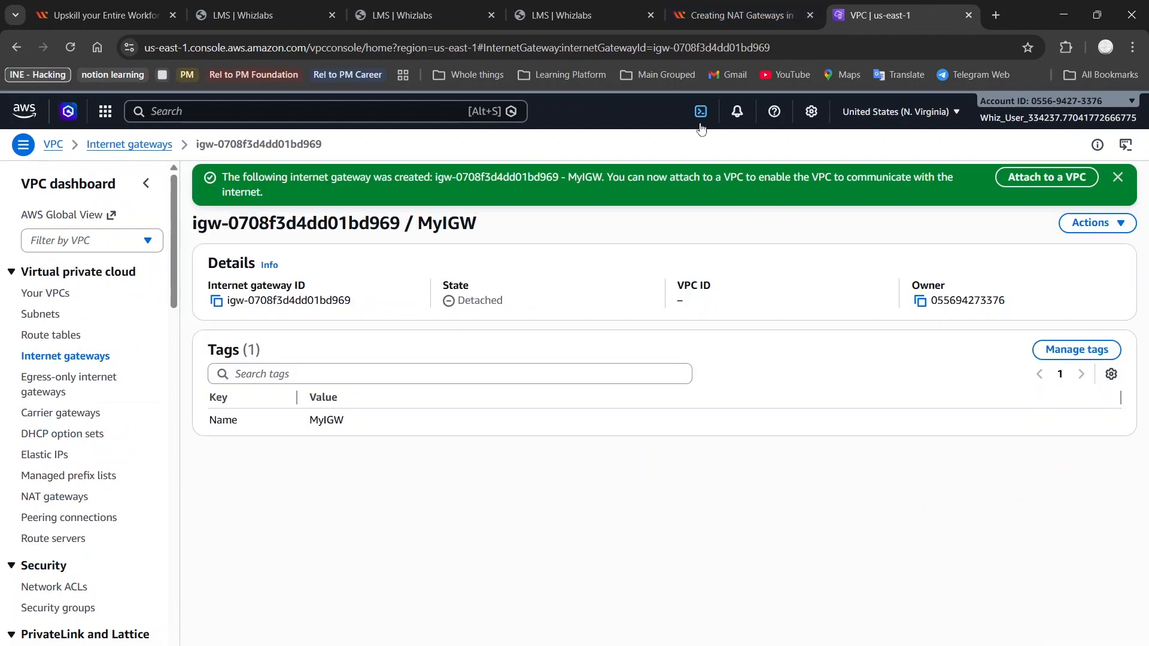
Attach MyIGW to MyVPC, then return to the lab guide
{"action": "left_click", "coordinate": [777, 6]}
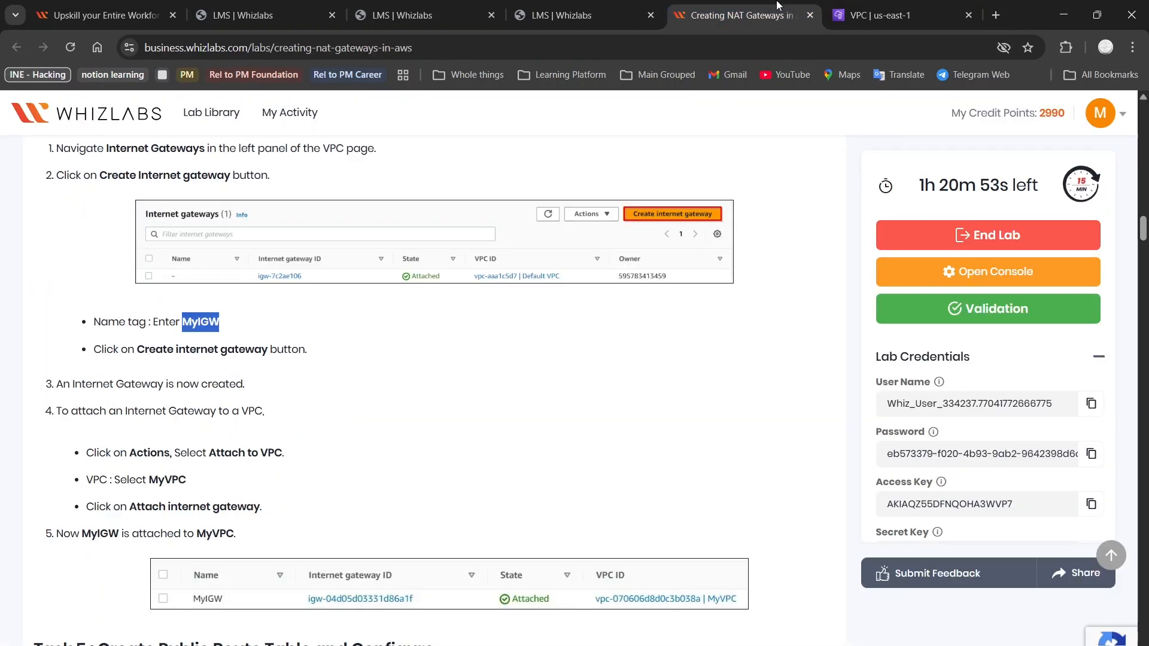
{"action": "scroll", "coordinate": [333, 381], "scroll_direction": "down", "scroll_amount": 2}
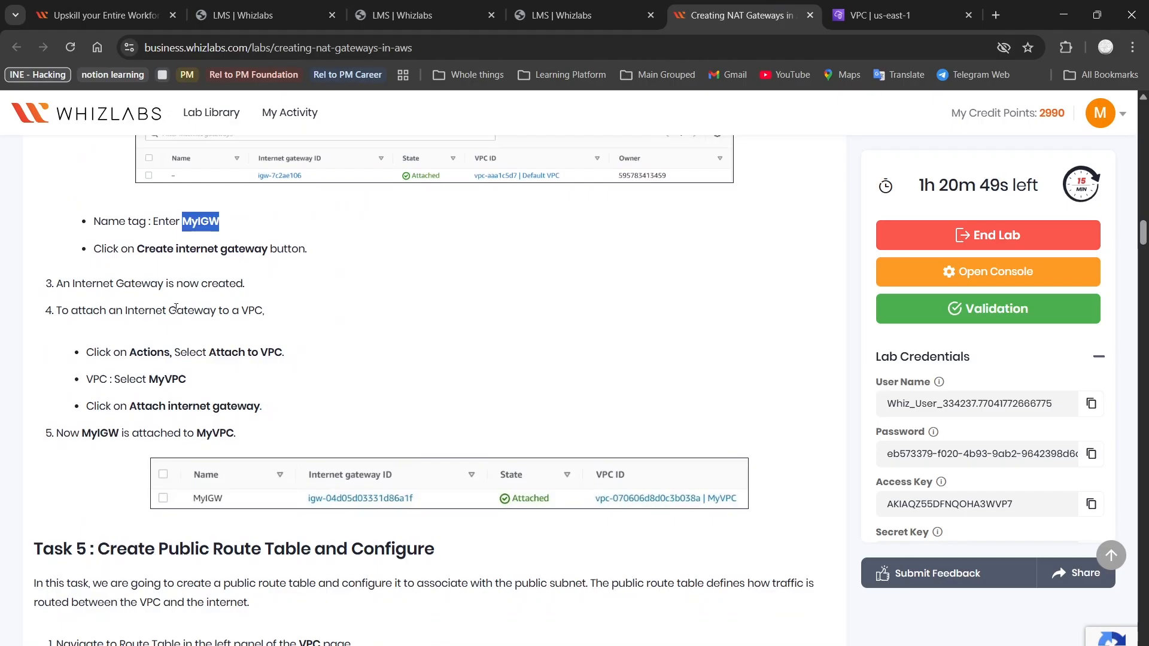
{"action": "scroll", "coordinate": [113, 312], "scroll_direction": "down", "scroll_amount": 1}
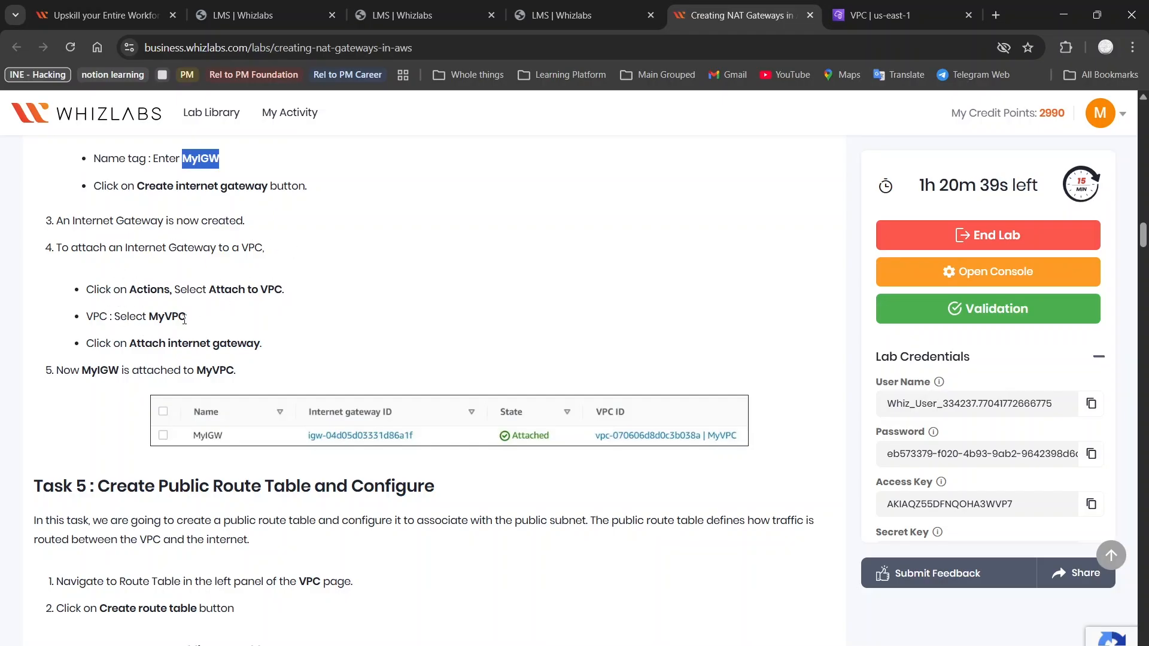
{"action": "scroll", "coordinate": [197, 323], "scroll_direction": "down", "scroll_amount": 1}
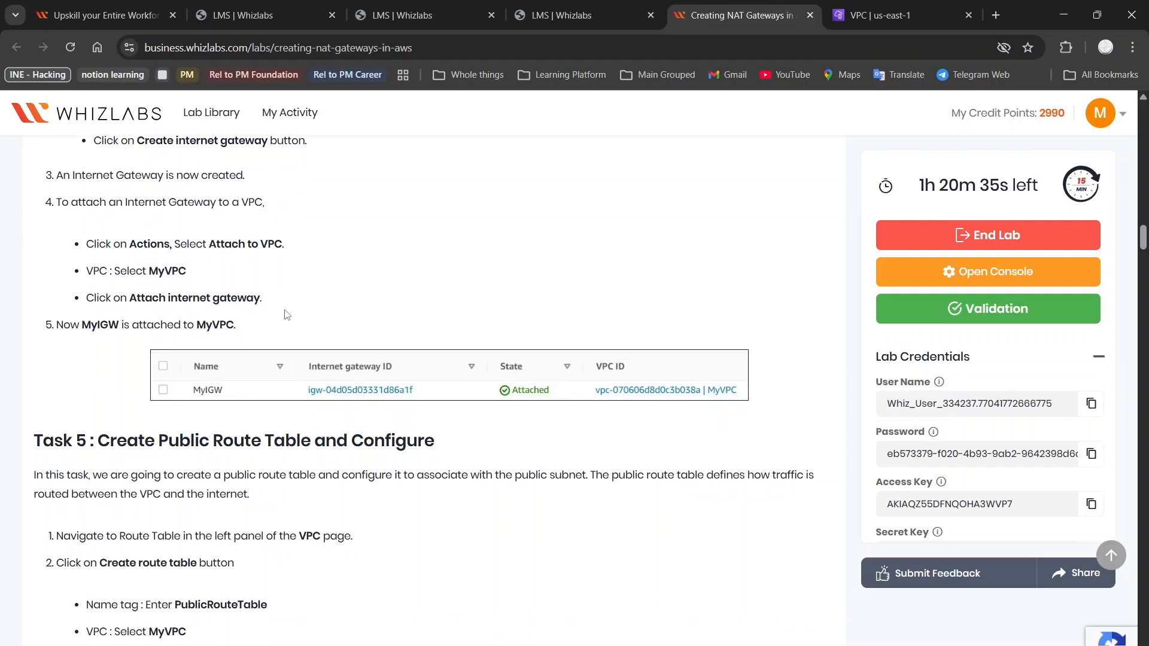
{"action": "left_click", "coordinate": [879, 6]}
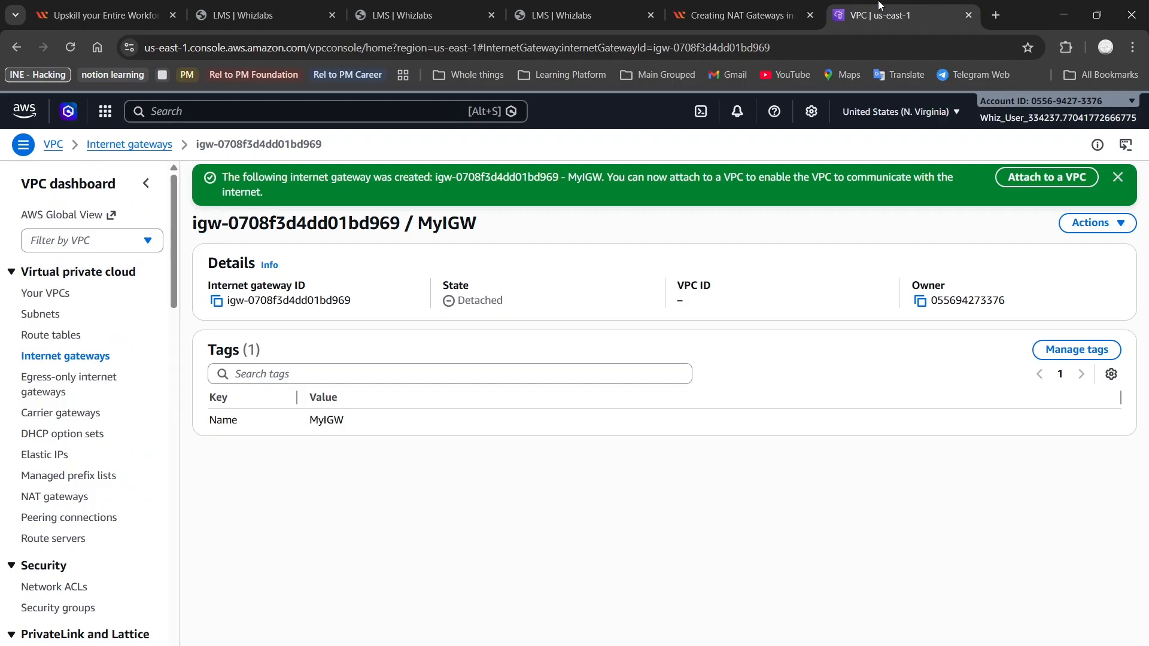
{"action": "left_click", "coordinate": [1089, 225]}
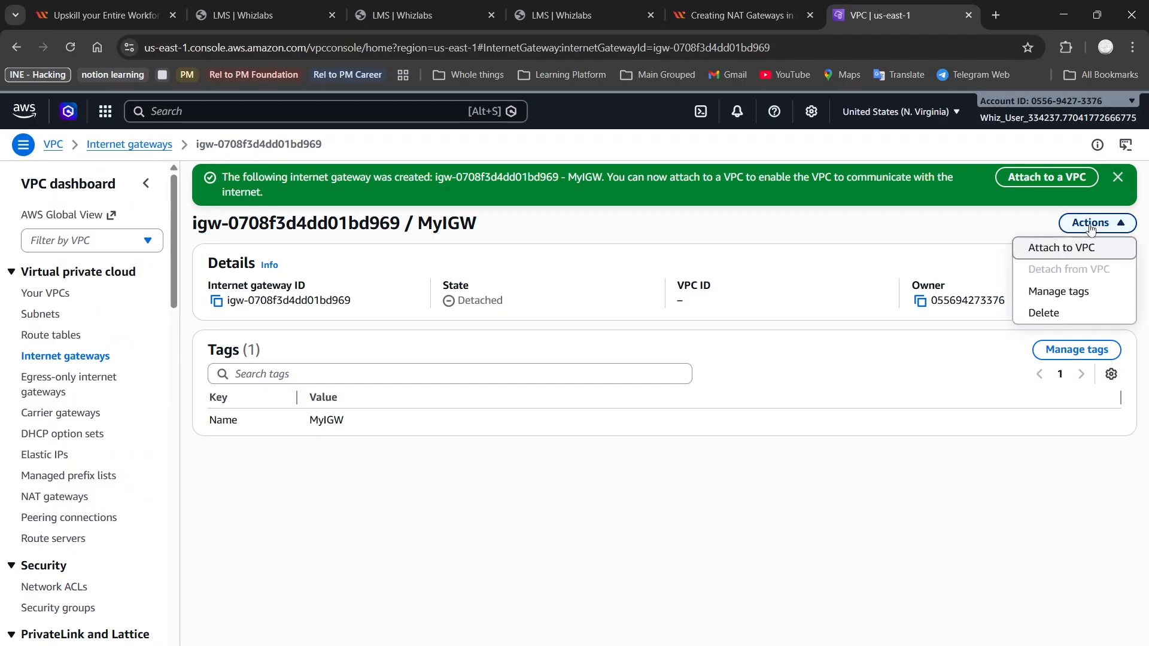
{"action": "left_click", "coordinate": [1075, 248]}
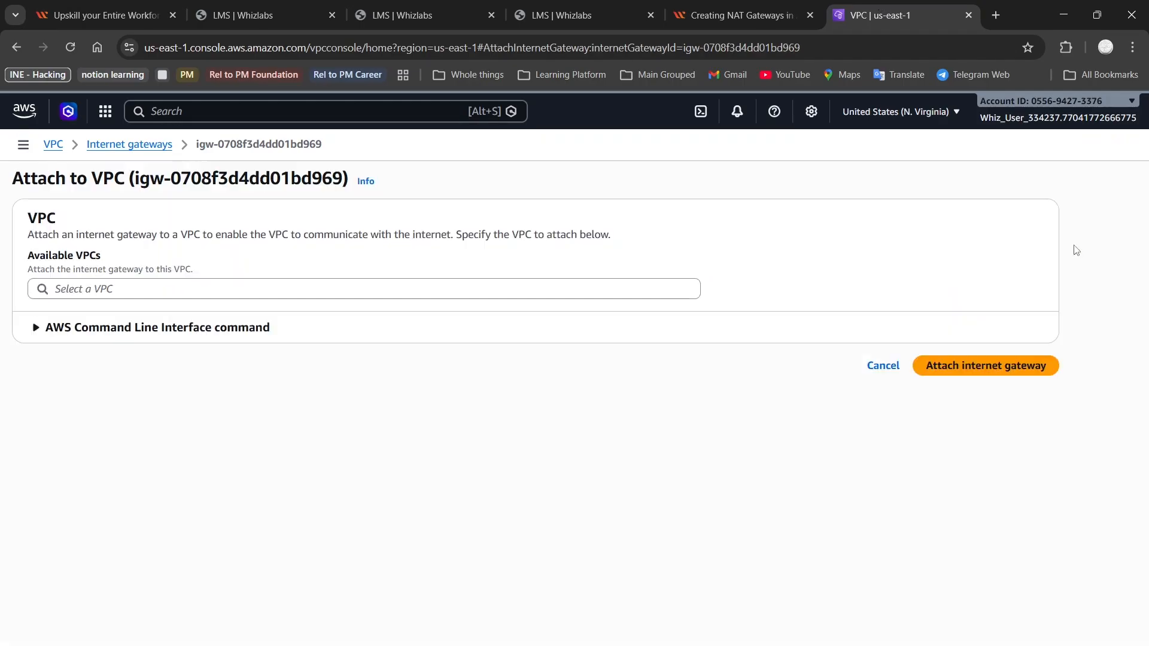
{"action": "left_click", "coordinate": [573, 291]}
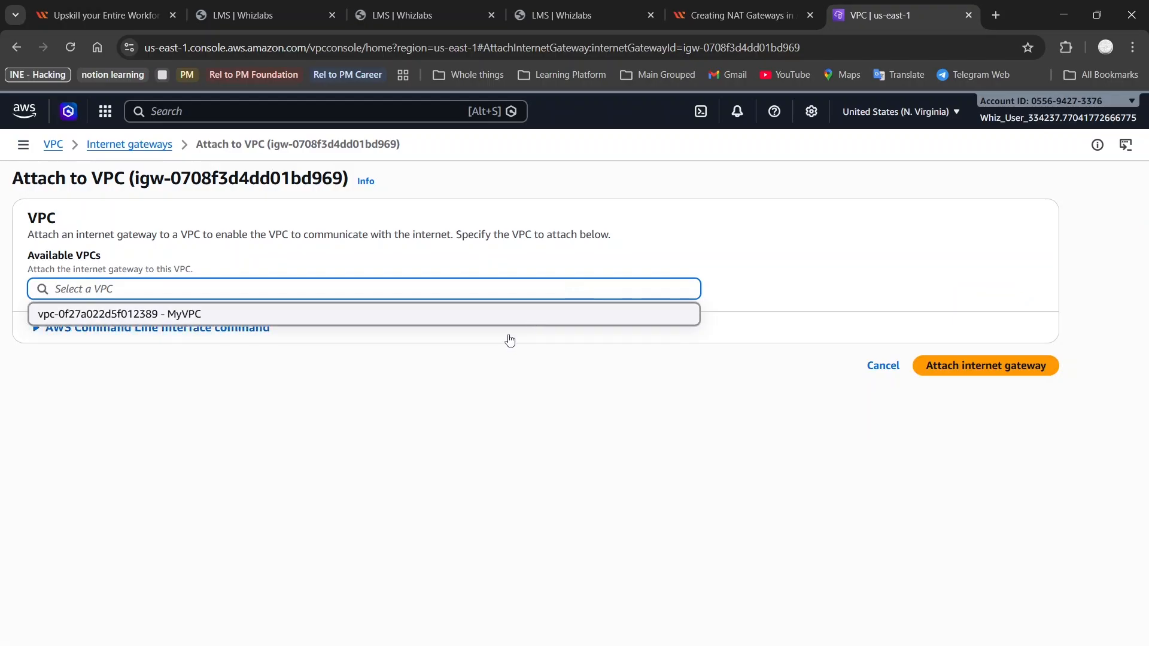
{"action": "left_click", "coordinate": [500, 314]}
{"action": "left_click", "coordinate": [993, 364]}
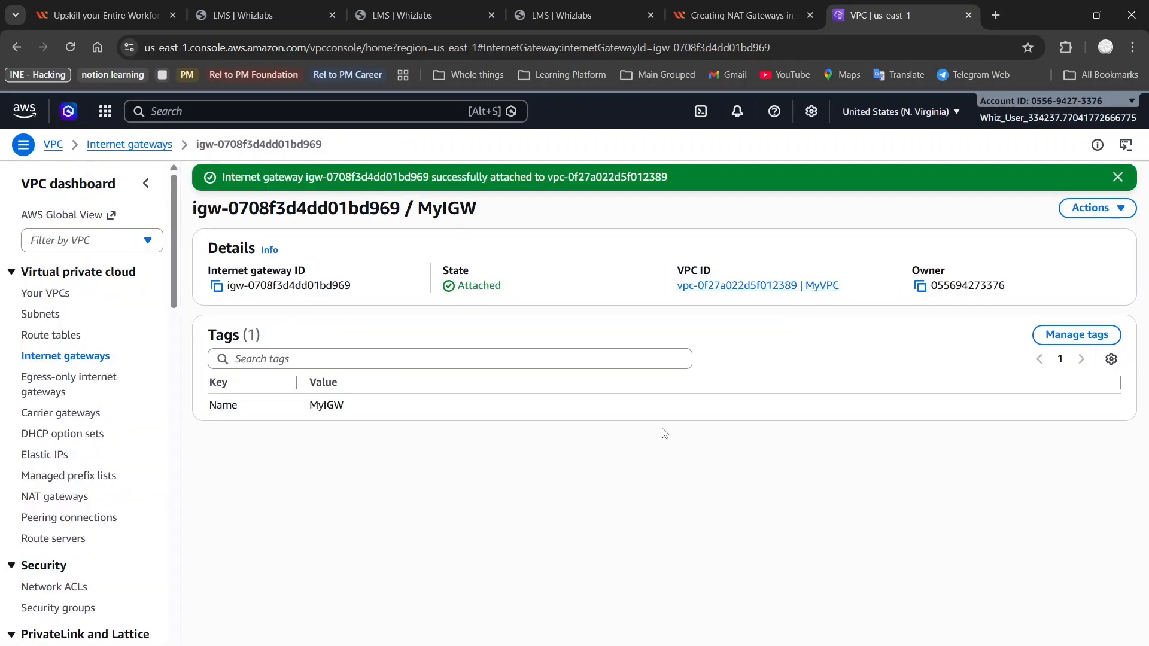
{"action": "left_click", "coordinate": [735, 4]}
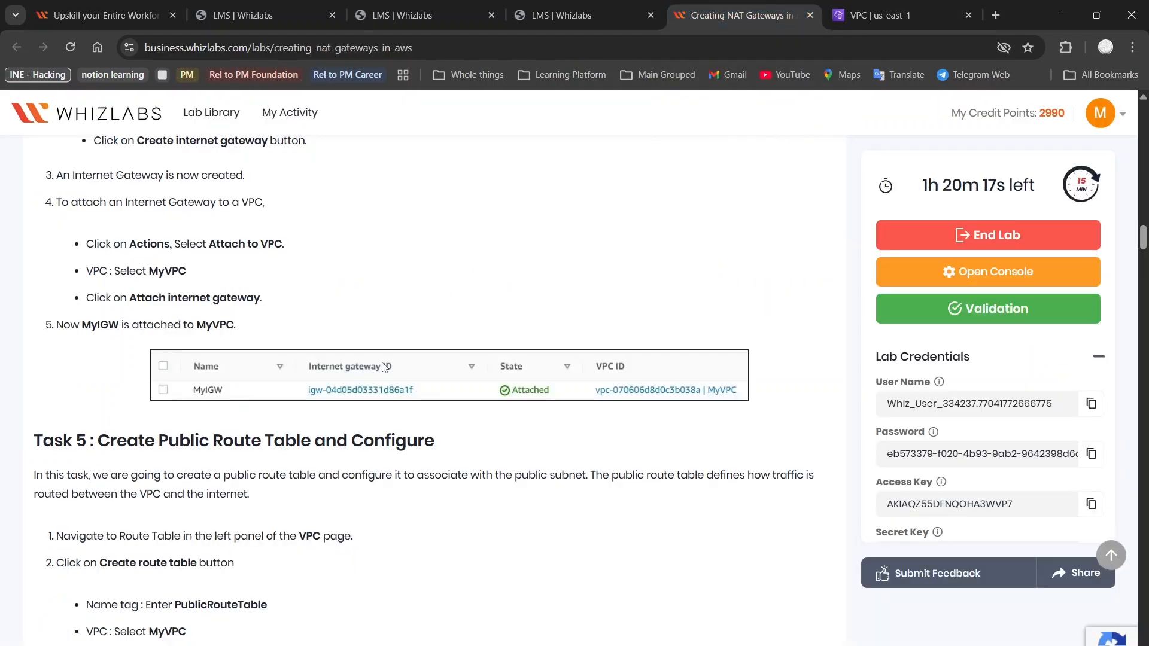
Read the Task 5 steps, highlighting the PublicRouteTable name and the MyVPC selection step
{"action": "scroll", "coordinate": [383, 366], "scroll_direction": "down", "scroll_amount": 1}
{"action": "scroll", "coordinate": [383, 366], "scroll_direction": "down", "scroll_amount": 2}
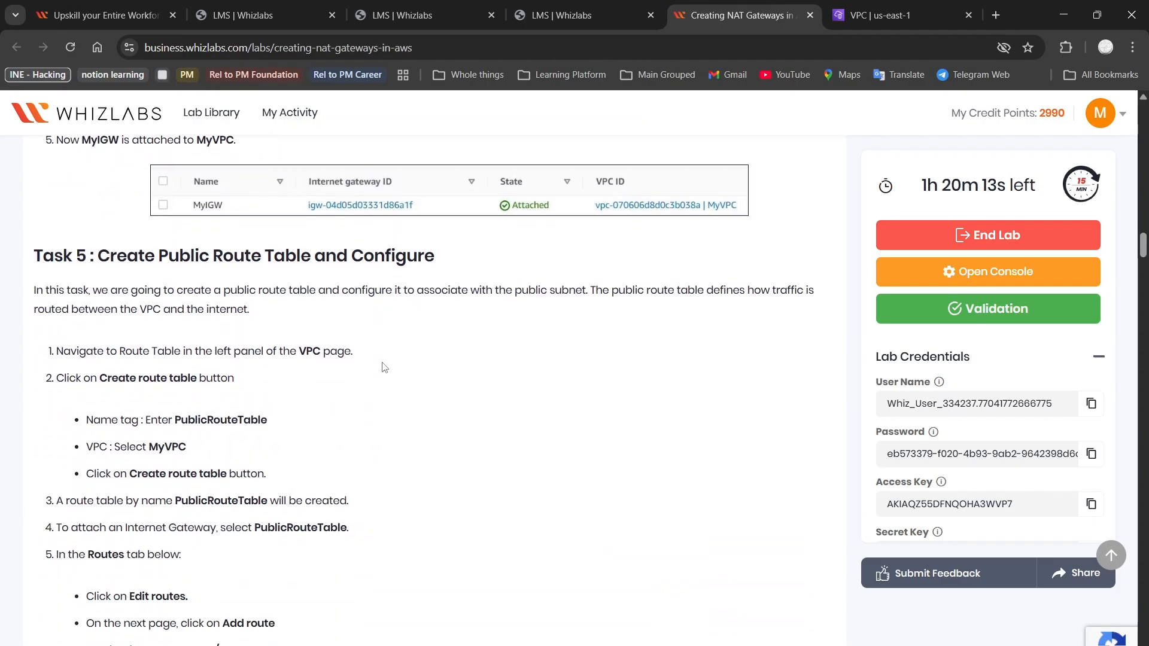
{"action": "left_click", "coordinate": [897, 14]}
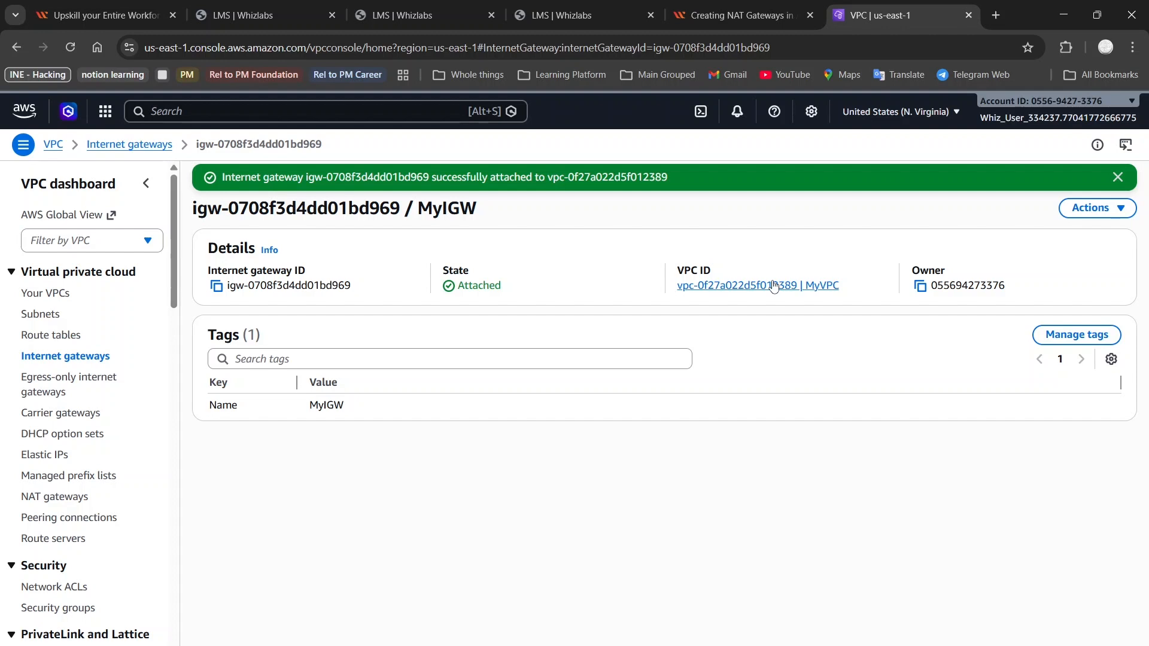
{"action": "double_click", "coordinate": [430, 215]}
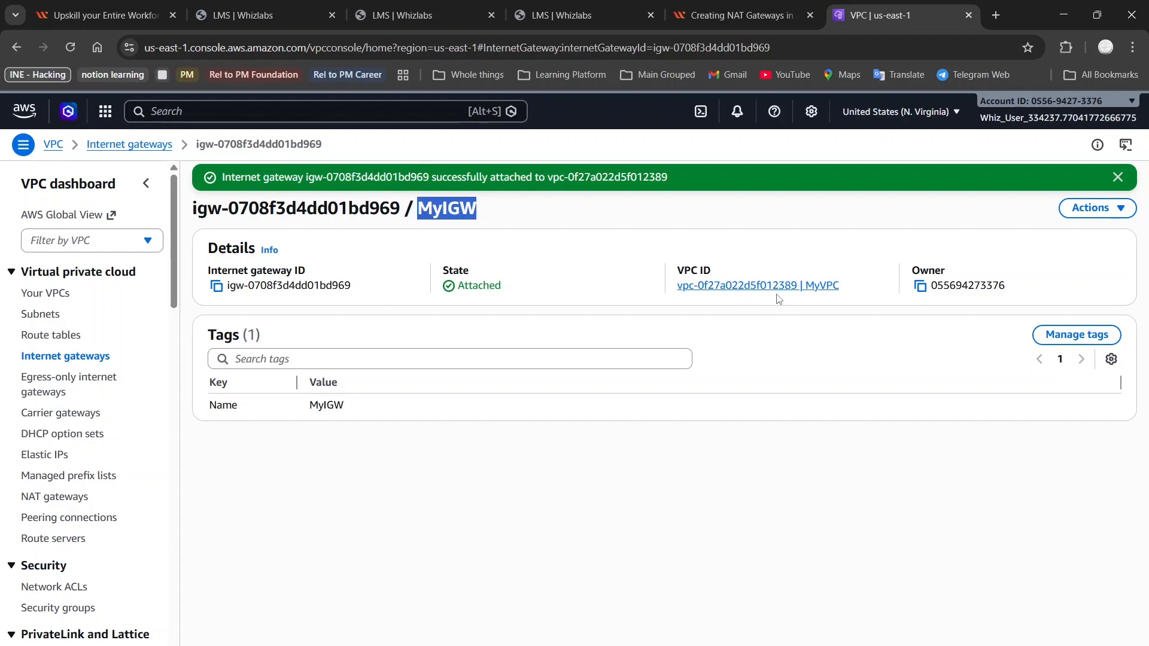
{"action": "left_click", "coordinate": [769, 7]}
{"action": "scroll", "coordinate": [300, 282], "scroll_direction": "down", "scroll_amount": 2}
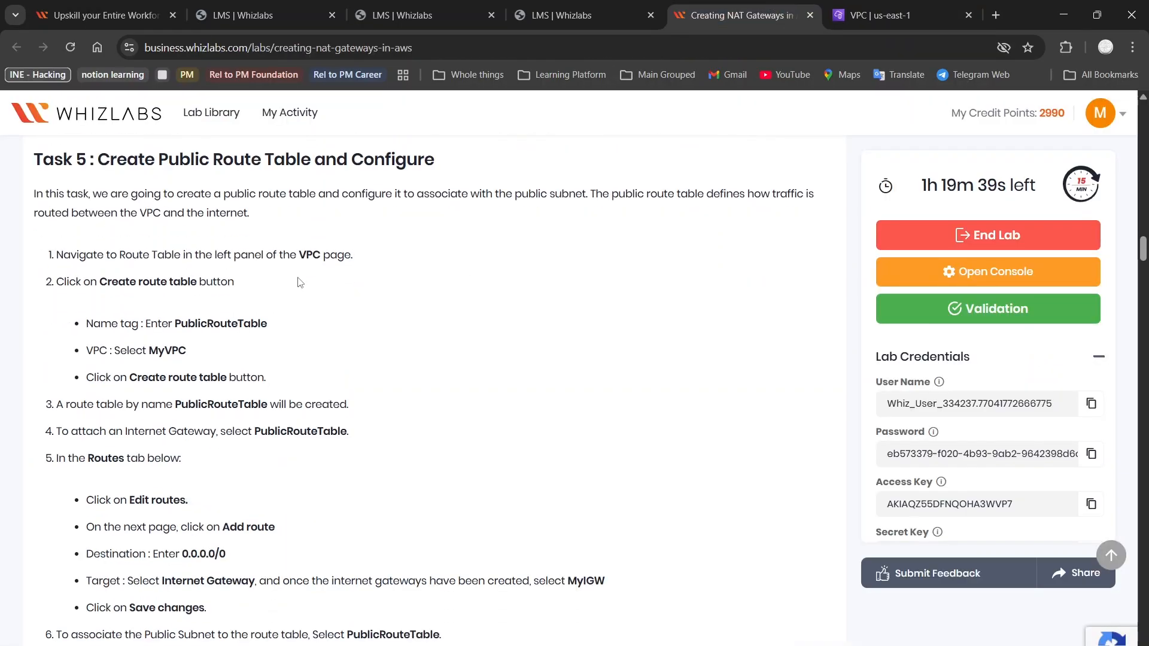
{"action": "scroll", "coordinate": [300, 283], "scroll_direction": "up", "scroll_amount": 1}
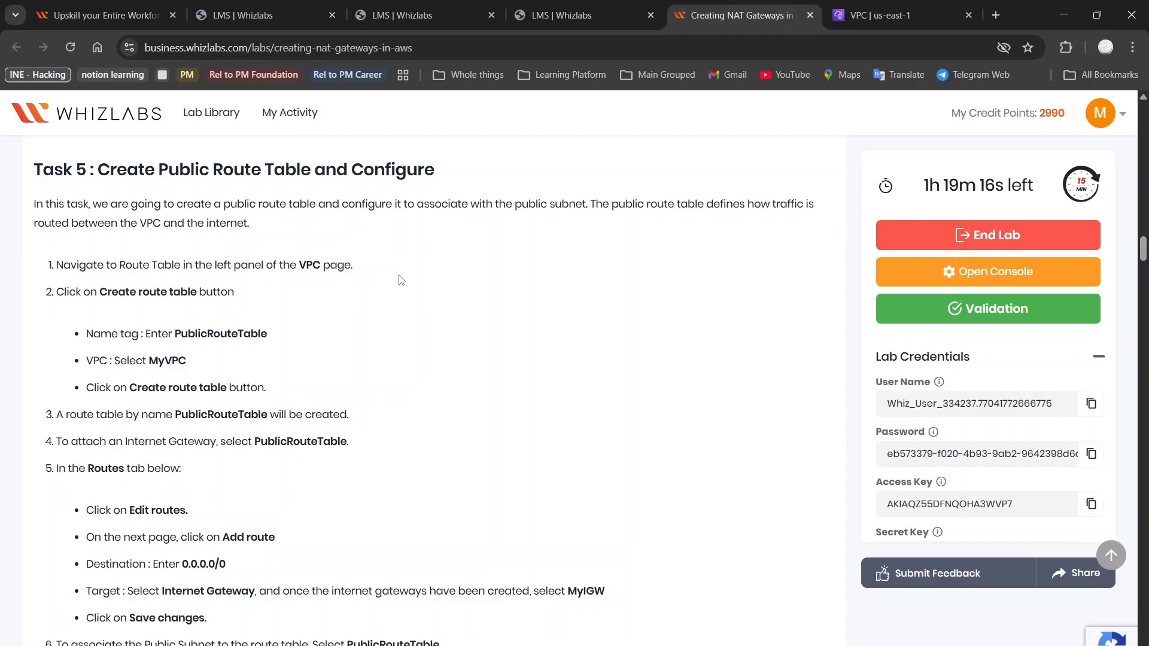
{"action": "scroll", "coordinate": [139, 292], "scroll_direction": "down", "scroll_amount": 1}
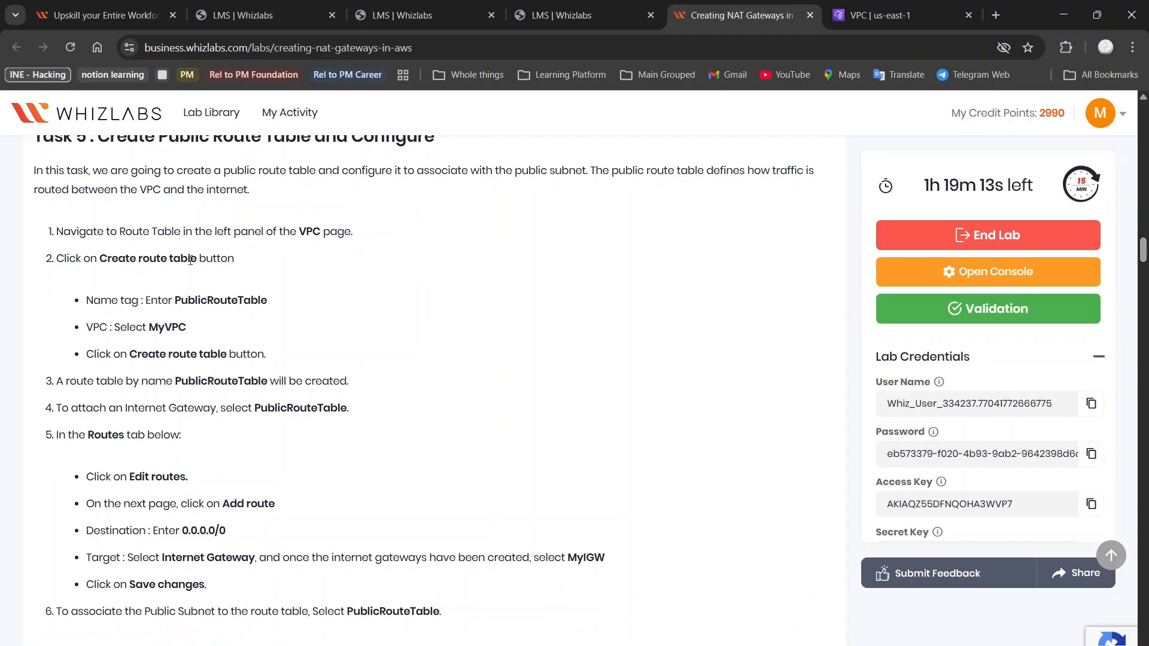
{"action": "scroll", "coordinate": [161, 279], "scroll_direction": "down", "scroll_amount": 1}
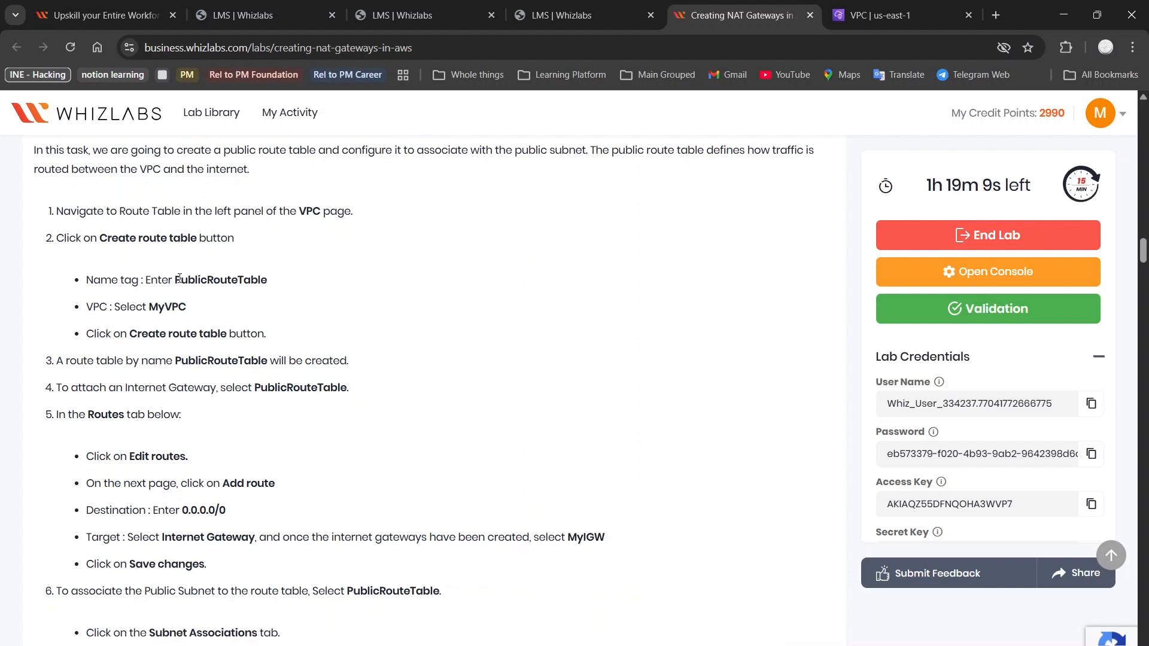
{"action": "left_click_drag", "start_coordinate": [176, 279], "coordinate": [278, 285]}
{"action": "key", "text": "ctrl+c"}
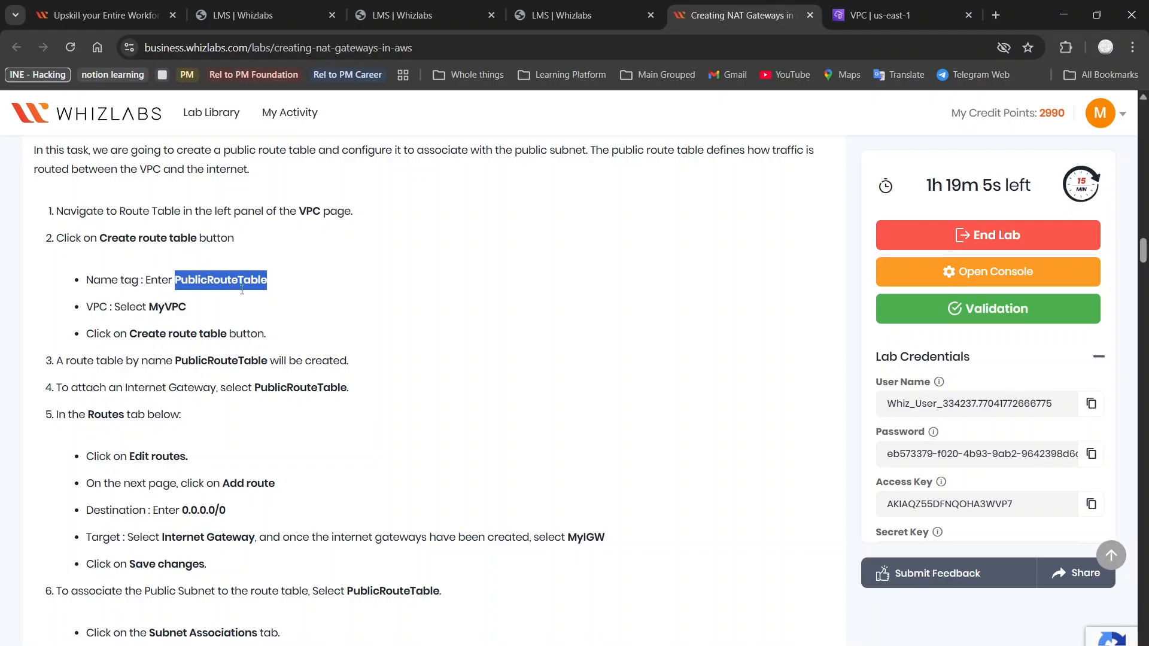
{"action": "mouse_move", "coordinate": [187, 322]}
{"action": "left_mouse_down"}
{"action": "mouse_move", "coordinate": [86, 309]}
{"action": "mouse_move", "coordinate": [191, 317]}
{"action": "left_mouse_up"}
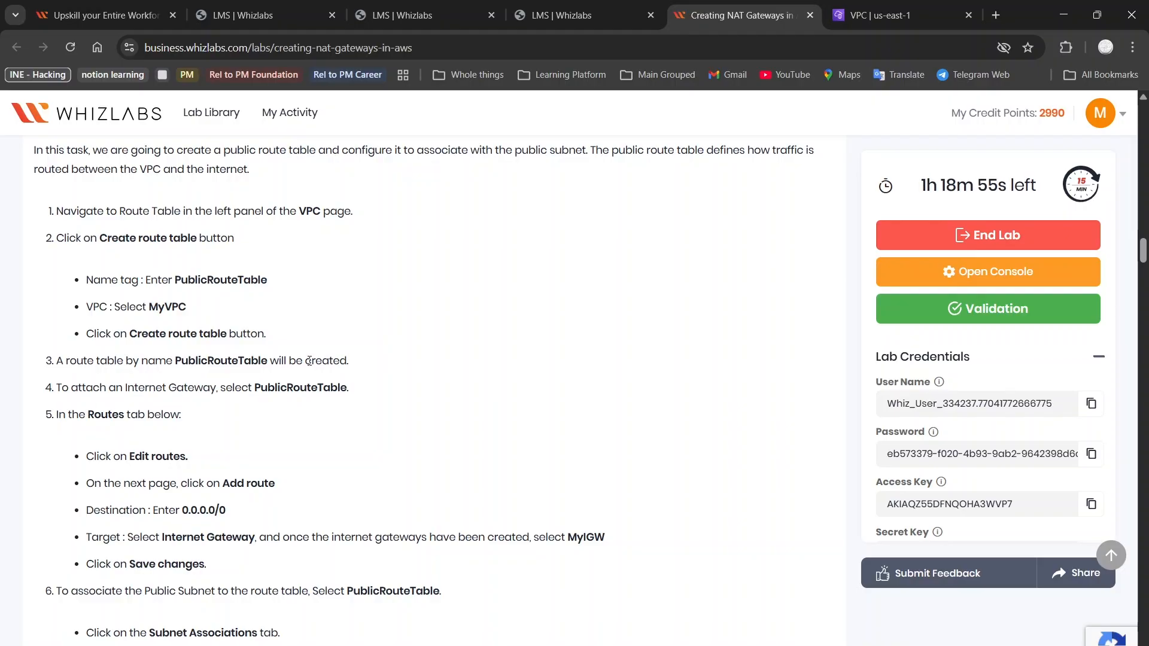
{"action": "key", "text": "ctrl+Tab"}
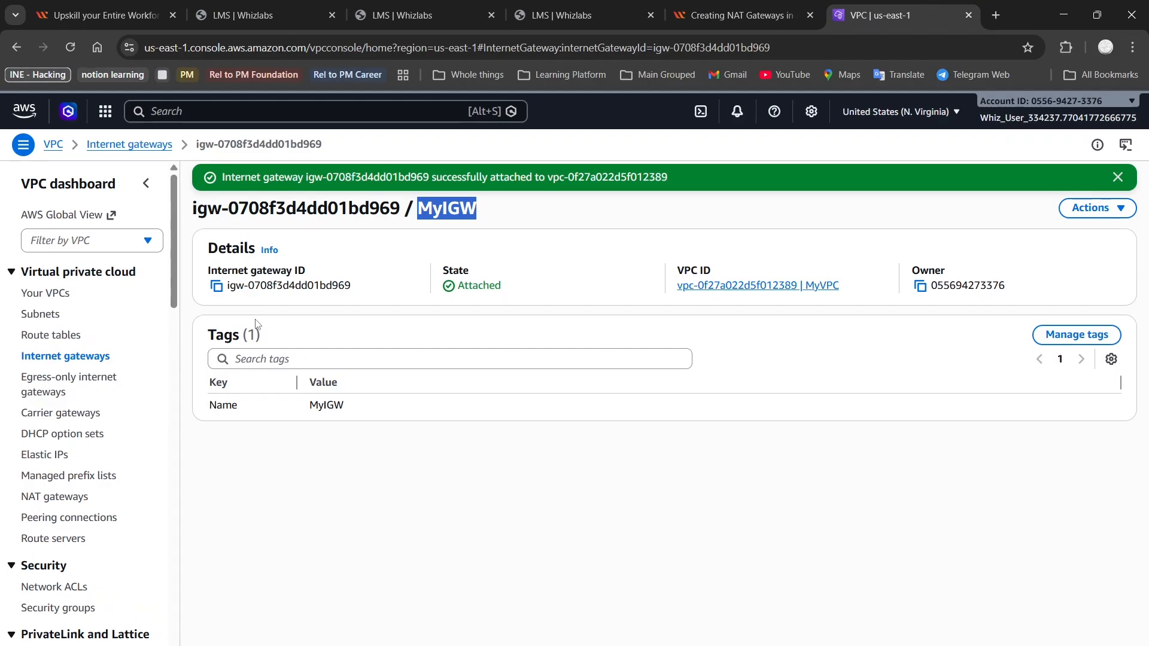
Create a route table named PublicRouteTable in MyVPC
{"action": "left_click", "coordinate": [47, 339]}
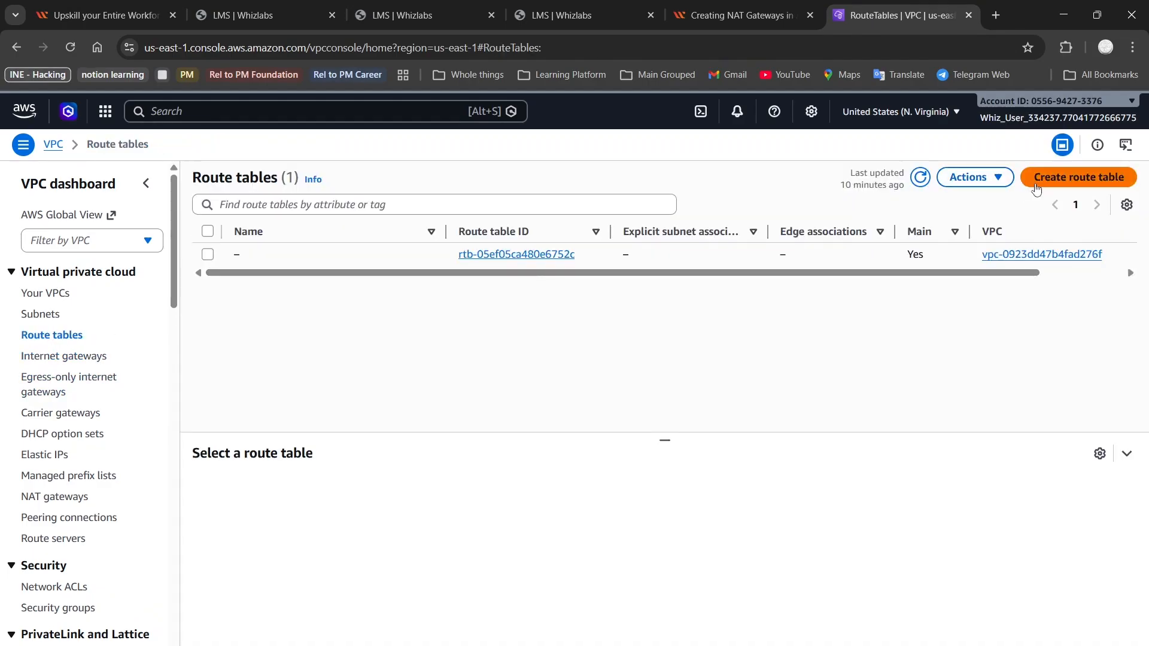
{"action": "left_click", "coordinate": [1058, 184]}
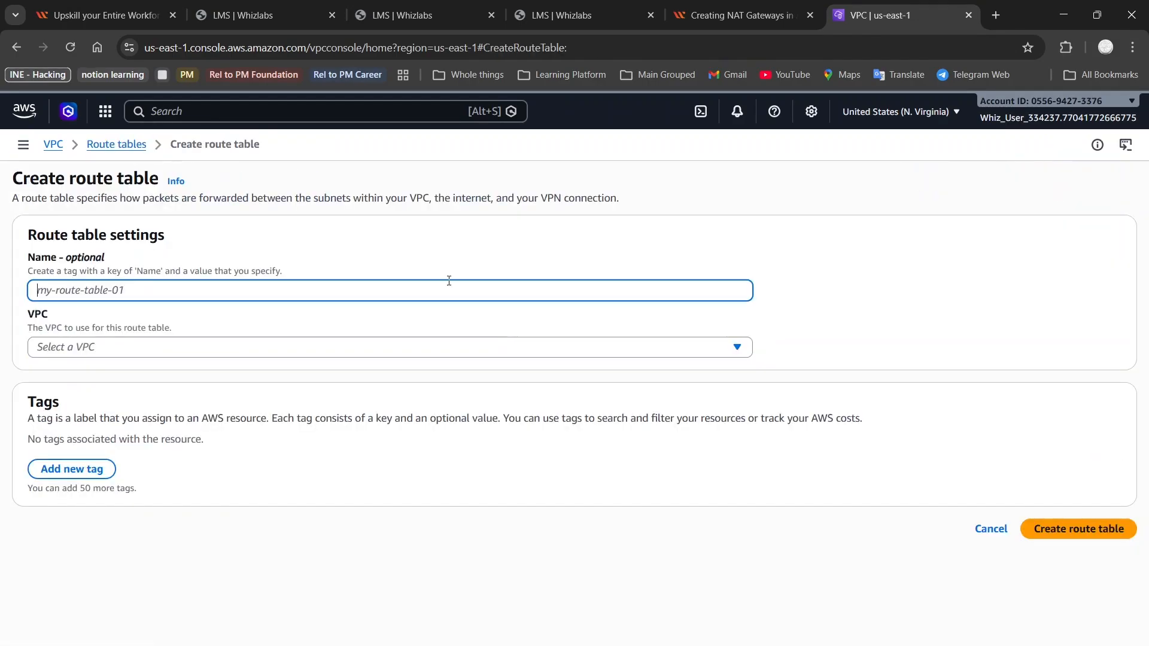
{"action": "key", "text": "ctrl+v"}
{"action": "left_click", "coordinate": [430, 347]}
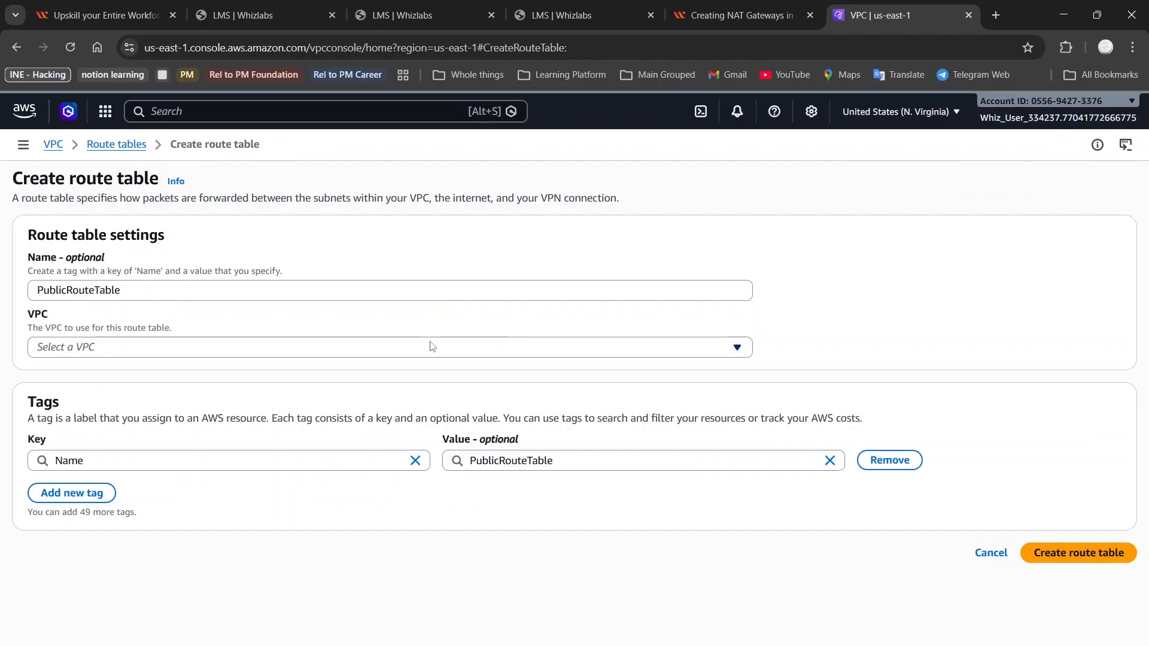
{"action": "left_click", "coordinate": [391, 417]}
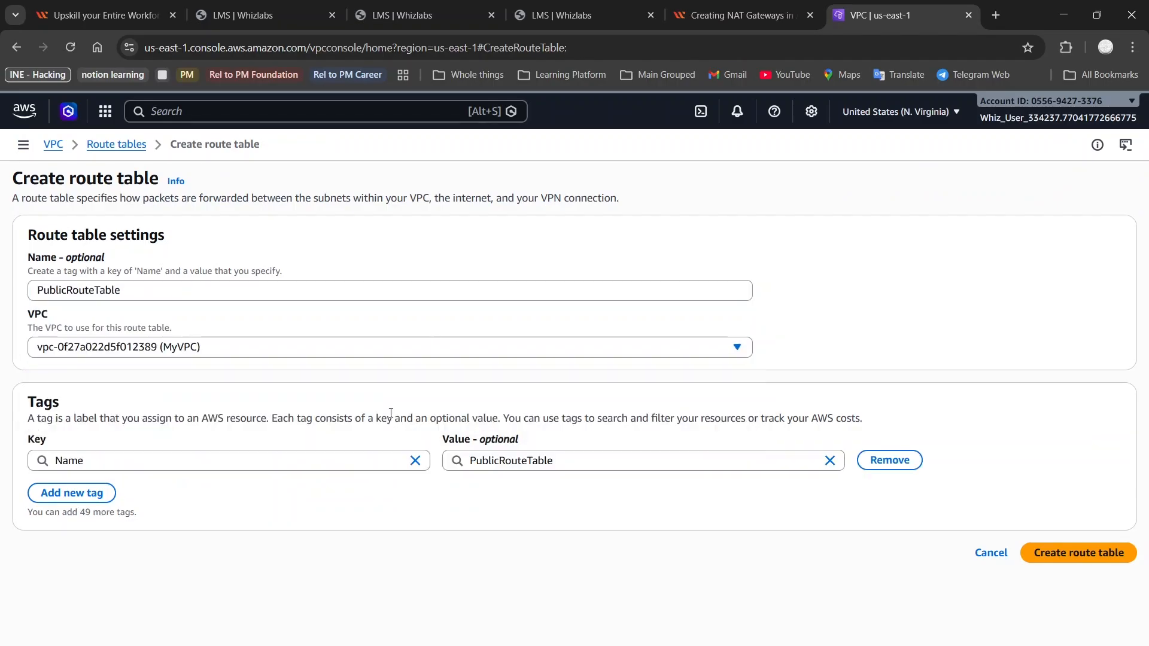
{"action": "left_click", "coordinate": [1063, 555]}
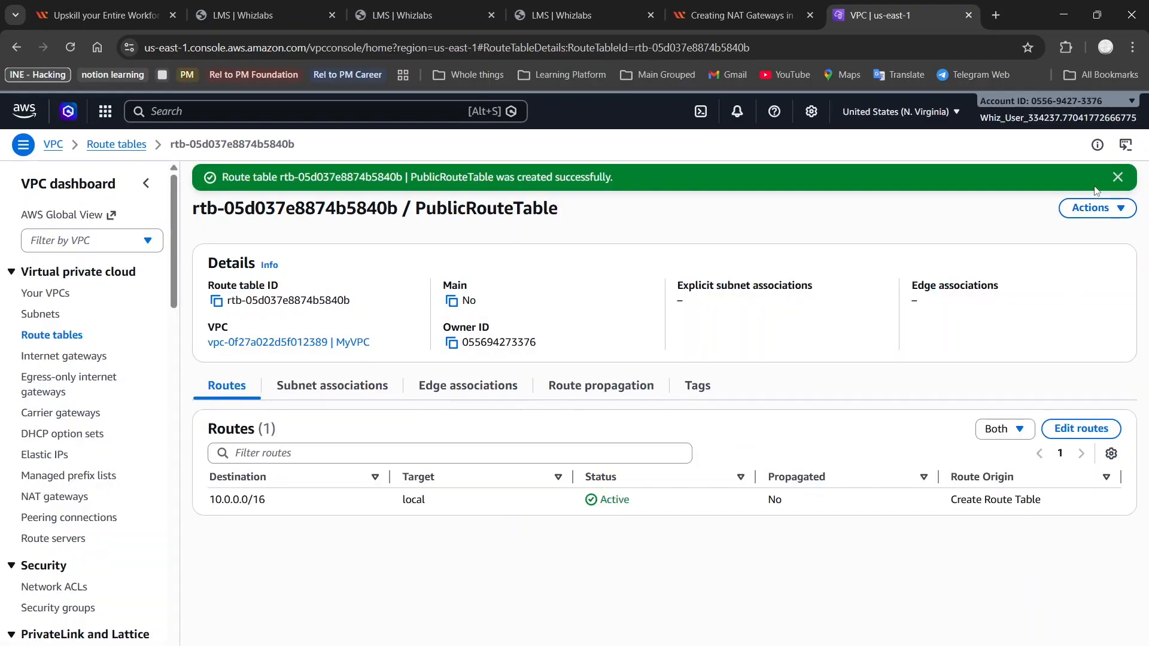
Open and dismiss the route table's Actions menu, then return to the lab guide
{"action": "left_click", "coordinate": [1095, 207]}
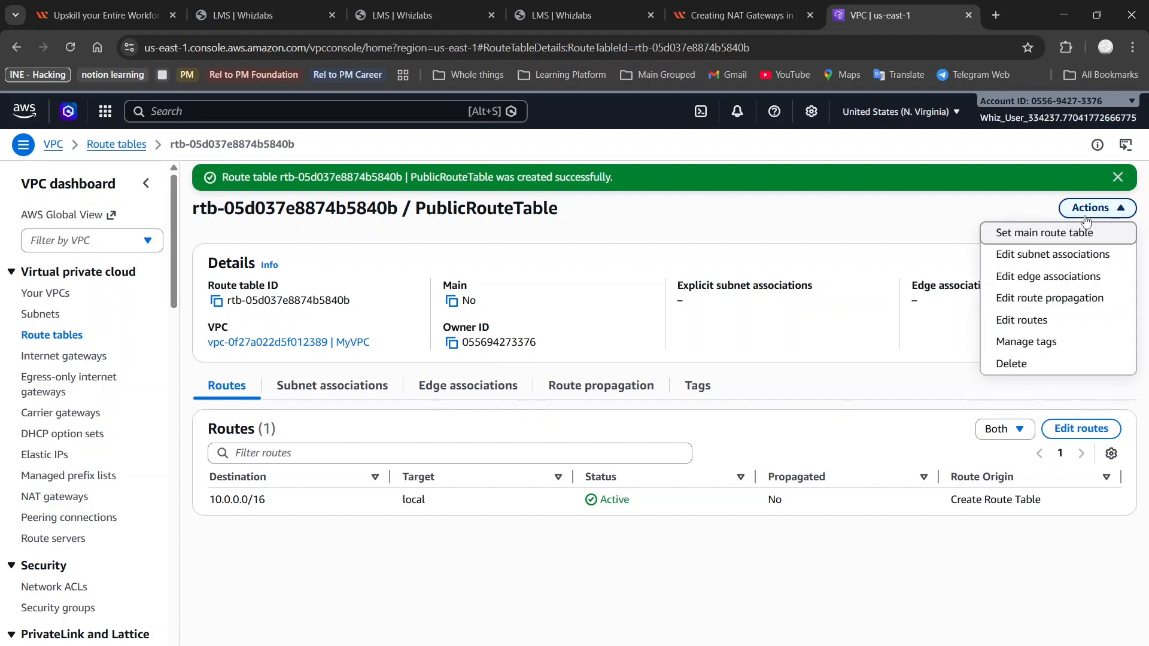
{"action": "left_click", "coordinate": [1086, 217]}
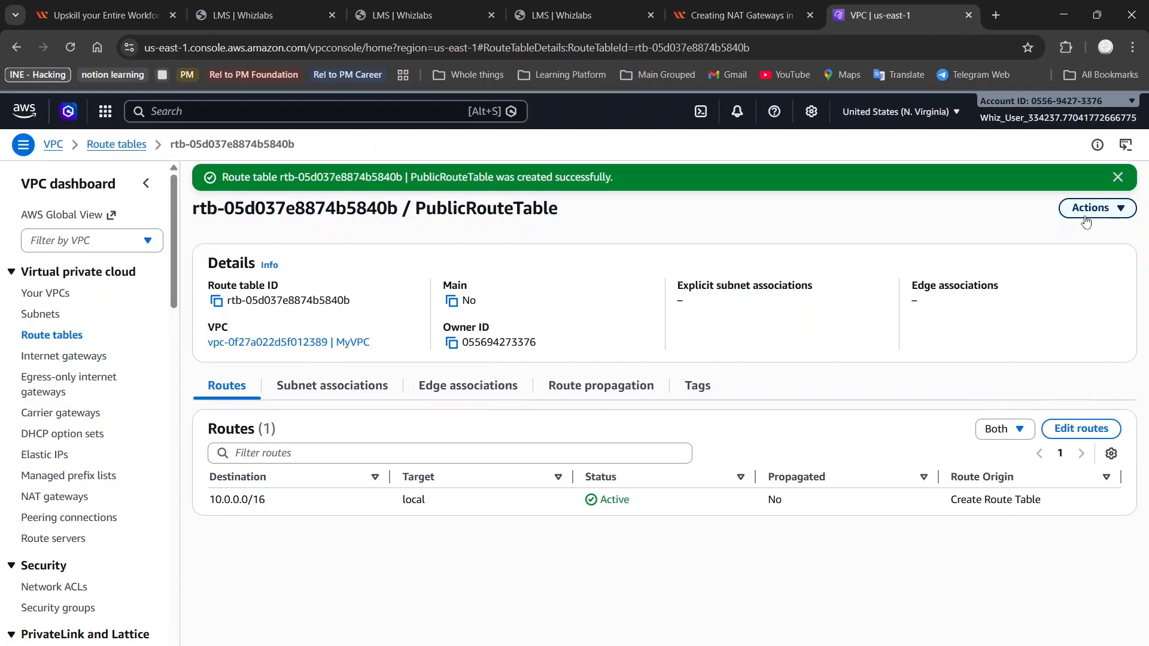
{"action": "left_click", "coordinate": [739, 15]}
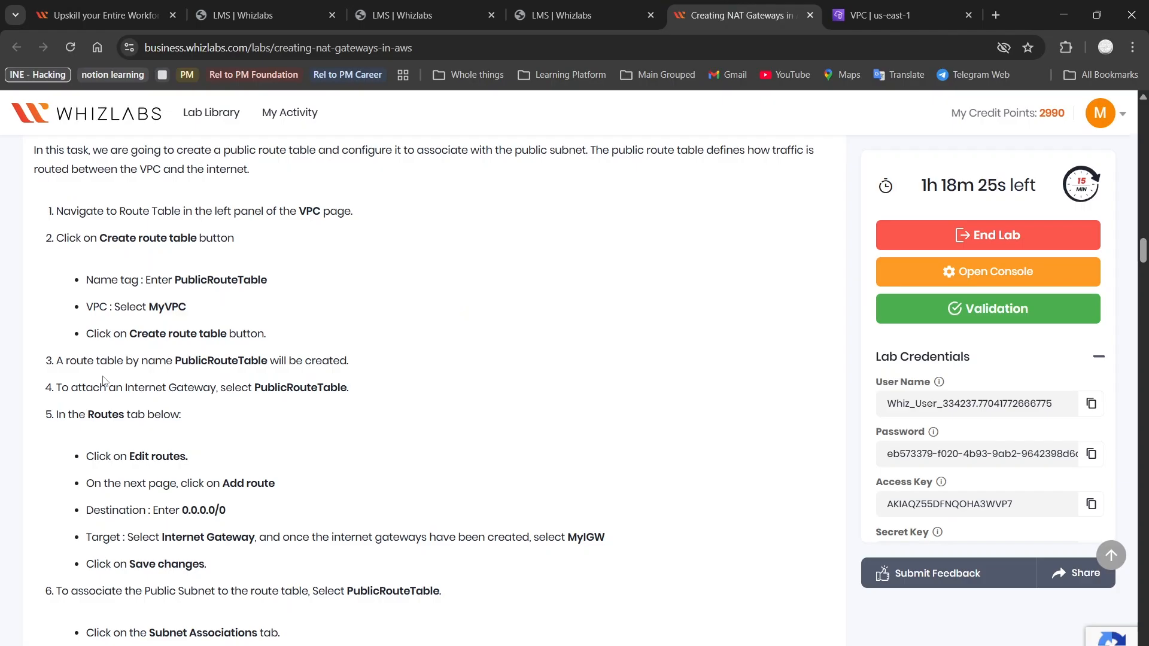
Open Edit routes for PublicRouteTable and look up the 0.0.0.0/0 destination in the guide
{"action": "scroll", "coordinate": [264, 397], "scroll_direction": "down", "scroll_amount": 1}
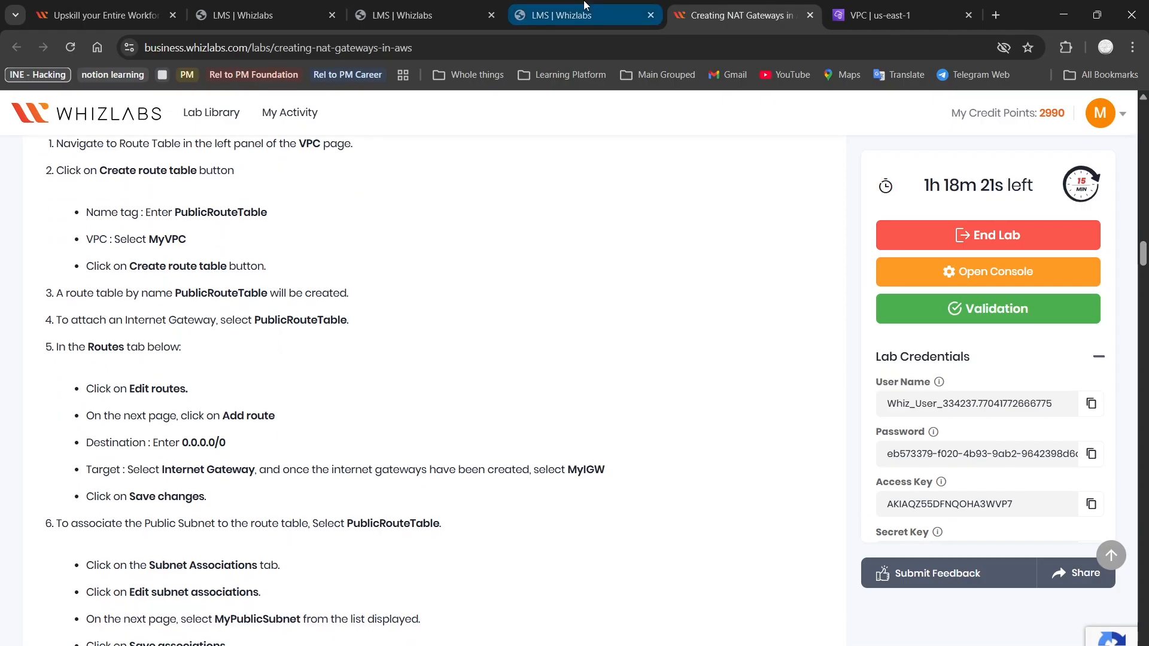
{"action": "left_click", "coordinate": [863, 6]}
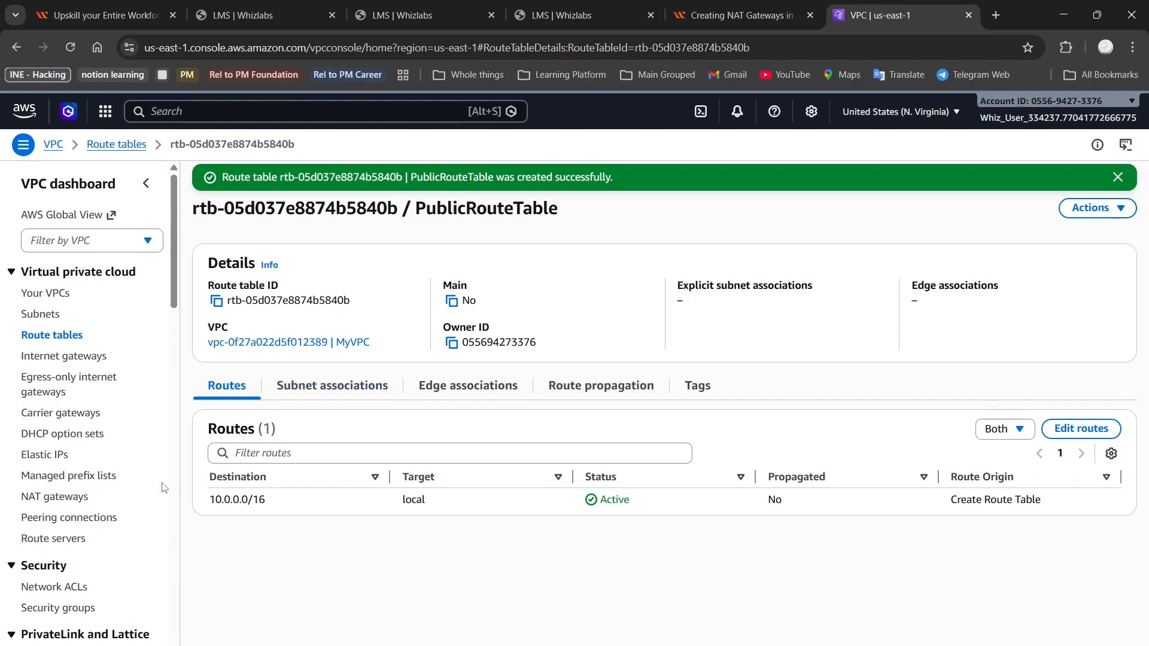
{"action": "left_click", "coordinate": [1094, 207]}
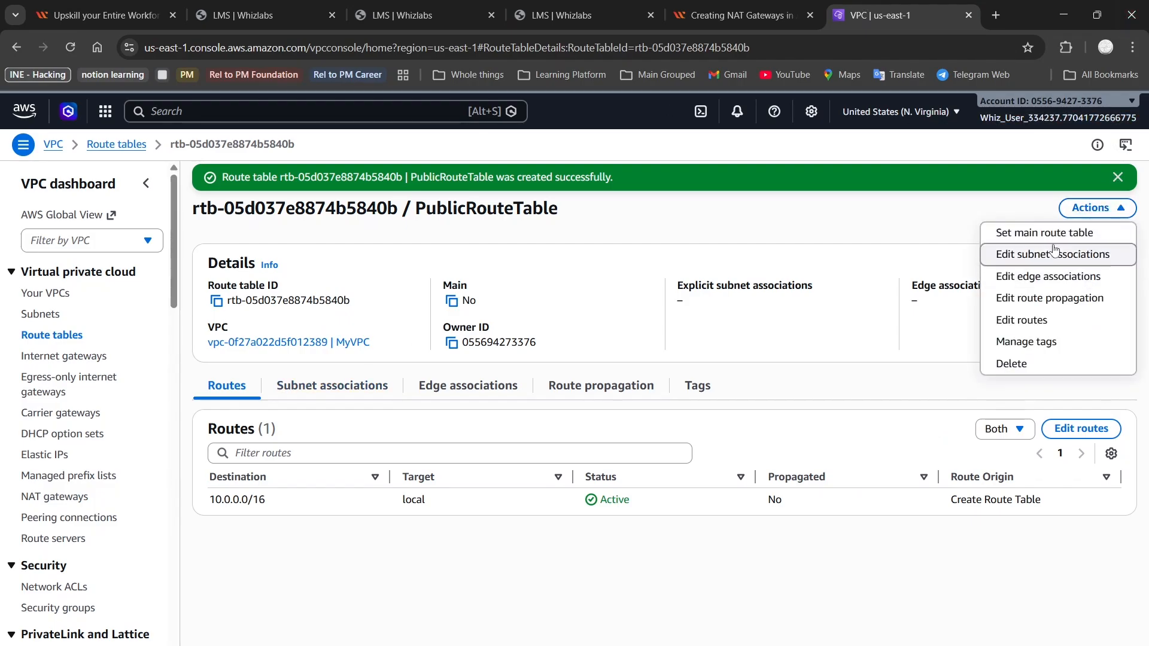
{"action": "left_click", "coordinate": [1071, 305]}
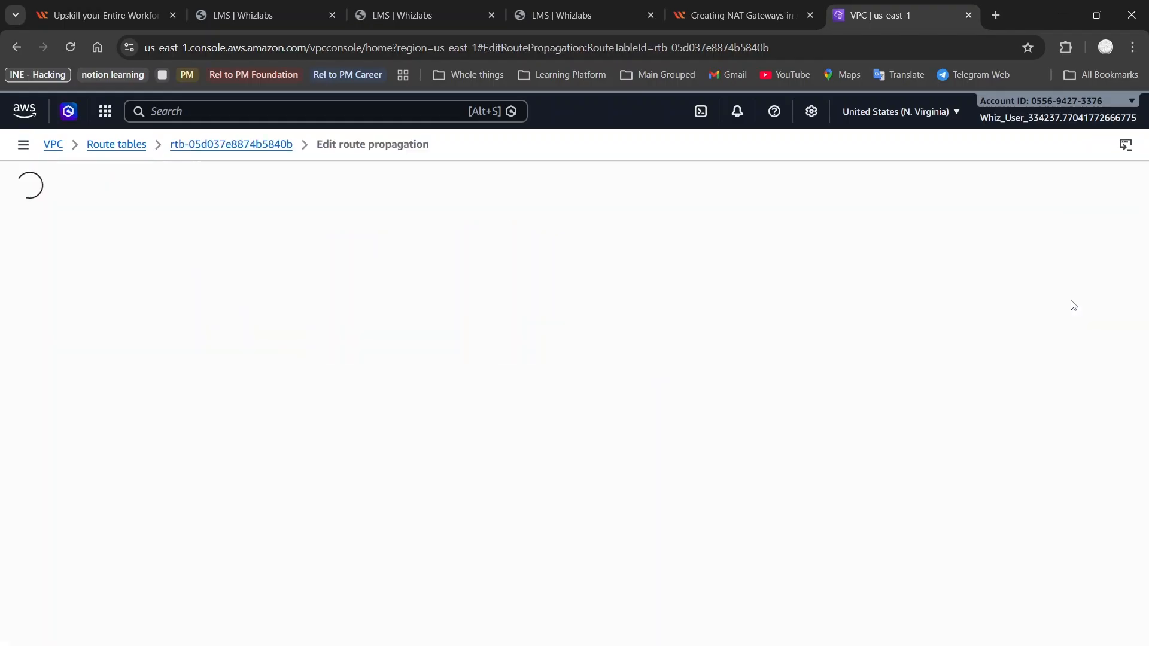
{"action": "left_click", "coordinate": [16, 47]}
{"action": "left_click", "coordinate": [1093, 178]}
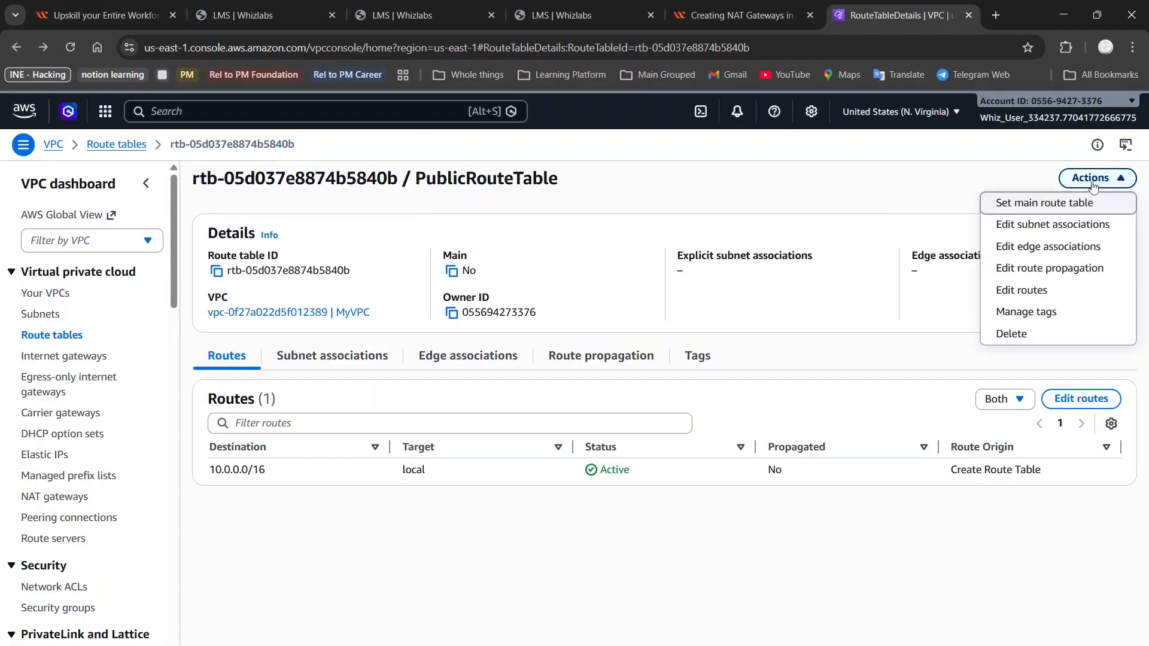
{"action": "left_click", "coordinate": [1003, 292]}
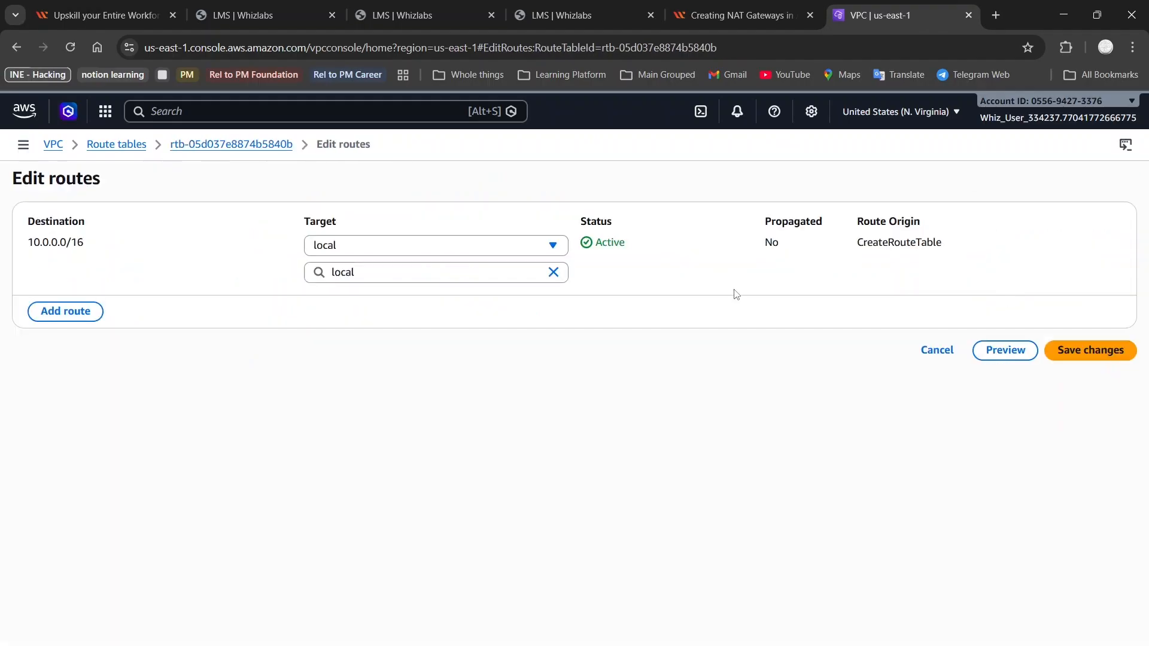
{"action": "left_click", "coordinate": [780, 6]}
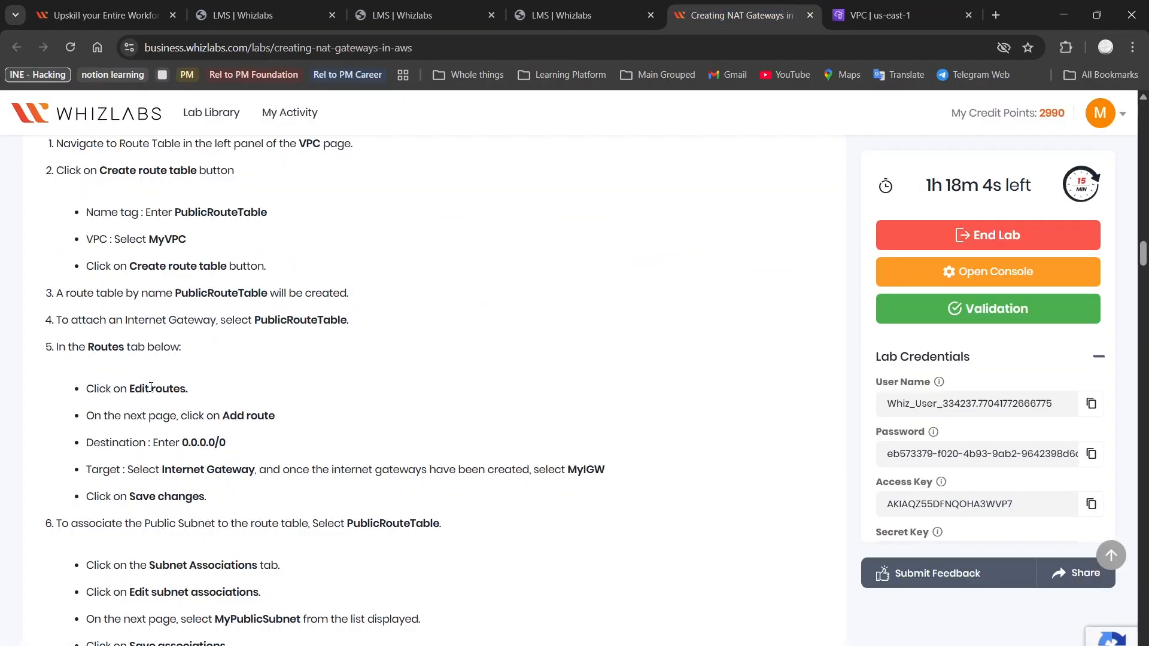
{"action": "scroll", "coordinate": [151, 387], "scroll_direction": "down", "scroll_amount": 2}
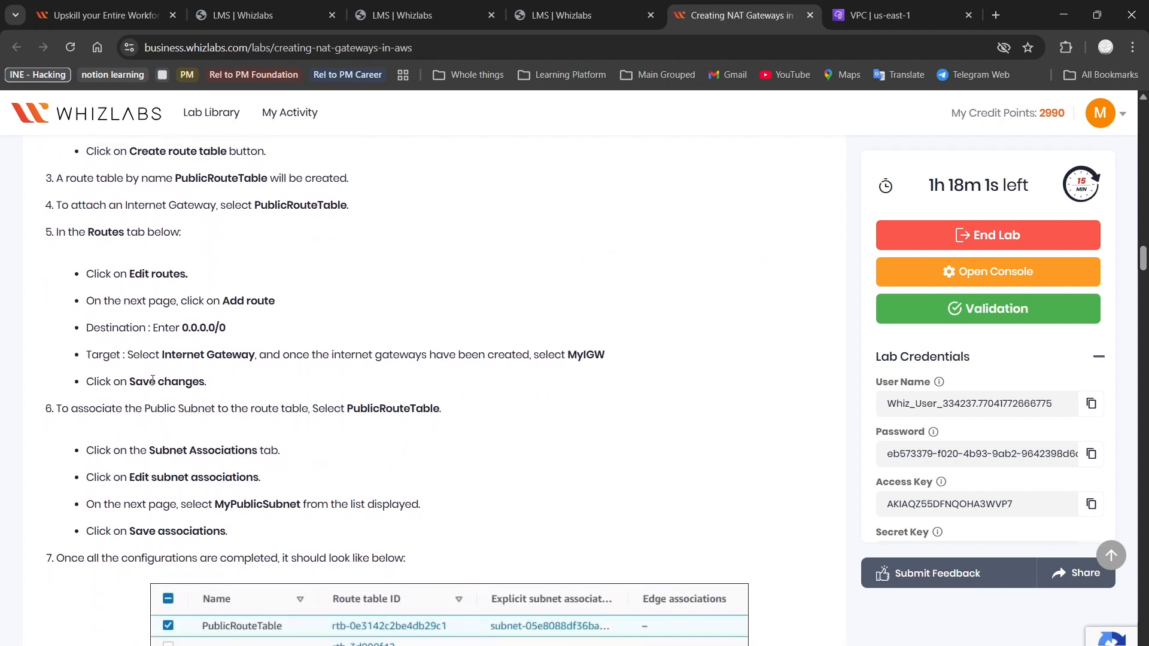
{"action": "left_click_drag", "start_coordinate": [182, 320], "coordinate": [244, 323]}
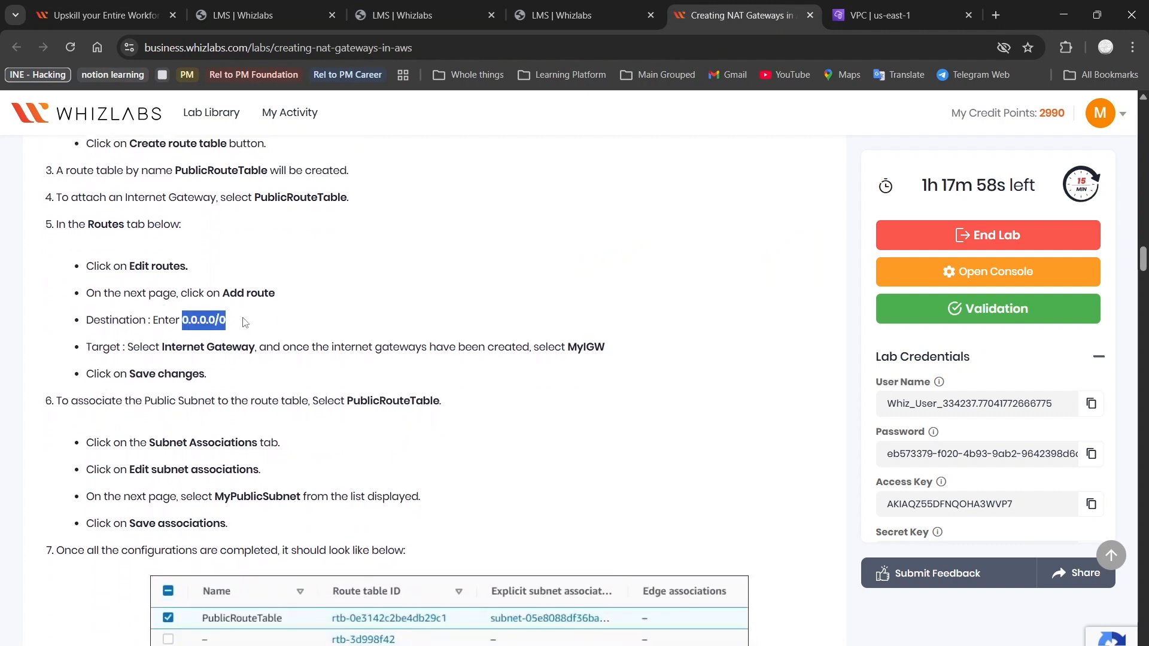
{"action": "left_click", "coordinate": [308, 324]}
{"action": "scroll", "coordinate": [308, 324], "scroll_direction": "down", "scroll_amount": 1}
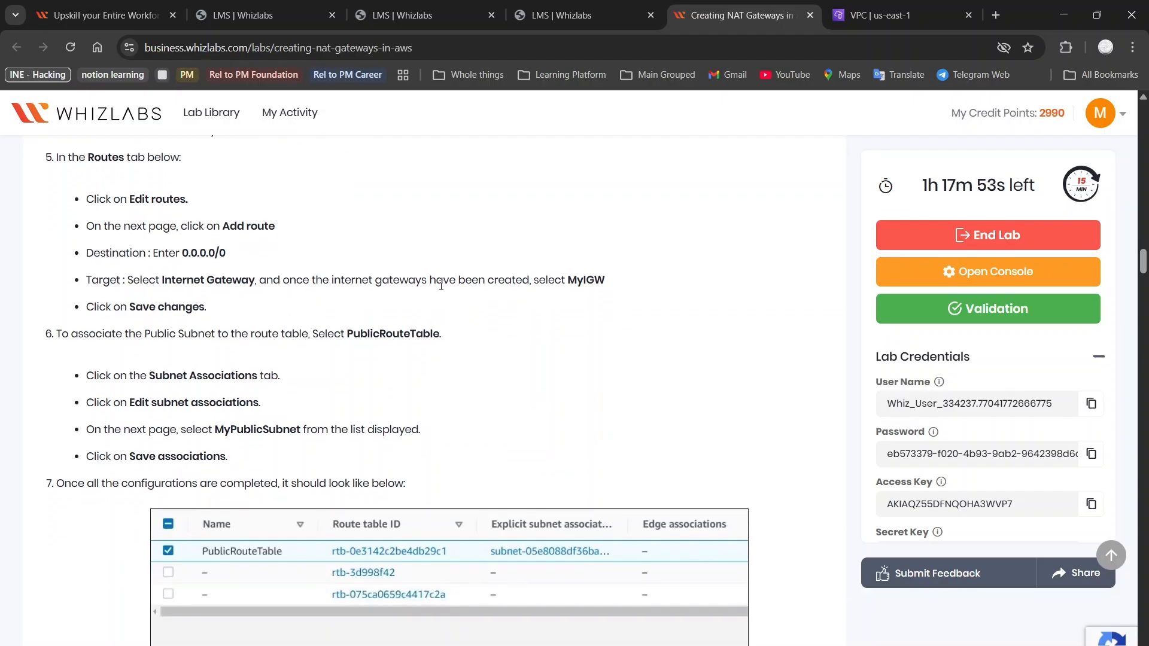
{"action": "left_click", "coordinate": [886, 15]}
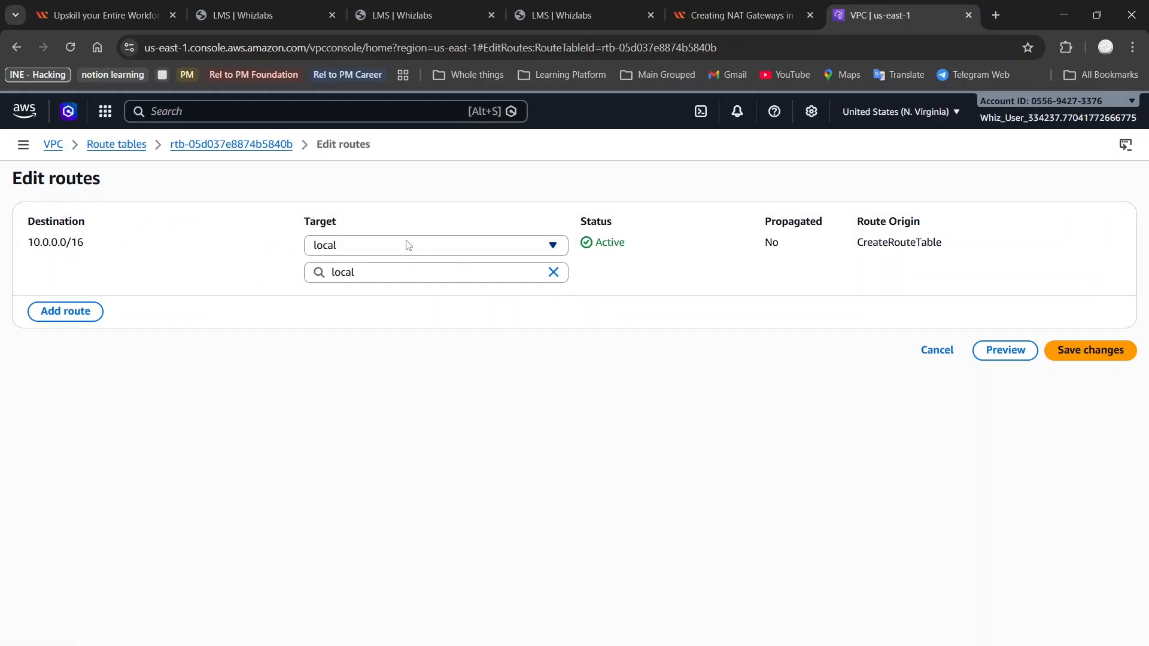
Add a 0.0.0.0/0 route targeting internet gateway MyIGW and save the changes
{"action": "left_click", "coordinate": [87, 311]}
{"action": "left_click", "coordinate": [134, 293]}
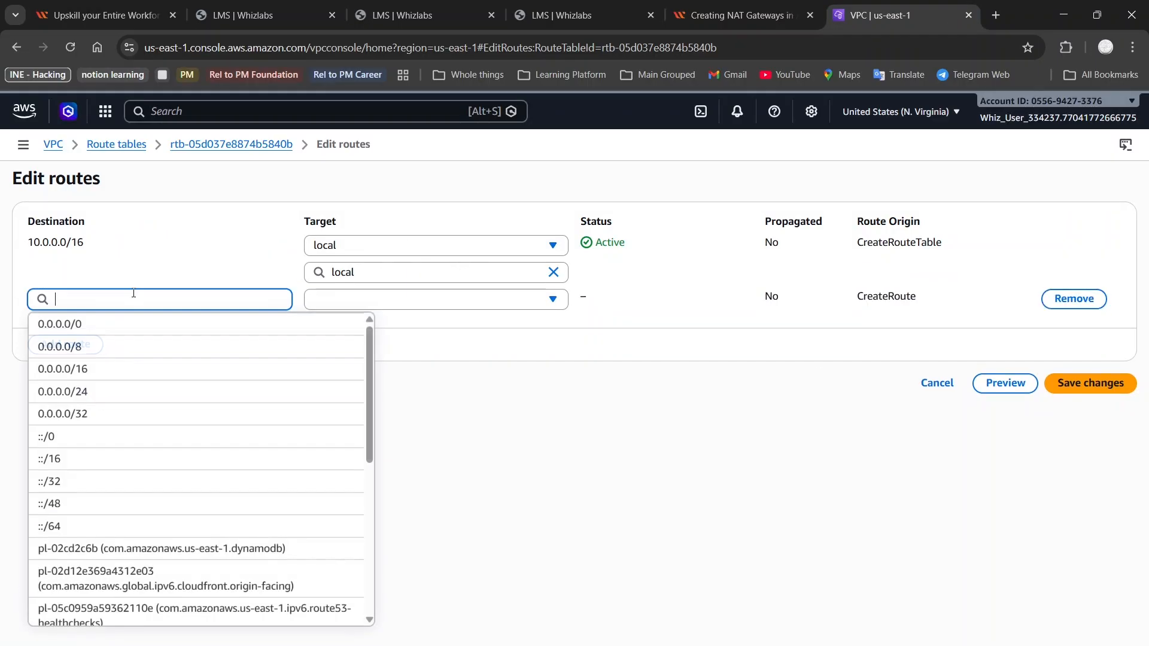
{"action": "type", "text": "0.0.0.0/0"}
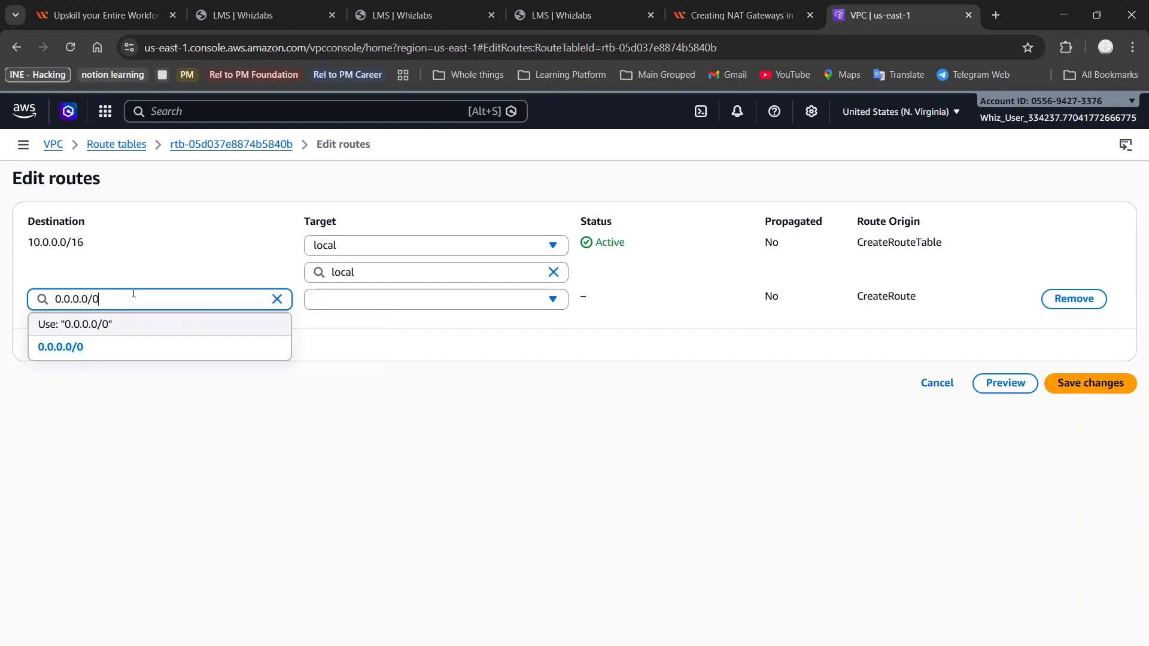
{"action": "left_click", "coordinate": [361, 299]}
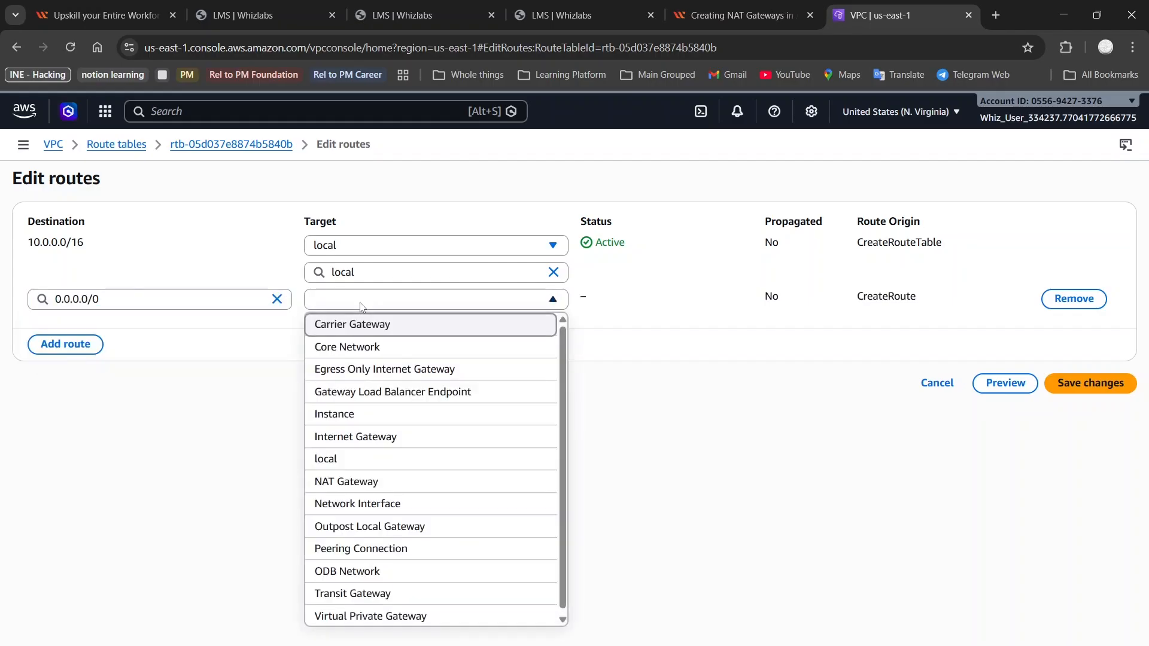
{"action": "left_click", "coordinate": [377, 437]}
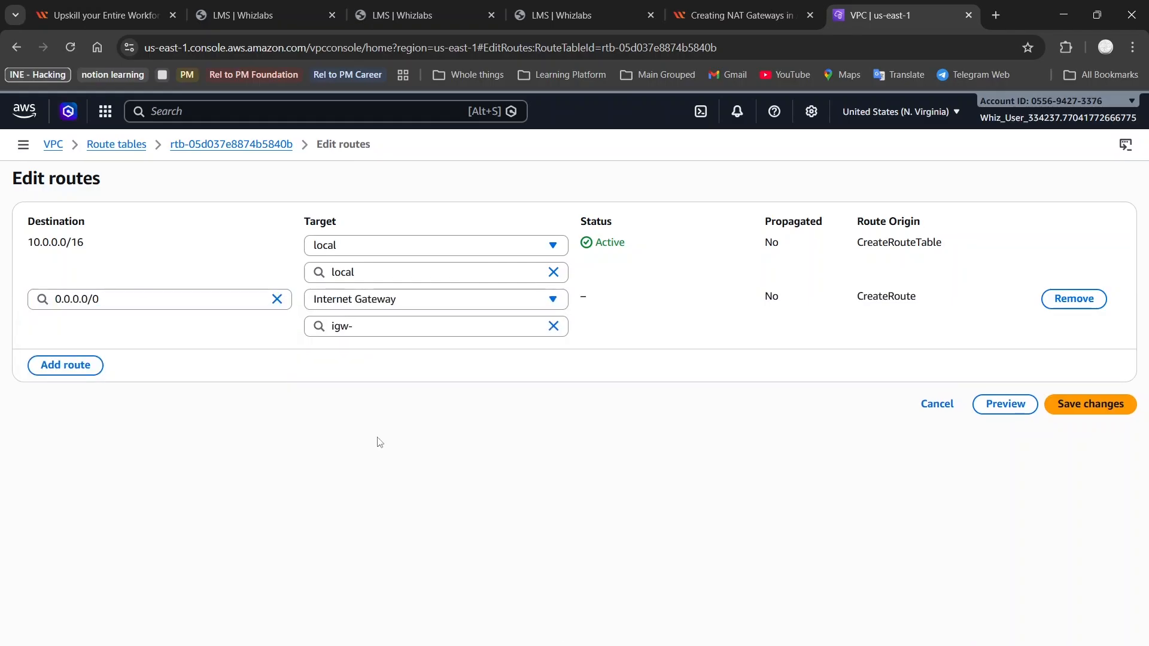
{"action": "left_click", "coordinate": [432, 325]}
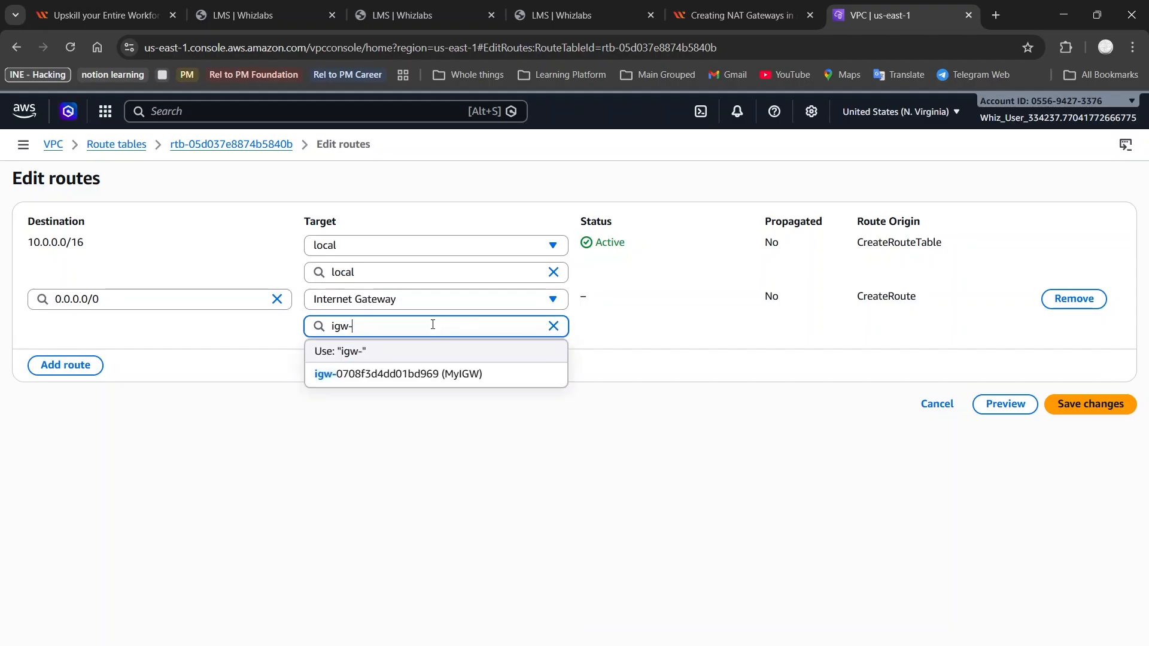
{"action": "left_click", "coordinate": [408, 375]}
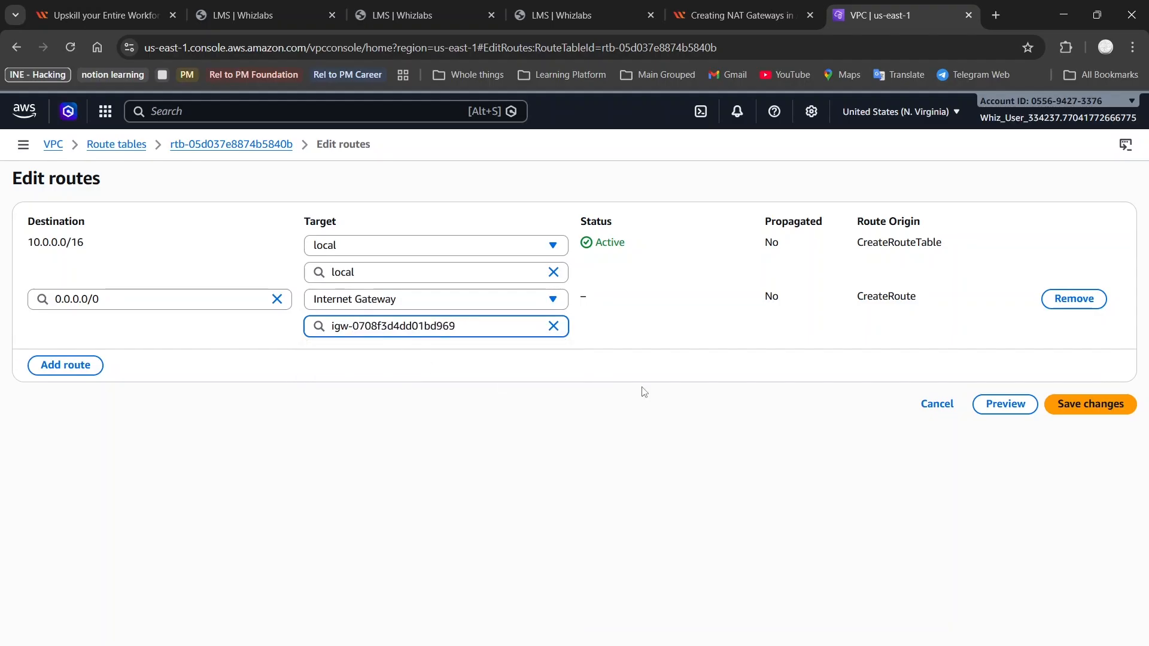
{"action": "left_click", "coordinate": [1020, 353]}
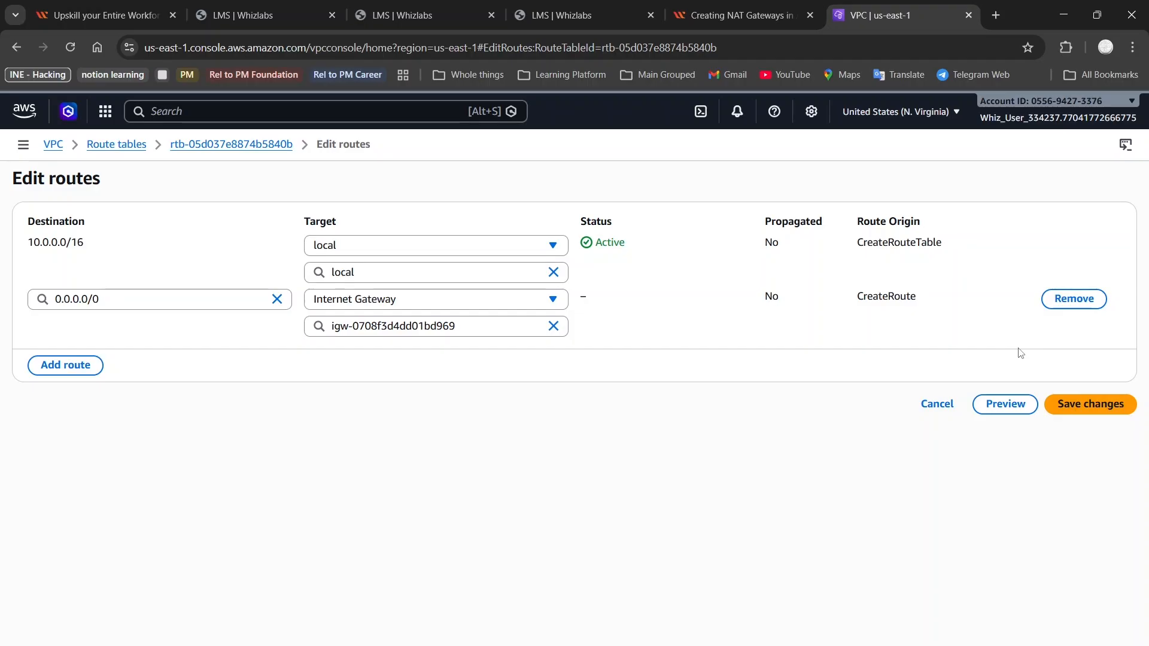
{"action": "left_click", "coordinate": [740, 15]}
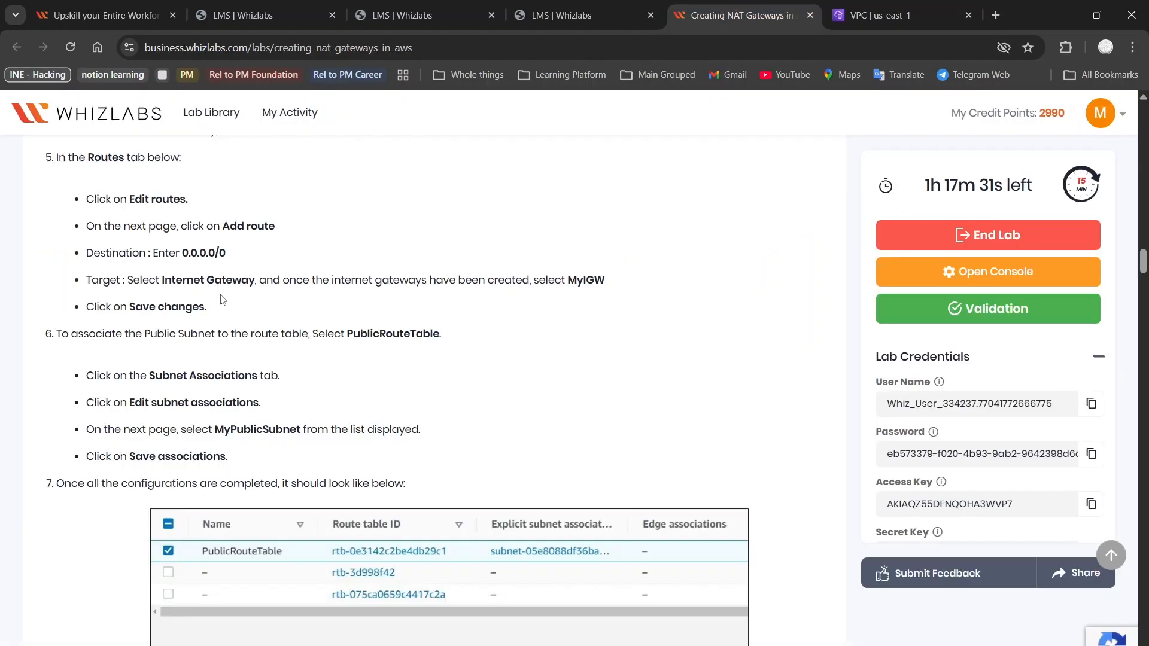
{"action": "scroll", "coordinate": [165, 277], "scroll_direction": "down", "scroll_amount": 2}
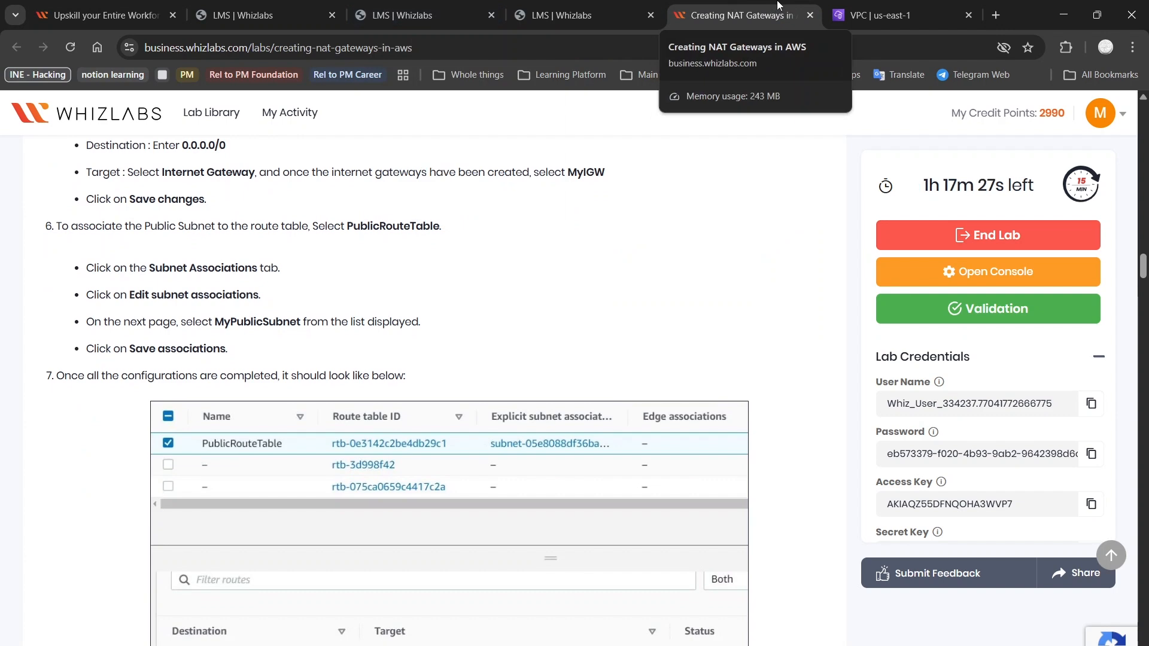
{"action": "left_click", "coordinate": [898, 15]}
{"action": "left_click", "coordinate": [1086, 402]}
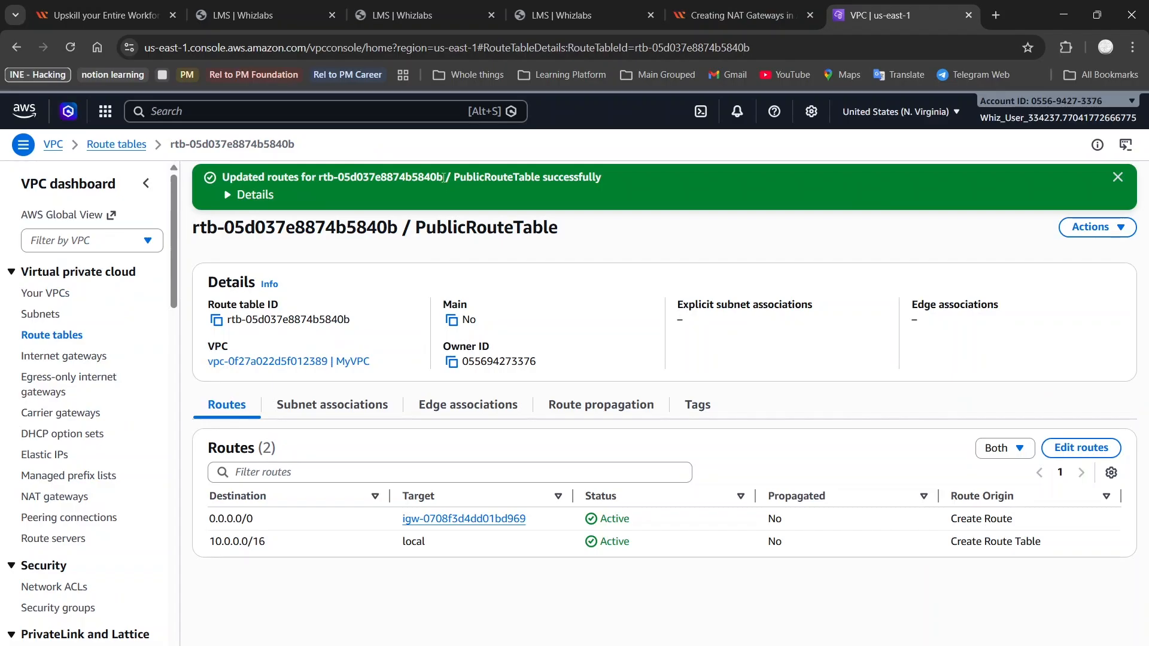
{"action": "left_click", "coordinate": [741, 15]}
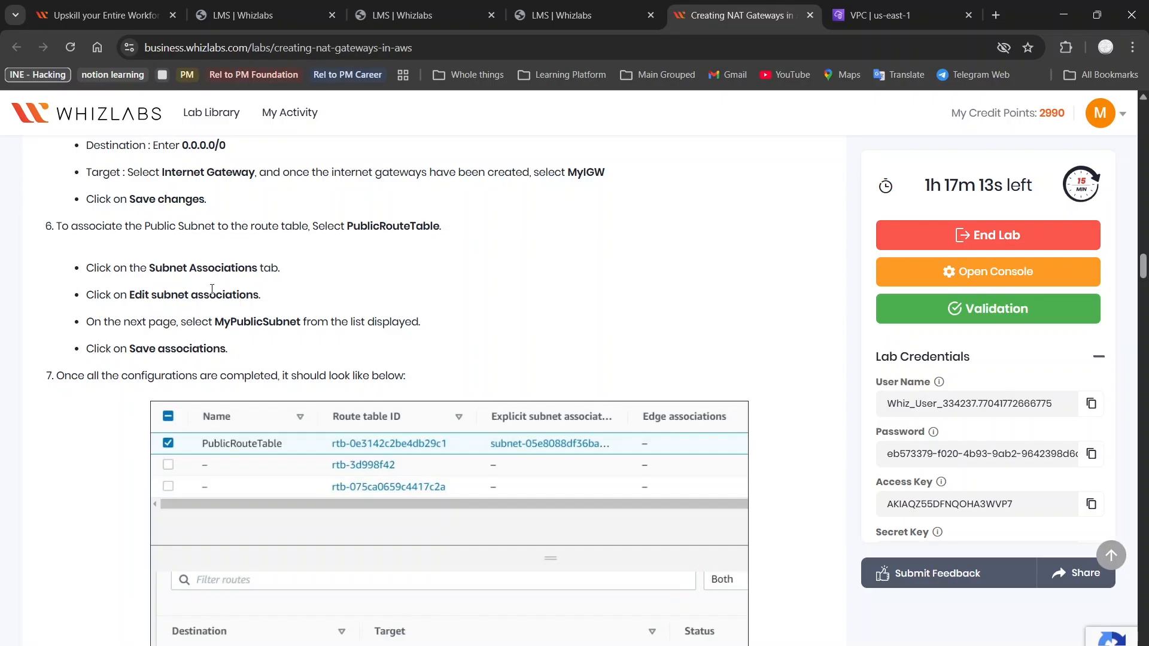
{"action": "scroll", "coordinate": [211, 289], "scroll_direction": "down", "scroll_amount": 1}
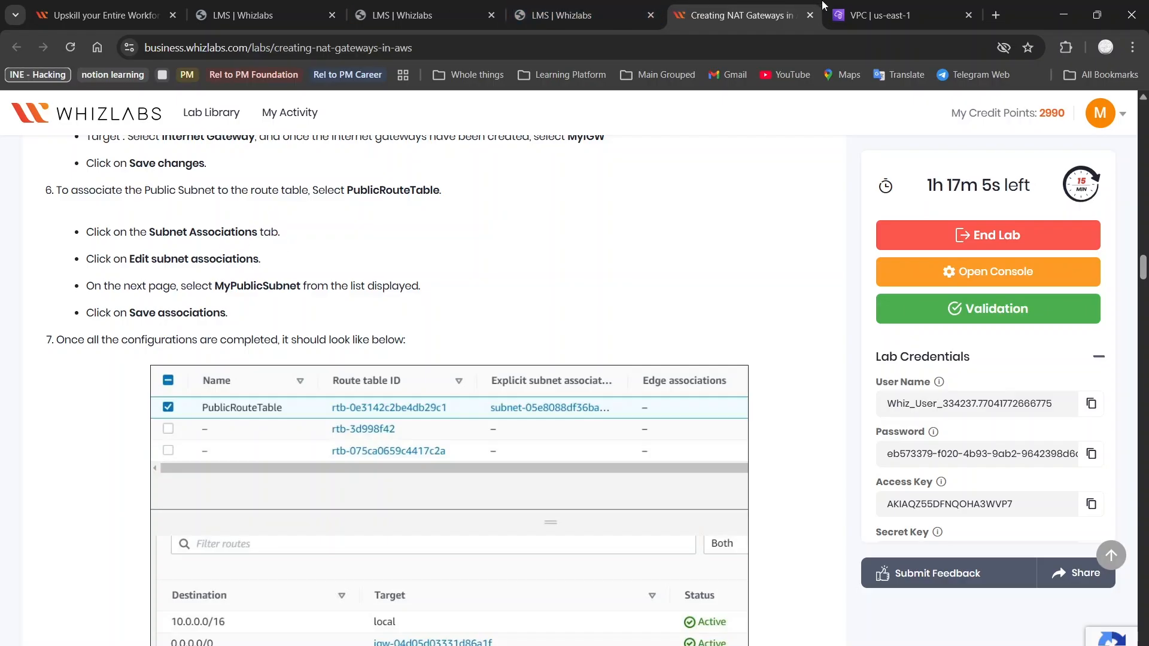
{"action": "mouse_move", "coordinate": [853, 5]}
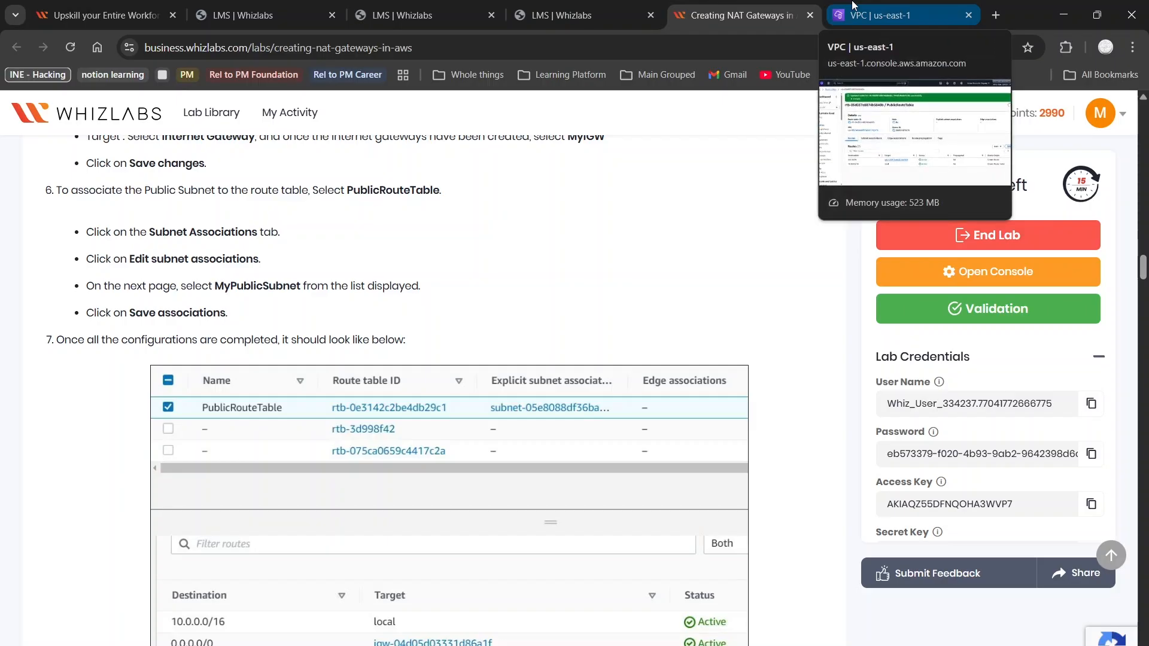
{"action": "left_click", "coordinate": [854, 5]}
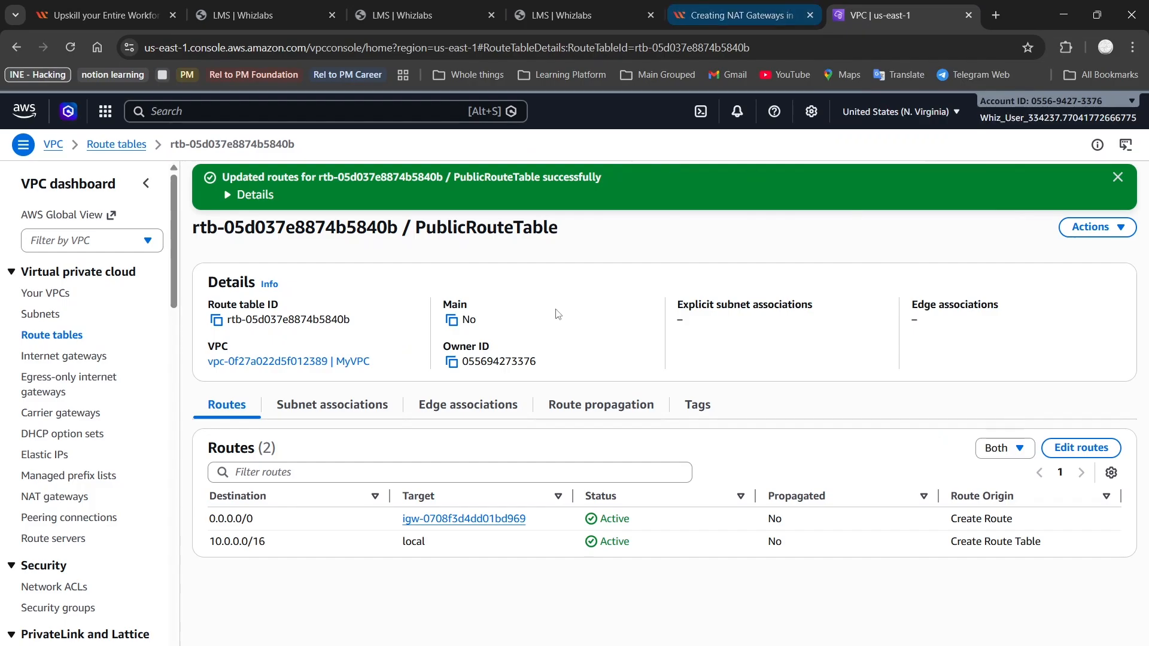
Open Edit subnet associations for the route table and read the next lab step
{"action": "left_click", "coordinate": [345, 412]}
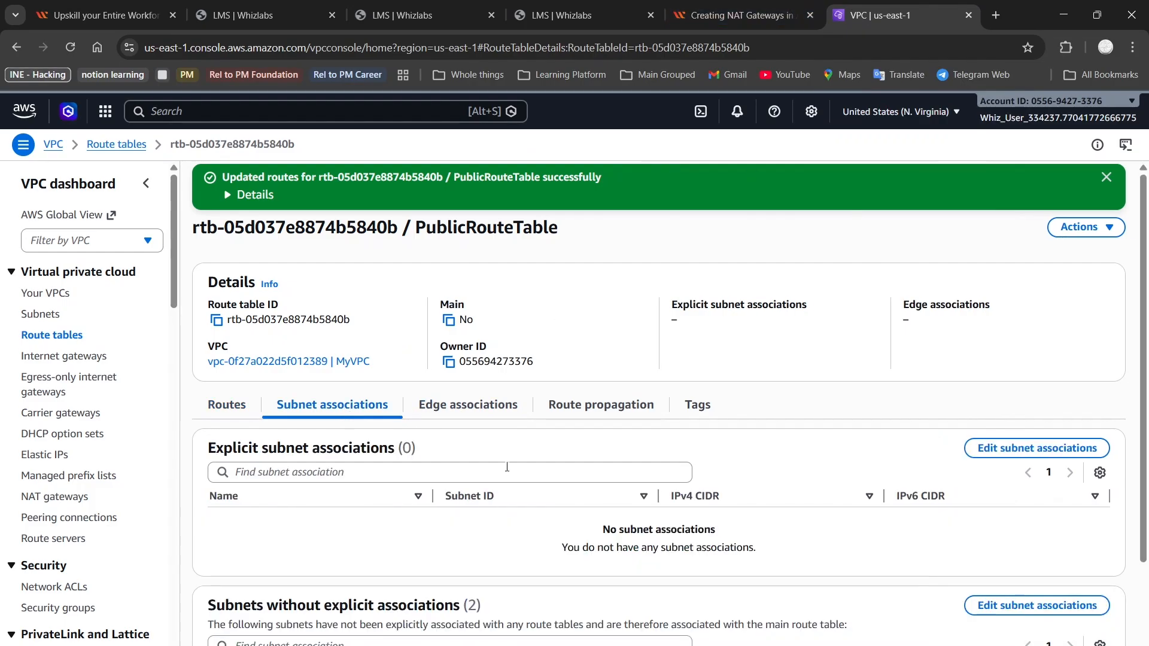
{"action": "left_click", "coordinate": [1049, 456]}
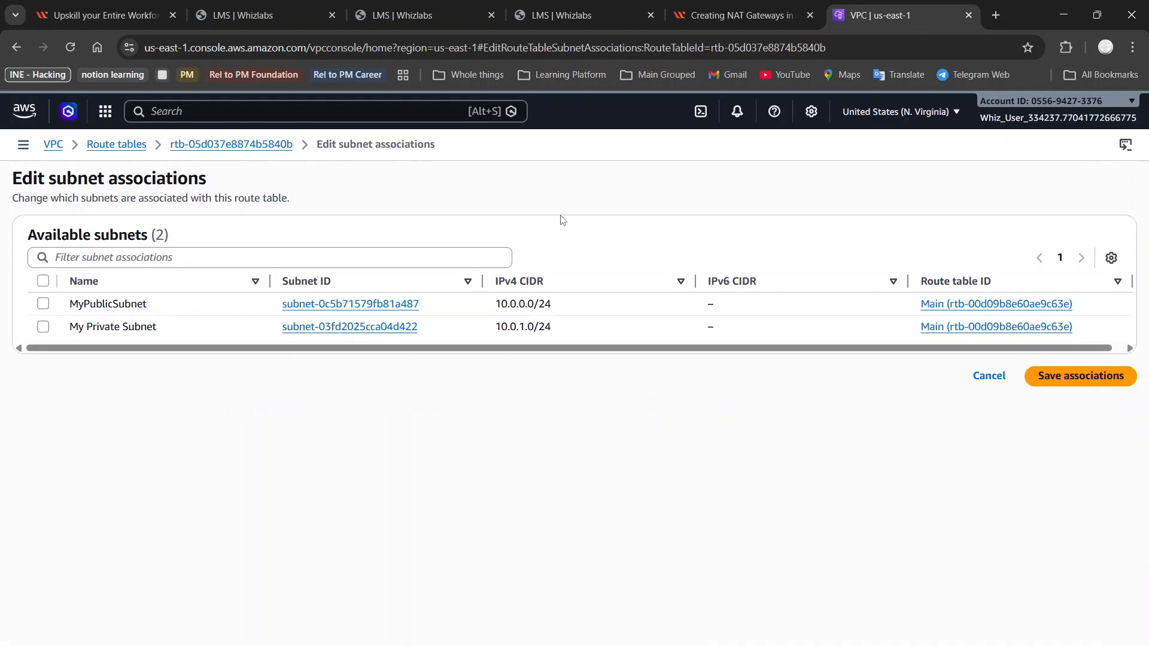
{"action": "left_click", "coordinate": [748, 5]}
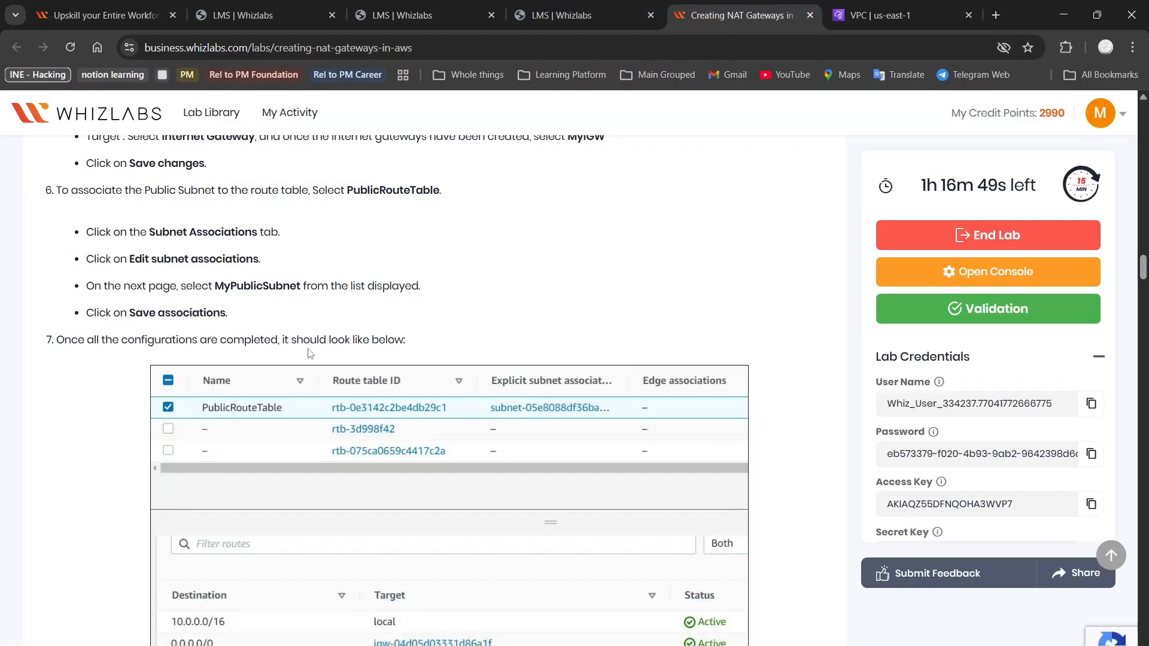
{"action": "scroll", "coordinate": [160, 292], "scroll_direction": "down", "scroll_amount": 1}
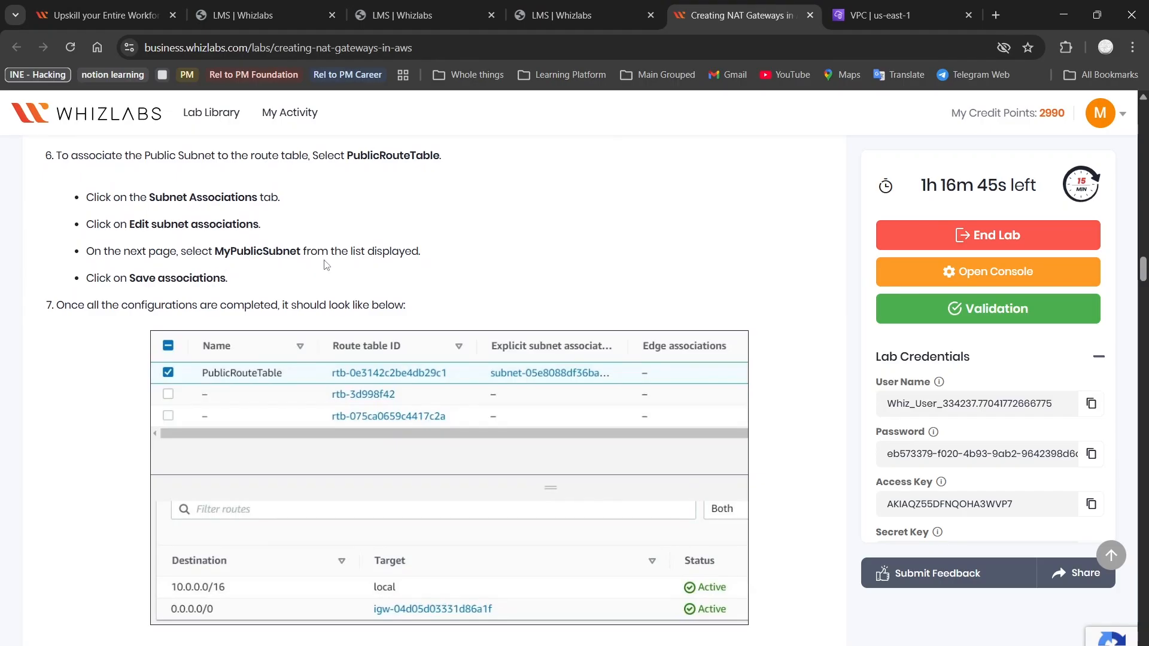
{"action": "scroll", "coordinate": [300, 257], "scroll_direction": "down", "scroll_amount": 1}
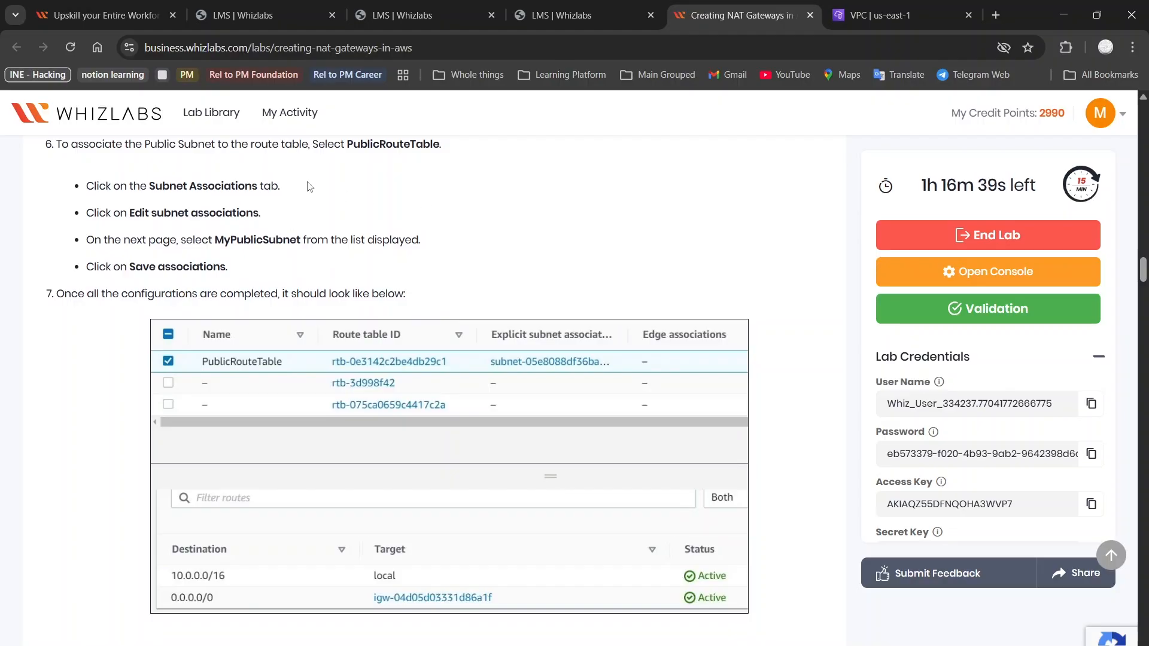
{"action": "scroll", "coordinate": [297, 271], "scroll_direction": "down", "scroll_amount": 2}
{"action": "scroll", "coordinate": [298, 271], "scroll_direction": "down", "scroll_amount": 5}
{"action": "scroll", "coordinate": [298, 271], "scroll_direction": "up", "scroll_amount": 3}
{"action": "scroll", "coordinate": [297, 271], "scroll_direction": "up", "scroll_amount": 7}
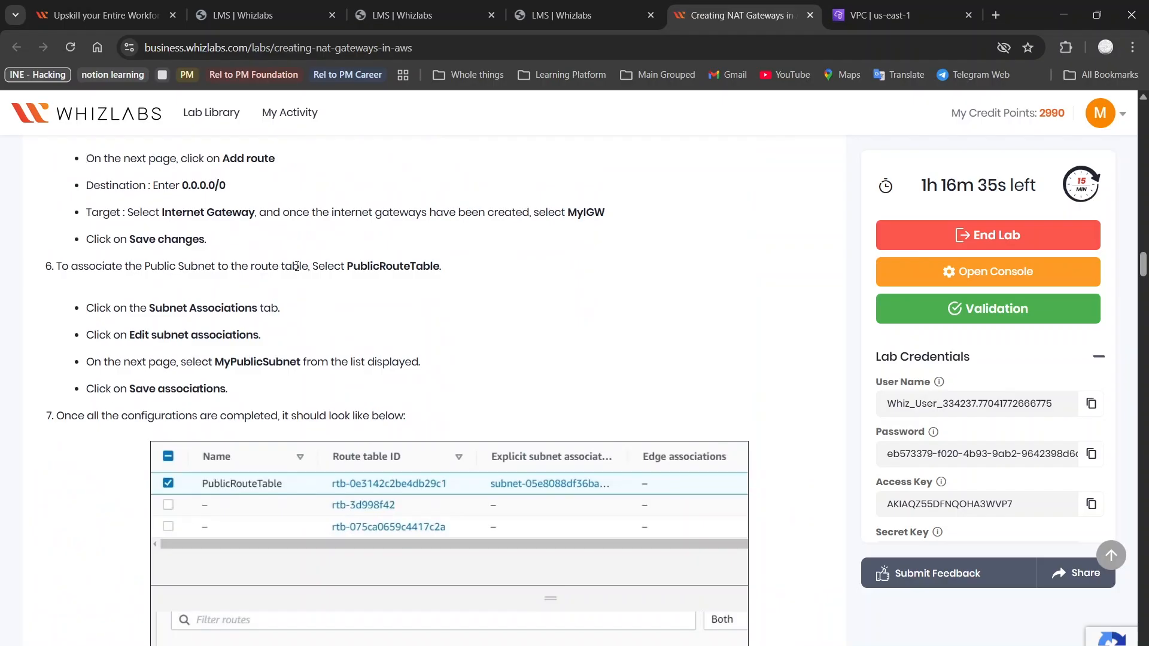
Tick MyPublicSubnet for association, then return to the lab guide
{"action": "left_click", "coordinate": [960, 9]}
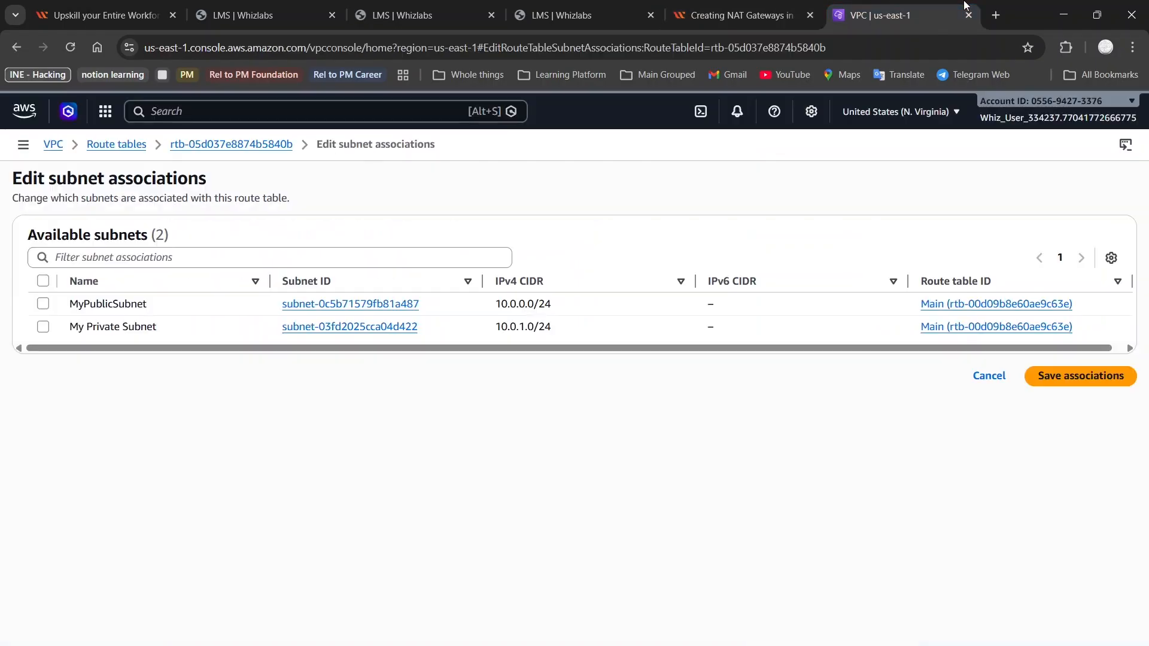
{"action": "left_click", "coordinate": [43, 303]}
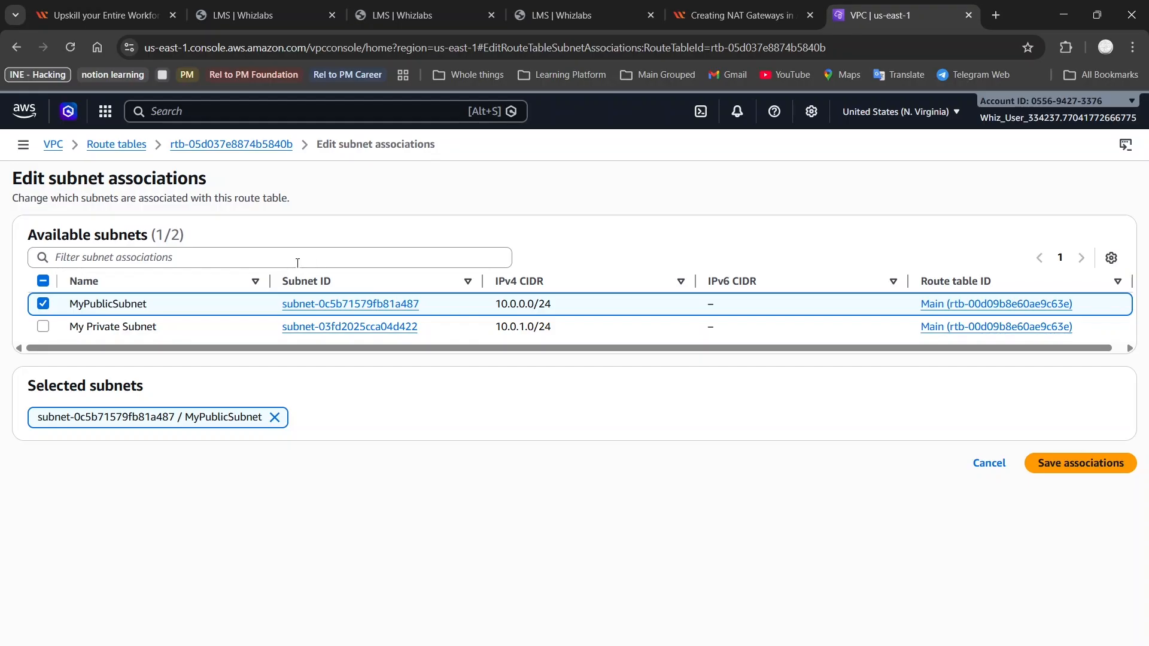
{"action": "left_click", "coordinate": [741, 15]}
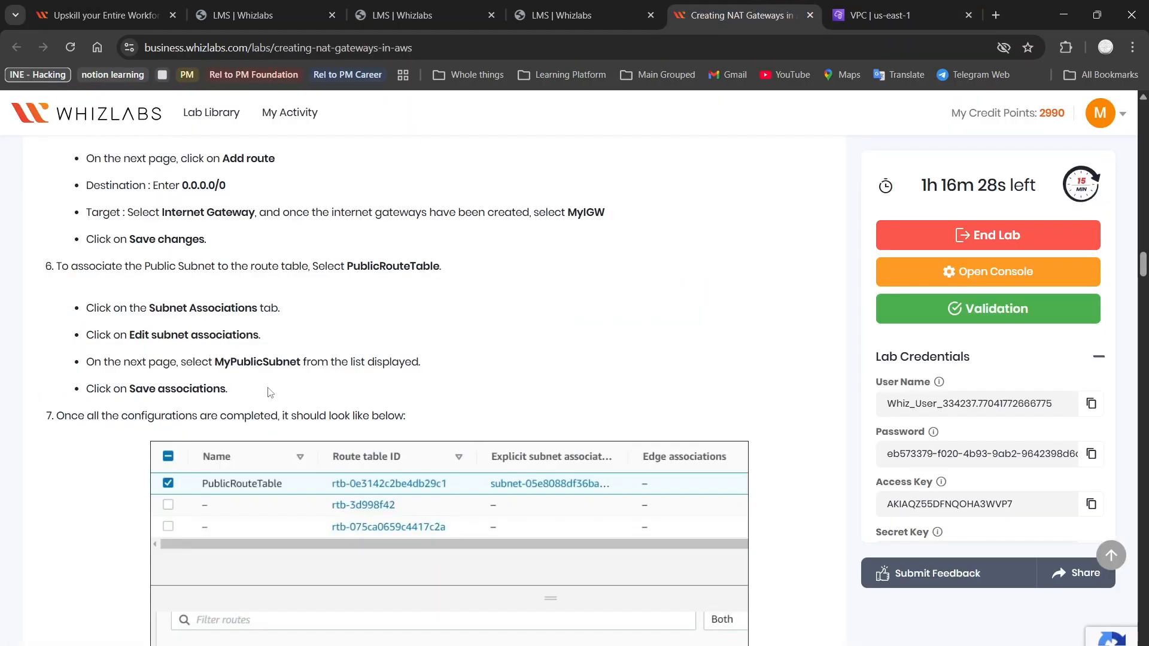
{"action": "scroll", "coordinate": [187, 378], "scroll_direction": "down", "scroll_amount": 1}
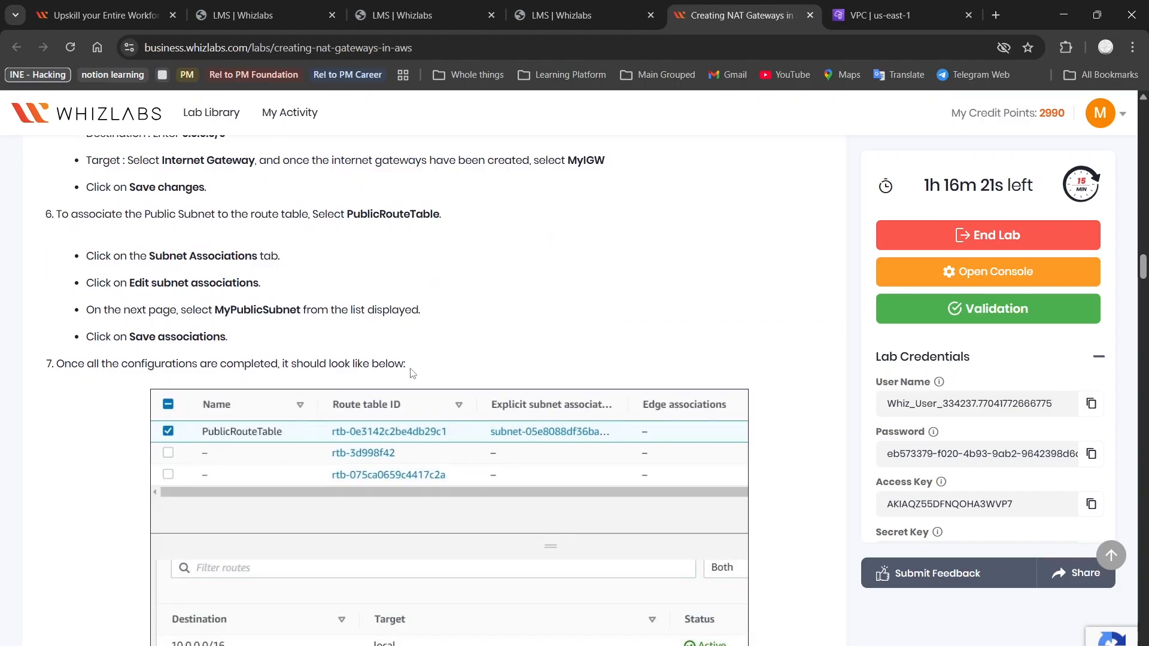
{"action": "scroll", "coordinate": [412, 374], "scroll_direction": "down", "scroll_amount": 1}
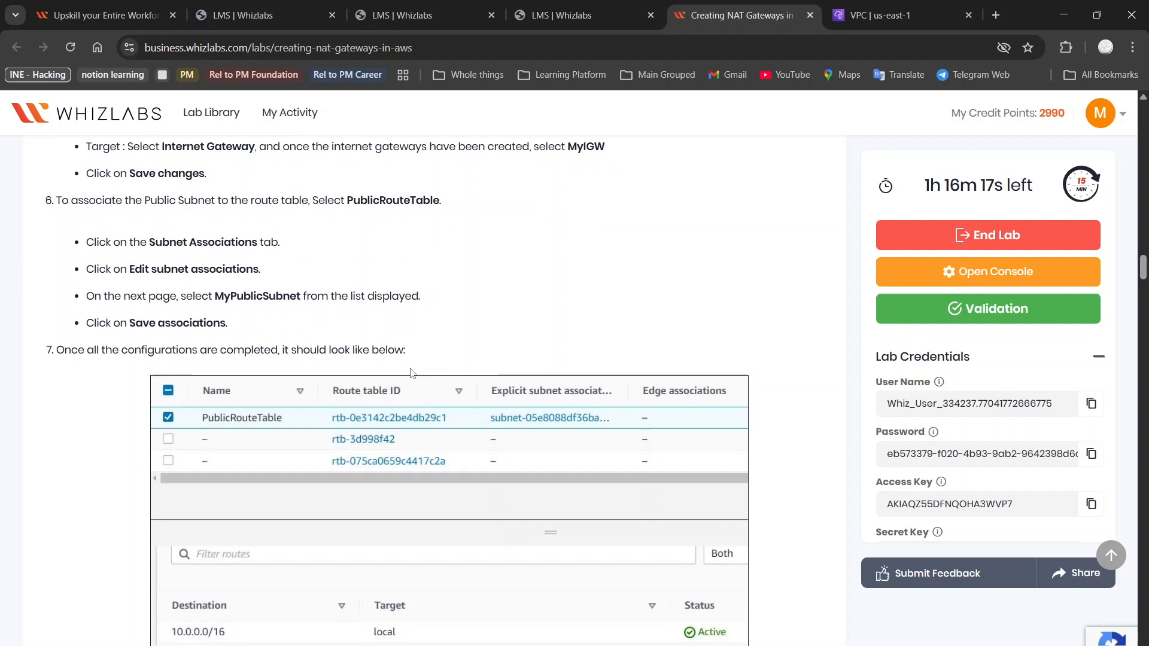
{"action": "scroll", "coordinate": [218, 271], "scroll_direction": "down", "scroll_amount": 1}
{"action": "scroll", "coordinate": [217, 271], "scroll_direction": "down", "scroll_amount": 10}
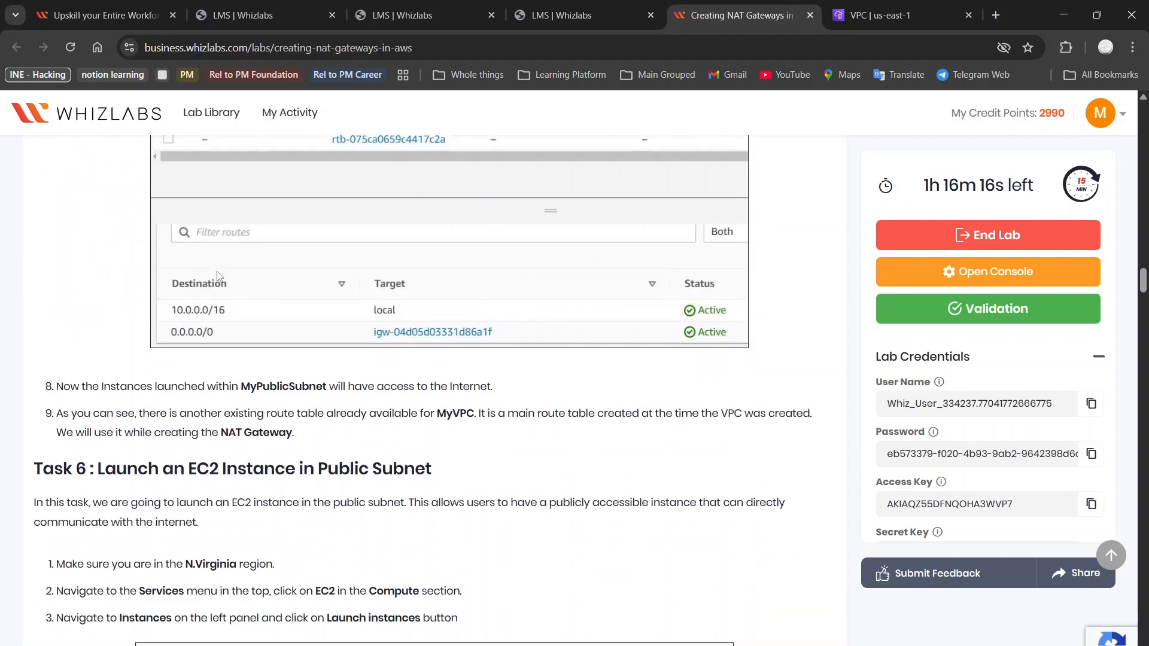
{"action": "scroll", "coordinate": [218, 271], "scroll_direction": "down", "scroll_amount": 6}
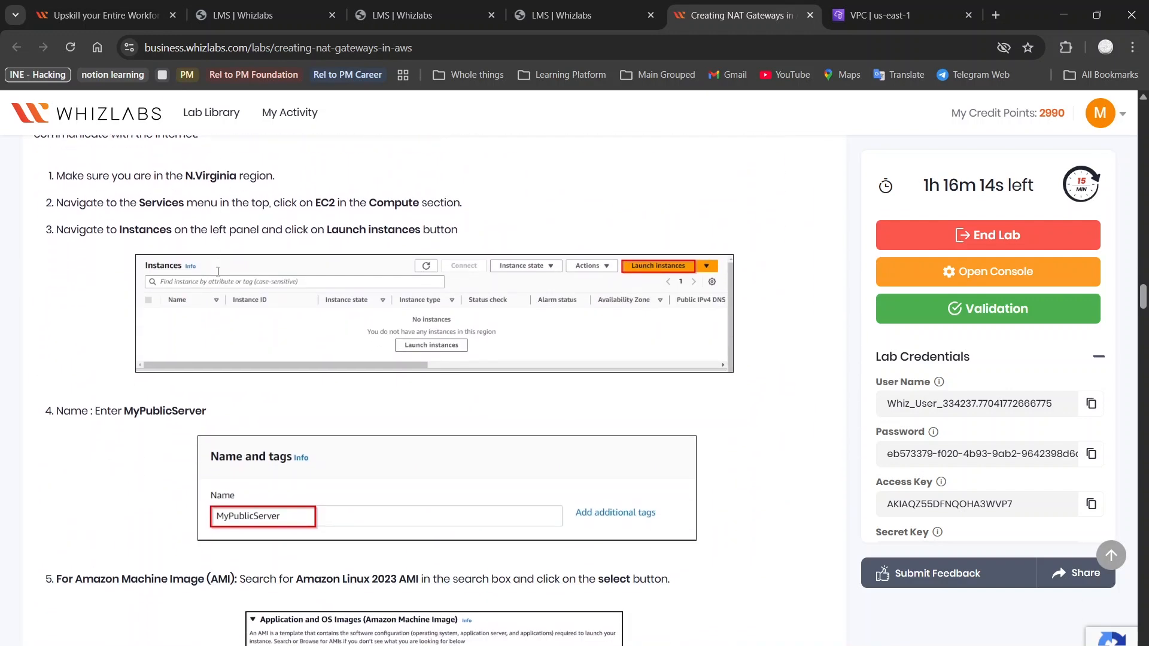
{"action": "scroll", "coordinate": [218, 275], "scroll_direction": "down", "scroll_amount": 16}
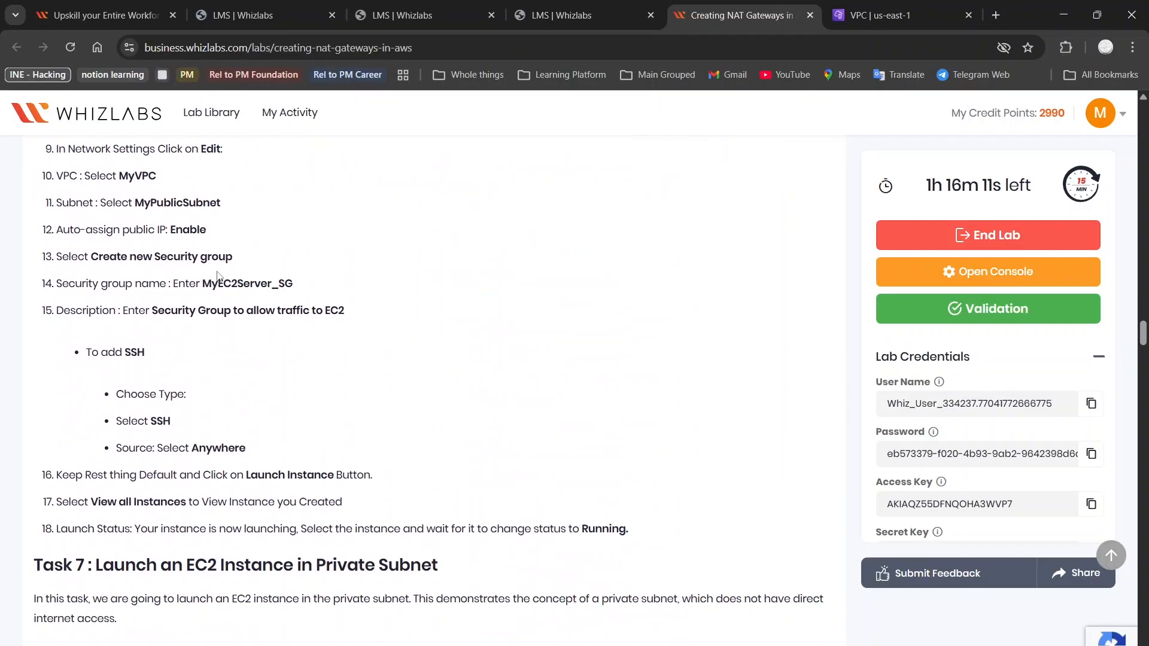
{"action": "scroll", "coordinate": [219, 276], "scroll_direction": "down", "scroll_amount": 20}
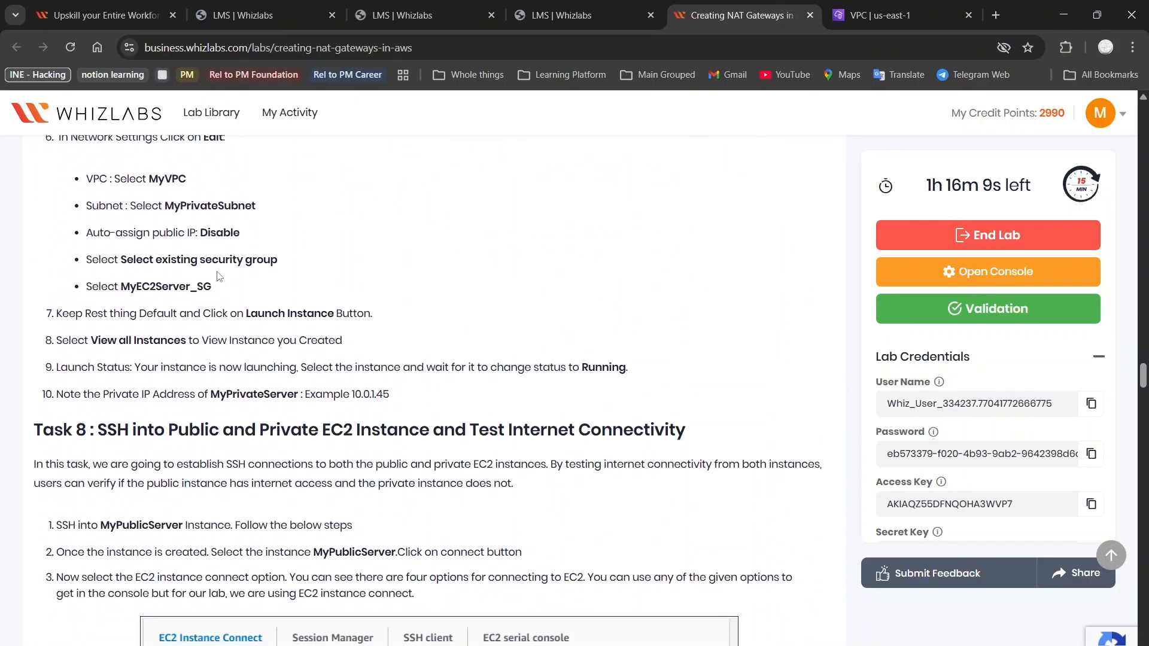
{"action": "scroll", "coordinate": [218, 276], "scroll_direction": "down", "scroll_amount": 9}
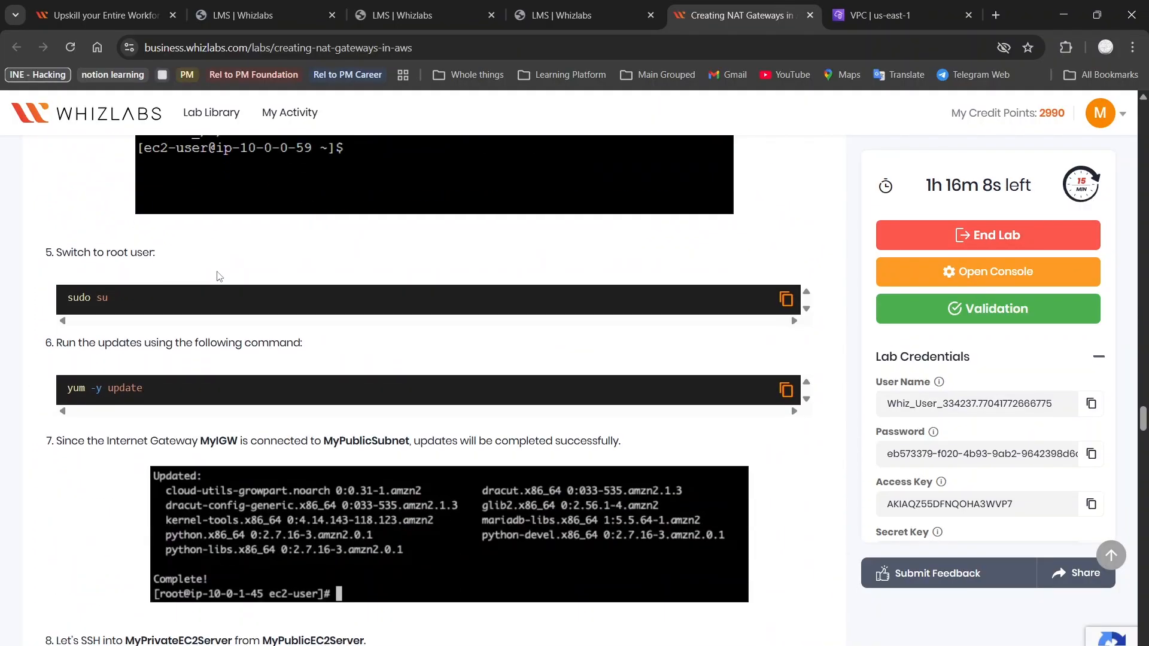
{"action": "scroll", "coordinate": [218, 276], "scroll_direction": "up", "scroll_amount": 20}
{"action": "scroll", "coordinate": [218, 276], "scroll_direction": "down", "scroll_amount": 2}
{"action": "scroll", "coordinate": [218, 276], "scroll_direction": "up", "scroll_amount": 20}
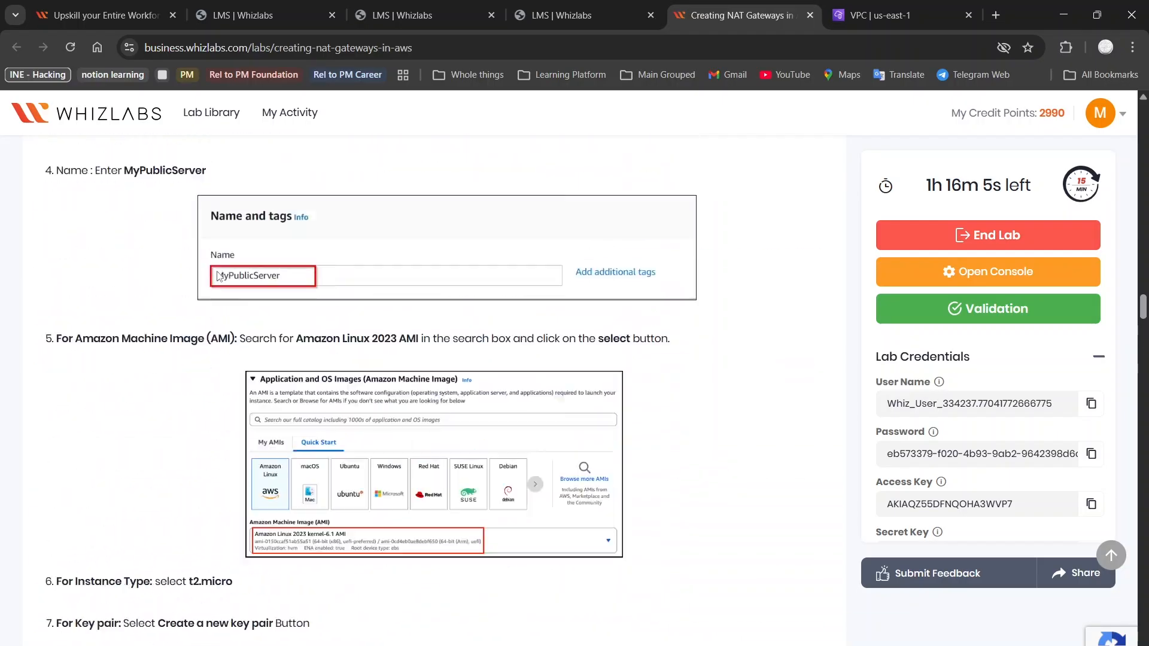
{"action": "scroll", "coordinate": [219, 276], "scroll_direction": "up", "scroll_amount": 8}
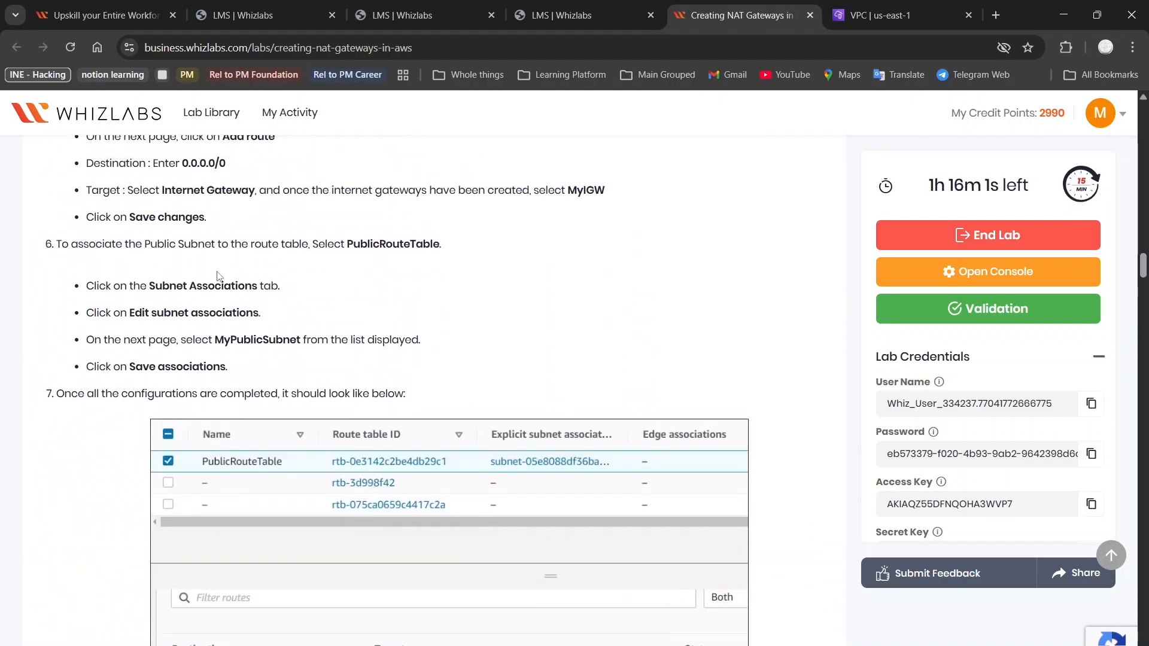
Save the MyPublicSubnet association and view PublicRouteTable's Subnet associations tab
{"action": "left_click", "coordinate": [892, 15]}
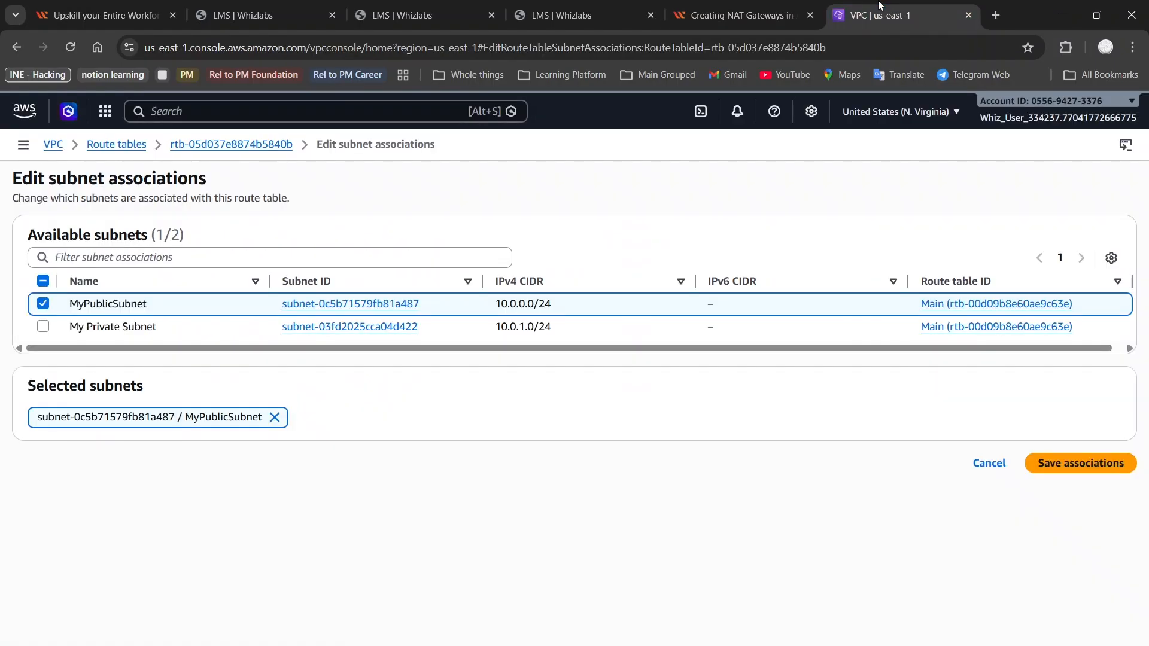
{"action": "left_click", "coordinate": [1059, 463]}
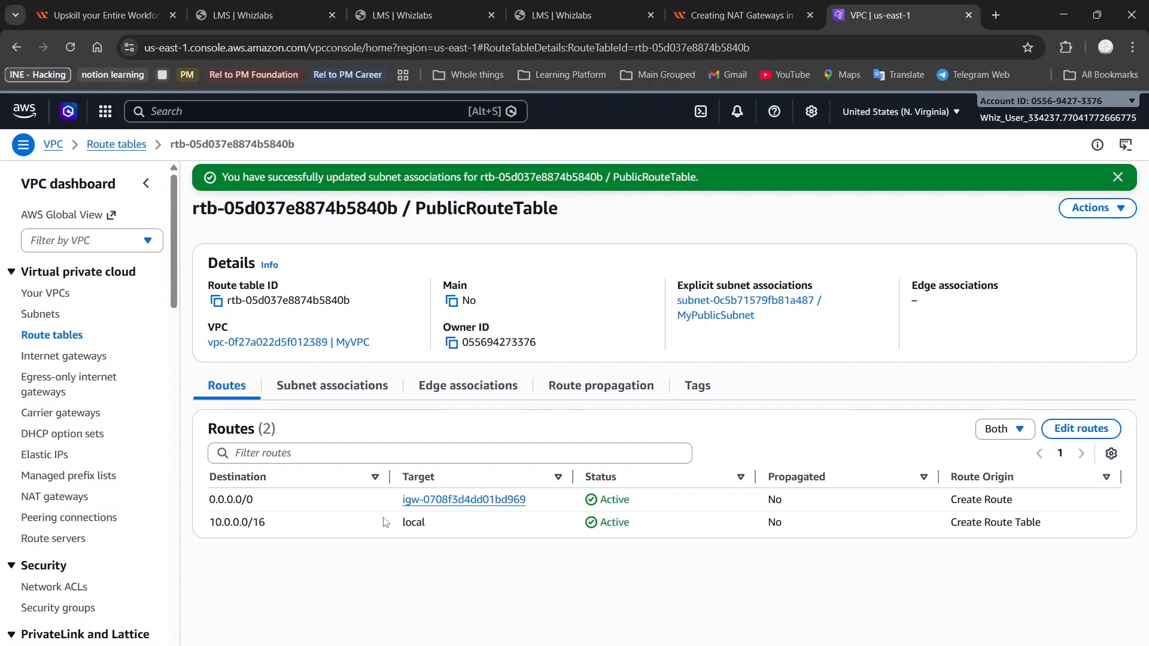
{"action": "left_click", "coordinate": [333, 392]}
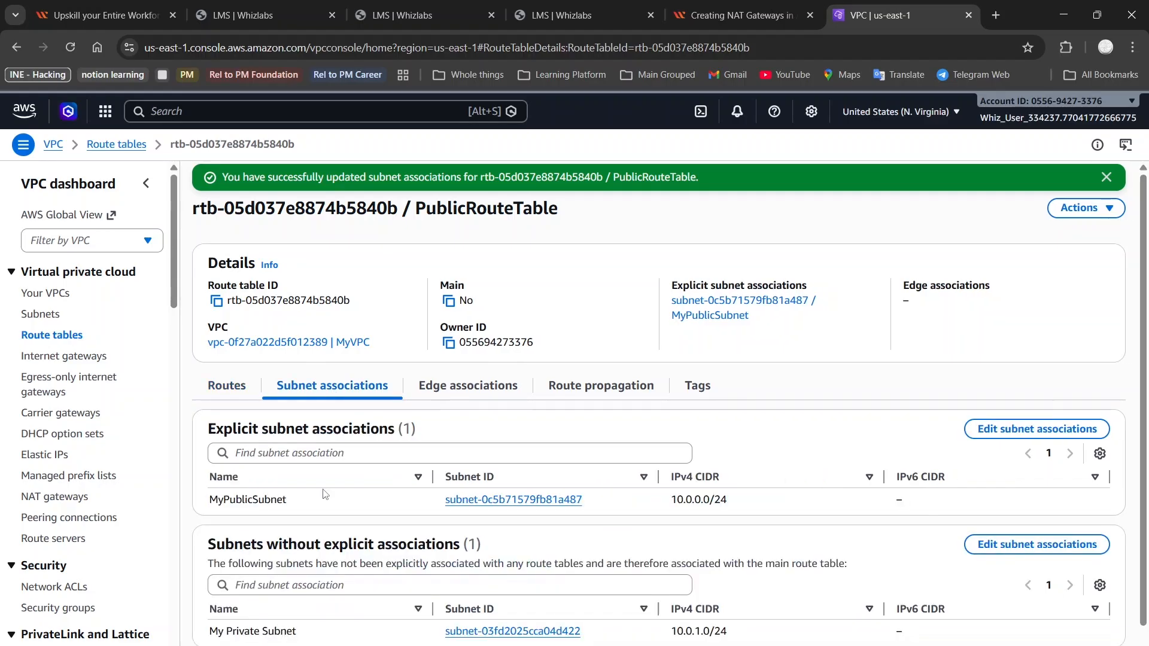
{"action": "scroll", "coordinate": [325, 494], "scroll_direction": "down", "scroll_amount": 1}
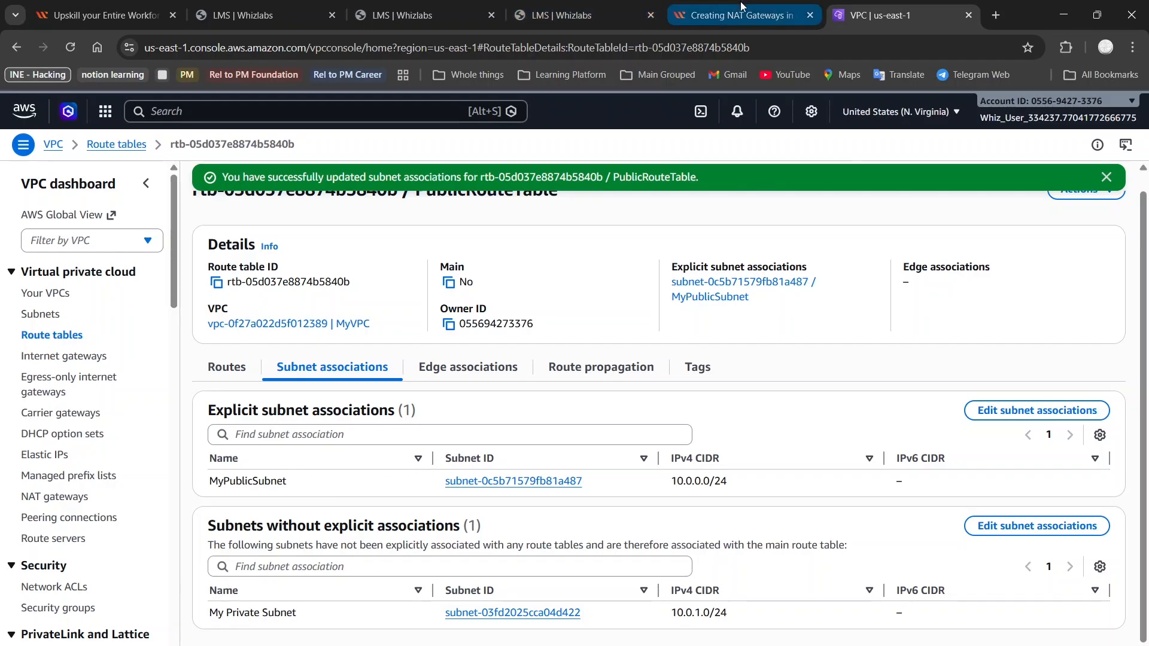
Switch to the Creating NAT Gateways lab guide and scroll down to Task 6, launching an EC2 instance
{"action": "left_click", "coordinate": [576, 5]}
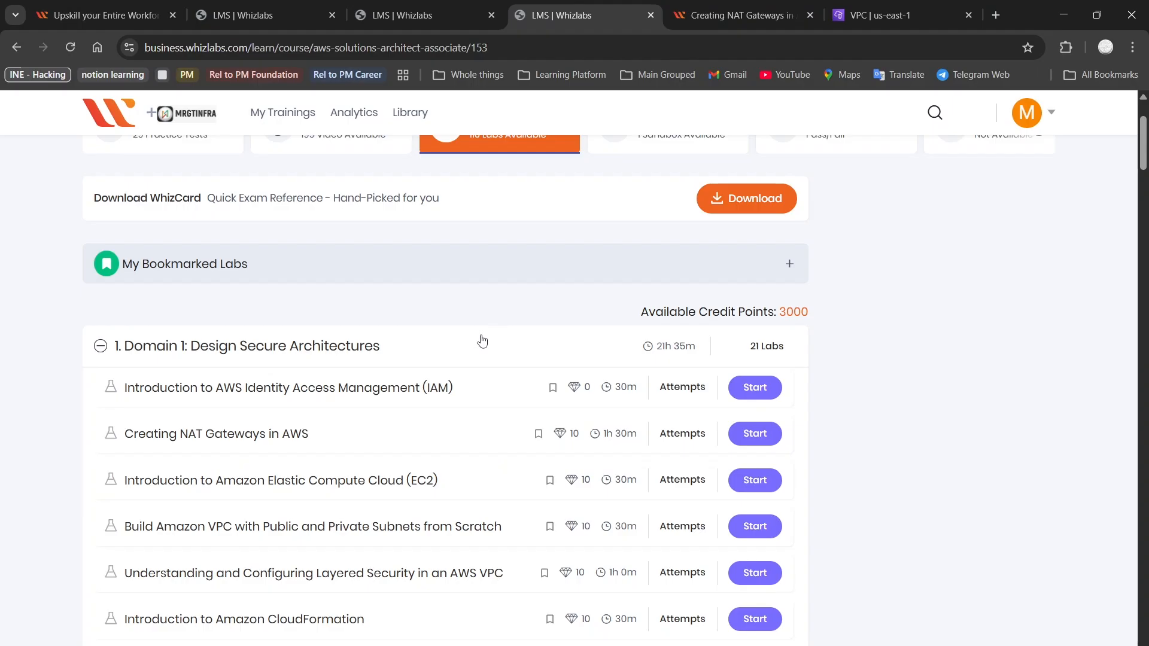
{"action": "left_click", "coordinate": [774, 5]}
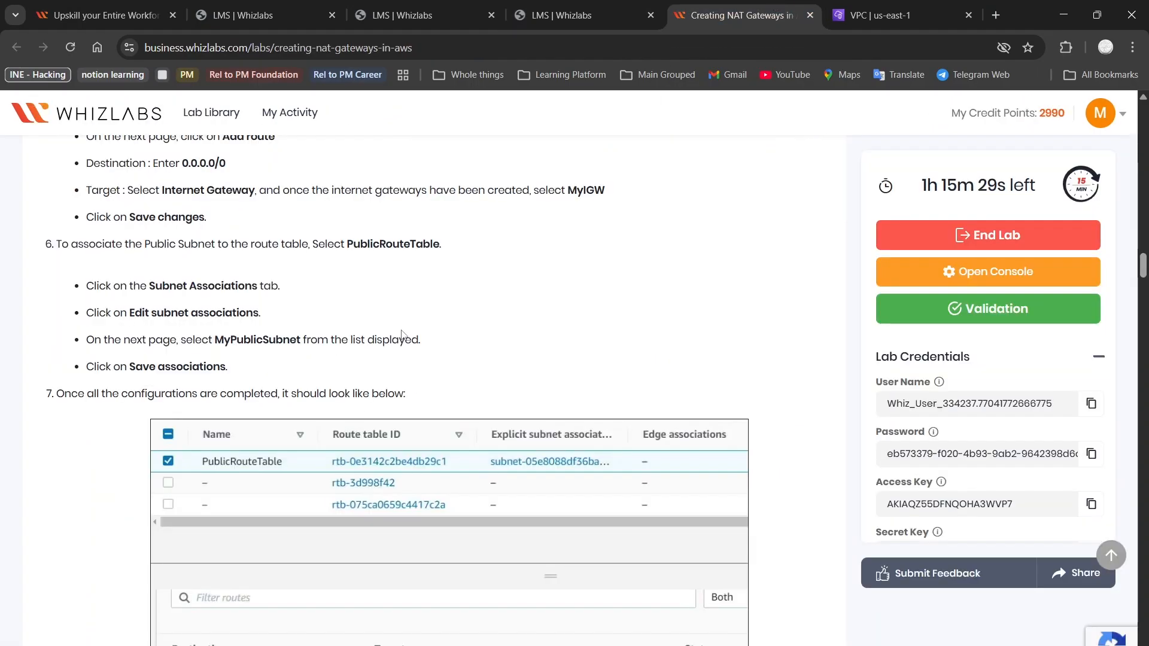
{"action": "scroll", "coordinate": [345, 434], "scroll_direction": "down", "scroll_amount": 2}
{"action": "scroll", "coordinate": [346, 434], "scroll_direction": "down", "scroll_amount": 2}
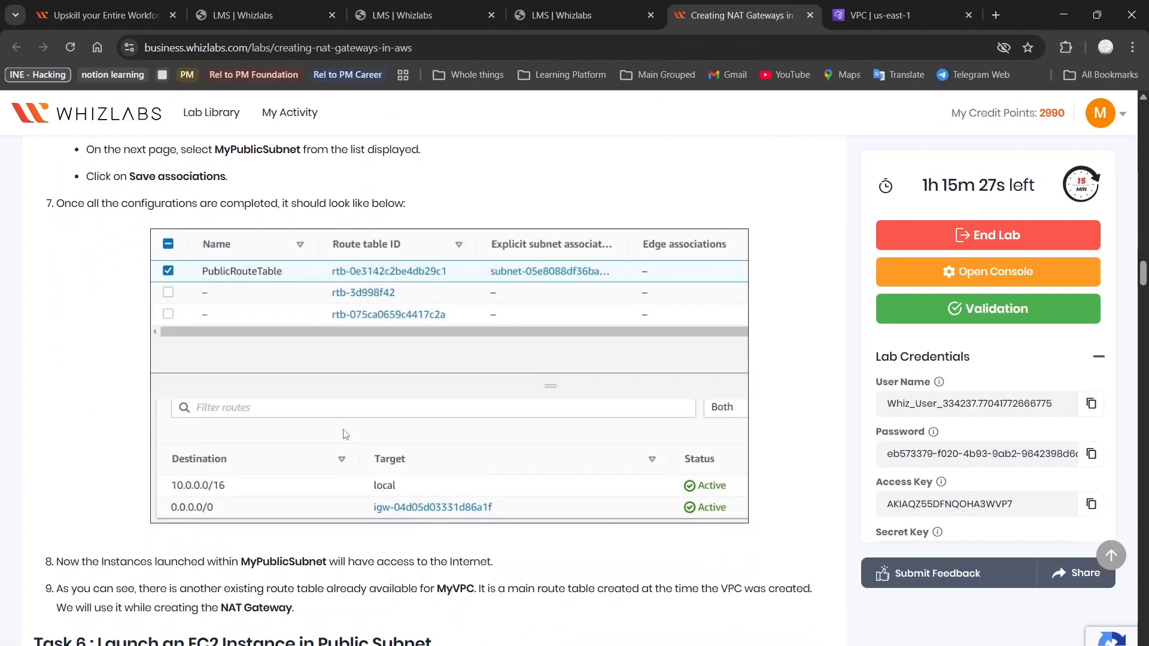
{"action": "scroll", "coordinate": [345, 434], "scroll_direction": "down", "scroll_amount": 4}
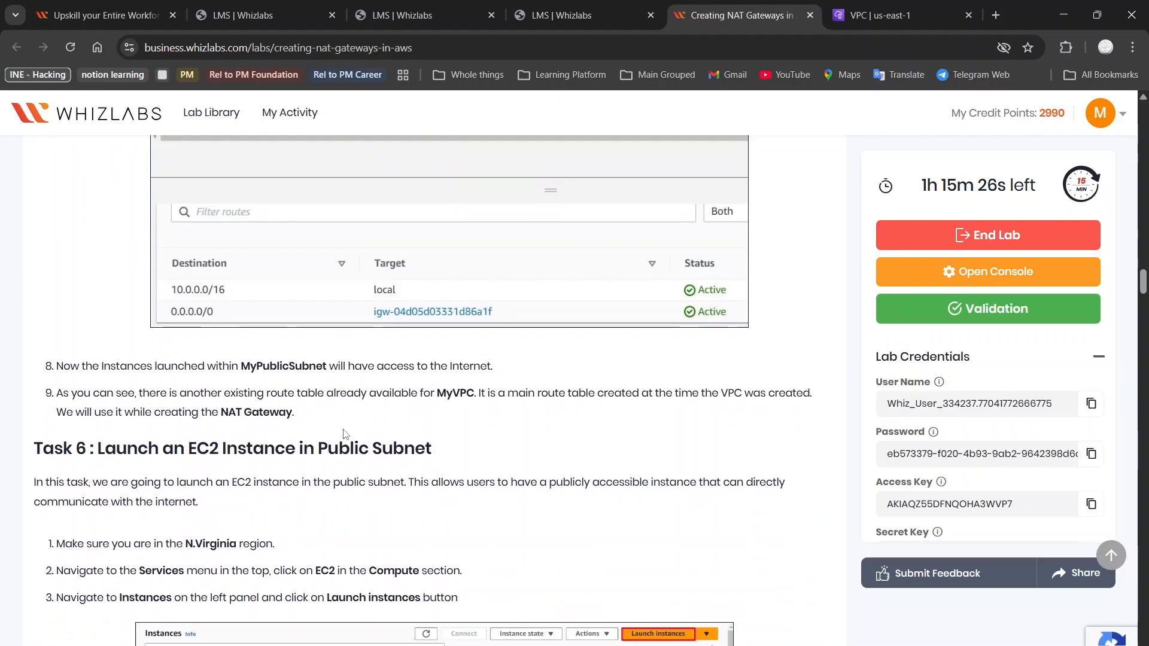
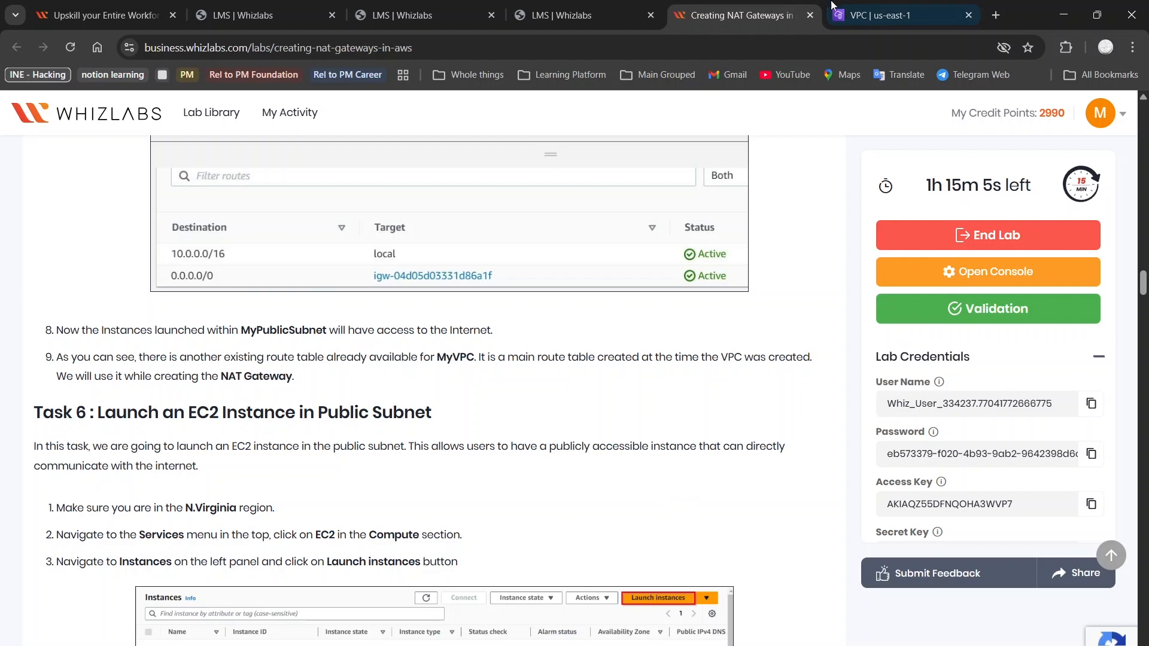
Read the lab guide's Task 6 EC2 launch instructions, then return to the PublicRouteTable page
{"action": "left_click", "coordinate": [865, 6]}
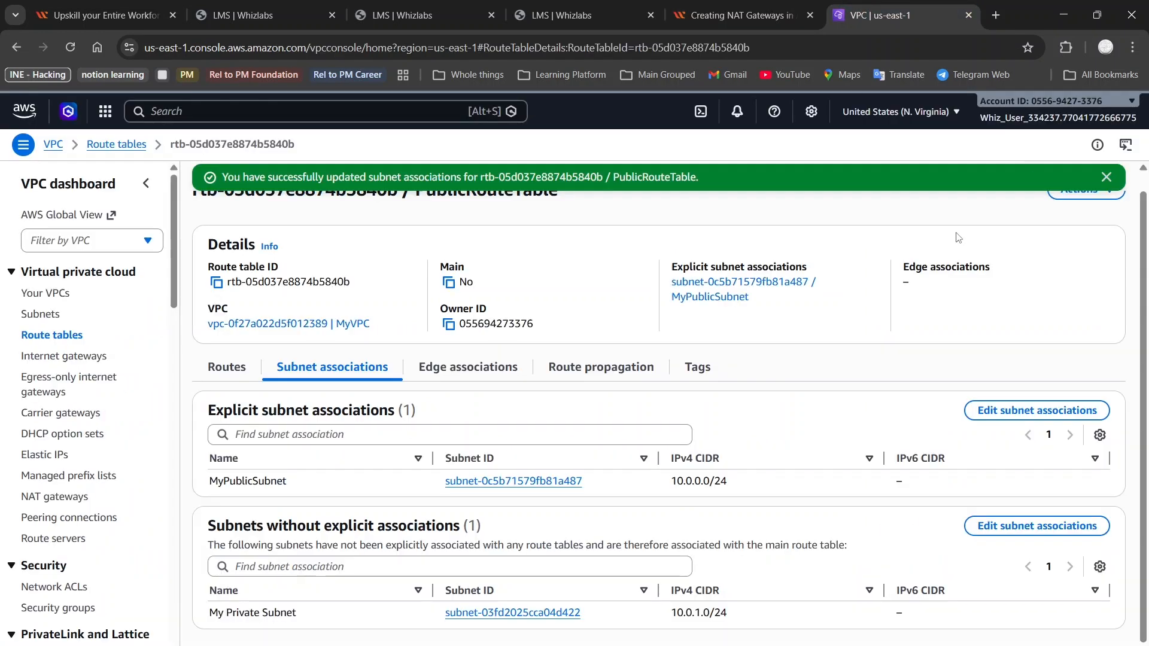
{"action": "scroll", "coordinate": [957, 237], "scroll_direction": "up", "scroll_amount": 1}
{"action": "scroll", "coordinate": [957, 237], "scroll_direction": "down", "scroll_amount": 1}
{"action": "left_click", "coordinate": [746, 8]}
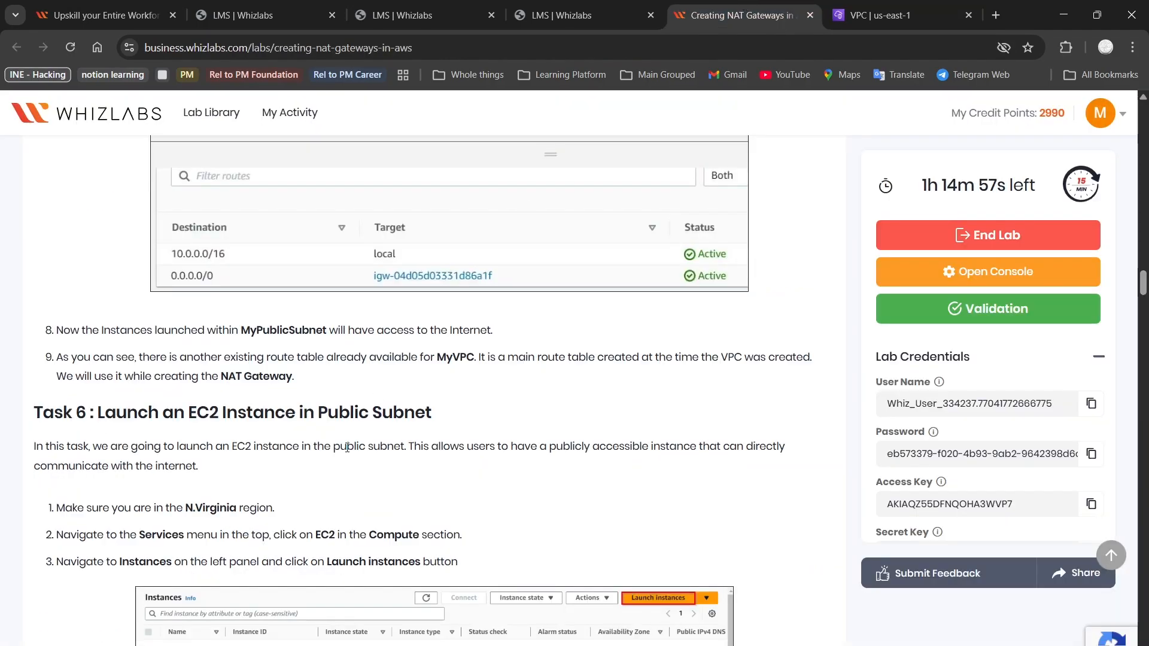
{"action": "scroll", "coordinate": [347, 448], "scroll_direction": "down", "scroll_amount": 2}
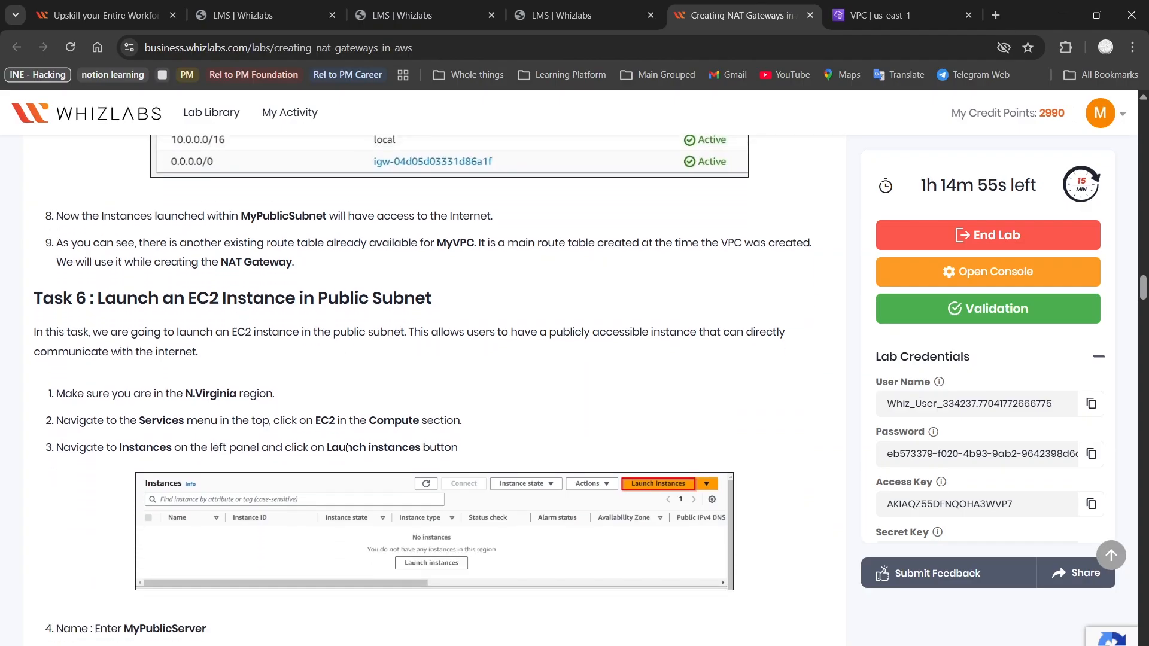
{"action": "scroll", "coordinate": [347, 452], "scroll_direction": "down", "scroll_amount": 1}
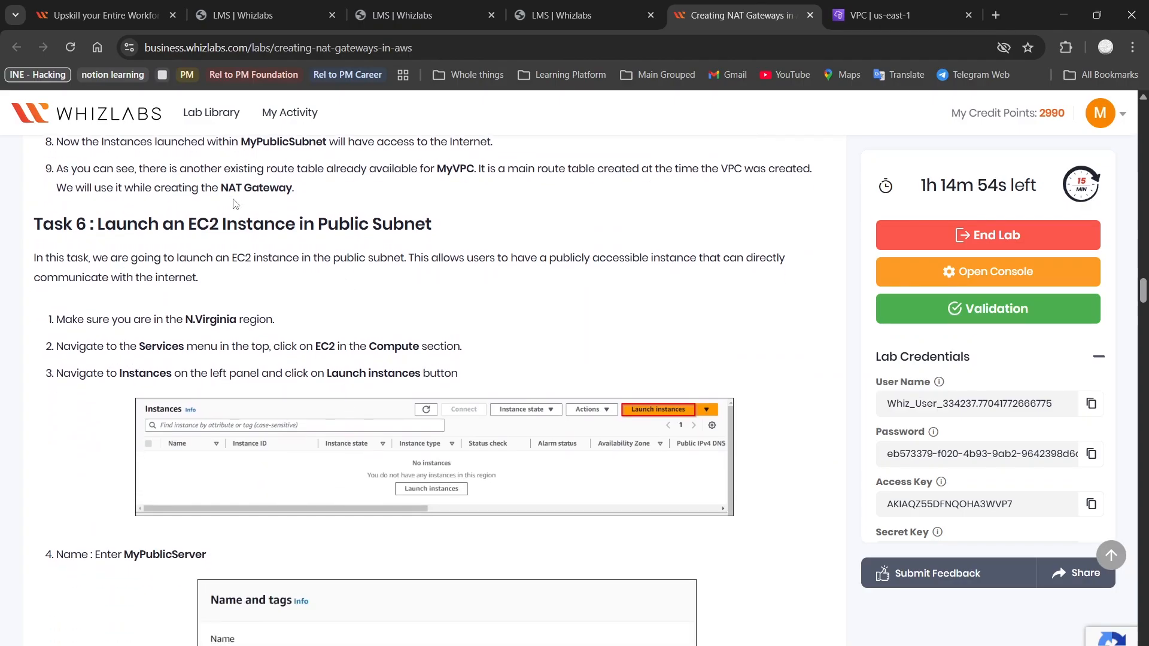
{"action": "left_click", "coordinate": [893, 6]}
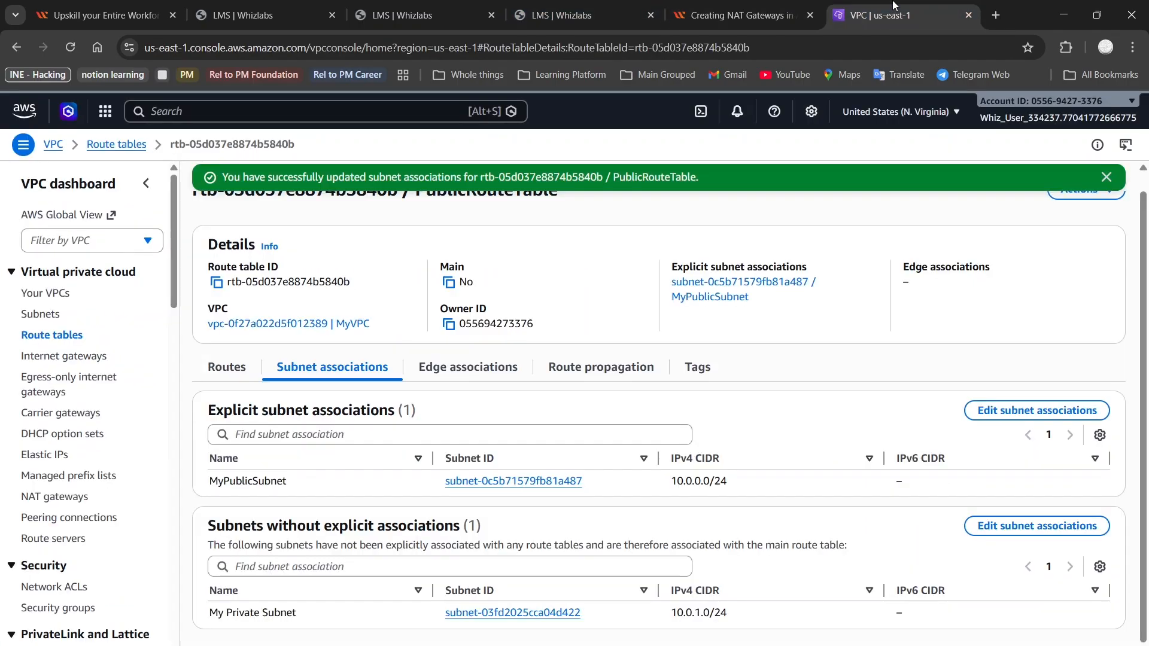
Search the console for ec2 and open the EC2 Dashboard, then check the lab guide
{"action": "left_click", "coordinate": [223, 110]}
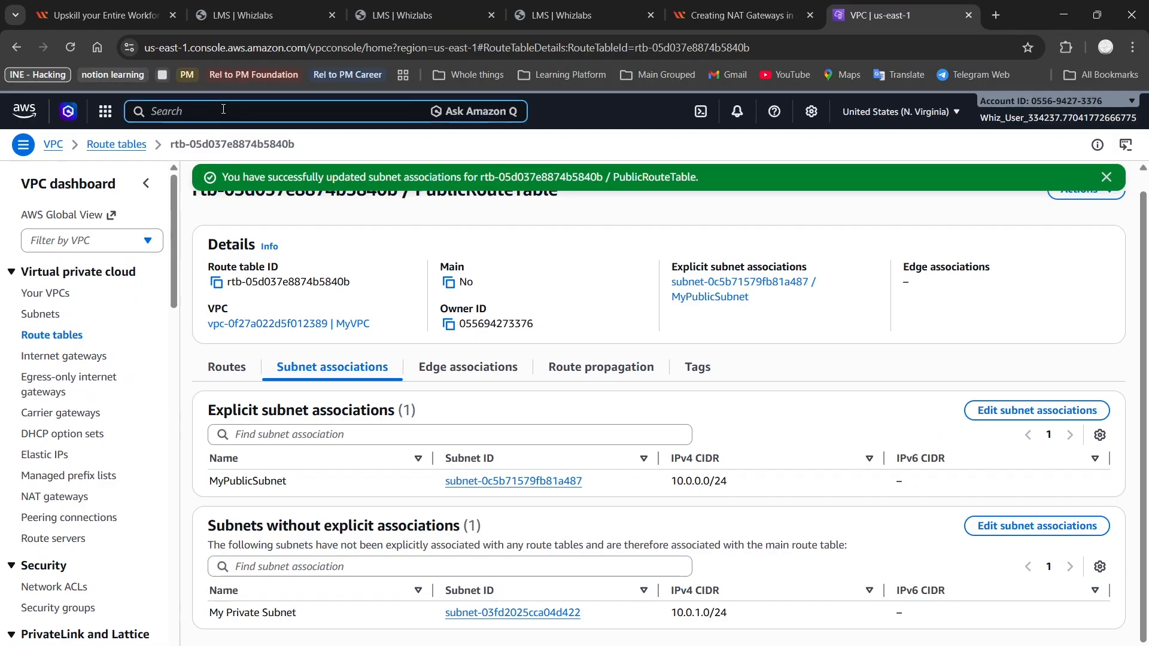
{"action": "type", "text": "ec2"}
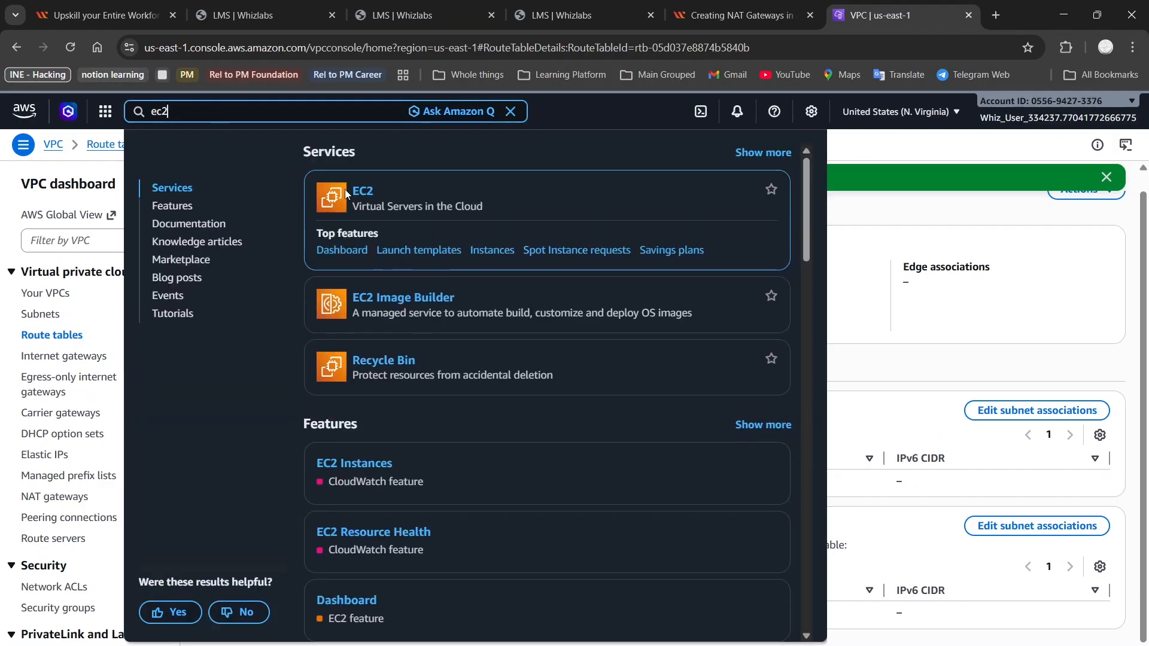
{"action": "left_click", "coordinate": [351, 252]}
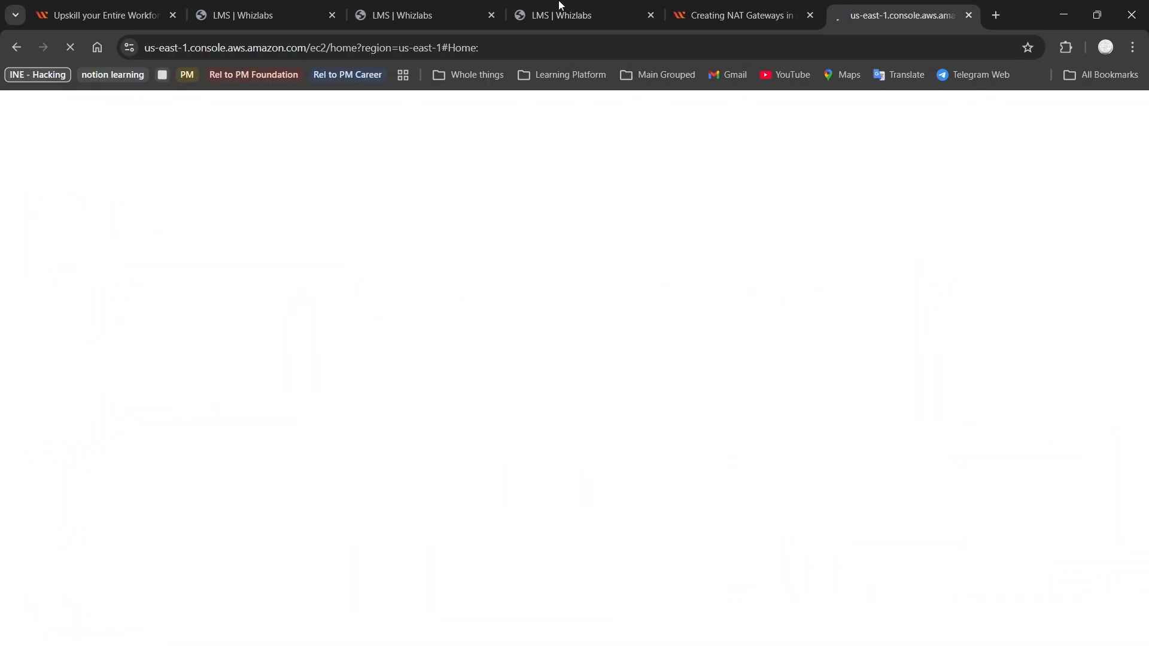
{"action": "left_click", "coordinate": [736, 9]}
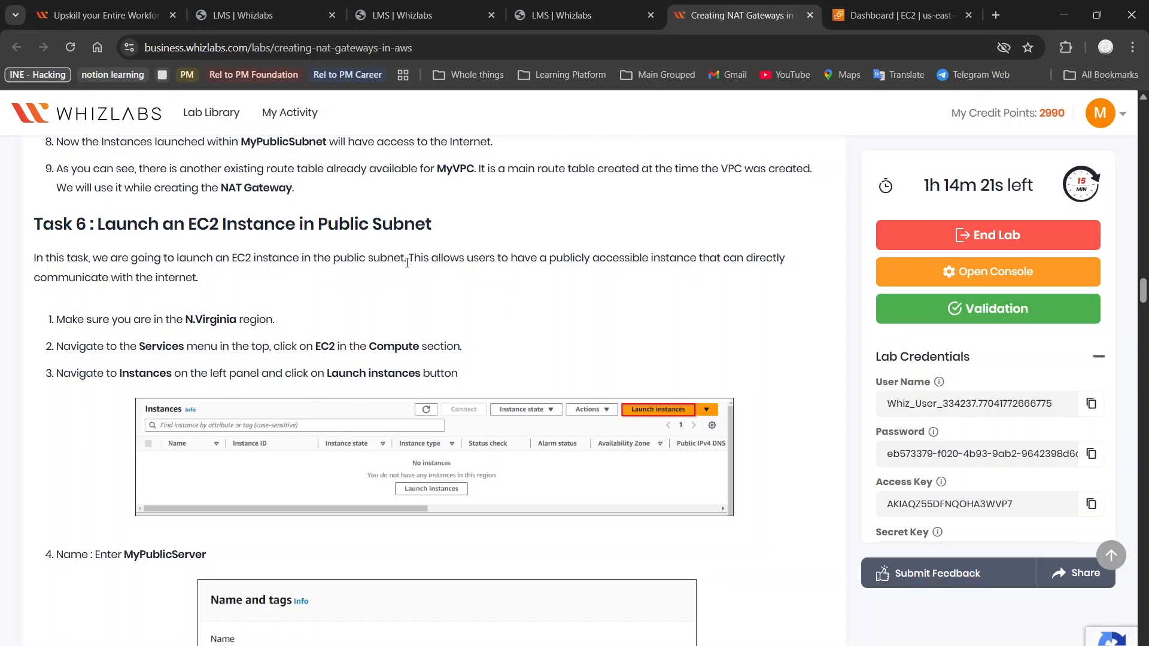
{"action": "scroll", "coordinate": [521, 278], "scroll_direction": "down", "scroll_amount": 2}
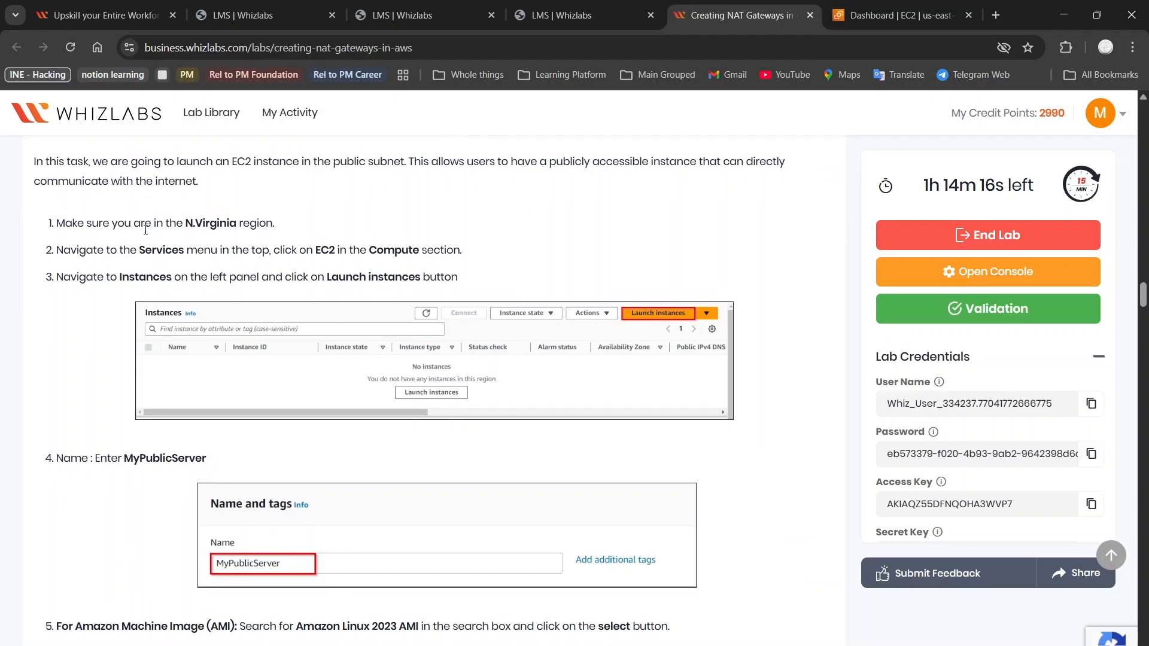
{"action": "scroll", "coordinate": [201, 217], "scroll_direction": "down", "scroll_amount": 1}
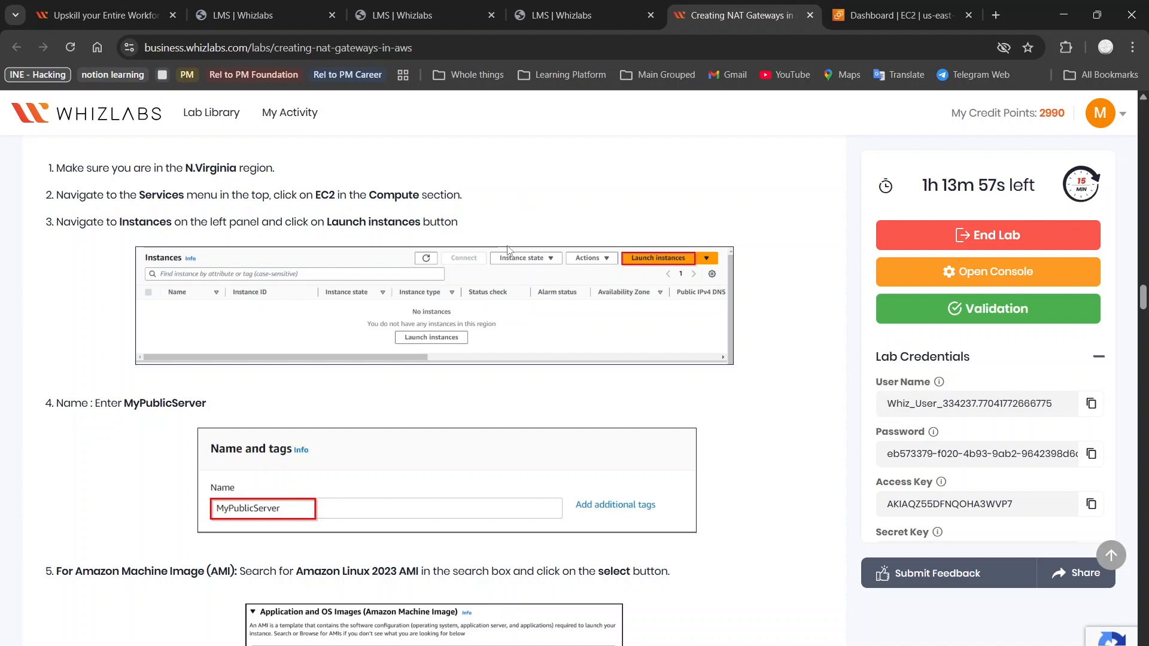
{"action": "scroll", "coordinate": [509, 250], "scroll_direction": "down", "scroll_amount": 2}
{"action": "scroll", "coordinate": [508, 250], "scroll_direction": "up", "scroll_amount": 1}
{"action": "scroll", "coordinate": [509, 250], "scroll_direction": "down", "scroll_amount": 3}
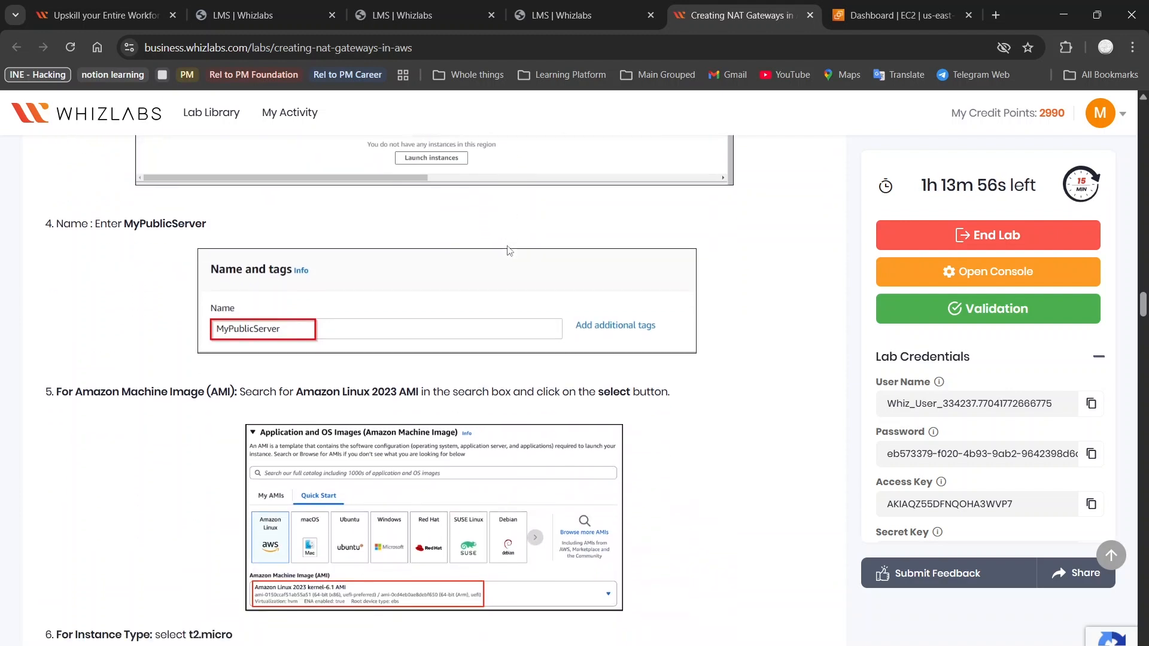
{"action": "scroll", "coordinate": [509, 250], "scroll_direction": "down", "scroll_amount": 3}
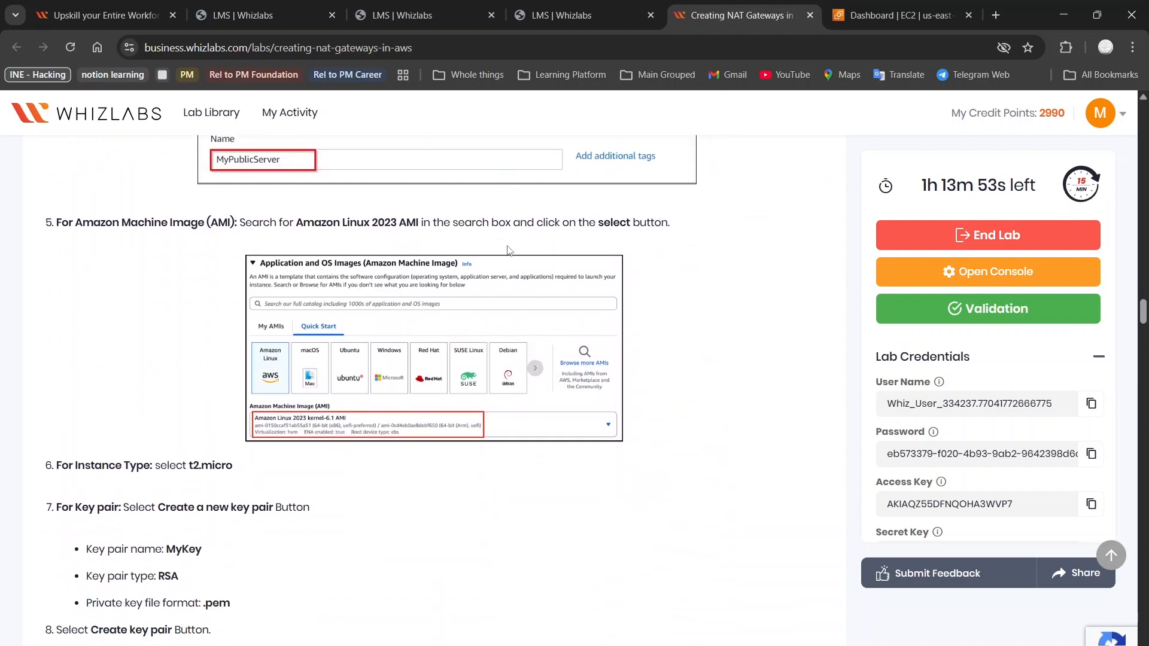
{"action": "scroll", "coordinate": [449, 223], "scroll_direction": "down", "scroll_amount": 6}
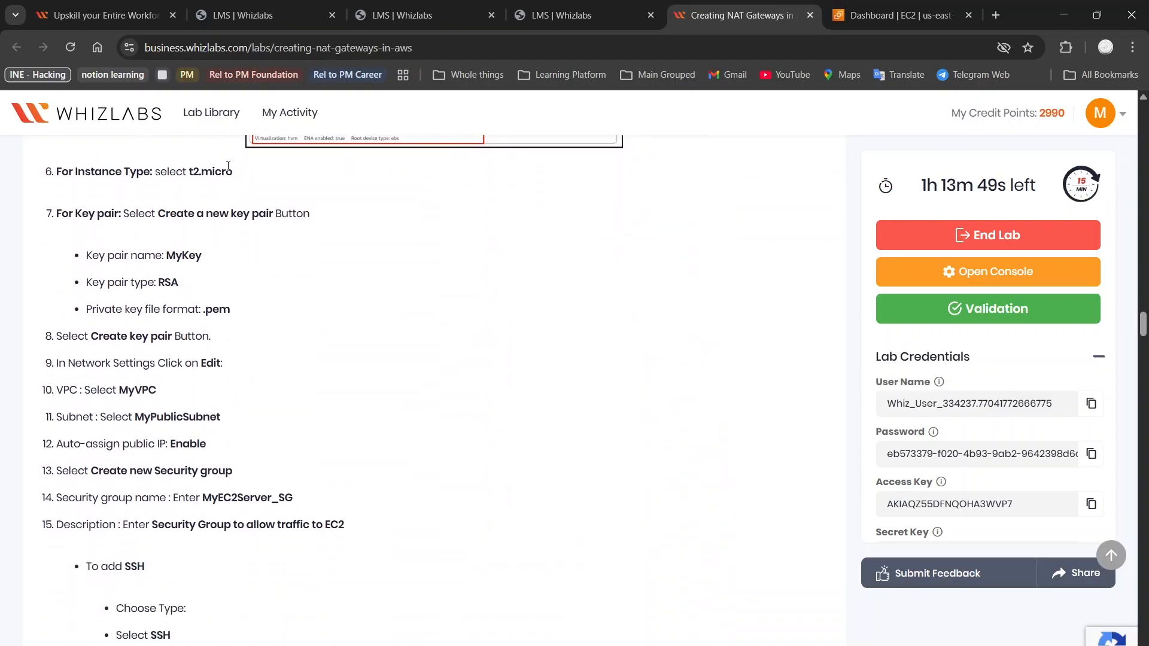
{"action": "scroll", "coordinate": [226, 173], "scroll_direction": "down", "scroll_amount": 1}
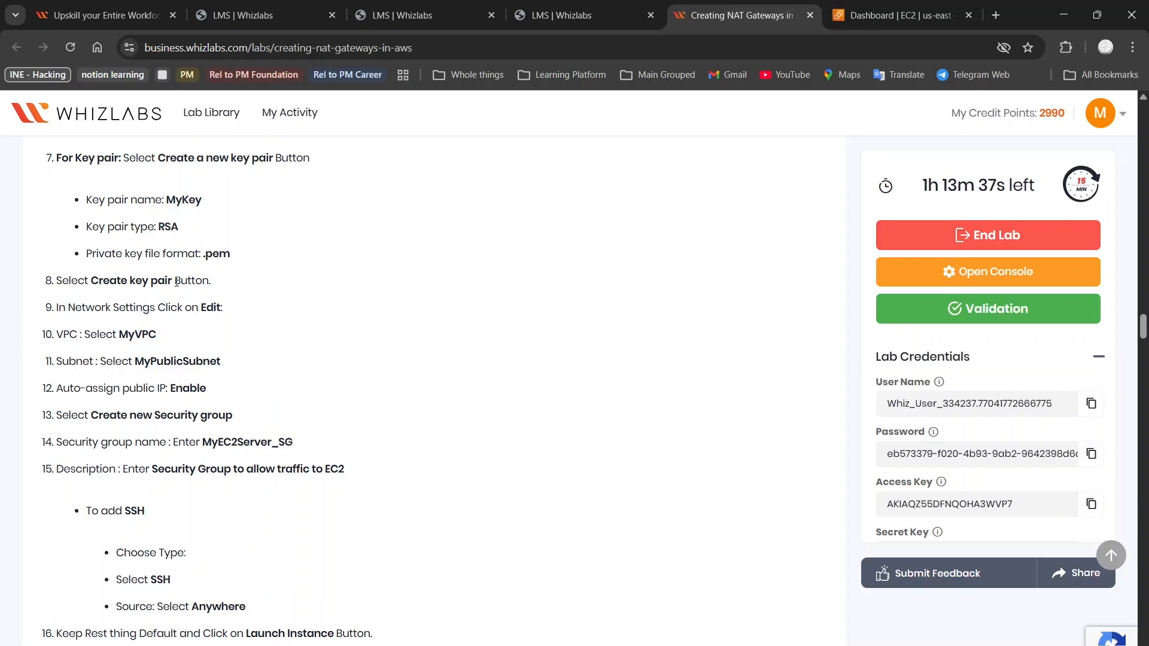
Start a new instance launch and name it MyPublicServer, copied from the lab guide
{"action": "left_click", "coordinate": [900, 15]}
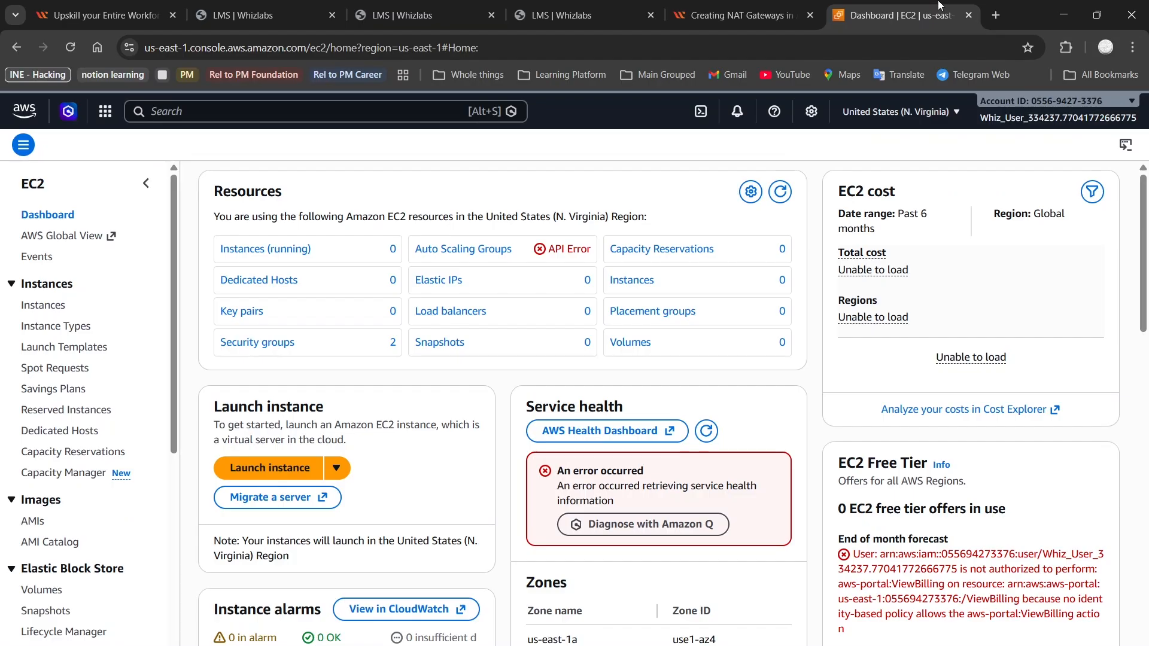
{"action": "left_click", "coordinate": [265, 464]}
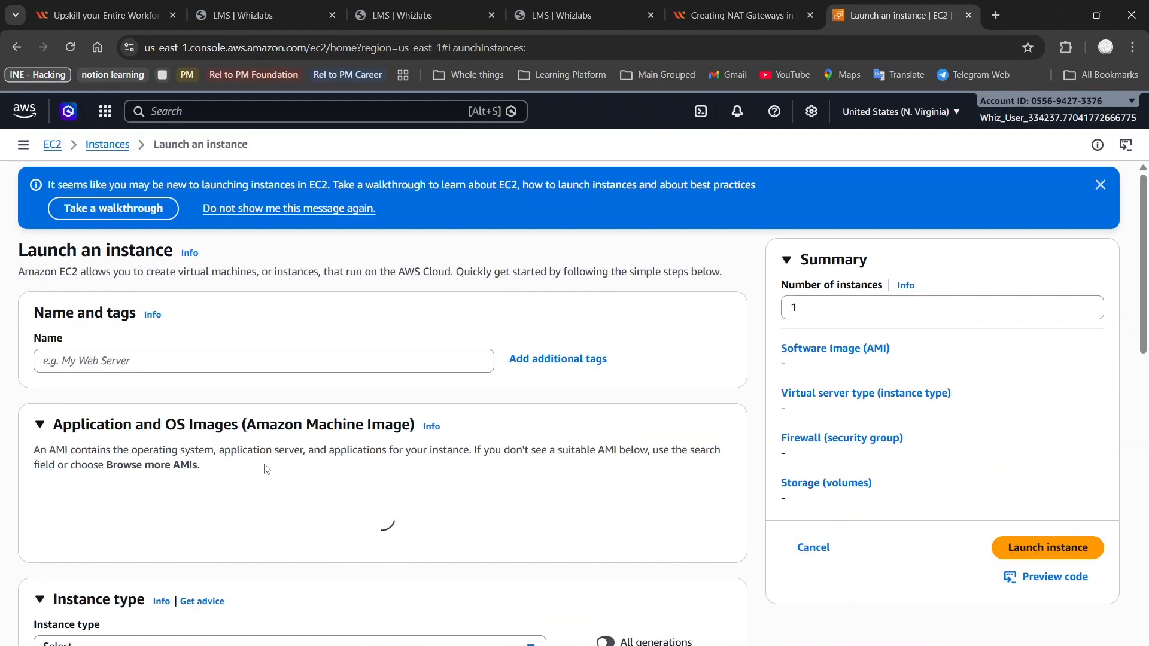
{"action": "left_click", "coordinate": [307, 365]}
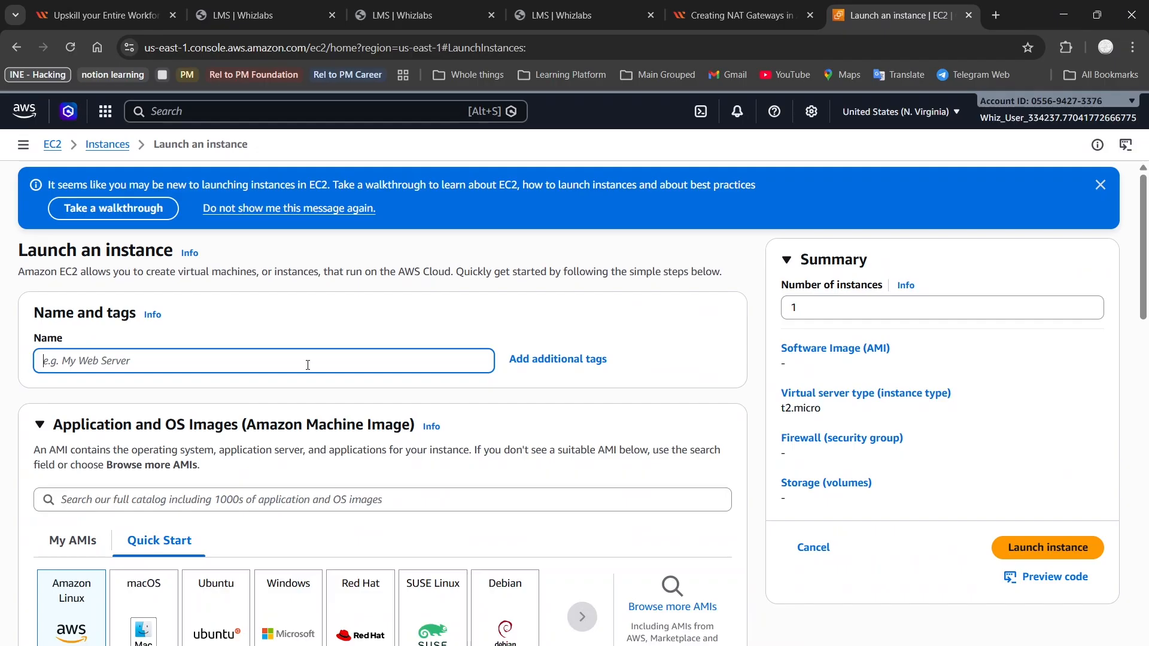
{"action": "left_click", "coordinate": [741, 15]}
{"action": "scroll", "coordinate": [292, 382], "scroll_direction": "up", "scroll_amount": 7}
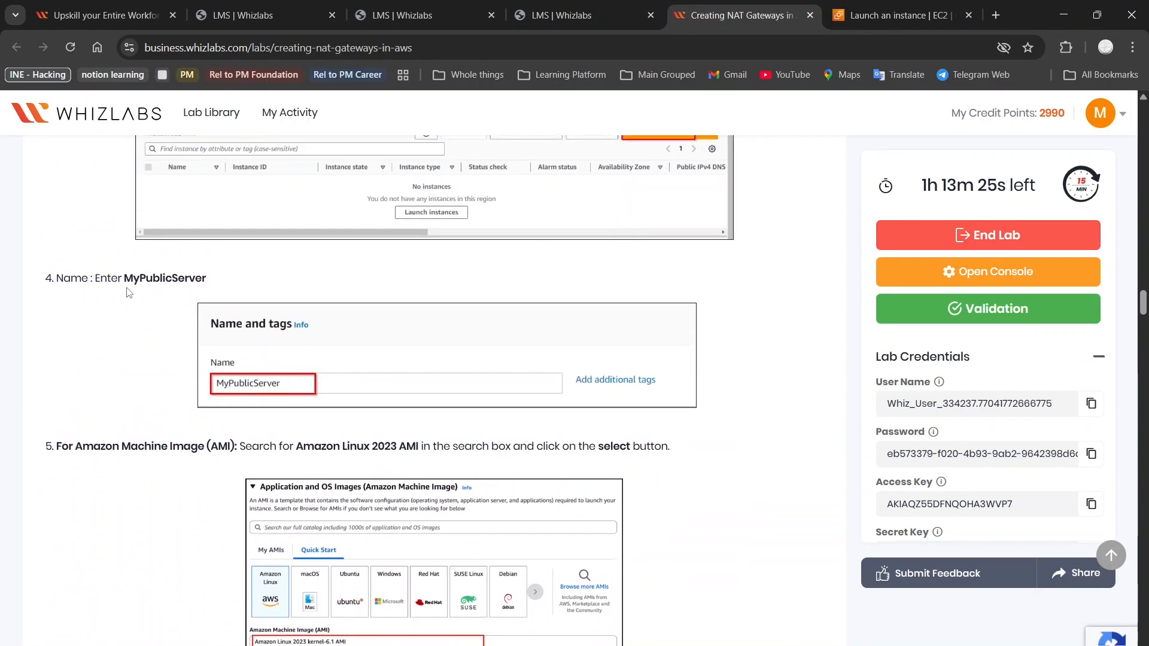
{"action": "double_click", "coordinate": [155, 276]}
{"action": "key", "text": "ctrl+c"}
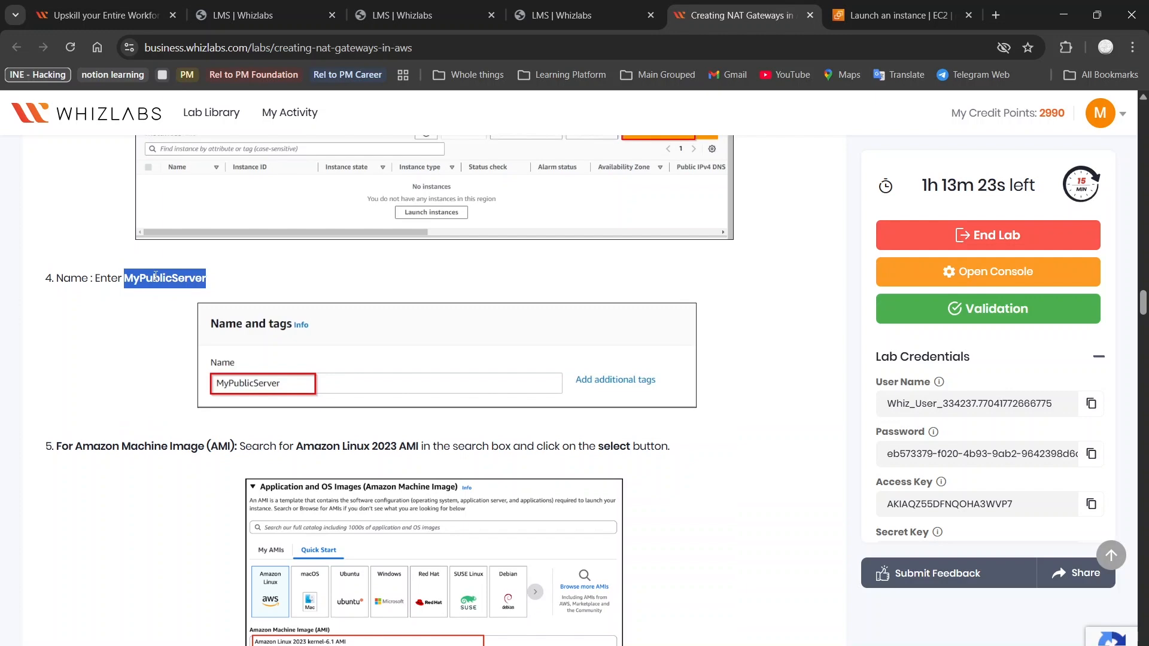
{"action": "left_click", "coordinate": [856, 5]}
{"action": "key", "text": "ctrl+v"}
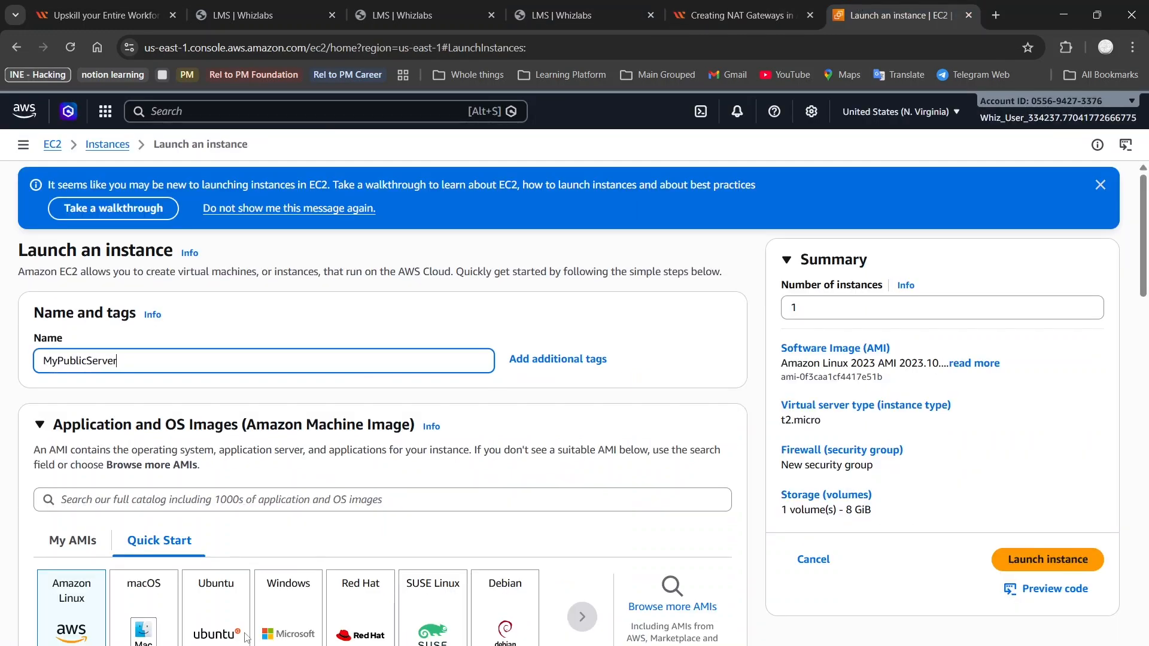
Scroll down to the Key pair section and open its key pair dropdown
{"action": "scroll", "coordinate": [272, 556], "scroll_direction": "down", "scroll_amount": 7}
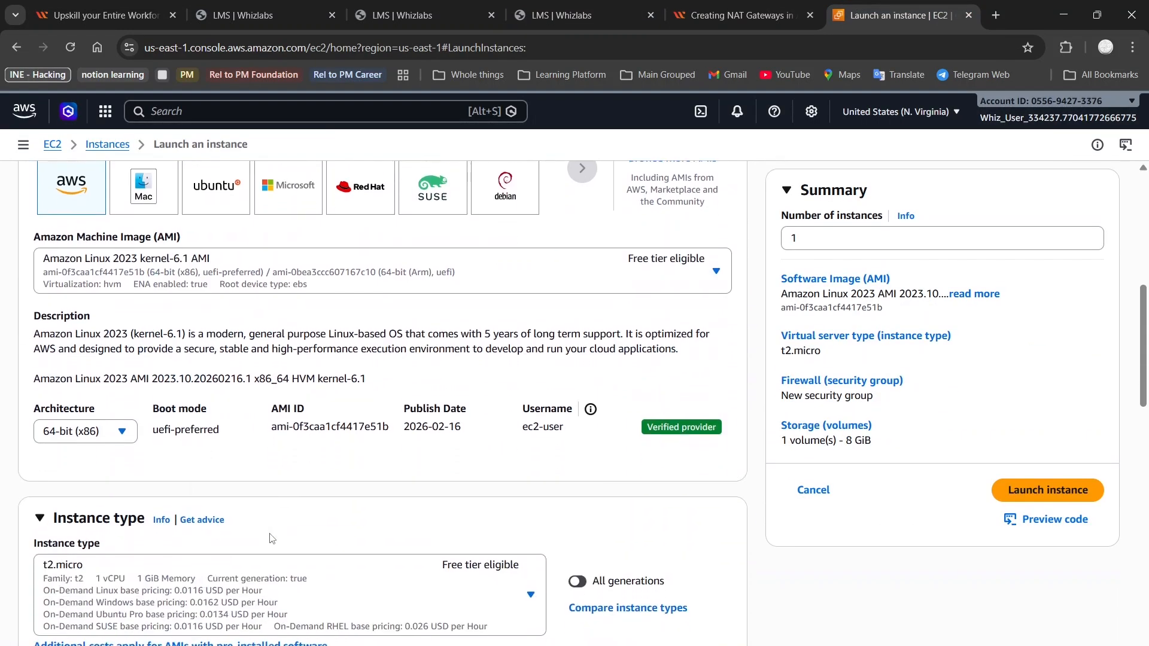
{"action": "scroll", "coordinate": [163, 263], "scroll_direction": "up", "scroll_amount": 2}
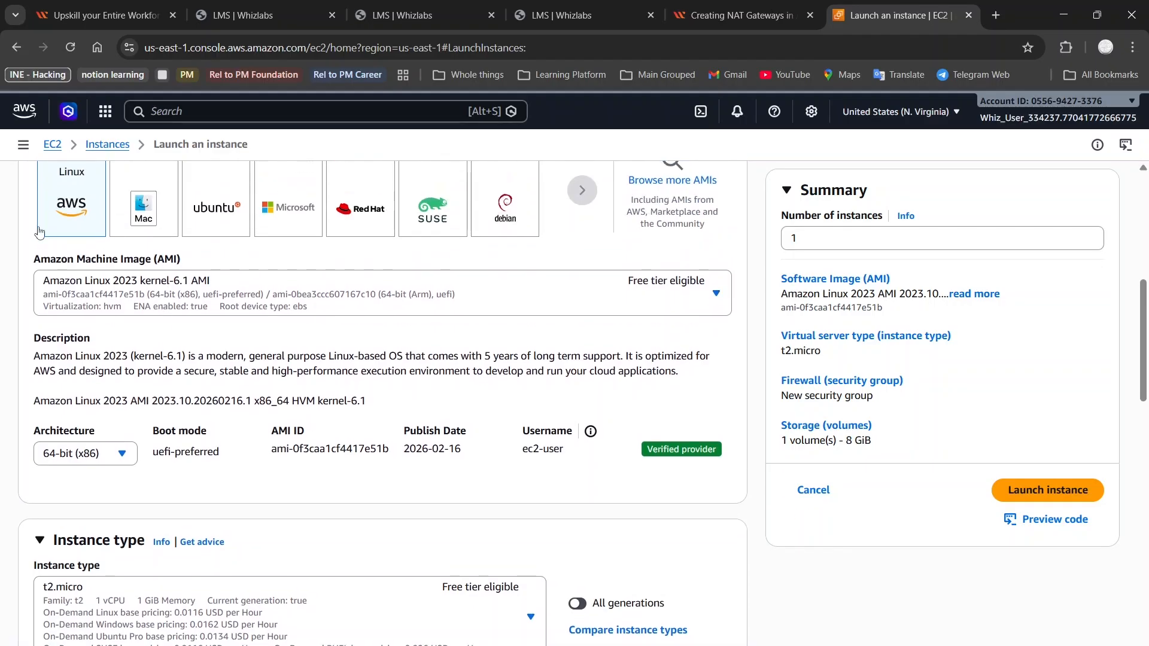
{"action": "scroll", "coordinate": [120, 328], "scroll_direction": "down", "scroll_amount": 5}
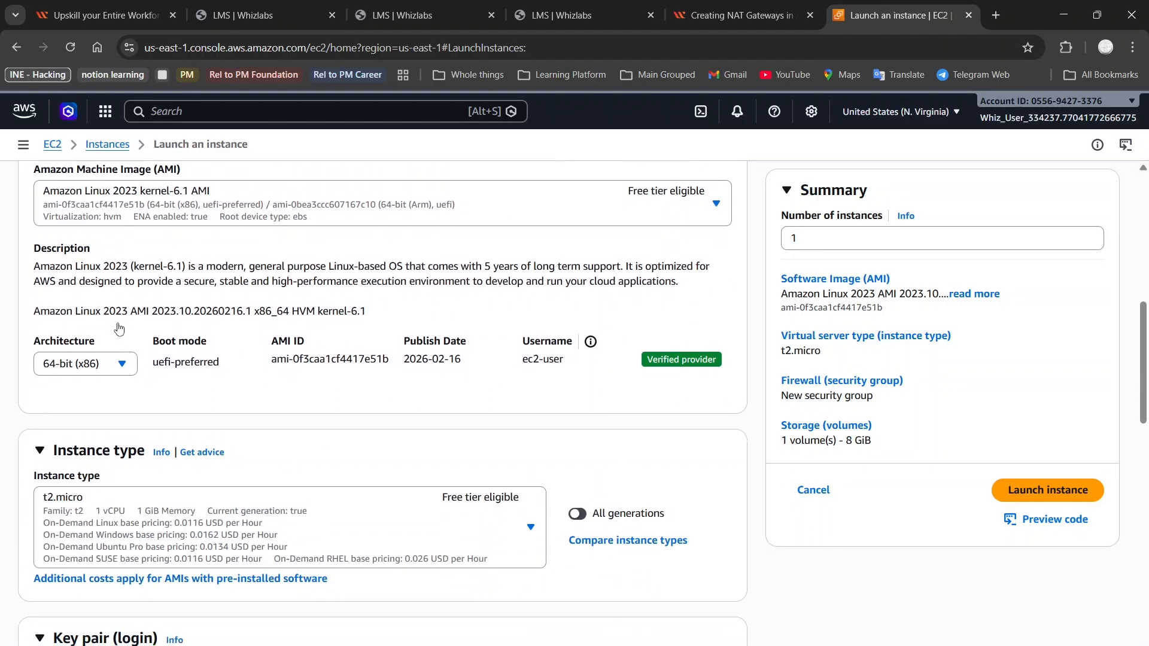
{"action": "scroll", "coordinate": [120, 327], "scroll_direction": "down", "scroll_amount": 2}
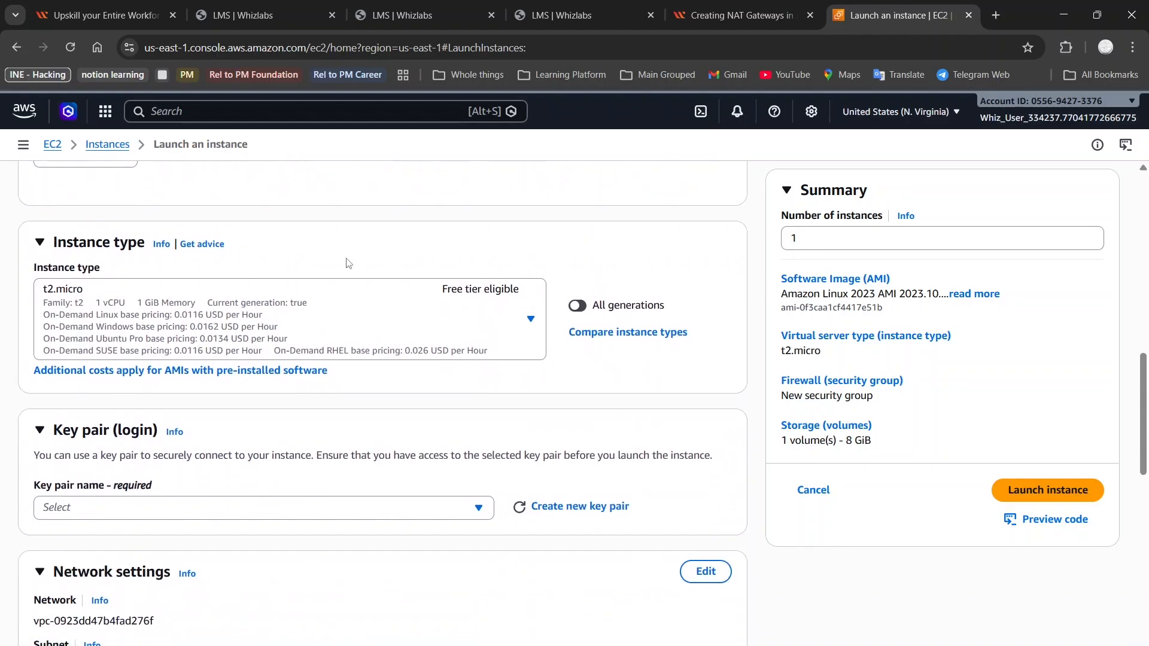
{"action": "scroll", "coordinate": [267, 398], "scroll_direction": "down", "scroll_amount": 1}
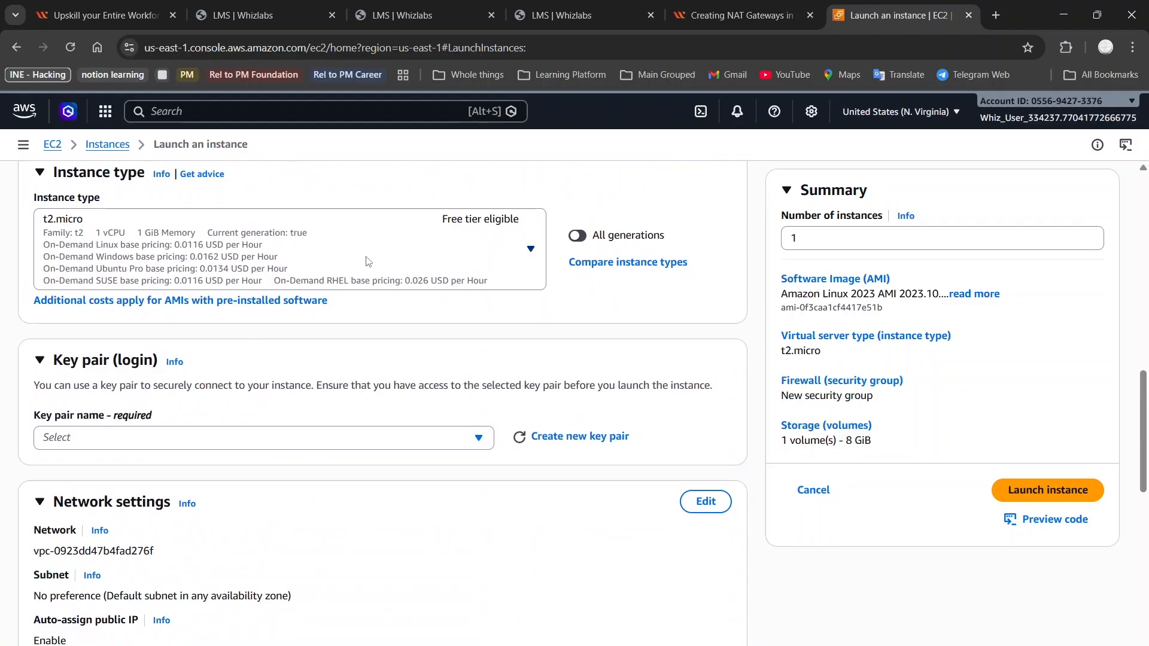
{"action": "scroll", "coordinate": [367, 261], "scroll_direction": "down", "scroll_amount": 2}
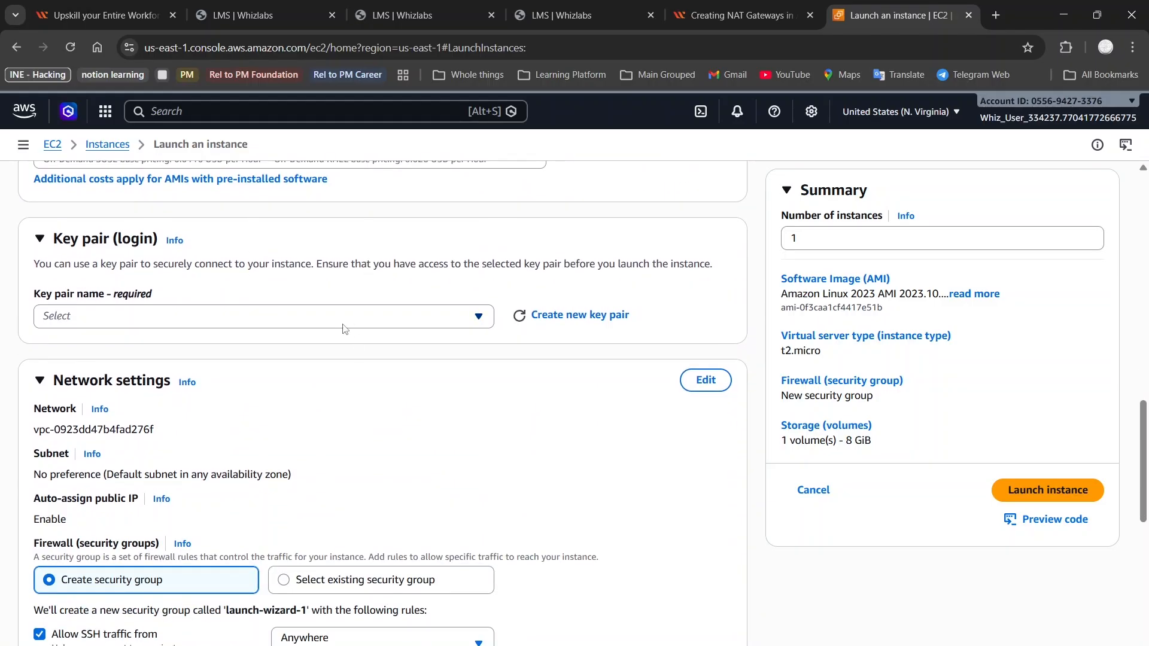
{"action": "left_click", "coordinate": [345, 325]}
{"action": "left_click", "coordinate": [742, 14]}
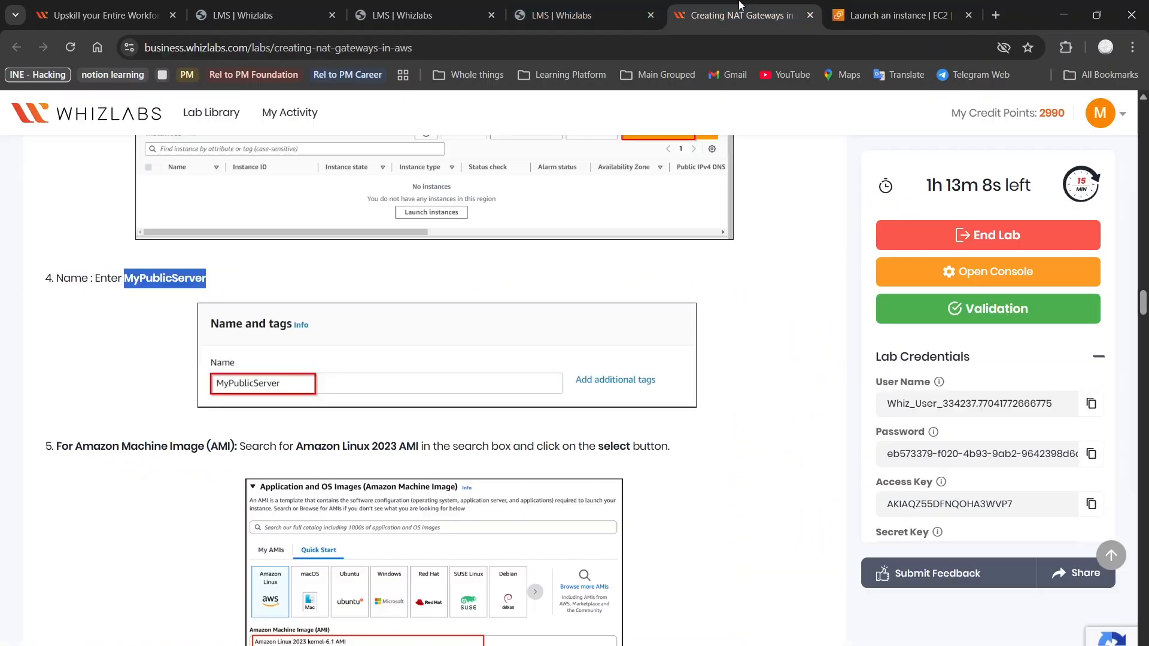
Copy the key pair name MyKey from step 7 of the lab guide
{"action": "scroll", "coordinate": [469, 383], "scroll_direction": "down", "scroll_amount": 8}
{"action": "scroll", "coordinate": [468, 381], "scroll_direction": "down", "scroll_amount": 3}
{"action": "scroll", "coordinate": [467, 381], "scroll_direction": "up", "scroll_amount": 2}
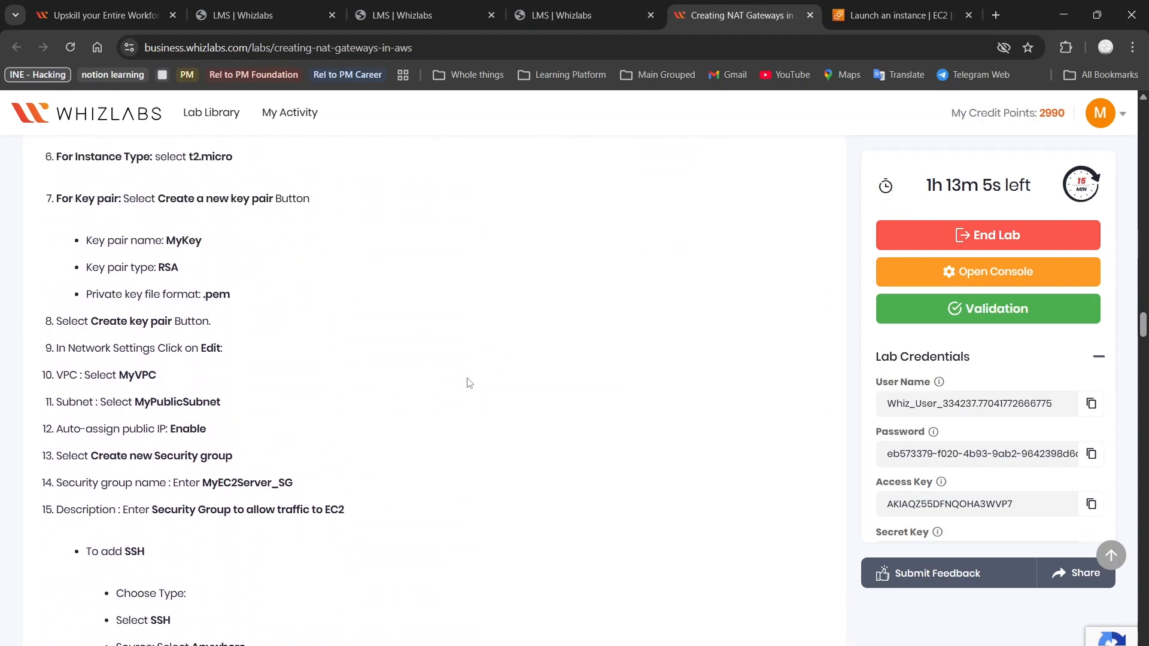
{"action": "double_click", "coordinate": [173, 241]}
{"action": "key", "text": "ctrl+c"}
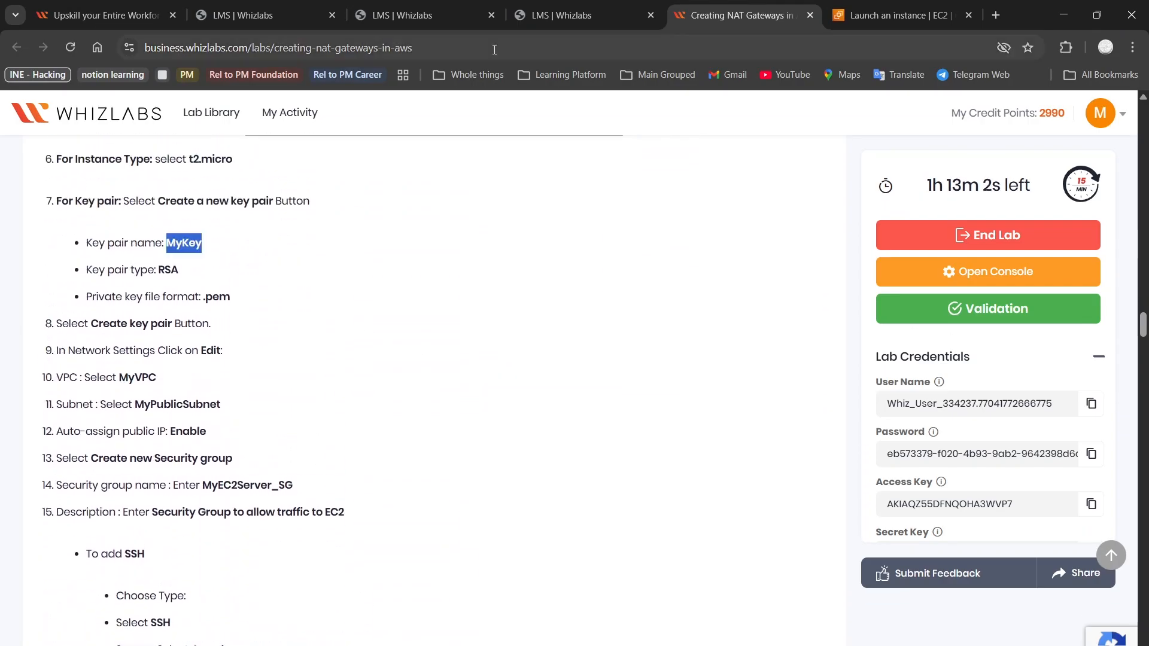
{"action": "left_click", "coordinate": [897, 15]}
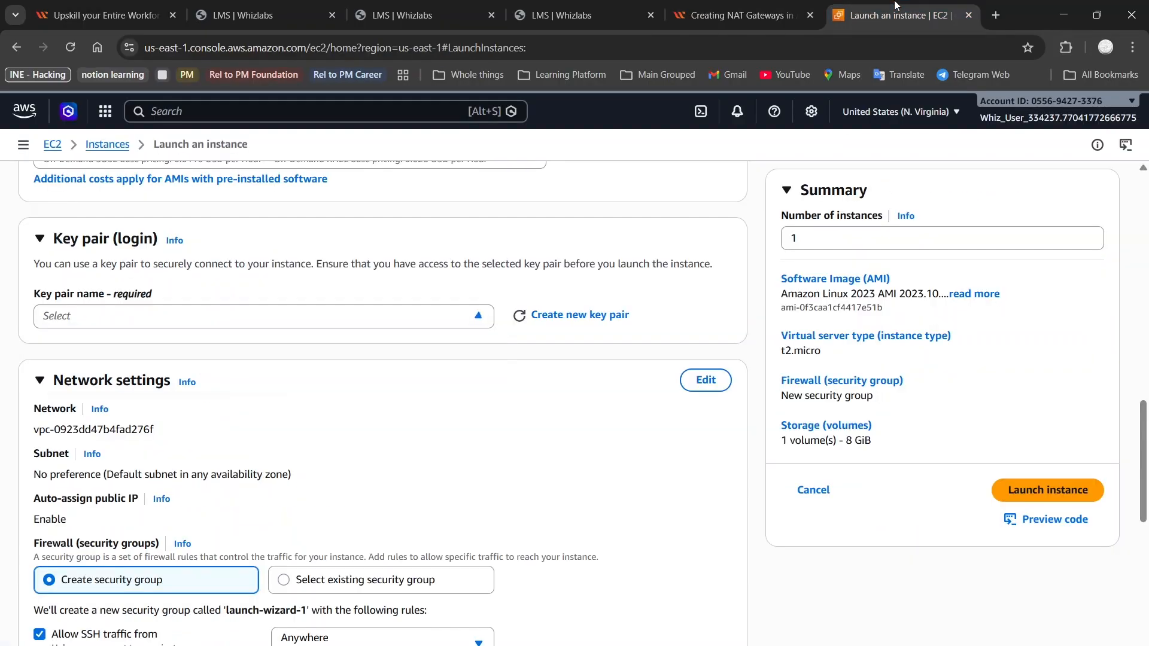
Create an RSA key pair named MyKey in .pem format and assign it to the instance
{"action": "left_click", "coordinate": [373, 317]}
{"action": "key", "text": "ctrl+v"}
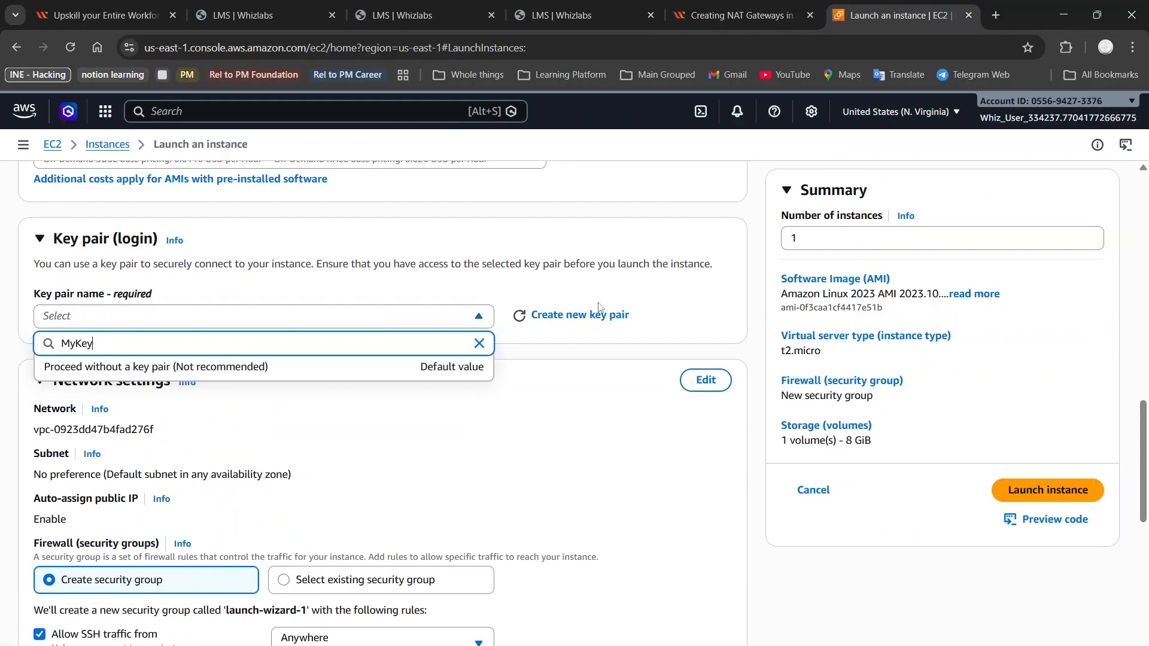
{"action": "left_click", "coordinate": [559, 315]}
{"action": "left_click", "coordinate": [485, 285]}
{"action": "key", "text": "ctrl+v"}
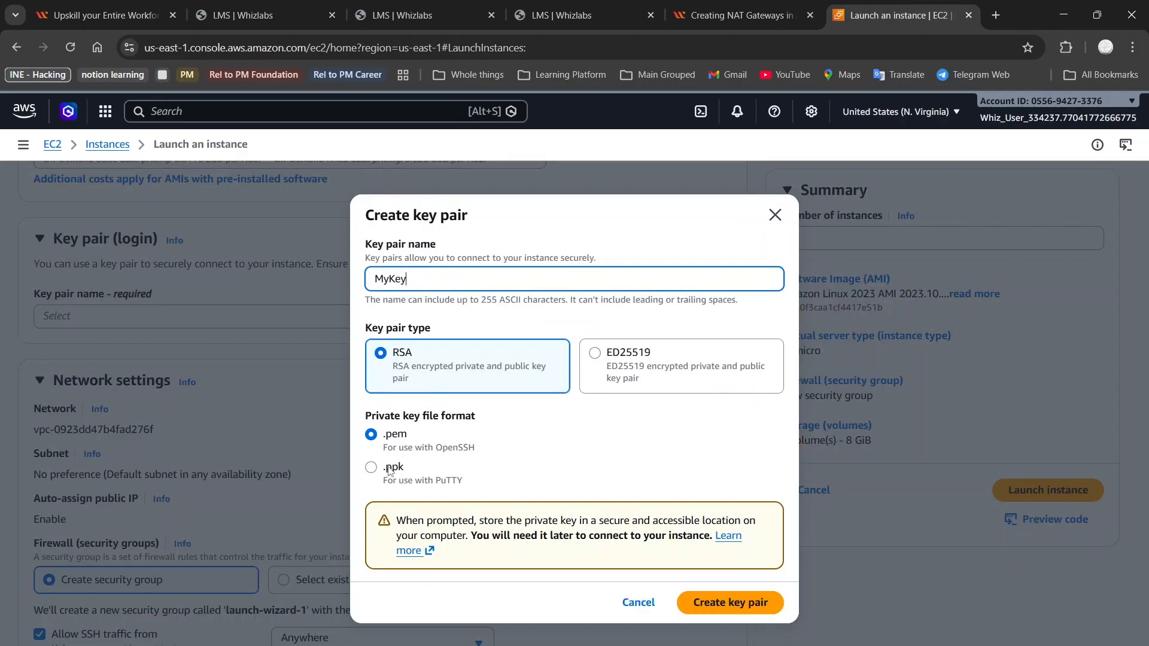
{"action": "left_click", "coordinate": [731, 603]}
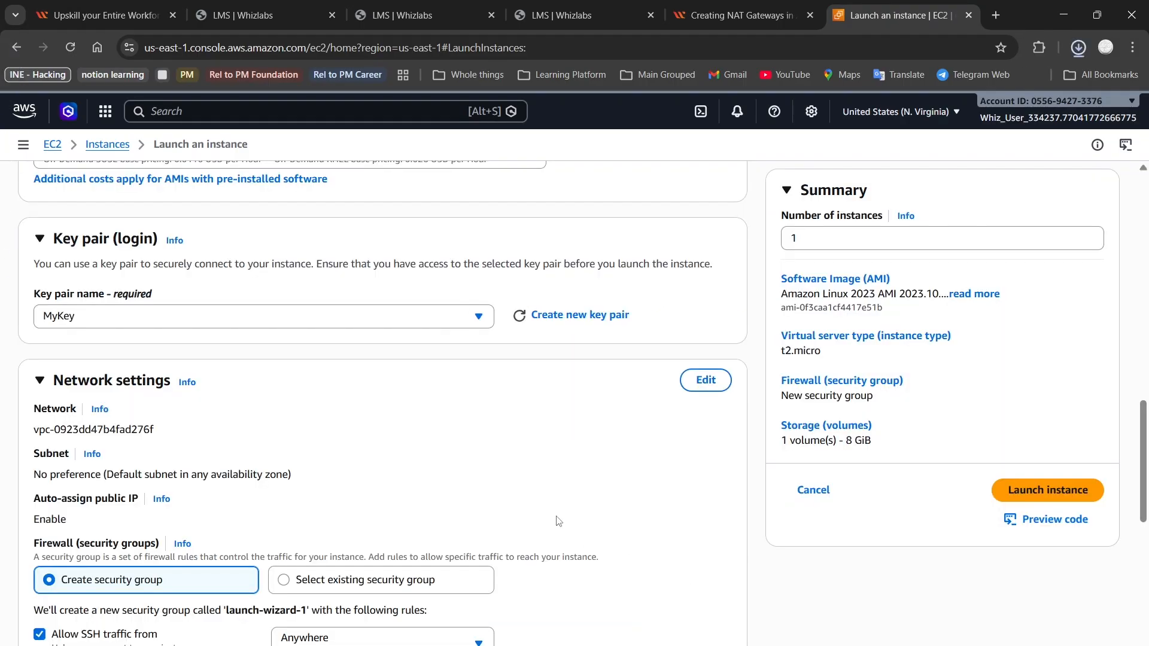
{"action": "scroll", "coordinate": [556, 520], "scroll_direction": "down", "scroll_amount": 3}
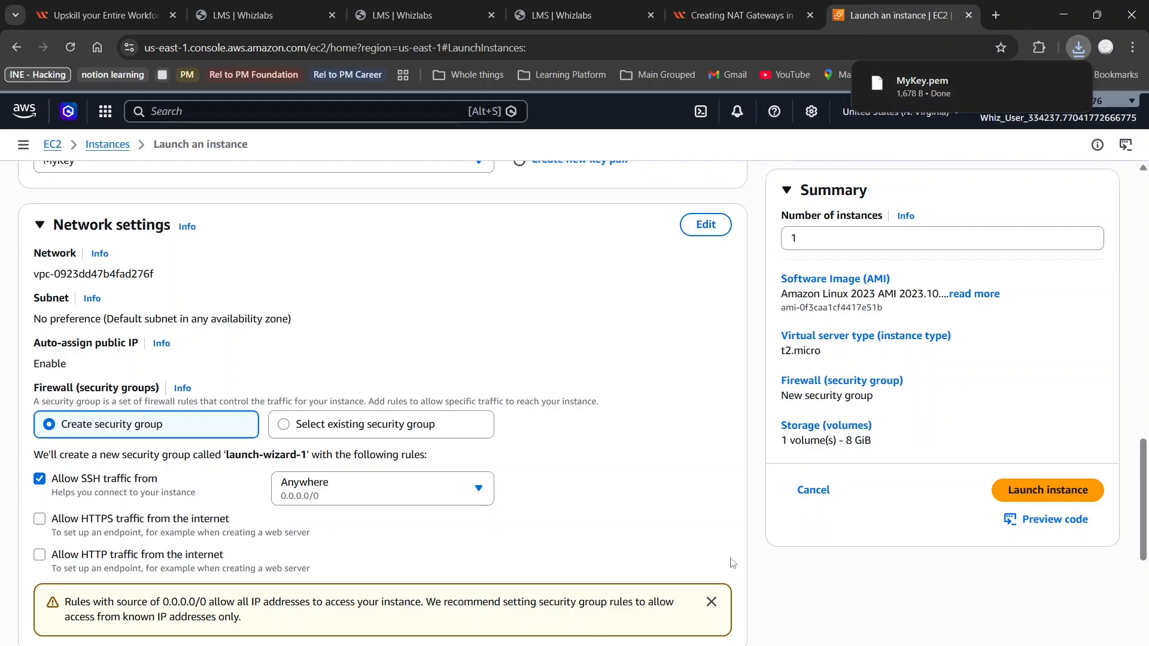
Read lab steps 16–18 on network settings, then return to the launch form
{"action": "left_click", "coordinate": [716, 9]}
{"action": "scroll", "coordinate": [415, 384], "scroll_direction": "down", "scroll_amount": 1}
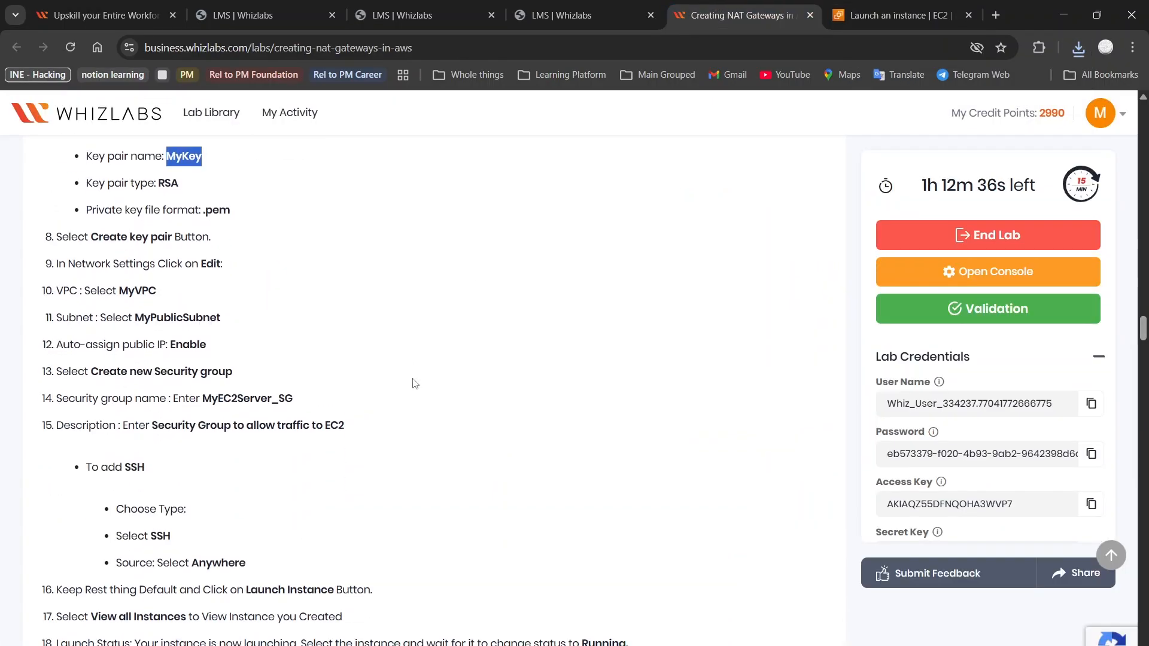
{"action": "scroll", "coordinate": [415, 383], "scroll_direction": "down", "scroll_amount": 1}
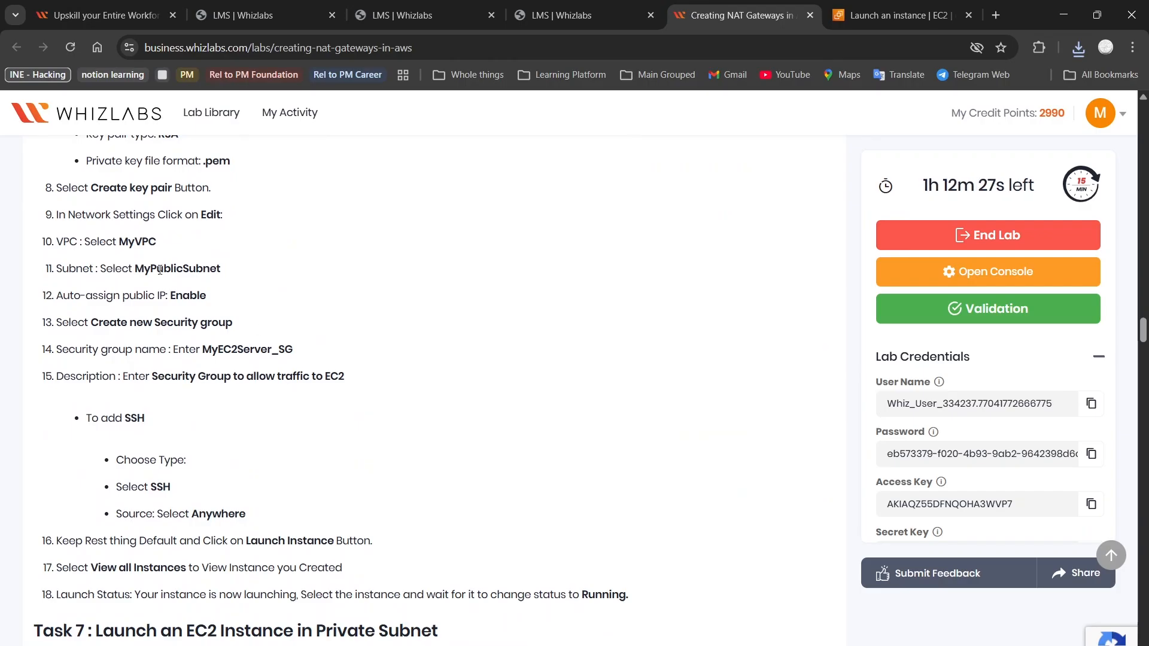
{"action": "left_click", "coordinate": [932, 5]}
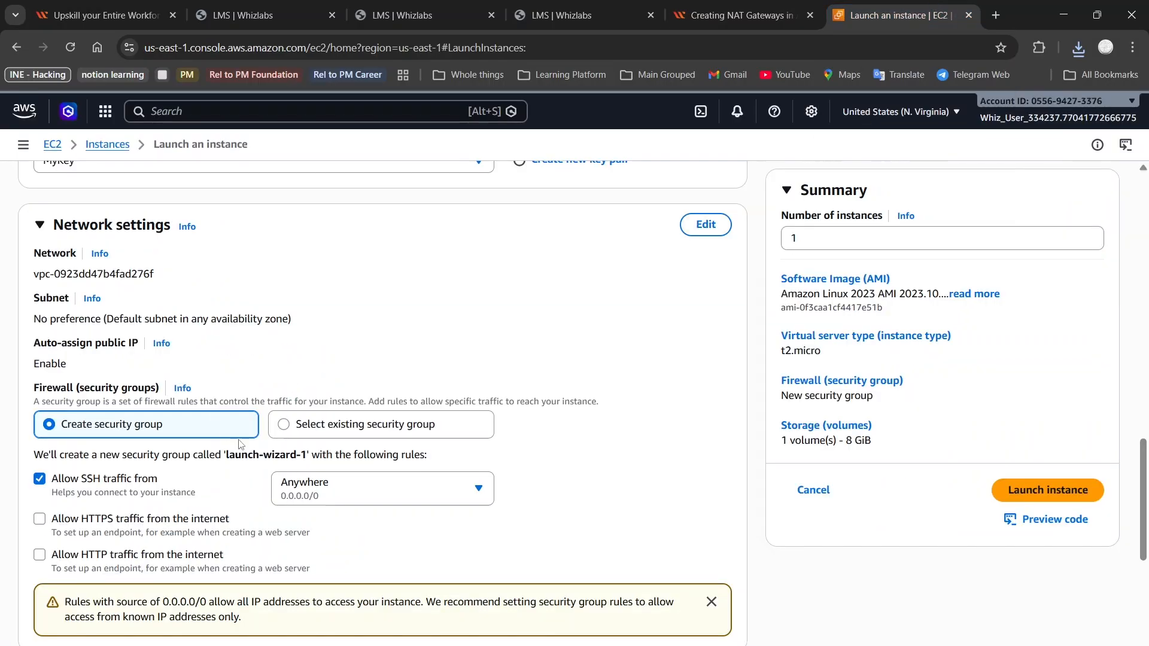
Look at the existing security group option, then revert to creating a new security group
{"action": "left_click", "coordinate": [285, 432]}
{"action": "left_click", "coordinate": [244, 482]}
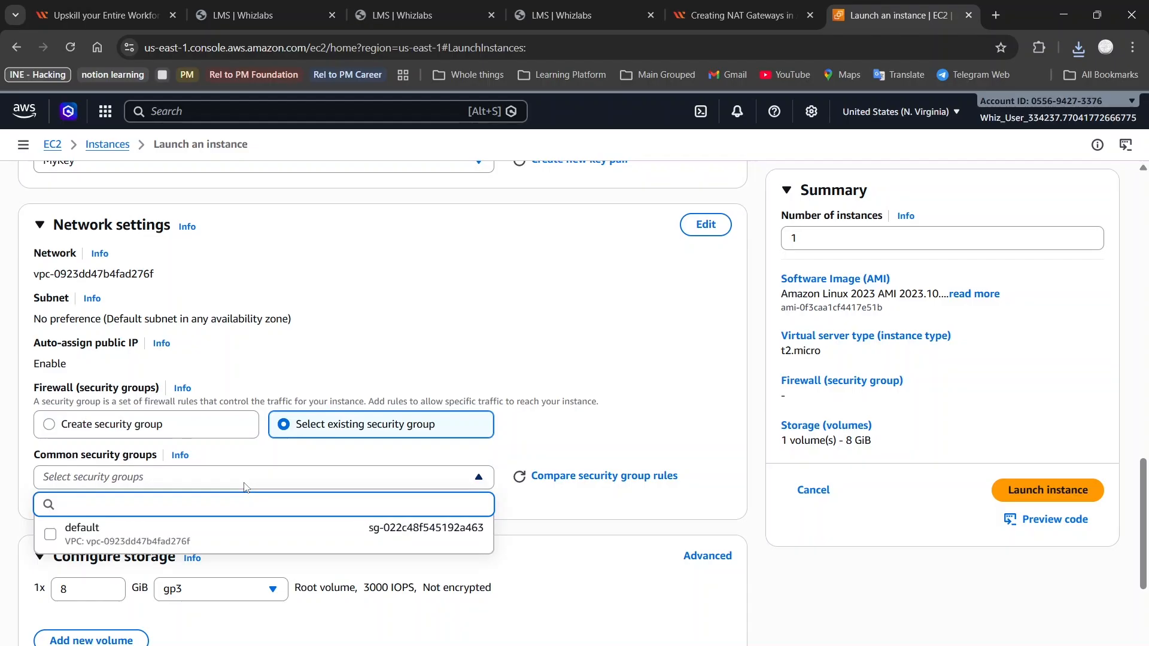
{"action": "left_click", "coordinate": [244, 485]}
{"action": "left_click", "coordinate": [174, 477]}
{"action": "left_click", "coordinate": [174, 477]}
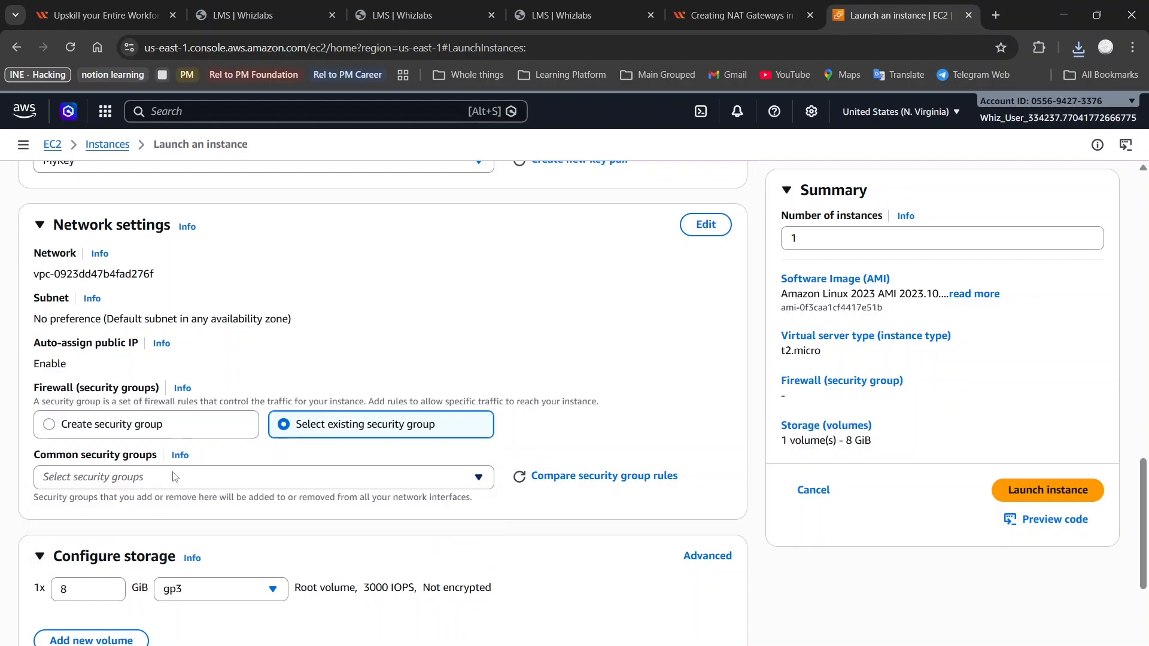
{"action": "left_click", "coordinate": [150, 421]}
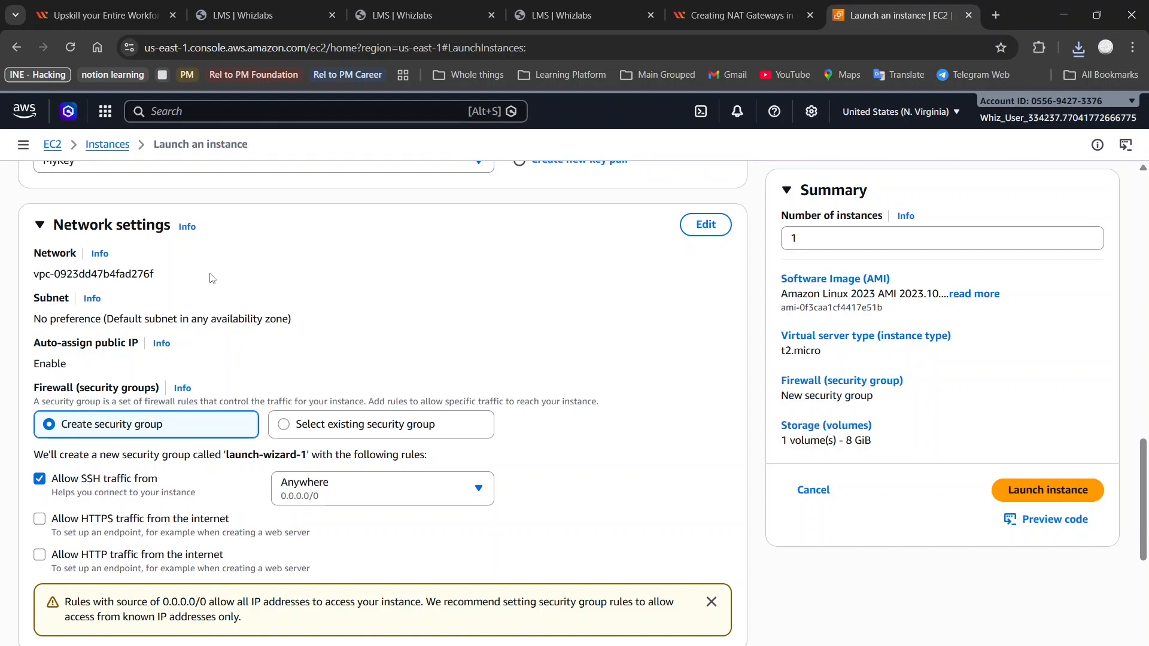
Set the network to MyVPC and MyPublicSubnet with public IP auto-assign Enable, and copy MyEC2Server_SG
{"action": "left_click_drag", "start_coordinate": [142, 286], "coordinate": [33, 250]}
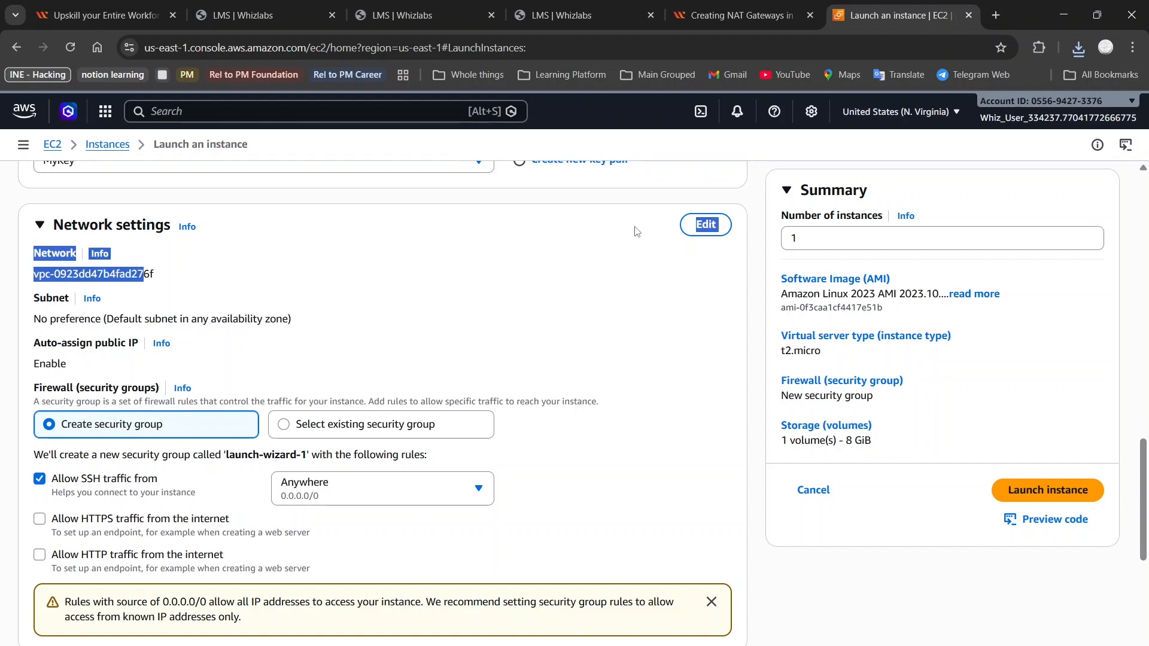
{"action": "left_click", "coordinate": [717, 233]}
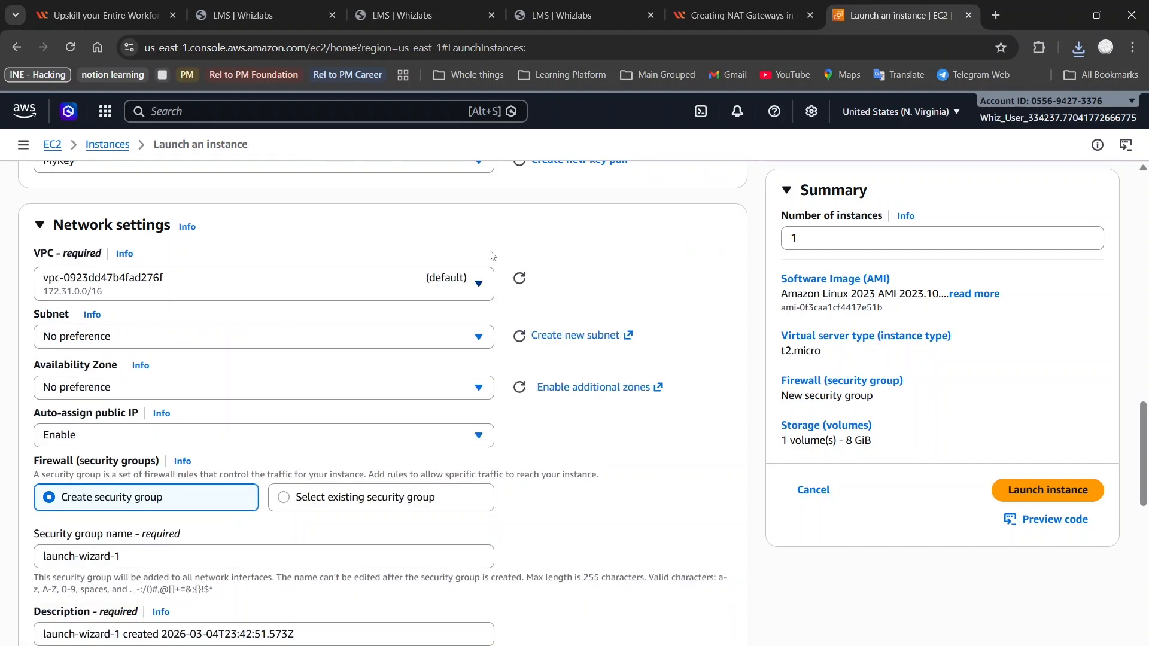
{"action": "left_click", "coordinate": [479, 283]}
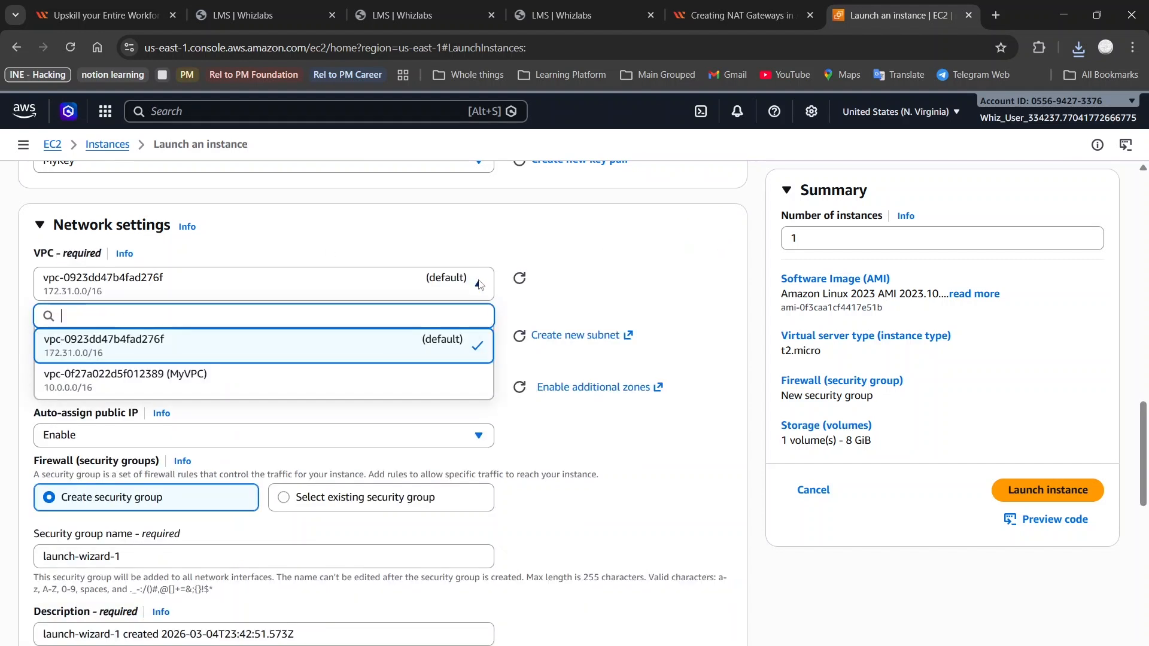
{"action": "left_click", "coordinate": [356, 376]}
{"action": "left_click", "coordinate": [343, 351]}
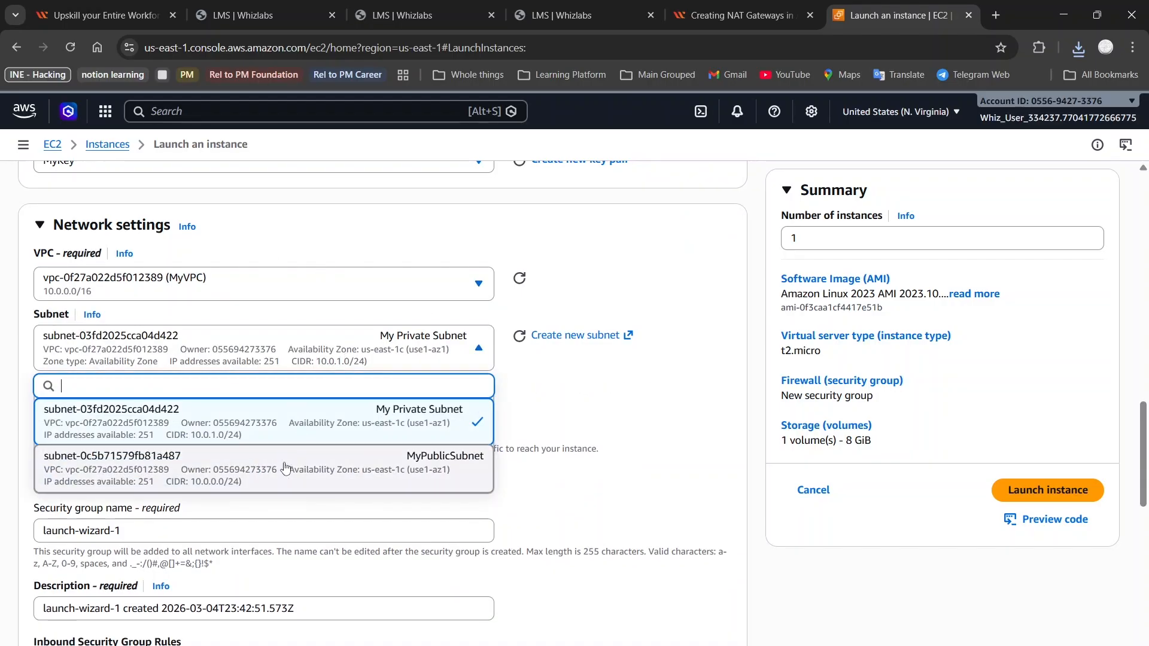
{"action": "left_click", "coordinate": [284, 468]}
{"action": "left_click", "coordinate": [363, 409]}
{"action": "left_click", "coordinate": [362, 410]}
{"action": "scroll", "coordinate": [363, 409], "scroll_direction": "down", "scroll_amount": 1}
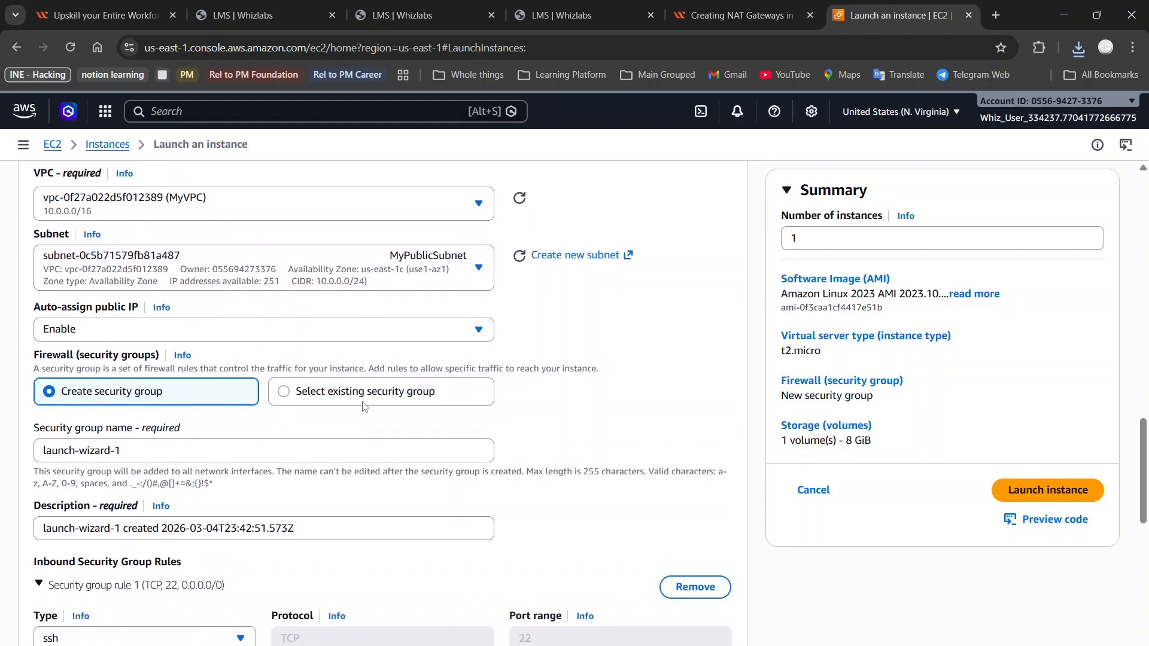
{"action": "left_click", "coordinate": [741, 13]}
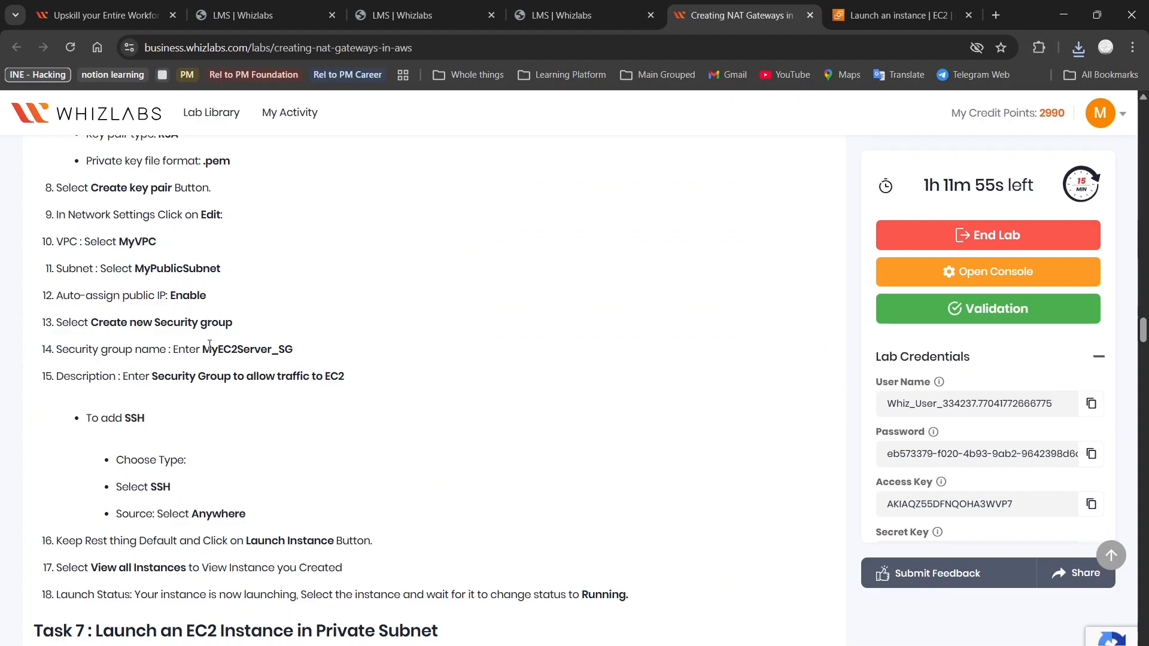
{"action": "left_click_drag", "start_coordinate": [203, 349], "coordinate": [302, 350]}
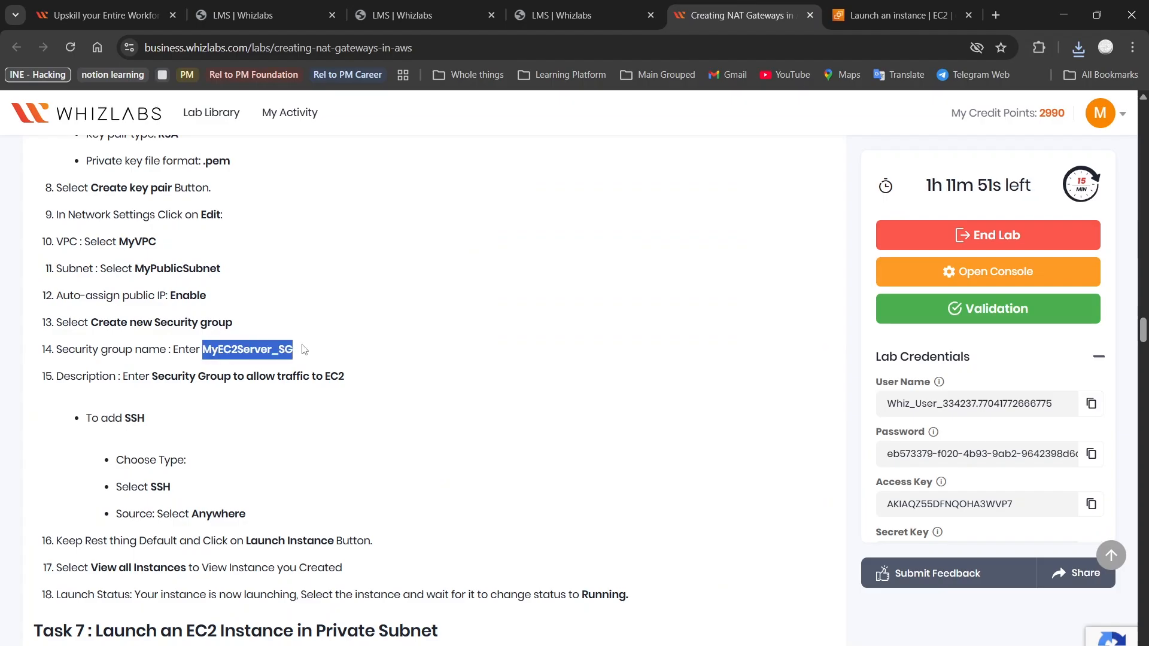
Name the new security group MyEC2Server_SG
{"action": "key", "text": "ctrl+Tab"}
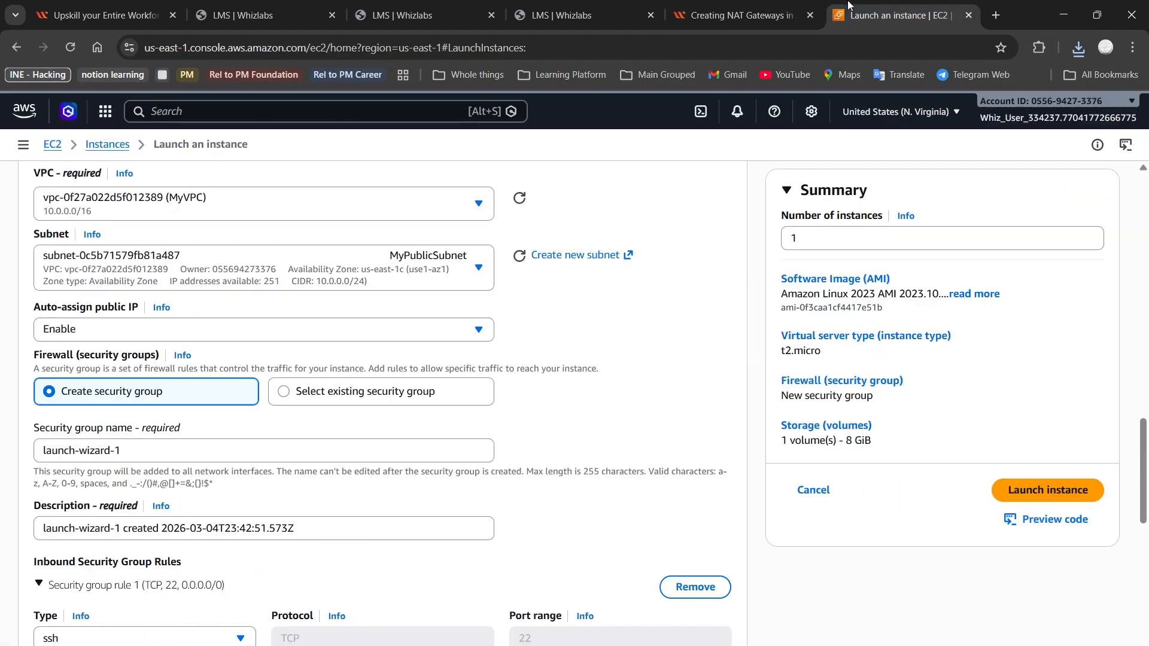
{"action": "left_click", "coordinate": [287, 449]}
{"action": "key", "text": "ctrl+a"}
{"action": "type", "text": "MyEC2Server_SG"}
Set the security group description to 'Security Group to allow traffic to EC2'
{"action": "left_click", "coordinate": [739, 15]}
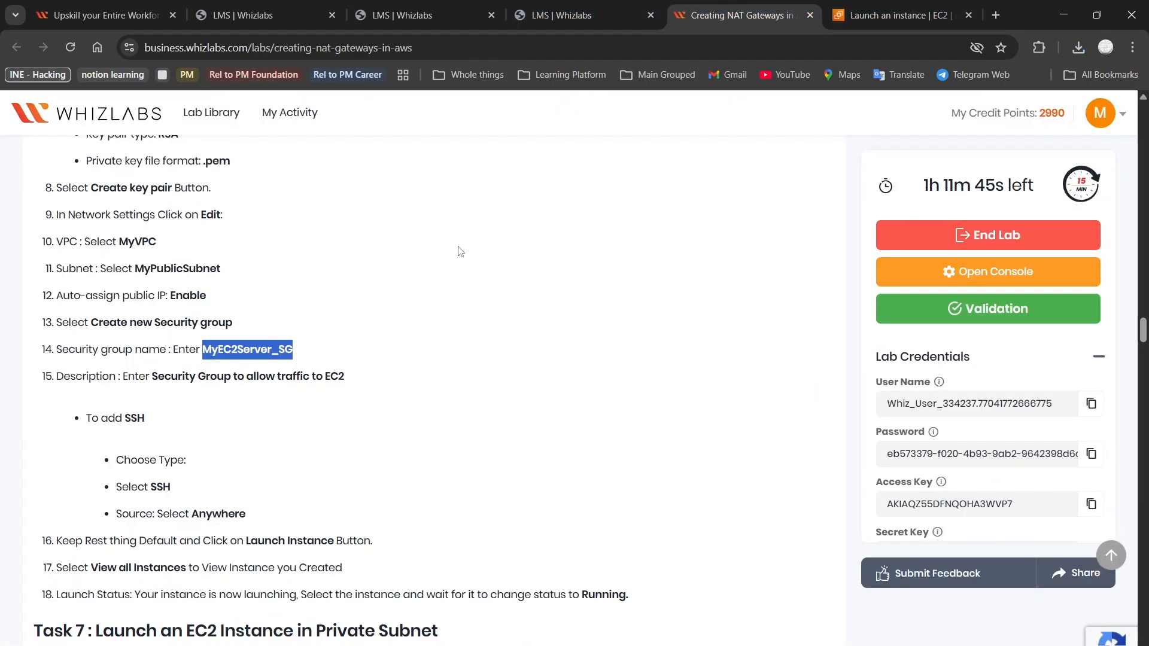
{"action": "left_click_drag", "start_coordinate": [153, 377], "coordinate": [362, 382]}
{"action": "key", "text": "ctrl+c"}
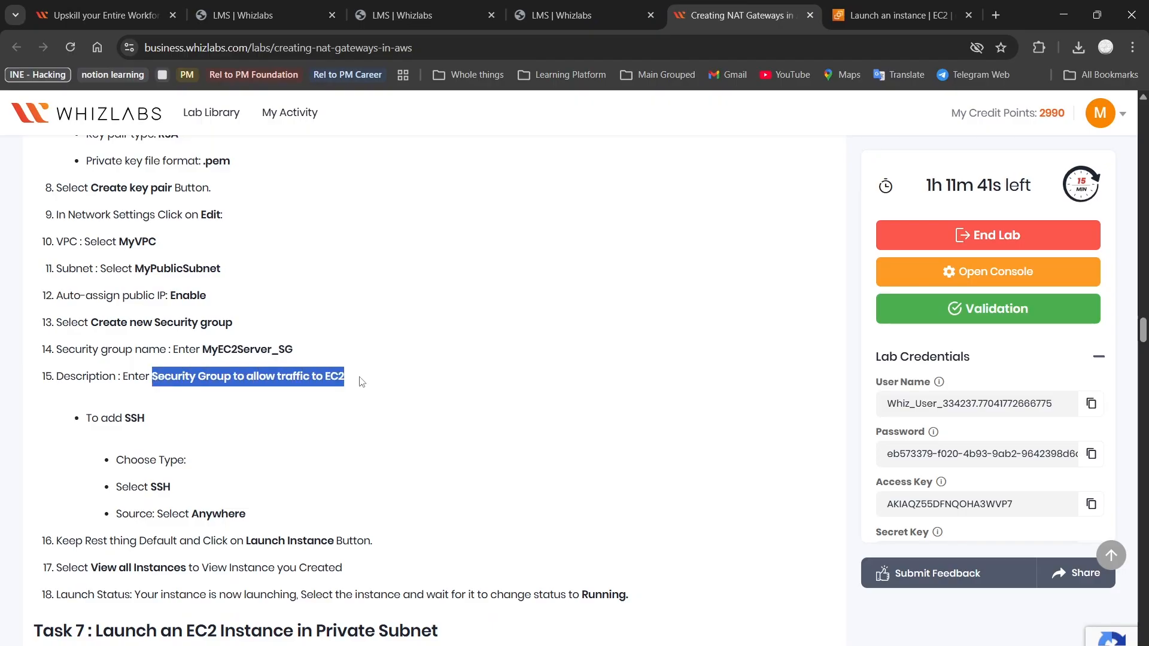
{"action": "left_click", "coordinate": [901, 15]}
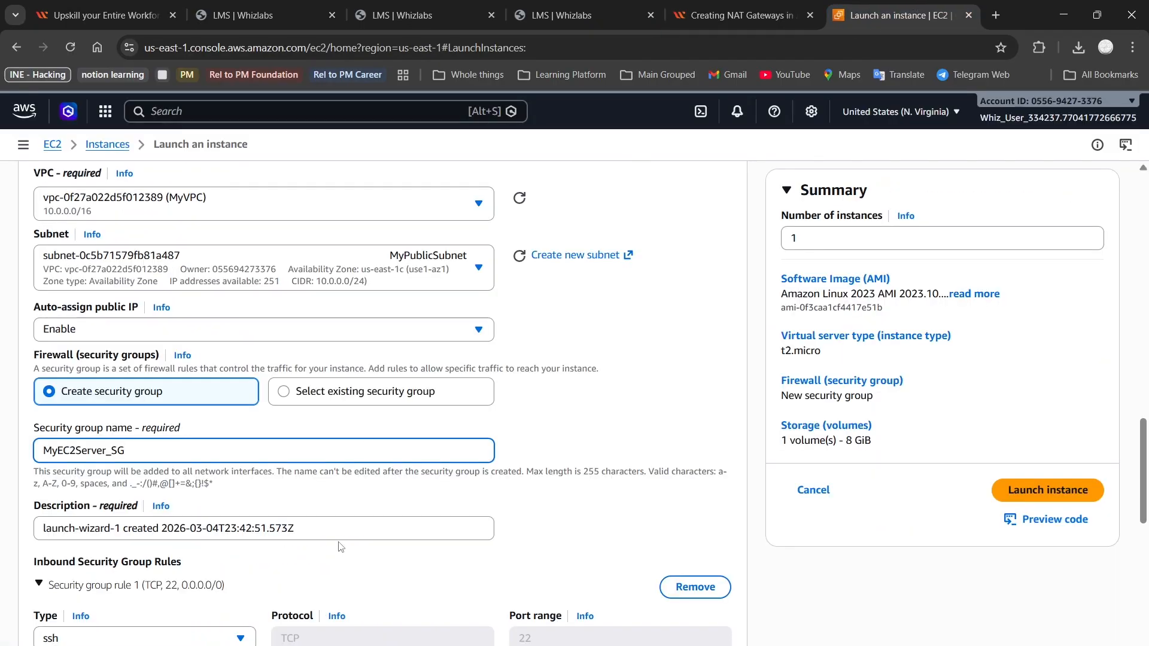
{"action": "left_click", "coordinate": [331, 529]}
{"action": "key", "text": "ctrl+a"}
{"action": "key", "text": "ctrl+v"}
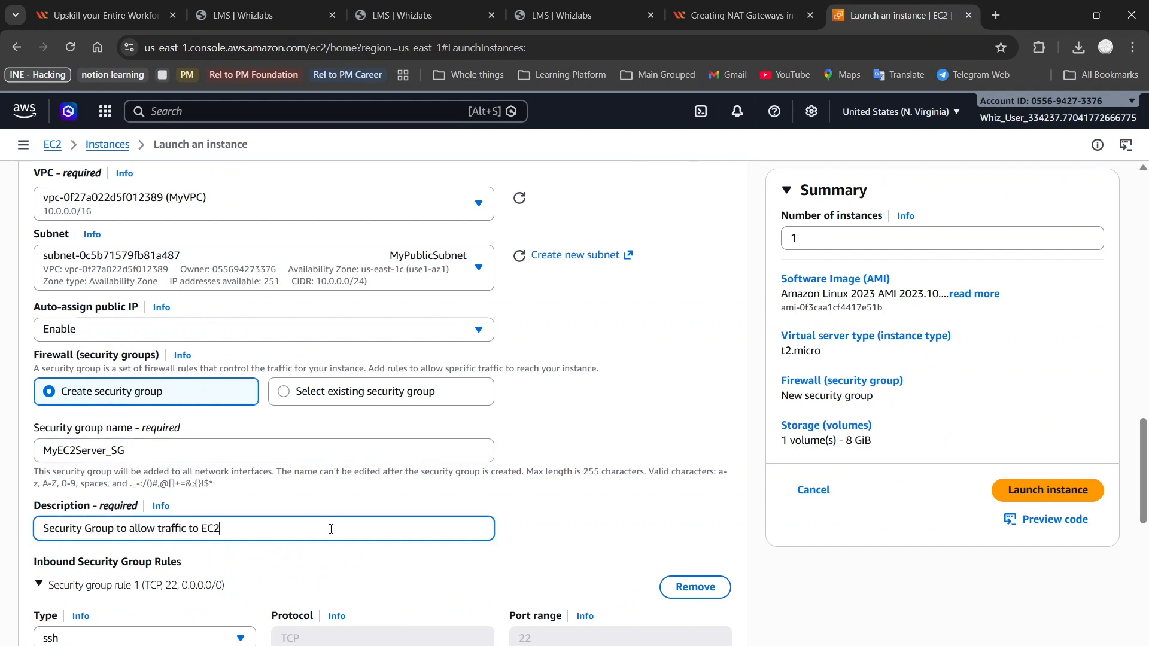
{"action": "scroll", "coordinate": [331, 529], "scroll_direction": "down", "scroll_amount": 1}
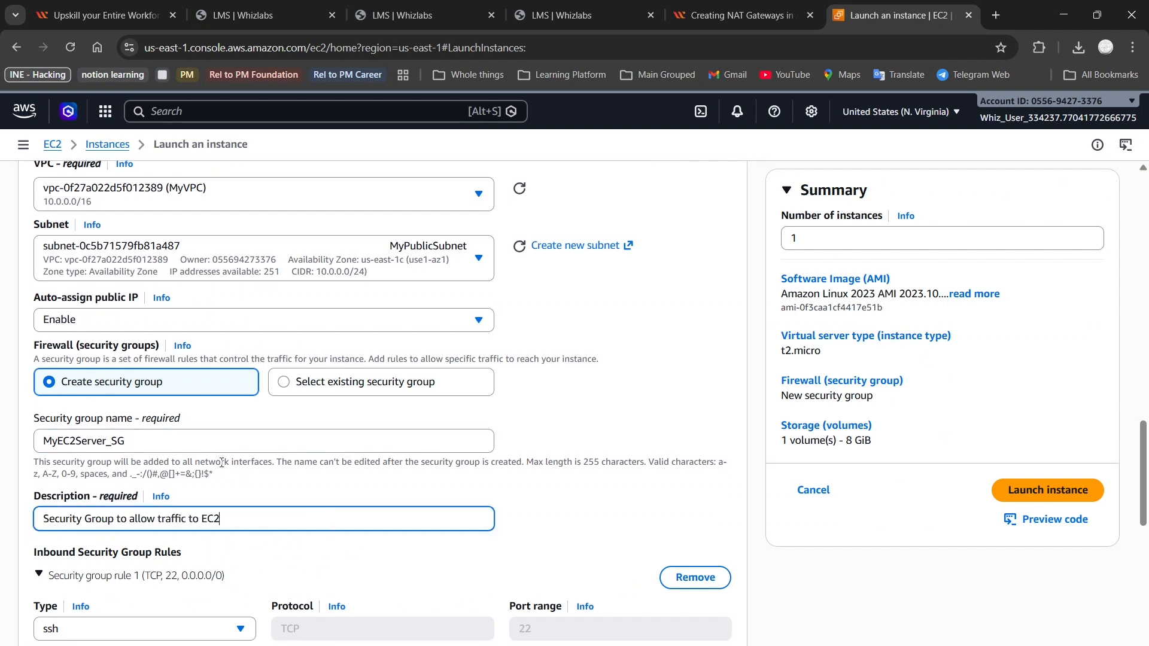
{"action": "scroll", "coordinate": [239, 481], "scroll_direction": "down", "scroll_amount": 1}
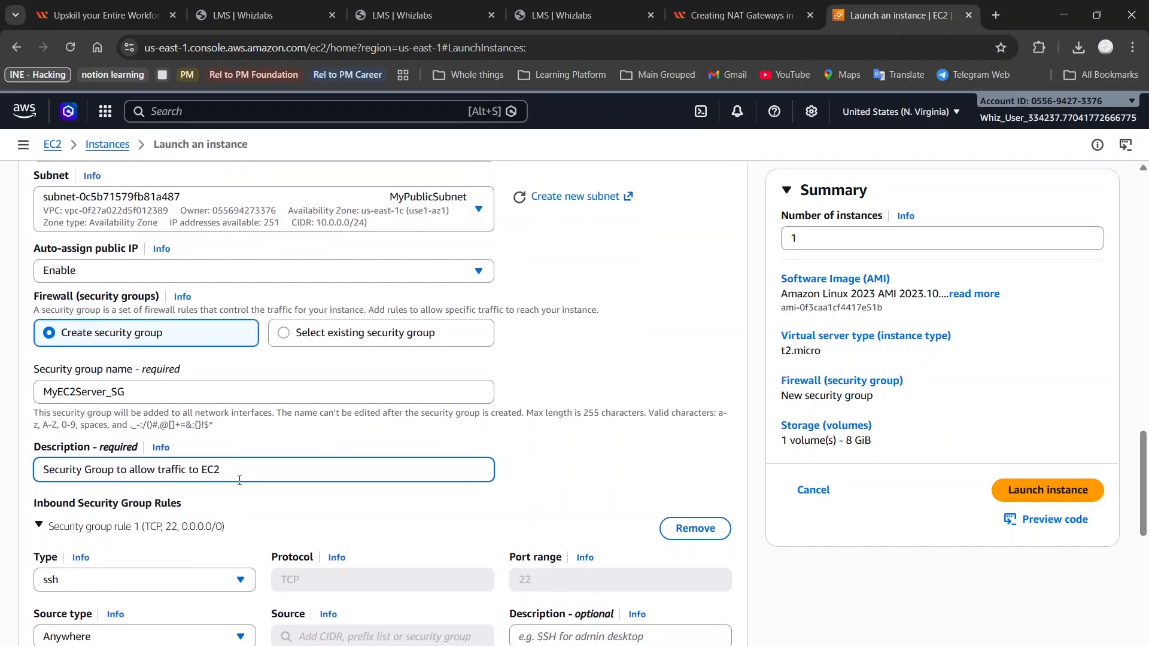
Check the SSH inbound rule from Anywhere against the lab guide's remaining launch steps
{"action": "left_click", "coordinate": [741, 15]}
{"action": "scroll", "coordinate": [131, 382], "scroll_direction": "down", "scroll_amount": 1}
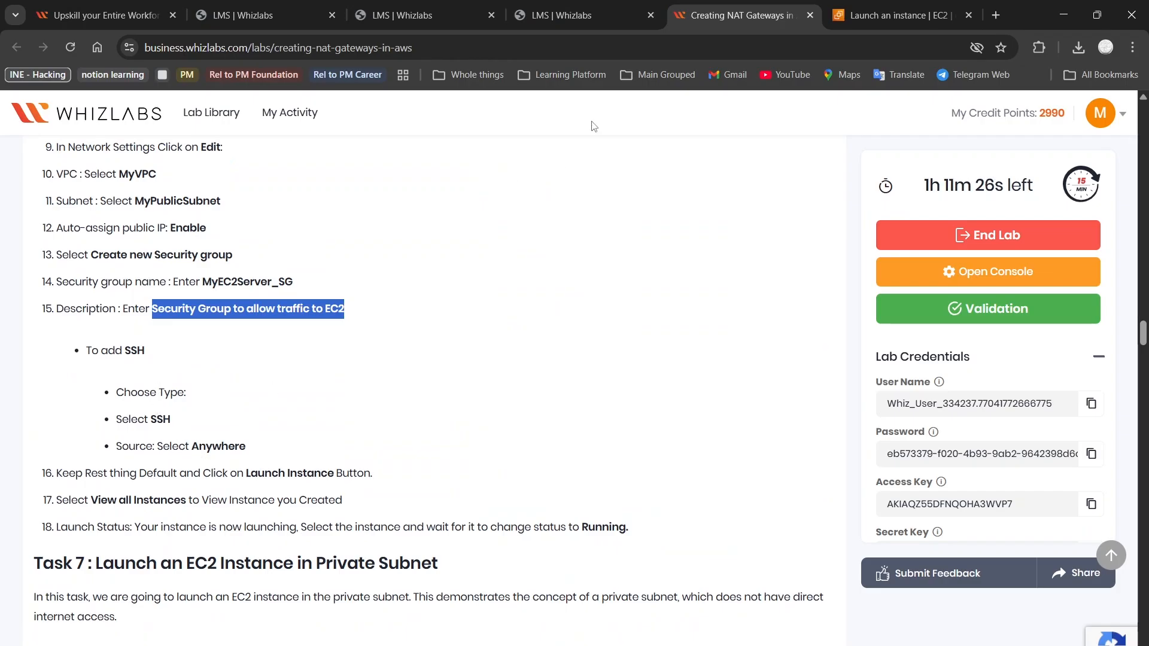
{"action": "left_click", "coordinate": [873, 5]}
{"action": "scroll", "coordinate": [551, 400], "scroll_direction": "down", "scroll_amount": 4}
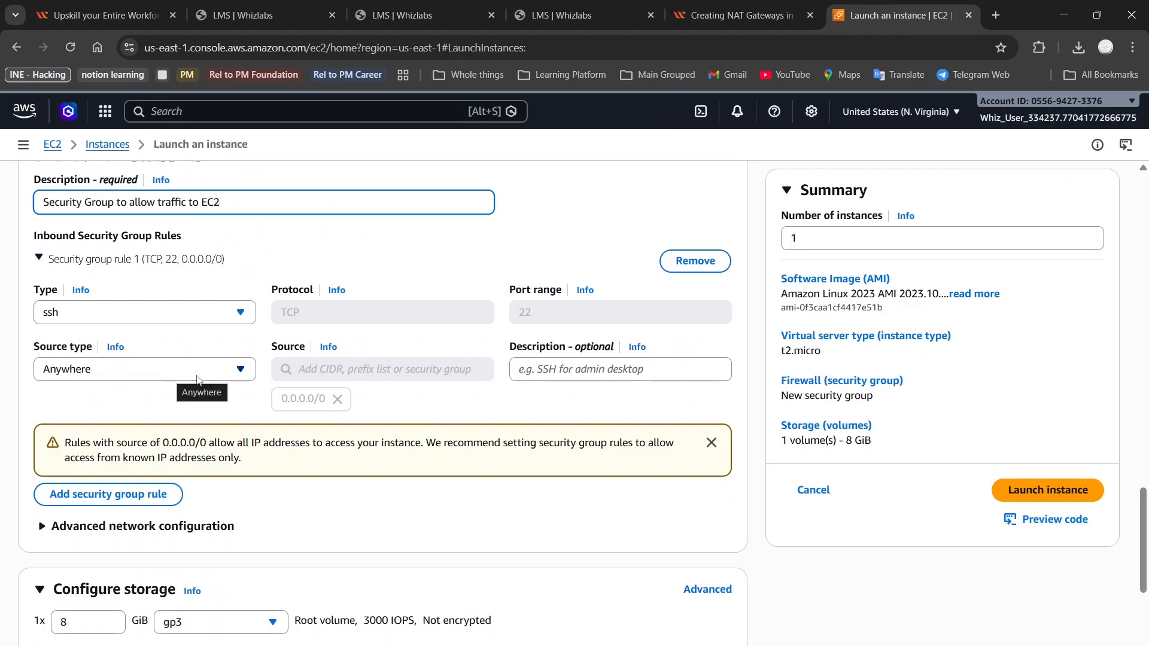
{"action": "left_click", "coordinate": [740, 9]}
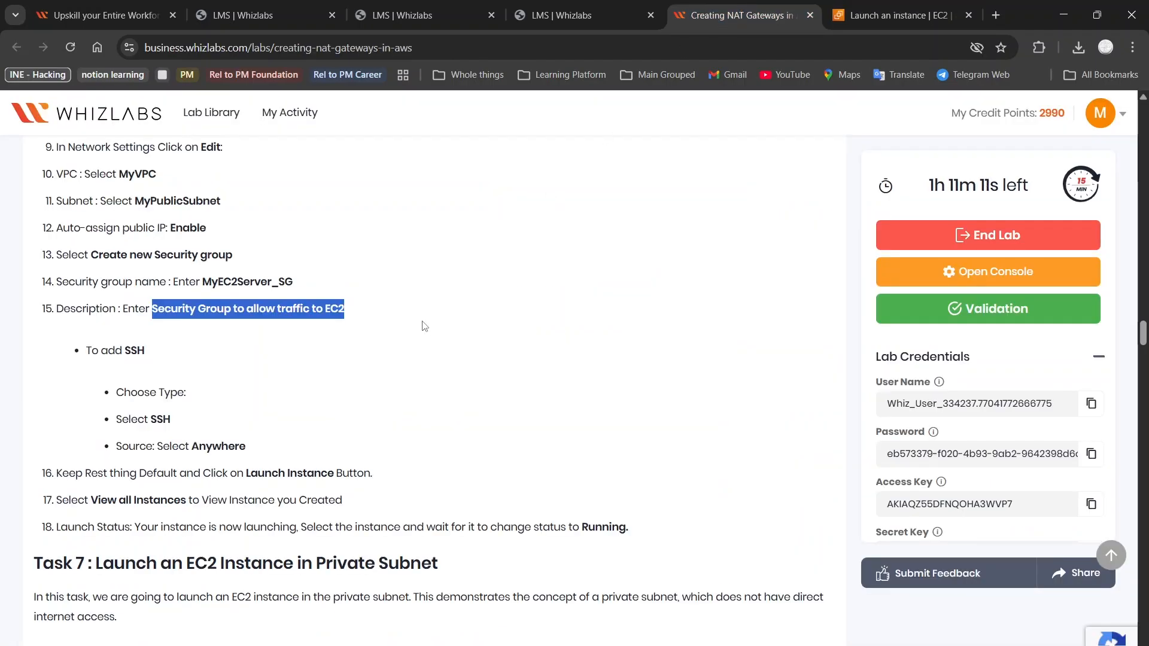
{"action": "scroll", "coordinate": [423, 326], "scroll_direction": "down", "scroll_amount": 2}
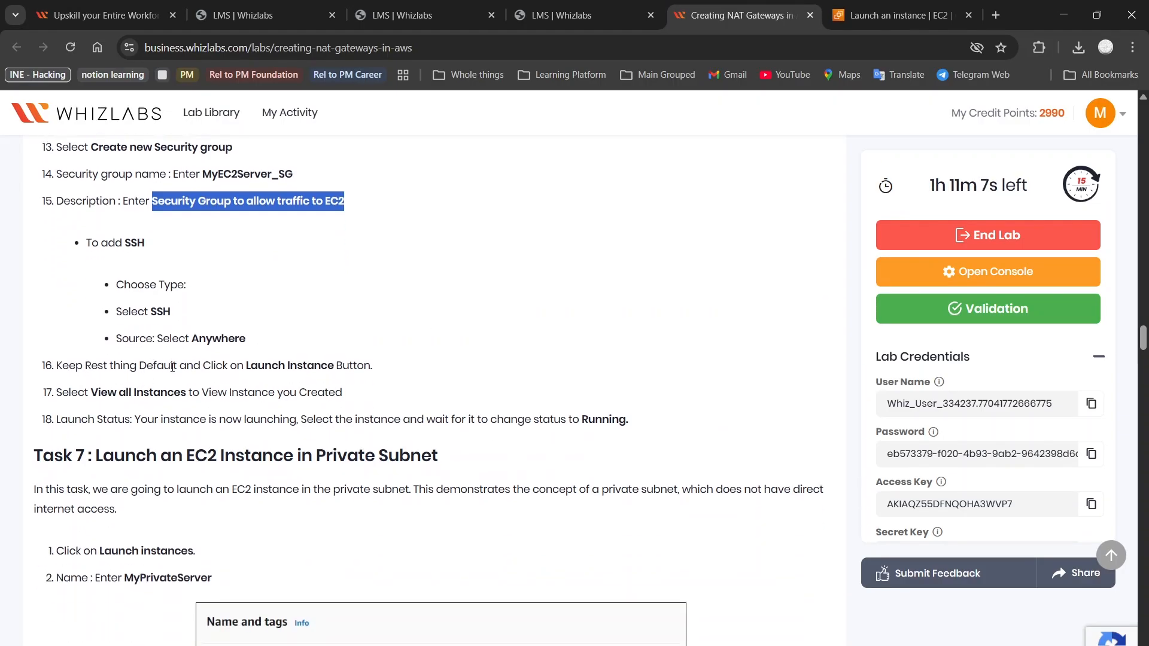
{"action": "scroll", "coordinate": [311, 367], "scroll_direction": "down", "scroll_amount": 1}
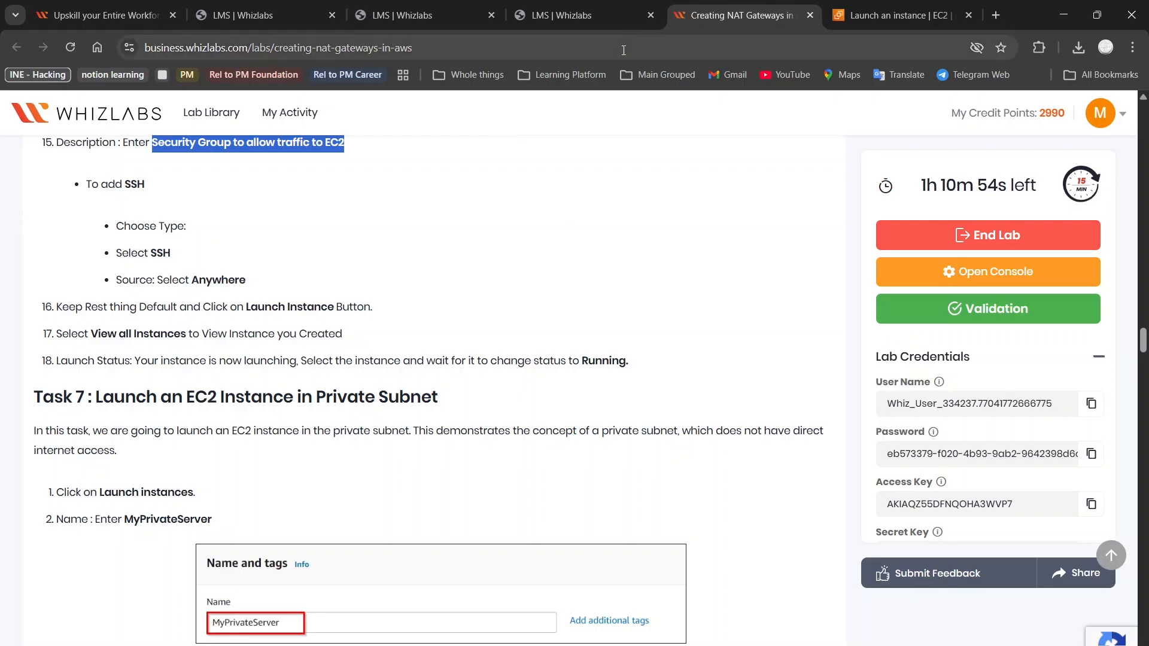
{"action": "left_click", "coordinate": [895, 15]}
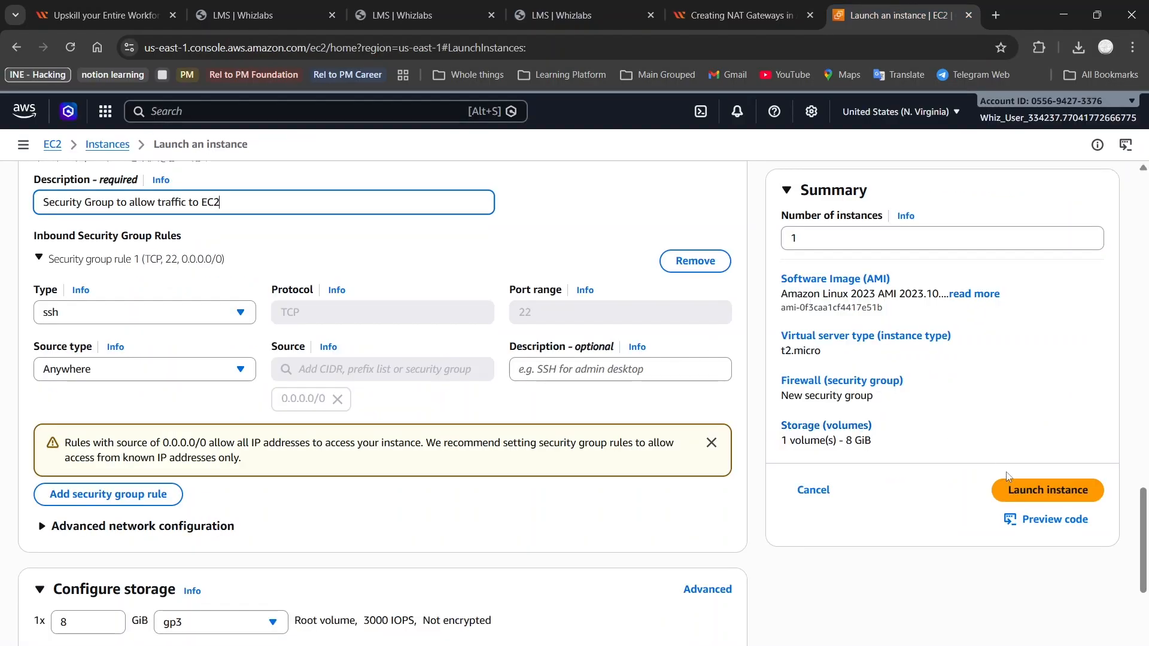
Launch the MyPublicServer instance and copy the name MyPrivateServer from the lab guide
{"action": "left_click", "coordinate": [1020, 496]}
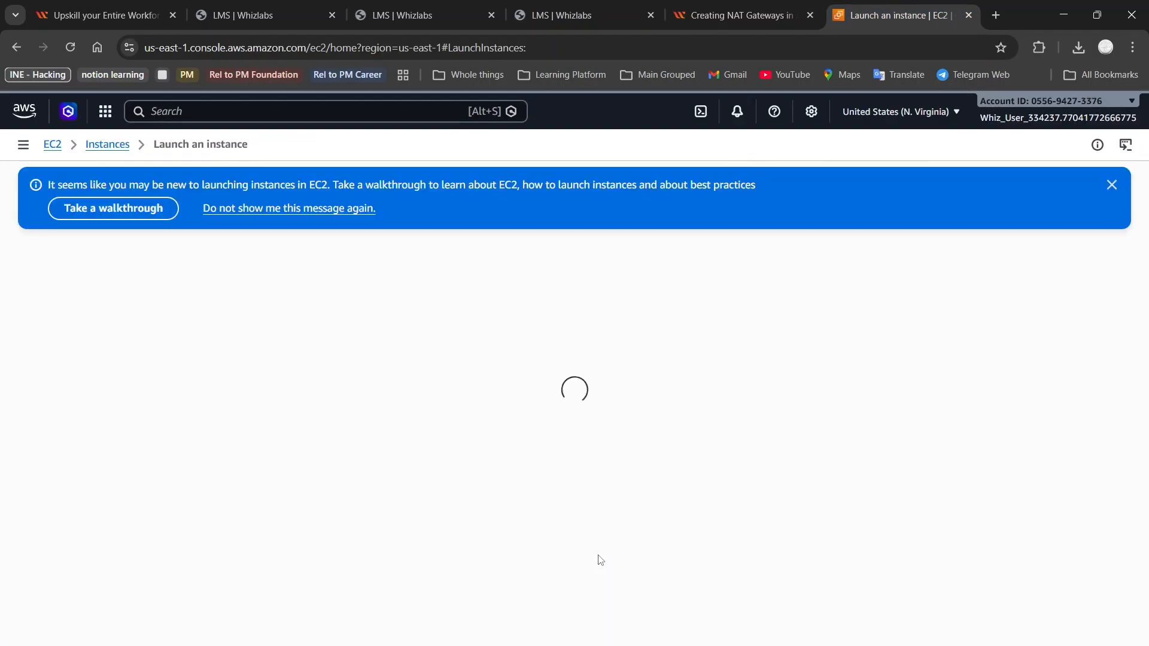
{"action": "left_click", "coordinate": [728, 6]}
{"action": "scroll", "coordinate": [522, 388], "scroll_direction": "down", "scroll_amount": 5}
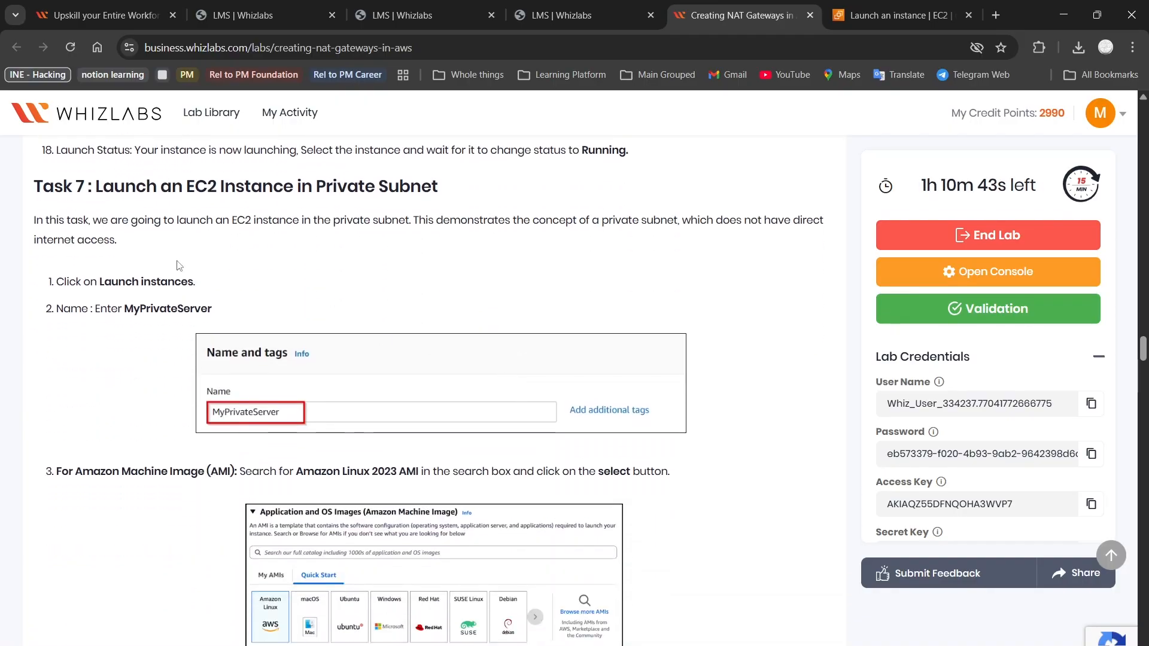
{"action": "double_click", "coordinate": [137, 311]}
{"action": "key", "text": "ctrl+c"}
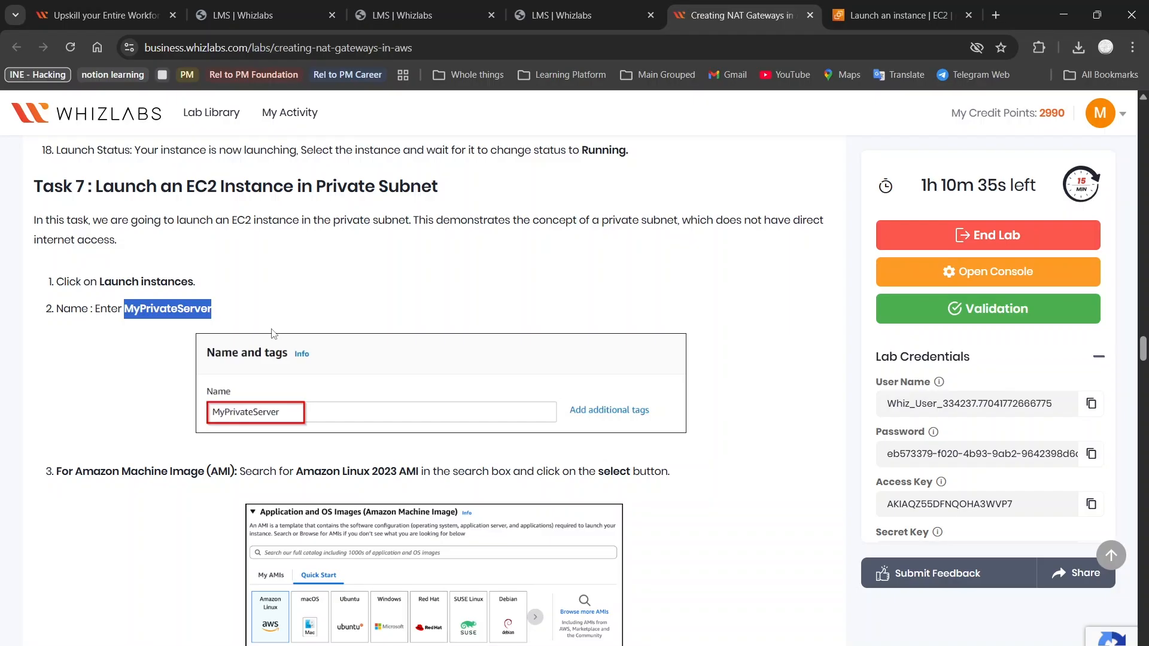
Open the EC2 instances list from the launch confirmation page
{"action": "scroll", "coordinate": [272, 334], "scroll_direction": "down", "scroll_amount": 4}
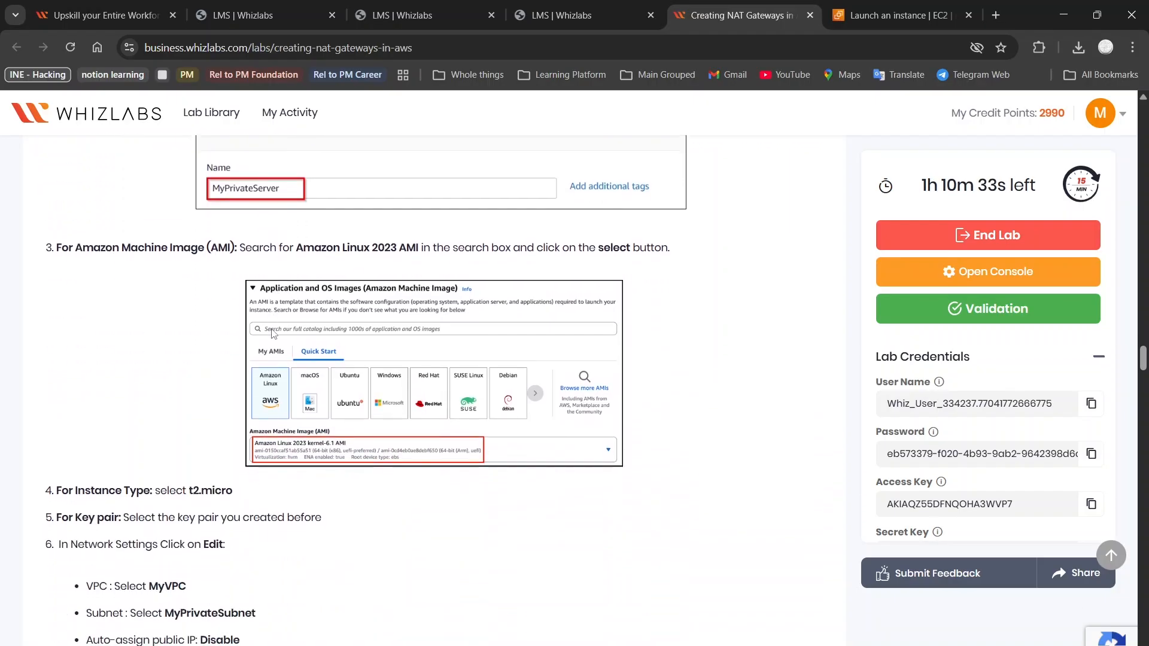
{"action": "scroll", "coordinate": [272, 333], "scroll_direction": "down", "scroll_amount": 3}
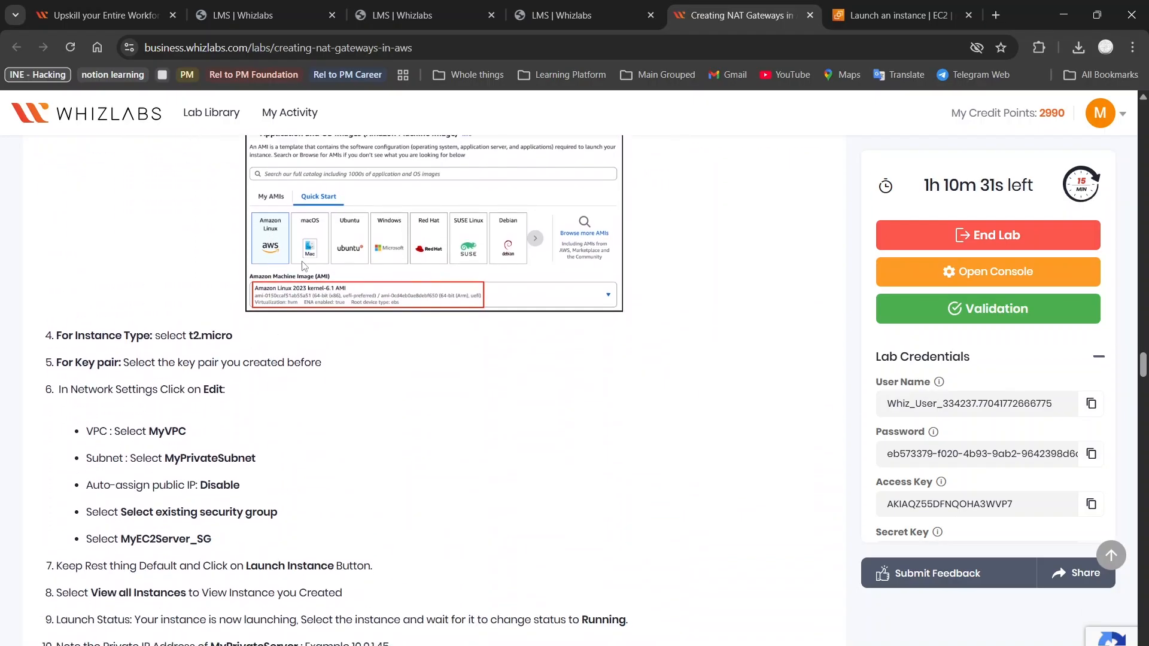
{"action": "left_click", "coordinate": [897, 15]}
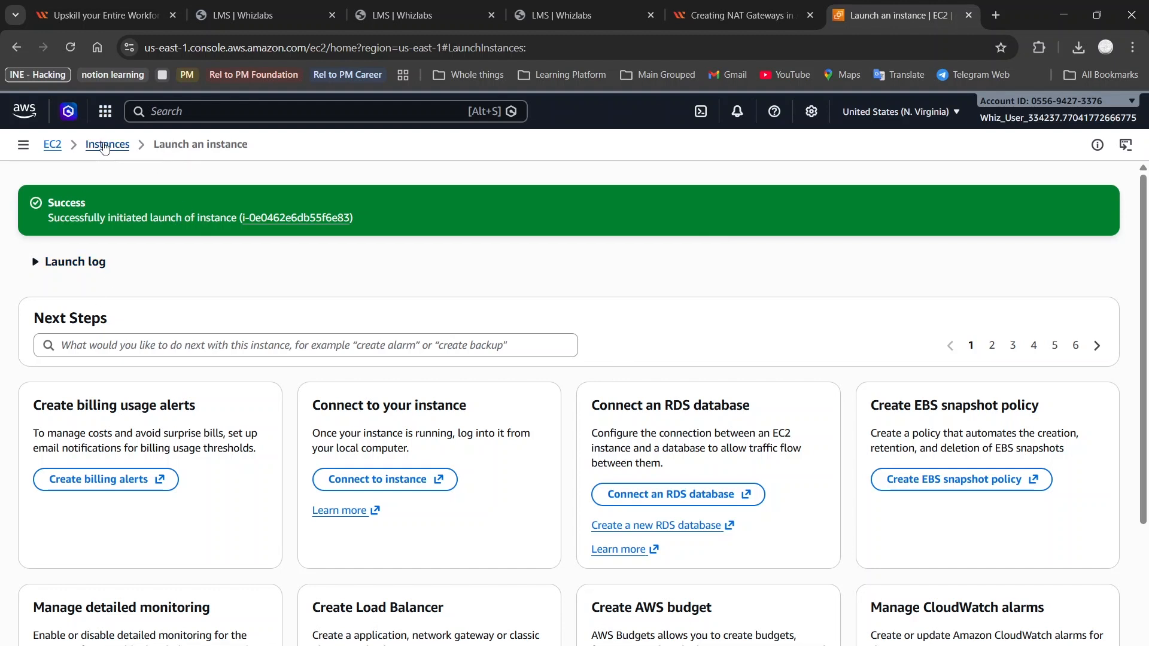
{"action": "left_click", "coordinate": [107, 145]}
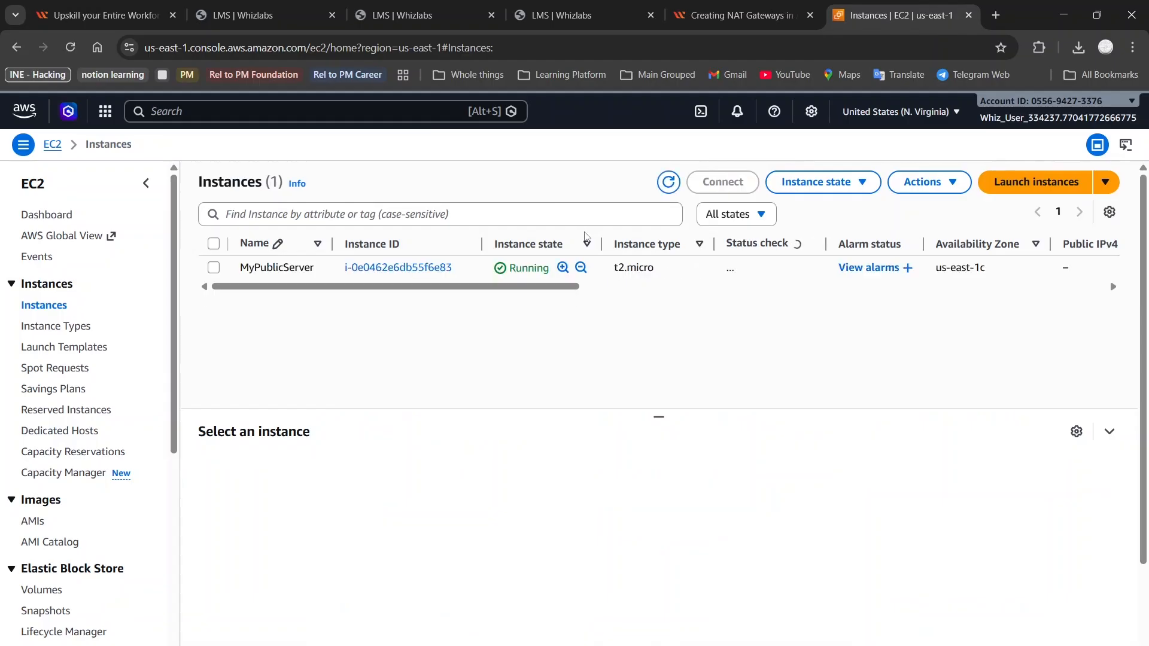
Start another instance launch and name it MyPrivateServer
{"action": "left_click", "coordinate": [1035, 182]}
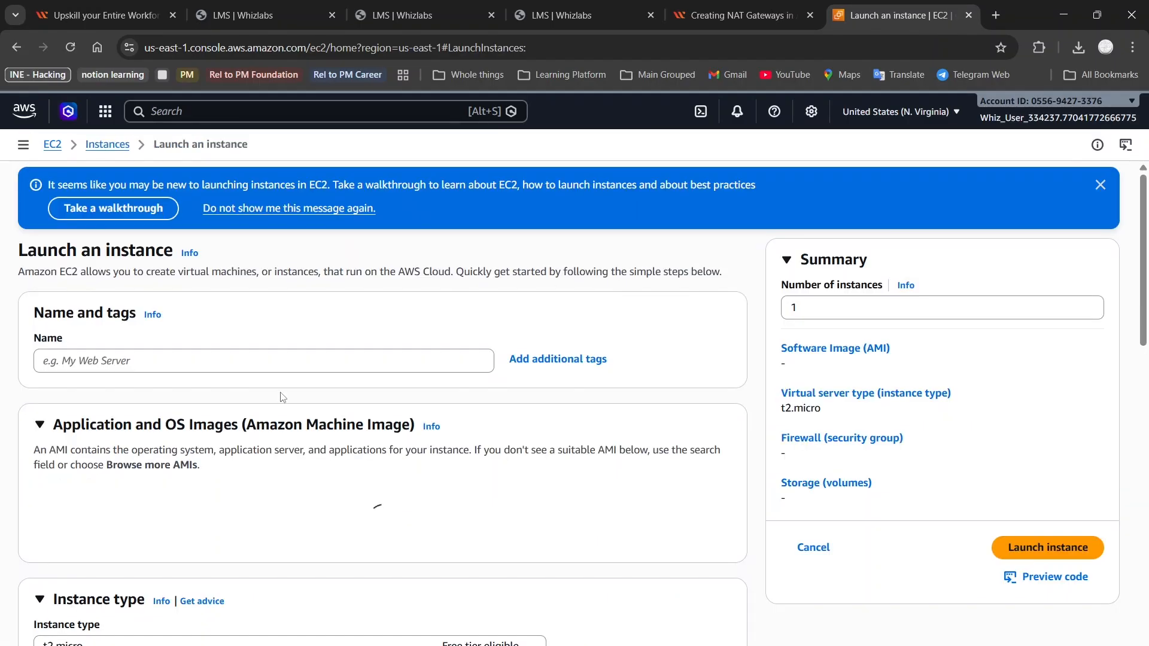
{"action": "left_click", "coordinate": [277, 364]}
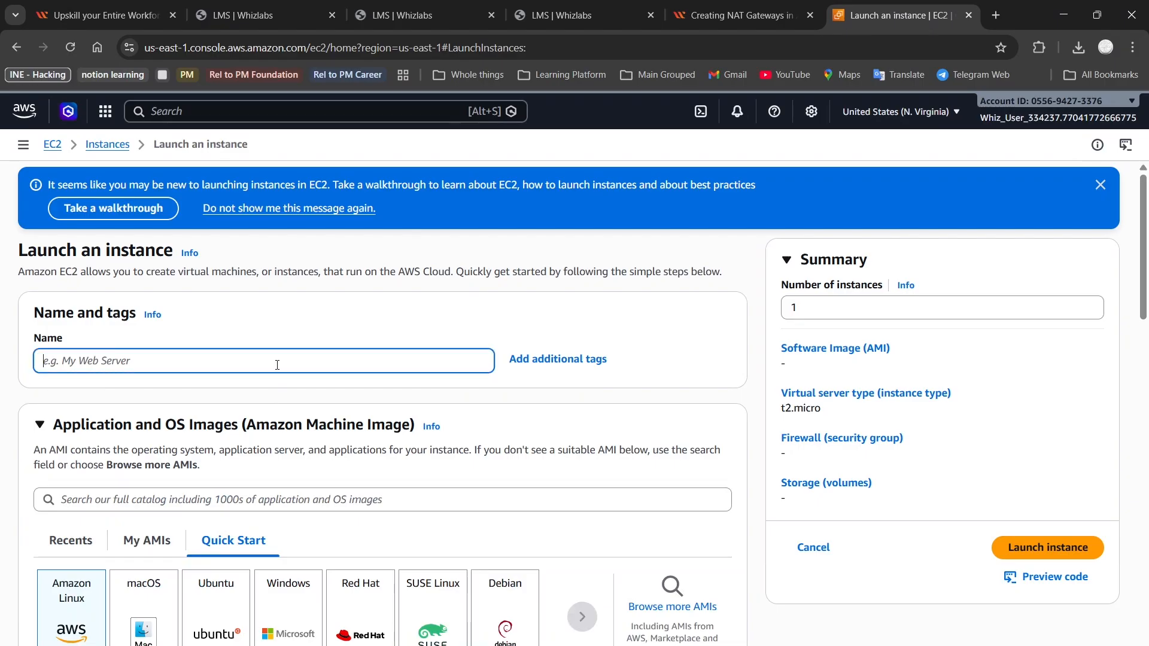
{"action": "key", "text": "ctrl+v"}
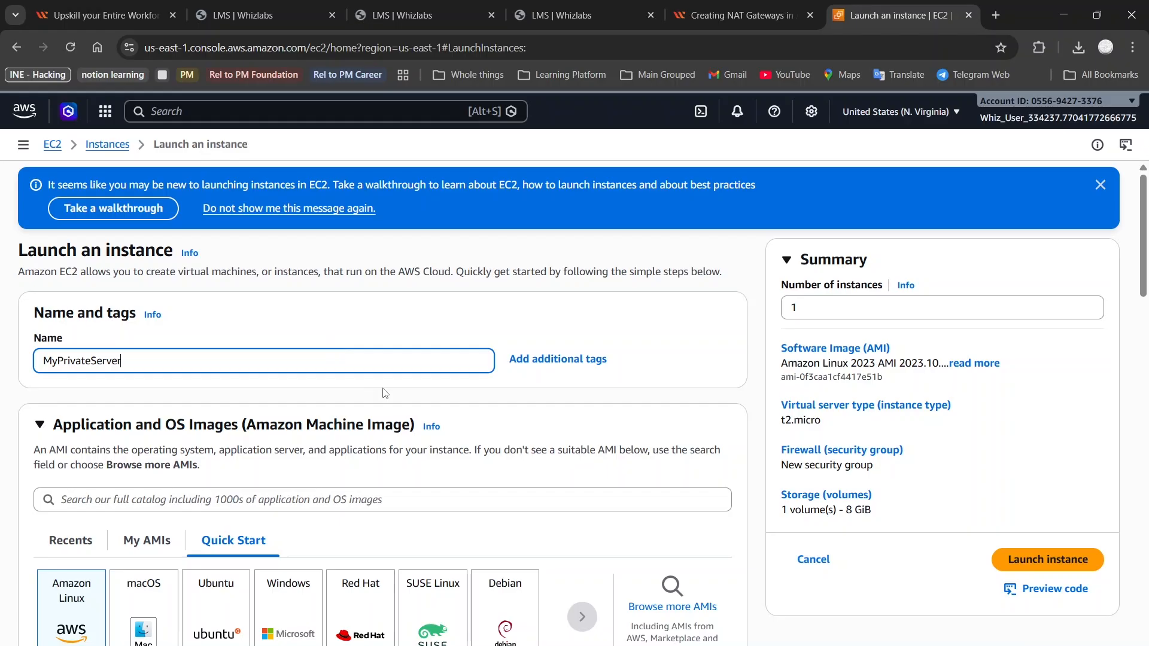
{"action": "scroll", "coordinate": [385, 394], "scroll_direction": "down", "scroll_amount": 15}
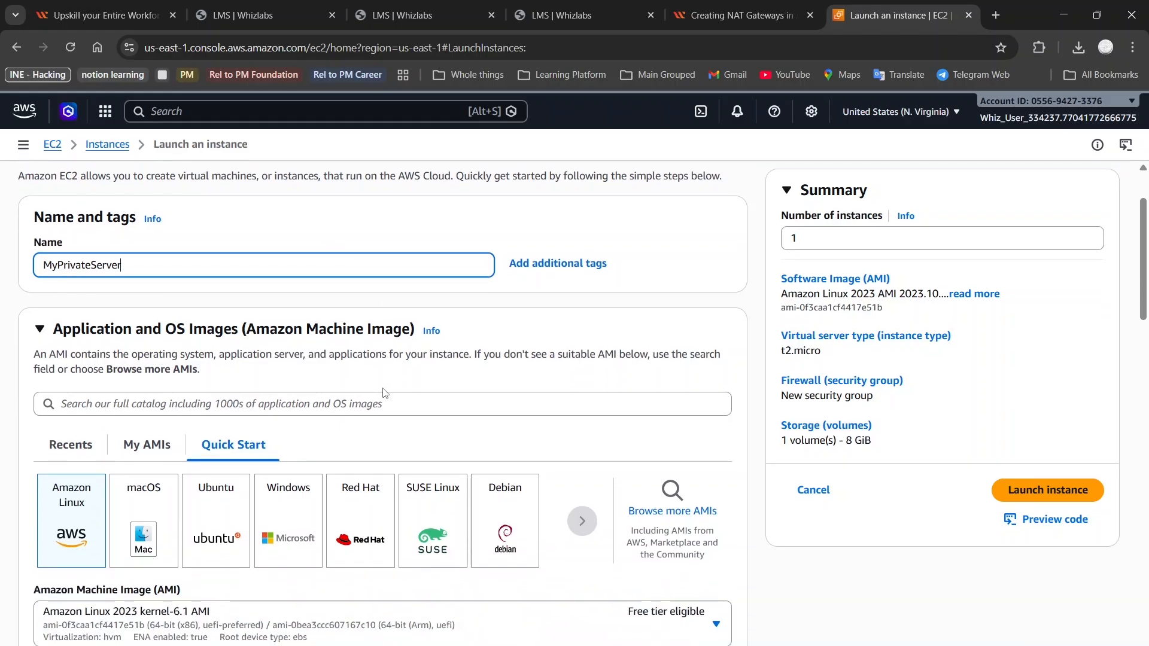
{"action": "scroll", "coordinate": [385, 393], "scroll_direction": "down", "scroll_amount": 1}
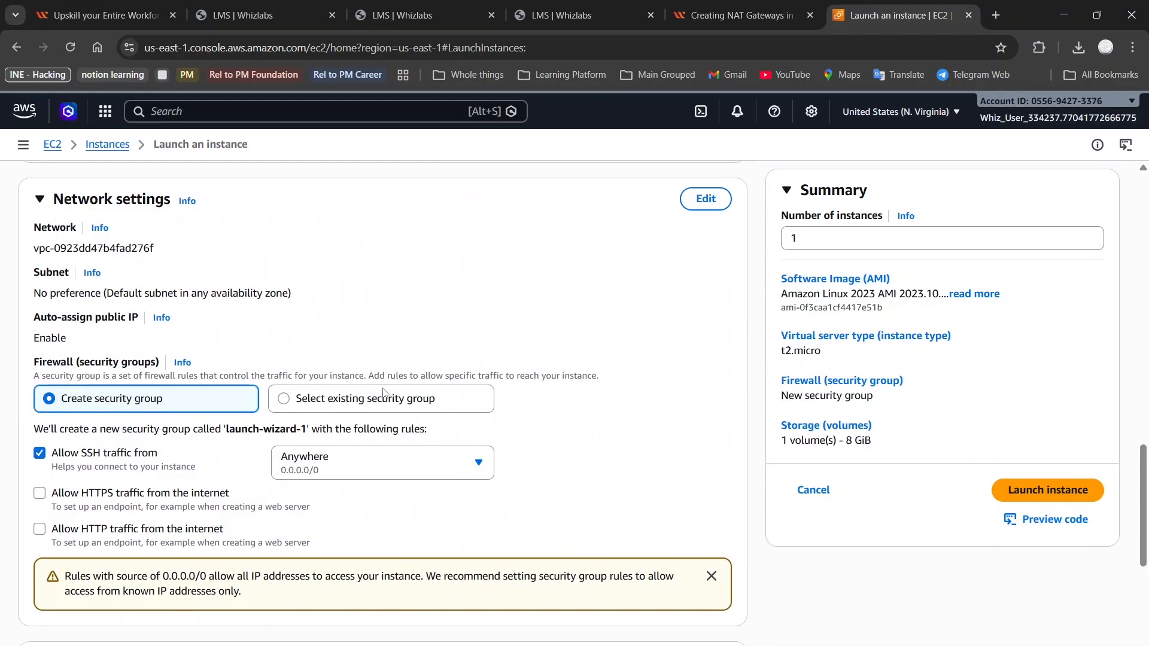
{"action": "scroll", "coordinate": [383, 393], "scroll_direction": "up", "scroll_amount": 3}
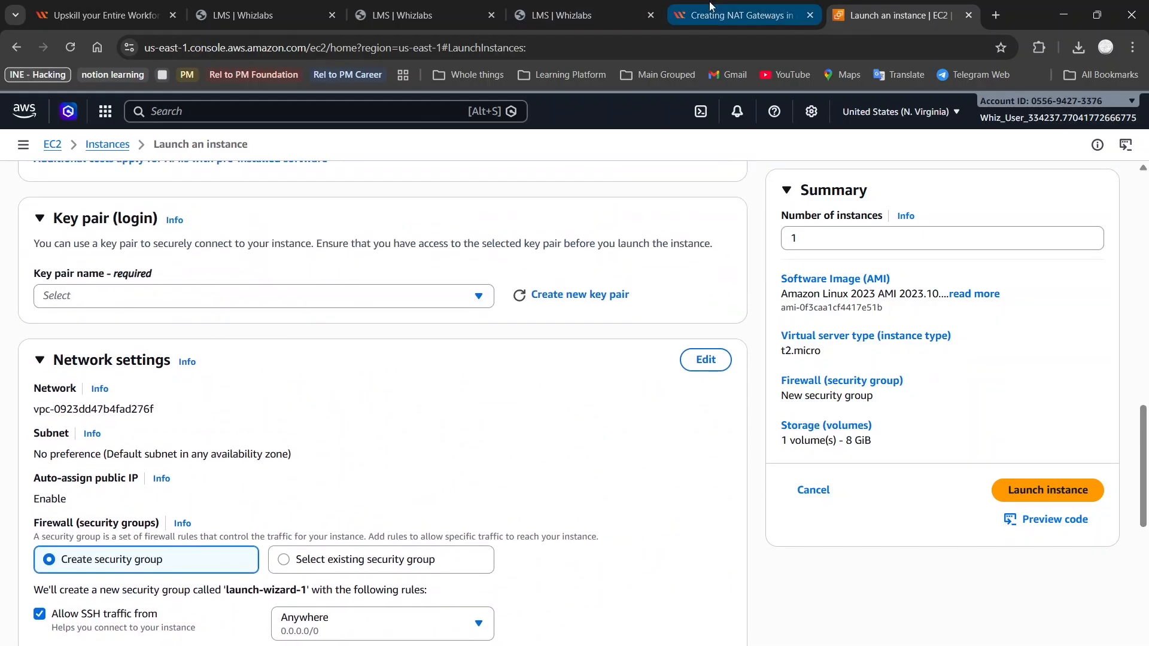
Select MyKey as the key pair for the MyPrivateServer instance
{"action": "left_click", "coordinate": [709, 5]}
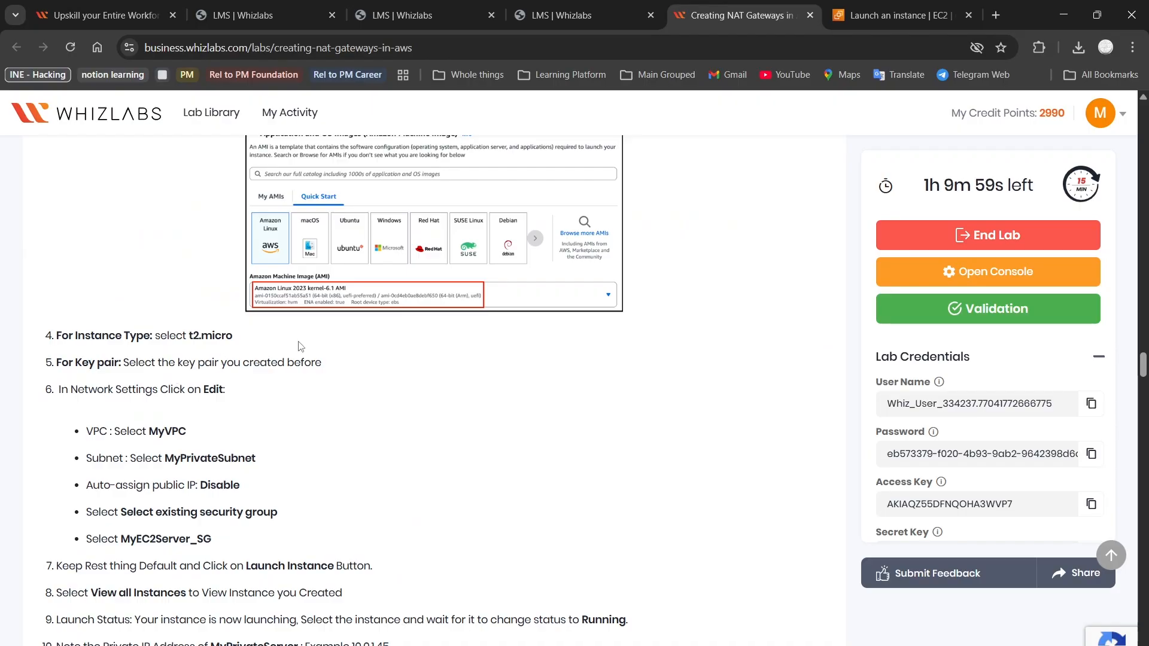
{"action": "left_click", "coordinate": [838, 13]}
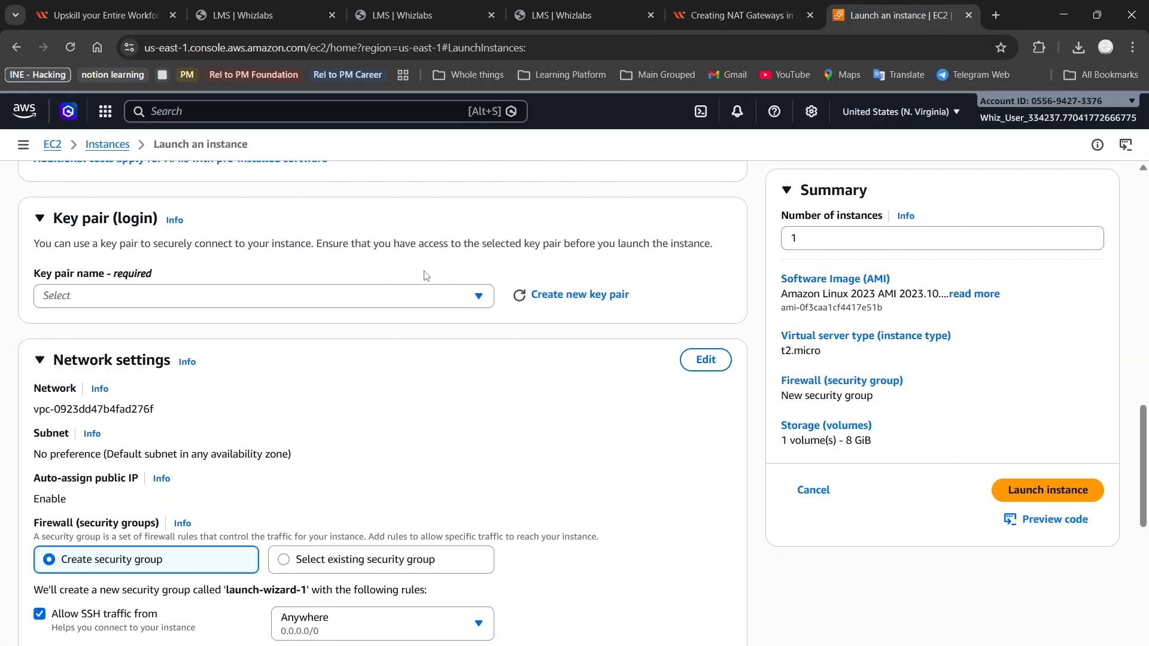
{"action": "left_click", "coordinate": [425, 294]}
{"action": "left_click", "coordinate": [273, 383]}
{"action": "scroll", "coordinate": [275, 379], "scroll_direction": "down", "scroll_amount": 1}
{"action": "scroll", "coordinate": [388, 343], "scroll_direction": "down", "scroll_amount": 1}
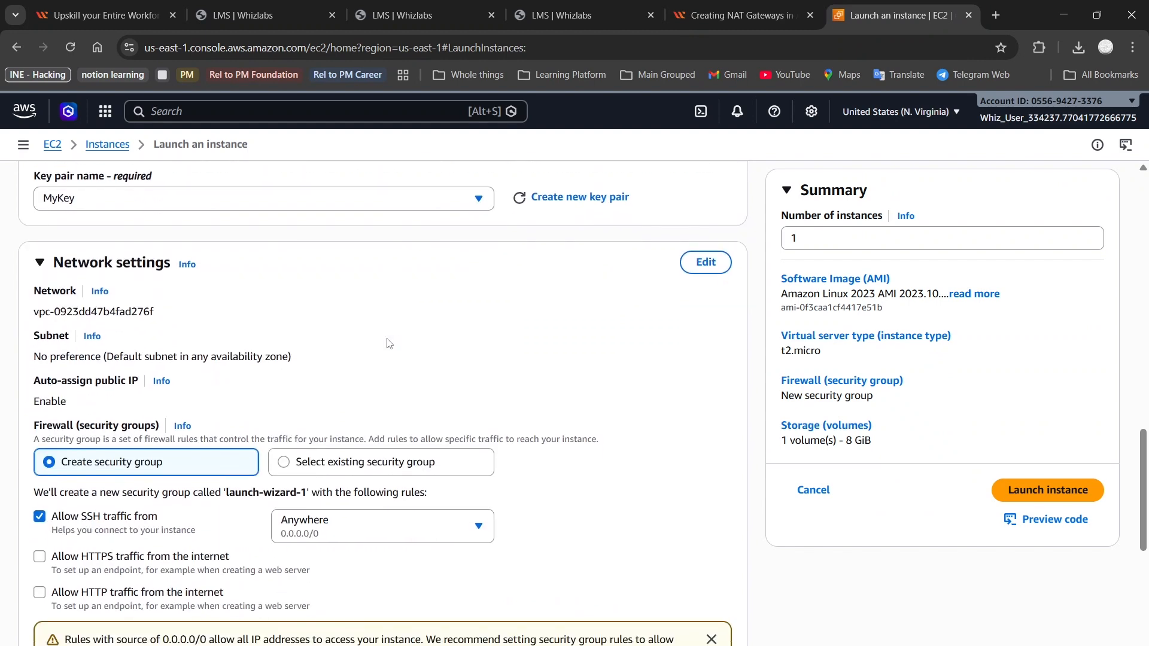
{"action": "left_click", "coordinate": [731, 7]}
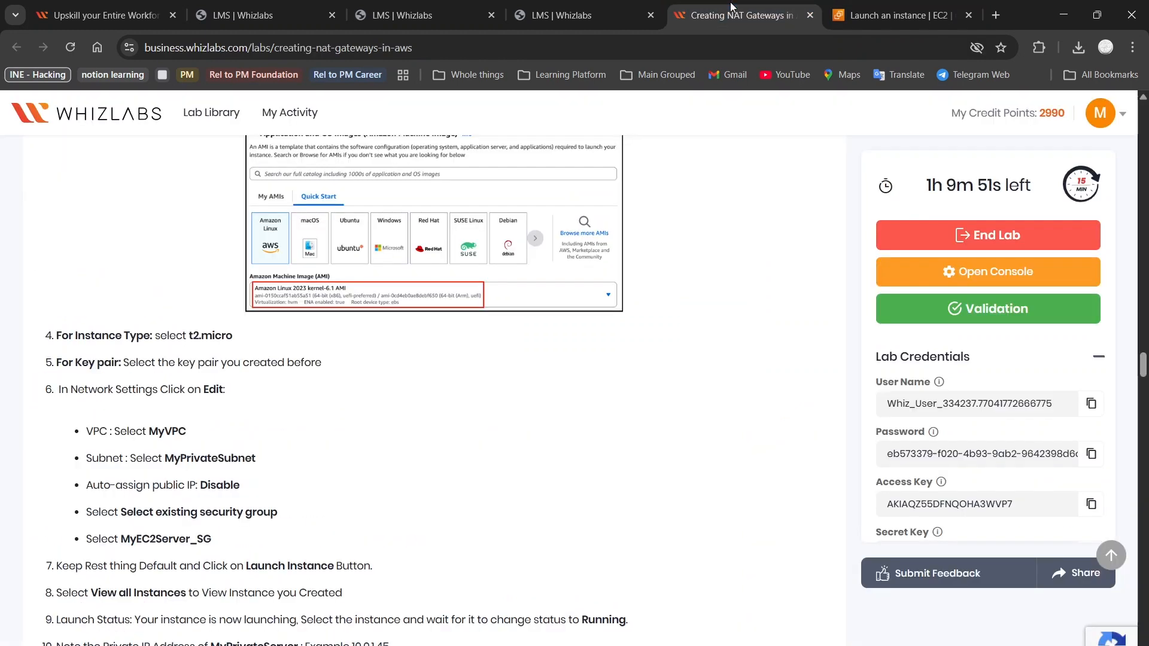
{"action": "scroll", "coordinate": [264, 447], "scroll_direction": "down", "scroll_amount": 2}
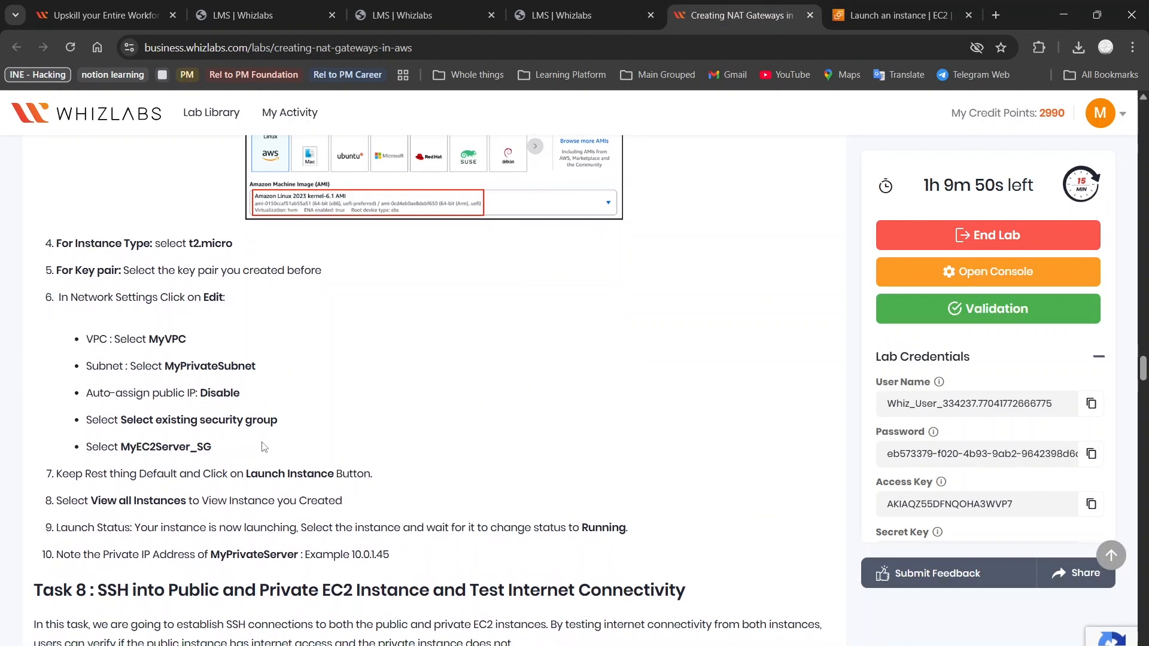
{"action": "scroll", "coordinate": [264, 447], "scroll_direction": "down", "scroll_amount": 1}
{"action": "scroll", "coordinate": [263, 442], "scroll_direction": "down", "scroll_amount": 2}
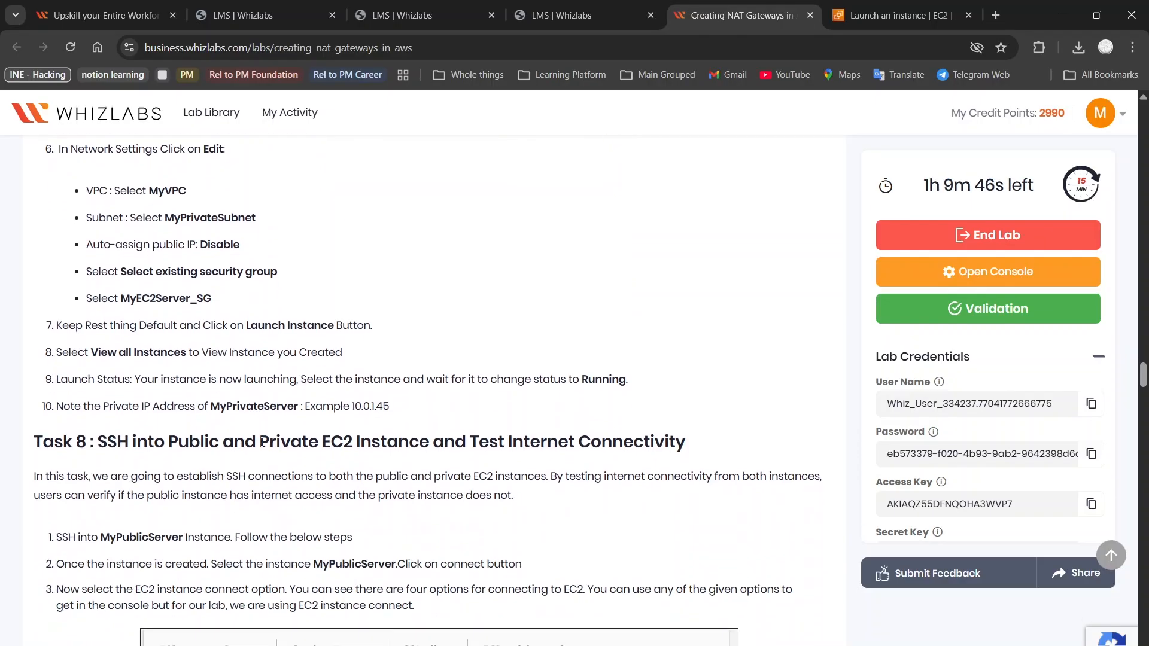
{"action": "scroll", "coordinate": [263, 443], "scroll_direction": "down", "scroll_amount": 1}
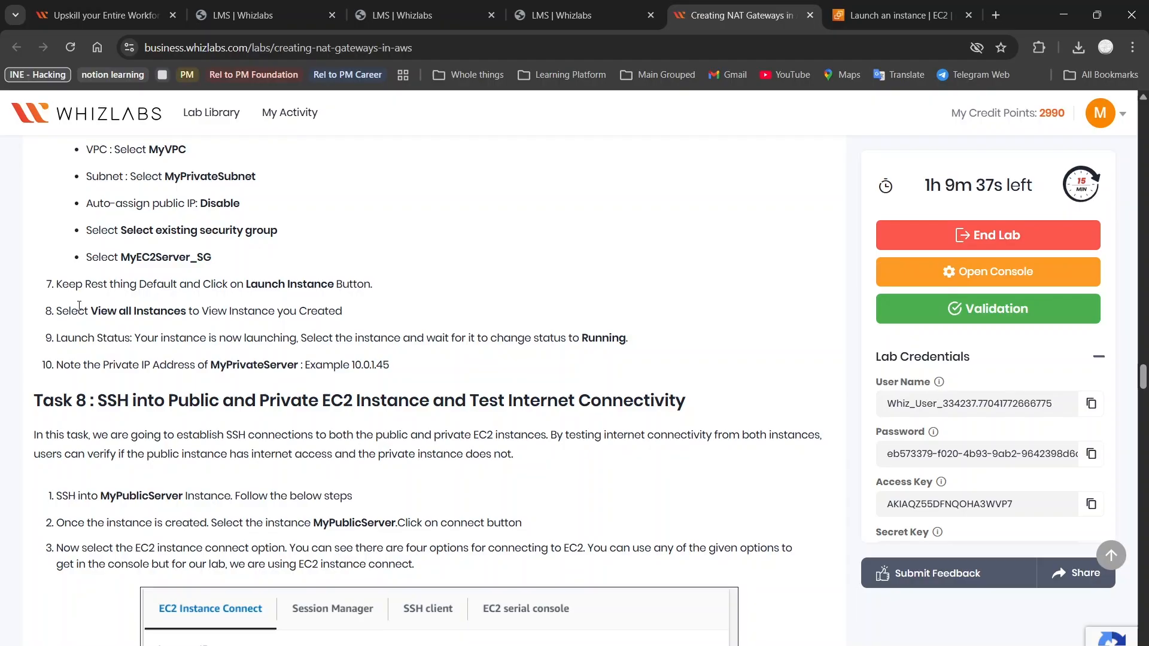
{"action": "scroll", "coordinate": [162, 149], "scroll_direction": "up", "scroll_amount": 1}
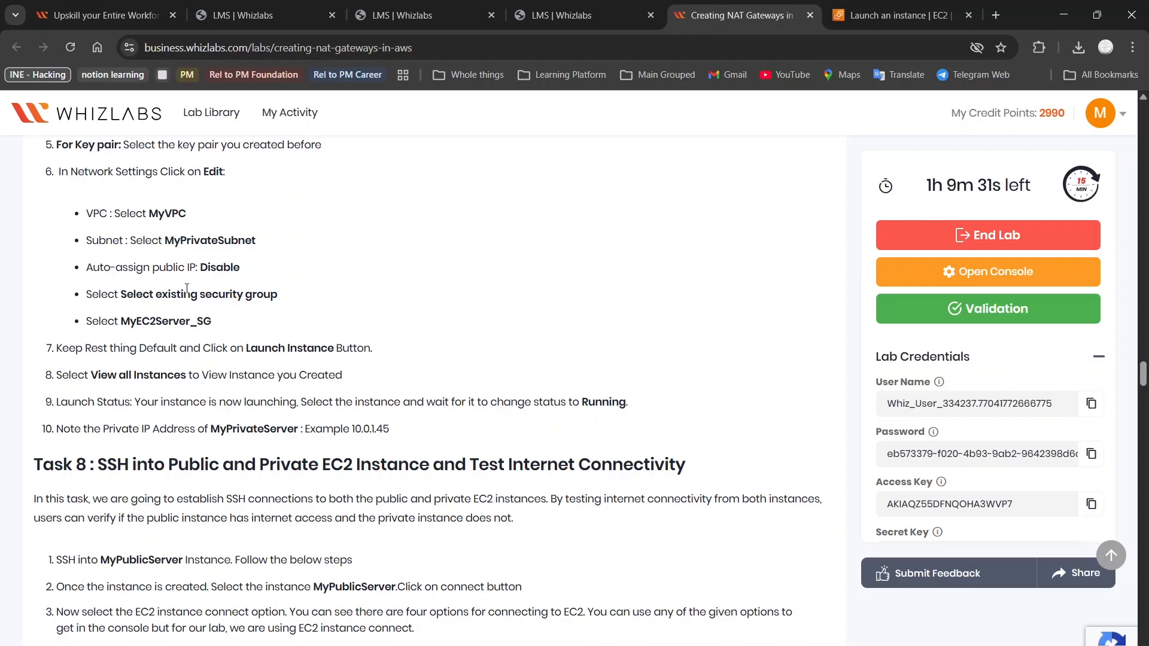
{"action": "scroll", "coordinate": [145, 298], "scroll_direction": "down", "scroll_amount": 1}
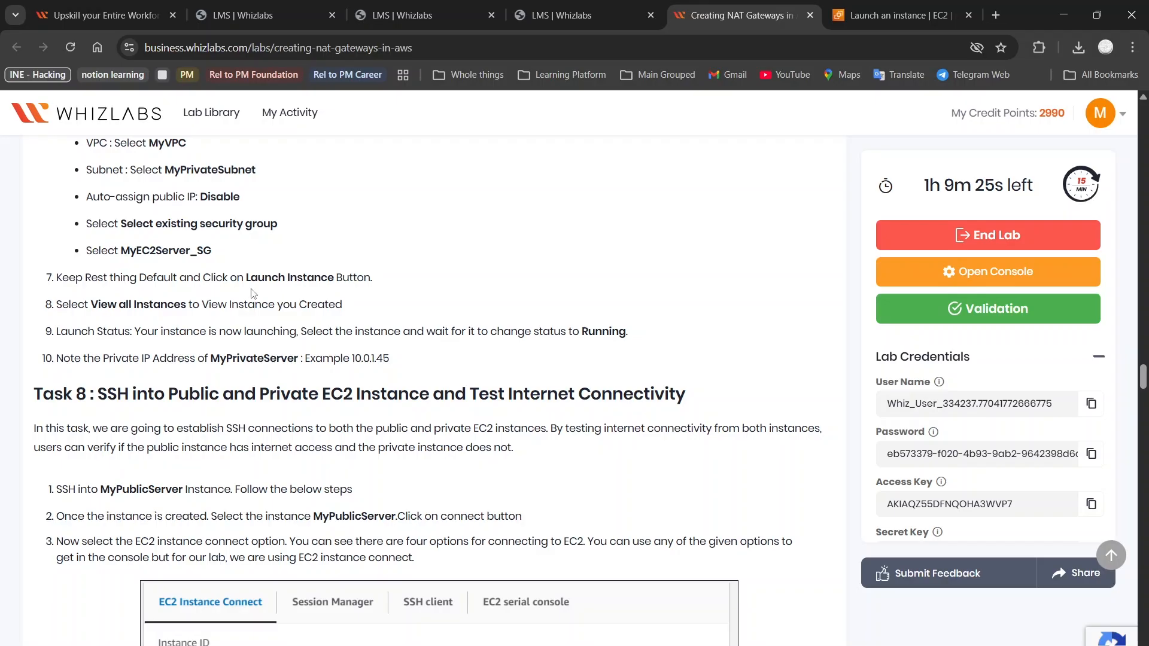
{"action": "scroll", "coordinate": [282, 278], "scroll_direction": "down", "scroll_amount": 1}
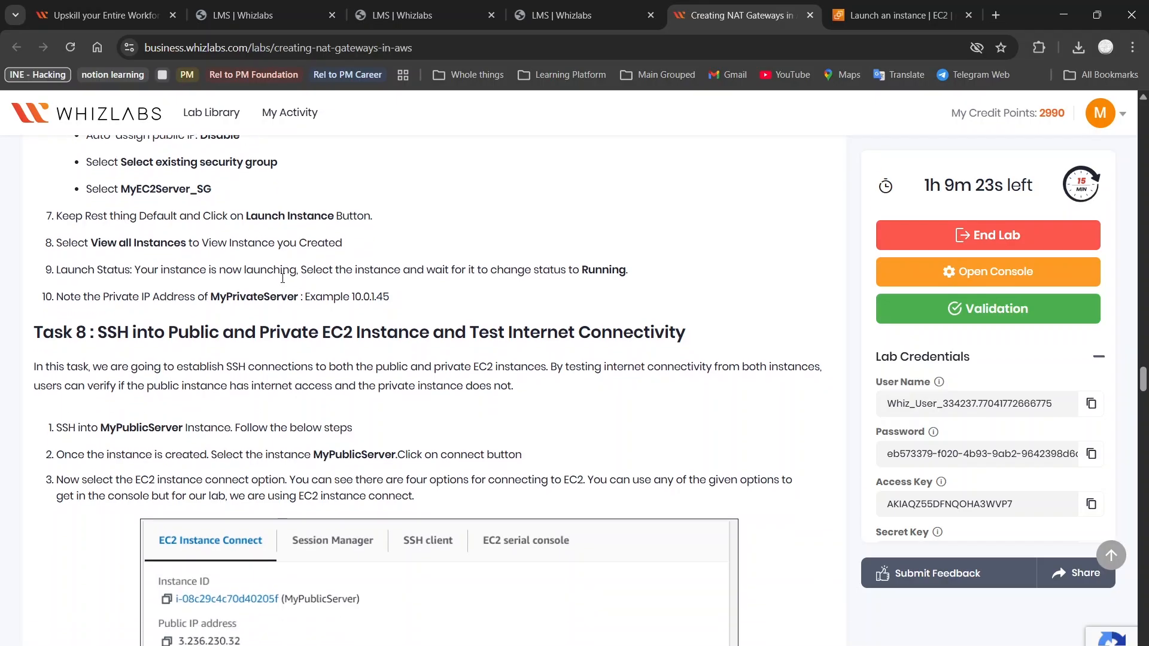
{"action": "scroll", "coordinate": [284, 283], "scroll_direction": "down", "scroll_amount": 1}
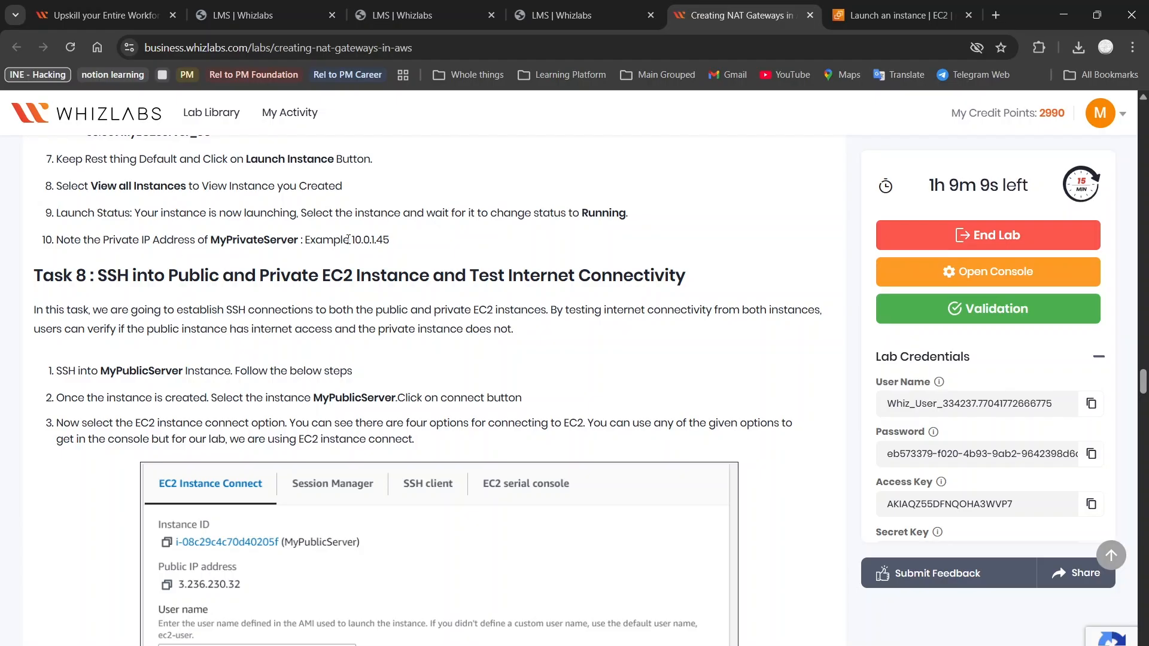
{"action": "scroll", "coordinate": [318, 257], "scroll_direction": "down", "scroll_amount": 1}
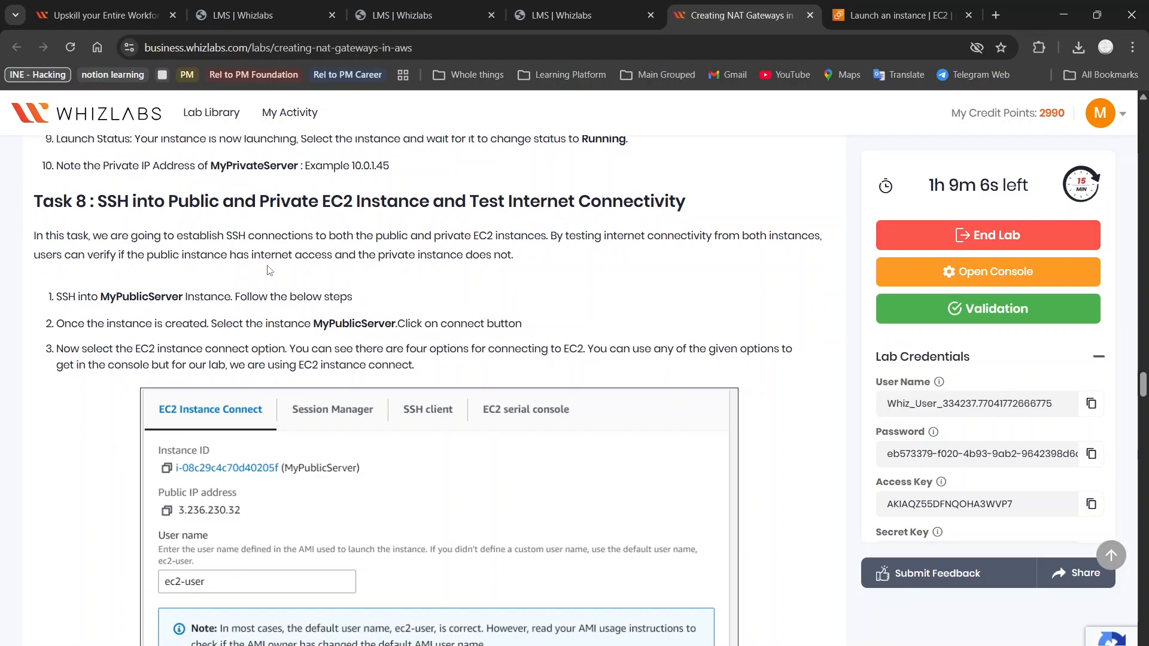
Switch the launch form to an existing security group and place the instance in MyVPC
{"action": "left_click", "coordinate": [894, 15]}
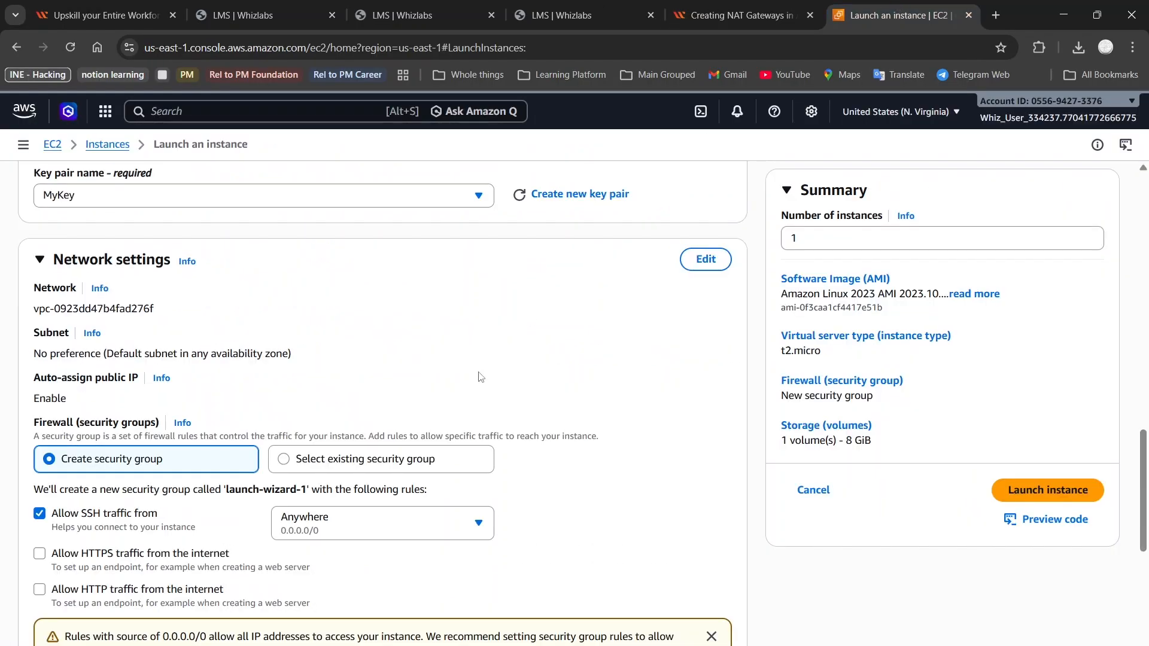
{"action": "left_click", "coordinate": [292, 466]}
{"action": "scroll", "coordinate": [234, 429], "scroll_direction": "down", "scroll_amount": 1}
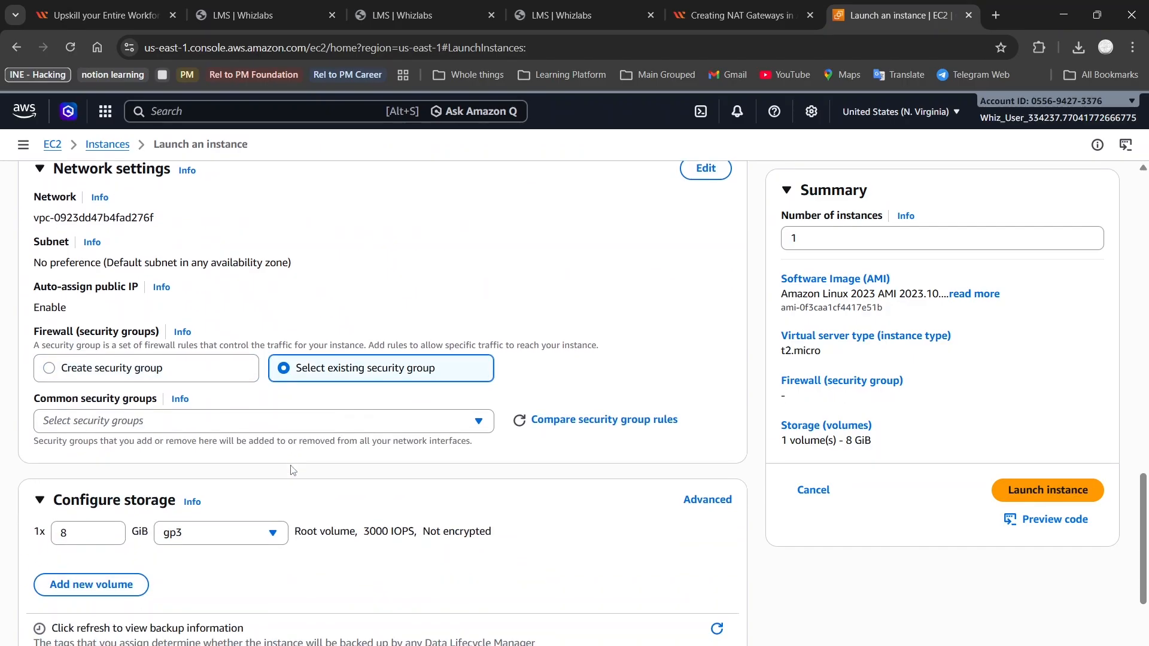
{"action": "left_click", "coordinate": [234, 429]}
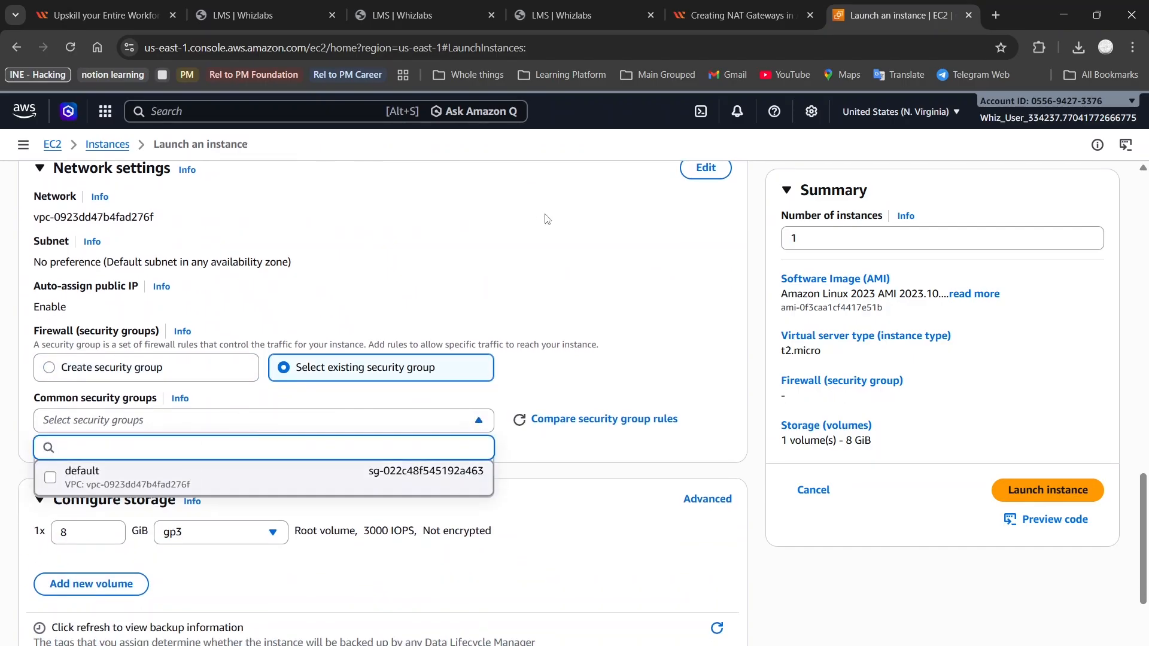
{"action": "left_click", "coordinate": [706, 167]}
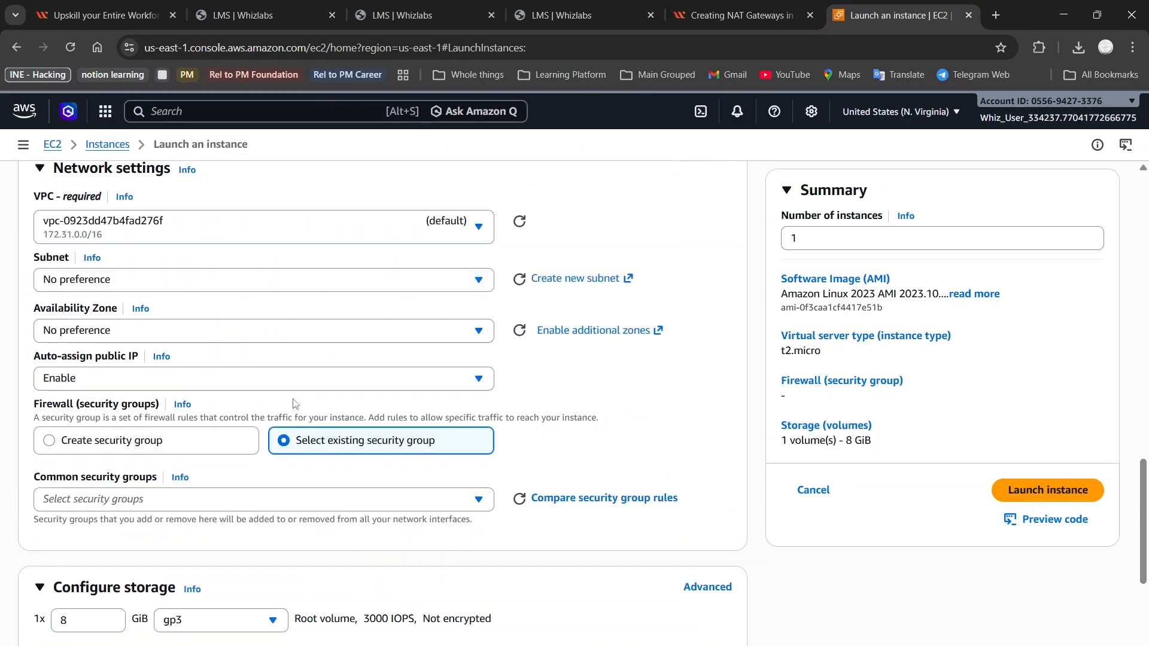
{"action": "left_click", "coordinate": [309, 227]}
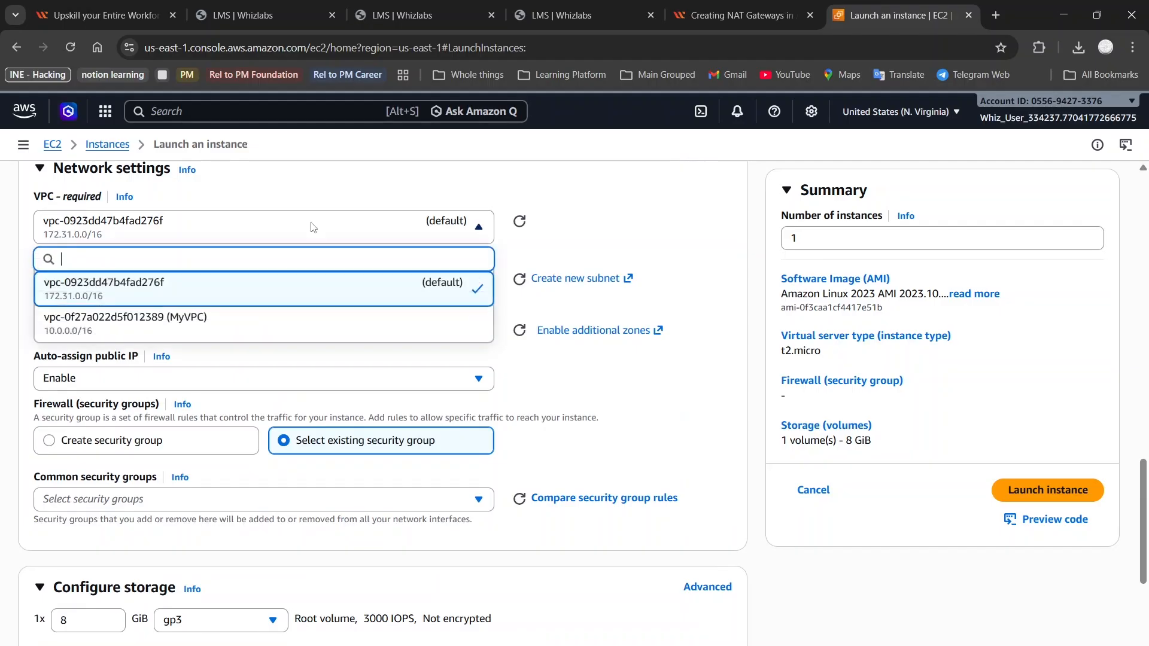
{"action": "left_click", "coordinate": [282, 324]}
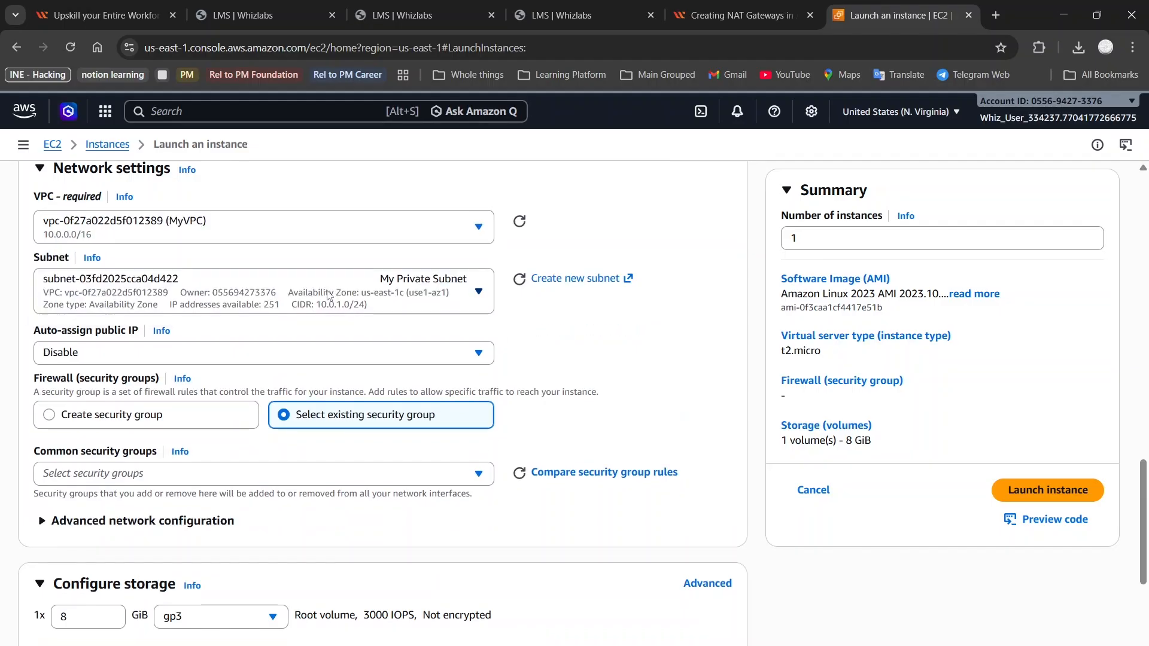
Choose My Private Subnet and MyEC2Server_SG, launch the instance, and return to the lab instructions
{"action": "left_click", "coordinate": [328, 295]}
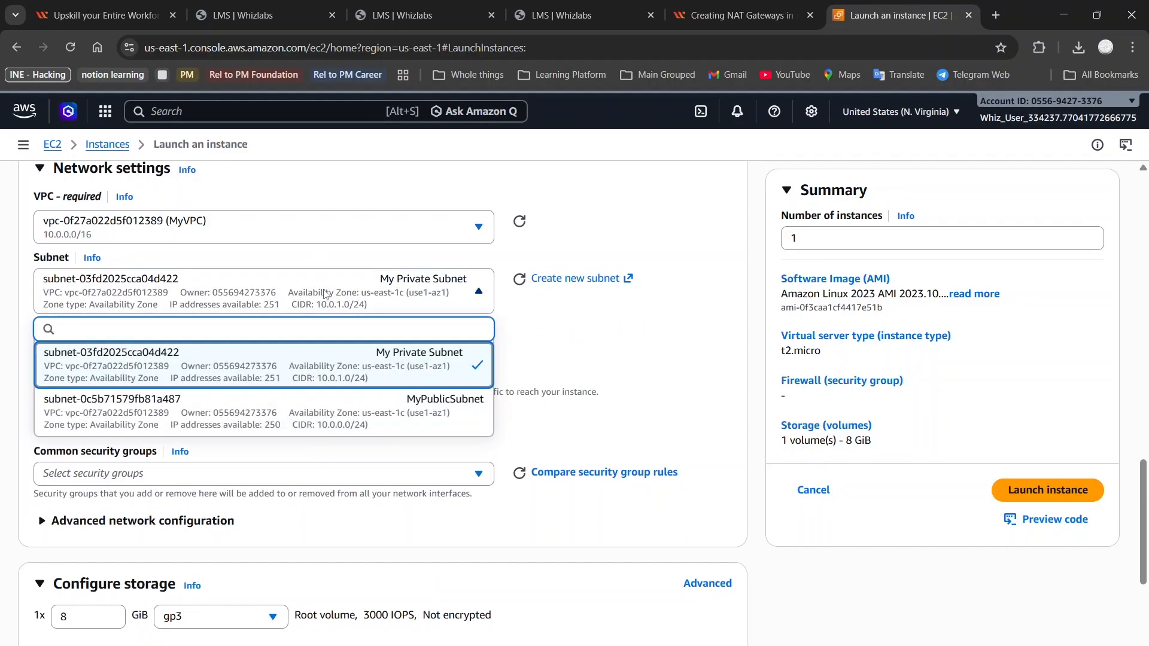
{"action": "left_click", "coordinate": [326, 294]}
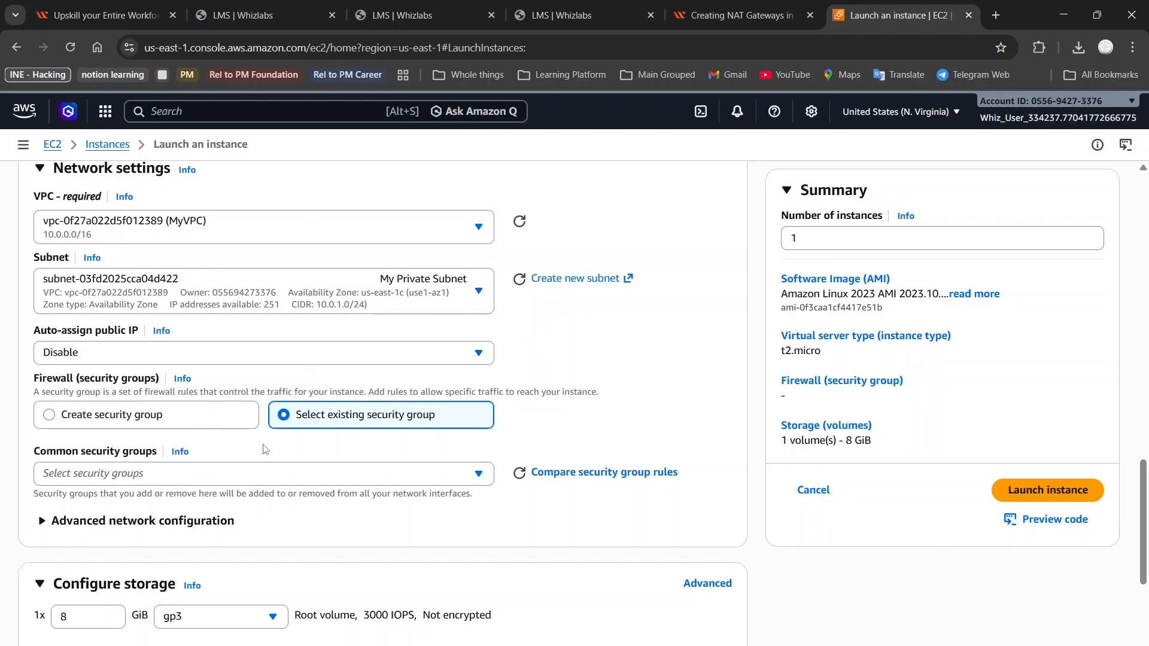
{"action": "left_click", "coordinate": [271, 473]}
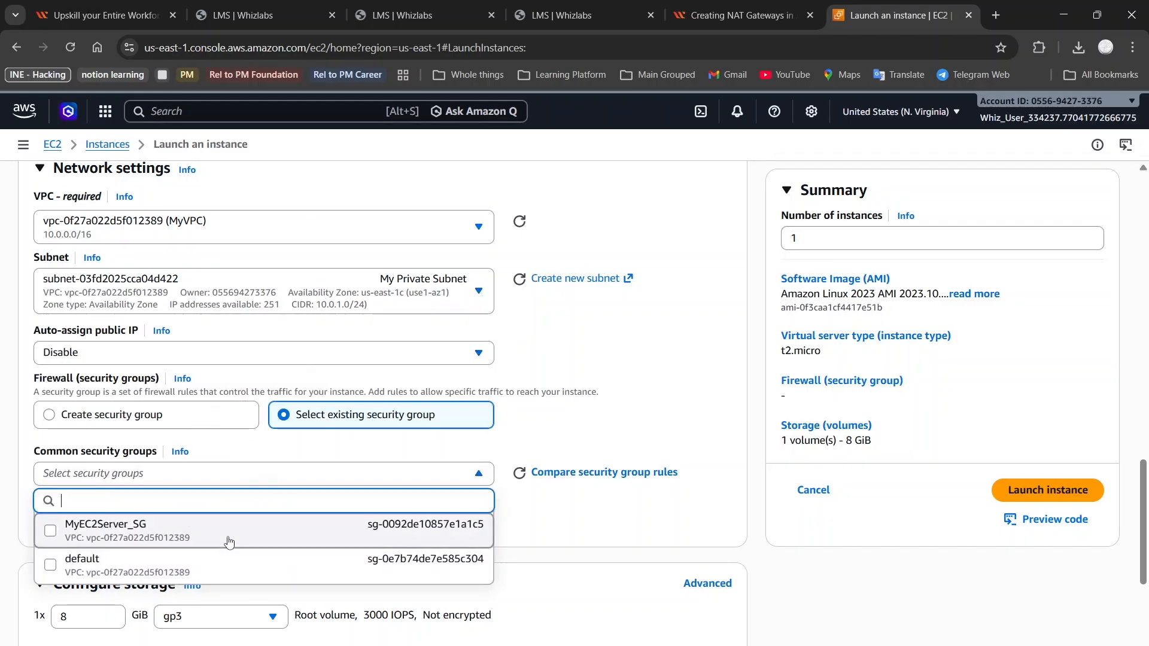
{"action": "left_click", "coordinate": [229, 541]}
{"action": "scroll", "coordinate": [382, 467], "scroll_direction": "down", "scroll_amount": 5}
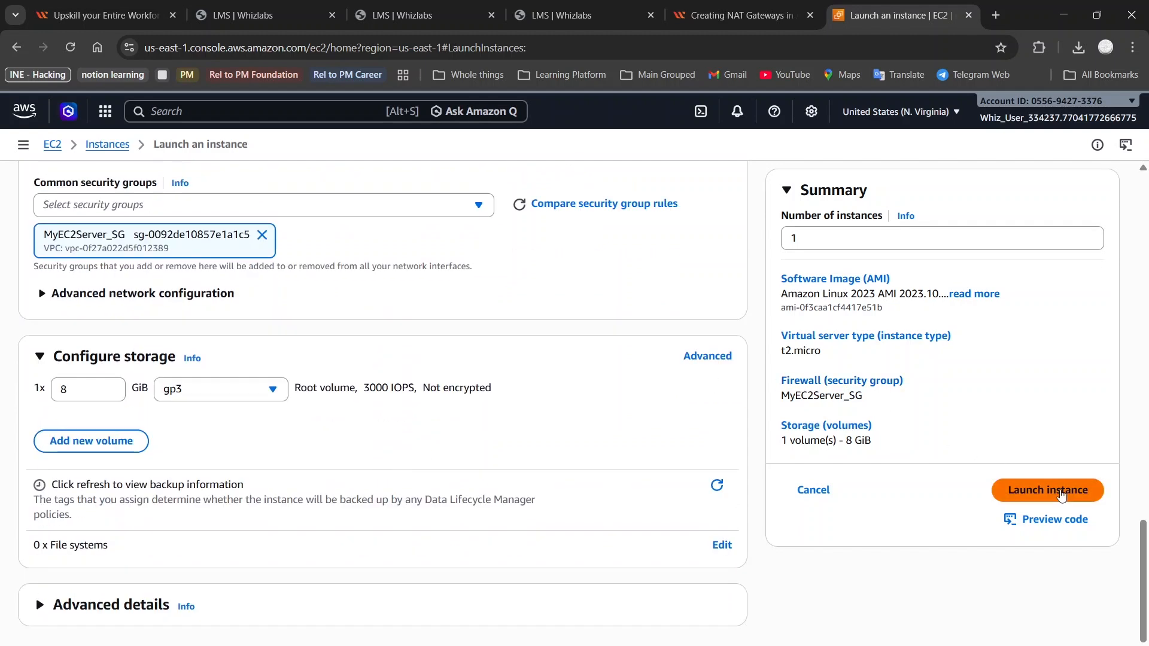
{"action": "left_click", "coordinate": [1061, 496]}
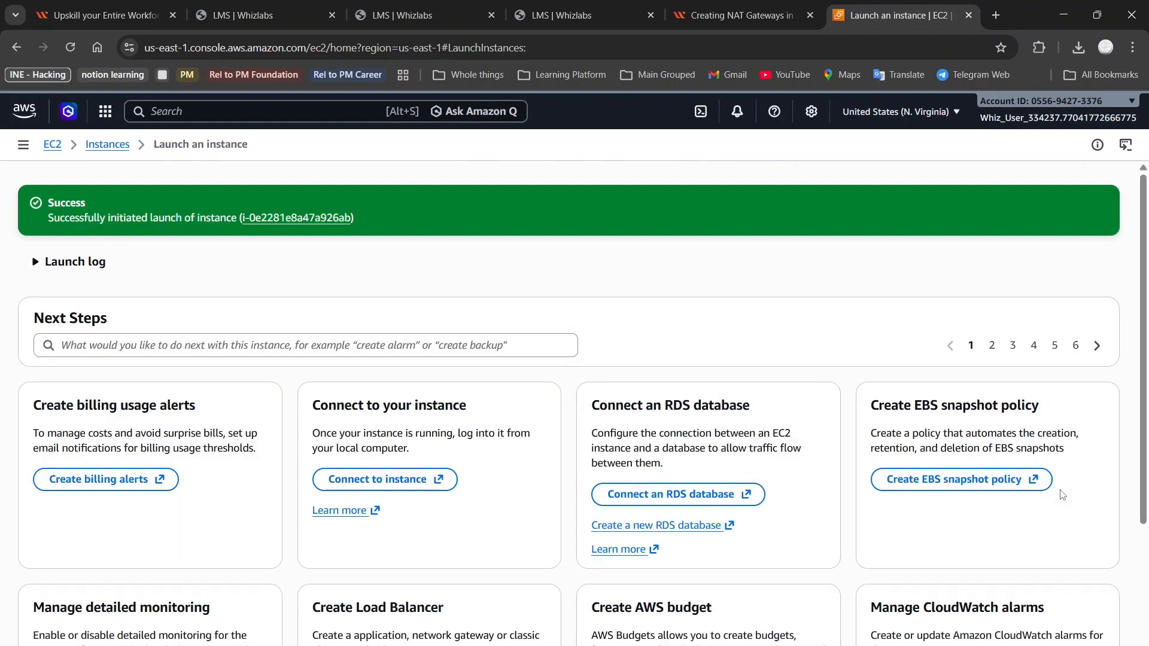
{"action": "left_click", "coordinate": [748, 2]}
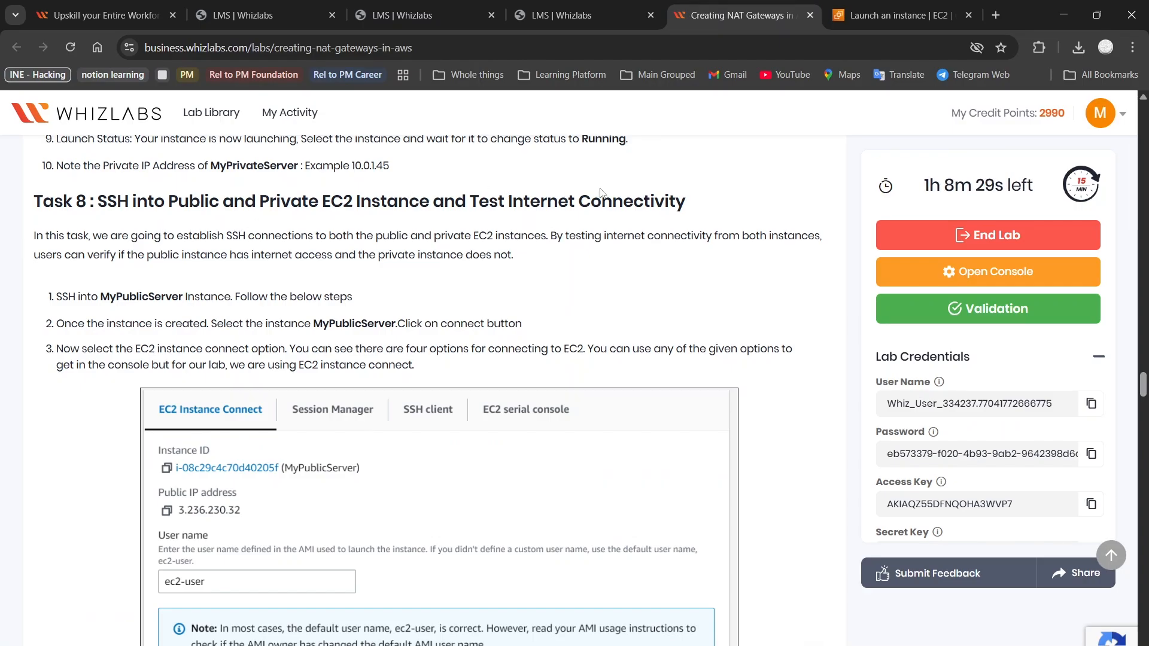
Read the Task 8–11 SSH instructions for both servers, then return to the EC2 launch page
{"action": "scroll", "coordinate": [202, 235], "scroll_direction": "down", "scroll_amount": 1}
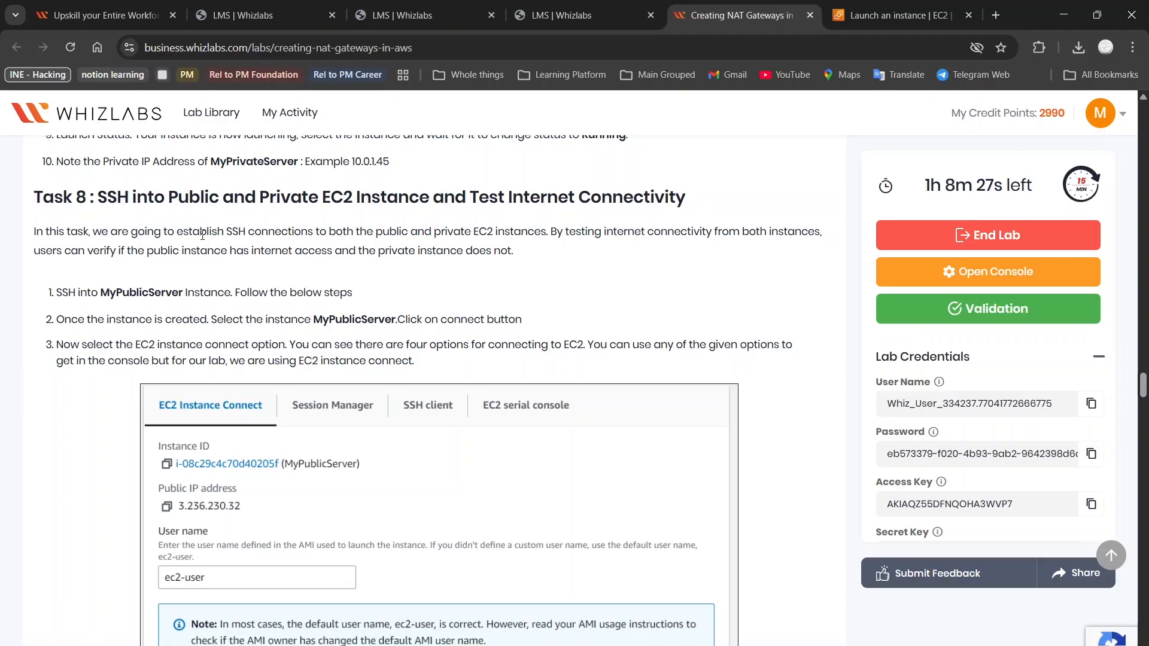
{"action": "scroll", "coordinate": [202, 235], "scroll_direction": "down", "scroll_amount": 20}
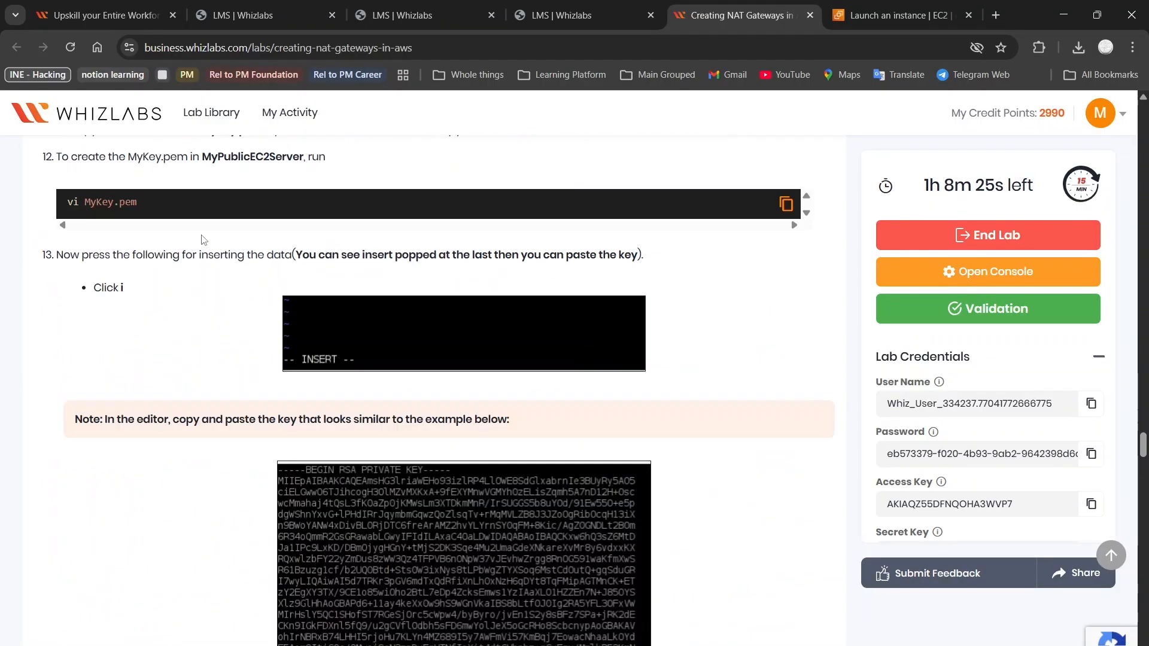
{"action": "scroll", "coordinate": [202, 237], "scroll_direction": "down", "scroll_amount": 20}
{"action": "scroll", "coordinate": [202, 237], "scroll_direction": "up", "scroll_amount": 20}
{"action": "scroll", "coordinate": [202, 240], "scroll_direction": "down", "scroll_amount": 20}
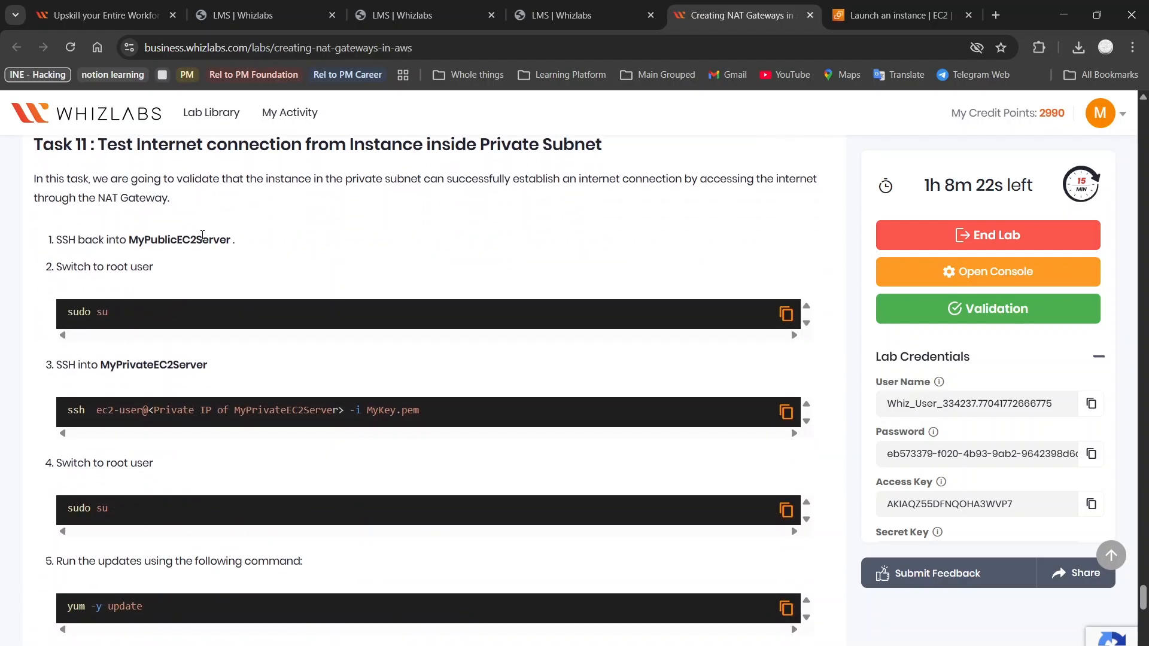
{"action": "scroll", "coordinate": [201, 239], "scroll_direction": "down", "scroll_amount": 3}
{"action": "scroll", "coordinate": [202, 237], "scroll_direction": "up", "scroll_amount": 1}
{"action": "scroll", "coordinate": [202, 236], "scroll_direction": "down", "scroll_amount": 3}
{"action": "scroll", "coordinate": [202, 235], "scroll_direction": "up", "scroll_amount": 5}
{"action": "scroll", "coordinate": [202, 236], "scroll_direction": "up", "scroll_amount": 20}
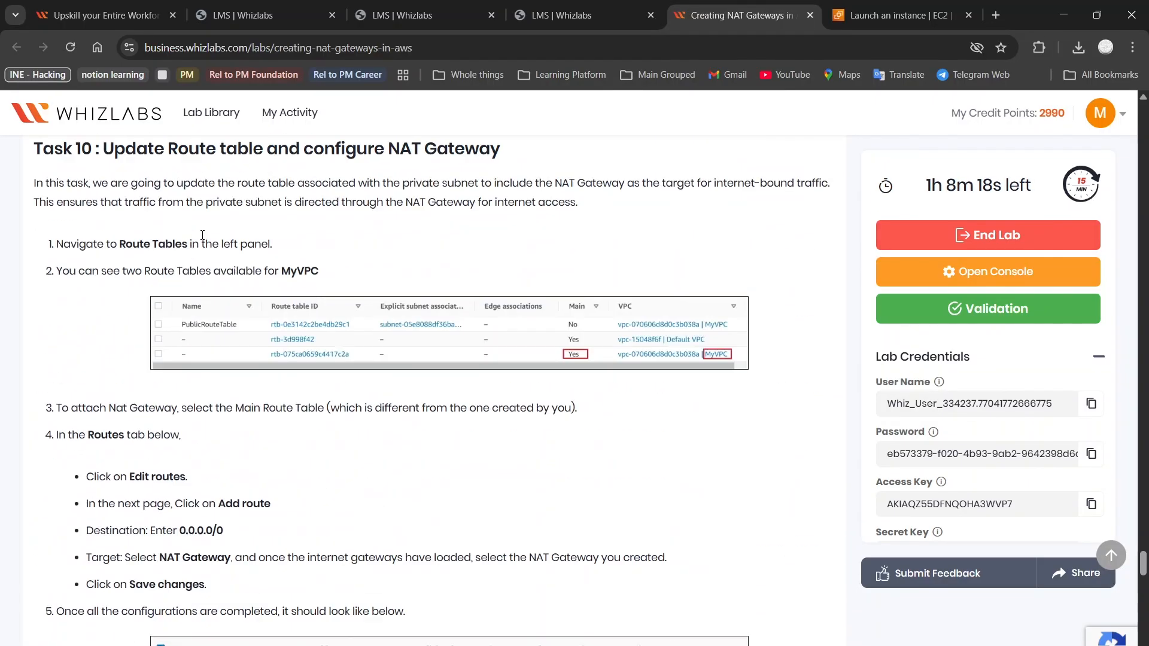
{"action": "scroll", "coordinate": [202, 239], "scroll_direction": "up", "scroll_amount": 15}
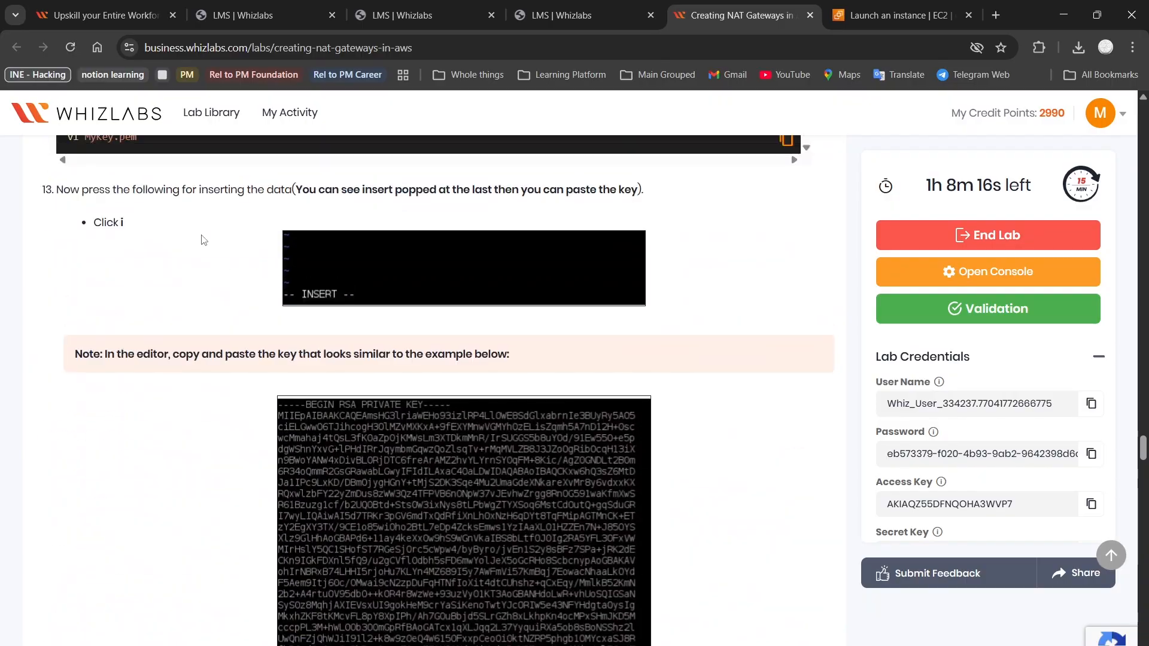
{"action": "scroll", "coordinate": [202, 239], "scroll_direction": "up", "scroll_amount": 12}
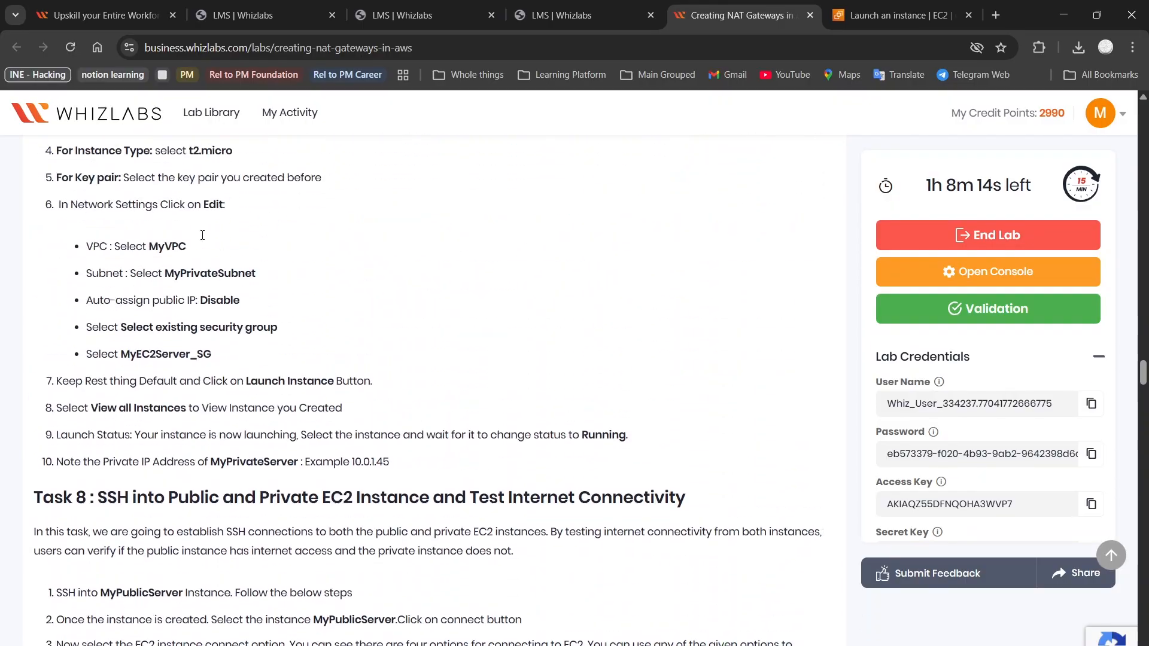
{"action": "scroll", "coordinate": [203, 240], "scroll_direction": "down", "scroll_amount": 5}
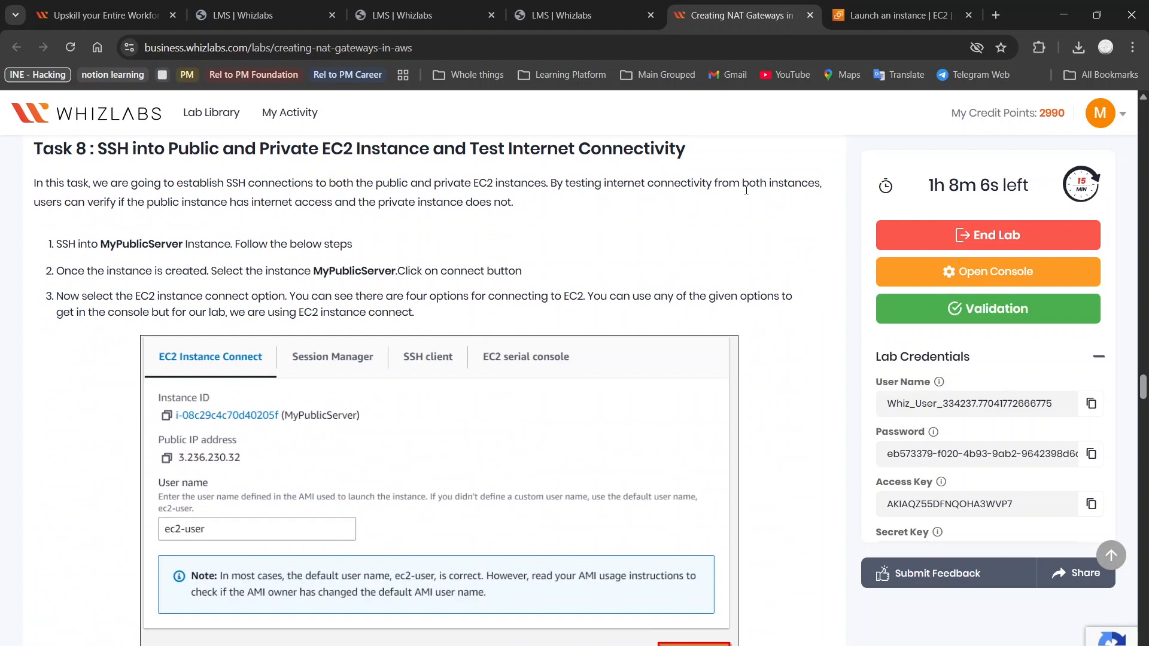
{"action": "scroll", "coordinate": [220, 273], "scroll_direction": "down", "scroll_amount": 1}
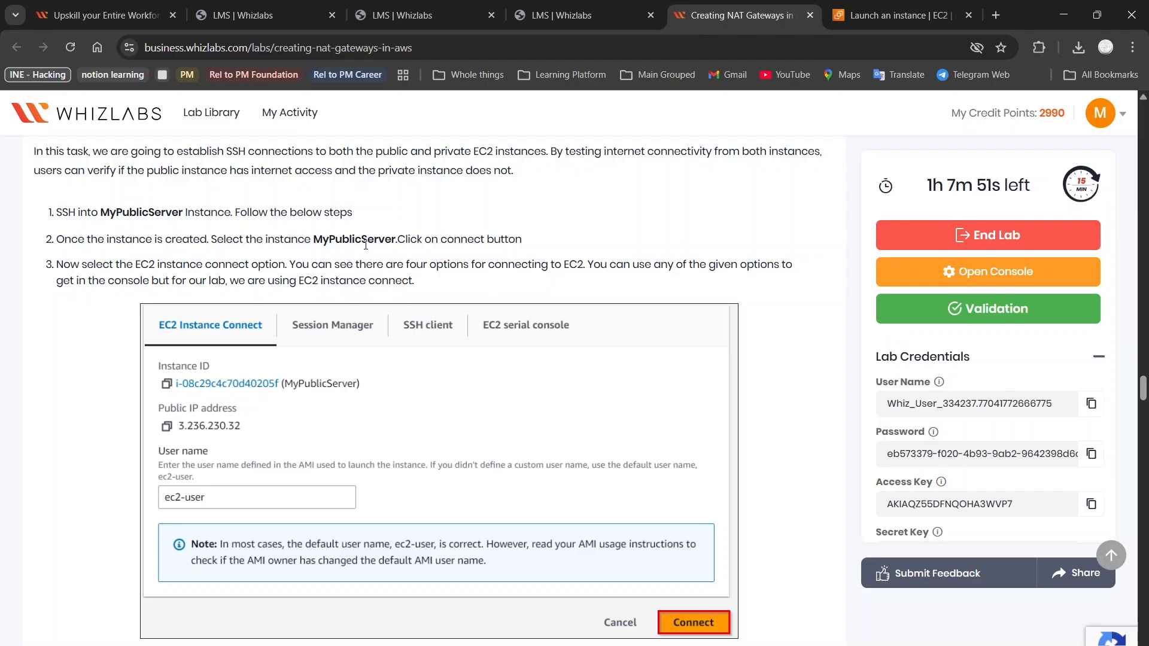
{"action": "scroll", "coordinate": [154, 278], "scroll_direction": "down", "scroll_amount": 1}
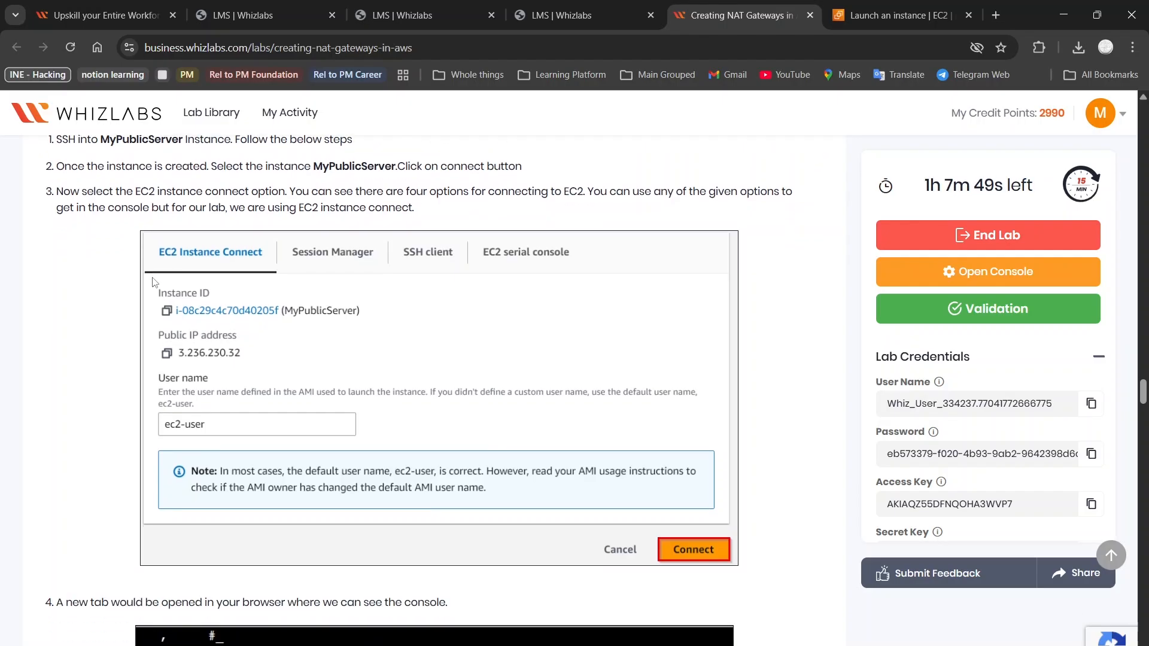
{"action": "scroll", "coordinate": [300, 193], "scroll_direction": "up", "scroll_amount": 1}
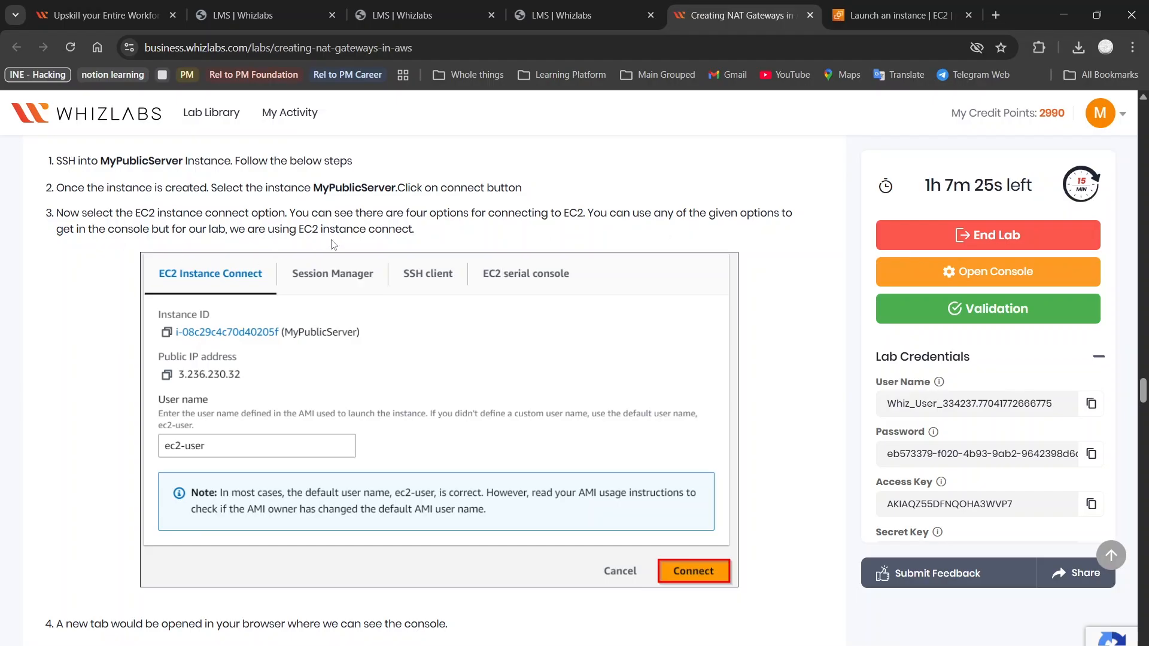
{"action": "scroll", "coordinate": [488, 242], "scroll_direction": "down", "scroll_amount": 3}
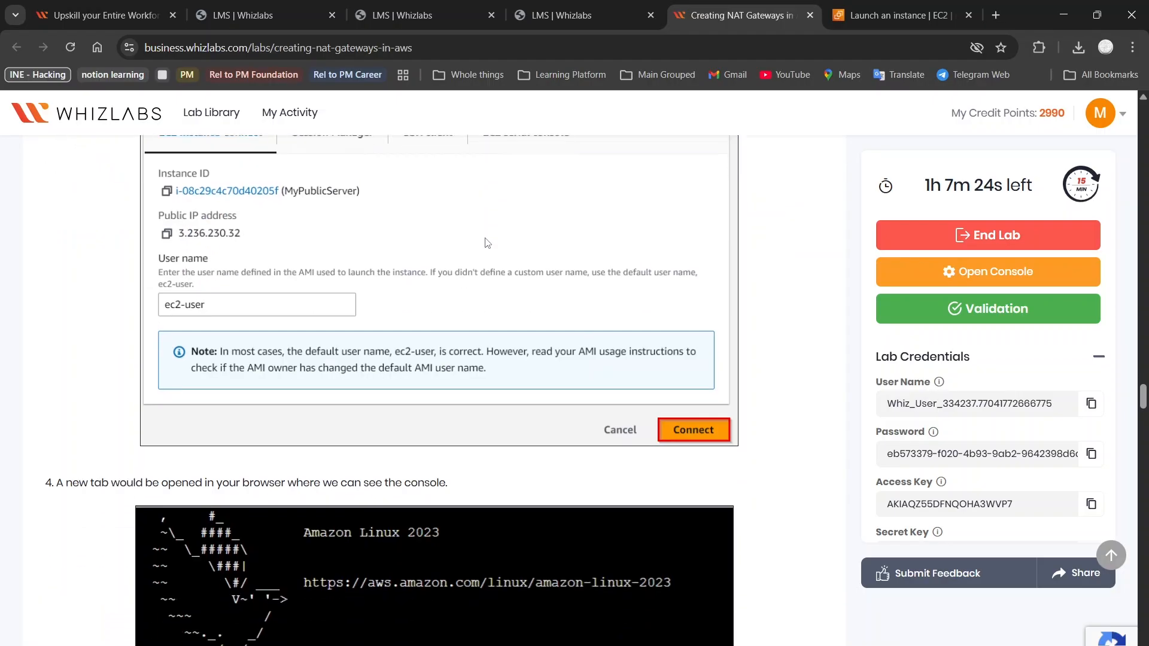
{"action": "scroll", "coordinate": [488, 242], "scroll_direction": "down", "scroll_amount": 1}
{"action": "left_click", "coordinate": [898, 15]}
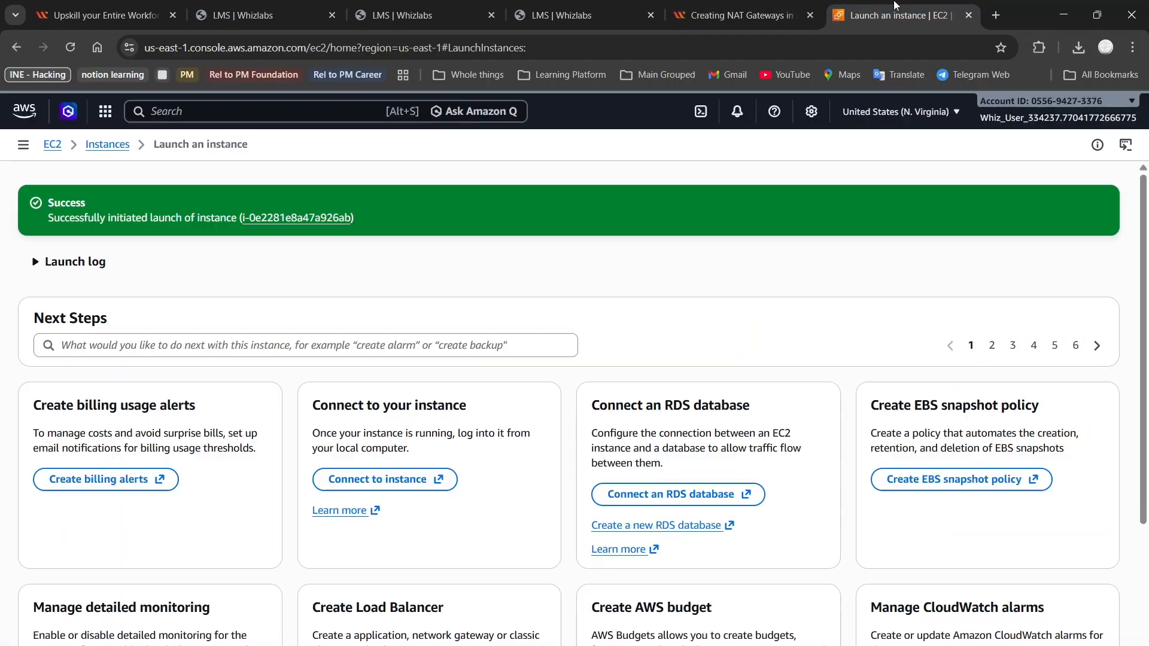
Open the MyPublicServer instance details from the instances list
{"action": "left_click", "coordinate": [124, 148]}
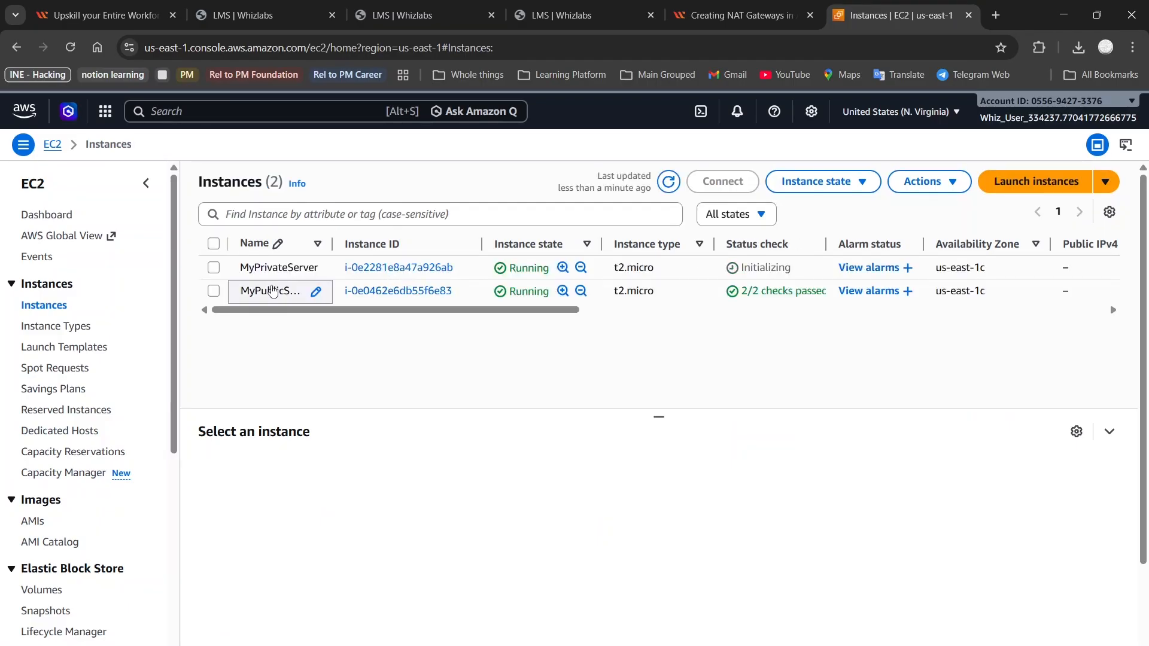
{"action": "left_click", "coordinate": [272, 291]}
{"action": "left_click", "coordinate": [398, 293]}
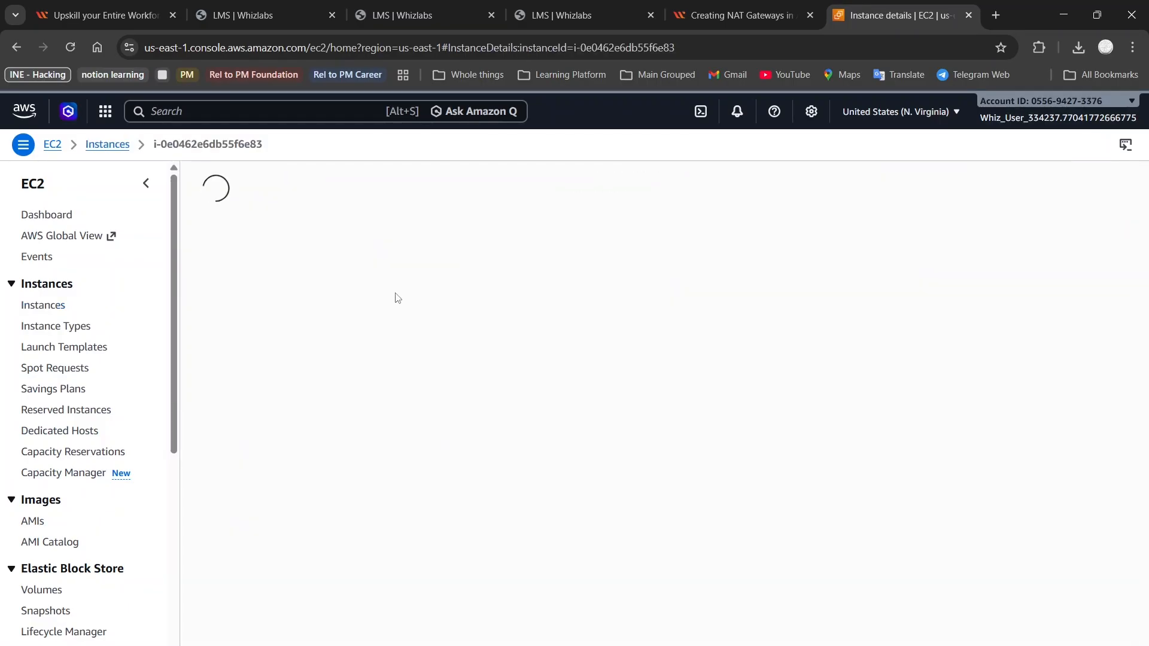
{"action": "scroll", "coordinate": [397, 298], "scroll_direction": "down", "scroll_amount": 7}
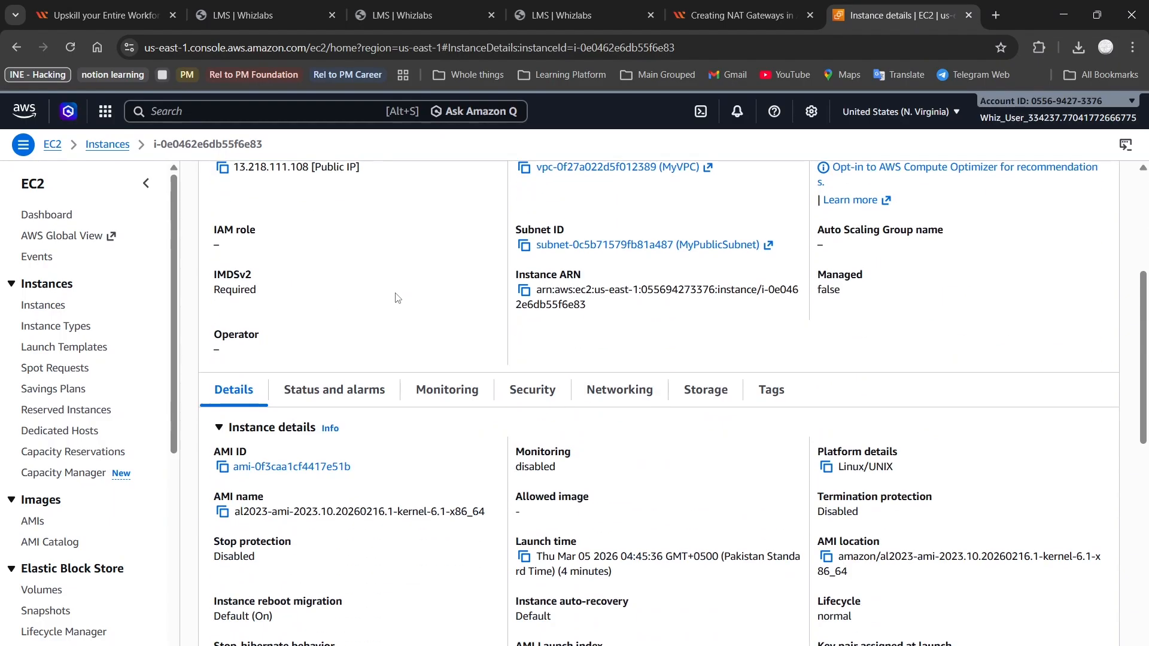
{"action": "scroll", "coordinate": [441, 366], "scroll_direction": "down", "scroll_amount": 7}
{"action": "scroll", "coordinate": [441, 366], "scroll_direction": "up", "scroll_amount": 14}
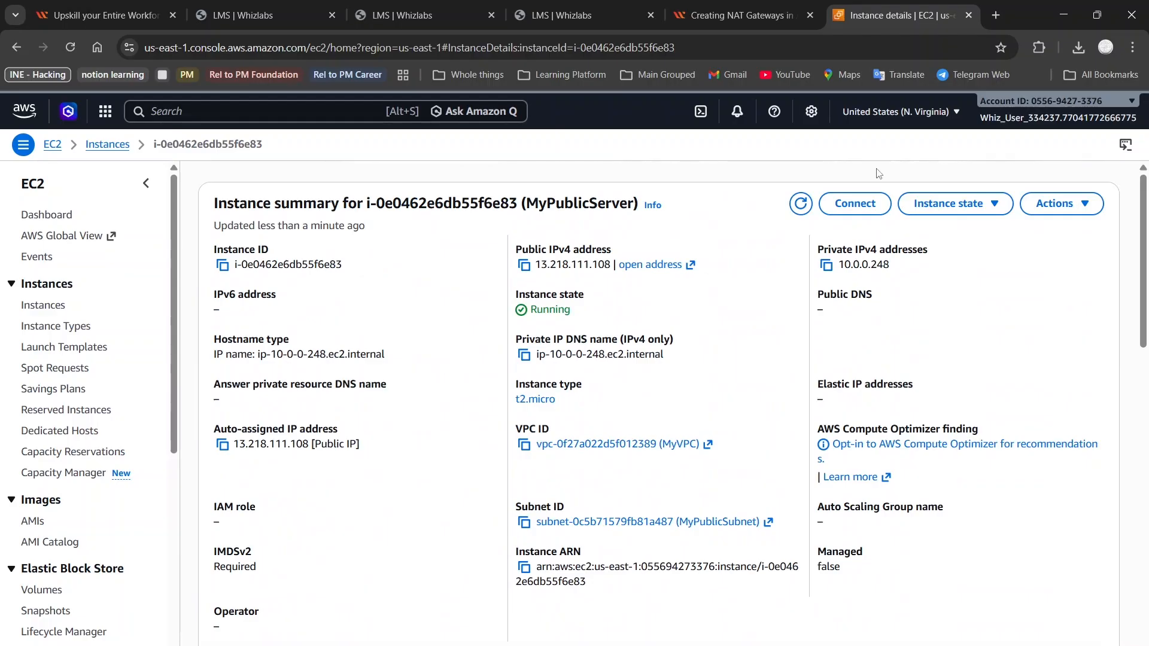
Review the connection options and connect to MyPublicServer via EC2 Instance Connect as ec2-user
{"action": "left_click", "coordinate": [870, 207]}
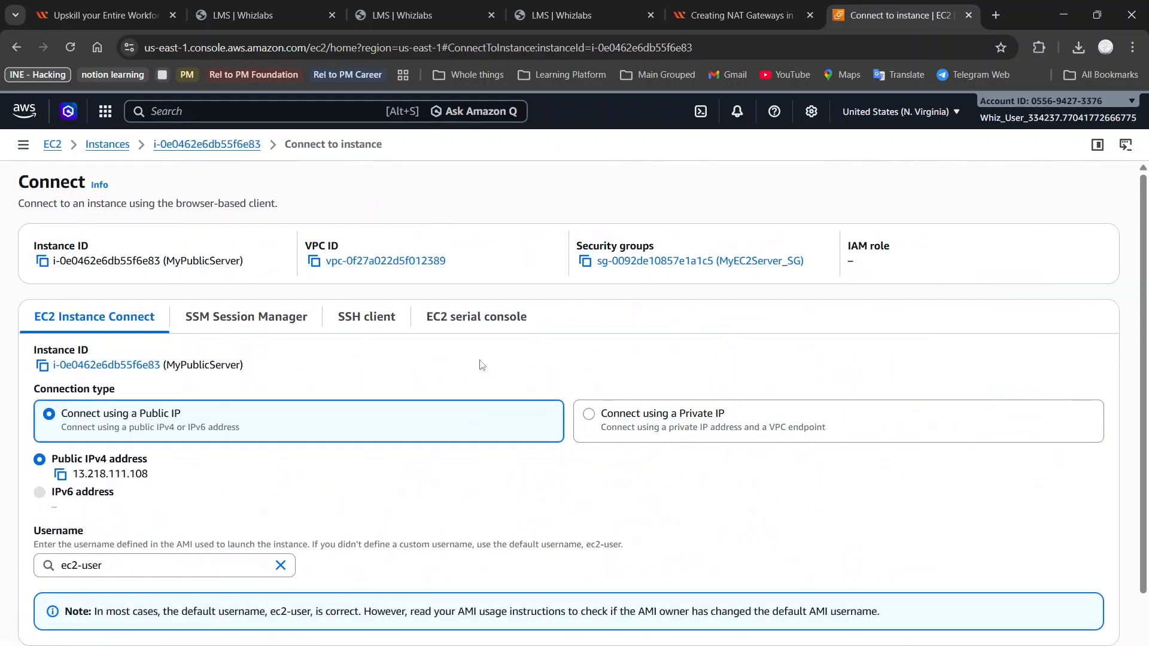
{"action": "scroll", "coordinate": [482, 364], "scroll_direction": "down", "scroll_amount": 2}
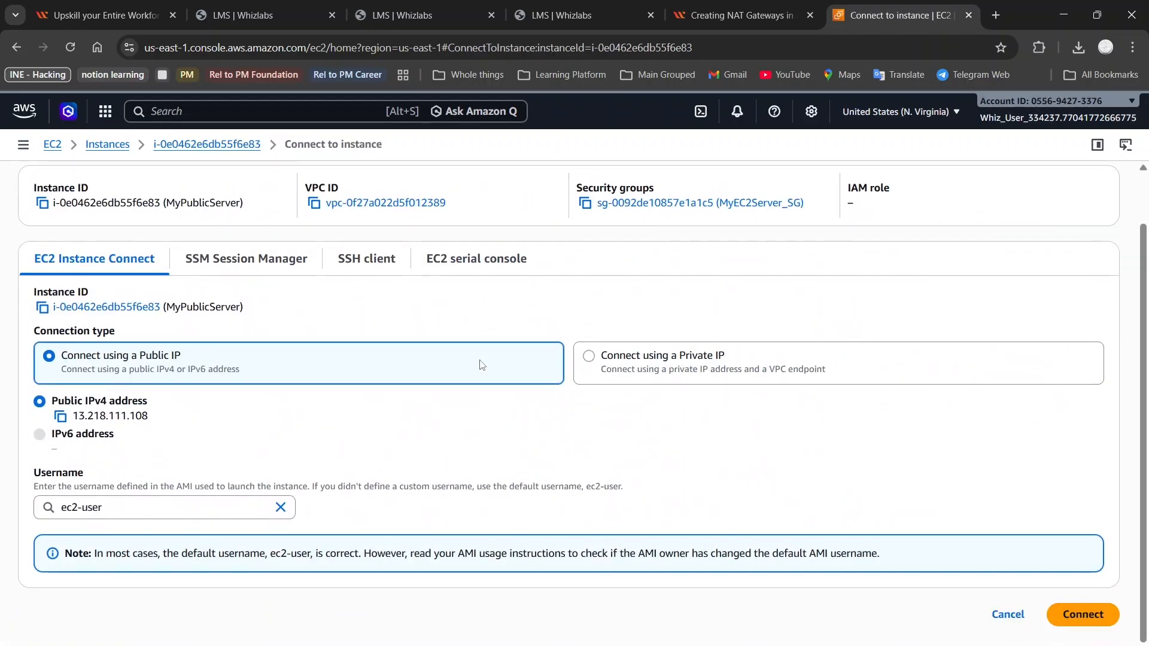
{"action": "left_click", "coordinate": [288, 249]}
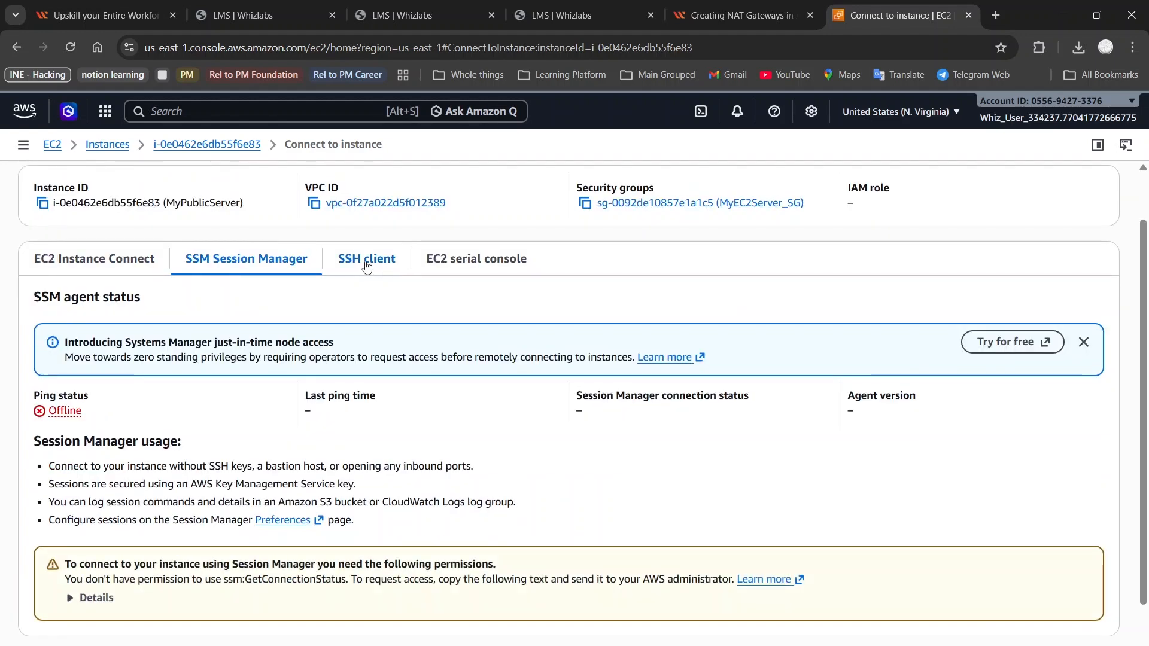
{"action": "left_click", "coordinate": [366, 267]}
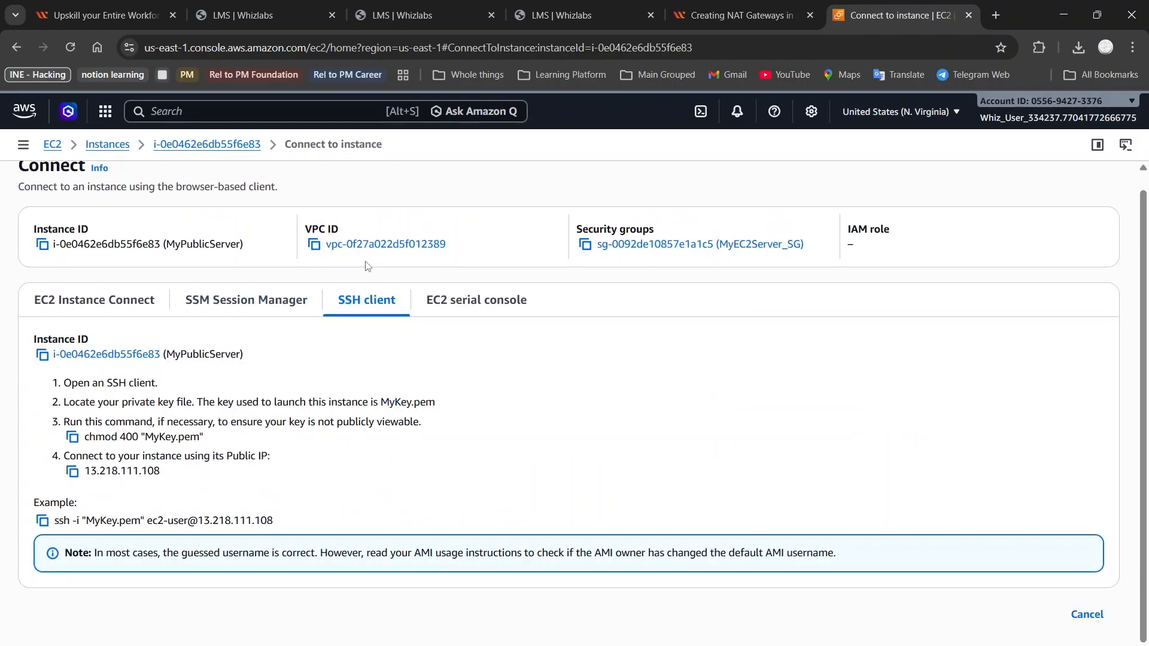
{"action": "left_click", "coordinate": [489, 308]}
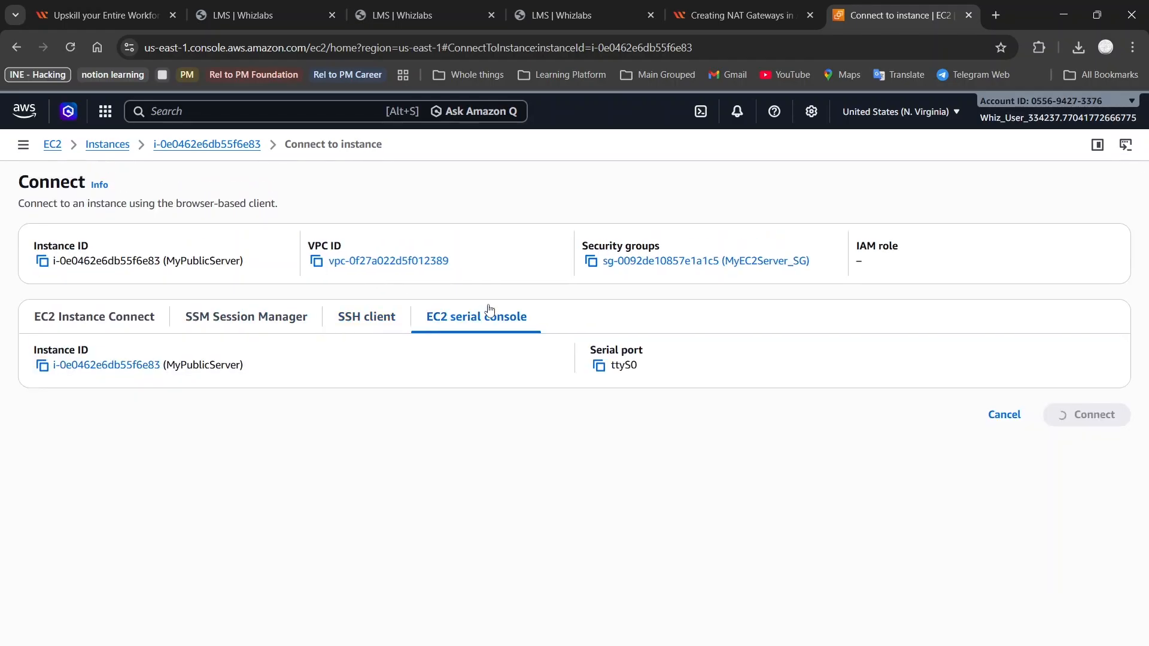
{"action": "left_click", "coordinate": [76, 324]}
{"action": "scroll", "coordinate": [631, 473], "scroll_direction": "down", "scroll_amount": 1}
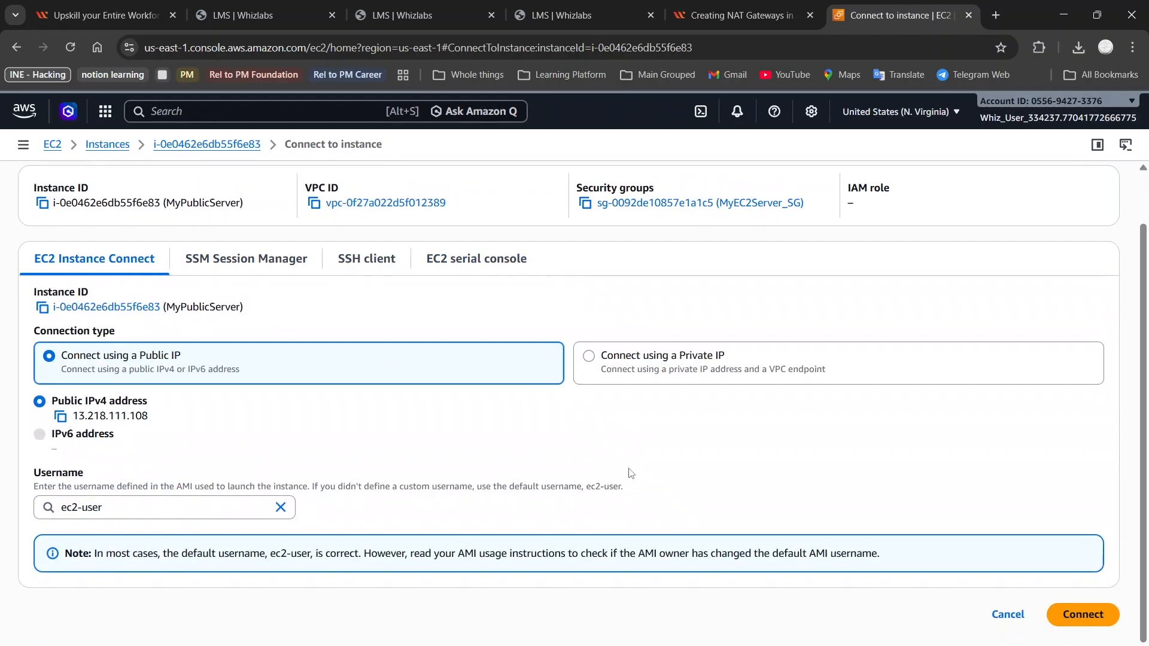
{"action": "left_click", "coordinate": [1071, 613]}
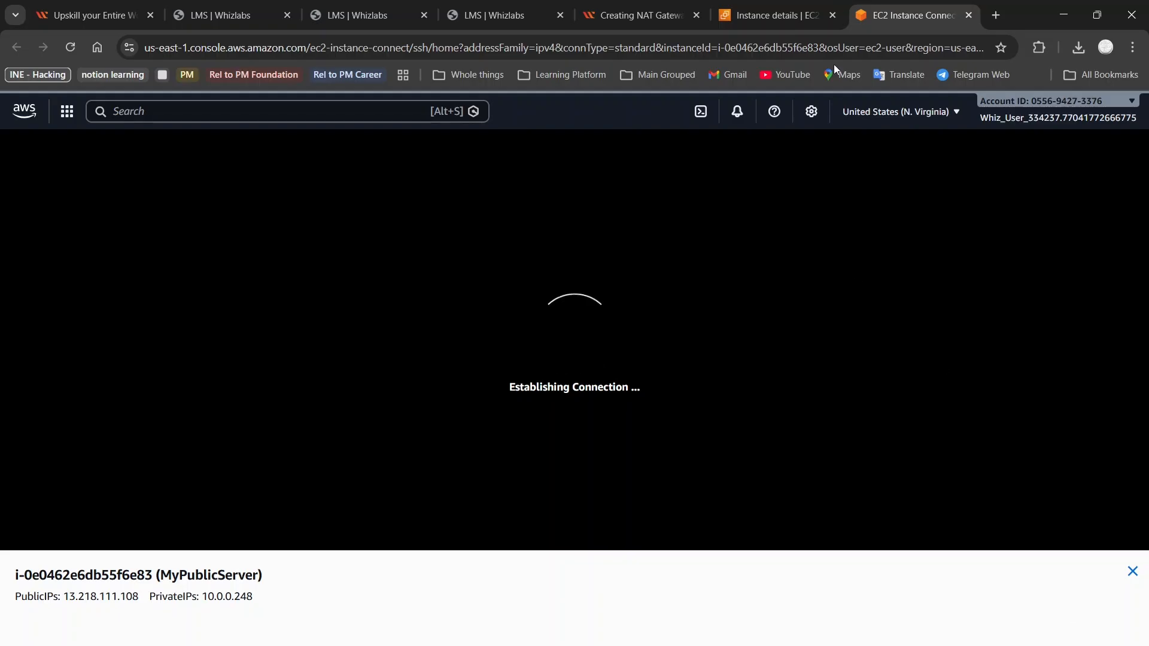
Confirm the MyPublicServer terminal is connected and copy the sudo su command from the lab guide
{"action": "left_click", "coordinate": [779, 4]}
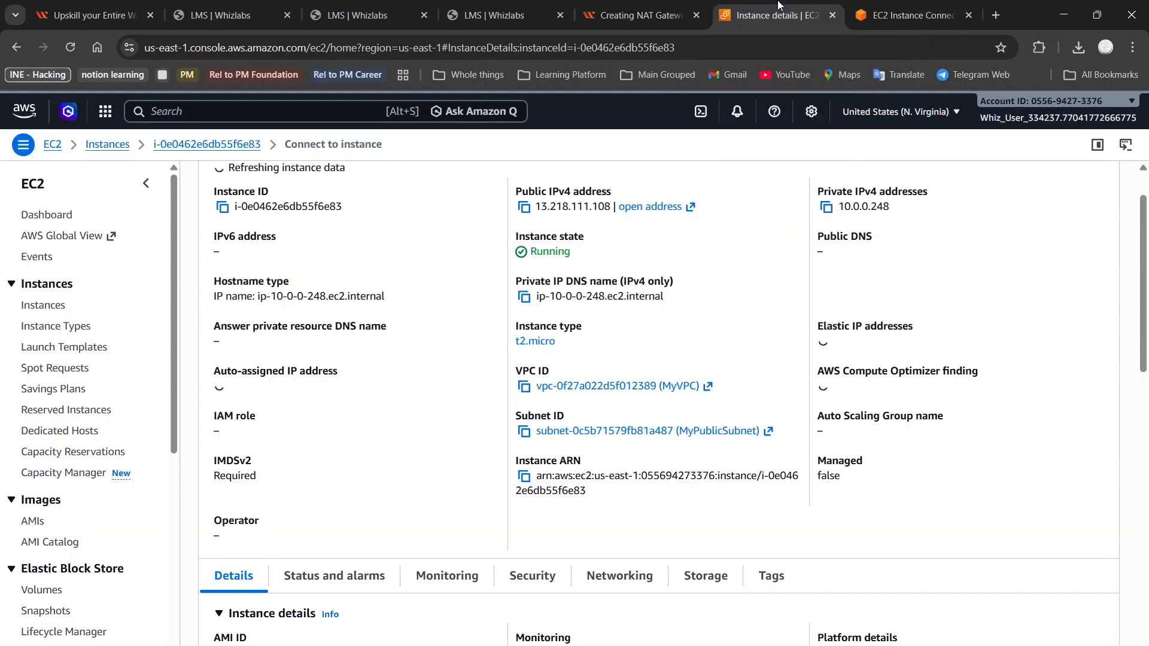
{"action": "left_click", "coordinate": [908, 6]}
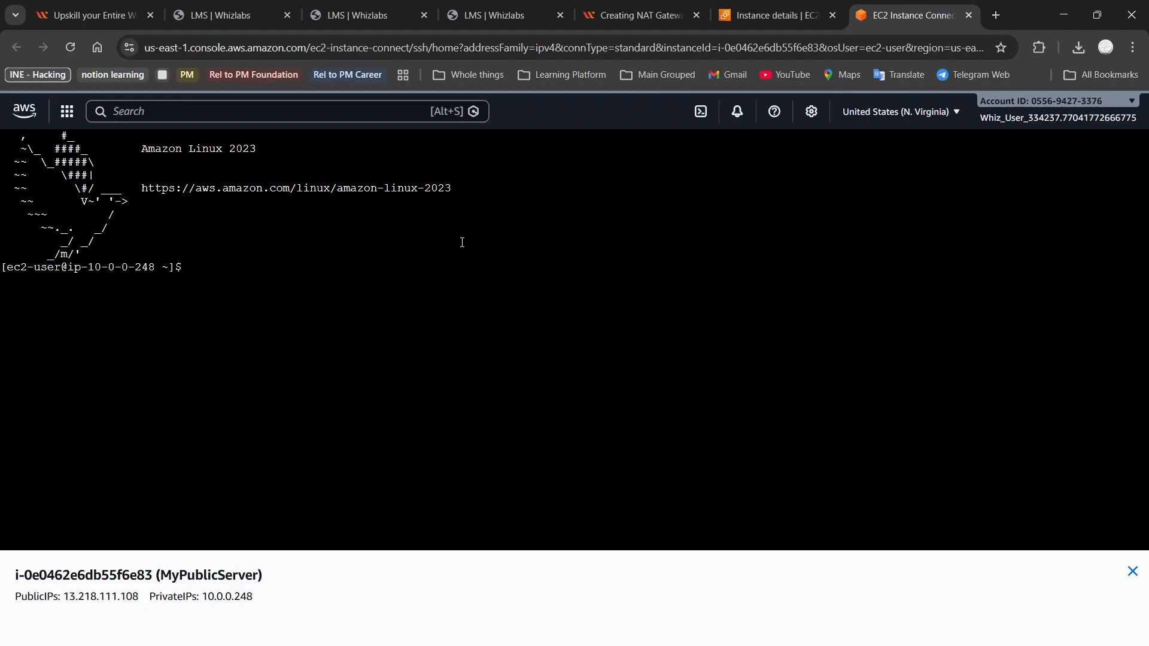
{"action": "left_click", "coordinate": [634, 14]}
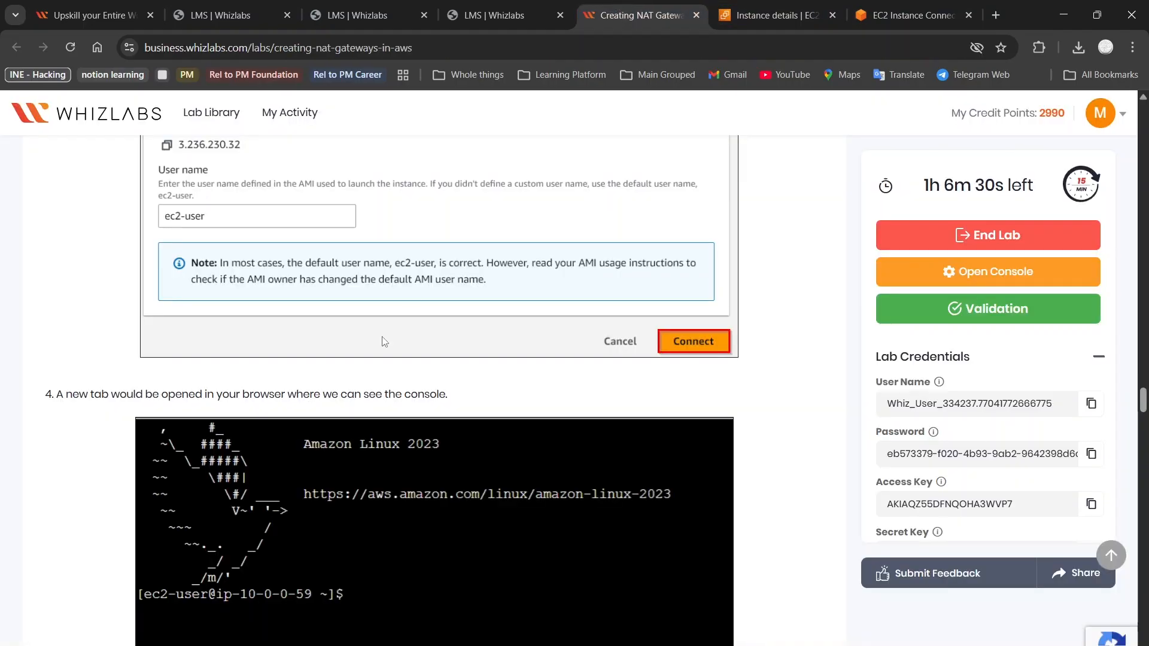
{"action": "scroll", "coordinate": [384, 342], "scroll_direction": "down", "scroll_amount": 6}
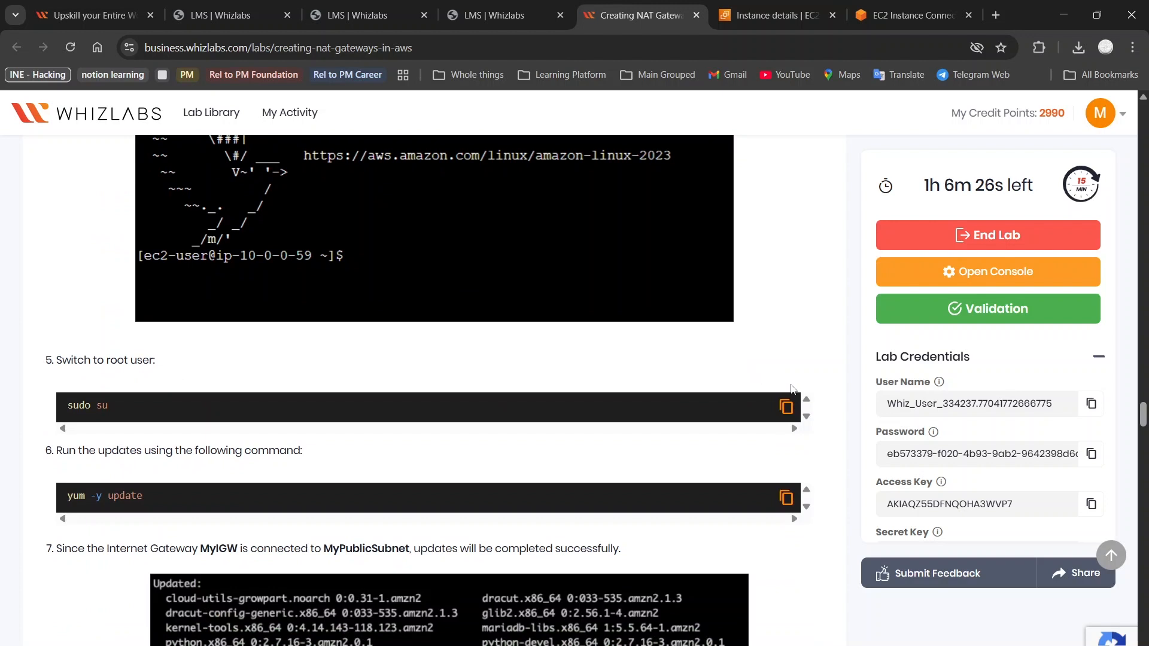
{"action": "left_click", "coordinate": [784, 408]}
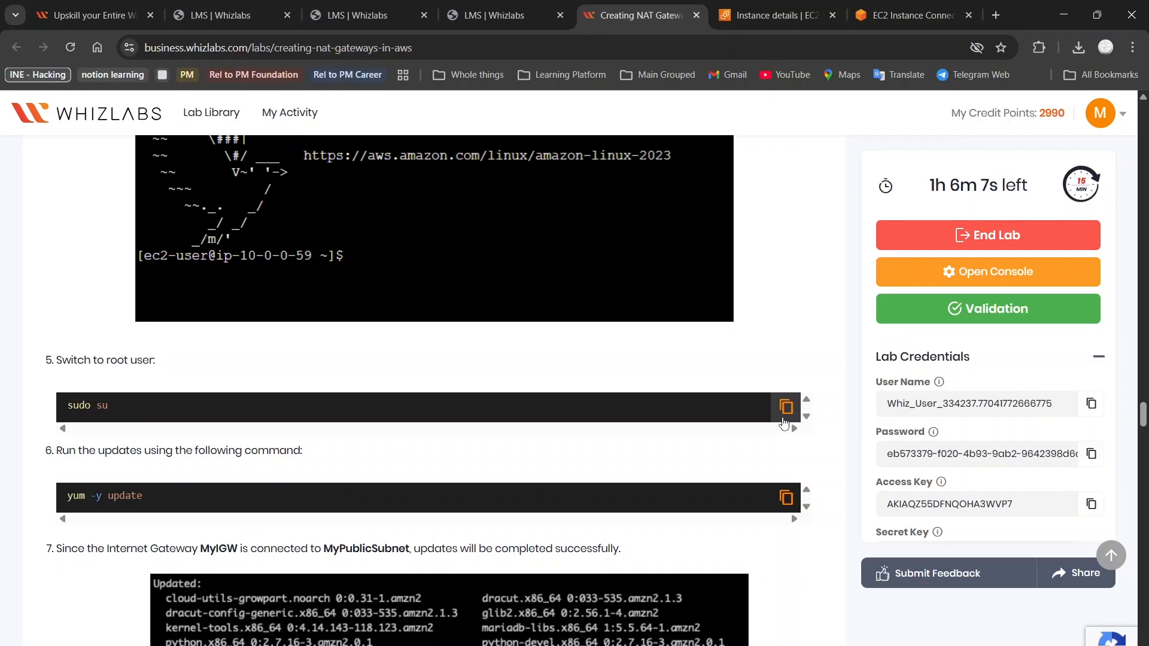
{"action": "left_click", "coordinate": [784, 422]}
{"action": "left_click", "coordinate": [913, 15]}
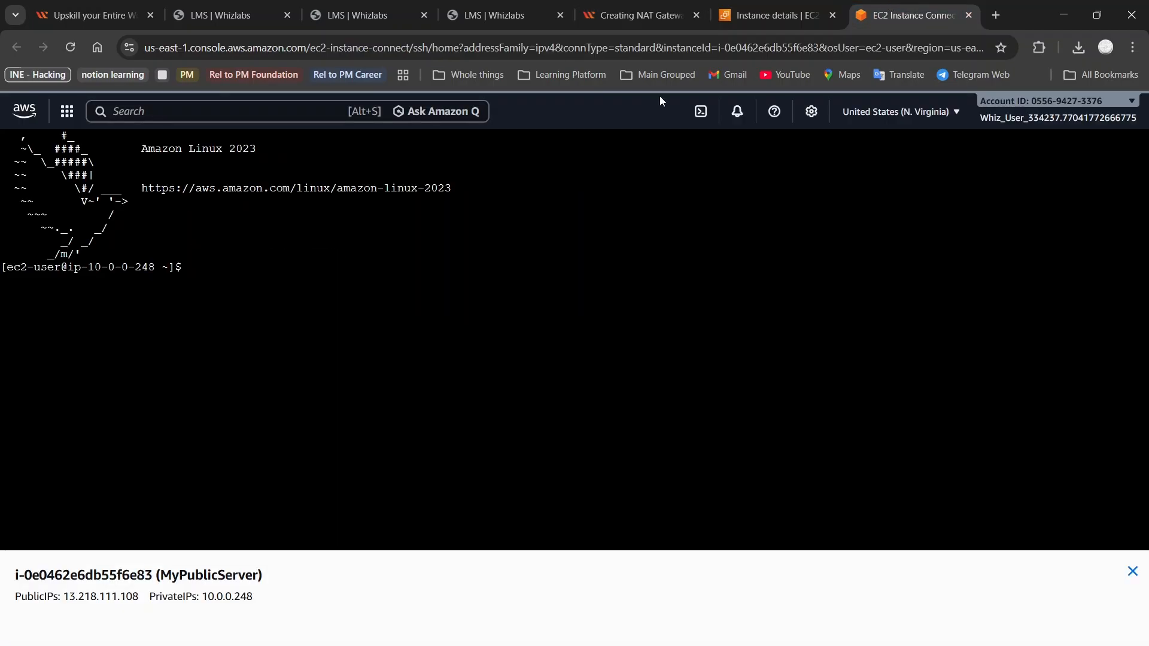
Become root with sudo su, then run yum -y update, pasted and retyped, which fails
{"action": "type", "text": "sudo su"}
{"action": "key", "text": "Return"}
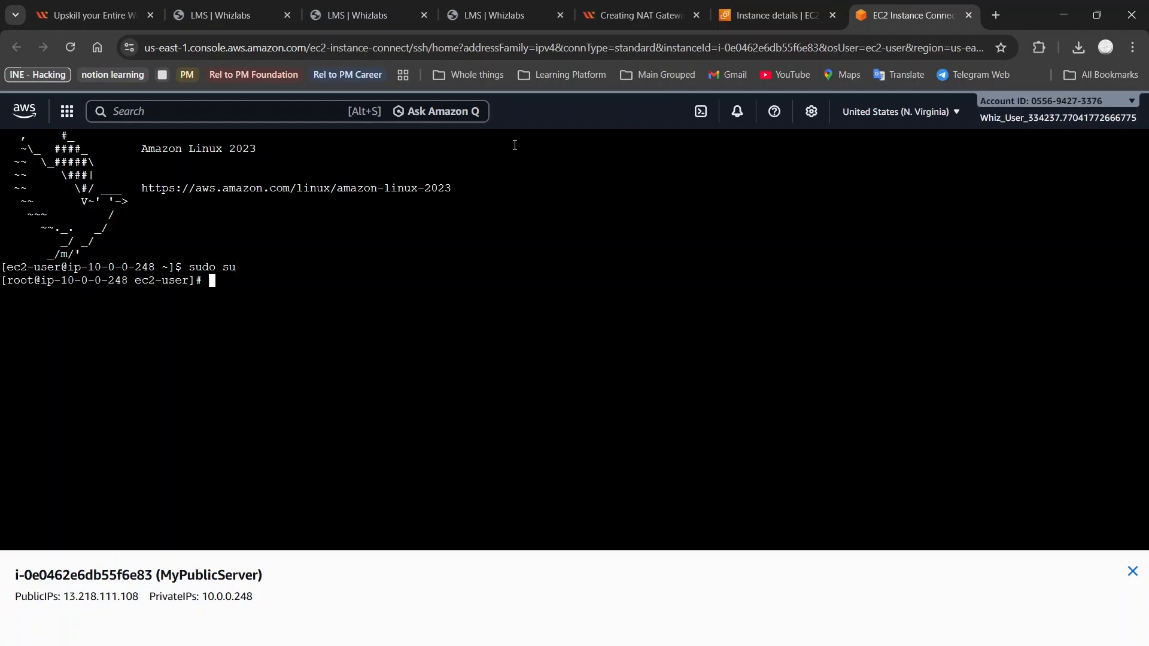
{"action": "left_click", "coordinate": [777, 15]}
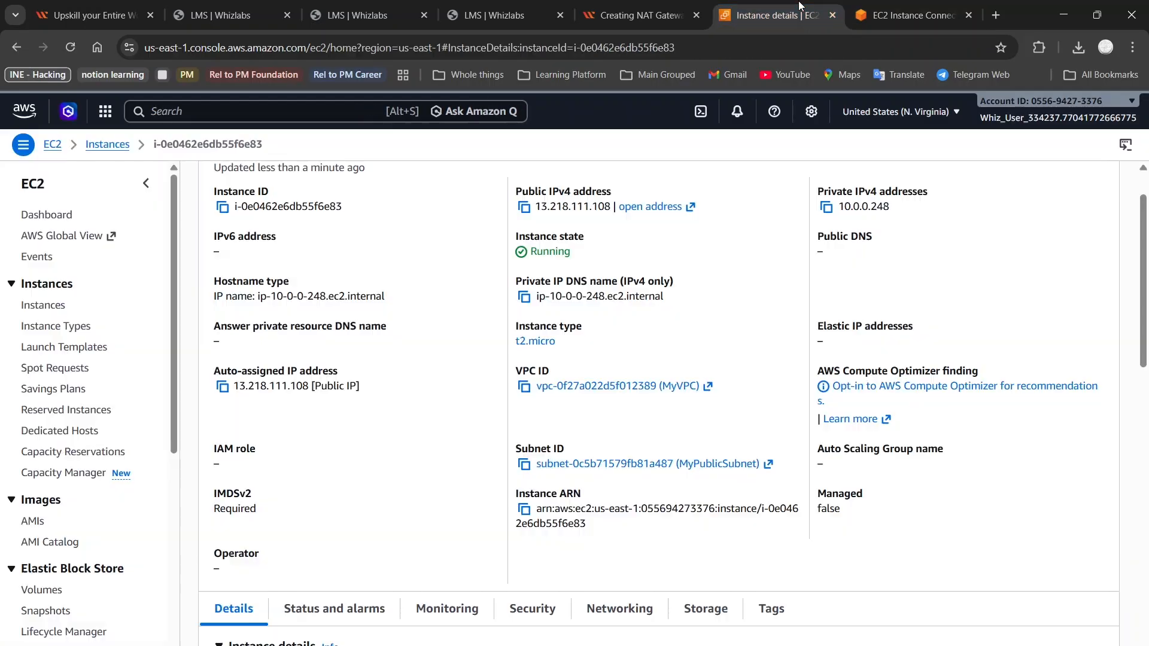
{"action": "left_click", "coordinate": [688, 9]}
{"action": "scroll", "coordinate": [461, 366], "scroll_direction": "down", "scroll_amount": 1}
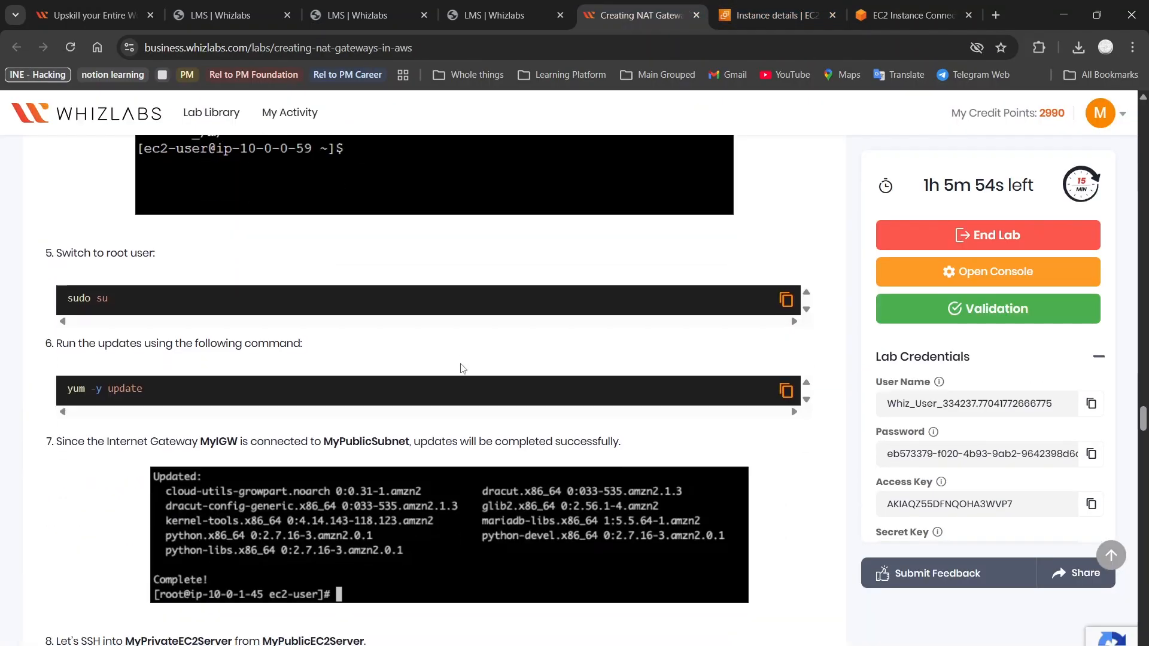
{"action": "left_click", "coordinate": [786, 390]}
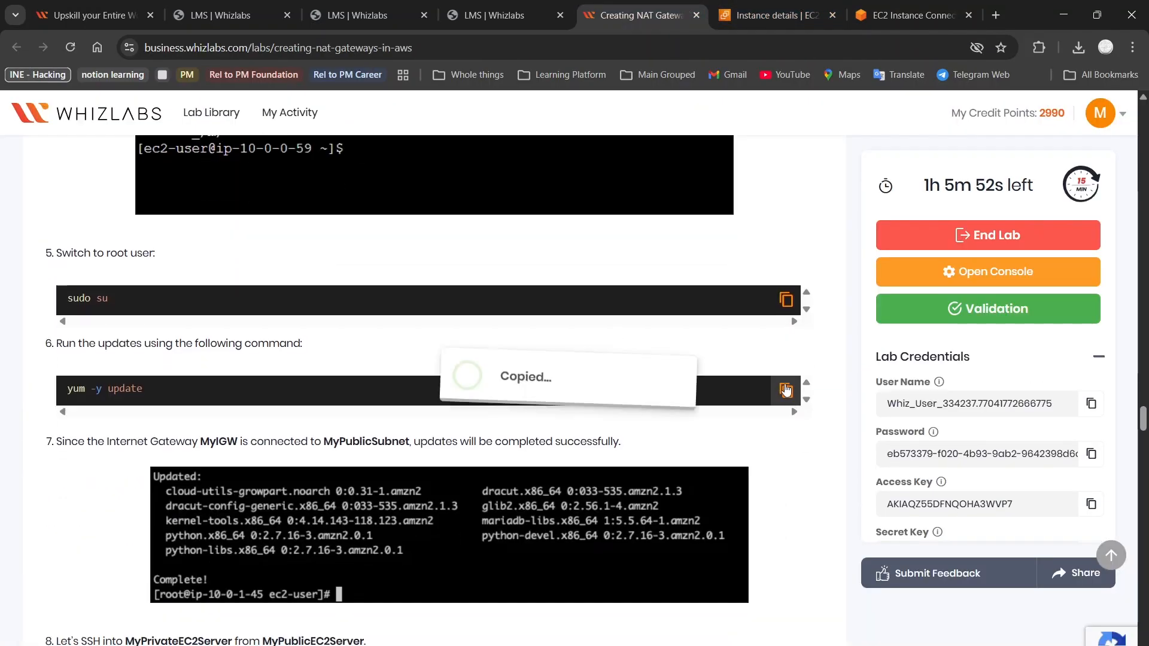
{"action": "left_click", "coordinate": [941, 5]}
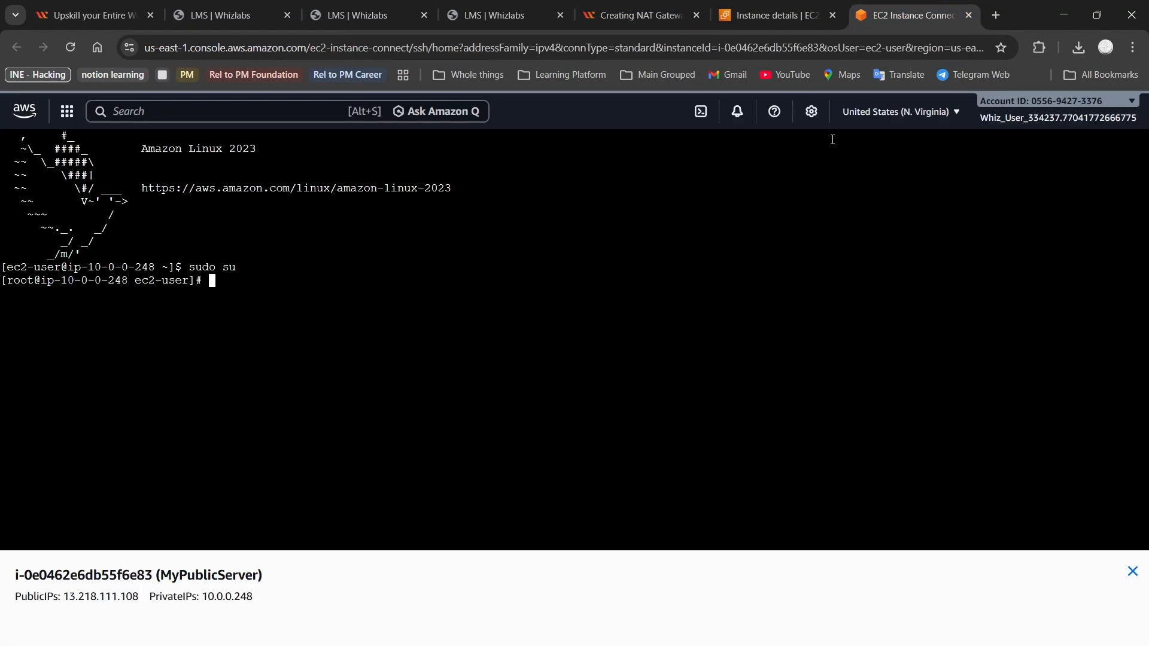
{"action": "key", "text": "ctrl+v"}
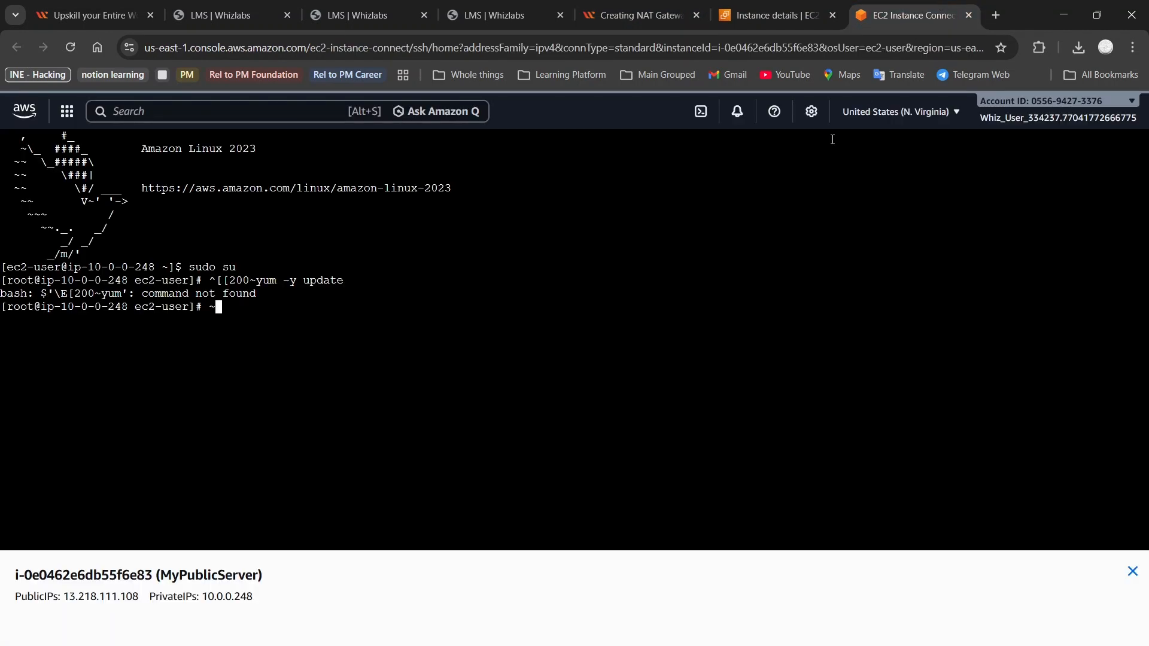
{"action": "type", "text": "yum -y update"}
{"action": "key", "text": "Return"}
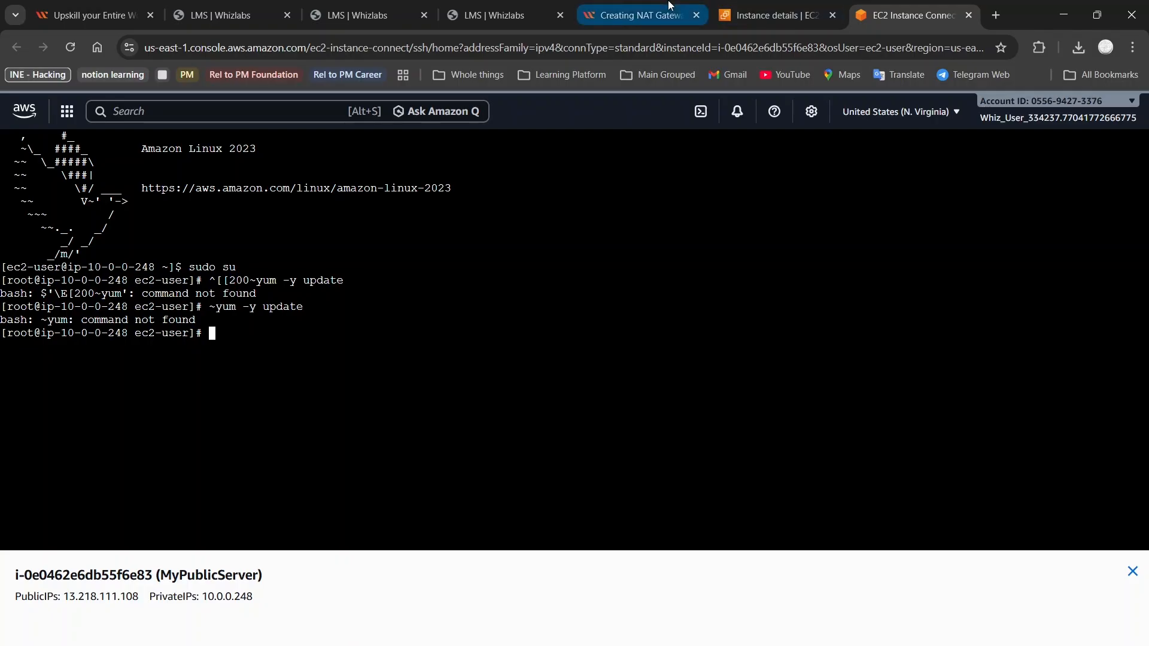
Recheck the lab guide and run yum at the root prompt to confirm it is available
{"action": "left_click", "coordinate": [640, 15]}
{"action": "scroll", "coordinate": [378, 339], "scroll_direction": "down", "scroll_amount": 3}
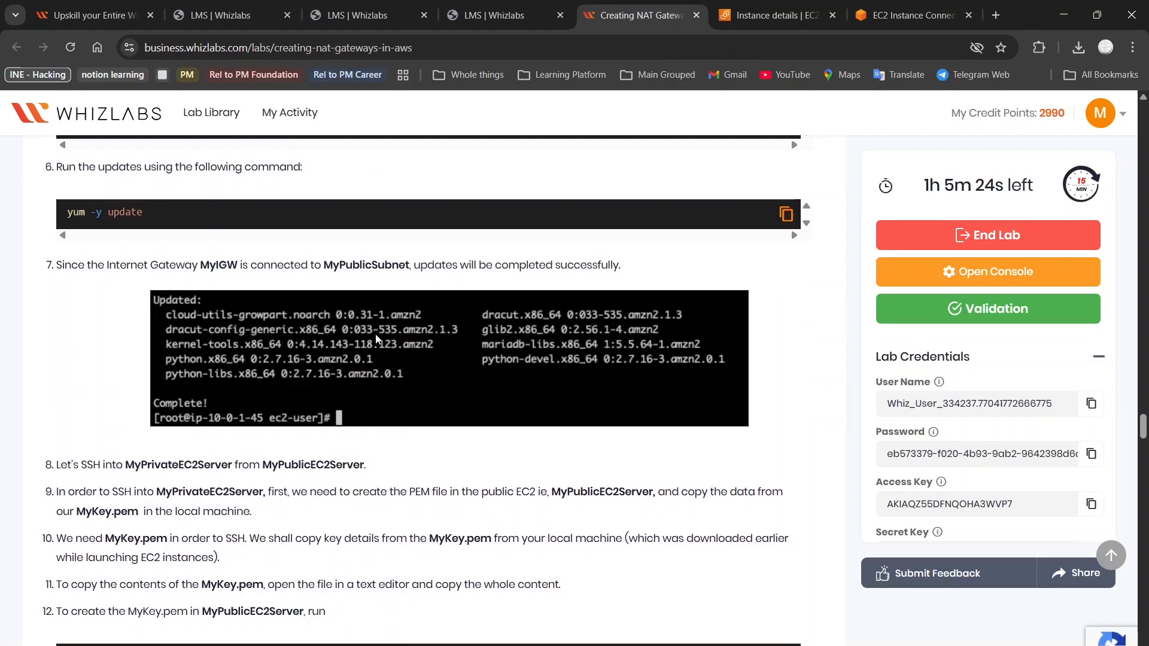
{"action": "scroll", "coordinate": [375, 338], "scroll_direction": "up", "scroll_amount": 1}
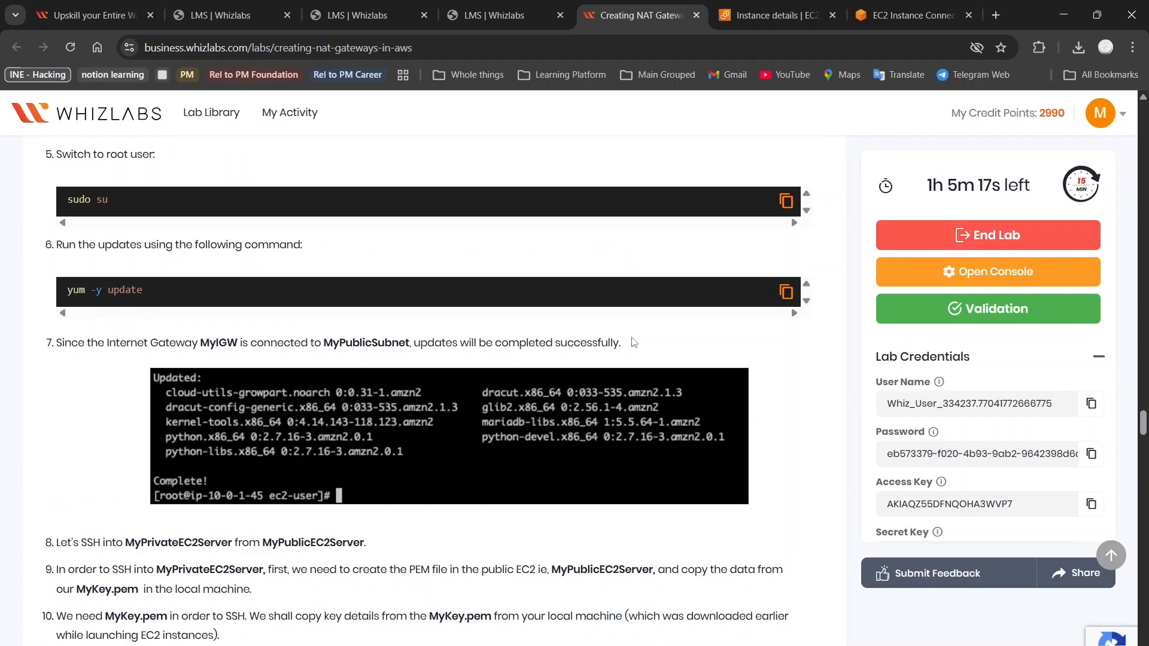
{"action": "left_click", "coordinate": [888, 6]}
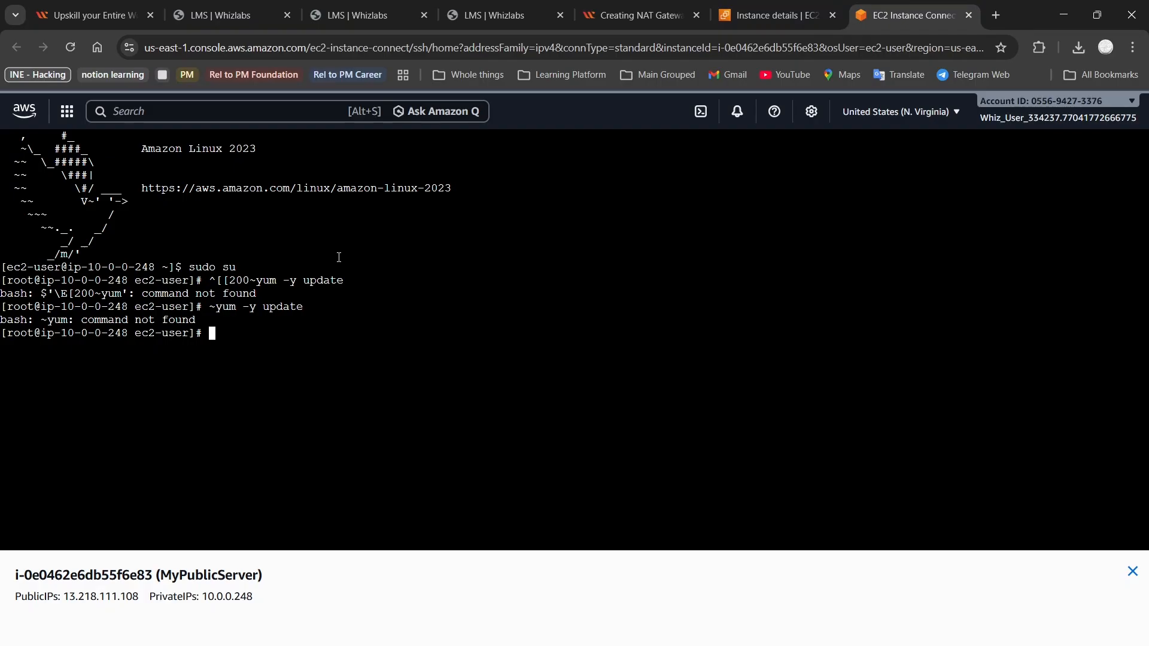
{"action": "type", "text": "yum"}
{"action": "key", "text": "Return"}
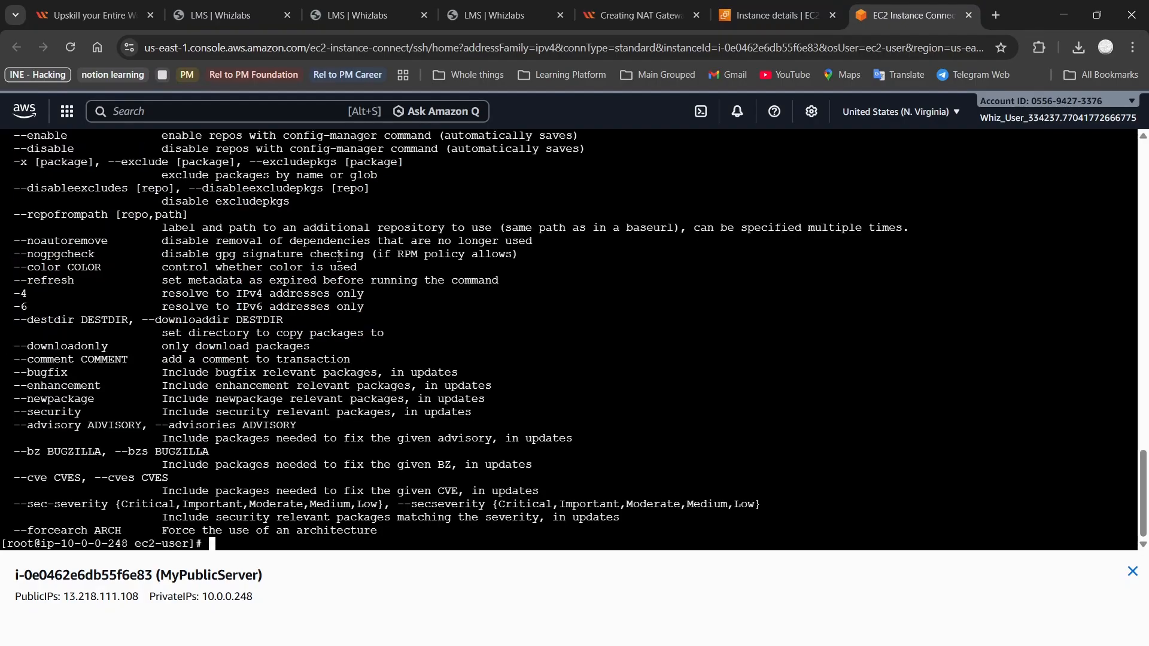
Run yum -y update as root, which completes with Nothing to do
{"action": "scroll", "coordinate": [338, 258], "scroll_direction": "up", "scroll_amount": 15}
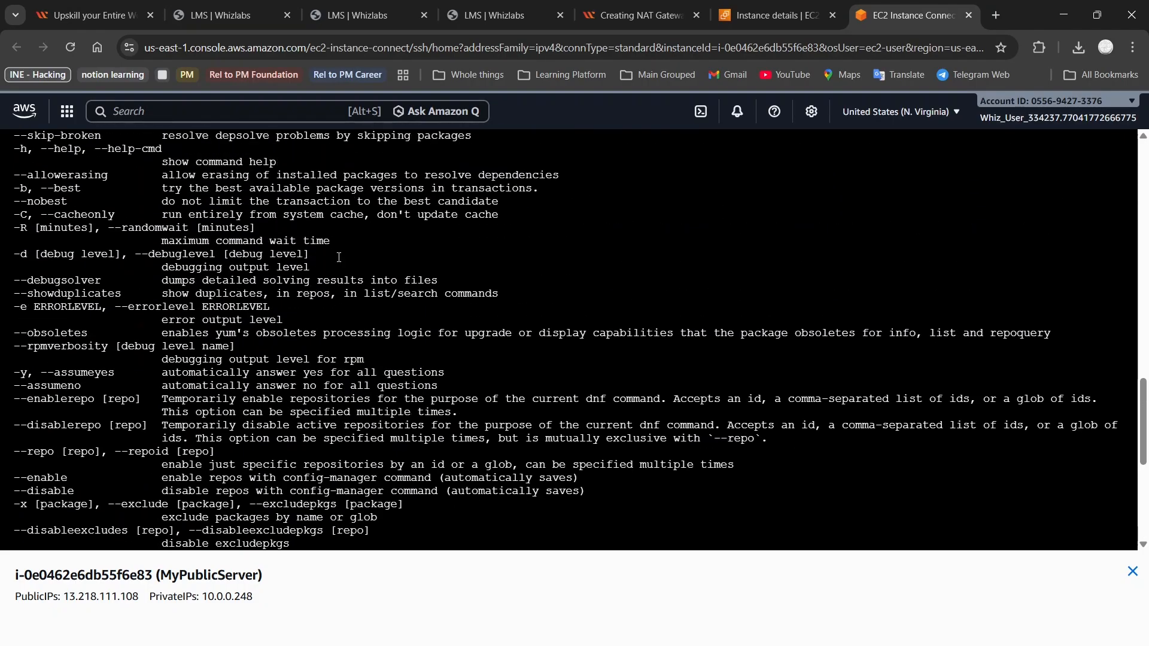
{"action": "scroll", "coordinate": [339, 258], "scroll_direction": "up", "scroll_amount": 20}
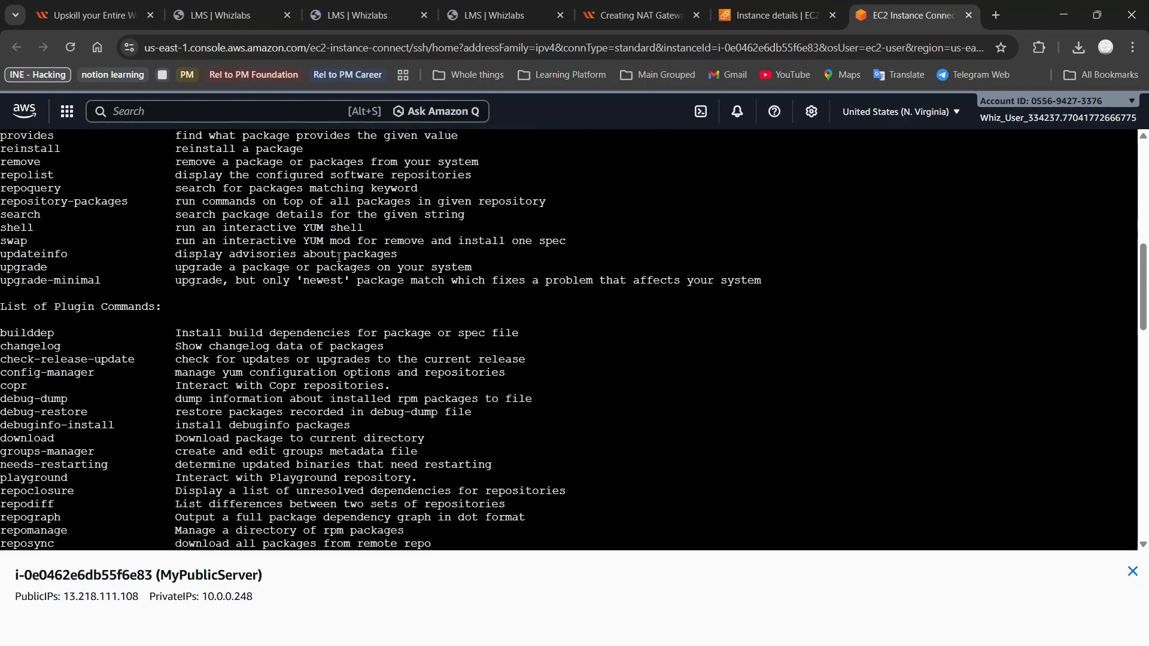
{"action": "scroll", "coordinate": [338, 258], "scroll_direction": "down", "scroll_amount": 1}
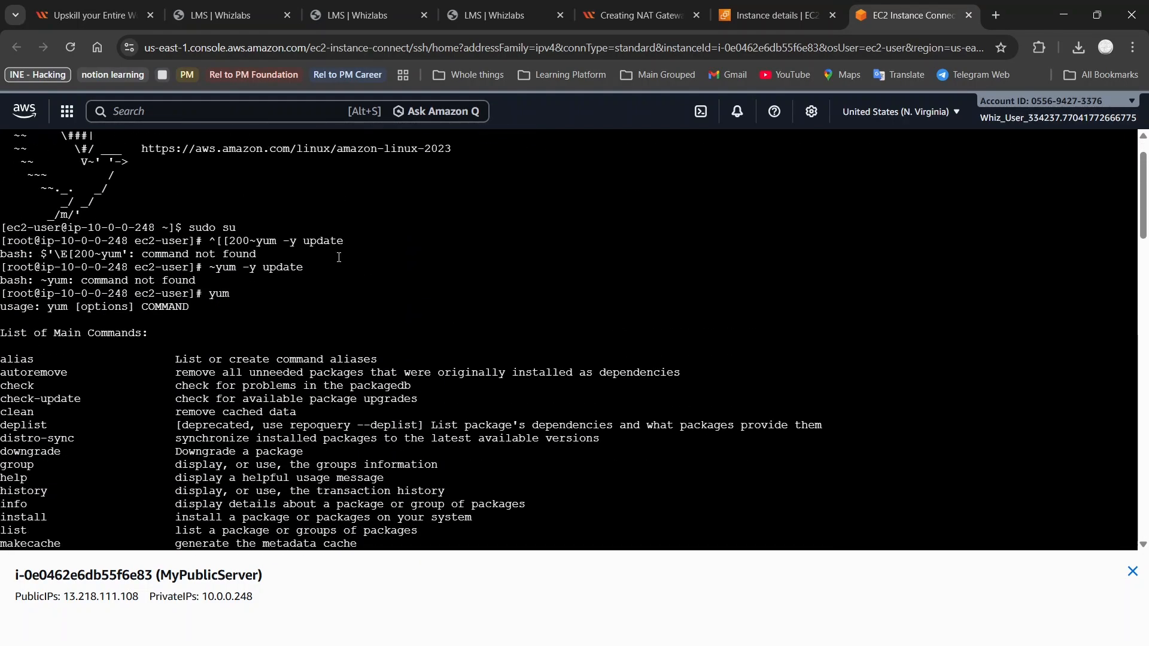
{"action": "scroll", "coordinate": [339, 257], "scroll_direction": "down", "scroll_amount": 1}
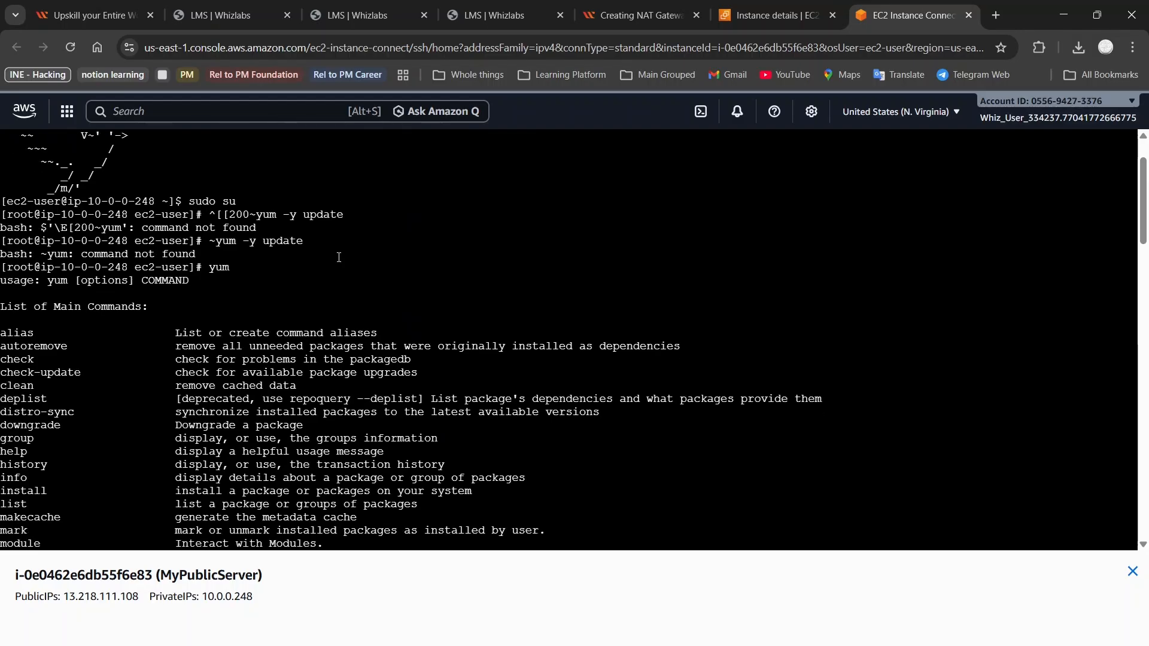
{"action": "scroll", "coordinate": [338, 257], "scroll_direction": "down", "scroll_amount": 2}
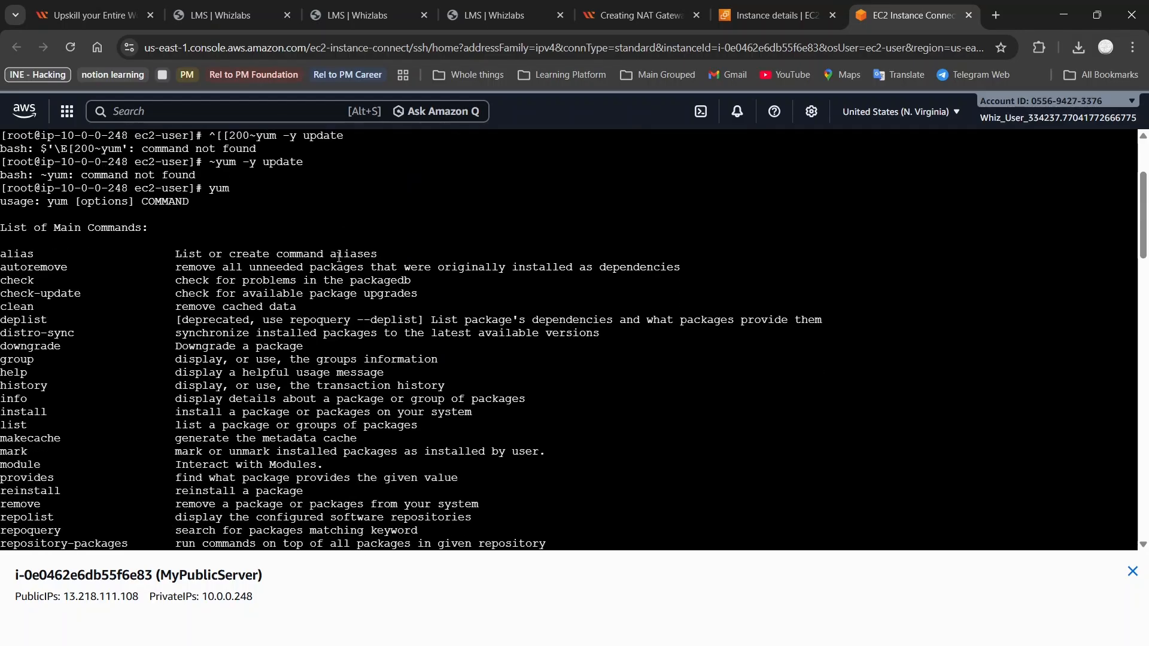
{"action": "type", "text": "yum"}
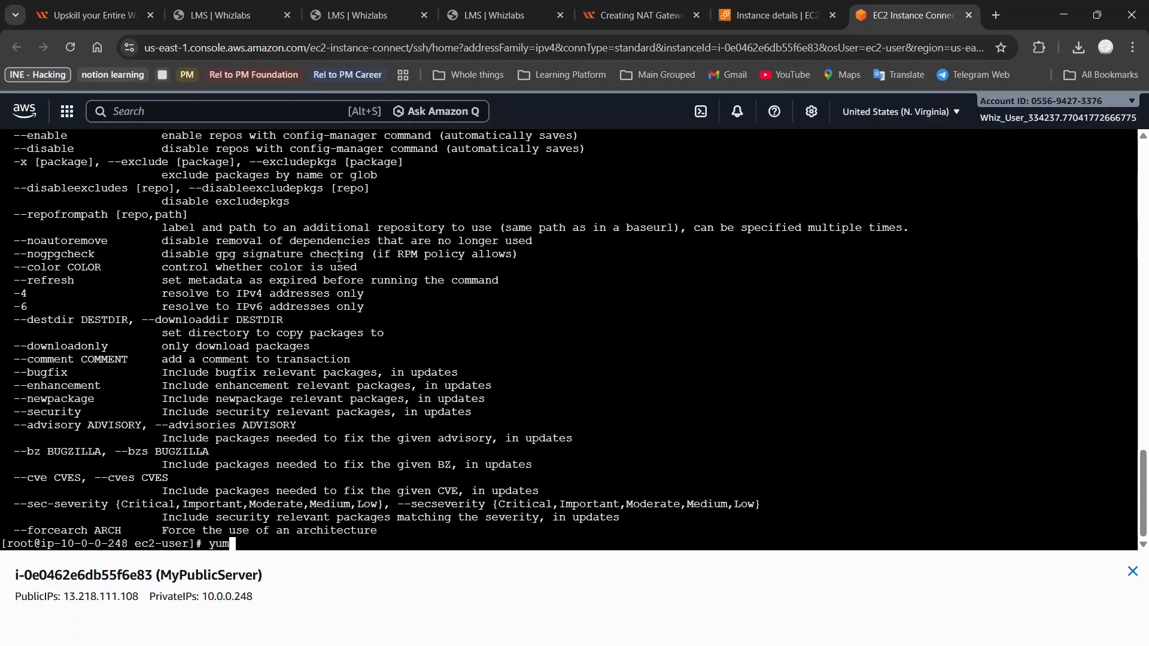
{"action": "type", "text": " -y update"}
{"action": "key", "text": "Return"}
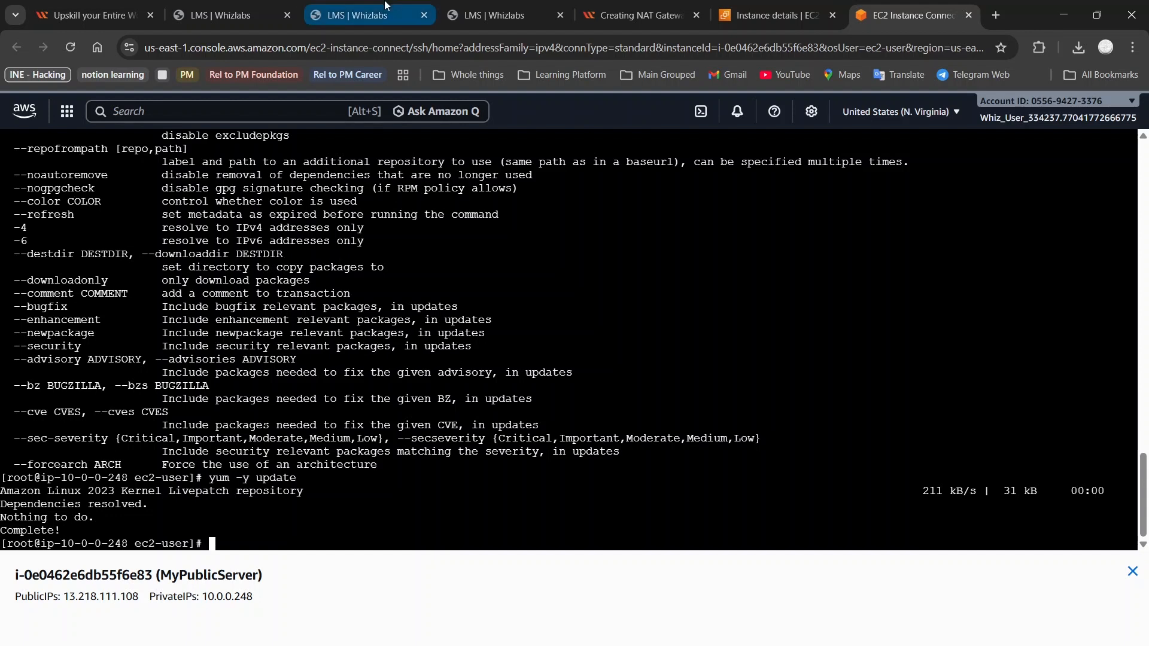
{"action": "mouse_move", "coordinate": [604, 5]}
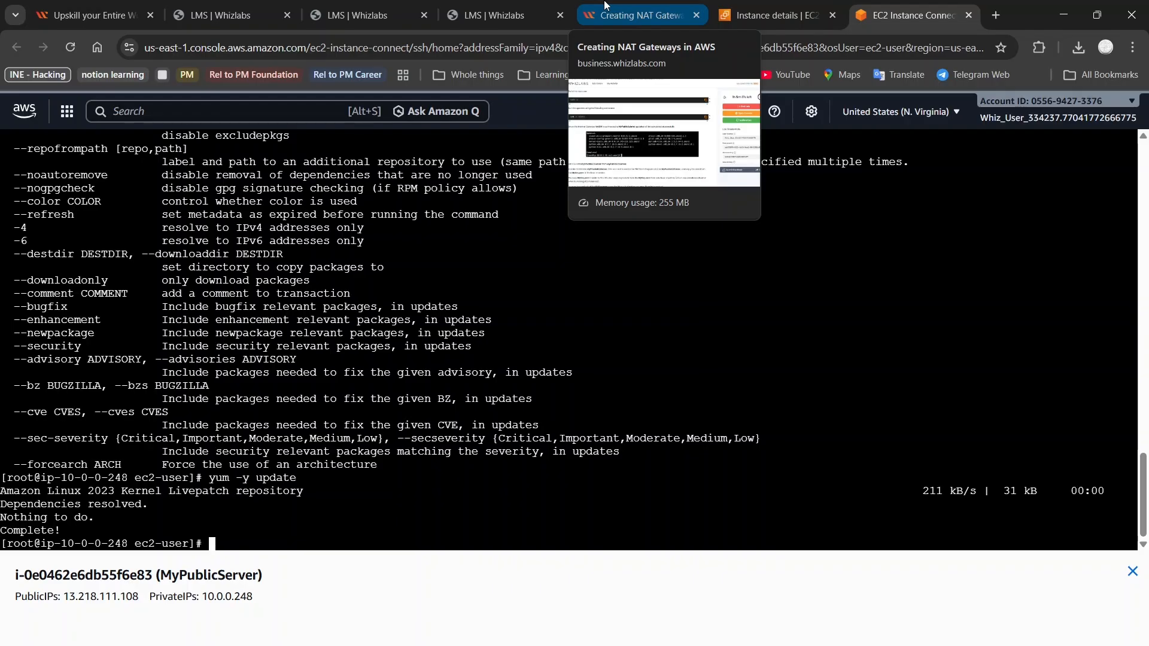
Scroll the lab guide from step 5 down to steps 12–13 showing the vi MyKey.pem command
{"action": "left_click", "coordinate": [604, 6]}
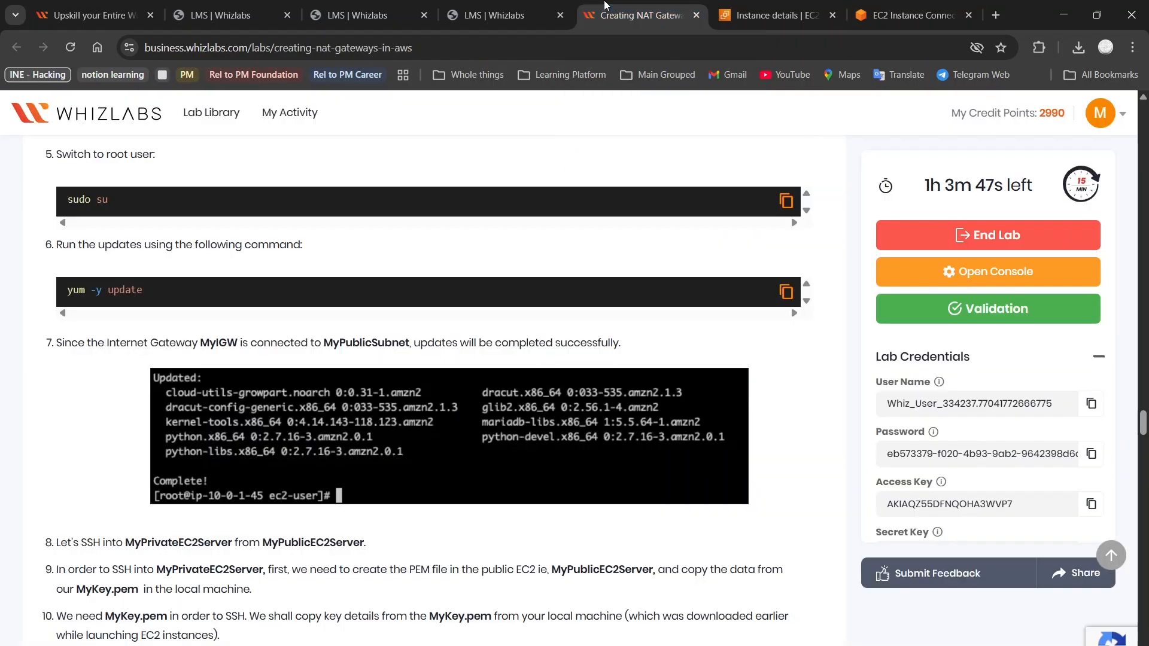
{"action": "scroll", "coordinate": [396, 305], "scroll_direction": "down", "scroll_amount": 3}
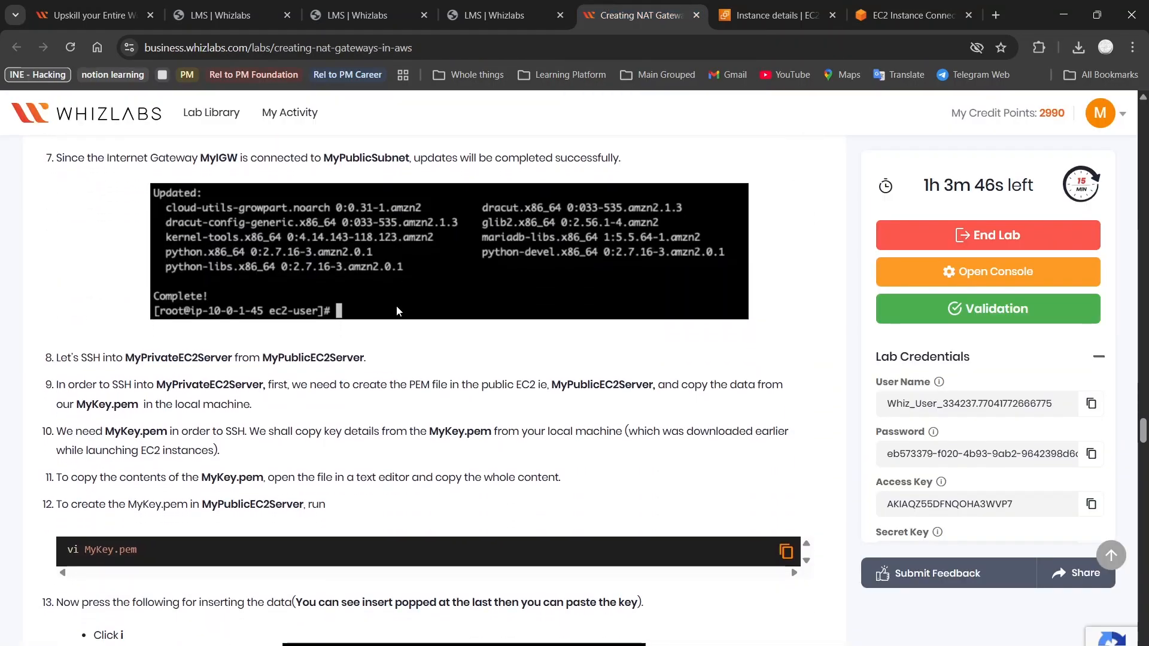
{"action": "scroll", "coordinate": [397, 306], "scroll_direction": "down", "scroll_amount": 1}
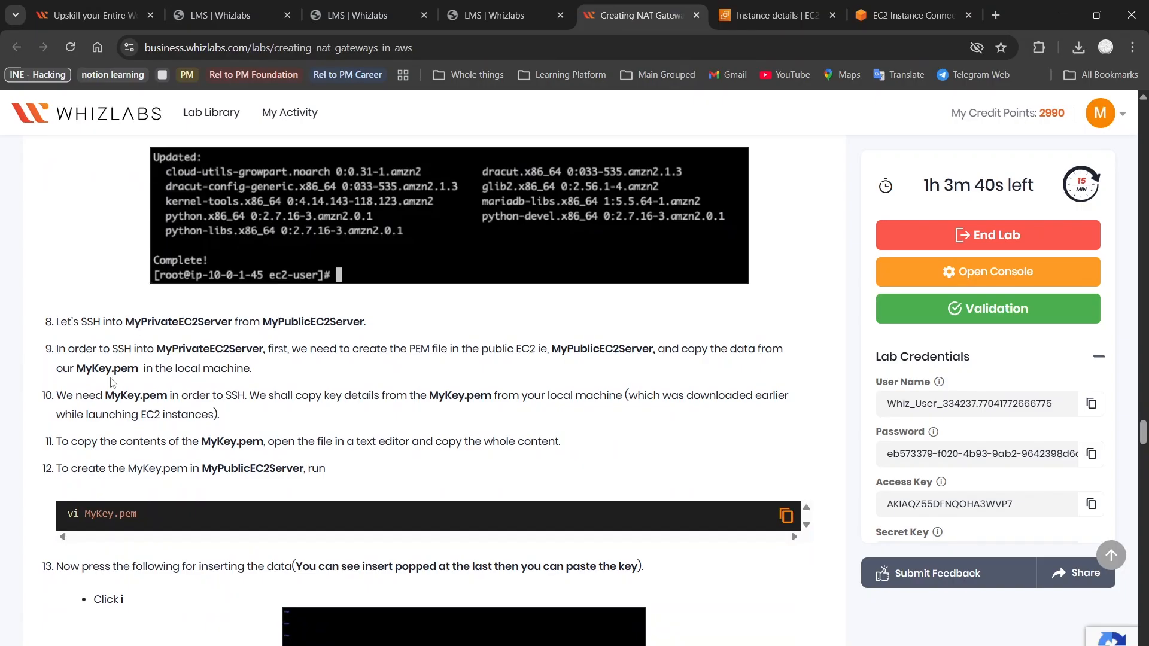
{"action": "scroll", "coordinate": [119, 311], "scroll_direction": "up", "scroll_amount": 5}
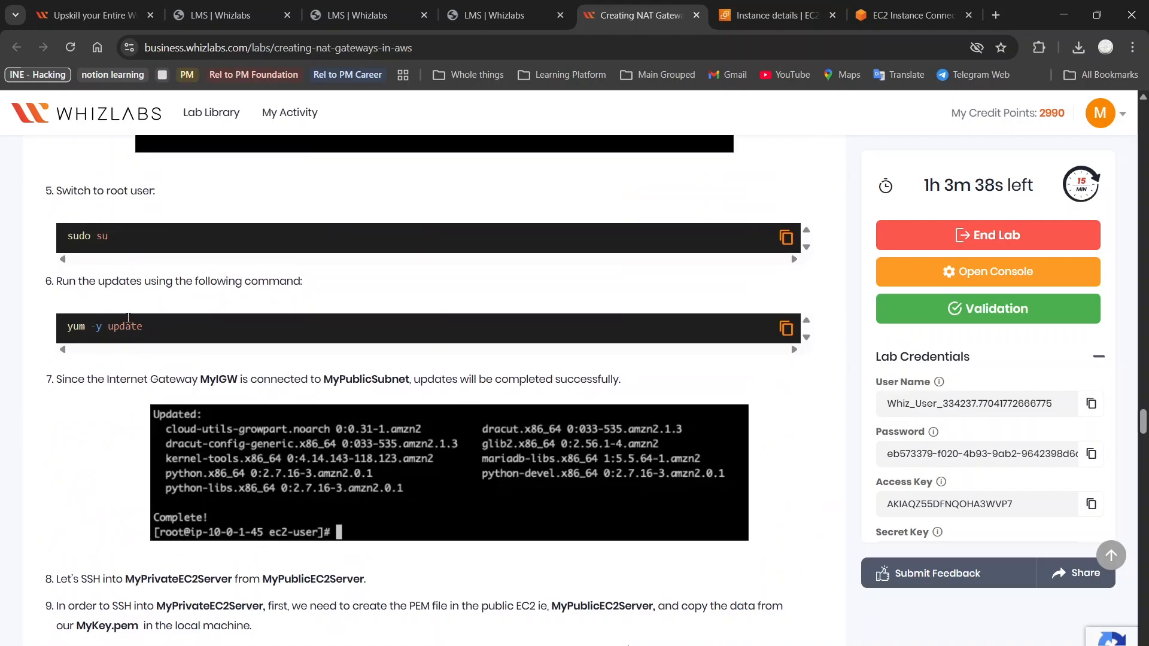
{"action": "scroll", "coordinate": [129, 322], "scroll_direction": "down", "scroll_amount": 2}
{"action": "scroll", "coordinate": [129, 322], "scroll_direction": "down", "scroll_amount": 1}
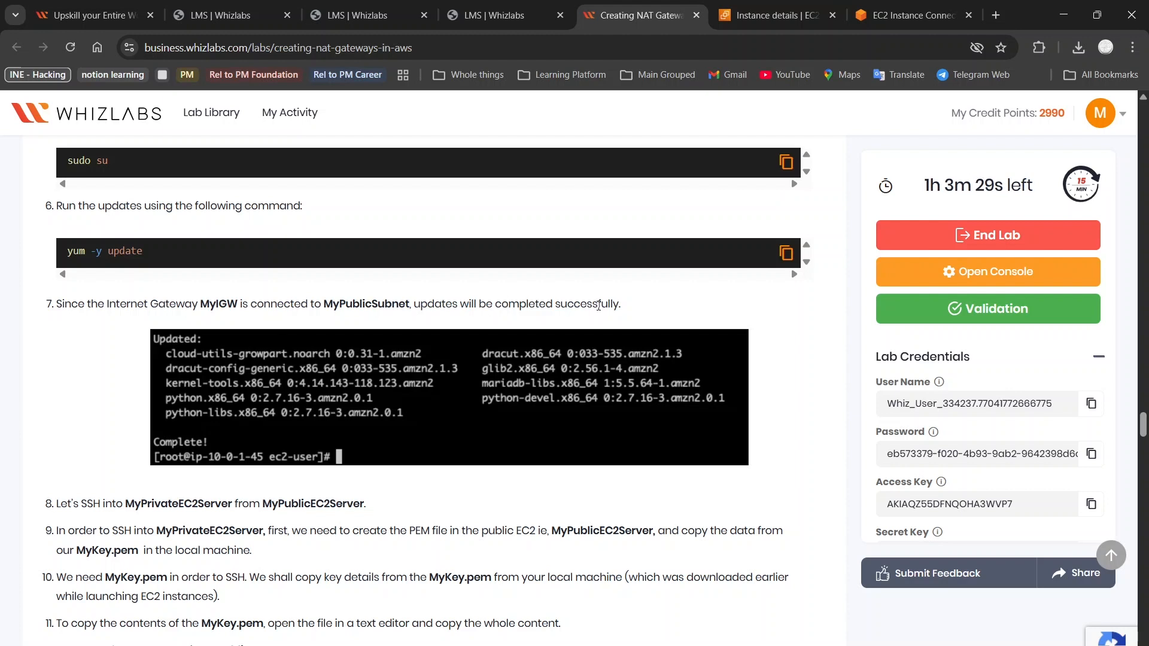
{"action": "scroll", "coordinate": [421, 363], "scroll_direction": "down", "scroll_amount": 2}
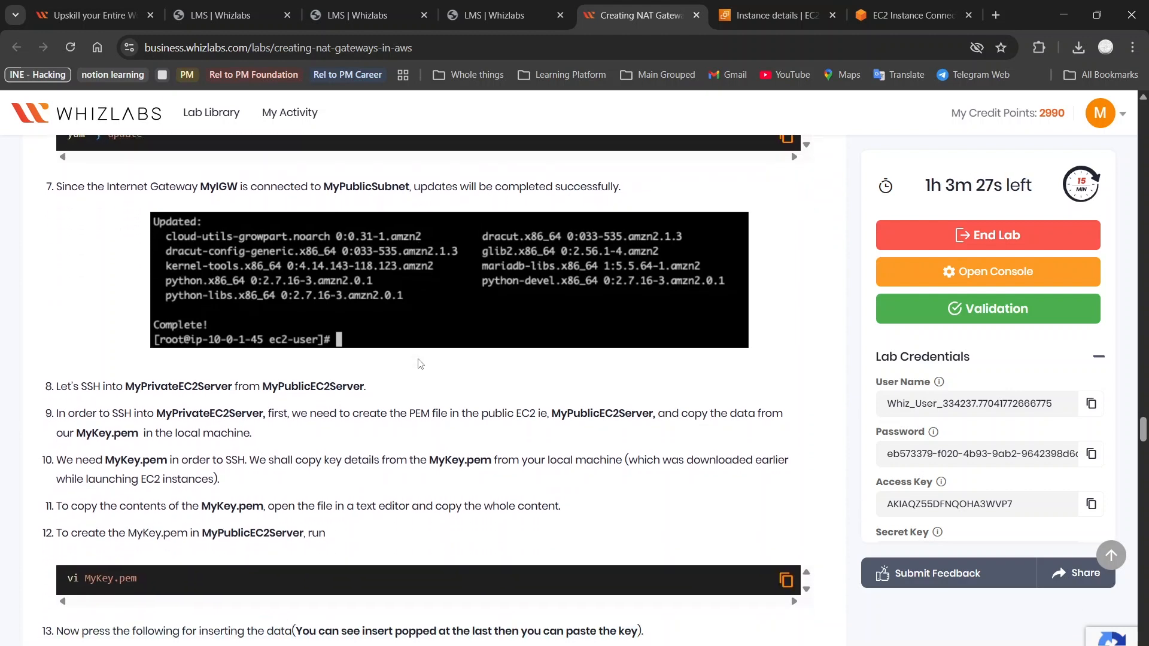
{"action": "scroll", "coordinate": [420, 364], "scroll_direction": "down", "scroll_amount": 1}
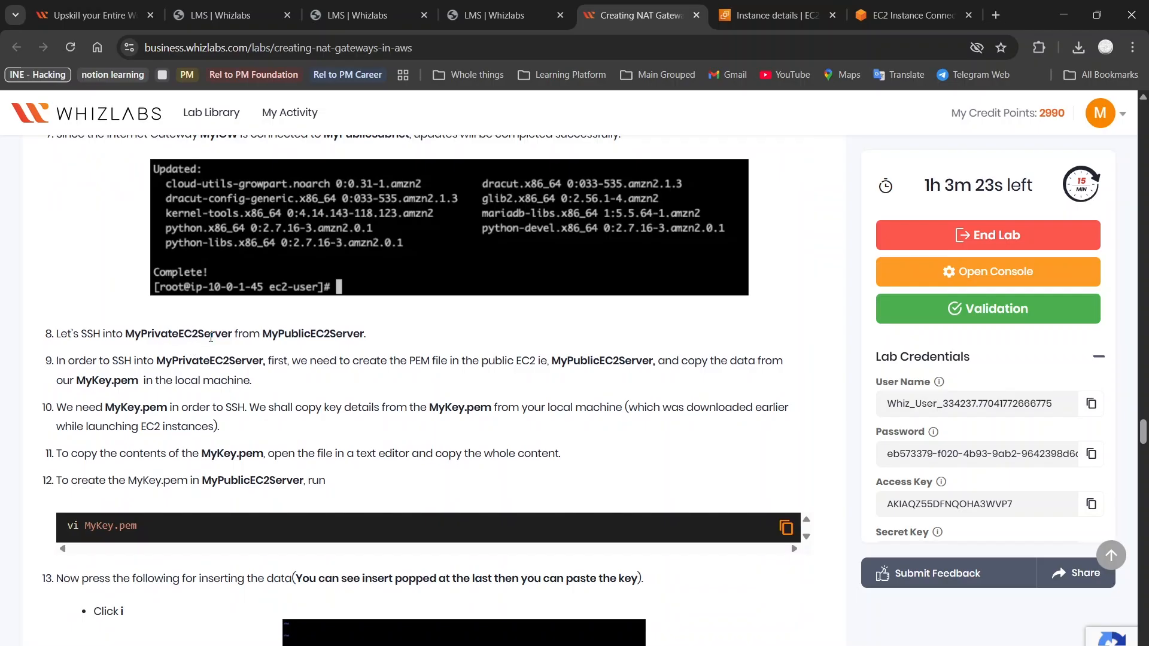
{"action": "scroll", "coordinate": [318, 337], "scroll_direction": "down", "scroll_amount": 1}
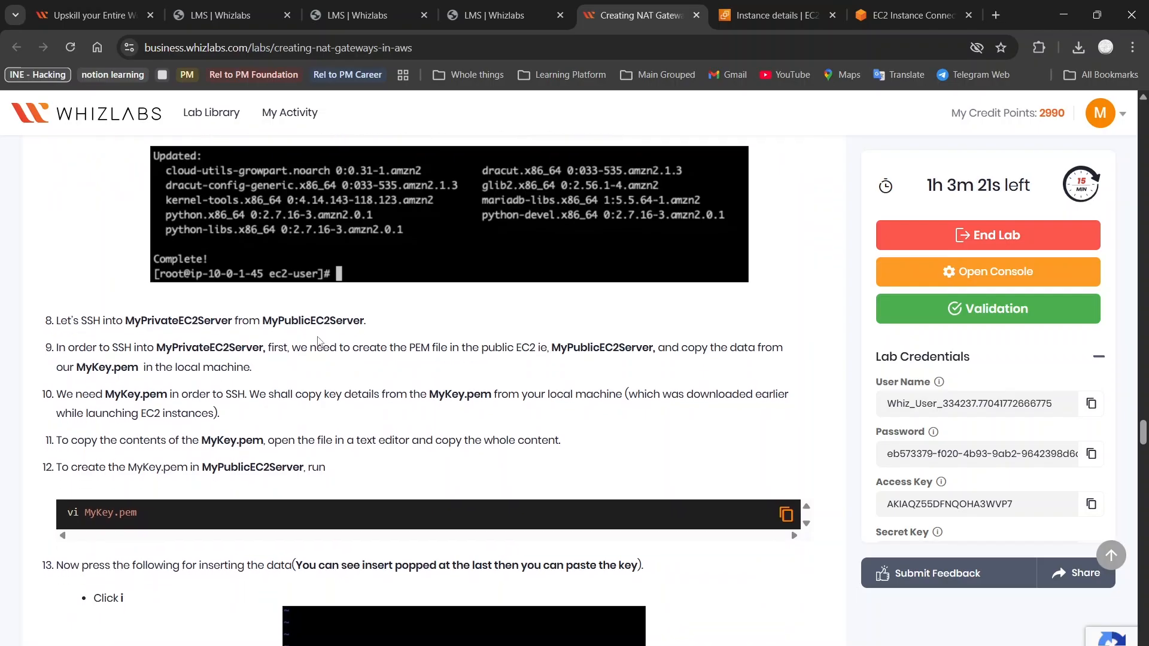
{"action": "scroll", "coordinate": [318, 338], "scroll_direction": "down", "scroll_amount": 2}
{"action": "scroll", "coordinate": [318, 341], "scroll_direction": "down", "scroll_amount": 1}
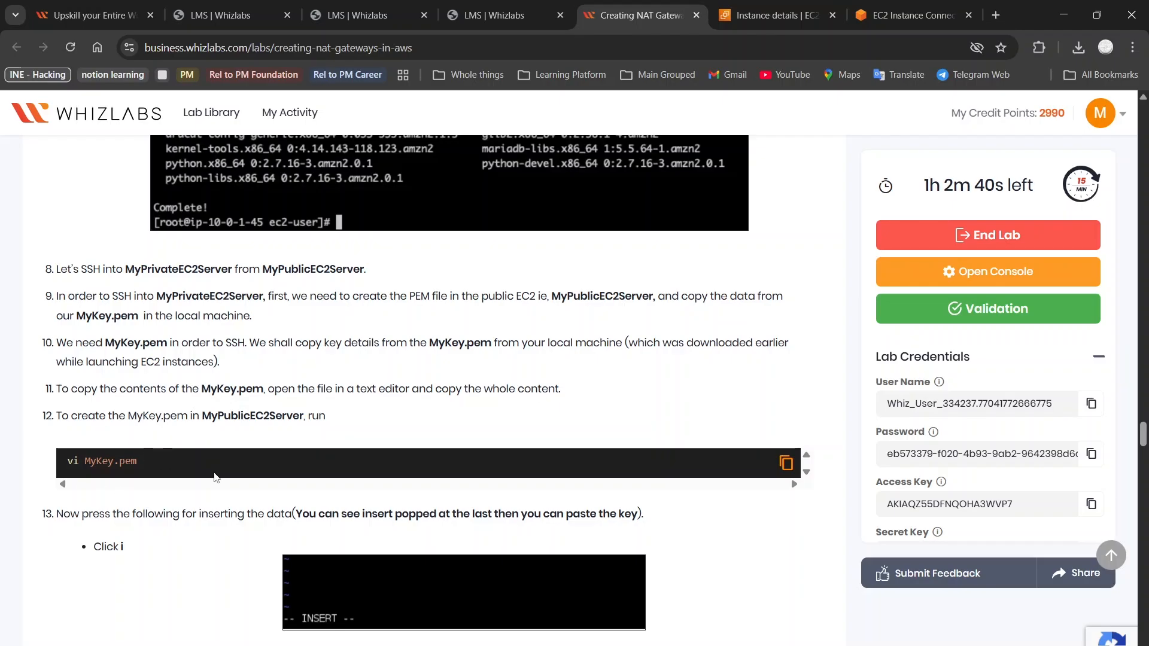
Run vi MyKey.pem at the MyPublicServer root prompt to open an empty key file
{"action": "left_click", "coordinate": [785, 464]}
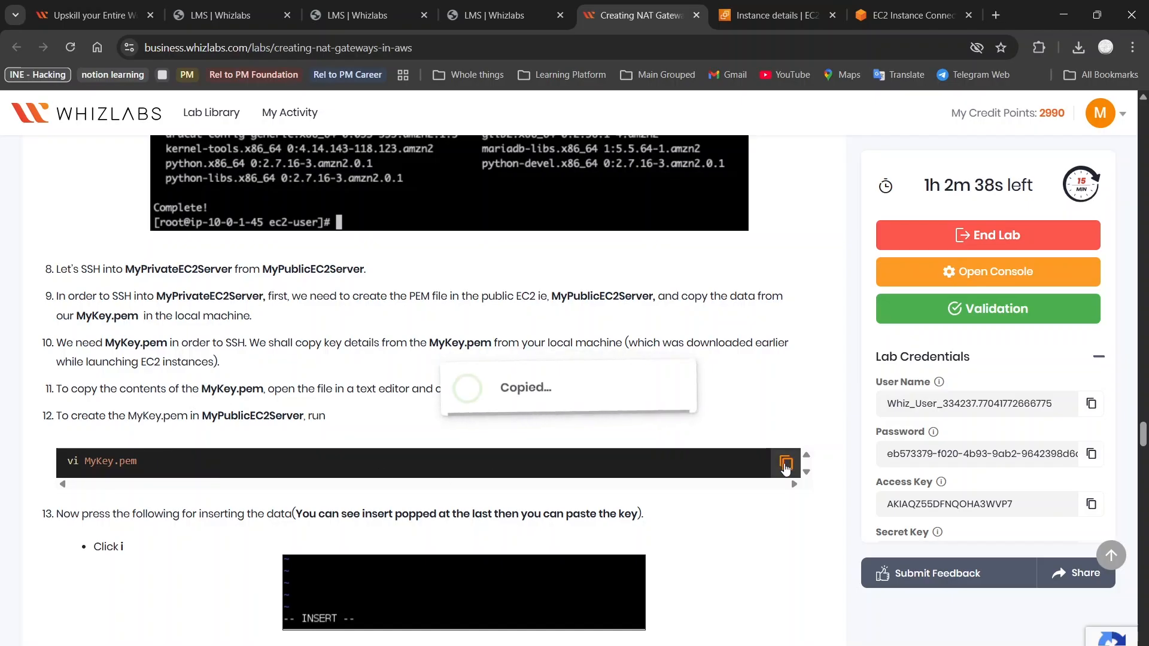
{"action": "left_click", "coordinate": [913, 15]}
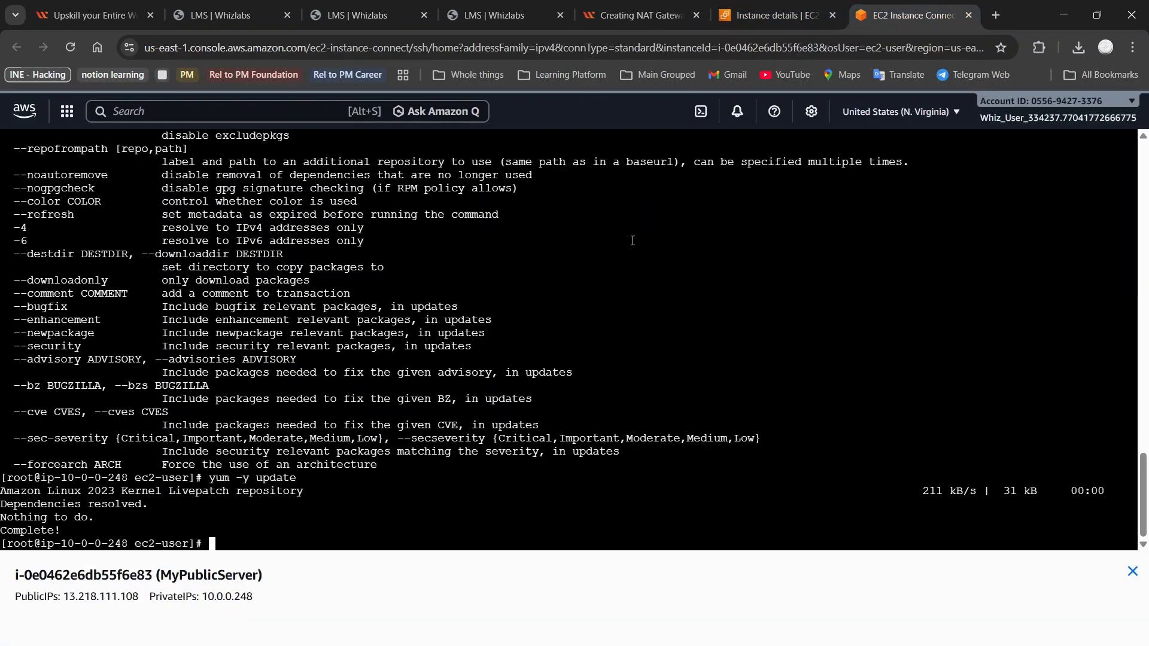
{"action": "type", "text": "vi My"}
{"action": "left_click", "coordinate": [616, 9]}
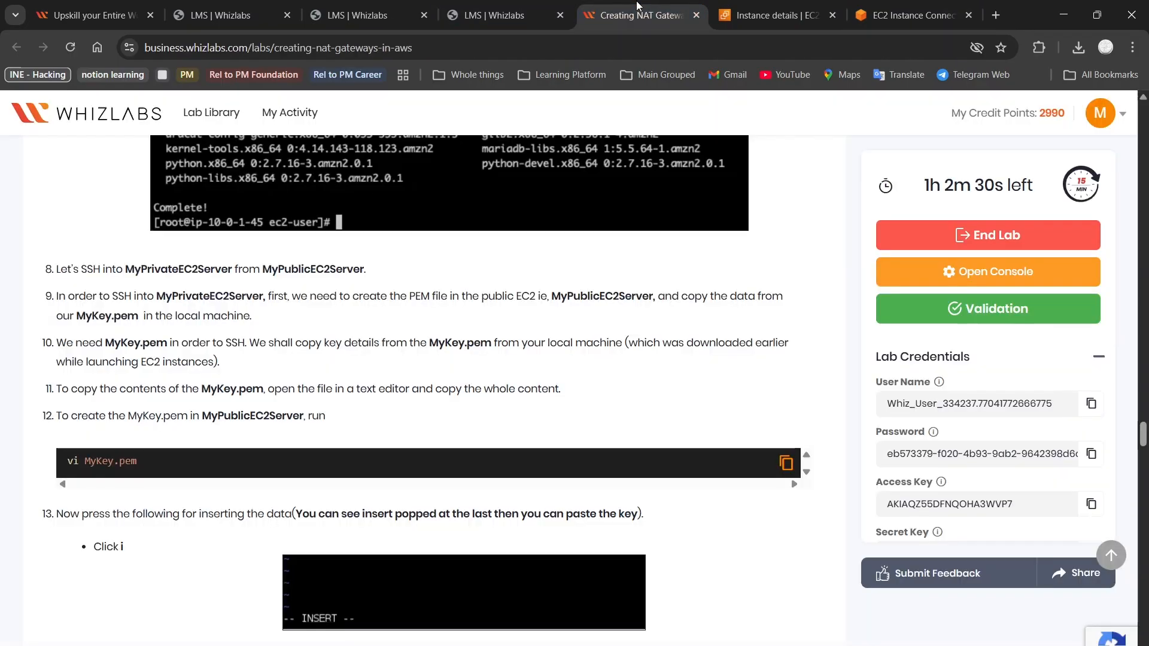
{"action": "left_click", "coordinate": [906, 5]}
{"action": "type", "text": "Key.pem"}
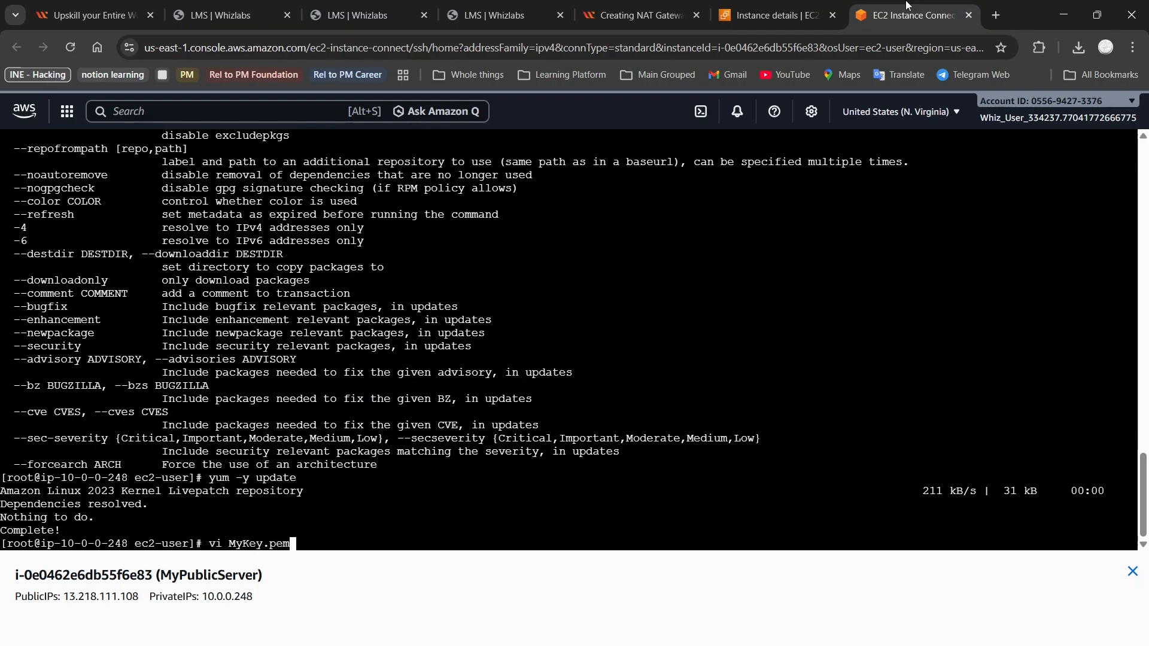
{"action": "key", "text": "Return"}
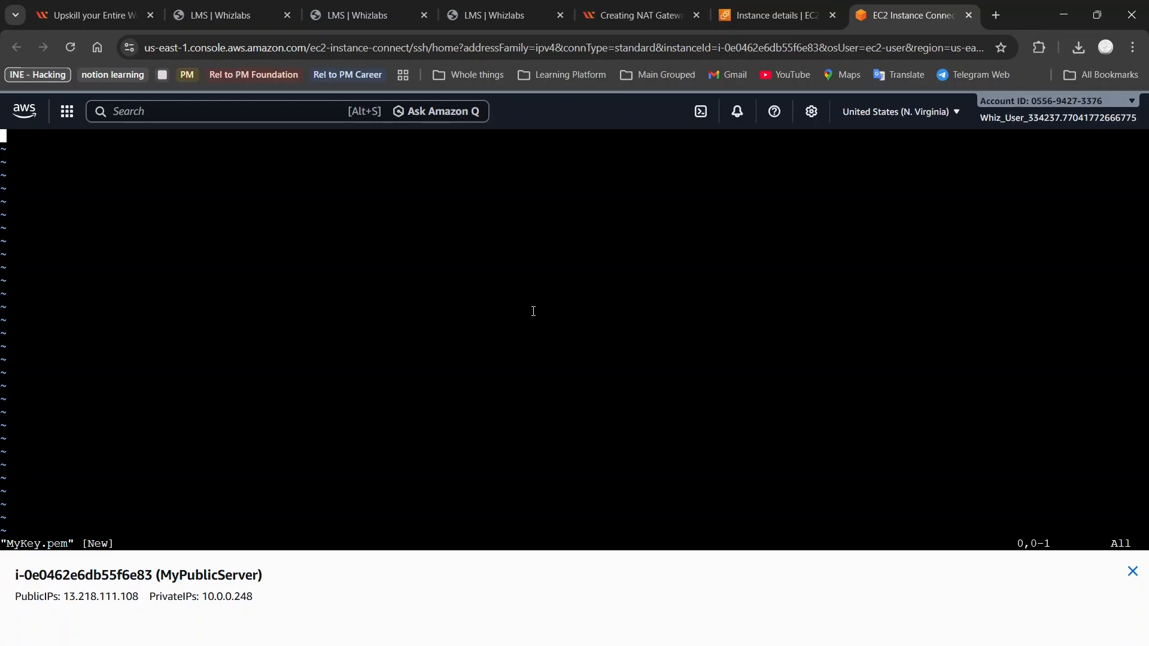
Read step 13 in the lab, then enter vi insert mode on MyKey.pem and erase stray i's
{"action": "left_click", "coordinate": [770, 13]}
{"action": "left_click", "coordinate": [674, 6]}
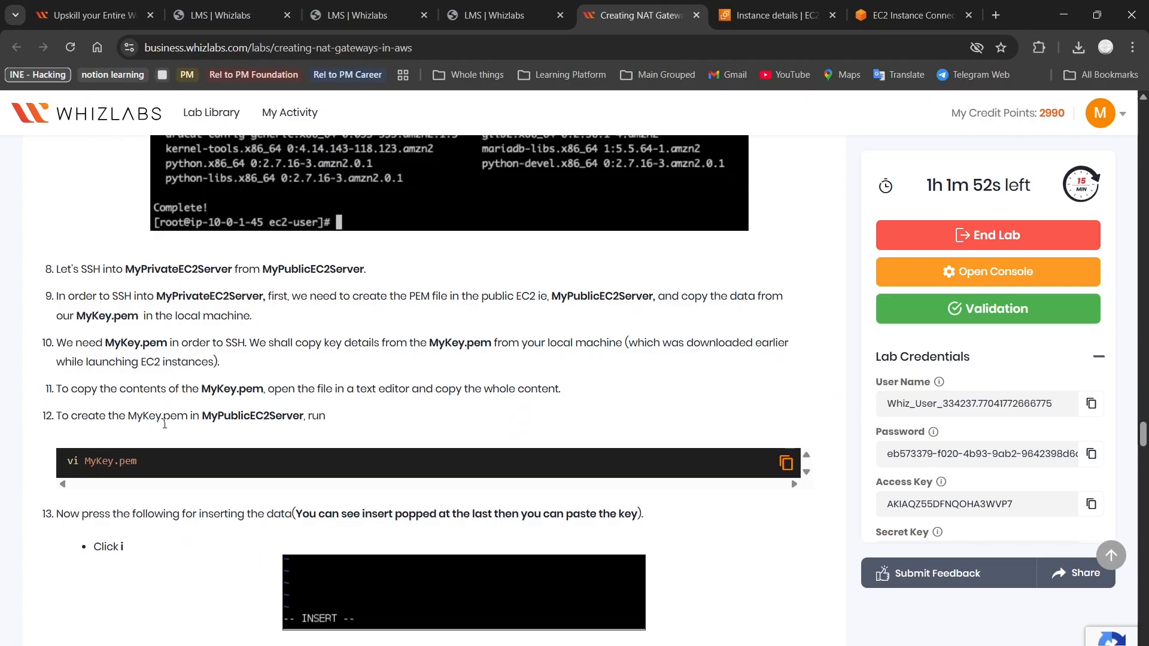
{"action": "scroll", "coordinate": [164, 423], "scroll_direction": "down", "scroll_amount": 1}
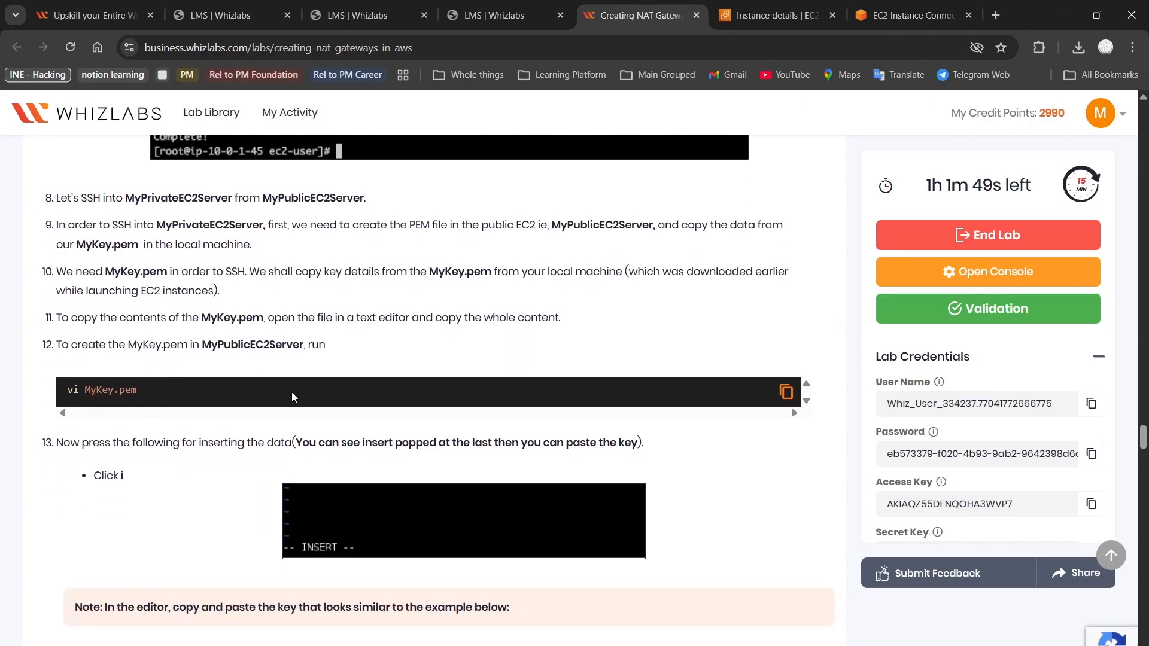
{"action": "scroll", "coordinate": [201, 477], "scroll_direction": "down", "scroll_amount": 3}
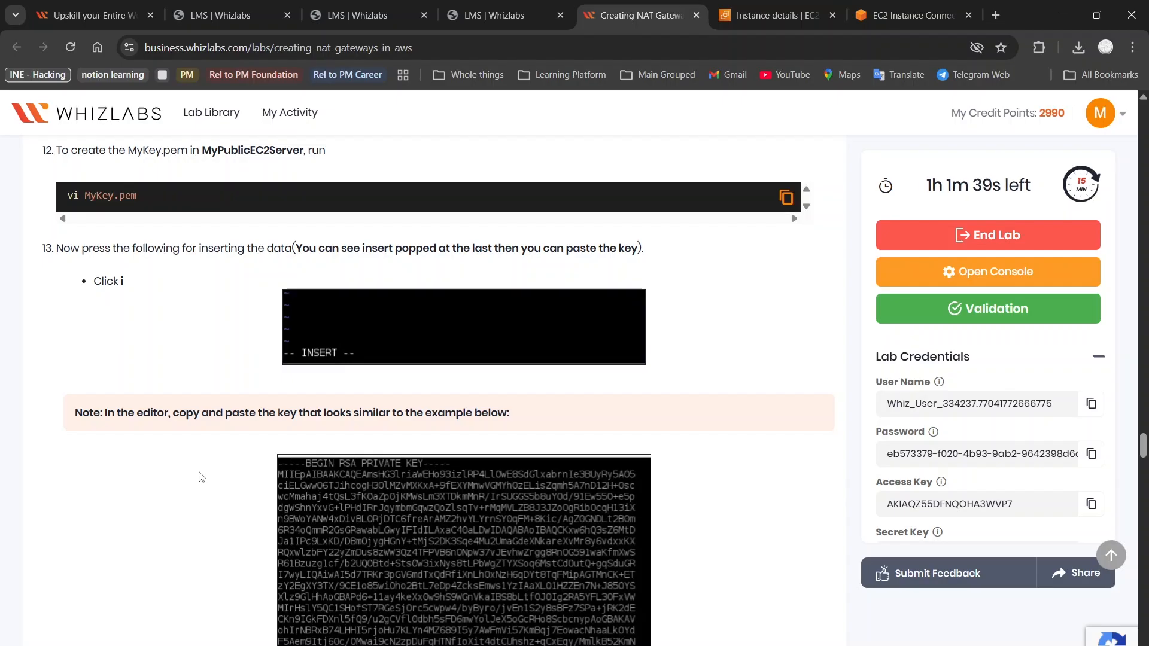
{"action": "scroll", "coordinate": [350, 299], "scroll_direction": "down", "scroll_amount": 1}
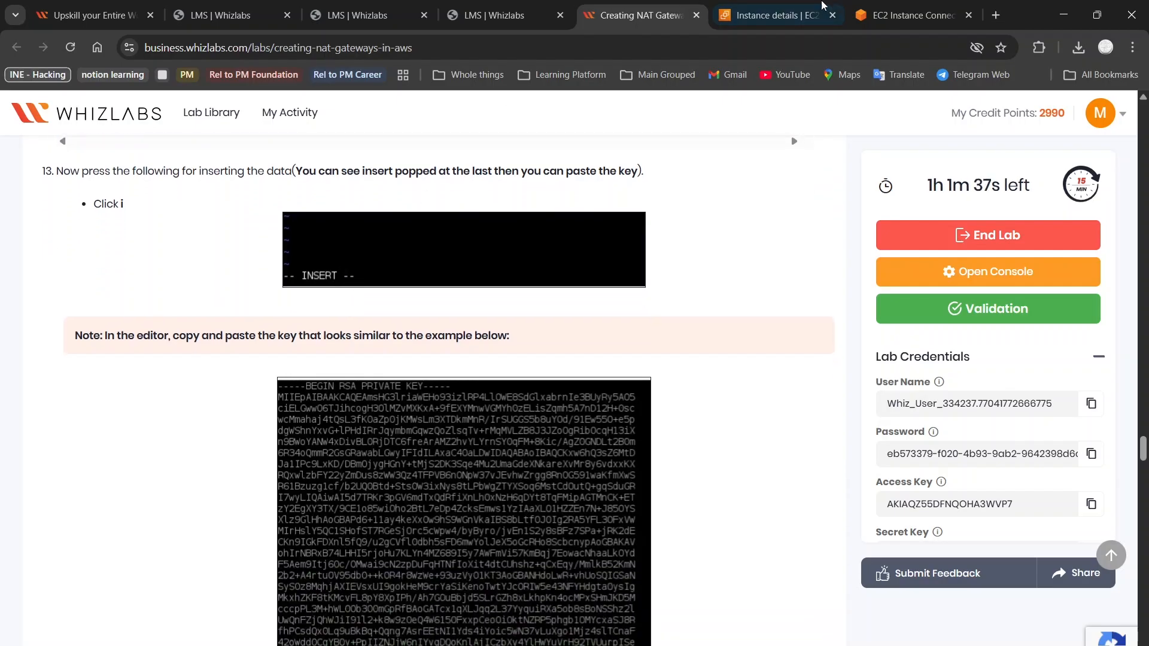
{"action": "left_click", "coordinate": [914, 13]}
{"action": "type", "text": "iiiiiii"}
{"action": "key", "text": "BackSpace"}
{"action": "key", "text": "BackSpace"}
{"action": "key", "text": "BackSpace"}
{"action": "key", "text": "BackSpace"}
{"action": "key", "text": "BackSpace"}
{"action": "key", "text": "BackSpace"}
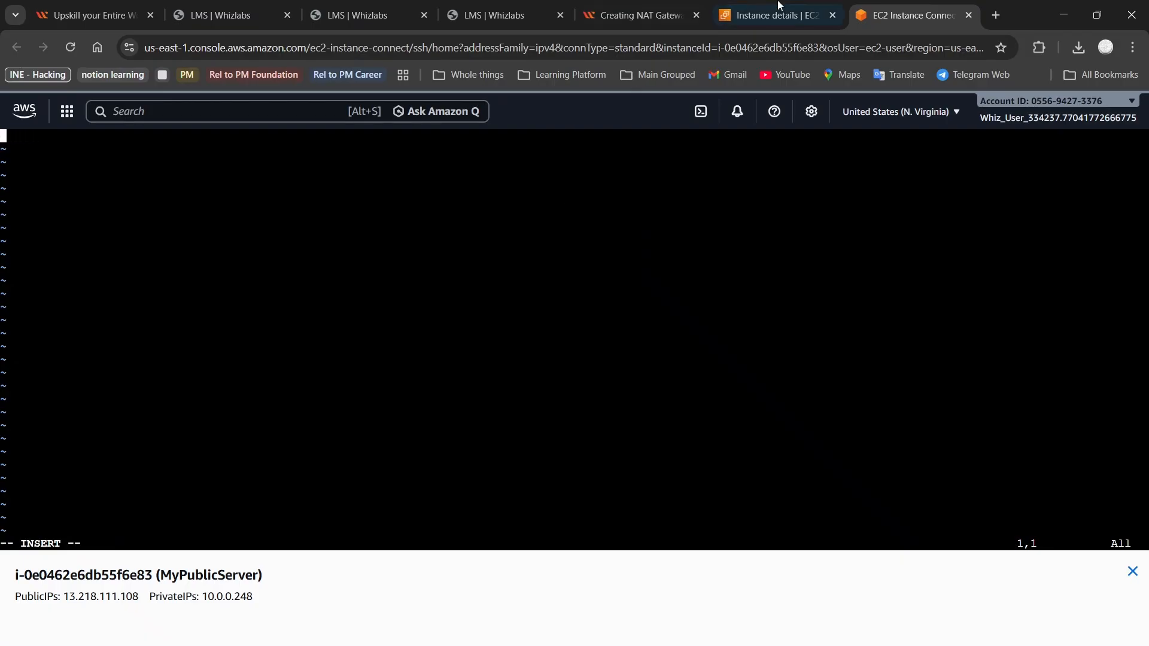
Look up the key-pasting steps in the lab guide
{"action": "left_click", "coordinate": [637, 15]}
{"action": "scroll", "coordinate": [422, 343], "scroll_direction": "down", "scroll_amount": 5}
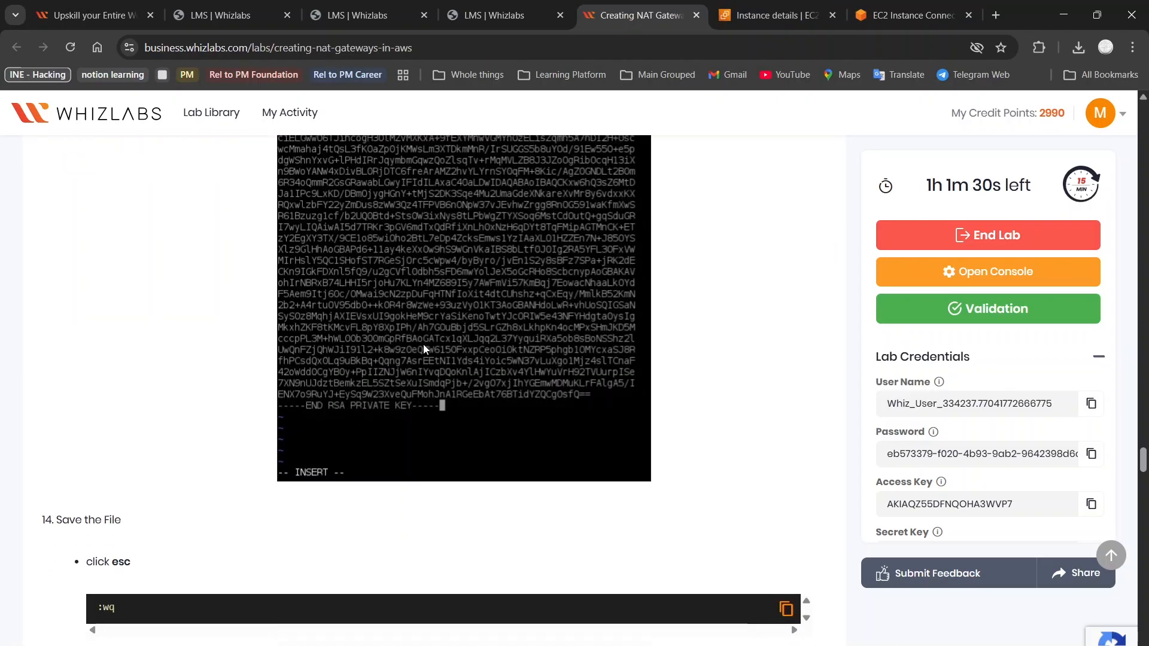
{"action": "scroll", "coordinate": [422, 343], "scroll_direction": "down", "scroll_amount": 3}
{"action": "scroll", "coordinate": [422, 343], "scroll_direction": "up", "scroll_amount": 13}
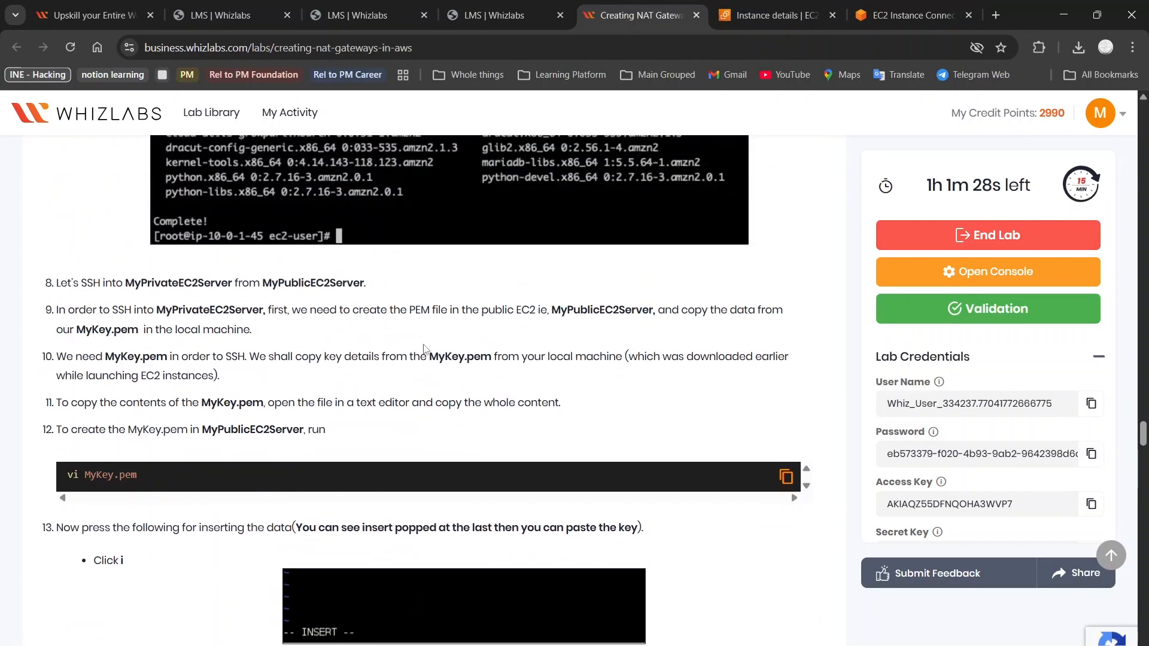
{"action": "scroll", "coordinate": [423, 343], "scroll_direction": "up", "scroll_amount": 1}
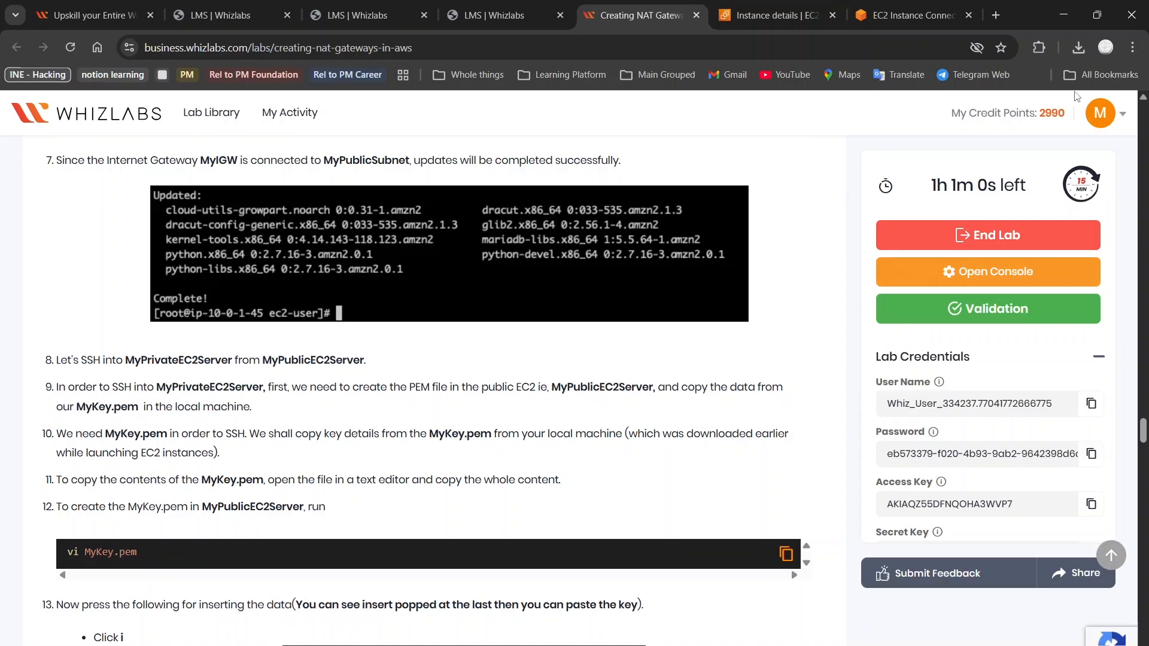
Open the downloaded MyKey.pem in Notepad and select its entire RSA private key
{"action": "left_click", "coordinate": [1078, 47]}
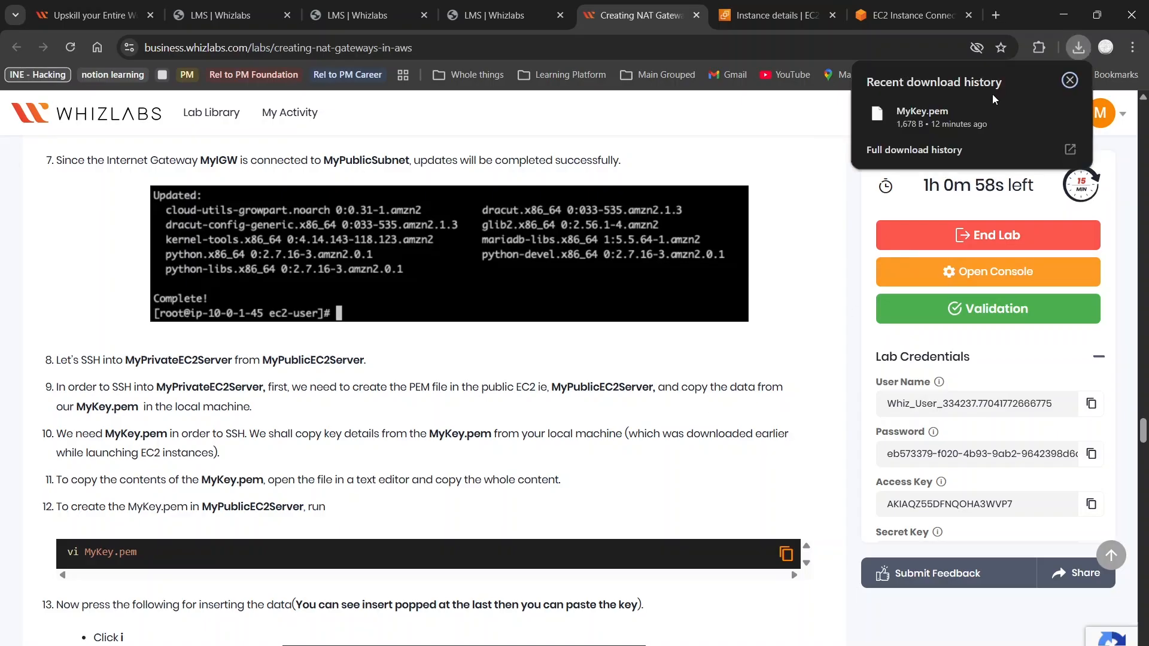
{"action": "left_click", "coordinate": [956, 124]}
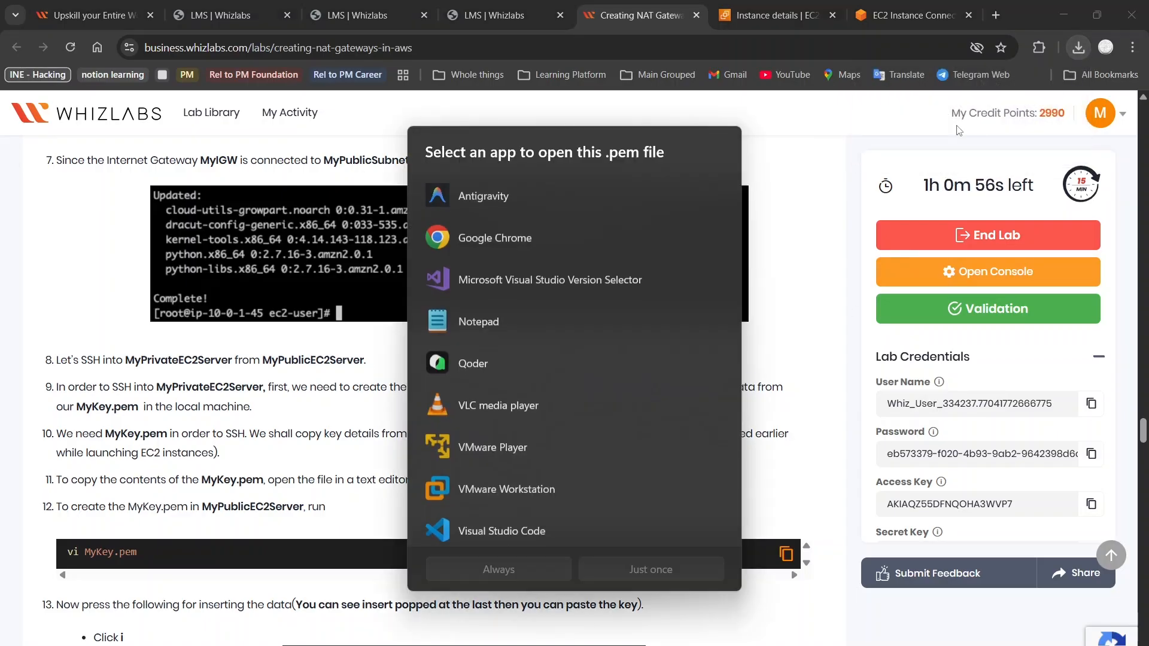
{"action": "left_click", "coordinate": [513, 309]}
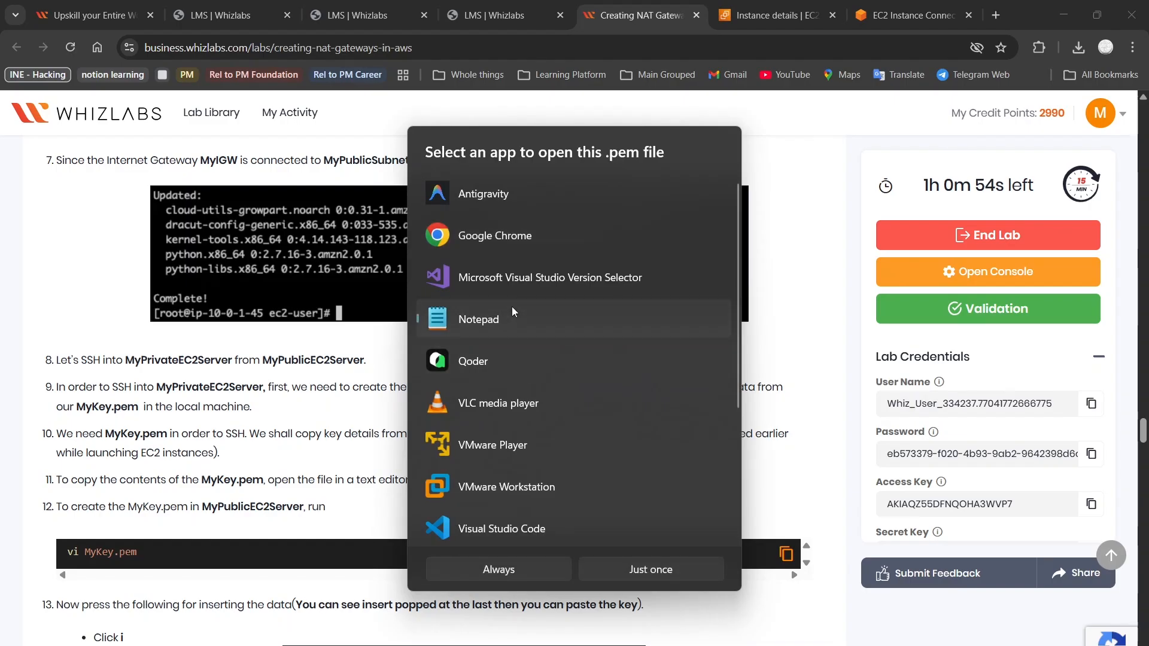
{"action": "double_click", "coordinate": [512, 306]}
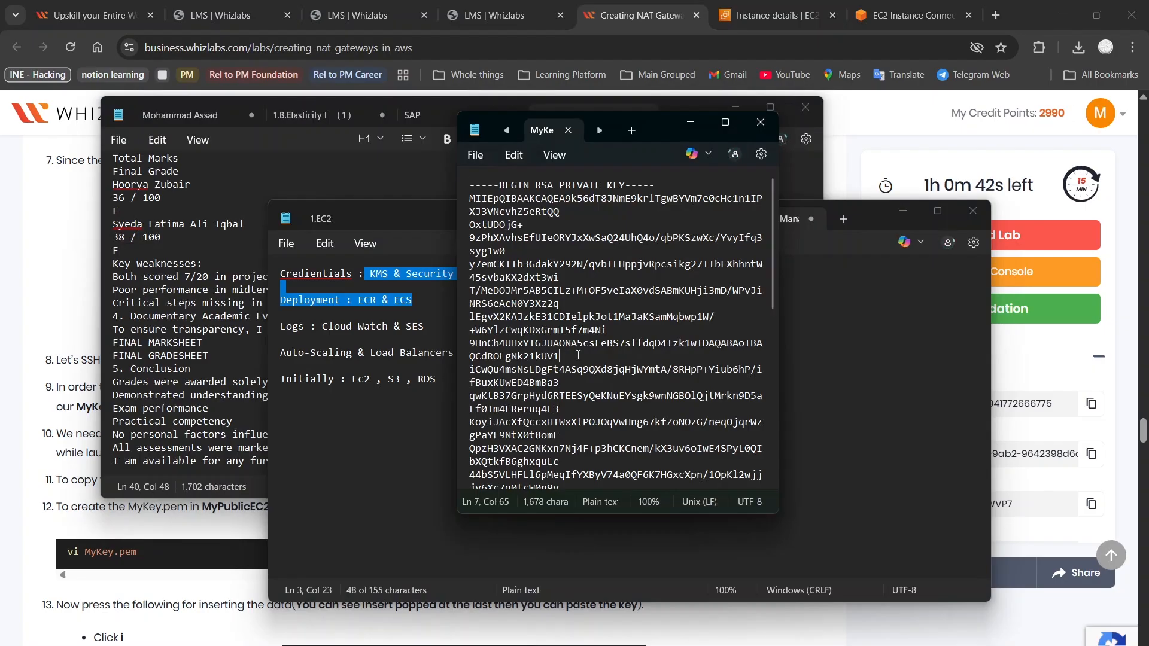
{"action": "key", "text": "ctrl+a"}
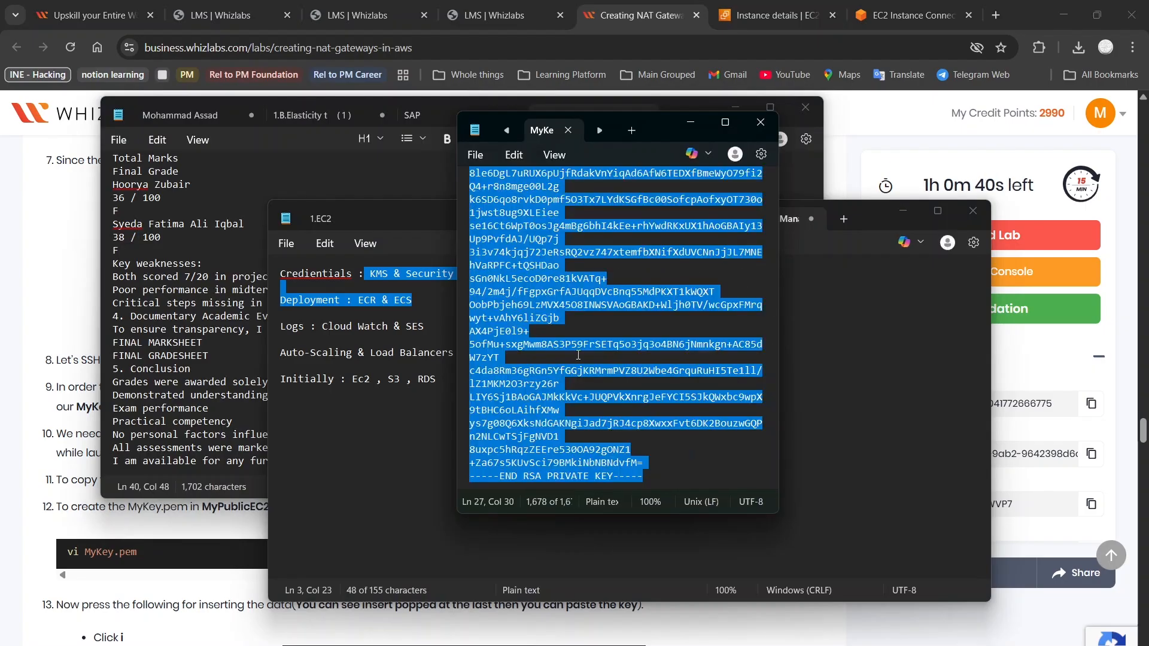
Minimize the Notepad windows and return to the vi session on MyPublicServer
{"action": "left_click", "coordinate": [694, 126]}
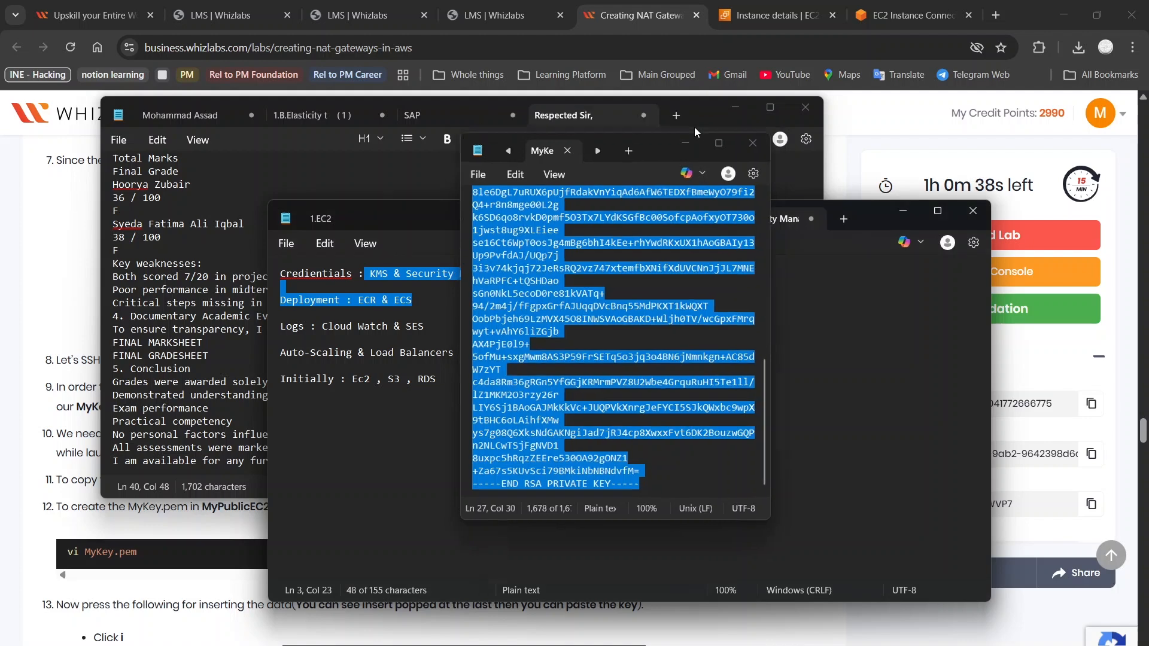
{"action": "left_click", "coordinate": [730, 109]}
{"action": "left_click", "coordinate": [719, 156]}
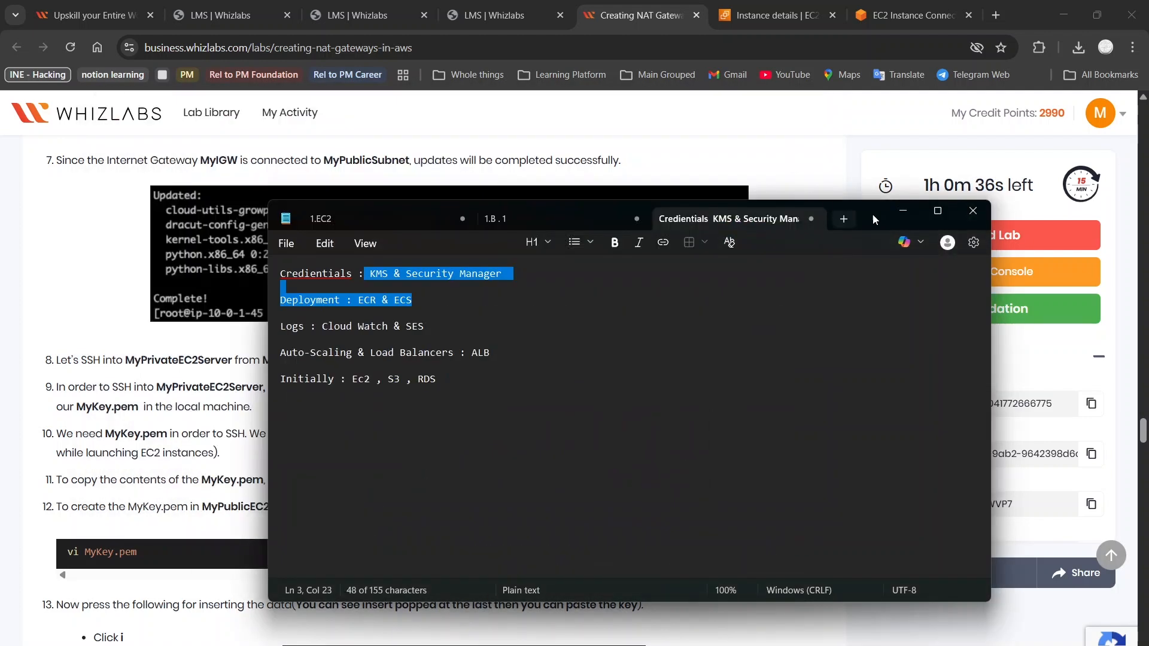
{"action": "left_click", "coordinate": [904, 211]}
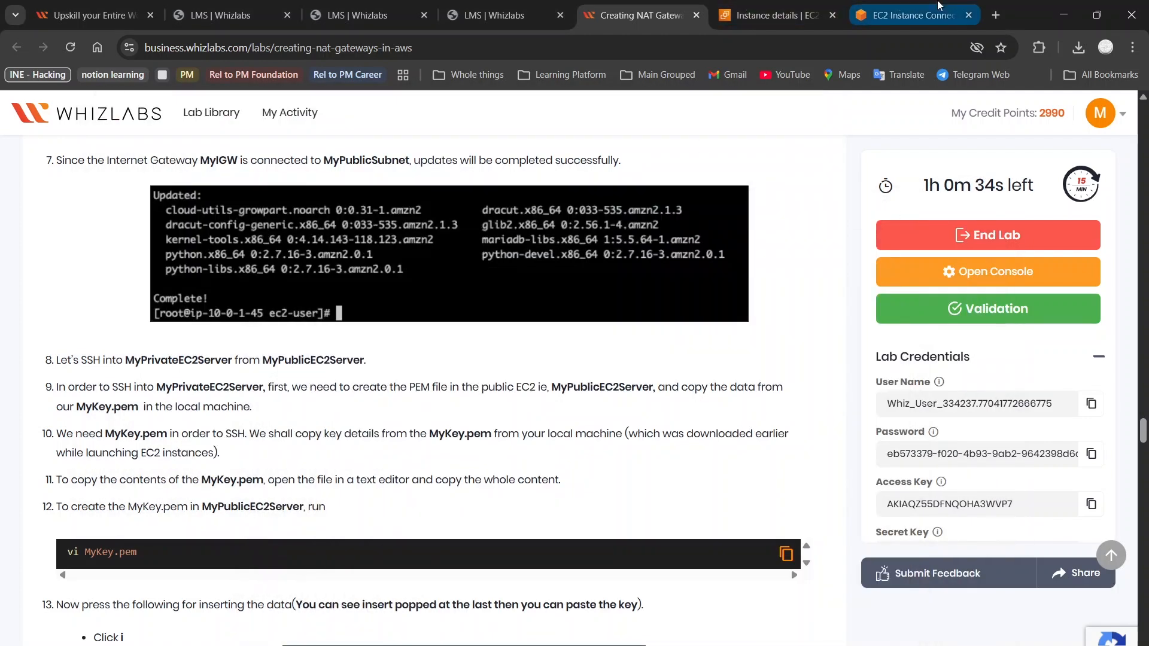
{"action": "left_click", "coordinate": [913, 15]}
Paste the RSA private key into the empty MyKey.pem file open in vi
{"action": "key", "text": "ctrl+v"}
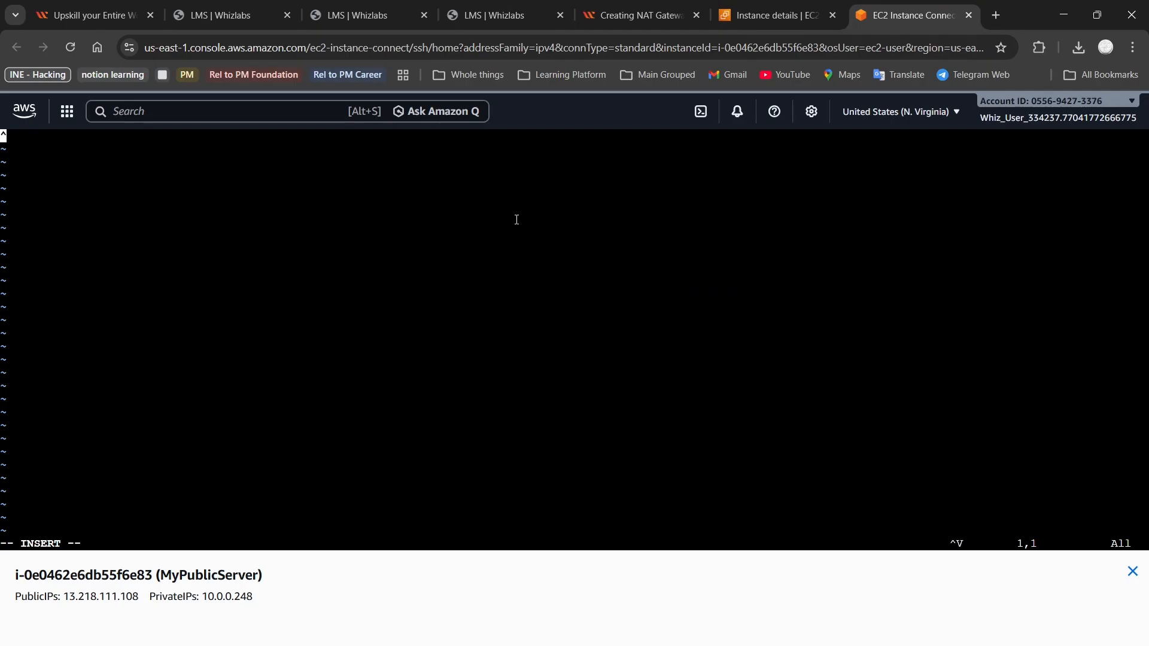
{"action": "left_click", "coordinate": [674, 7]}
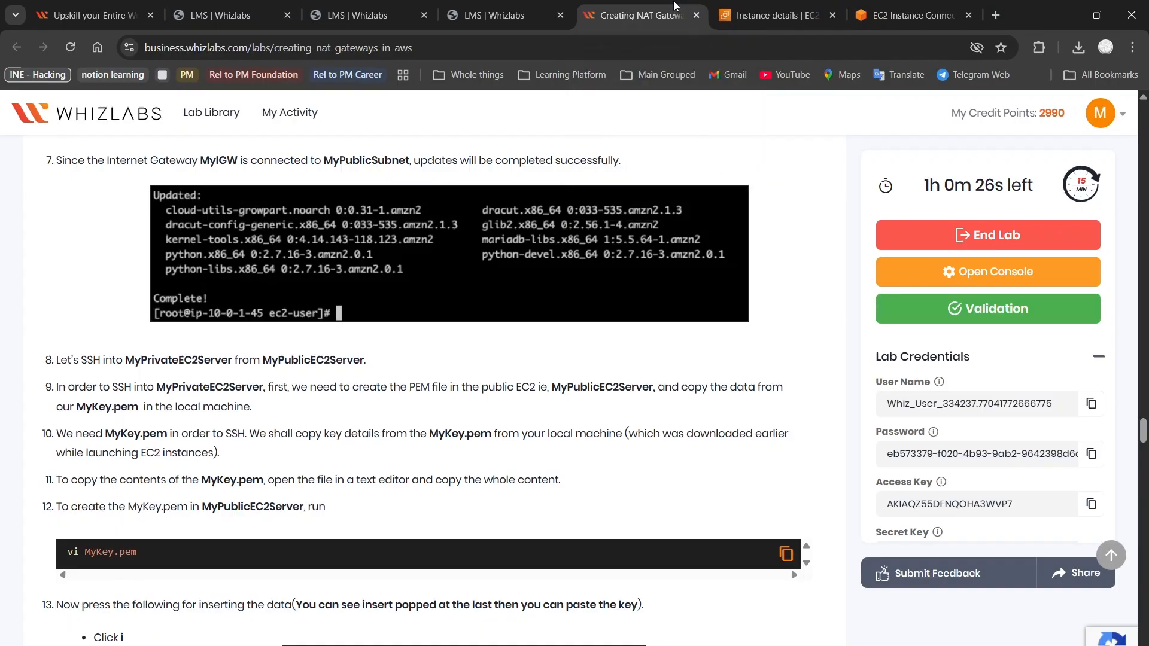
{"action": "scroll", "coordinate": [407, 267], "scroll_direction": "down", "scroll_amount": 1}
{"action": "scroll", "coordinate": [409, 255], "scroll_direction": "down", "scroll_amount": 6}
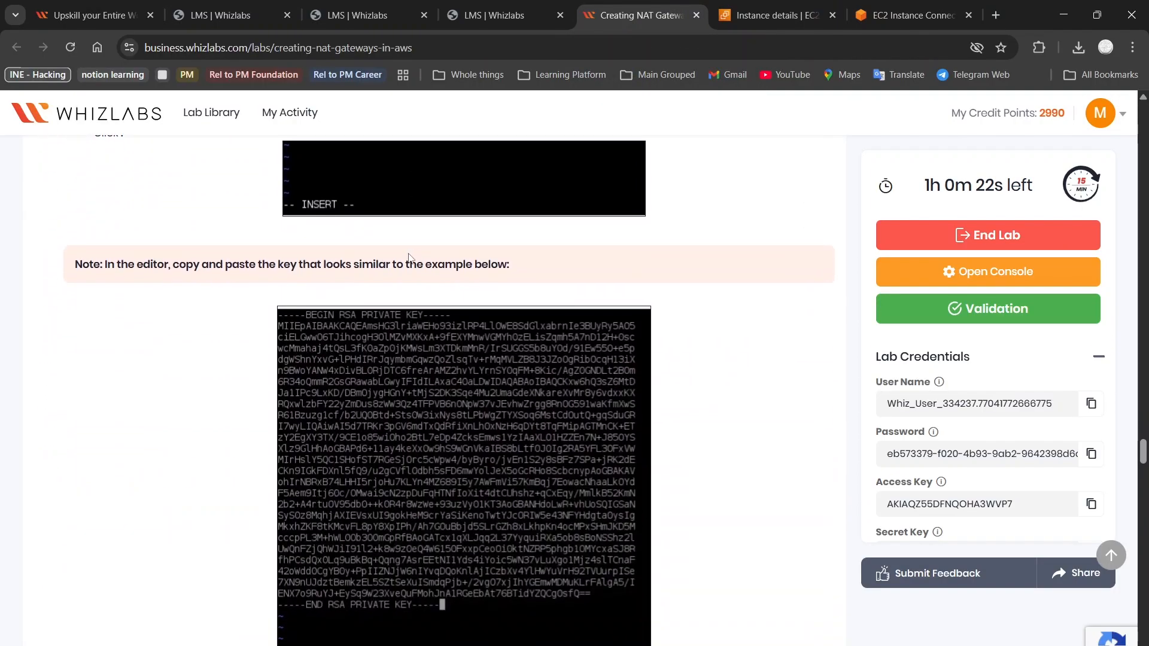
{"action": "left_click", "coordinate": [904, 6]}
{"action": "key", "text": "BackSpace"}
{"action": "key", "text": "BackSpace"}
{"action": "key", "text": "BackSpace"}
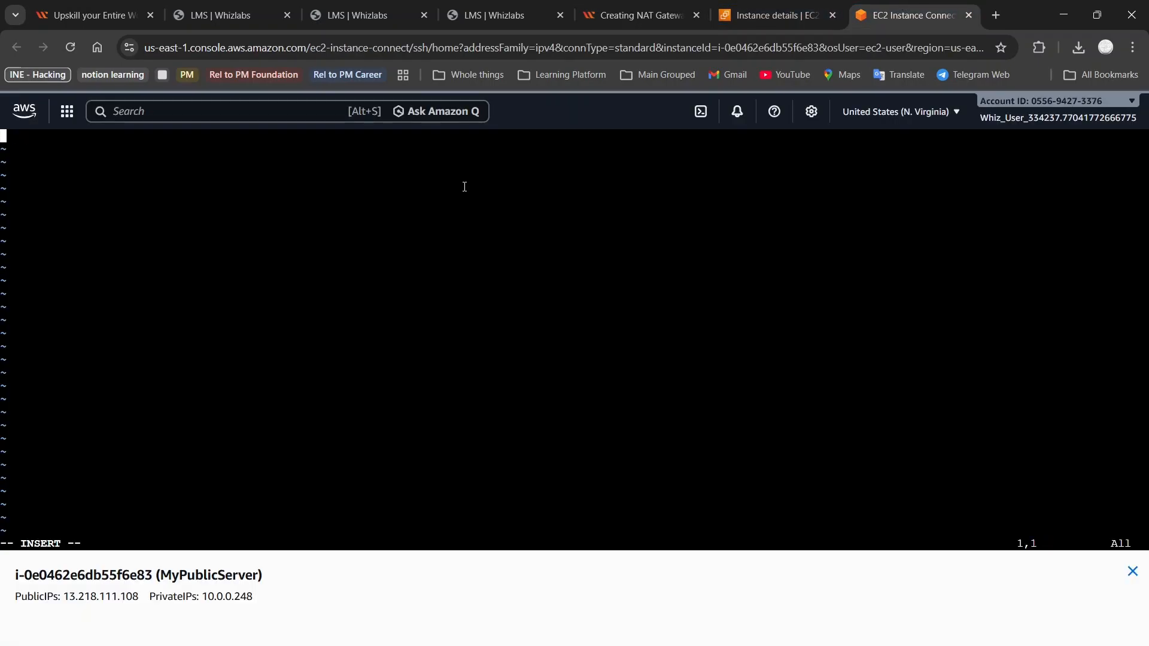
{"action": "right_click", "coordinate": [463, 191]}
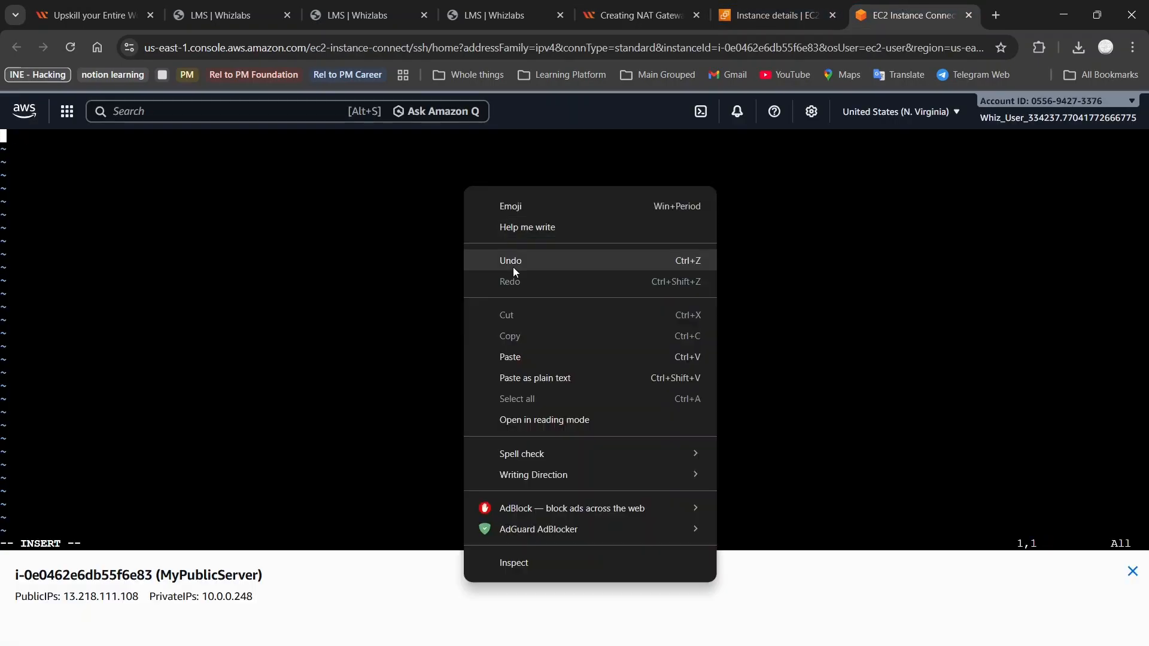
{"action": "left_click", "coordinate": [512, 357]}
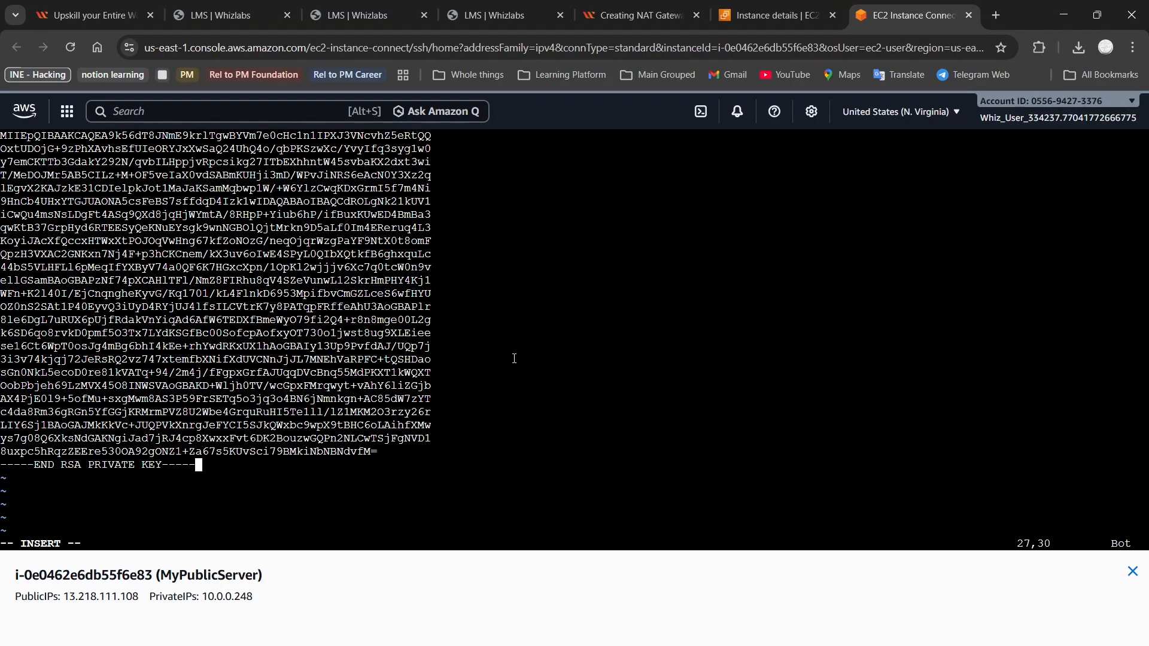
{"action": "key", "text": "Up"}
{"action": "key", "text": "Up"}
{"action": "key", "text": "Up"}
{"action": "key", "text": "Up"}
{"action": "key", "text": "Up"}
{"action": "key", "text": "Up"}
{"action": "key", "text": "Up"}
{"action": "key", "text": "Up"}
{"action": "key", "text": "Up"}
{"action": "key", "text": "Up"}
{"action": "key", "text": "Up"}
{"action": "key", "text": "Up"}
{"action": "key", "text": "Up"}
{"action": "key", "text": "Up"}
{"action": "key", "text": "Up"}
{"action": "key", "text": "Up"}
{"action": "key", "text": "Up"}
{"action": "key", "text": "Up"}
{"action": "key", "text": "Up"}
{"action": "key", "text": "Up"}
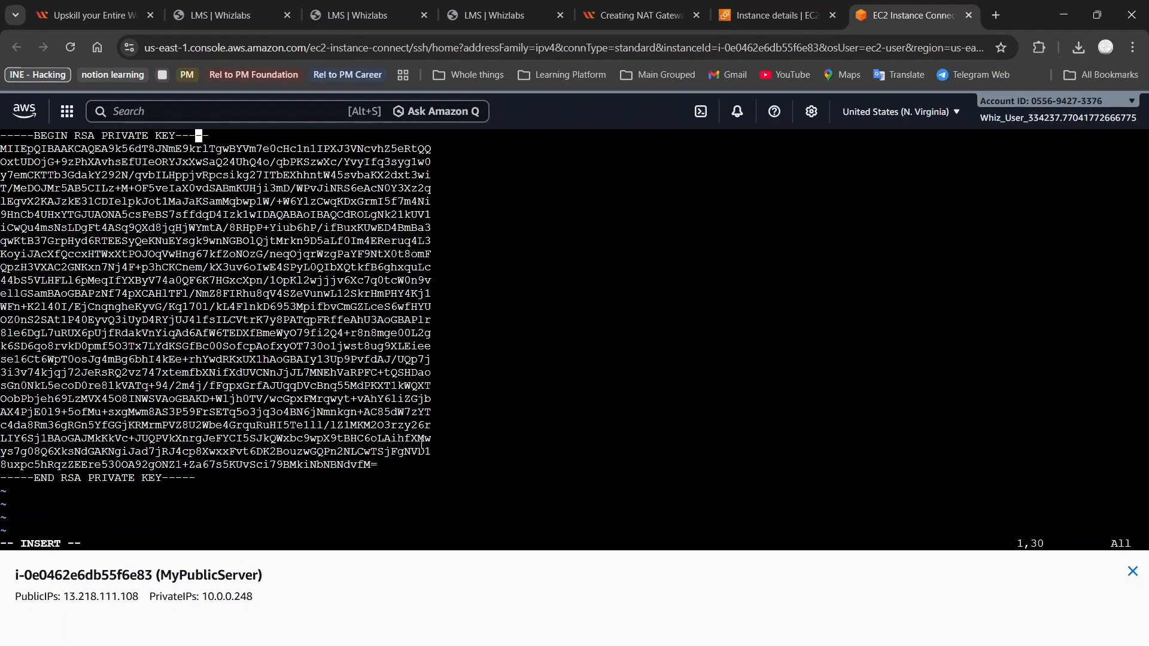
Save MyKey.pem and exit vi with :wq
{"action": "left_click", "coordinate": [598, 6]}
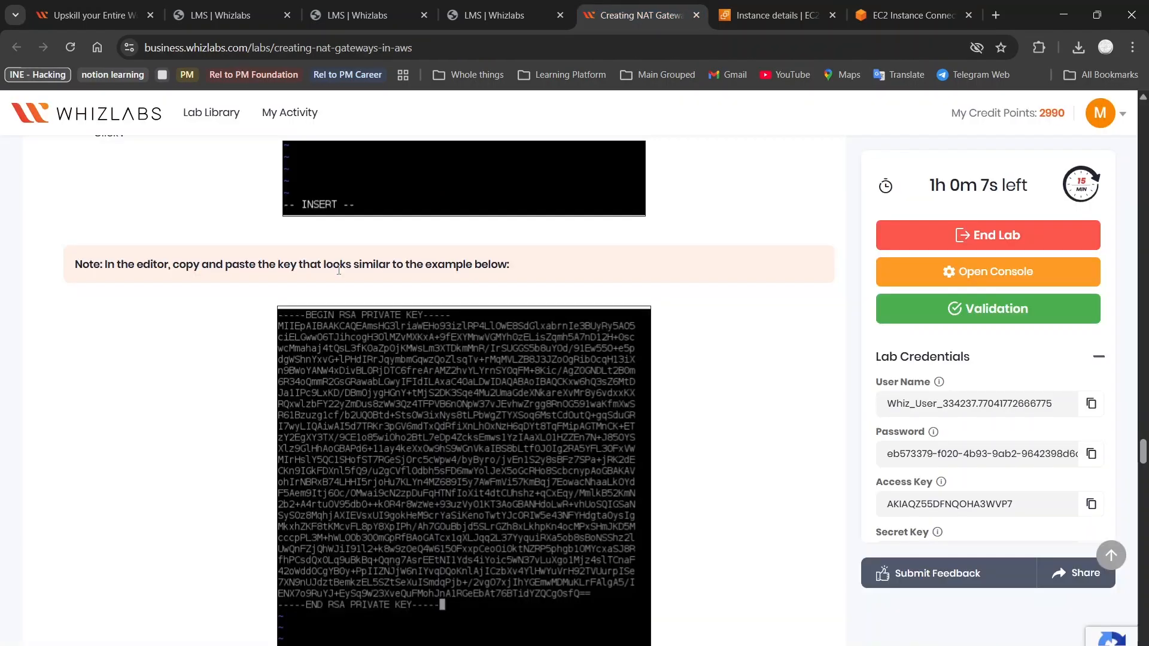
{"action": "scroll", "coordinate": [339, 270], "scroll_direction": "down", "scroll_amount": 4}
{"action": "scroll", "coordinate": [338, 271], "scroll_direction": "down", "scroll_amount": 2}
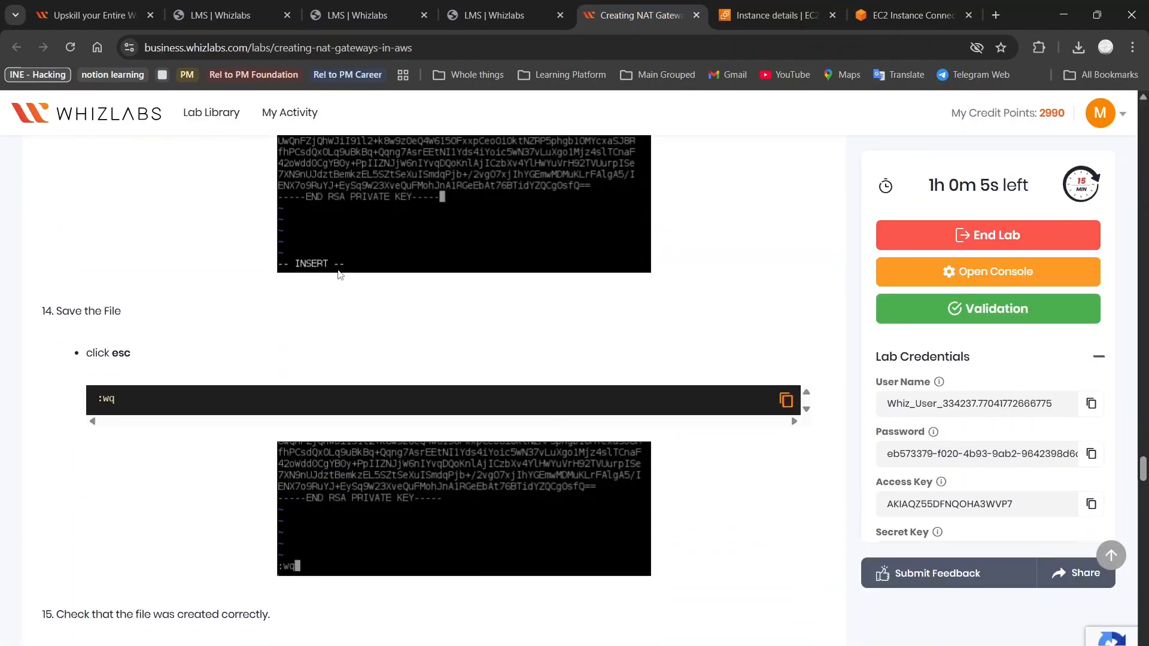
{"action": "left_click", "coordinate": [919, 12]}
{"action": "key", "text": "Escape"}
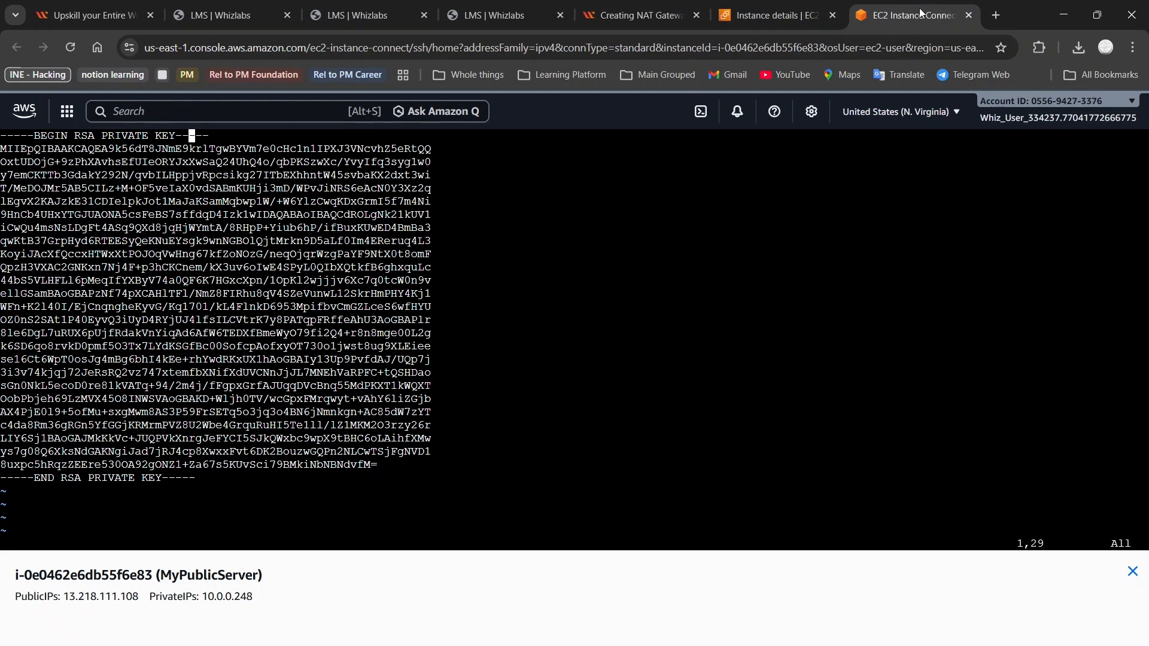
{"action": "key", "text": "shift+colon"}
{"action": "type", "text": "wq"}
{"action": "key", "text": "Return"}
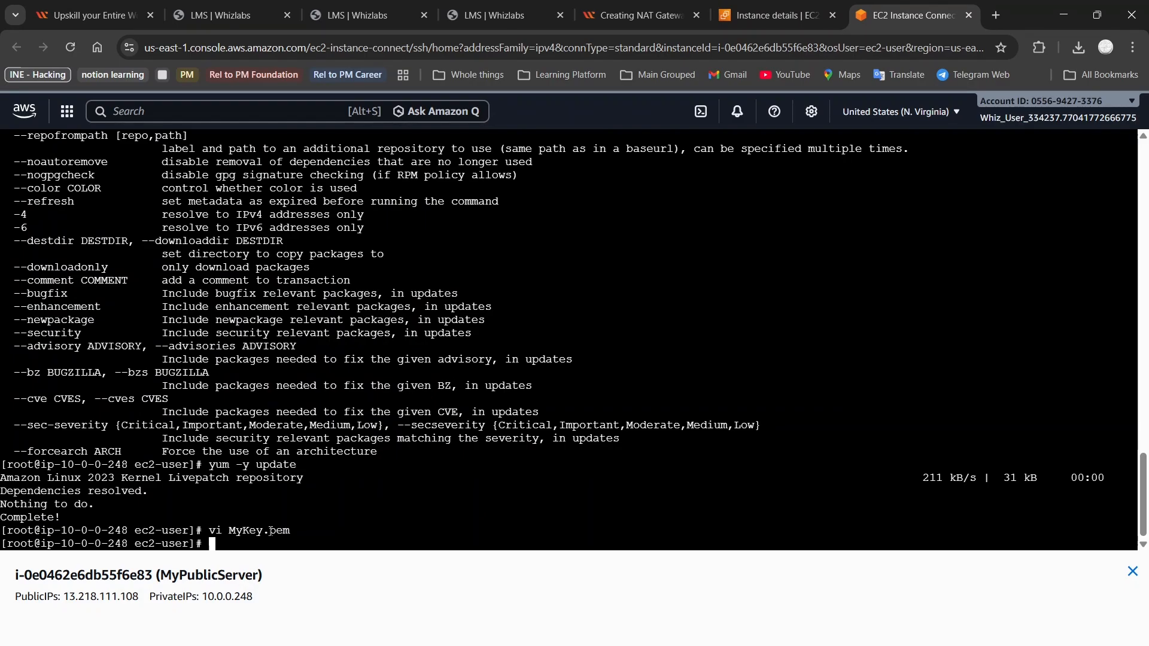
Scroll the Whizlabs guide to steps 15–17: ls, chmod 400 MyKey.pem, and ssh to the private server
{"action": "left_click", "coordinate": [745, 5]}
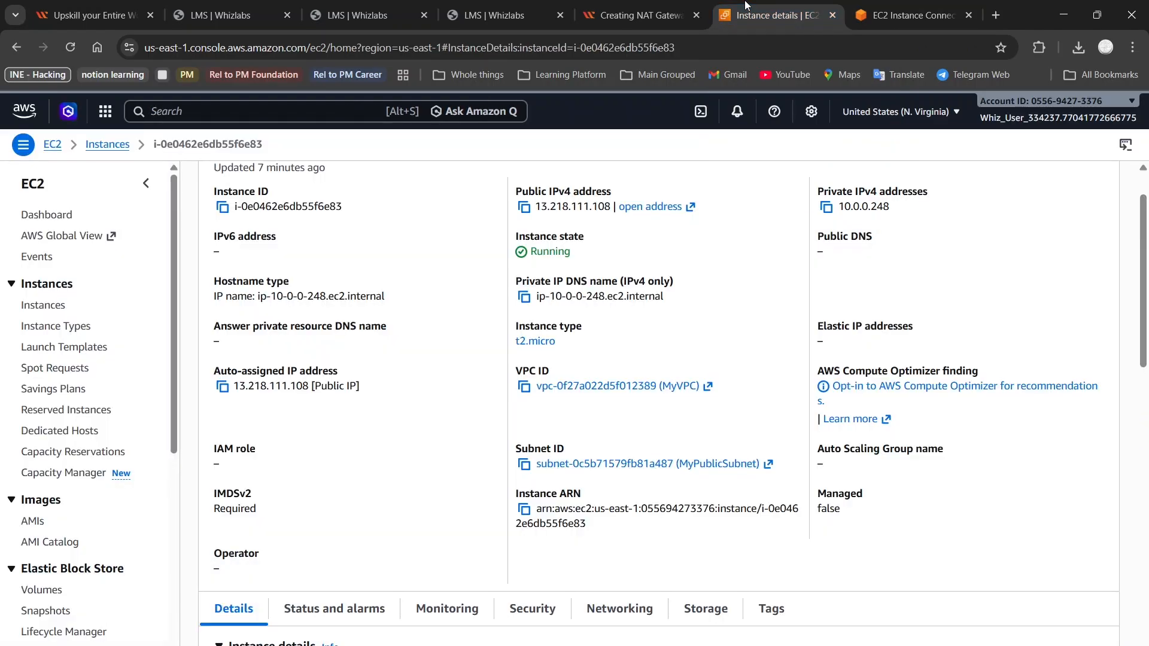
{"action": "left_click", "coordinate": [614, 5]}
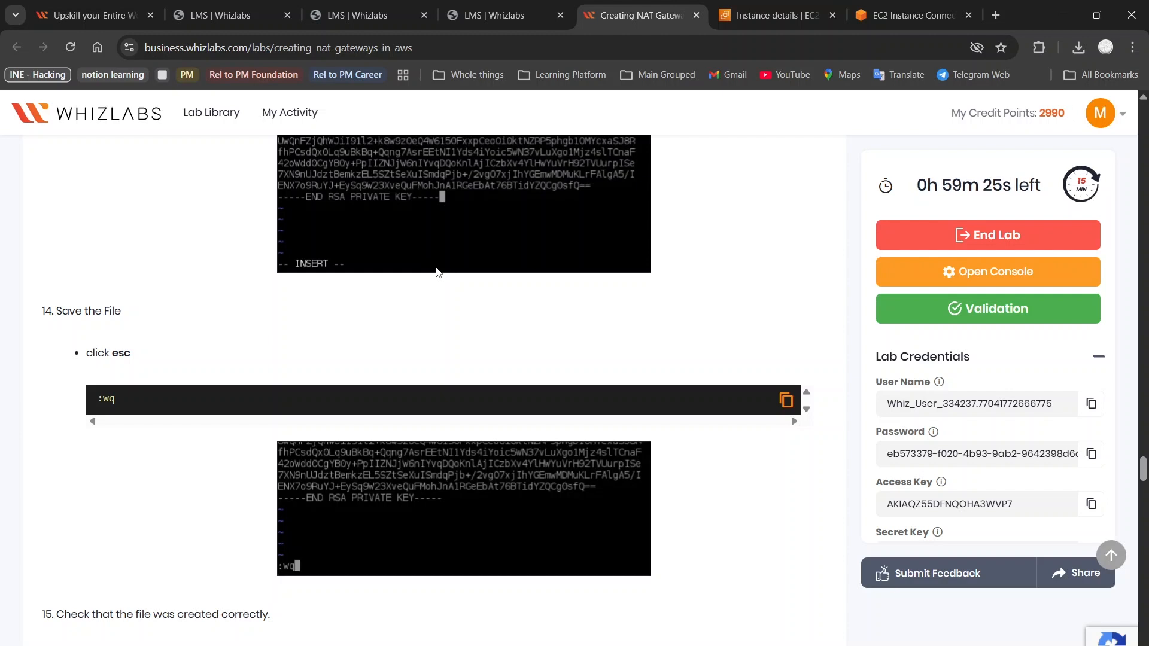
{"action": "scroll", "coordinate": [377, 550], "scroll_direction": "down", "scroll_amount": 4}
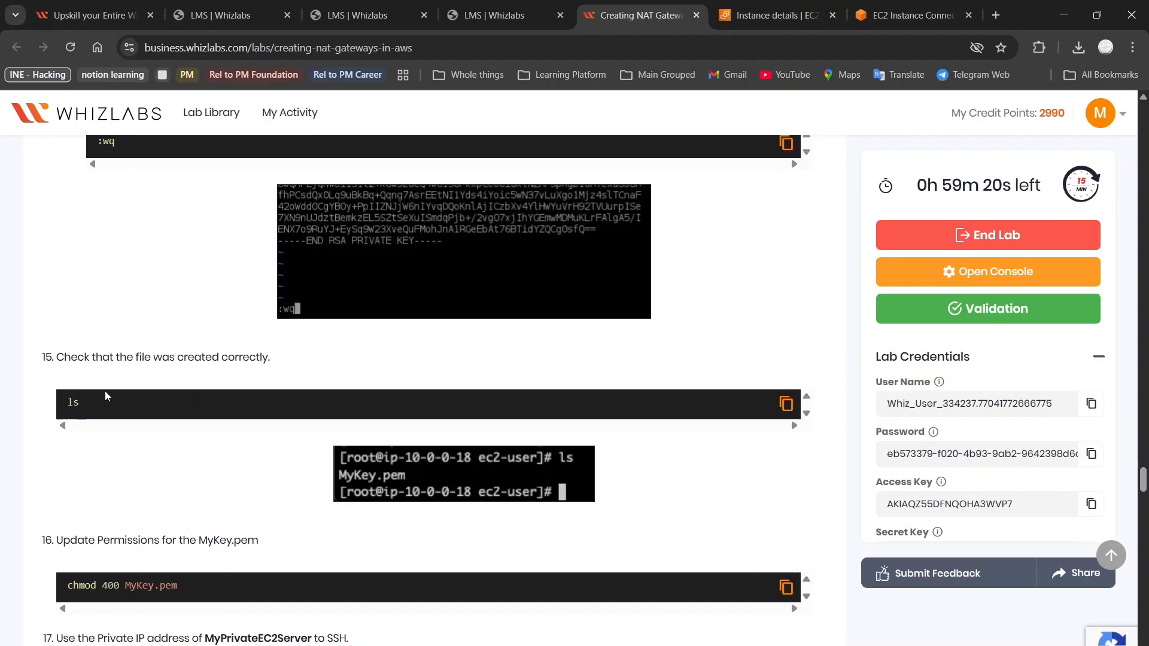
{"action": "scroll", "coordinate": [329, 370], "scroll_direction": "down", "scroll_amount": 2}
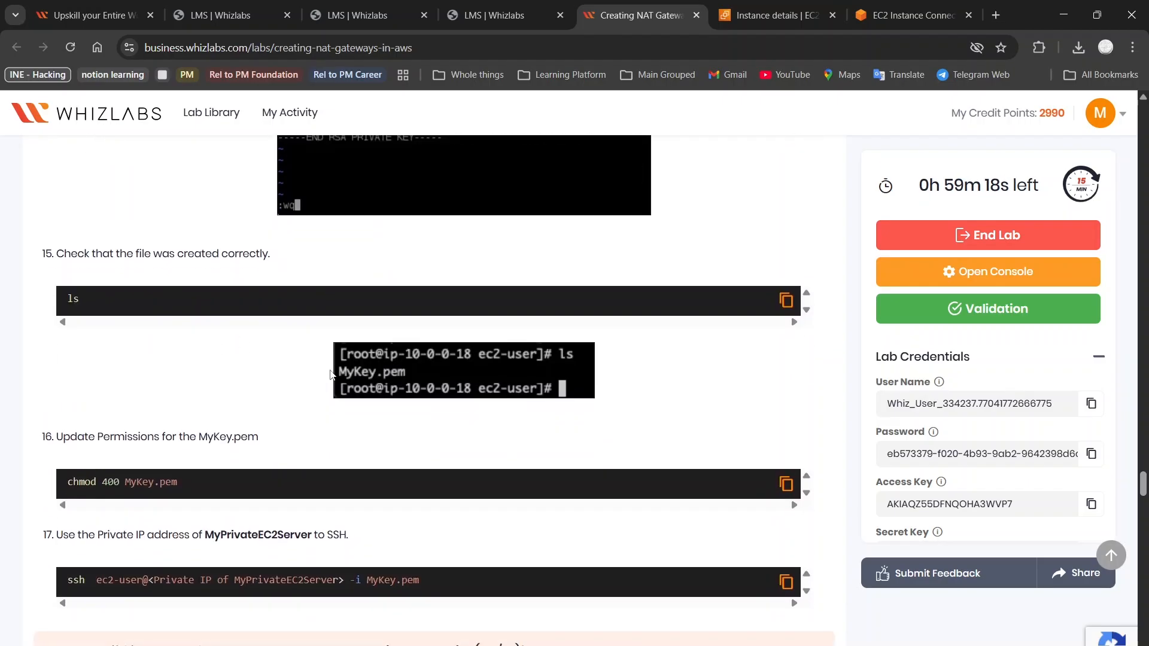
{"action": "scroll", "coordinate": [330, 375], "scroll_direction": "down", "scroll_amount": 2}
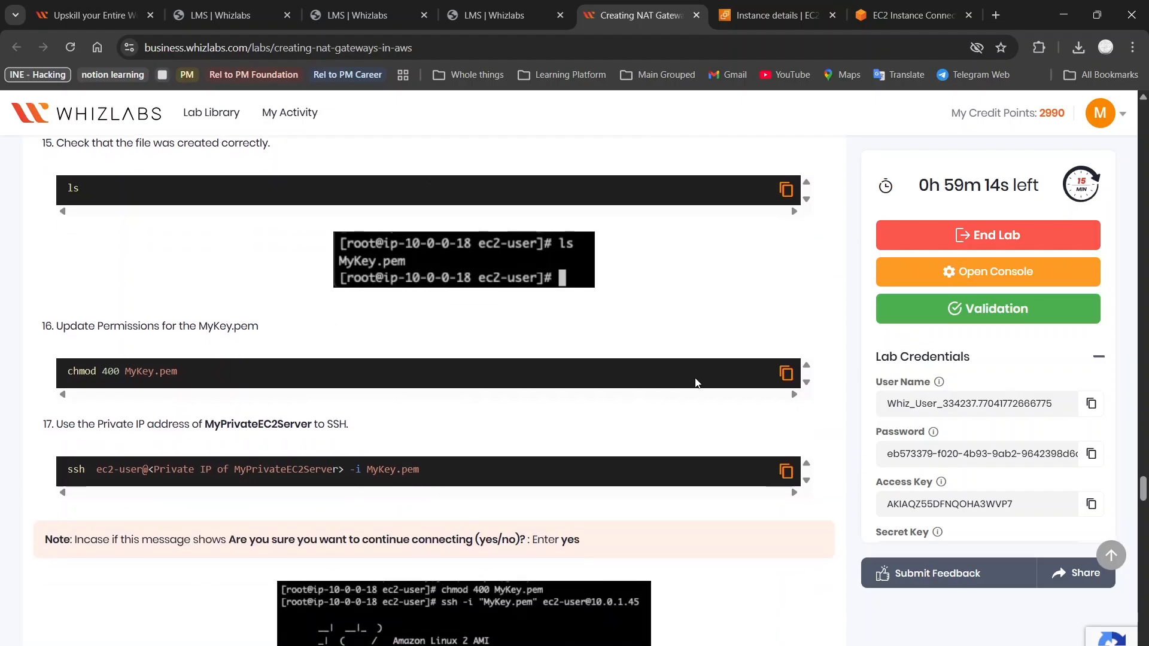
List the files with ls and run chmod 400 on the key, mistyped as Mykey.pem
{"action": "left_click", "coordinate": [784, 372]}
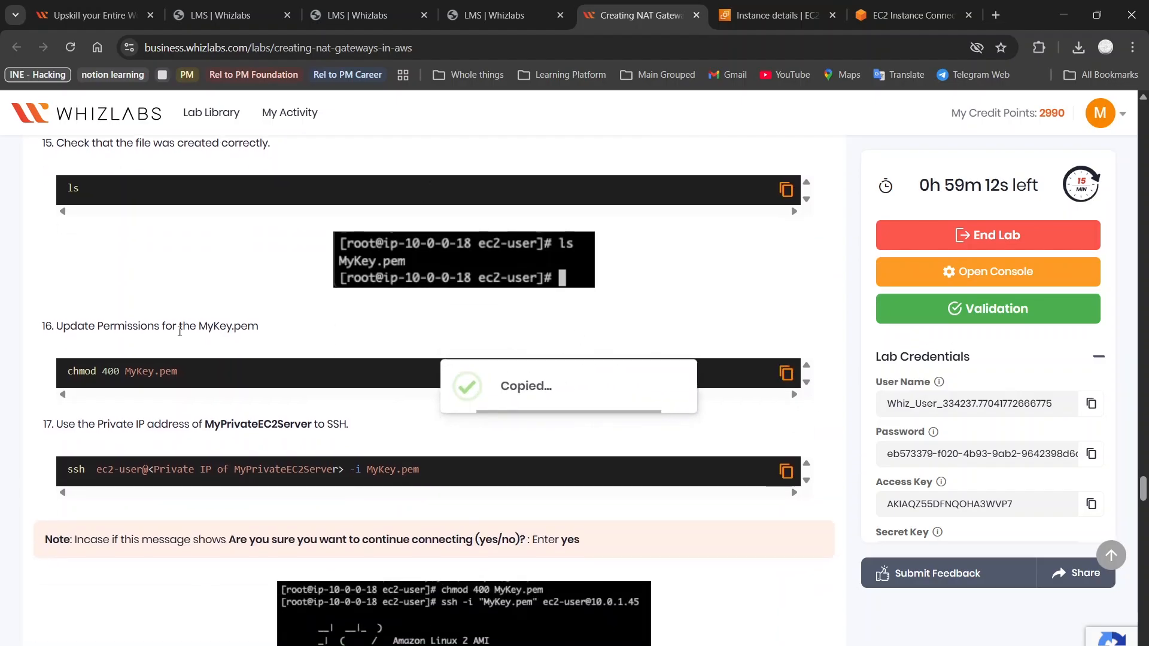
{"action": "left_click", "coordinate": [901, 3]}
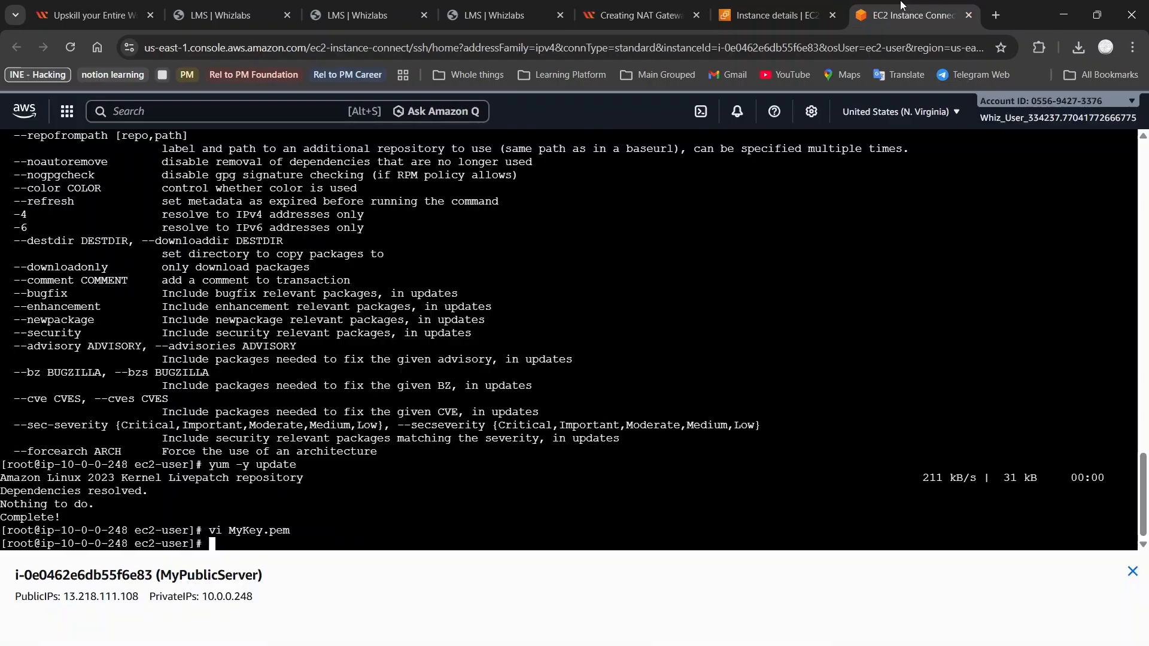
{"action": "type", "text": "ls"}
{"action": "key", "text": "Return"}
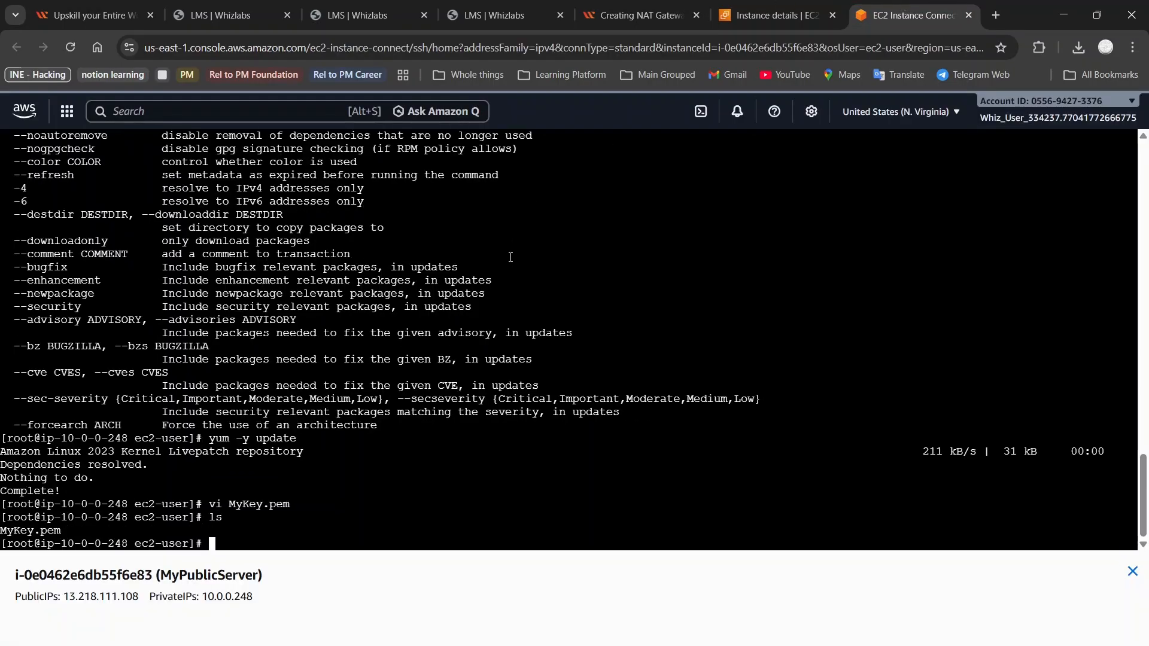
{"action": "type", "text": "chmod 400 Mykey.pem"}
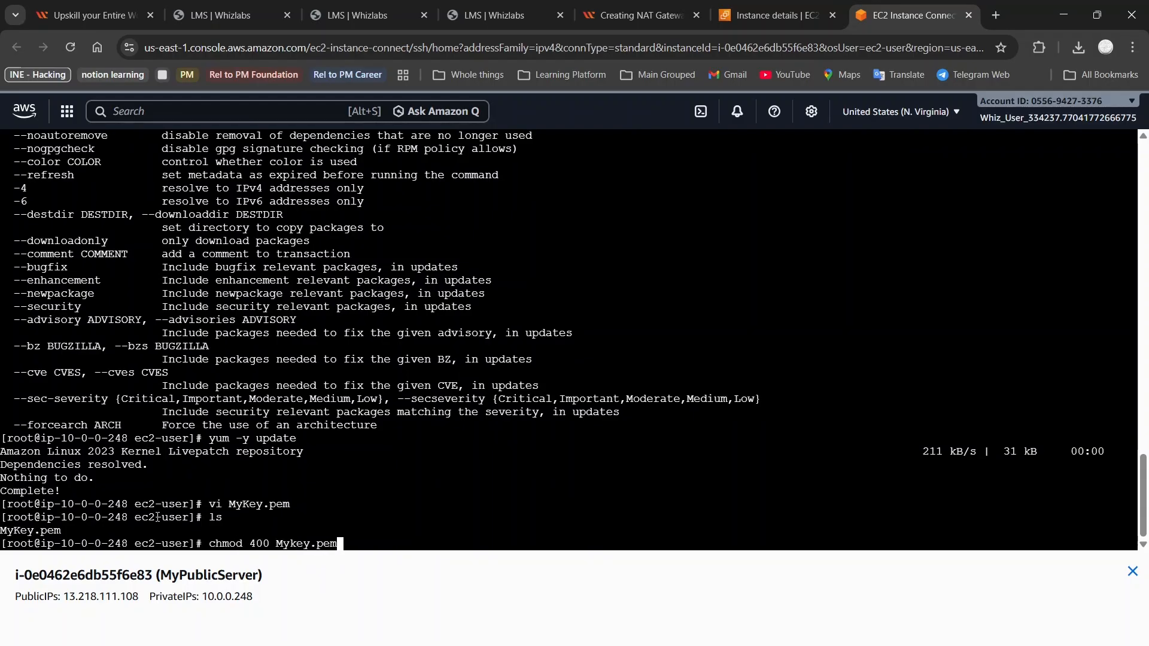
{"action": "key", "text": "Return"}
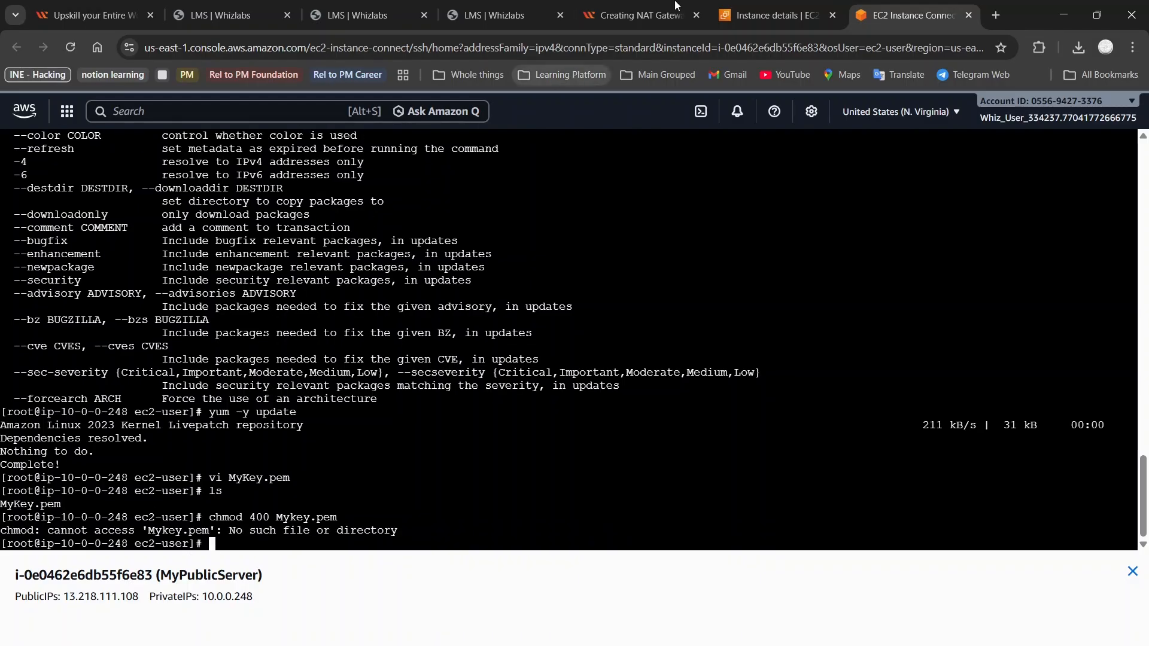
Fix the filename typo and rerun chmod 400 MyKey.pem successfully
{"action": "left_click", "coordinate": [645, 5]}
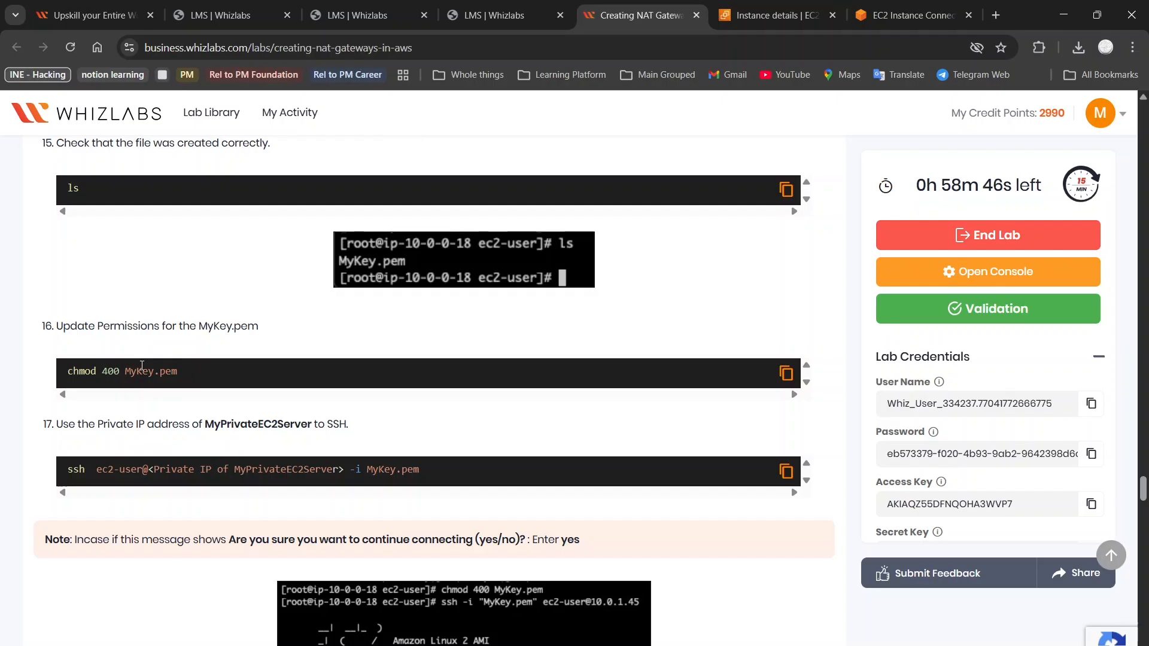
{"action": "left_click", "coordinate": [909, 15]}
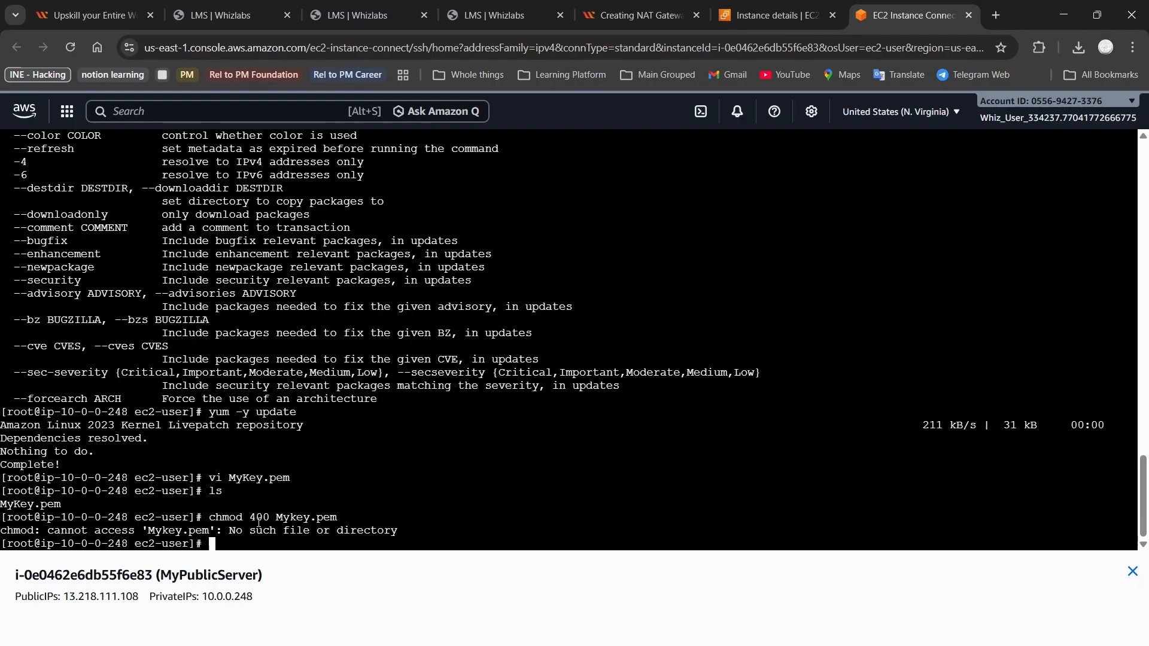
{"action": "key", "text": "Up"}
{"action": "key", "text": "Left"}
{"action": "key", "text": "Left"}
{"action": "key", "text": "Left"}
{"action": "key", "text": "Left"}
{"action": "key", "text": "Left"}
{"action": "key", "text": "Left"}
{"action": "key", "text": "Left"}
{"action": "key", "text": "Delete"}
{"action": "type", "text": "K"}
{"action": "key", "text": "Return"}
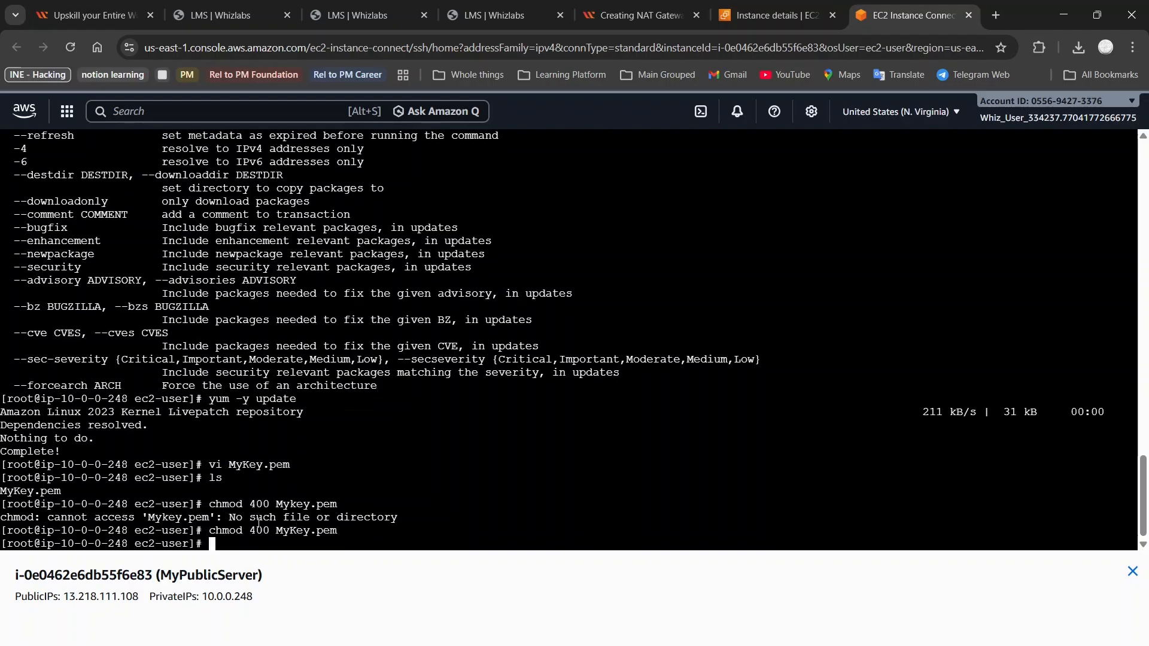
Search Google for chmod in a new browser tab
{"action": "left_click", "coordinate": [1002, 13]}
{"action": "type", "text": "chmod"}
{"action": "key", "text": "Return"}
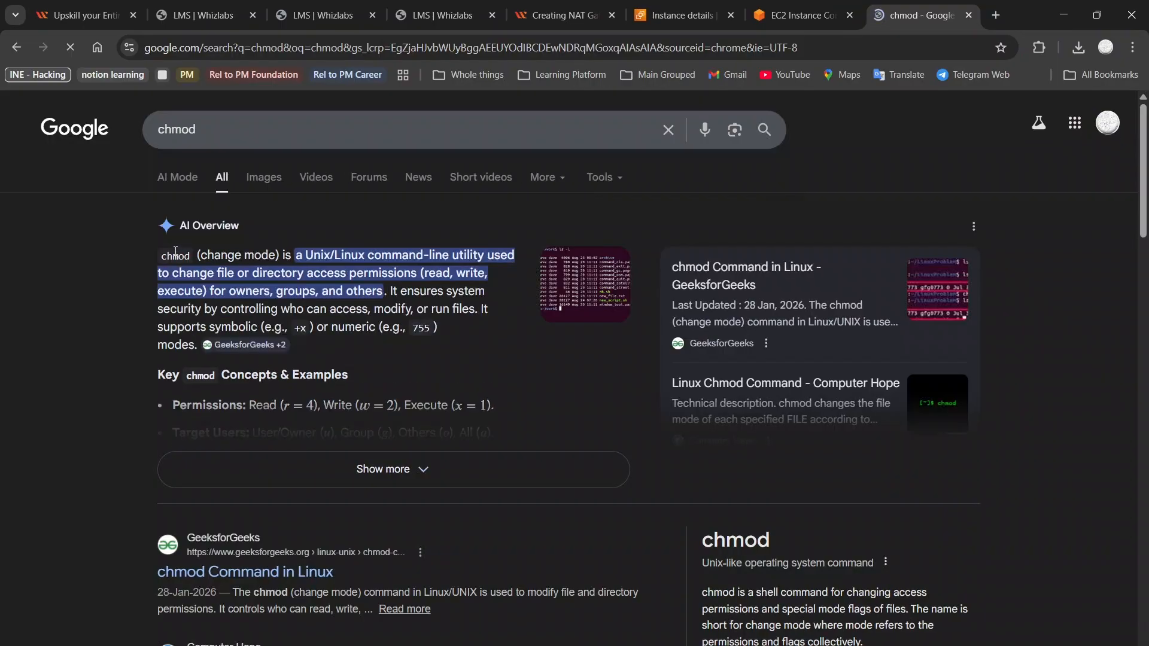
Expand Google's chmod overview to read the numeric modes (read 4, write 2, execute 1), then return to the terminal
{"action": "left_click", "coordinate": [407, 470]}
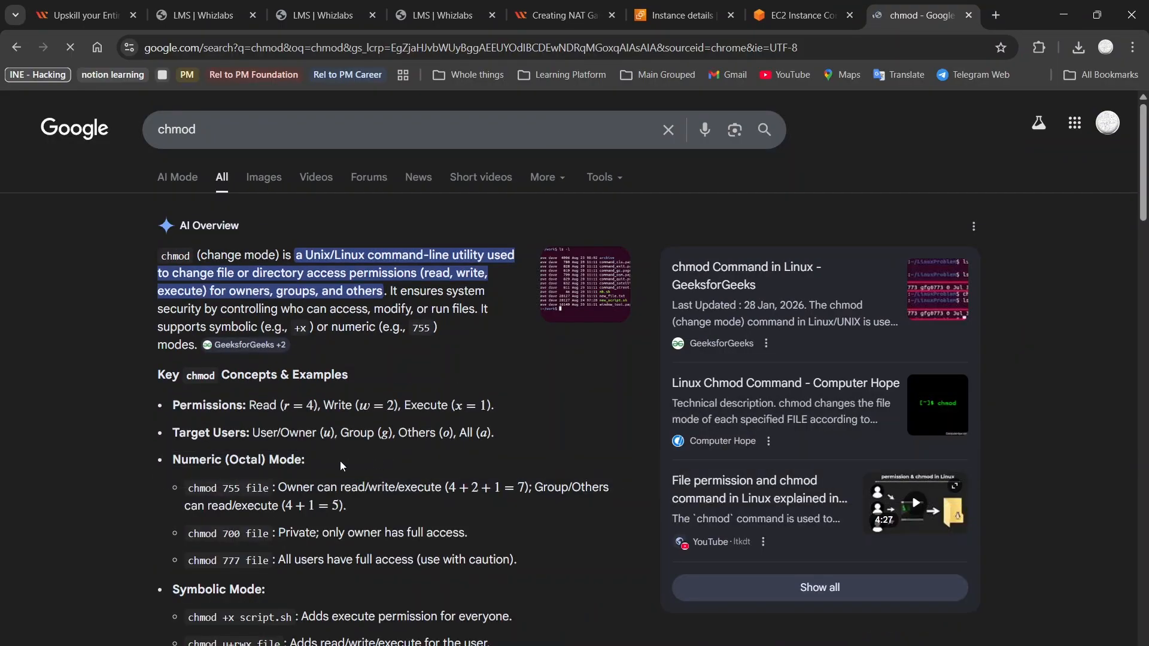
{"action": "scroll", "coordinate": [340, 461], "scroll_direction": "down", "scroll_amount": 3}
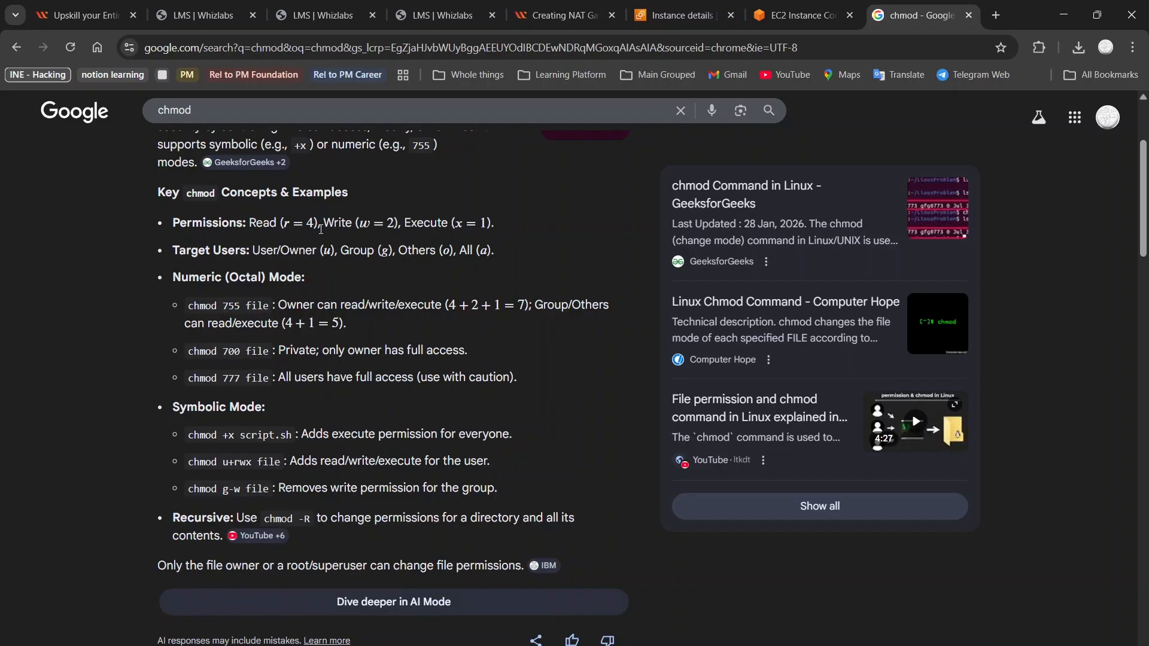
{"action": "left_click", "coordinate": [787, 12]}
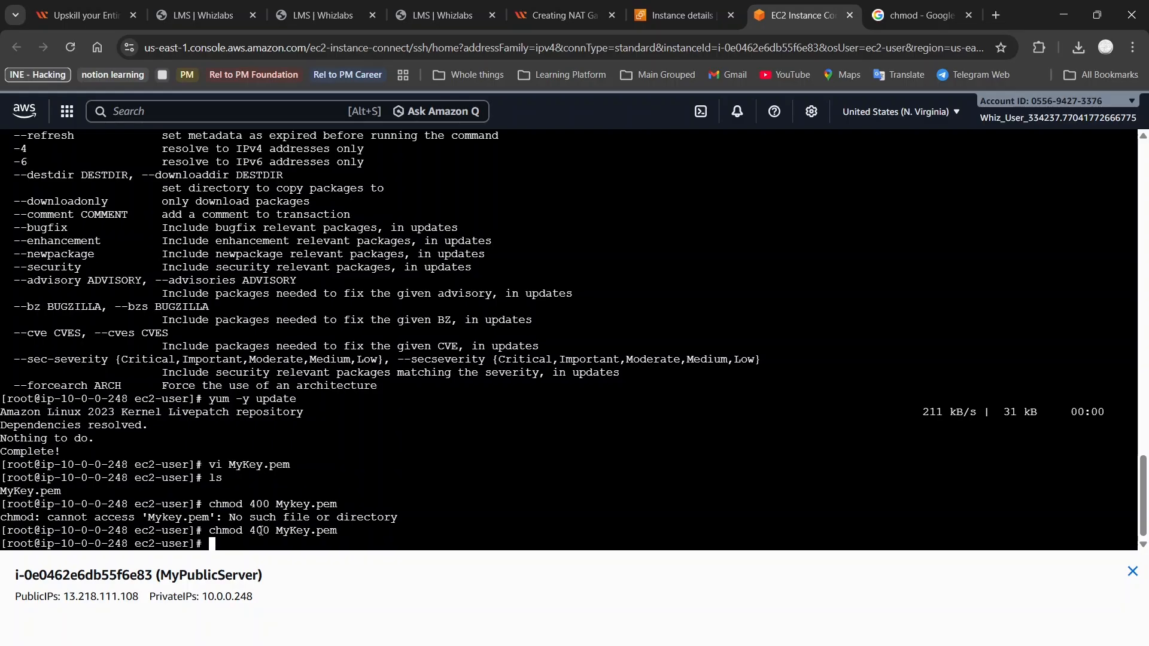
{"action": "left_click", "coordinate": [920, 15]}
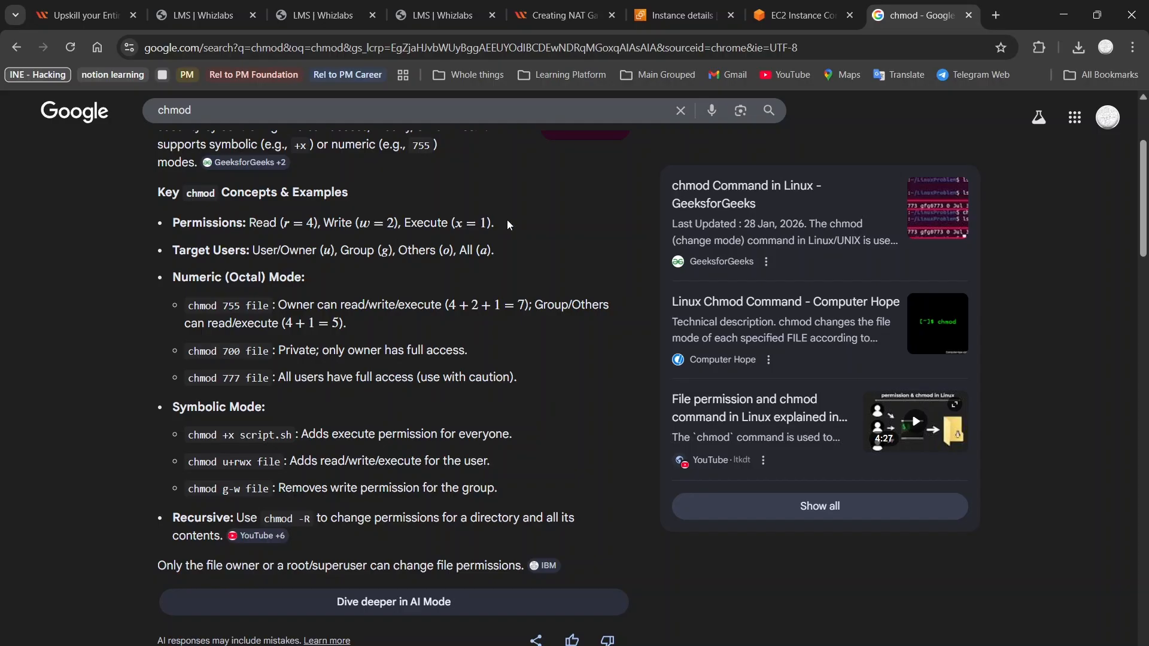
{"action": "left_click", "coordinate": [803, 5]}
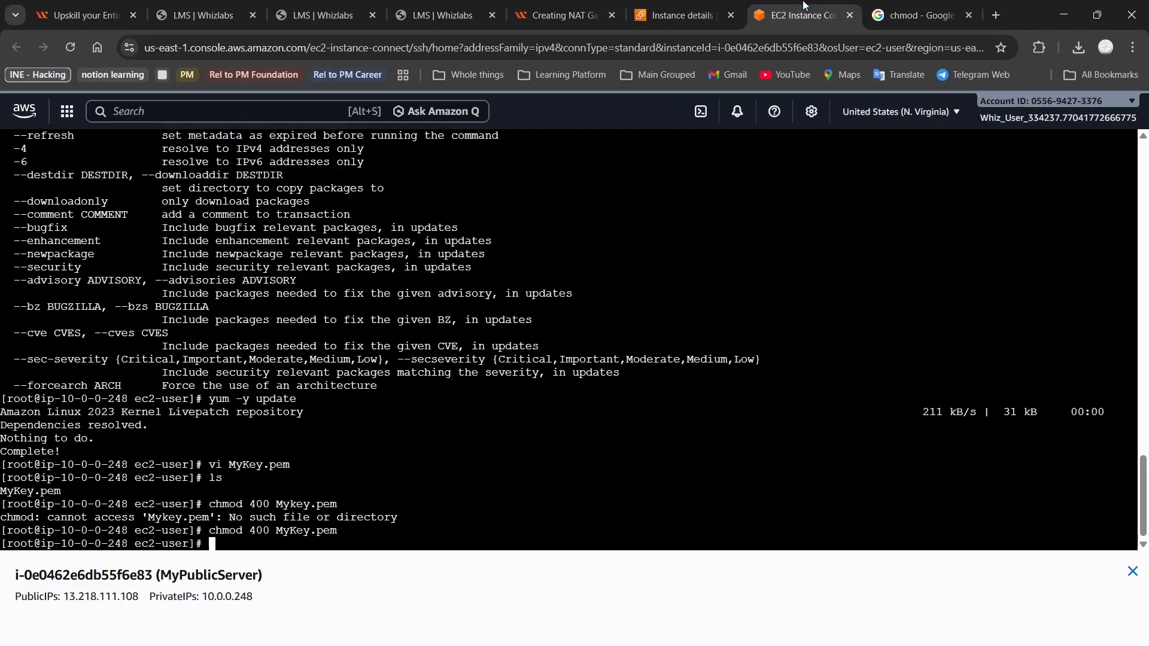
Paste and run the lab's ssh command with the unreplaced private-IP placeholder, which fails
{"action": "left_click", "coordinate": [579, 4]}
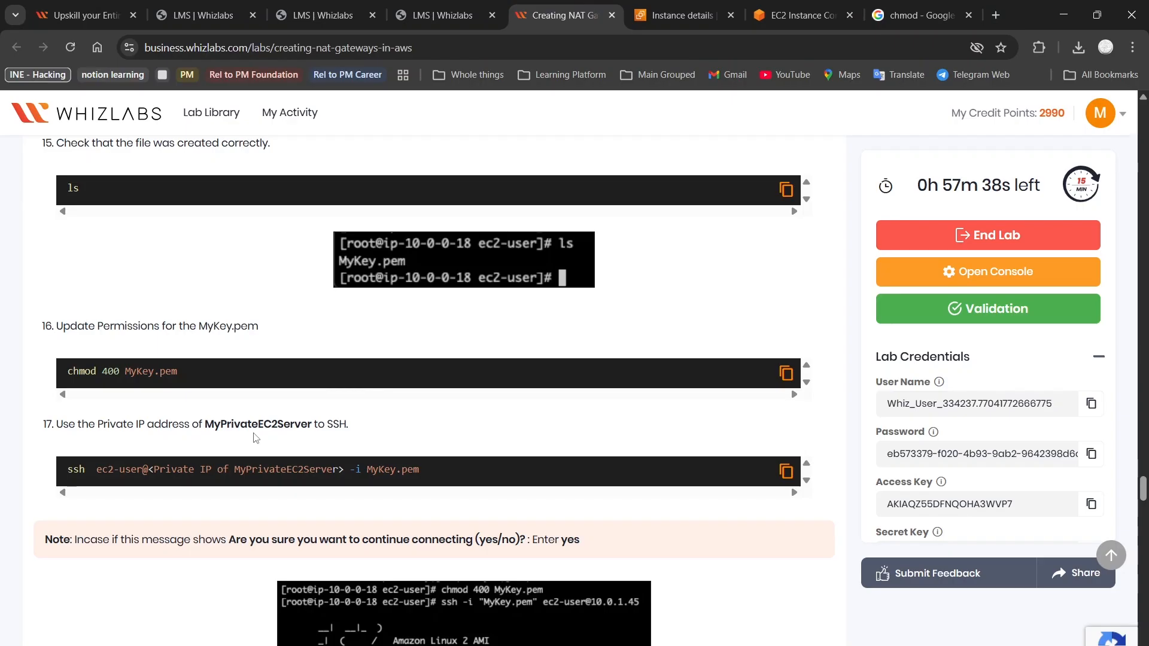
{"action": "scroll", "coordinate": [314, 438], "scroll_direction": "down", "scroll_amount": 1}
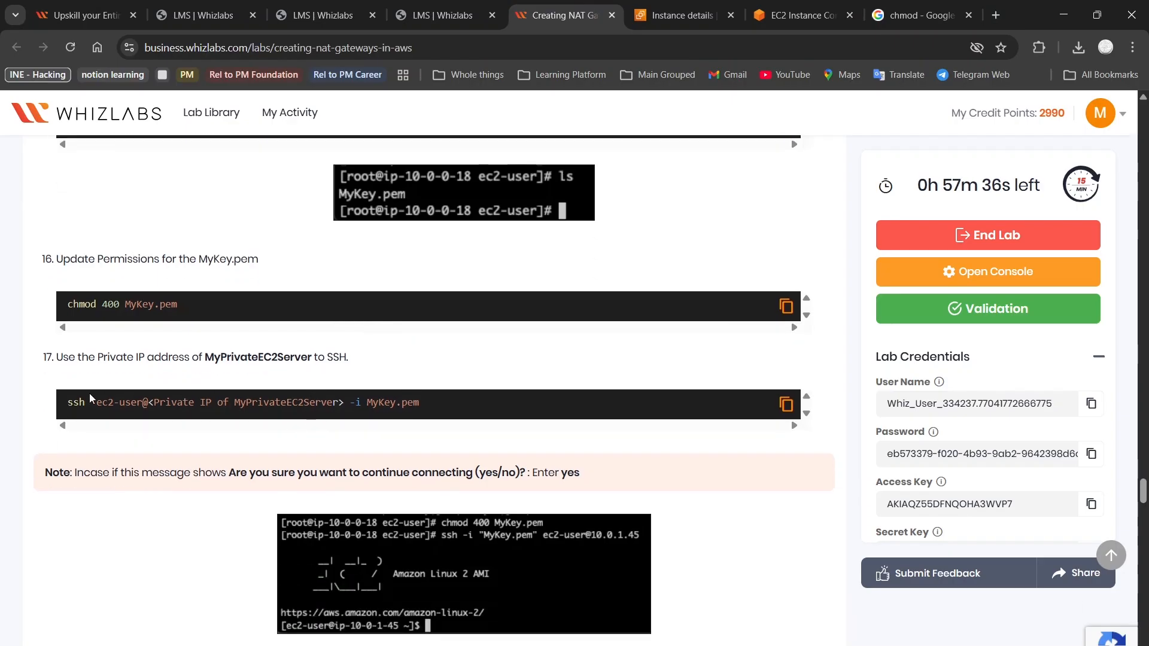
{"action": "left_click", "coordinate": [784, 405]}
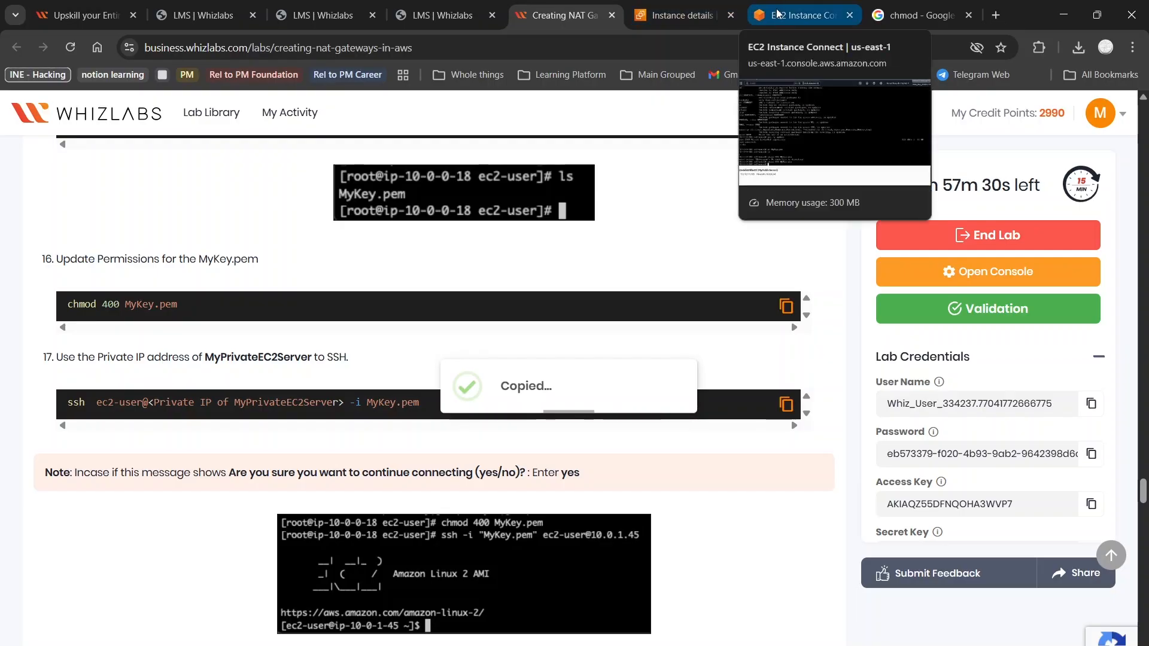
{"action": "left_click", "coordinate": [777, 15]}
{"action": "right_click", "coordinate": [455, 463]}
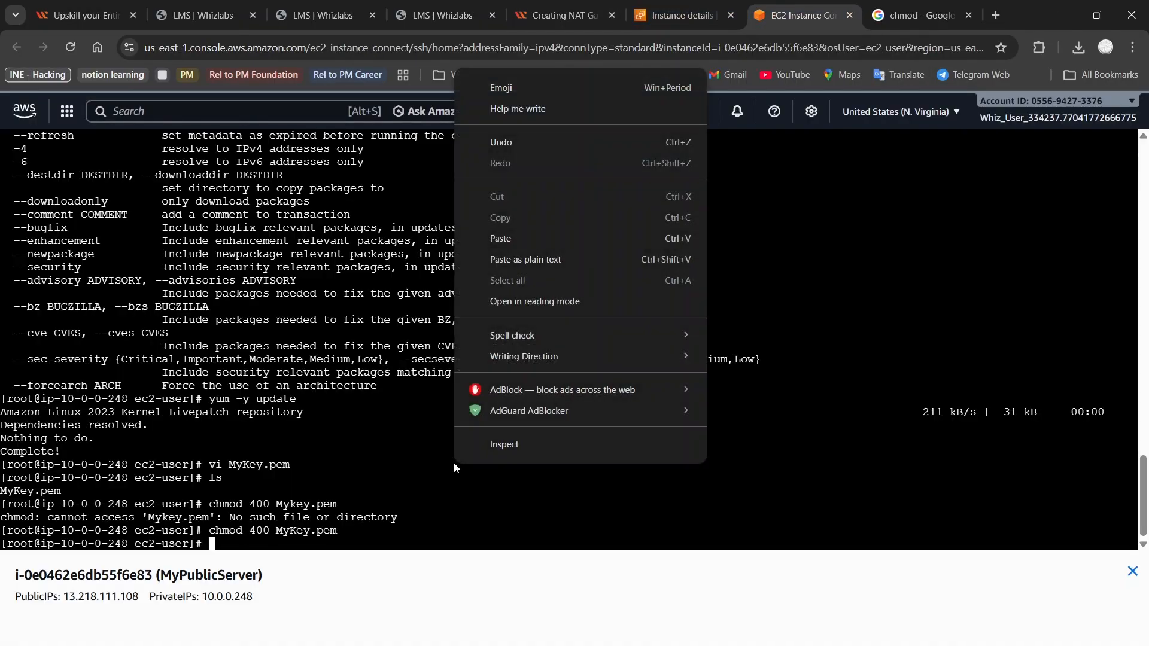
{"action": "left_click", "coordinate": [566, 264]}
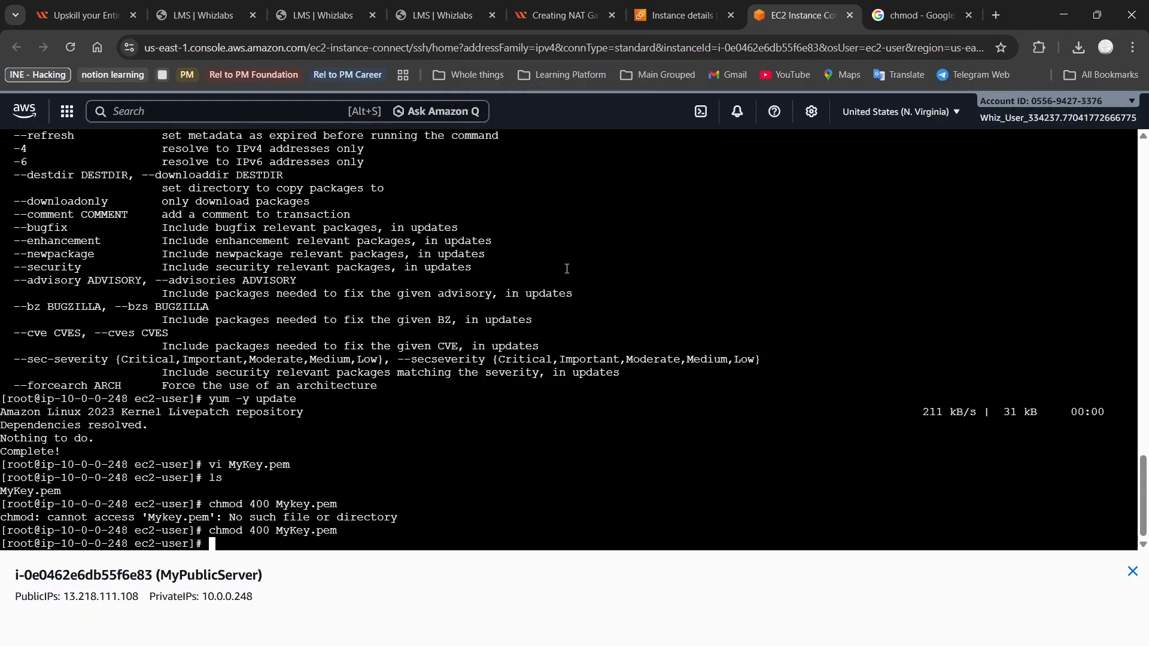
{"action": "key", "text": "Return"}
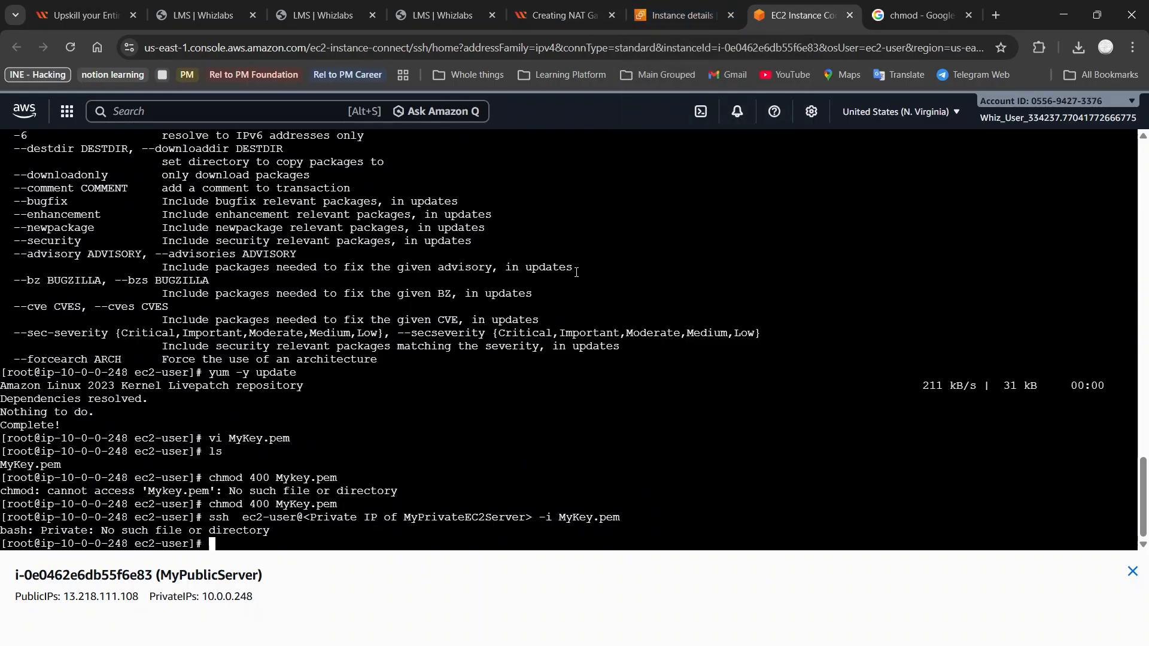
{"action": "left_click", "coordinate": [683, 8]}
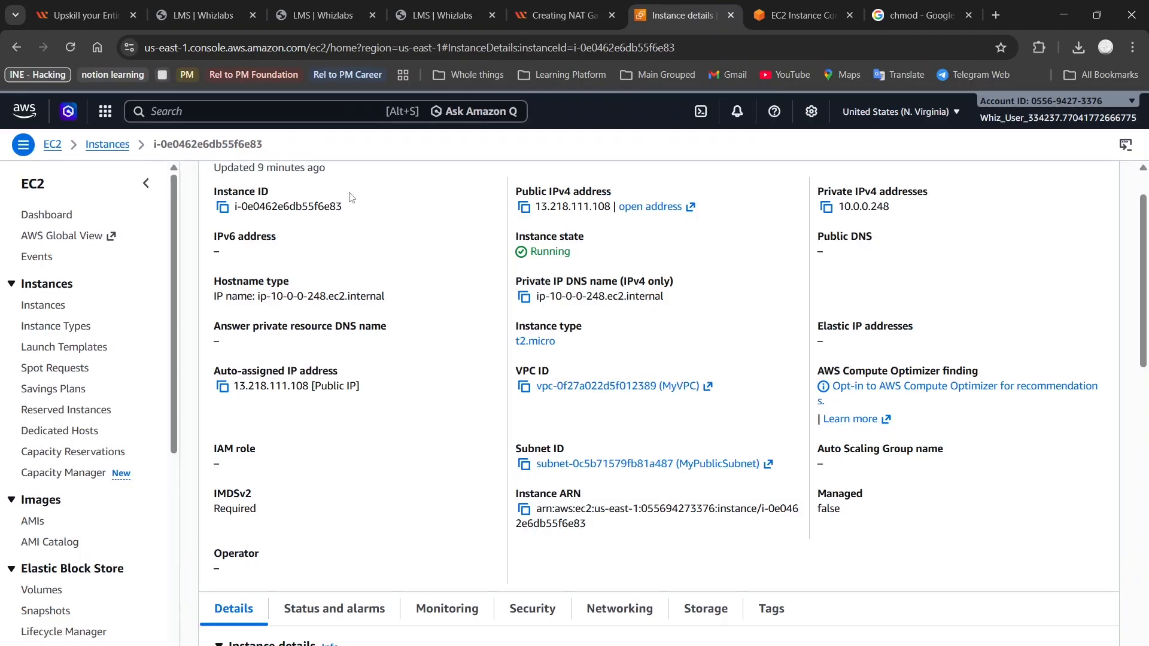
Copy MyPrivateServer's private IPv4 address 10.0.1.254 from its instance details
{"action": "scroll", "coordinate": [351, 197], "scroll_direction": "up", "scroll_amount": 1}
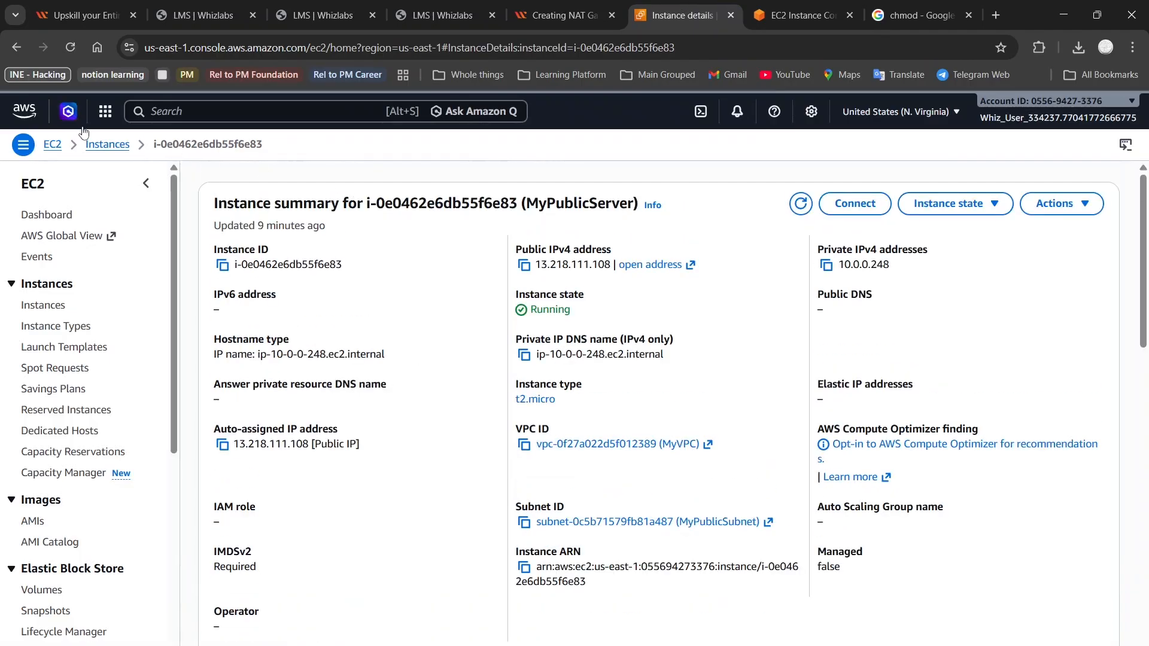
{"action": "left_click", "coordinate": [107, 144]}
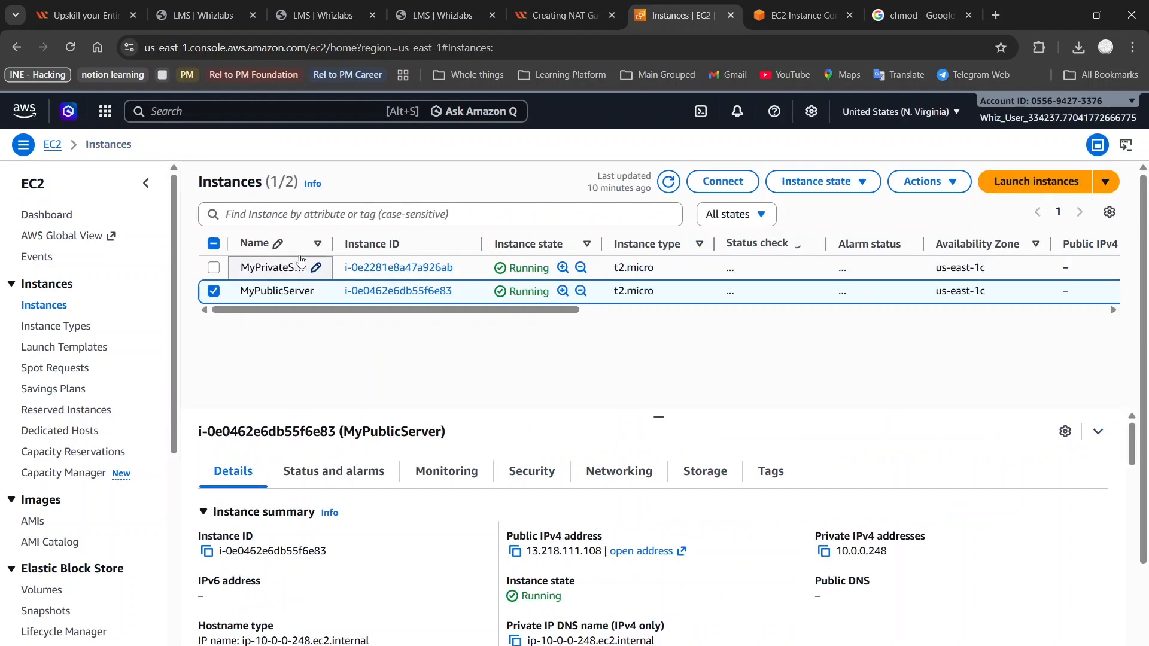
{"action": "left_click", "coordinate": [316, 267]}
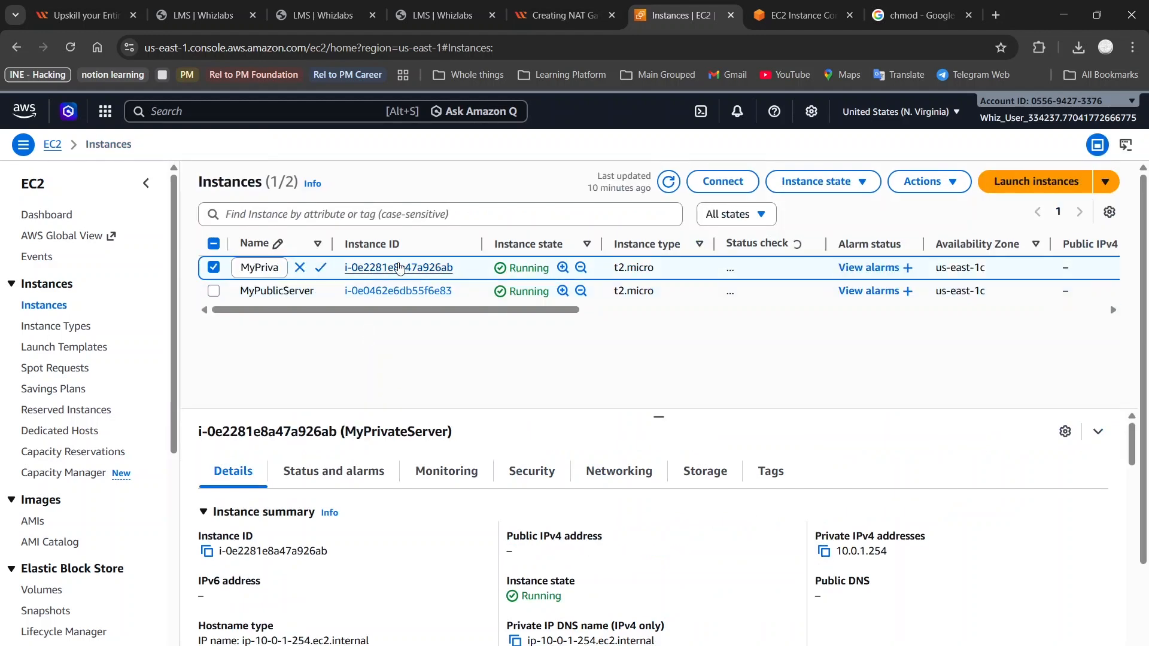
{"action": "left_click", "coordinate": [399, 267]}
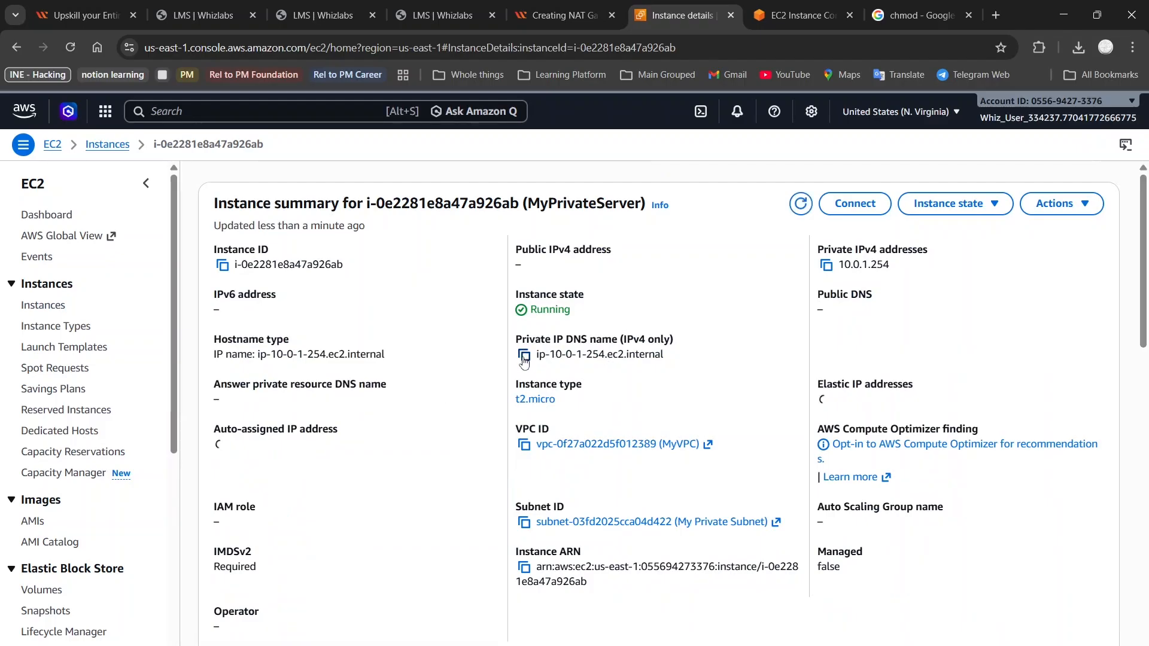
{"action": "left_click", "coordinate": [826, 265]}
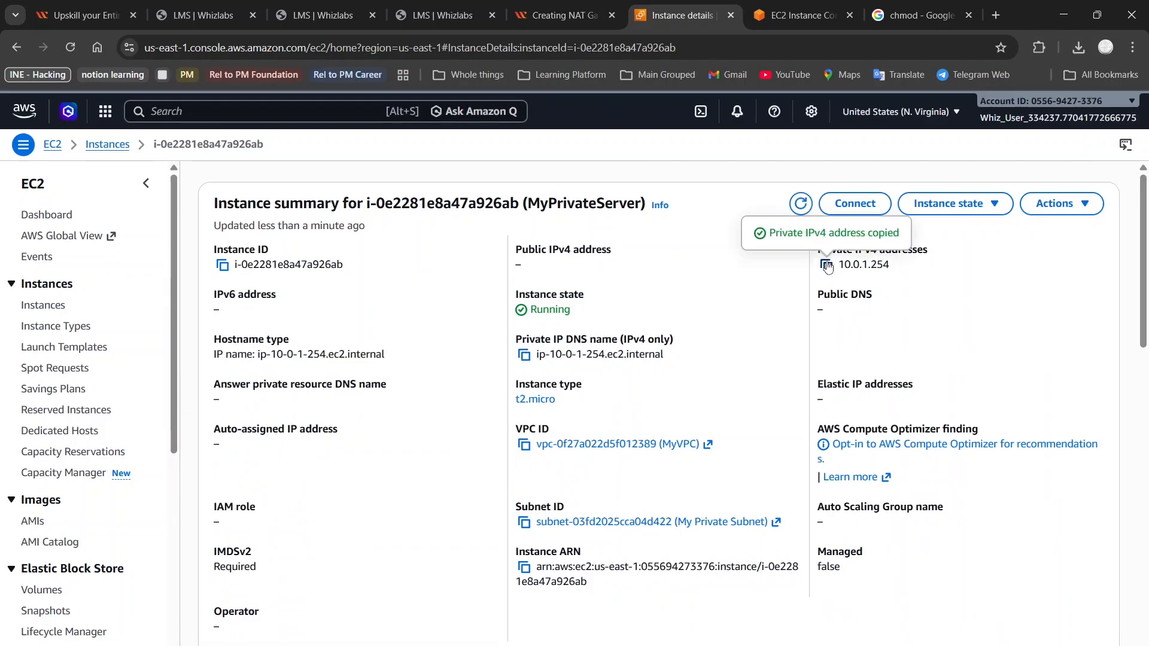
Replace the placeholder in the recalled ssh command with 10.0.1.254 and run it
{"action": "left_click", "coordinate": [802, 15]}
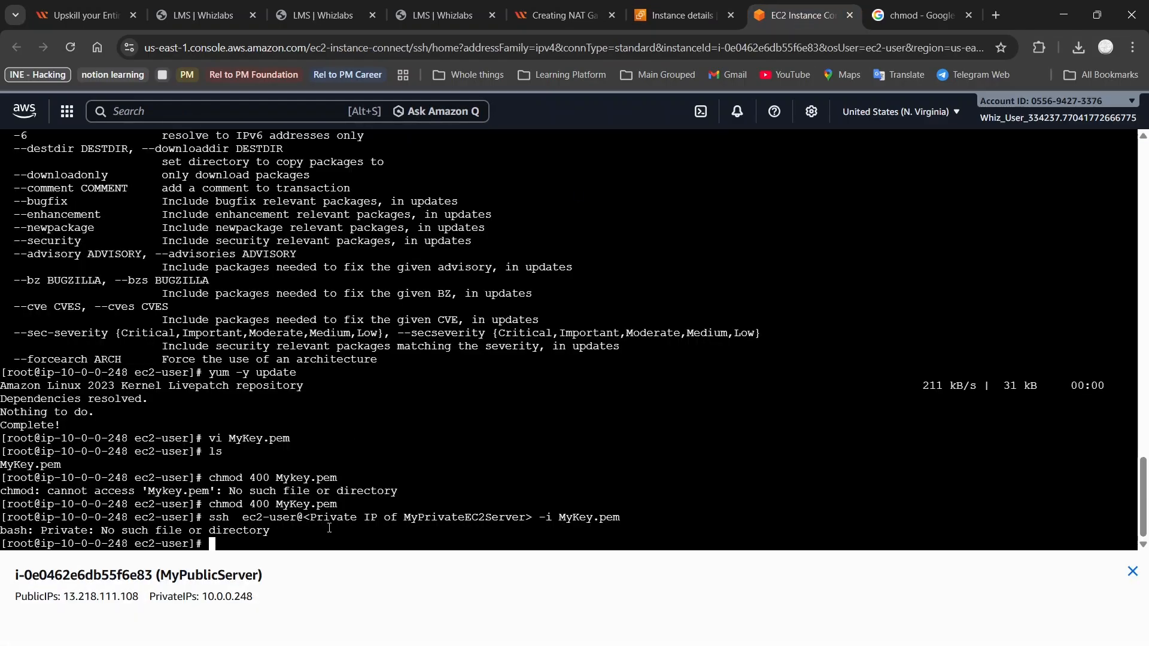
{"action": "key", "text": "Up"}
{"action": "key", "text": "Left"}
{"action": "key", "text": "Left"}
{"action": "key", "text": "Left"}
{"action": "key", "text": "Left"}
{"action": "key", "text": "Left"}
{"action": "key", "text": "Left"}
{"action": "key", "text": "Left"}
{"action": "key", "text": "Left"}
{"action": "key", "text": "Left"}
{"action": "key", "text": "Left"}
{"action": "key", "text": "Left"}
{"action": "key", "text": "Left"}
{"action": "key", "text": "Left"}
{"action": "key", "text": "Left"}
{"action": "key", "text": "Left"}
{"action": "key", "text": "Left"}
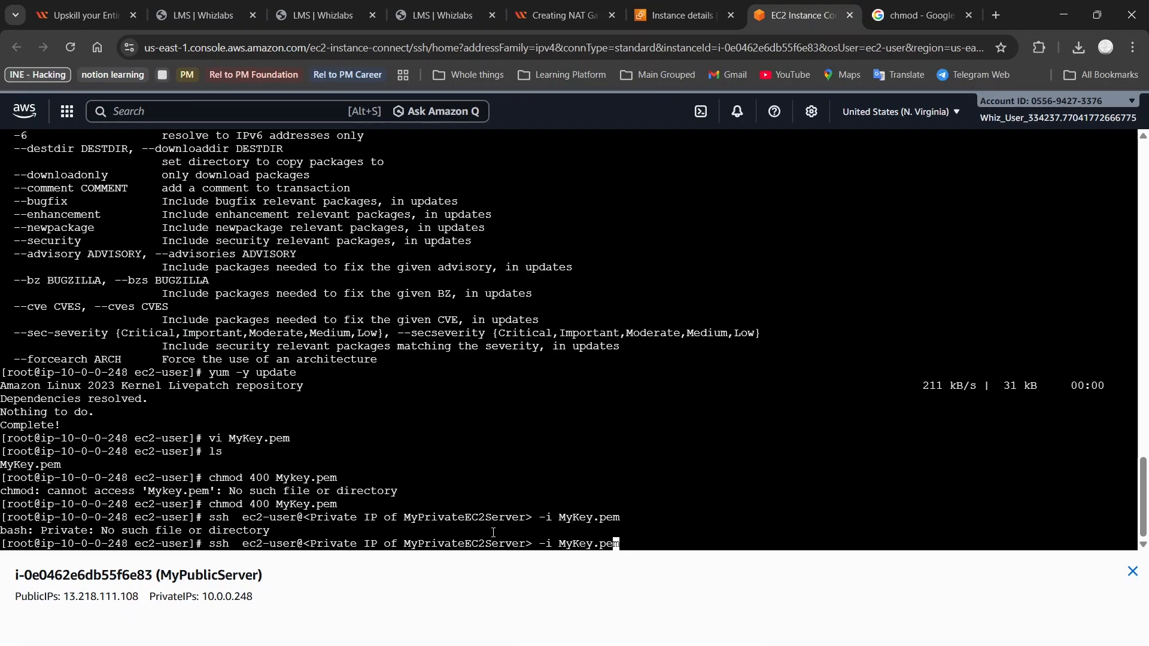
{"action": "key", "text": "Right"}
{"action": "key", "text": "Right"}
{"action": "key", "text": "Delete"}
{"action": "key", "text": "BackSpace"}
{"action": "key", "text": "BackSpace"}
{"action": "key", "text": "BackSpace"}
{"action": "key", "text": "BackSpace"}
{"action": "key", "text": "BackSpace"}
{"action": "key", "text": "BackSpace"}
{"action": "key", "text": "BackSpace"}
{"action": "key", "text": "BackSpace"}
{"action": "key", "text": "BackSpace"}
{"action": "key", "text": "BackSpace"}
{"action": "key", "text": "BackSpace"}
{"action": "key", "text": "BackSpace"}
{"action": "key", "text": "BackSpace"}
{"action": "key", "text": "BackSpace"}
{"action": "key", "text": "BackSpace"}
{"action": "key", "text": "BackSpace"}
{"action": "key", "text": "BackSpace"}
{"action": "key", "text": "BackSpace"}
{"action": "key", "text": "BackSpace"}
{"action": "key", "text": "BackSpace"}
{"action": "key", "text": "BackSpace"}
{"action": "key", "text": "BackSpace"}
{"action": "key", "text": "BackSpace"}
{"action": "key", "text": "BackSpace"}
{"action": "key", "text": "BackSpace"}
{"action": "key", "text": "BackSpace"}
{"action": "key", "text": "BackSpace"}
{"action": "key", "text": "BackSpace"}
{"action": "key", "text": "BackSpace"}
{"action": "key", "text": "BackSpace"}
{"action": "key", "text": "BackSpace"}
{"action": "key", "text": "BackSpace"}
{"action": "key", "text": "BackSpace"}
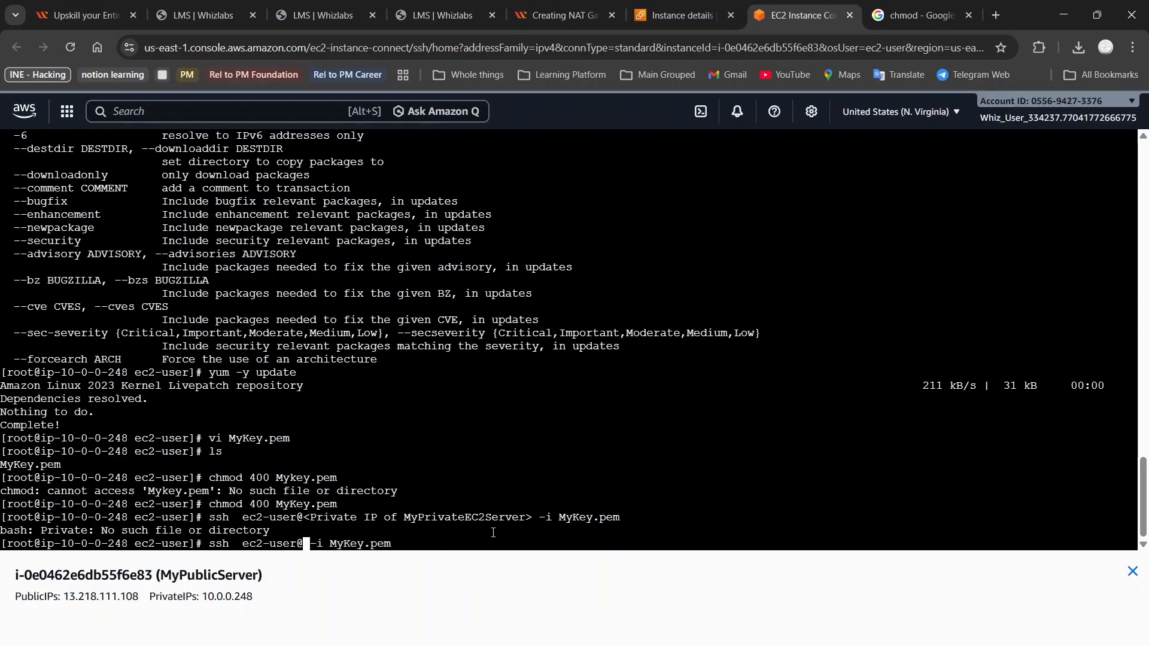
{"action": "key", "text": "ctrl+v"}
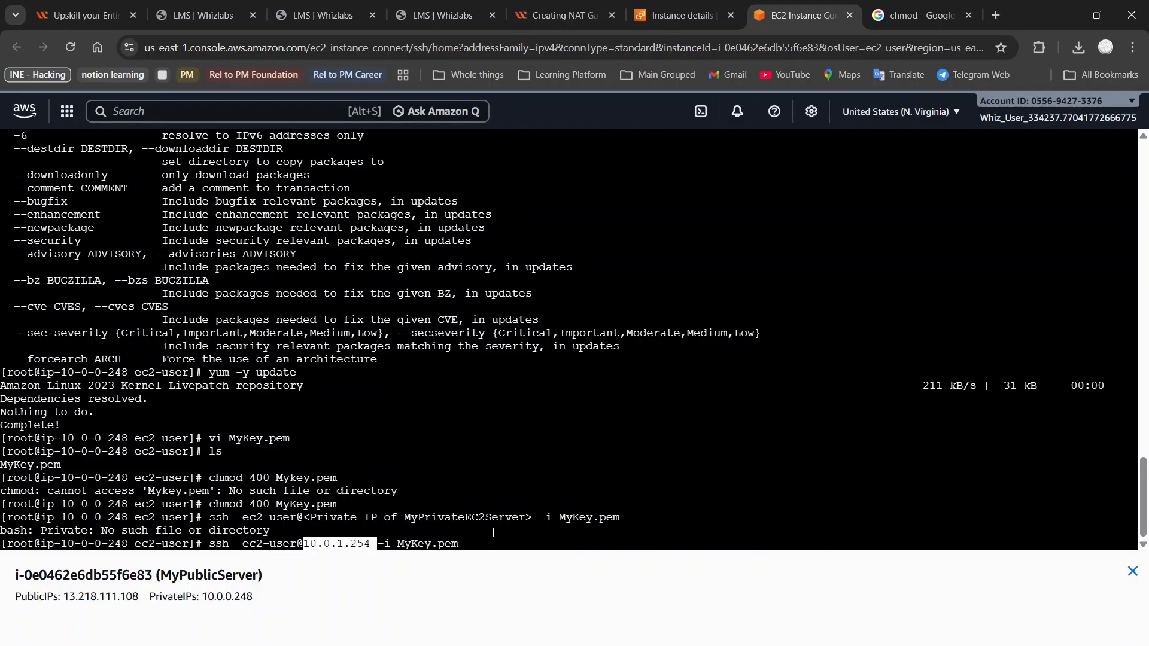
{"action": "key", "text": "Return"}
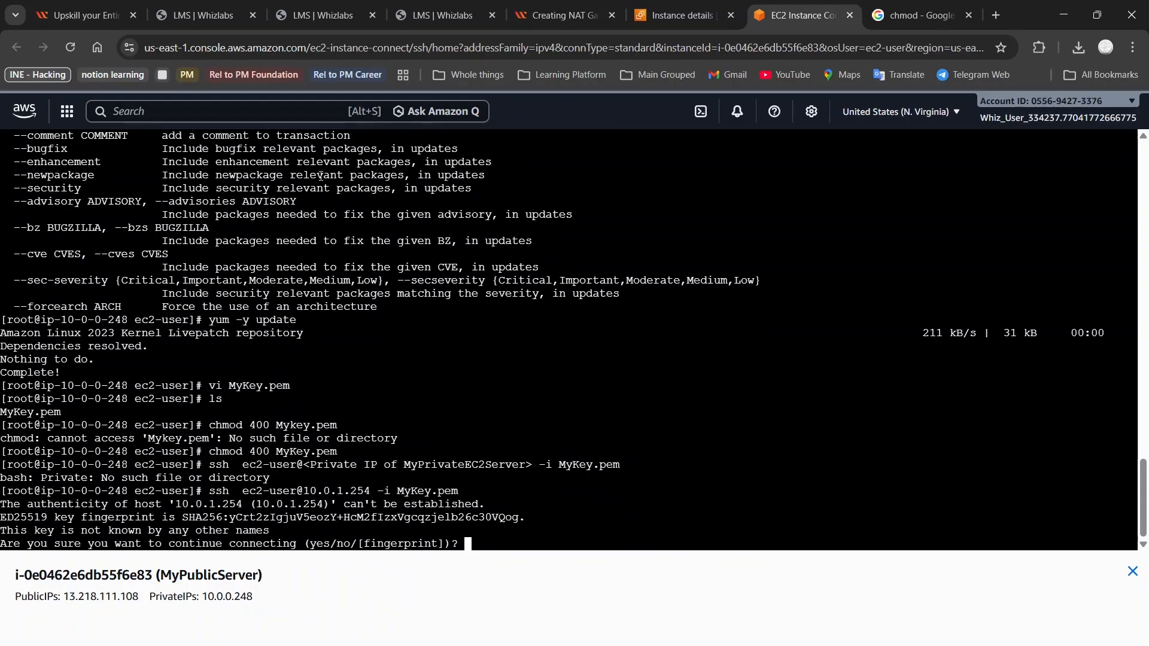
{"action": "left_click", "coordinate": [585, 5]}
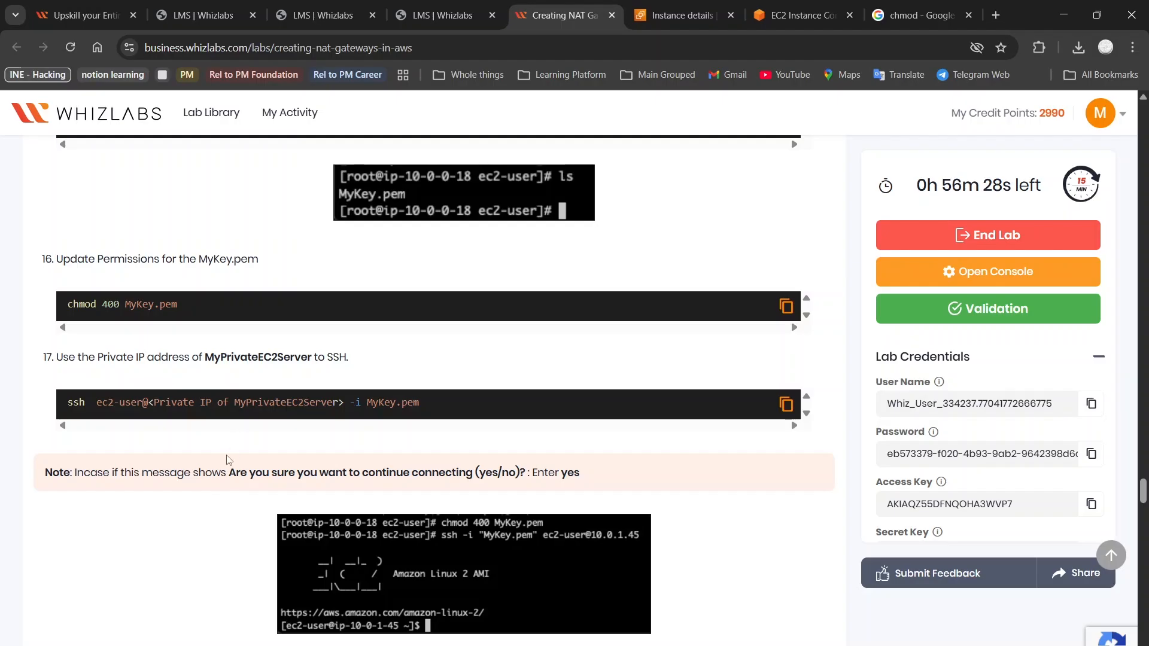
Answer yes to trust MyPrivateServer's host key, opening the ssh session to 10.0.1.254
{"action": "scroll", "coordinate": [217, 504], "scroll_direction": "down", "scroll_amount": 1}
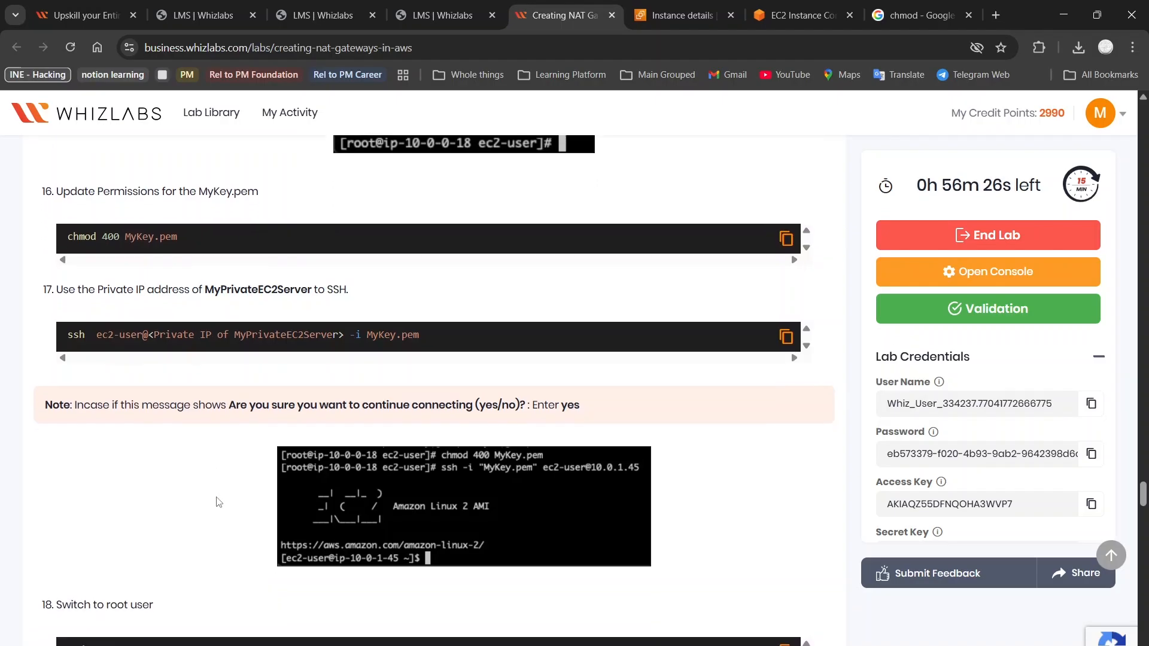
{"action": "scroll", "coordinate": [541, 423], "scroll_direction": "down", "scroll_amount": 2}
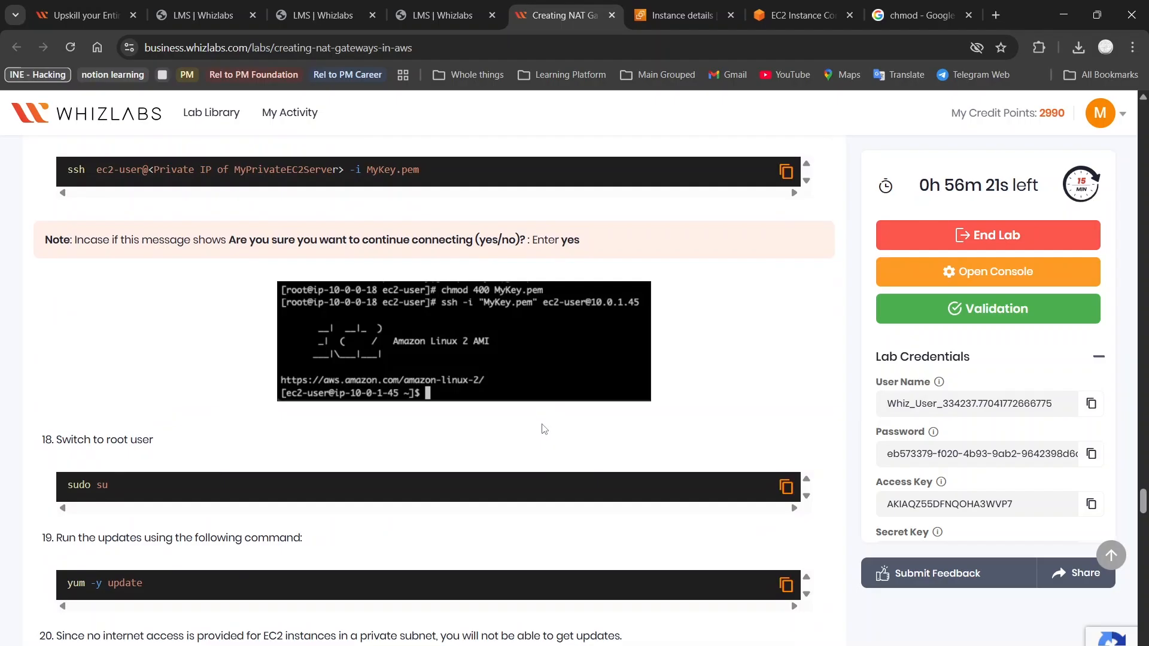
{"action": "scroll", "coordinate": [536, 279], "scroll_direction": "up", "scroll_amount": 2}
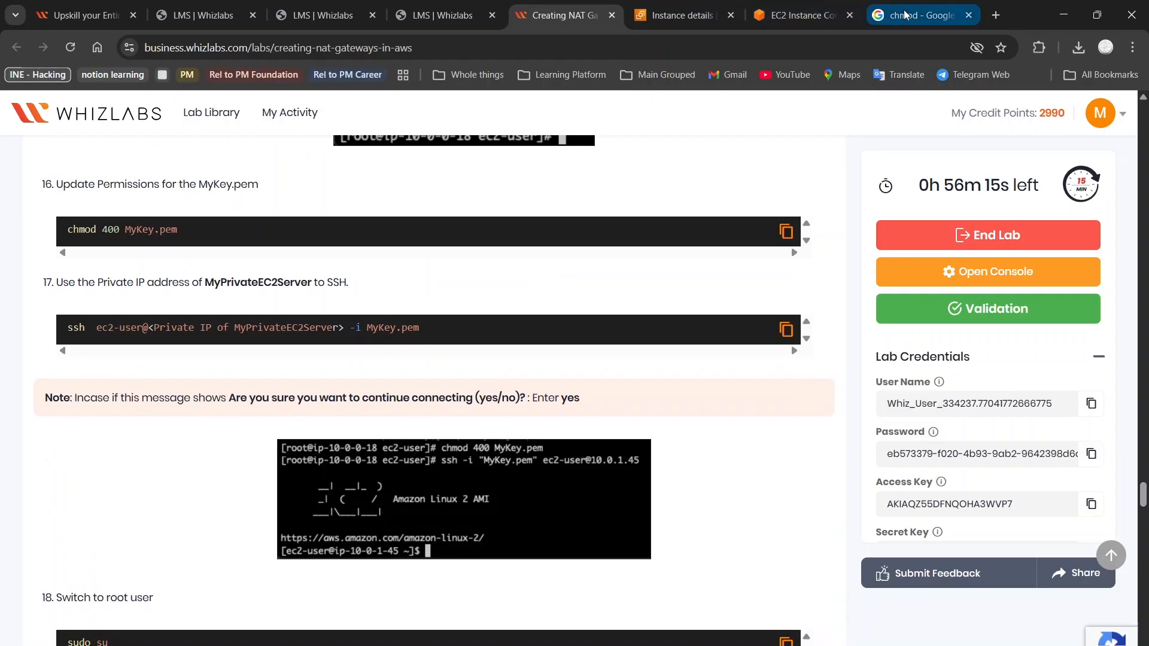
{"action": "left_click", "coordinate": [792, 1]}
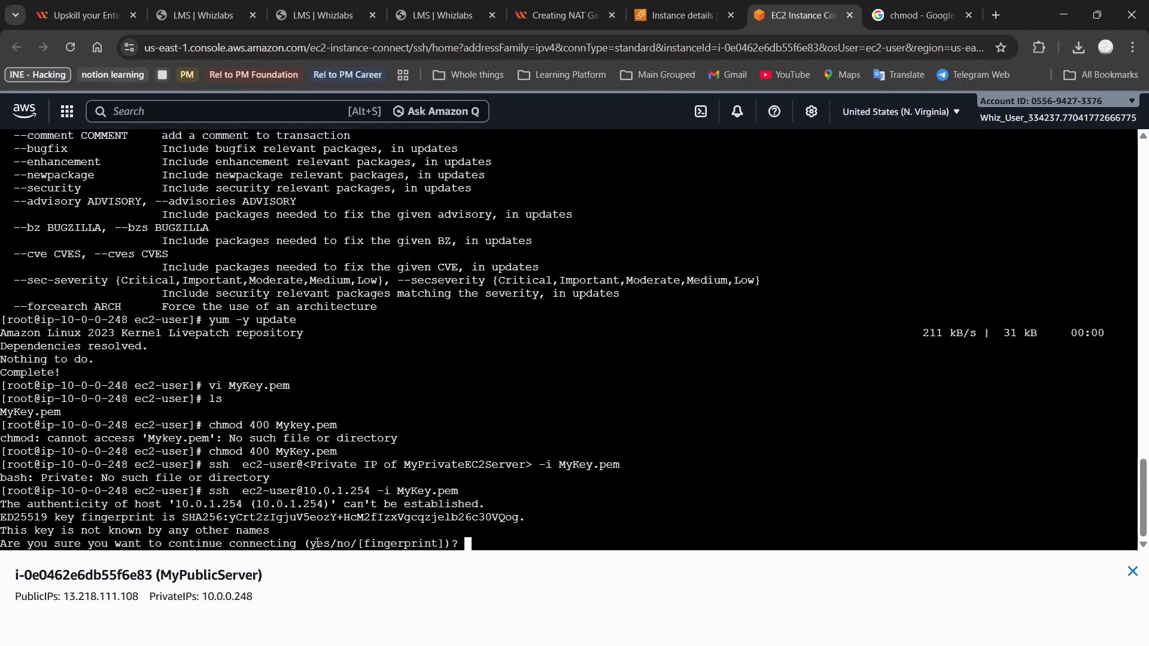
{"action": "type", "text": "yes"}
{"action": "key", "text": "Return"}
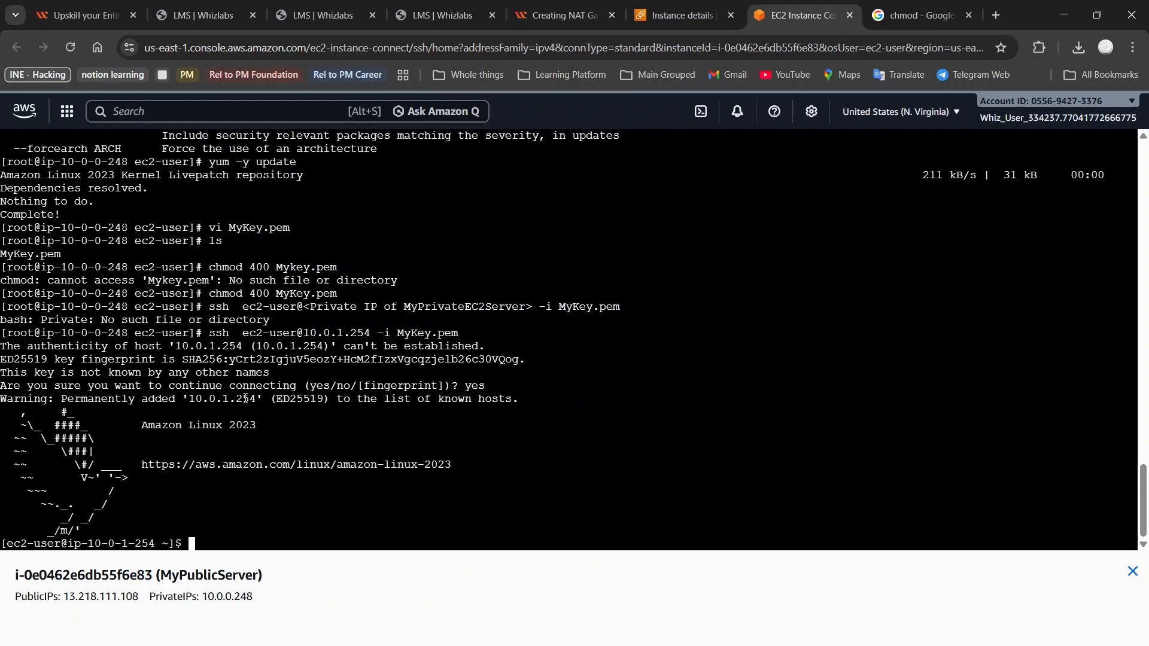
{"action": "left_click", "coordinate": [681, 9]}
{"action": "left_click", "coordinate": [562, 15]}
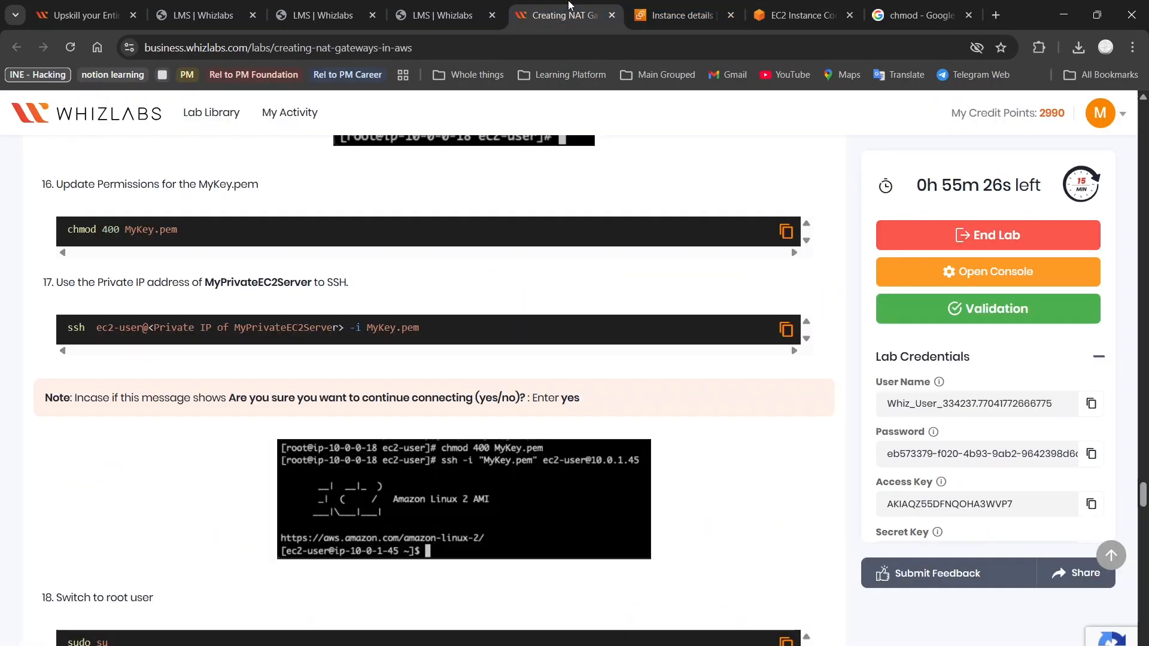
Become root with sudo su on MyPrivateServer and run yum -y update
{"action": "scroll", "coordinate": [259, 273], "scroll_direction": "up", "scroll_amount": 2}
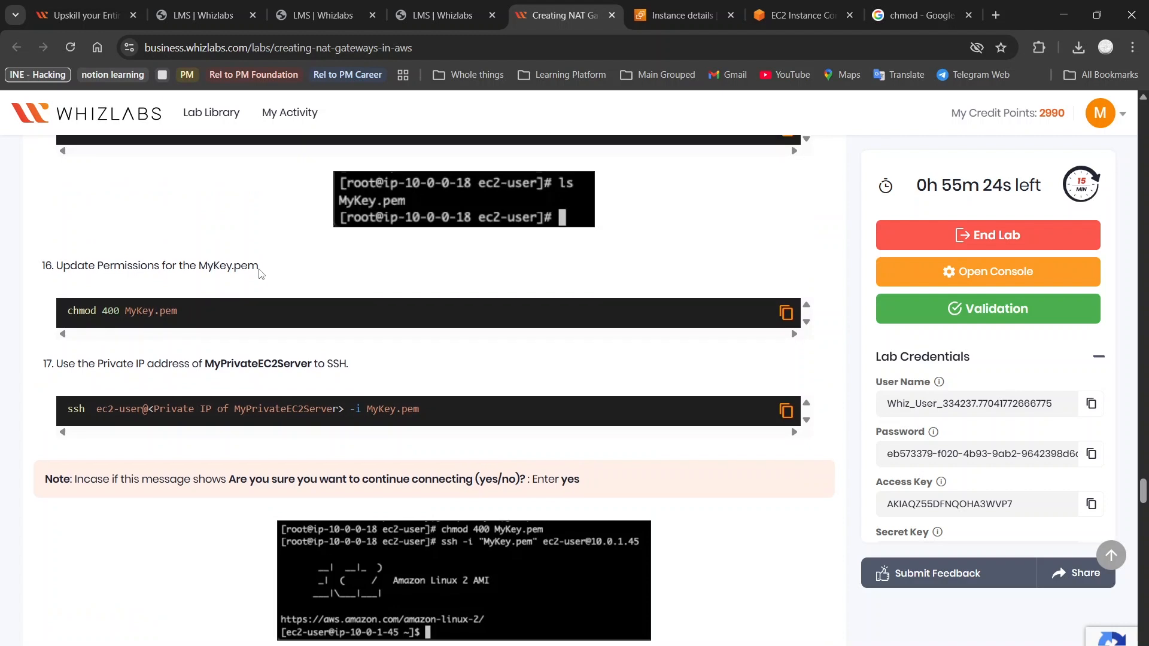
{"action": "scroll", "coordinate": [259, 273], "scroll_direction": "down", "scroll_amount": 3}
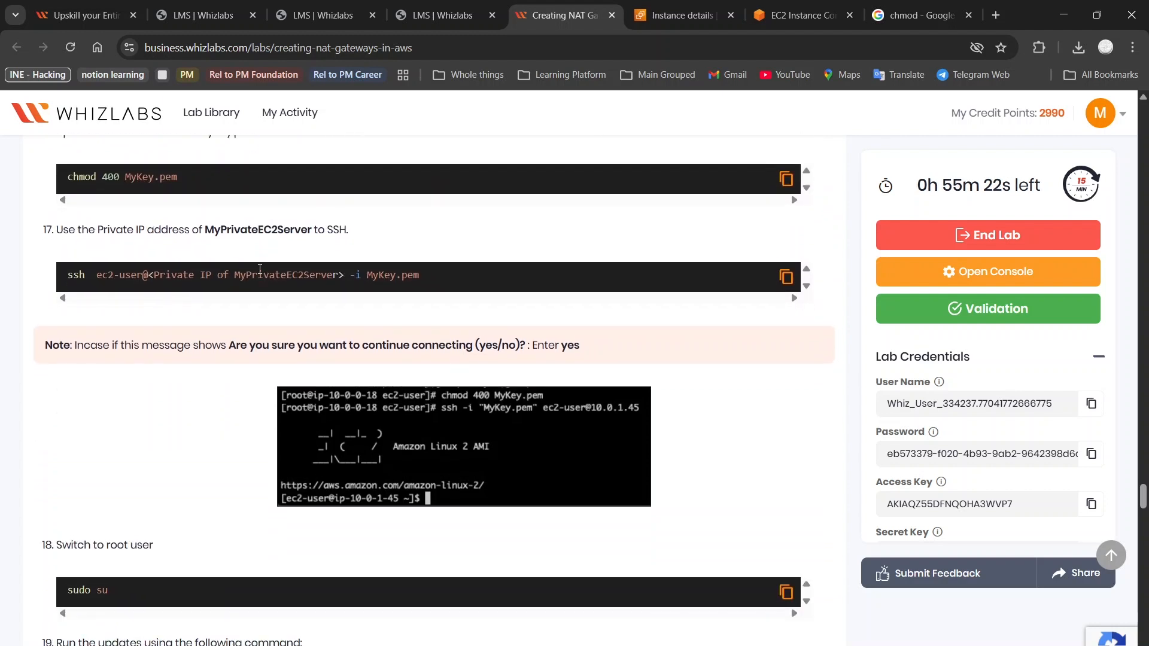
{"action": "scroll", "coordinate": [260, 270], "scroll_direction": "up", "scroll_amount": 3}
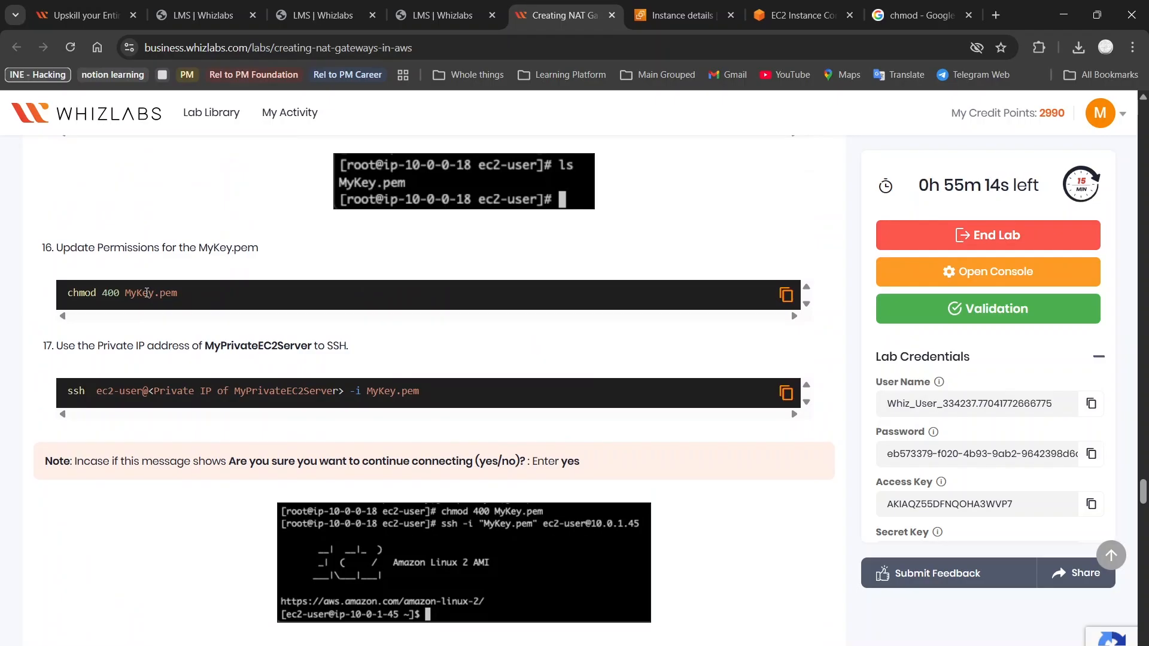
{"action": "scroll", "coordinate": [347, 526], "scroll_direction": "down", "scroll_amount": 5}
{"action": "scroll", "coordinate": [346, 526], "scroll_direction": "down", "scroll_amount": 1}
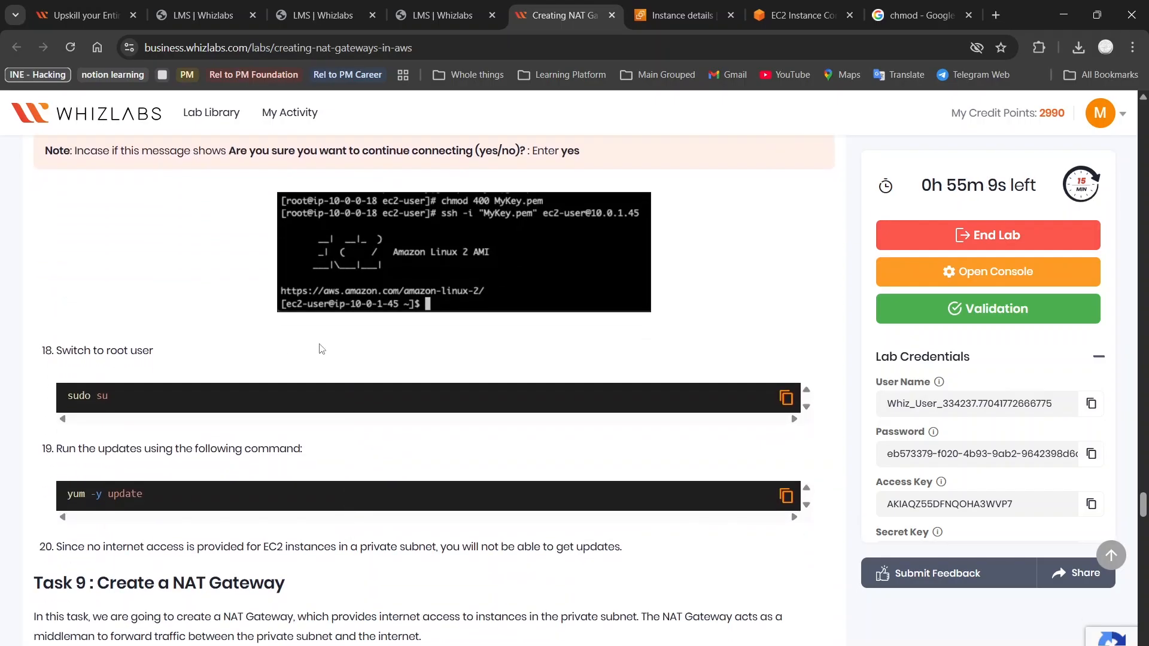
{"action": "scroll", "coordinate": [612, 457], "scroll_direction": "down", "scroll_amount": 1}
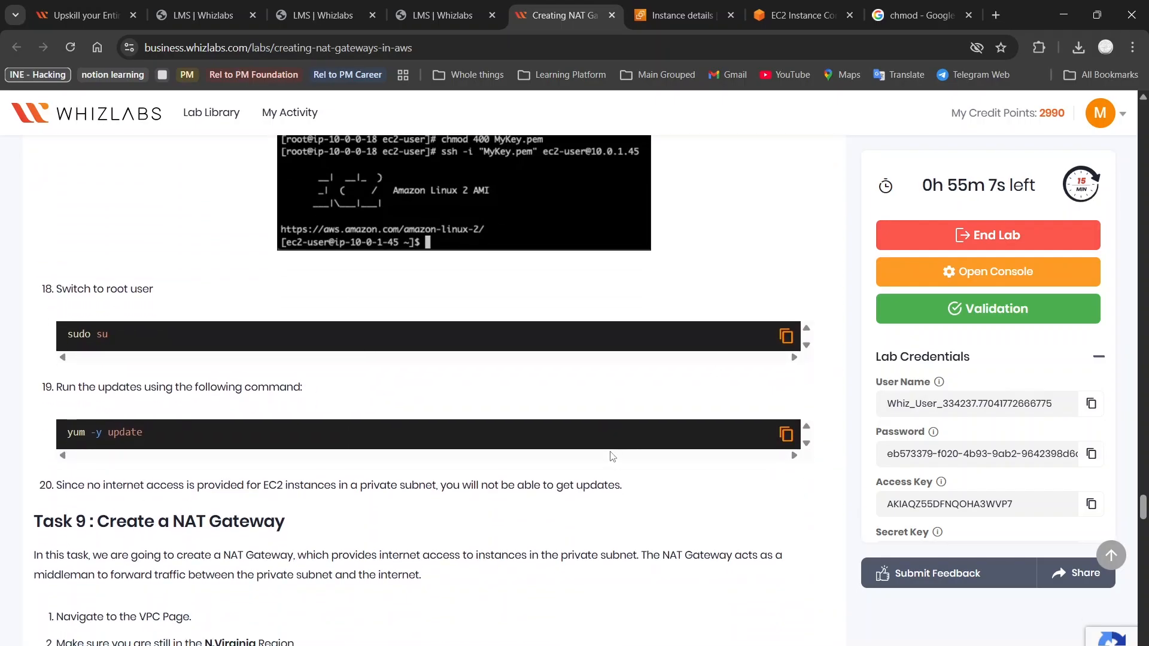
{"action": "scroll", "coordinate": [612, 456], "scroll_direction": "down", "scroll_amount": 2}
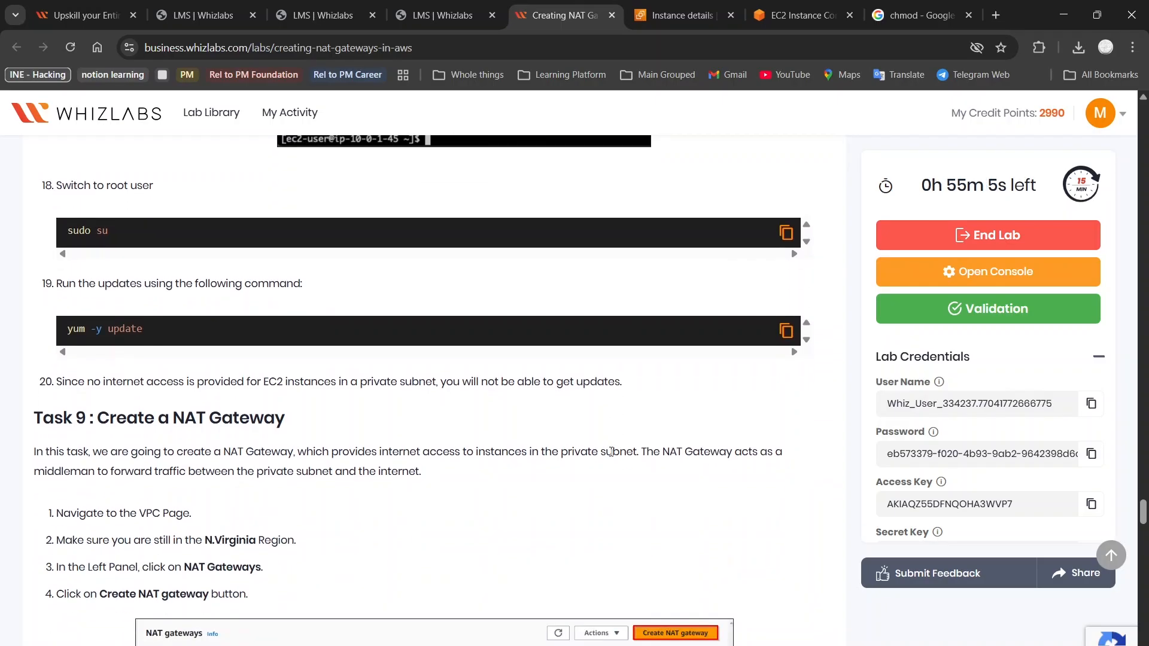
{"action": "left_click", "coordinate": [798, 15]}
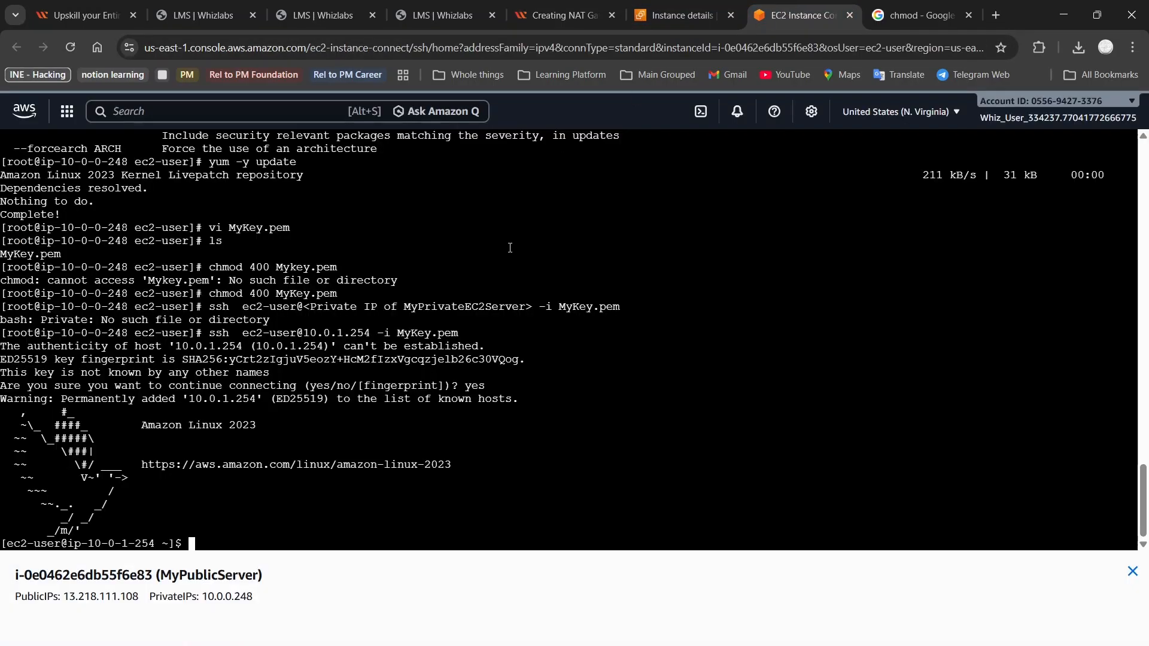
{"action": "type", "text": "sudo su"}
{"action": "key", "text": "Return"}
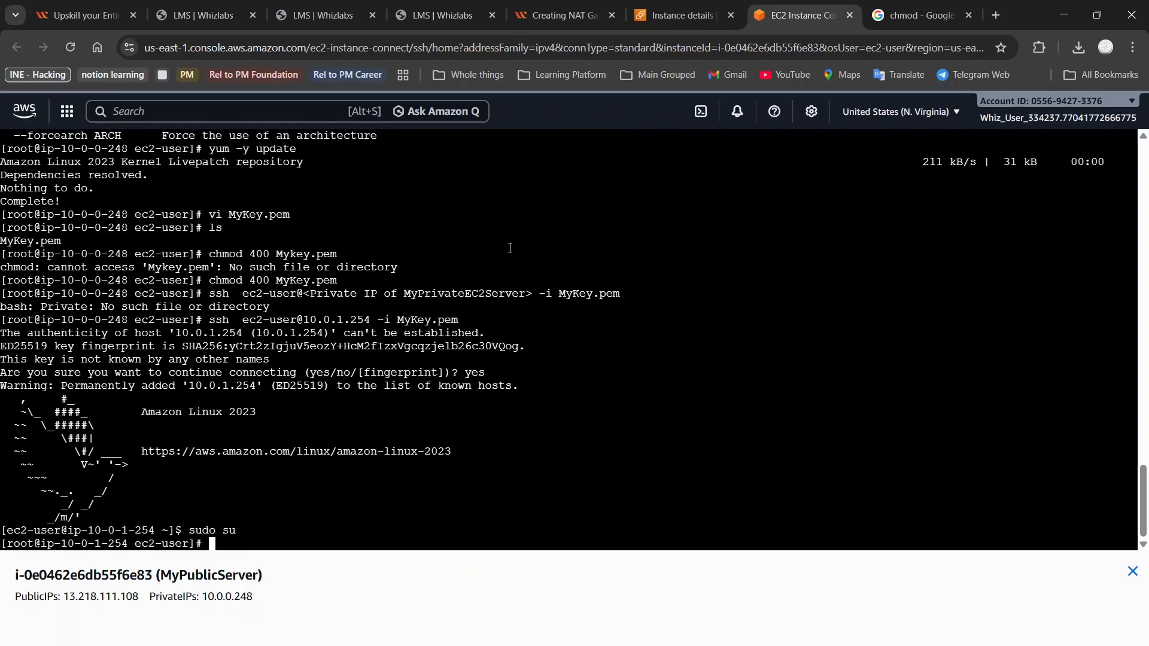
{"action": "type", "text": "yum -y update"}
{"action": "key", "text": "Return"}
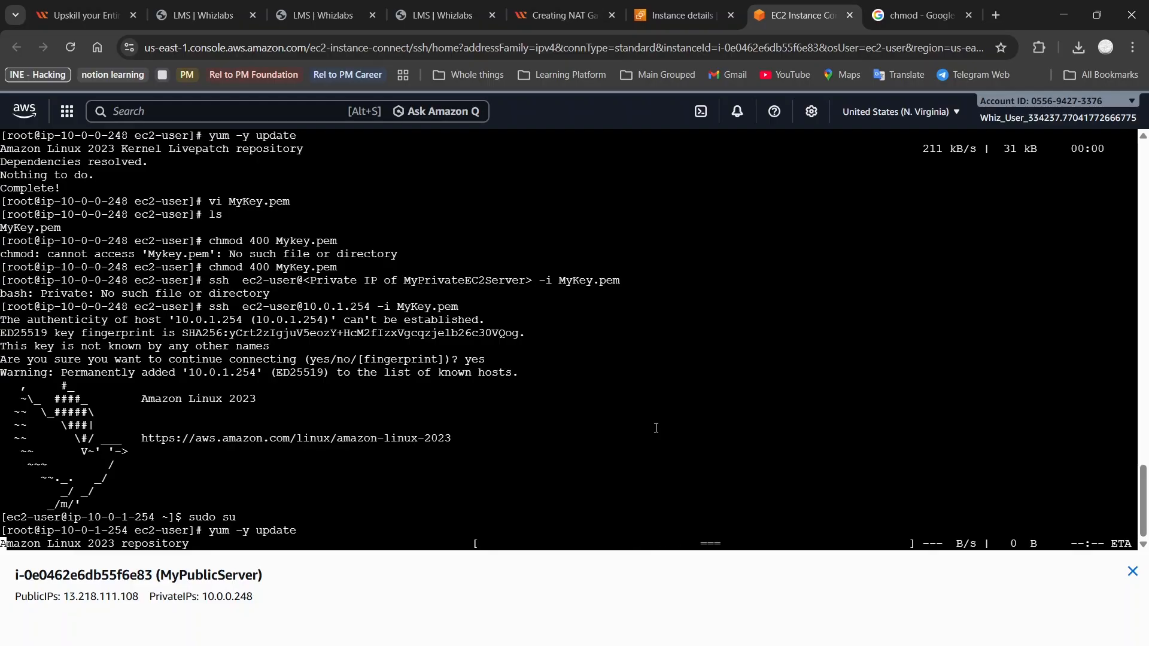
Interrupt the hanging yum -y update on the private server with Ctrl+C after its repository timeouts
{"action": "left_click", "coordinate": [564, 15]}
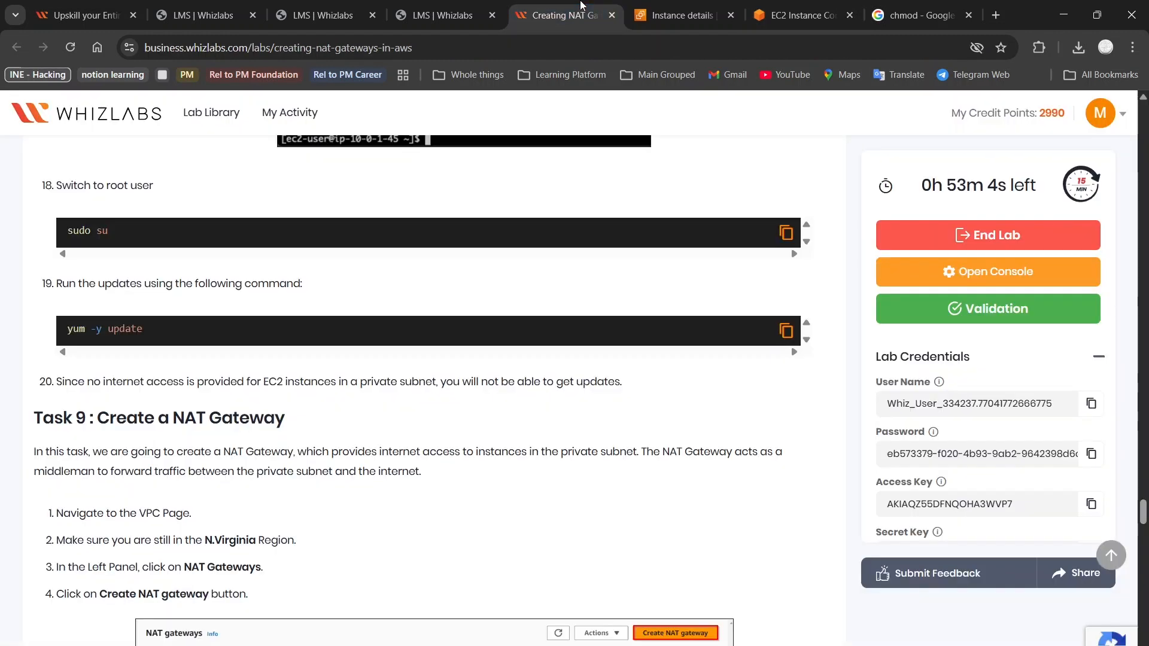
{"action": "scroll", "coordinate": [363, 430], "scroll_direction": "down", "scroll_amount": 3}
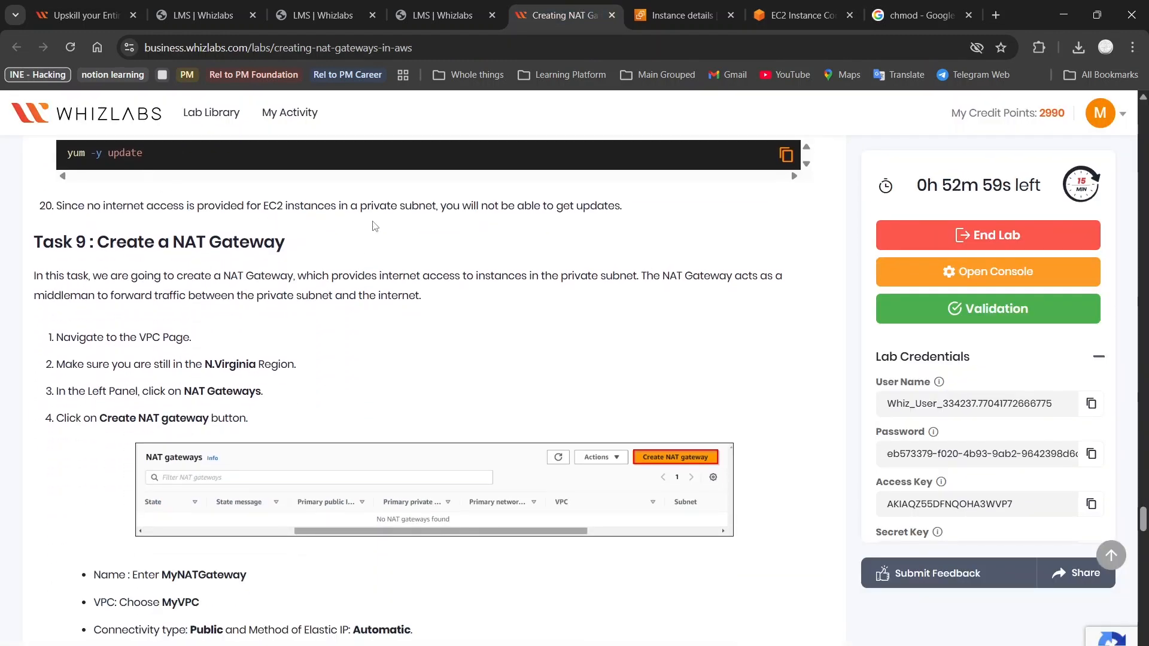
{"action": "left_click", "coordinate": [805, 7]}
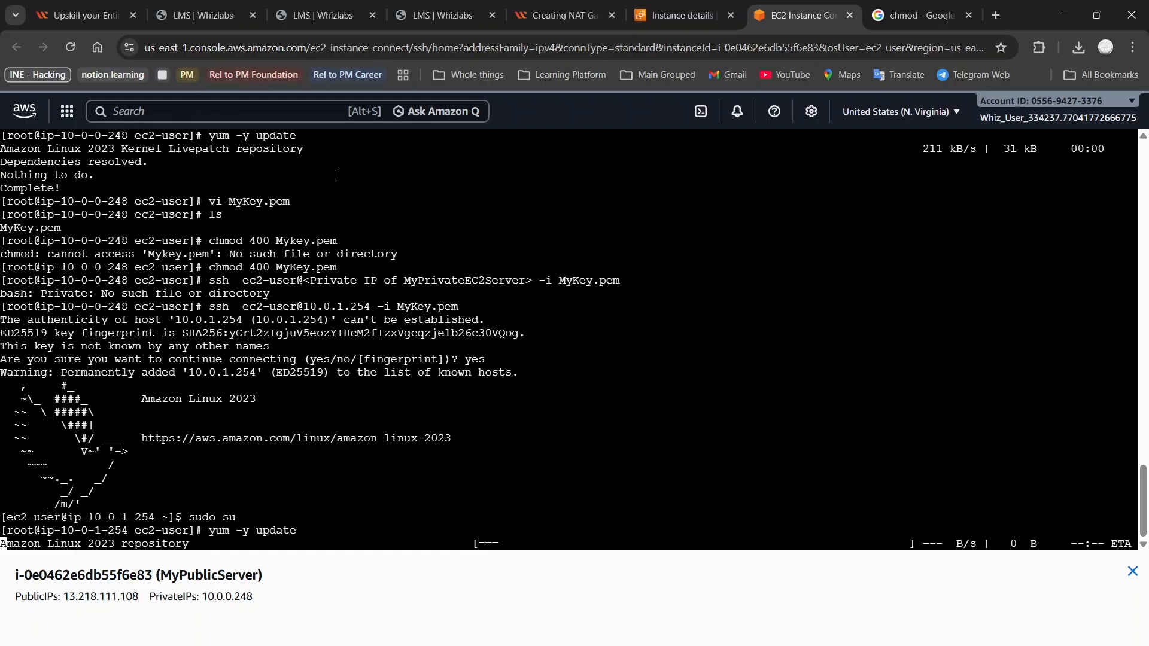
{"action": "double_click", "coordinate": [445, 280]}
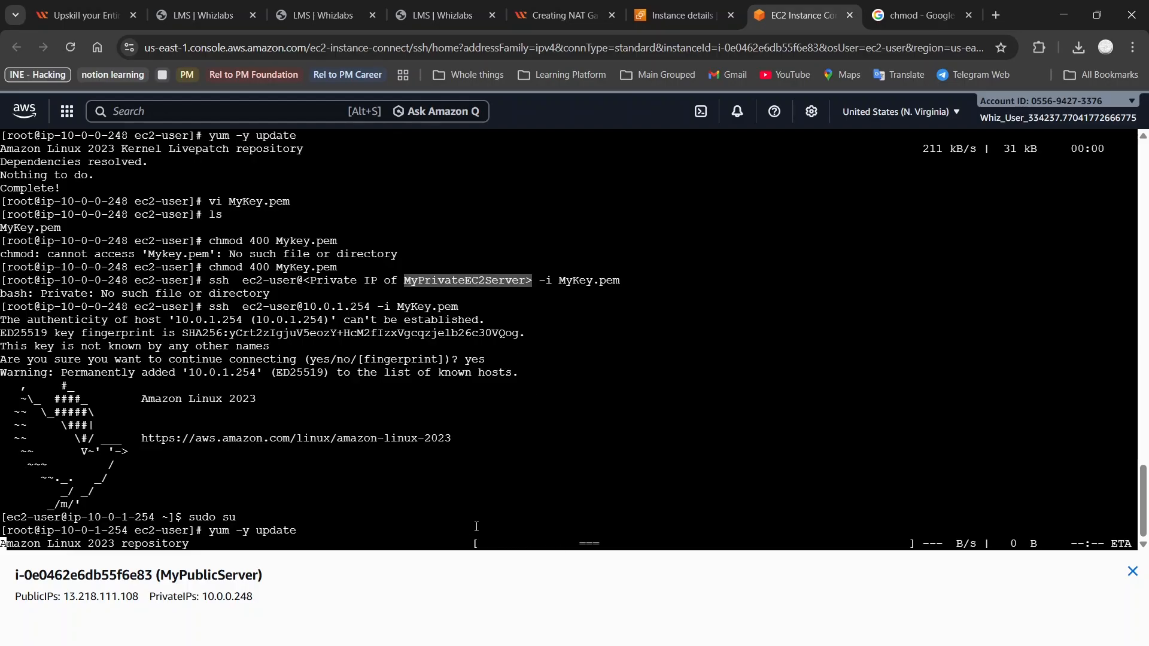
{"action": "left_click", "coordinate": [469, 521]}
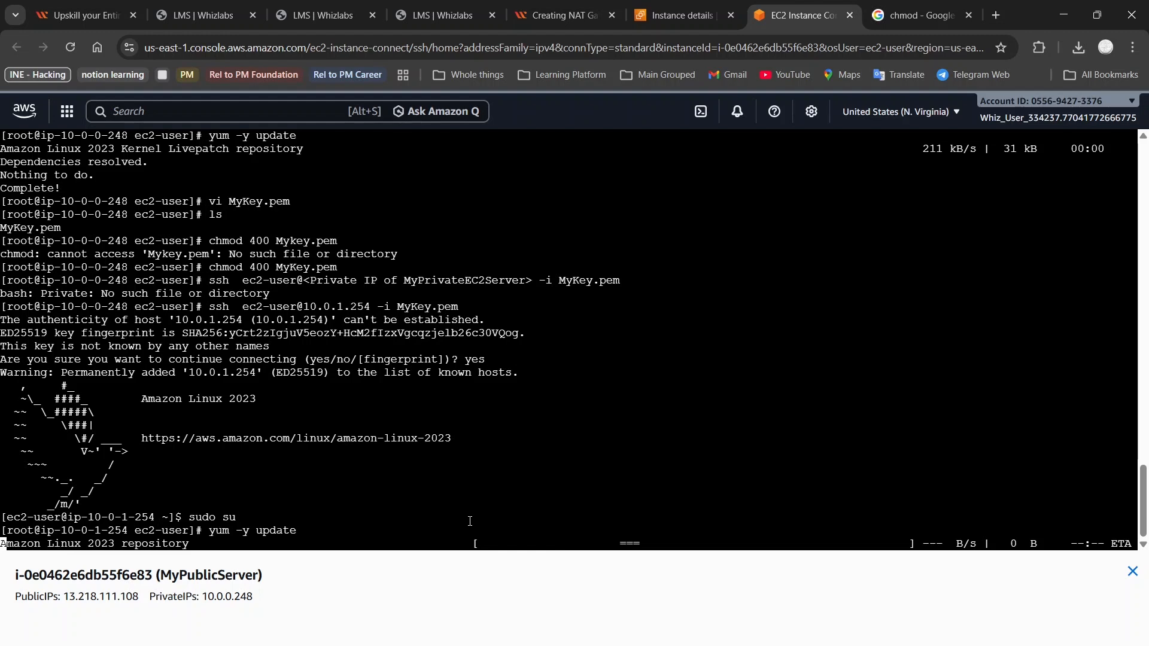
{"action": "key", "text": "ctrl+c"}
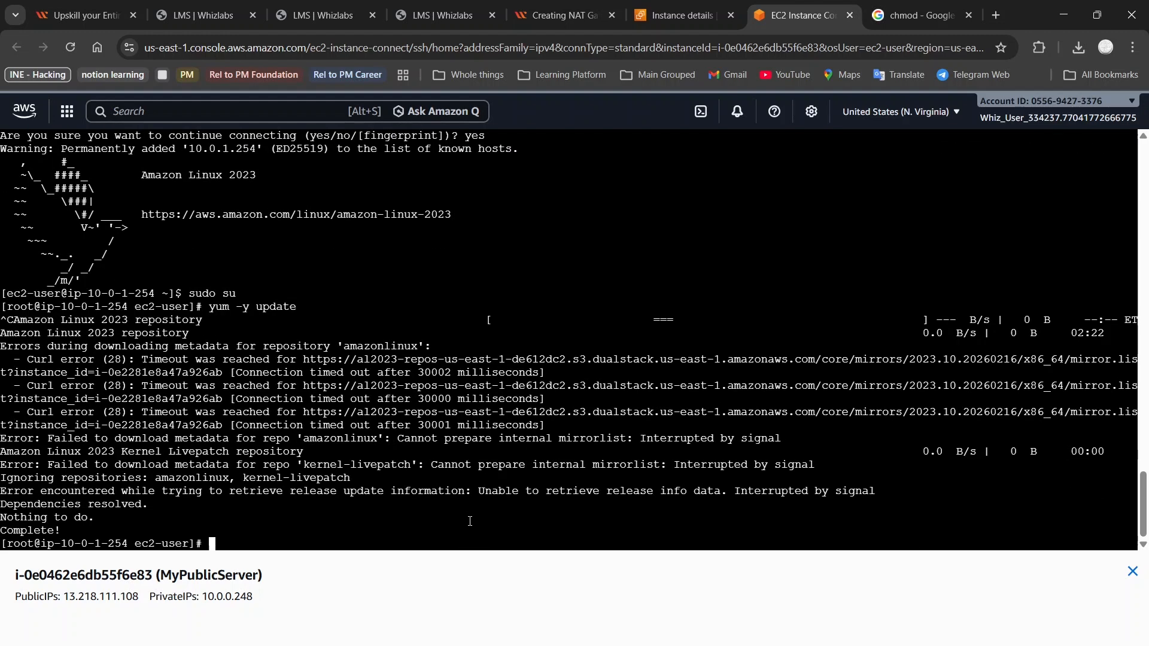
{"action": "left_click", "coordinate": [556, 15]}
{"action": "scroll", "coordinate": [553, 298], "scroll_direction": "down", "scroll_amount": 3}
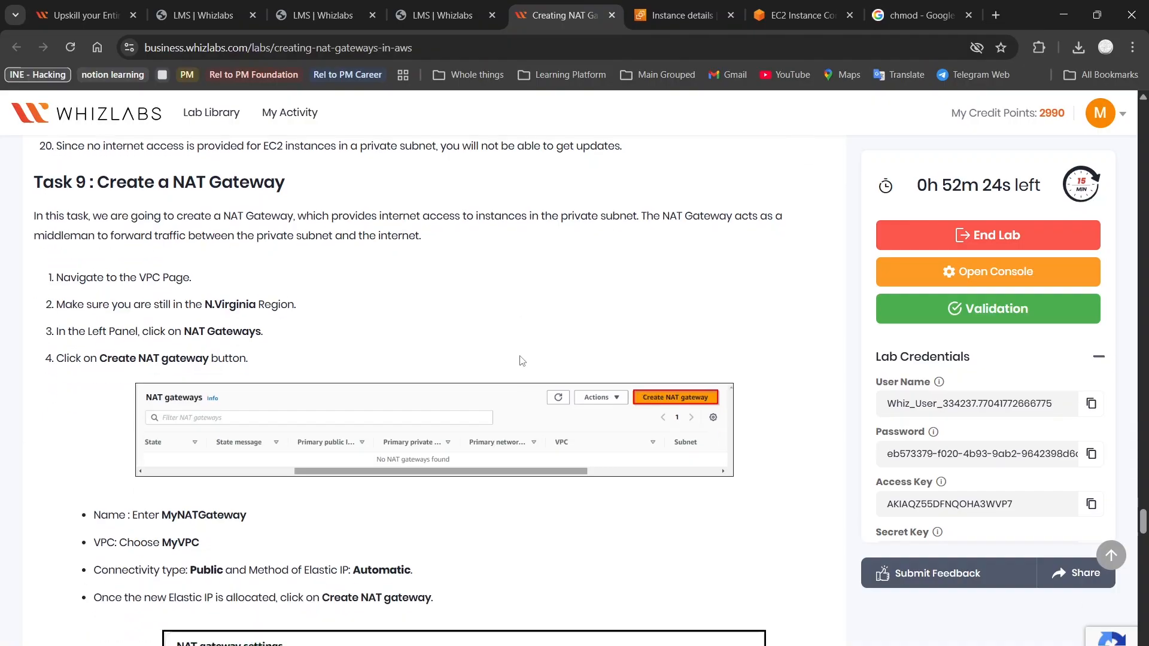
{"action": "scroll", "coordinate": [520, 361], "scroll_direction": "up", "scroll_amount": 3}
{"action": "scroll", "coordinate": [520, 360], "scroll_direction": "up", "scroll_amount": 1}
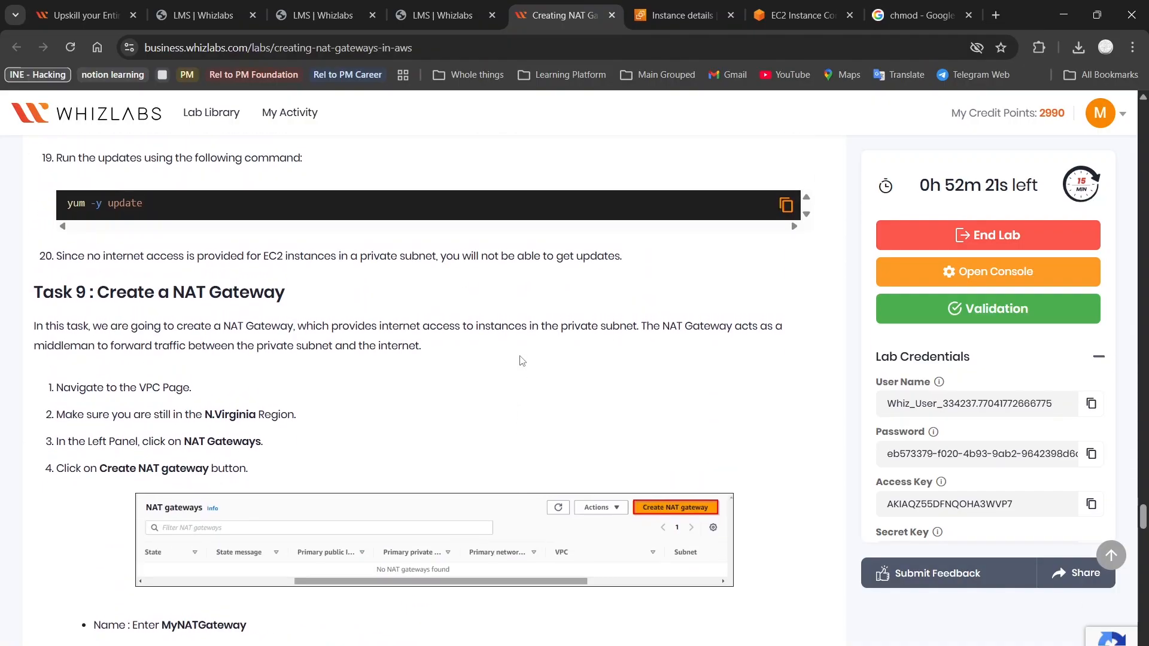
{"action": "scroll", "coordinate": [521, 361], "scroll_direction": "down", "scroll_amount": 1}
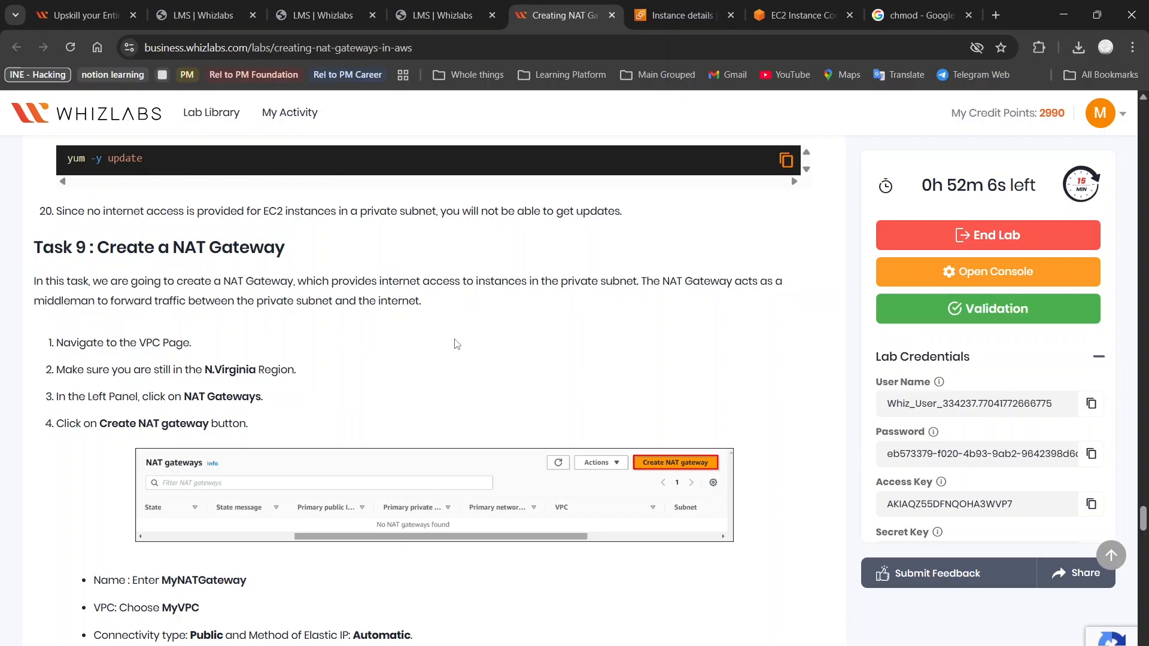
{"action": "key", "text": "ctrl+Tab"}
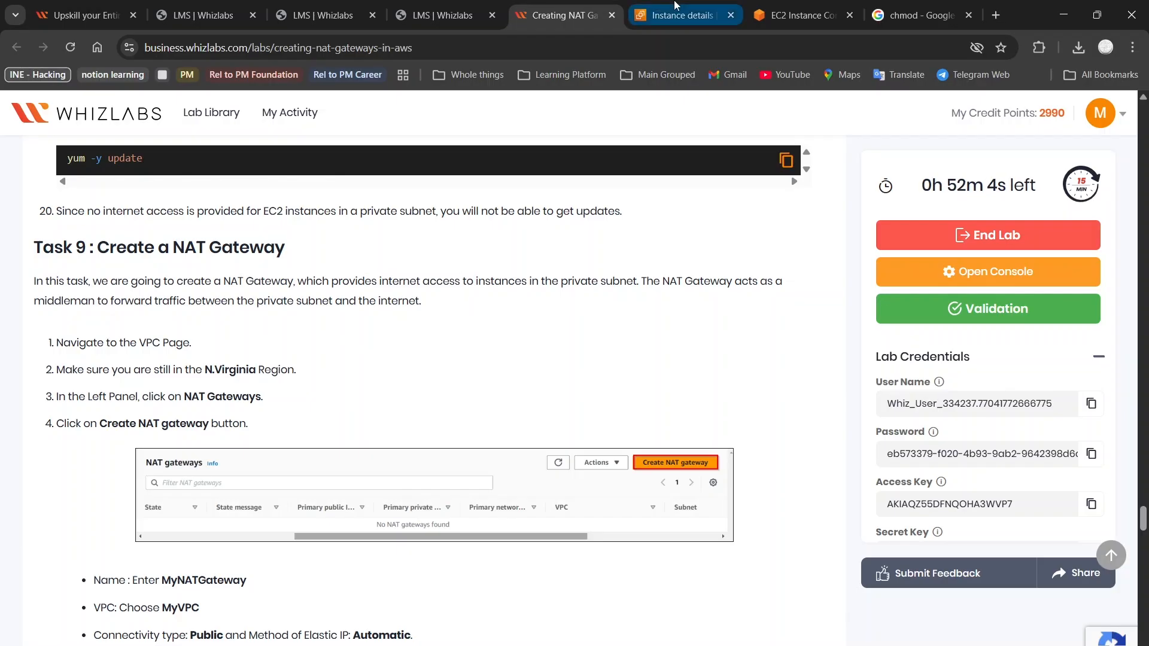
Start a new NAT gateway from the NAT gateways console and name it MyNATGateway
{"action": "left_click", "coordinate": [325, 108]}
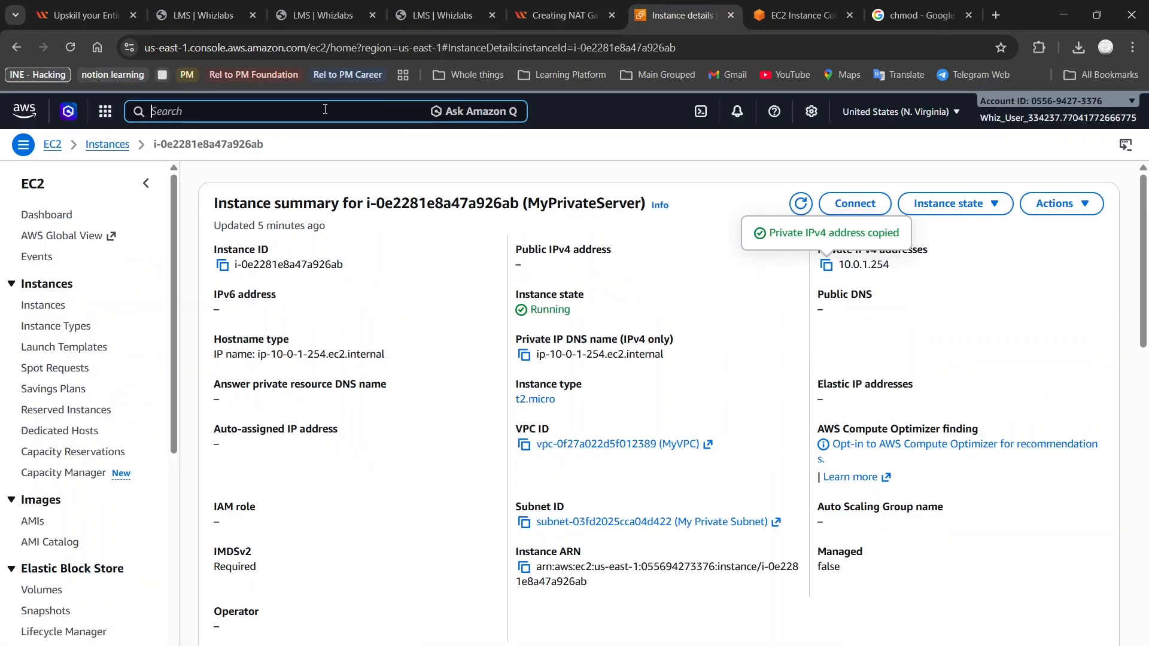
{"action": "type", "text": "nat"}
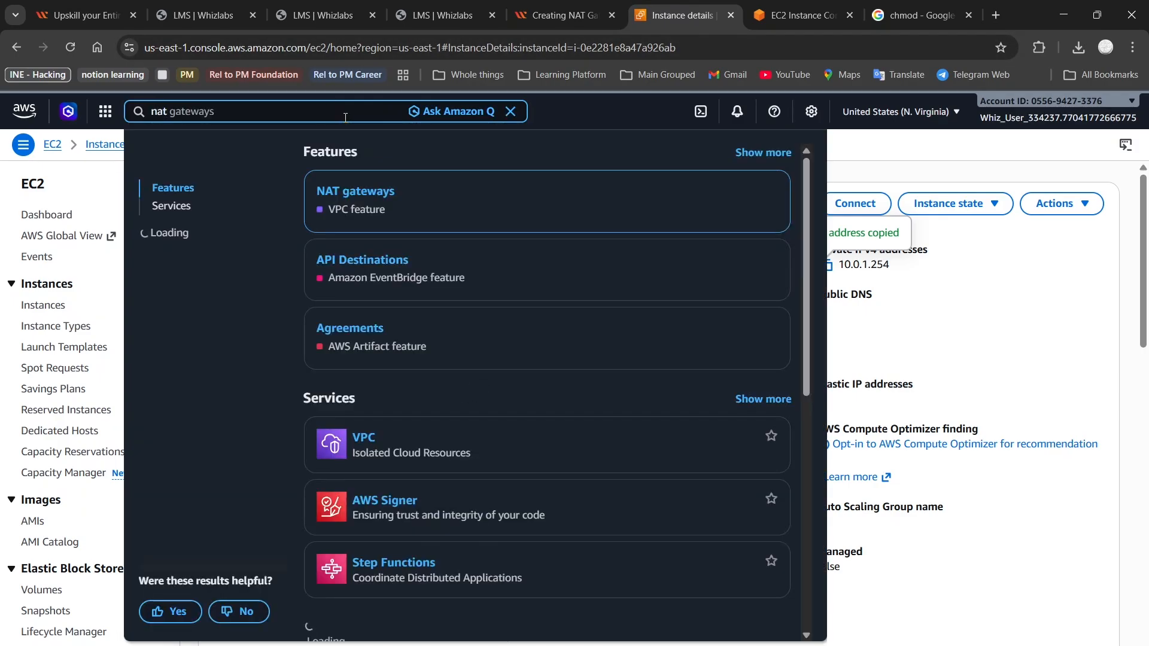
{"action": "left_click", "coordinate": [354, 192]}
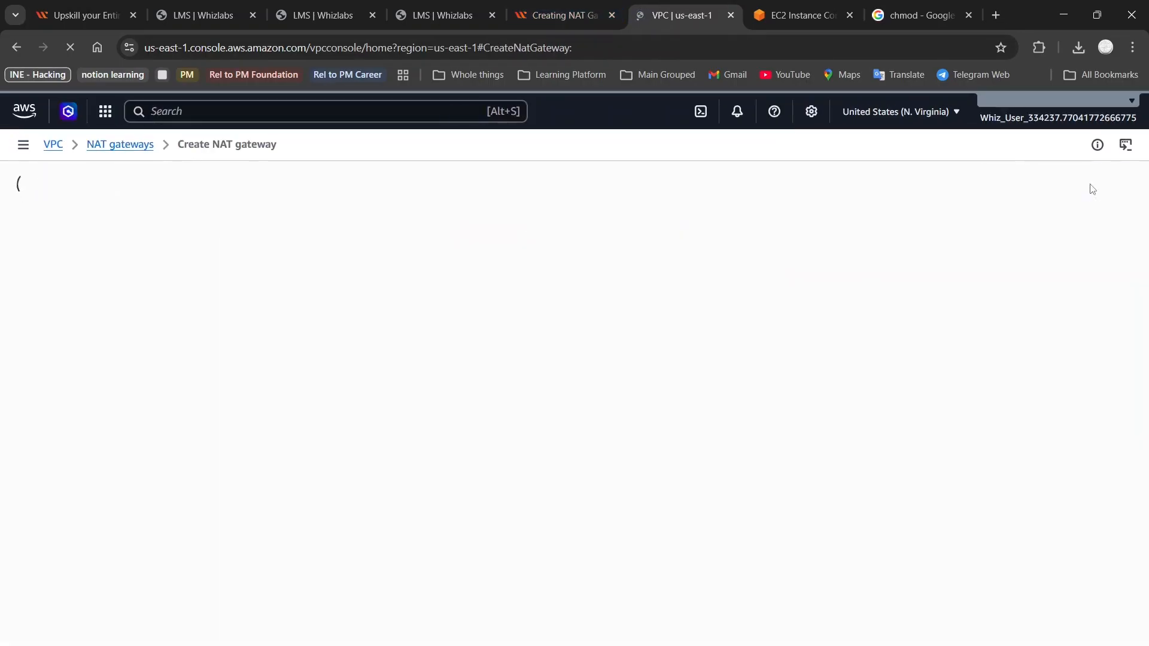
{"action": "left_click", "coordinate": [562, 15]}
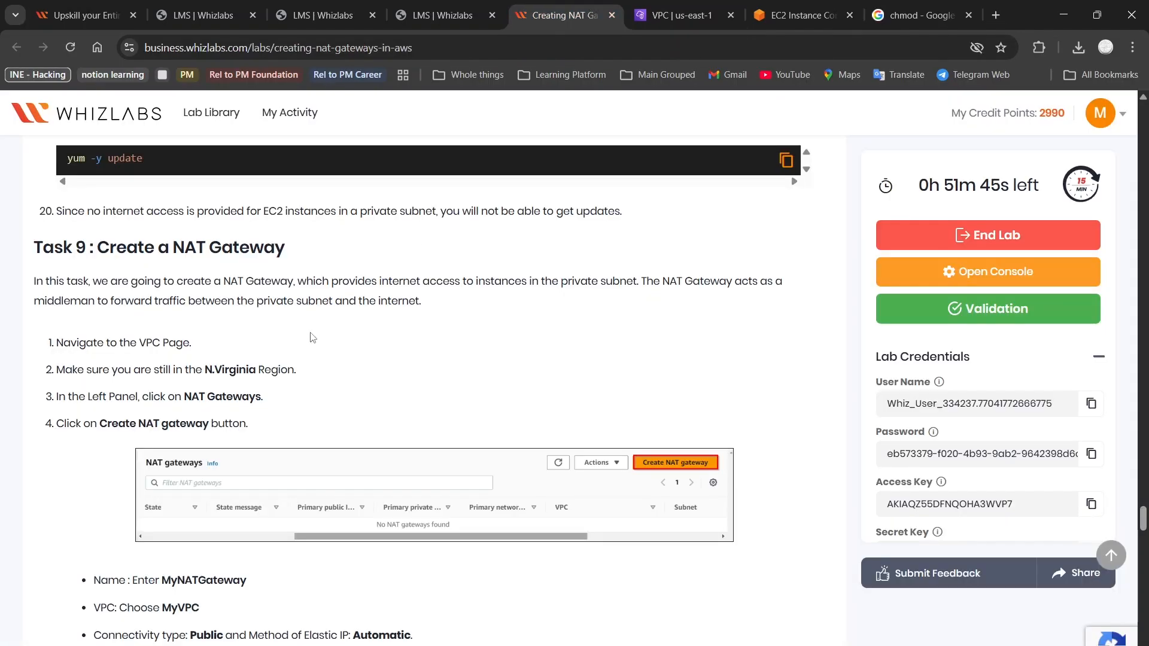
{"action": "scroll", "coordinate": [201, 403], "scroll_direction": "down", "scroll_amount": 5}
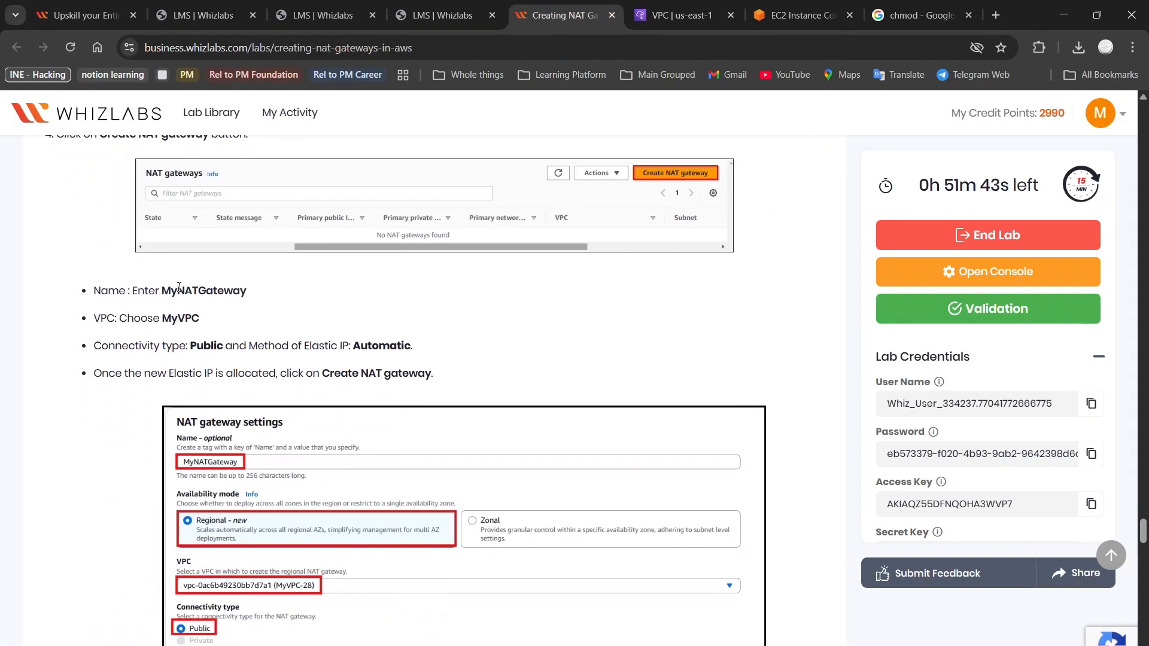
{"action": "double_click", "coordinate": [177, 287]}
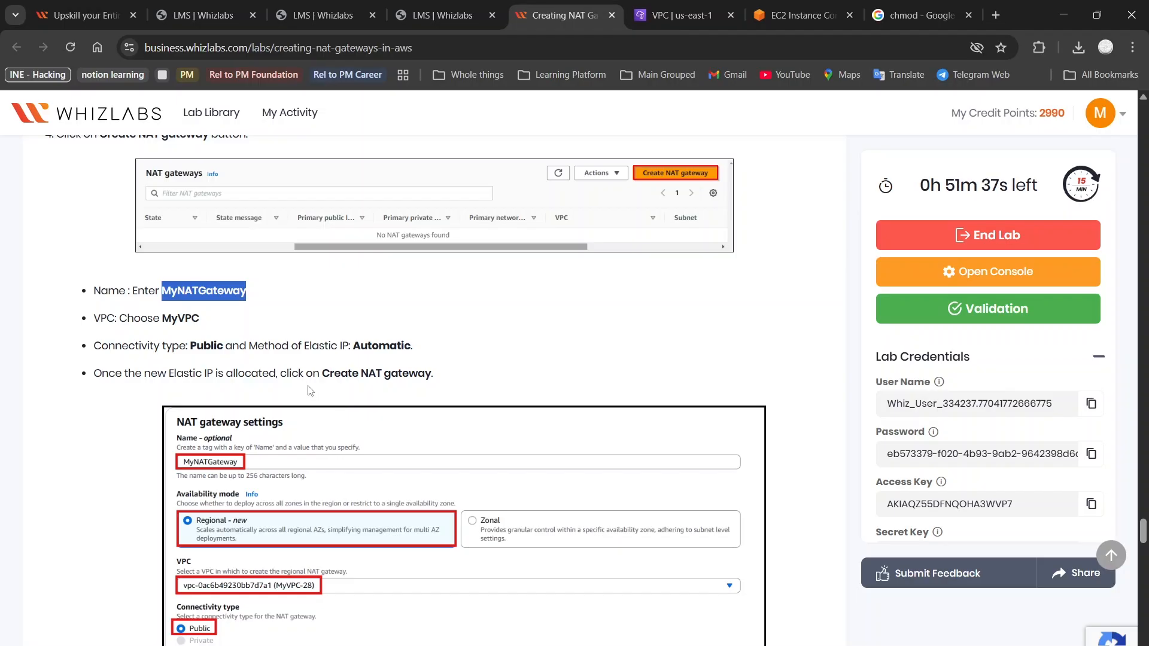
{"action": "left_click", "coordinate": [632, 3]}
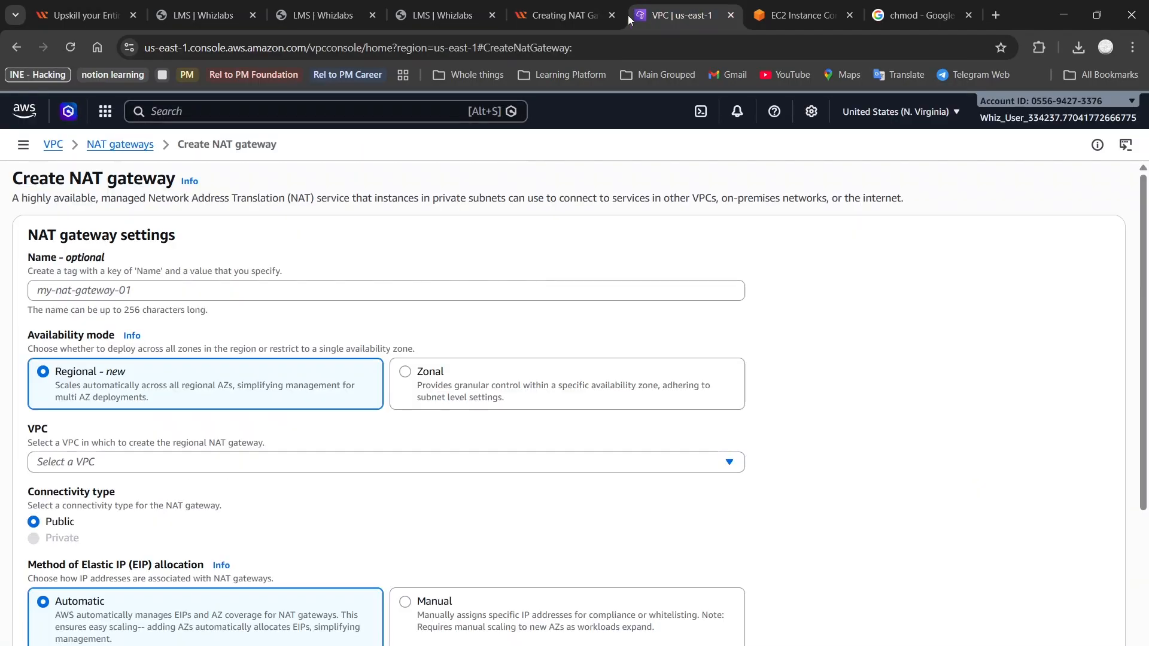
{"action": "left_click", "coordinate": [344, 290]}
{"action": "key", "text": "ctrl+v"}
Place the gateway in MyVPC, keep Public with automatic Elastic IP, and create it
{"action": "scroll", "coordinate": [372, 361], "scroll_direction": "down", "scroll_amount": 2}
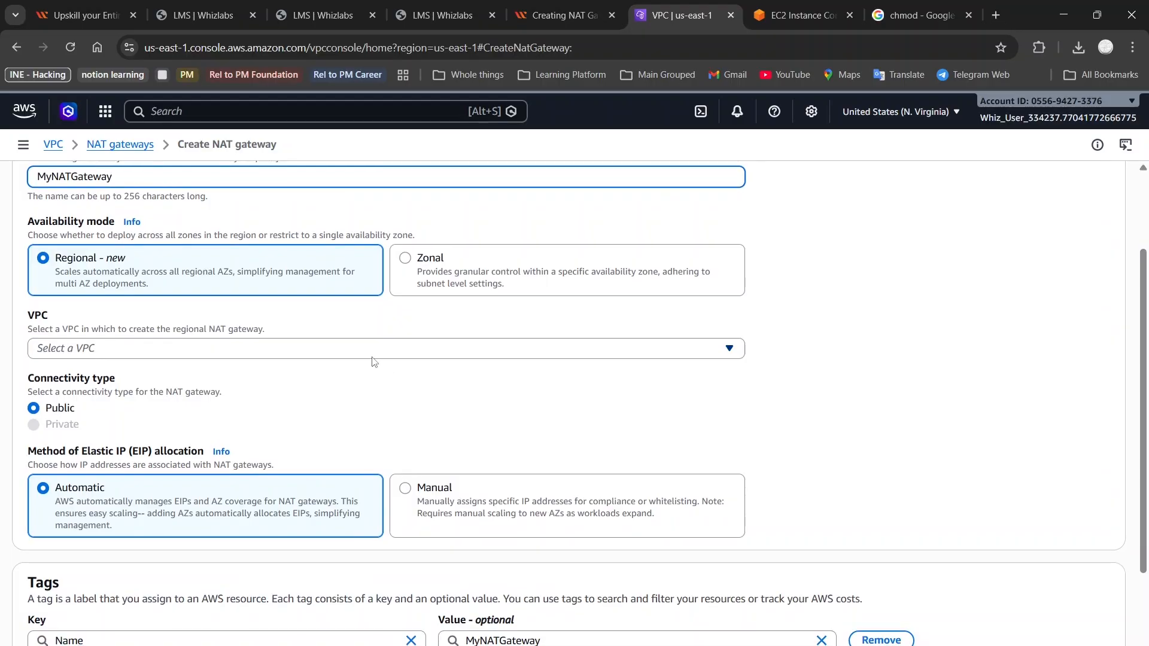
{"action": "left_click", "coordinate": [372, 356]}
{"action": "left_click", "coordinate": [344, 418]}
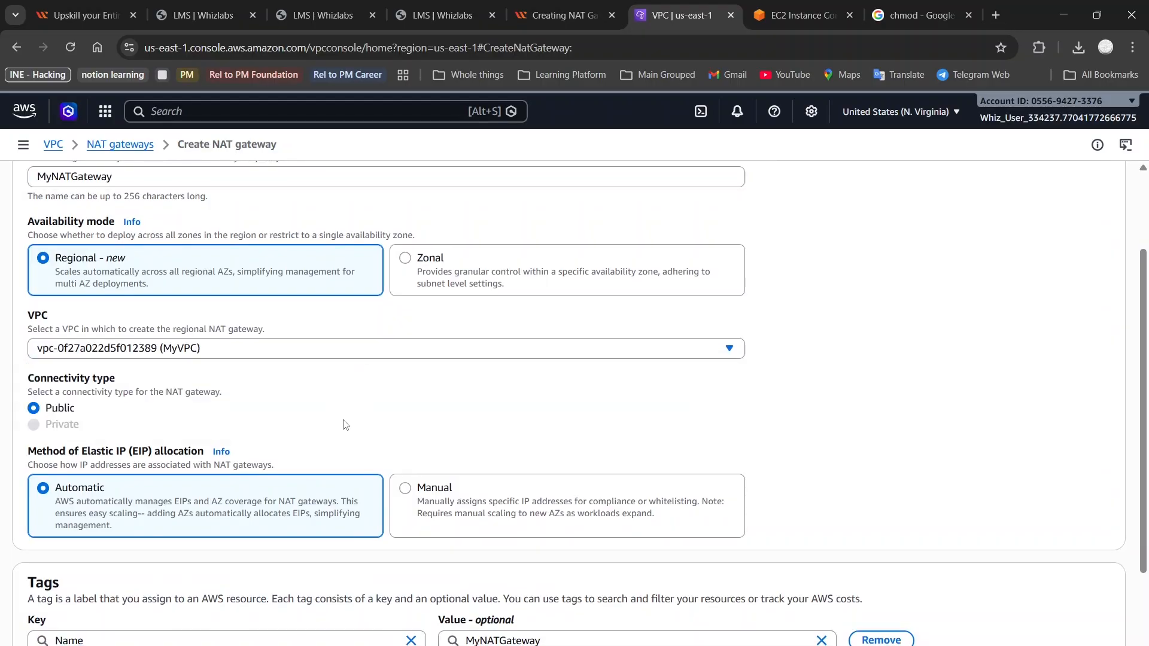
{"action": "scroll", "coordinate": [307, 435], "scroll_direction": "down", "scroll_amount": 2}
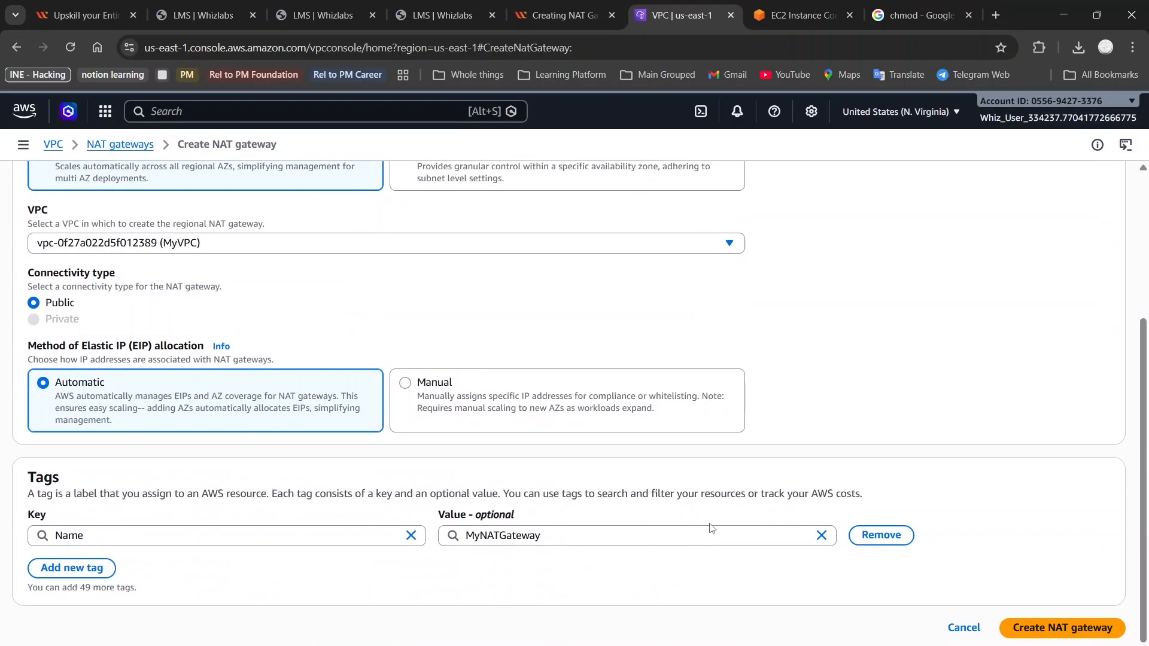
{"action": "left_click", "coordinate": [1099, 635]}
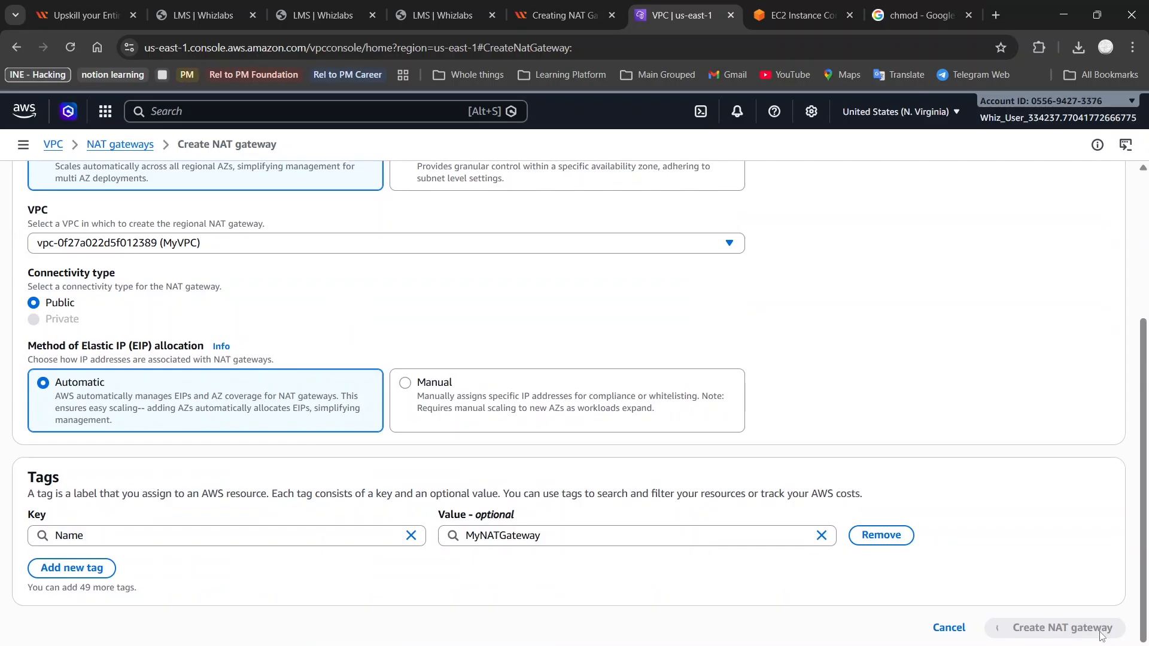
Read ahead in the lab guide and view MyNATGateway's details, still Pending with no IPs
{"action": "left_click", "coordinate": [585, 5]}
{"action": "scroll", "coordinate": [337, 320], "scroll_direction": "down", "scroll_amount": 6}
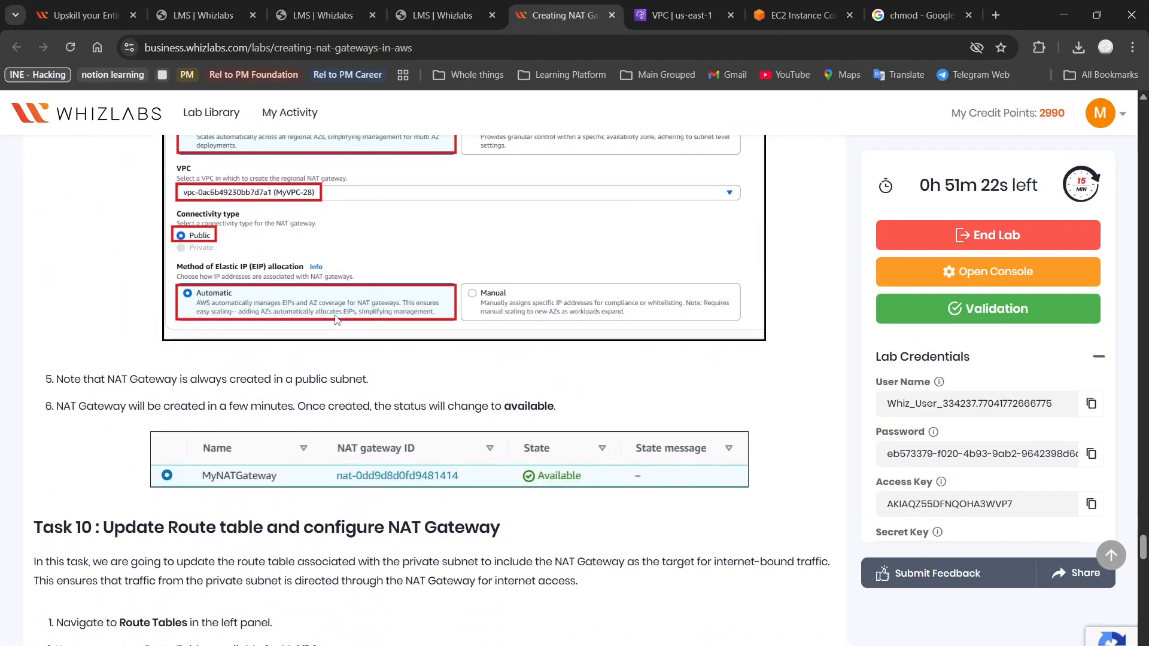
{"action": "scroll", "coordinate": [337, 319], "scroll_direction": "down", "scroll_amount": 2}
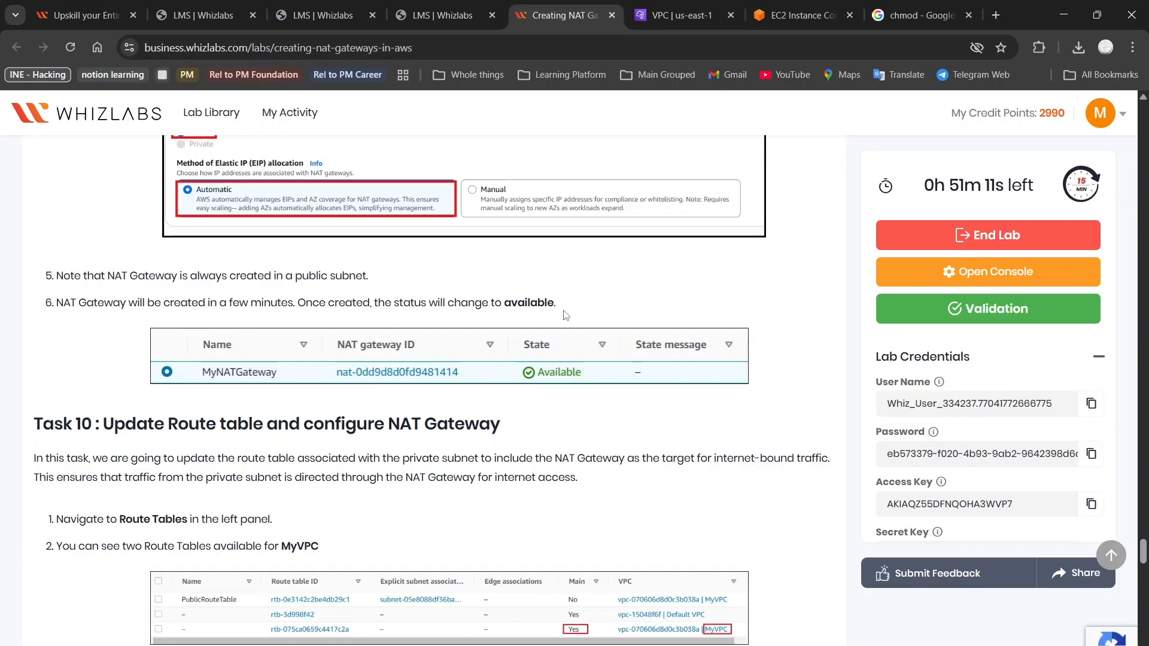
{"action": "scroll", "coordinate": [566, 315], "scroll_direction": "down", "scroll_amount": 3}
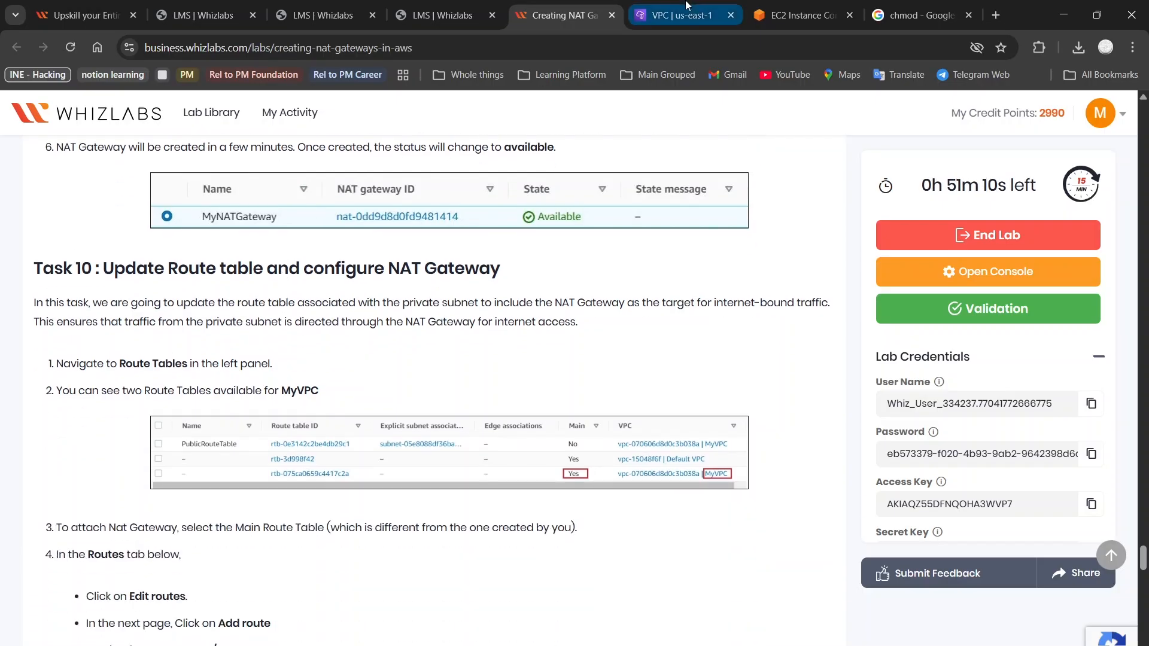
{"action": "left_click", "coordinate": [688, 6]}
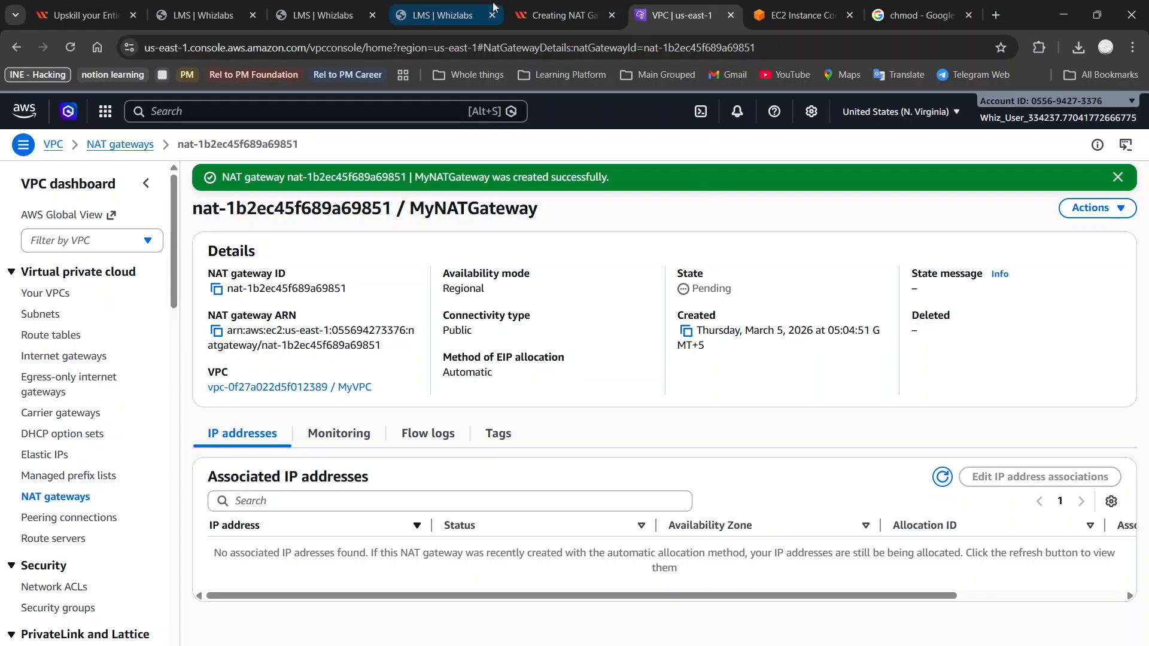
{"action": "left_click", "coordinate": [557, 14]}
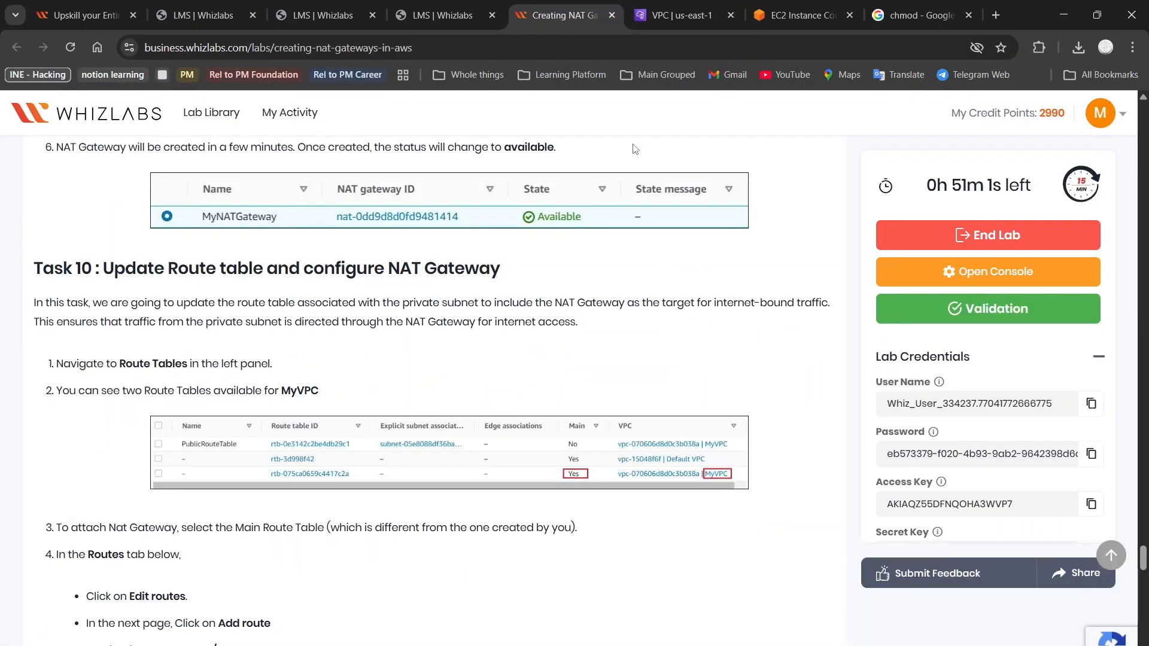
{"action": "scroll", "coordinate": [390, 312], "scroll_direction": "down", "scroll_amount": 1}
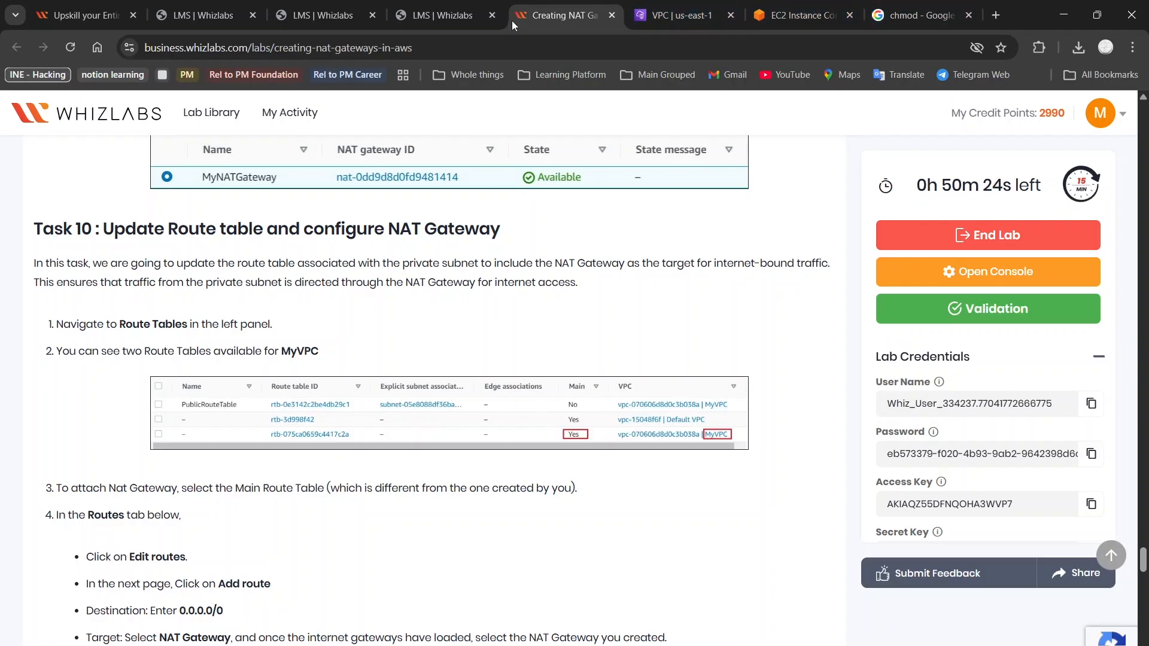
{"action": "left_click", "coordinate": [676, 15]}
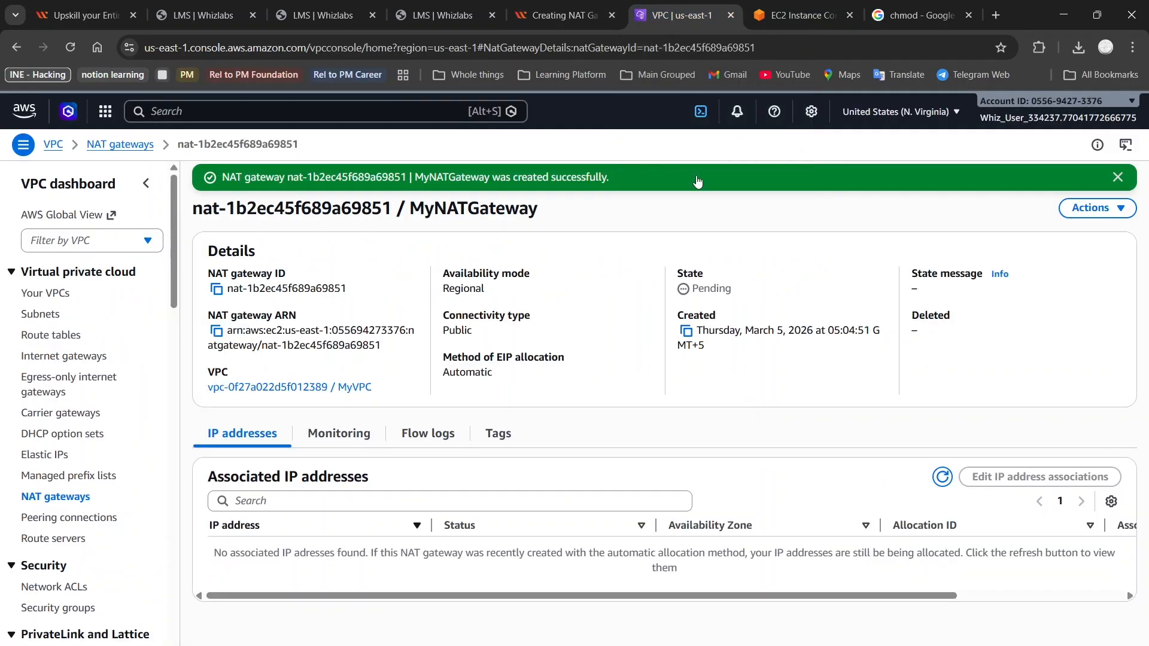
List the four route tables, including MyVPC's main table rtb-00d09b8e60ae9c63e
{"action": "left_click", "coordinate": [122, 146]}
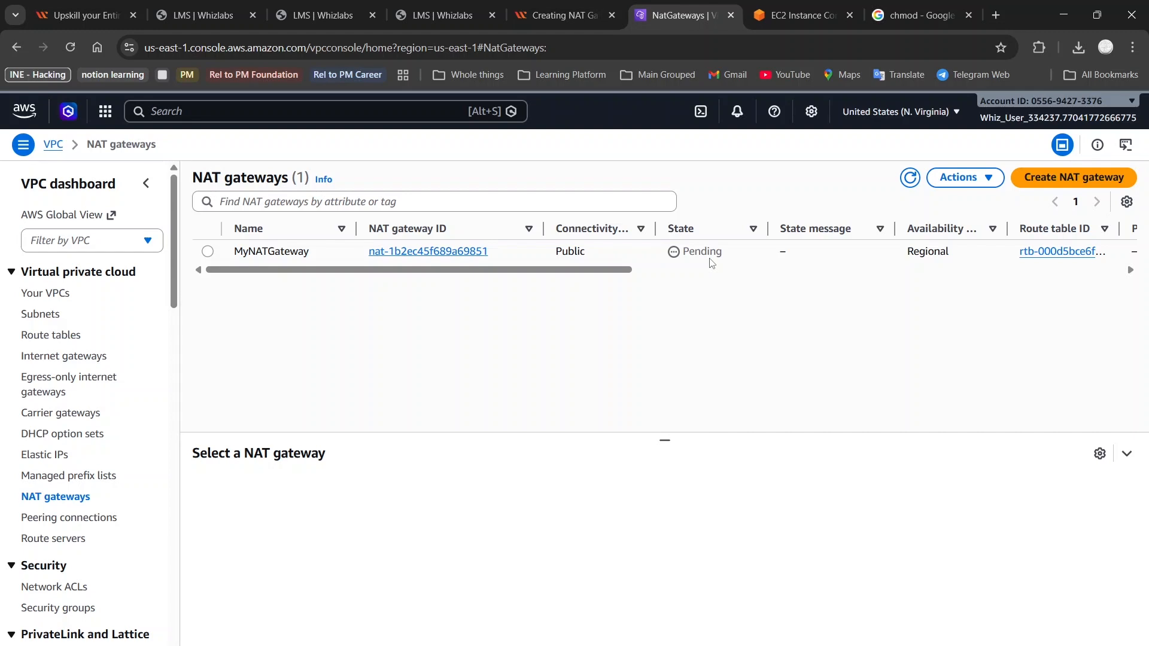
{"action": "left_click", "coordinate": [556, 15]}
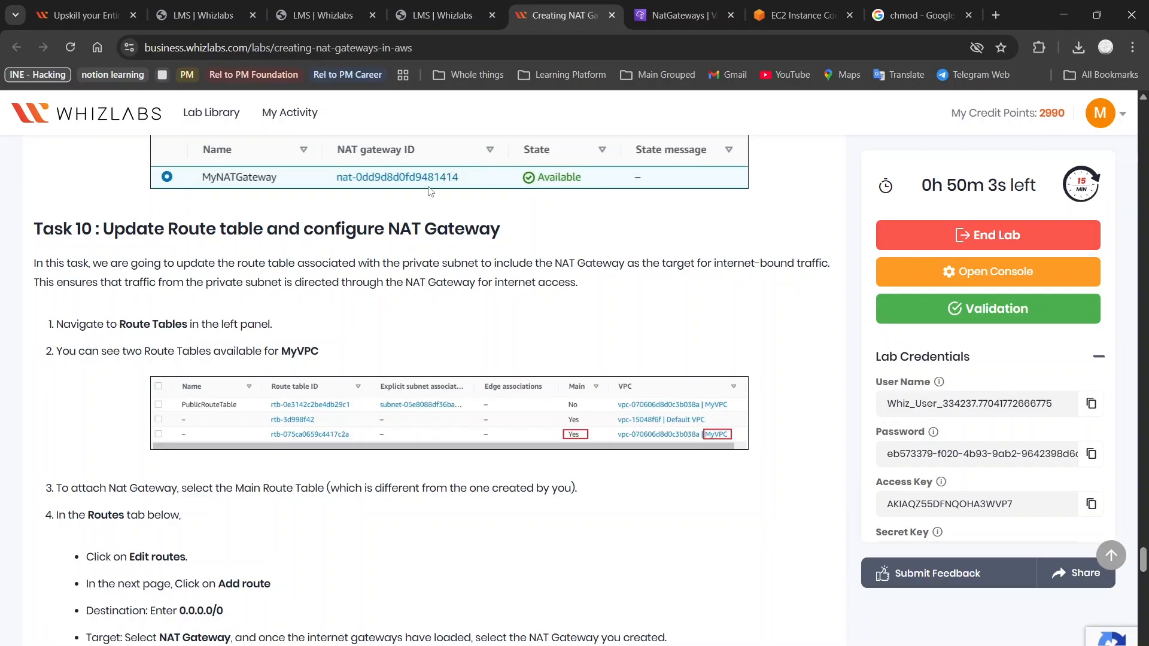
{"action": "left_click", "coordinate": [682, 15]}
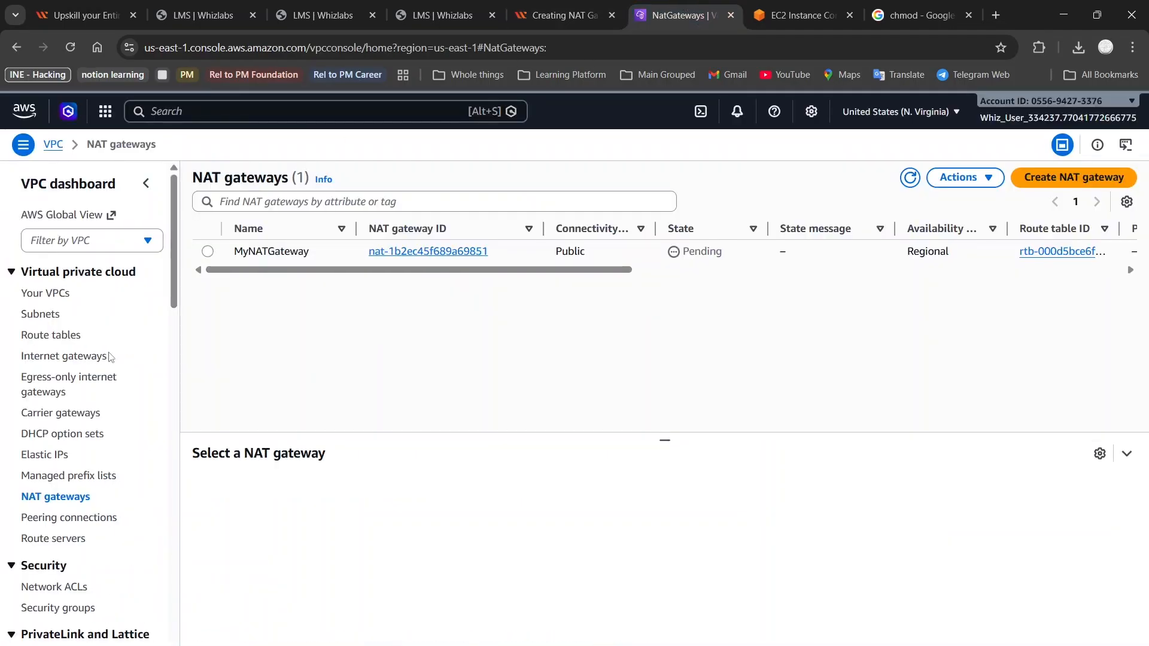
{"action": "left_click", "coordinate": [52, 335]}
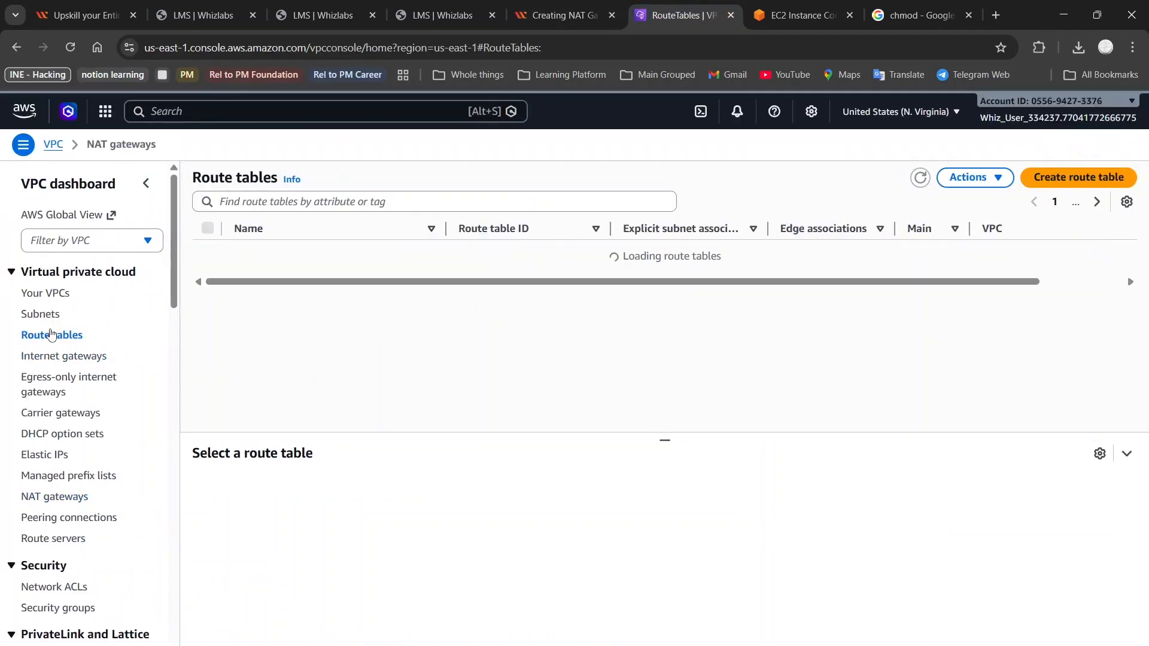
{"action": "left_click", "coordinate": [541, 11]}
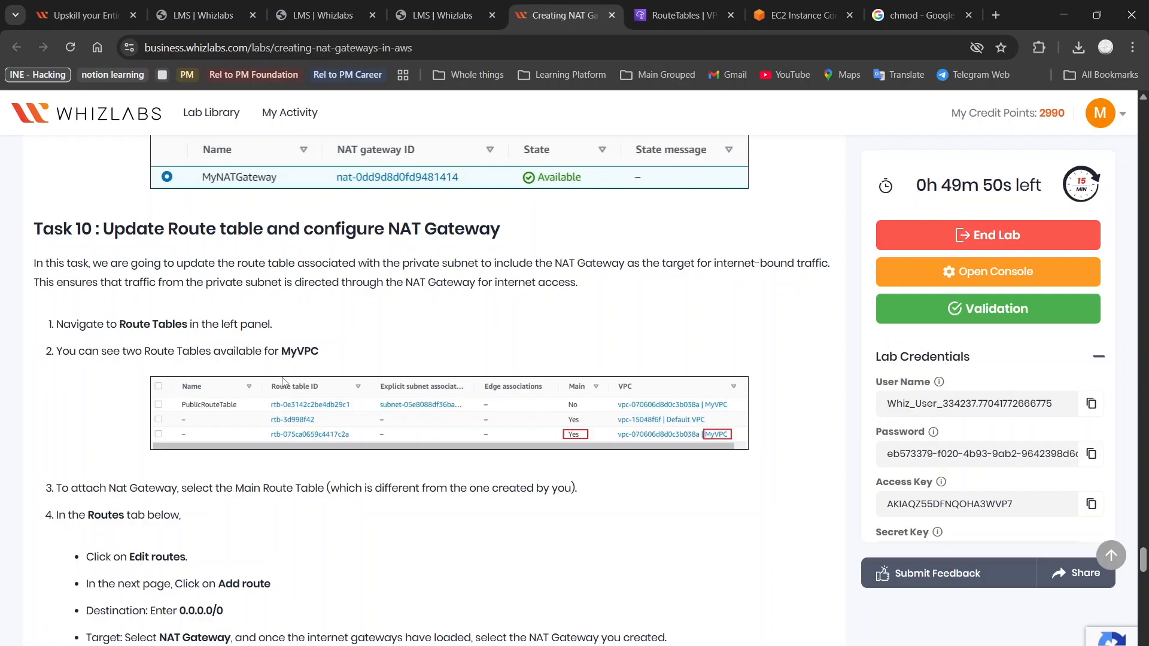
{"action": "left_click", "coordinate": [679, 17]}
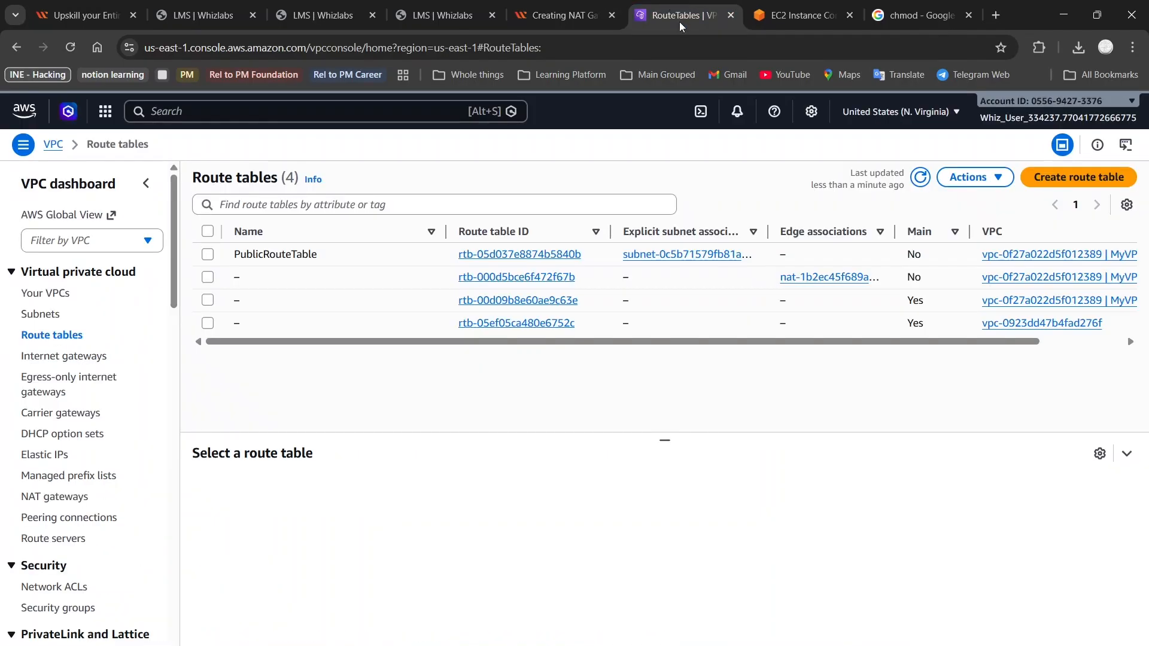
{"action": "scroll", "coordinate": [884, 313], "scroll_direction": "right", "scroll_amount": 2}
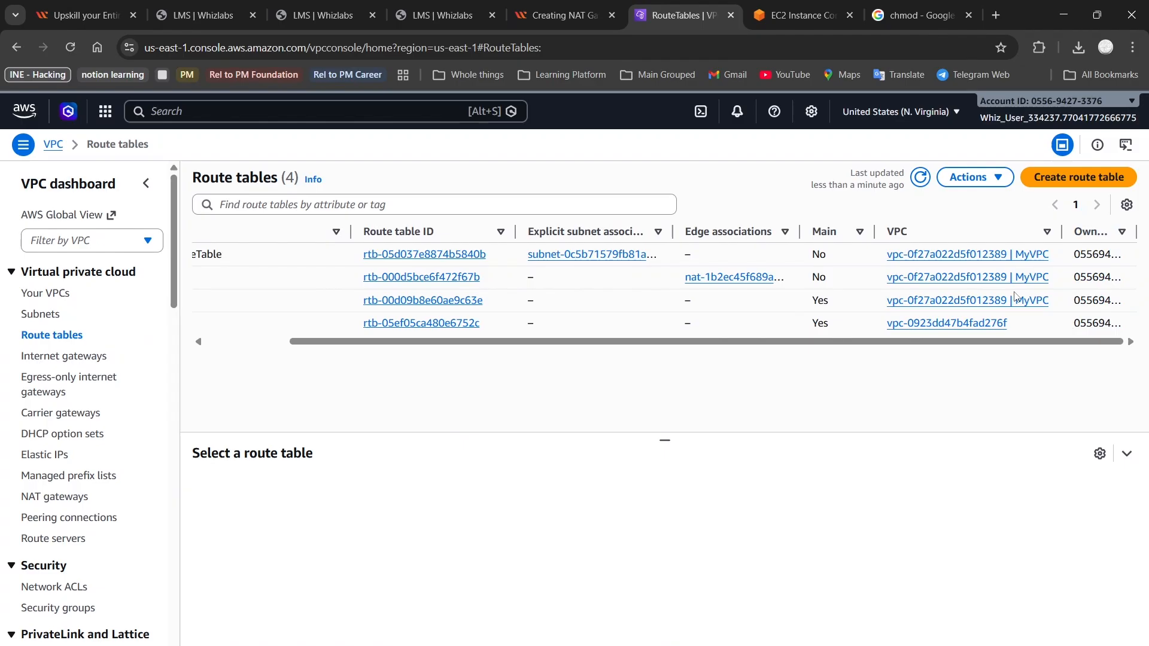
Inspect the route tables, internet gateways and NAT gateway state, and read Task 10's instructions
{"action": "double_click", "coordinate": [818, 278]}
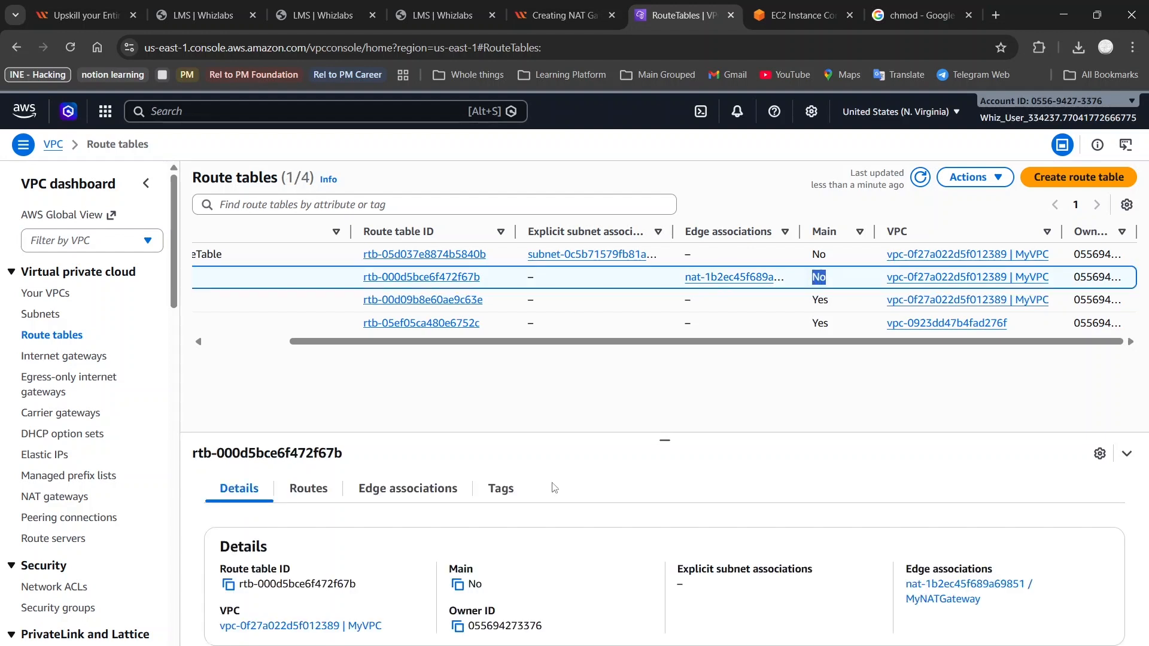
{"action": "left_click", "coordinate": [44, 358]}
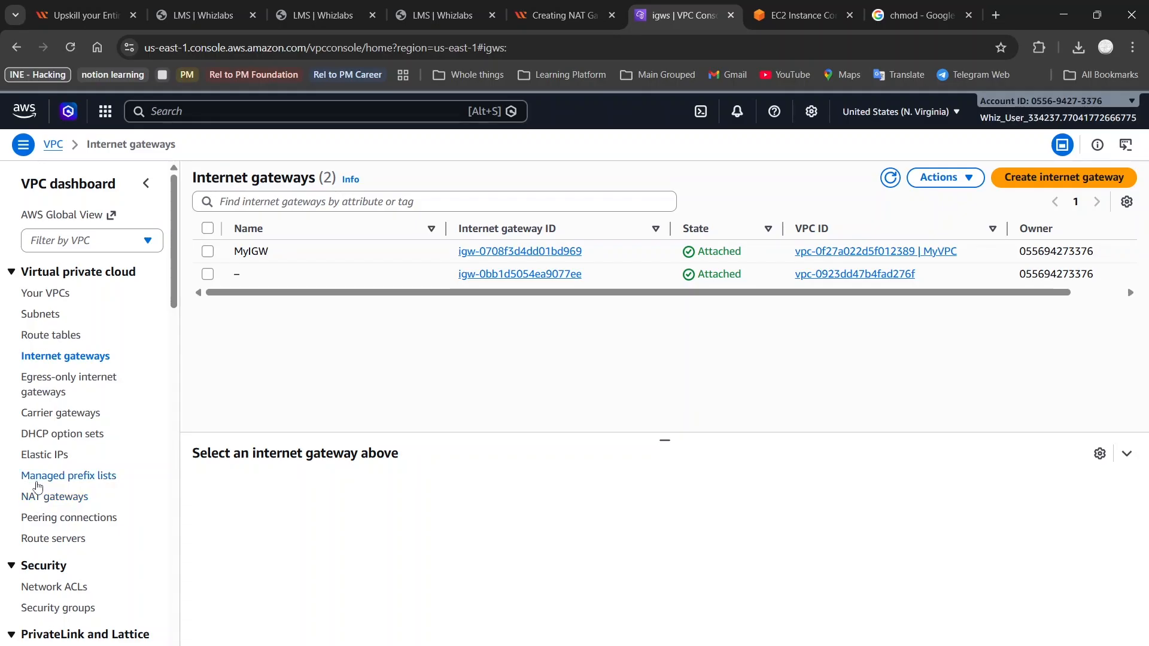
{"action": "left_click", "coordinate": [54, 497]}
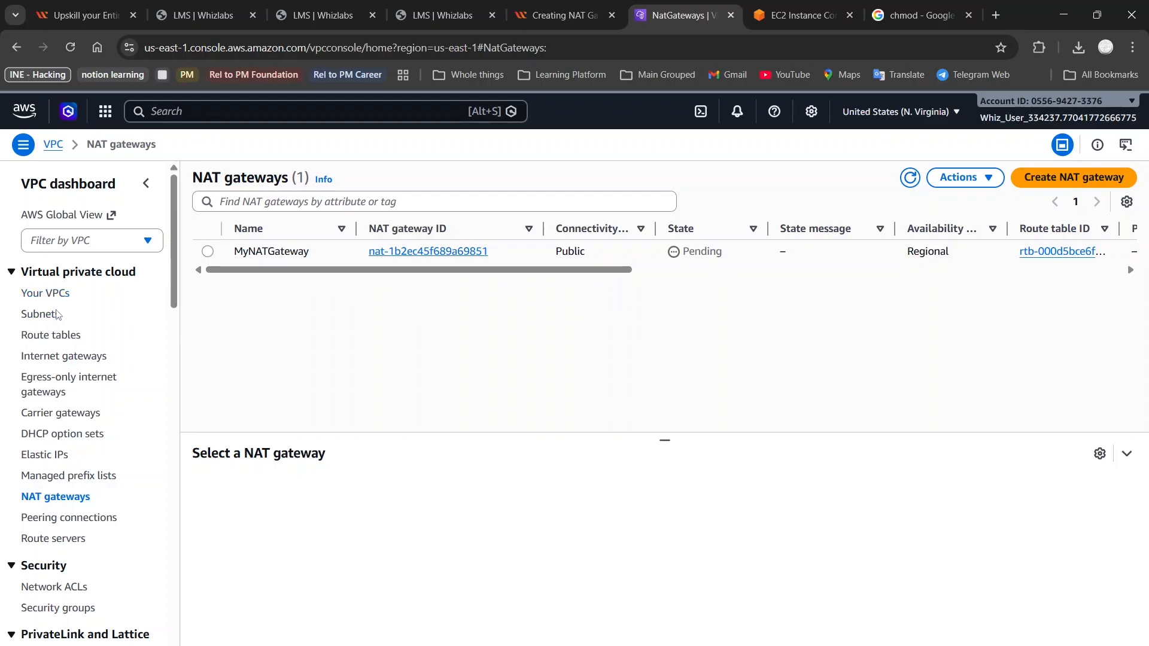
{"action": "left_click", "coordinate": [54, 335]}
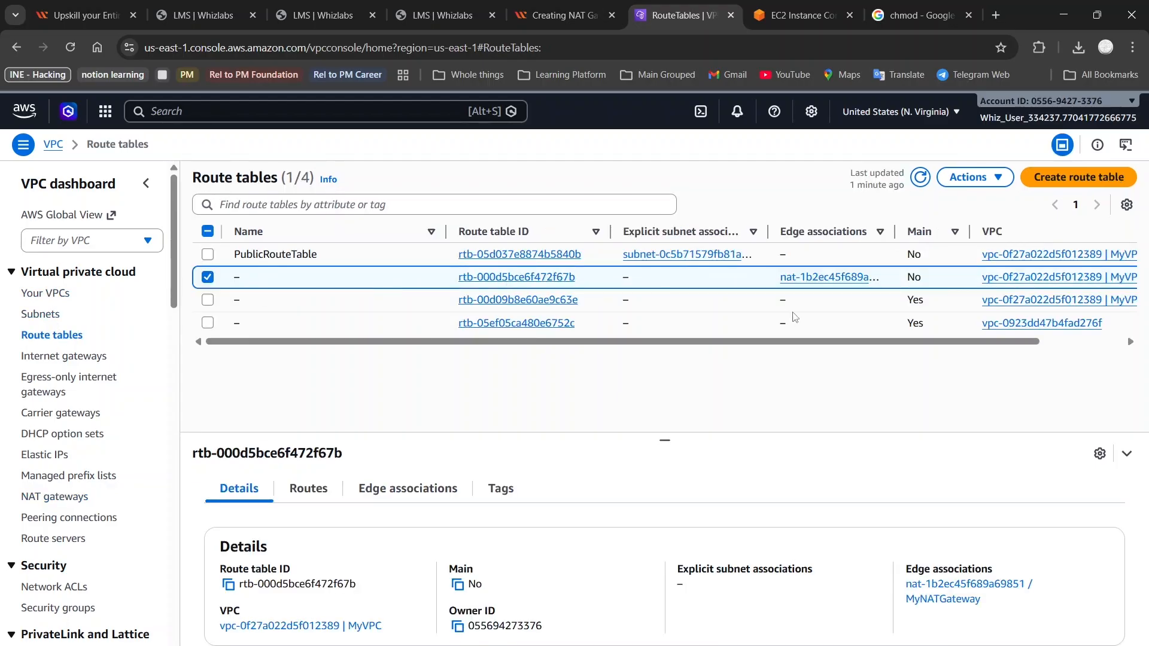
{"action": "left_click", "coordinate": [538, 15]}
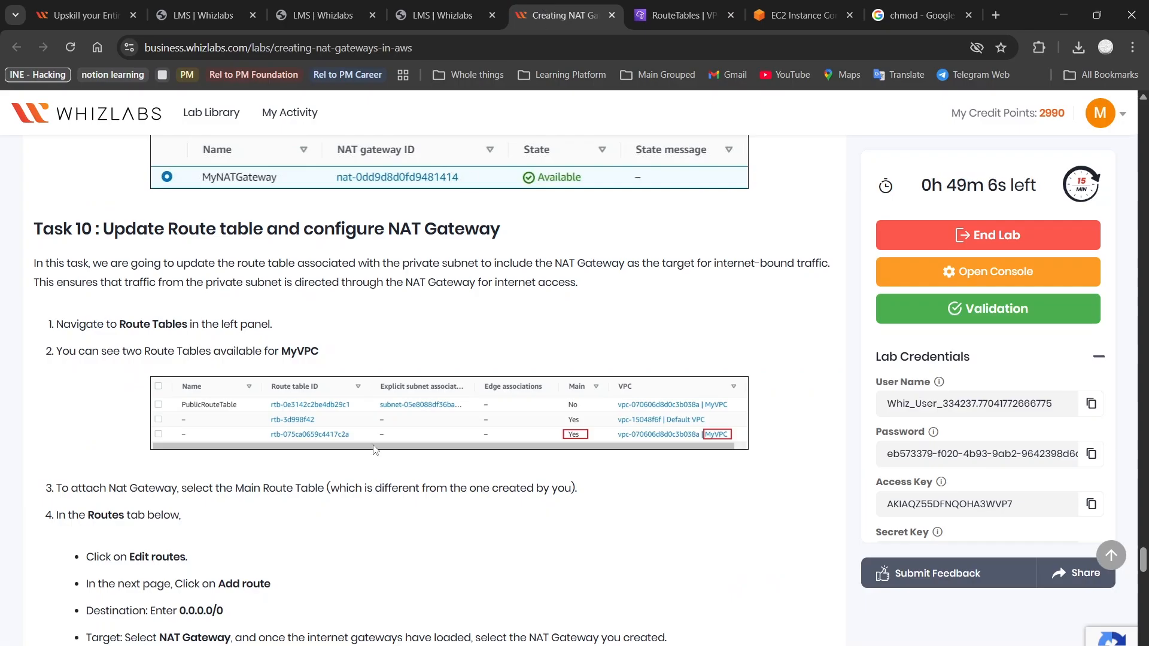
{"action": "scroll", "coordinate": [373, 448], "scroll_direction": "down", "scroll_amount": 3}
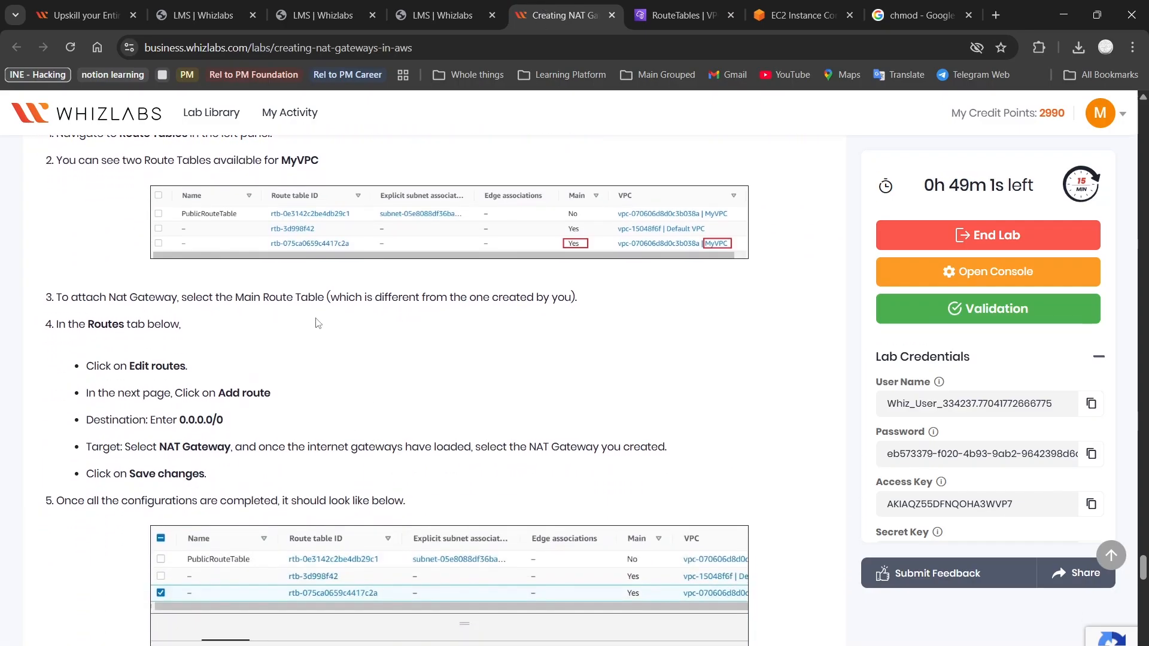
{"action": "scroll", "coordinate": [443, 329], "scroll_direction": "down", "scroll_amount": 1}
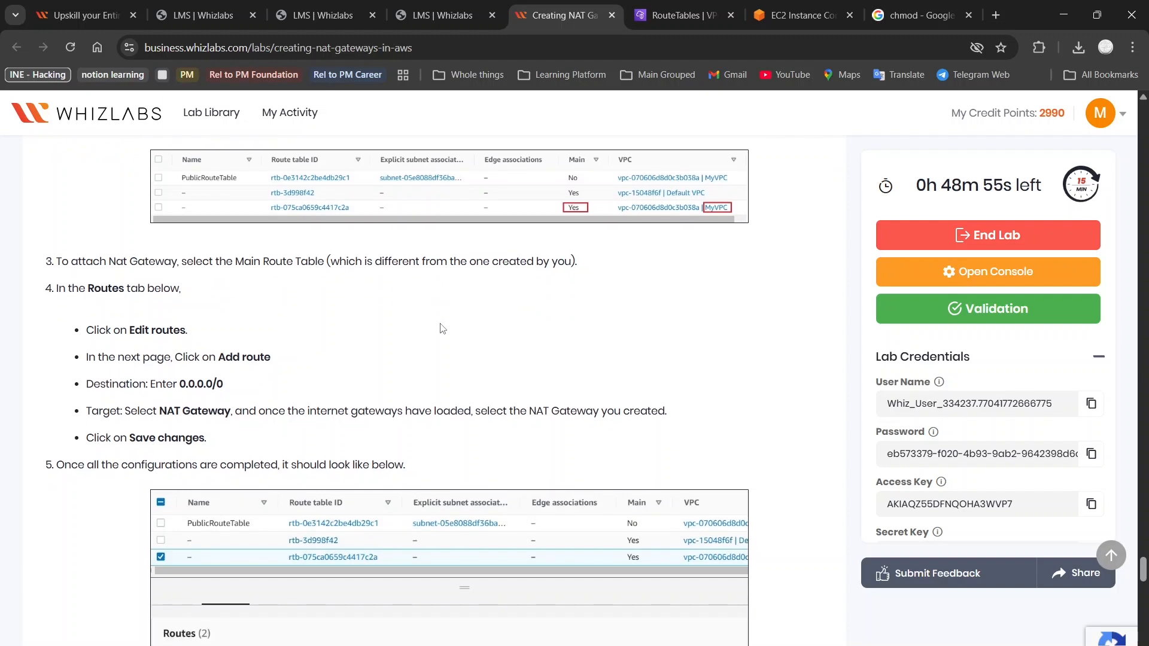
{"action": "scroll", "coordinate": [443, 328], "scroll_direction": "up", "scroll_amount": 6}
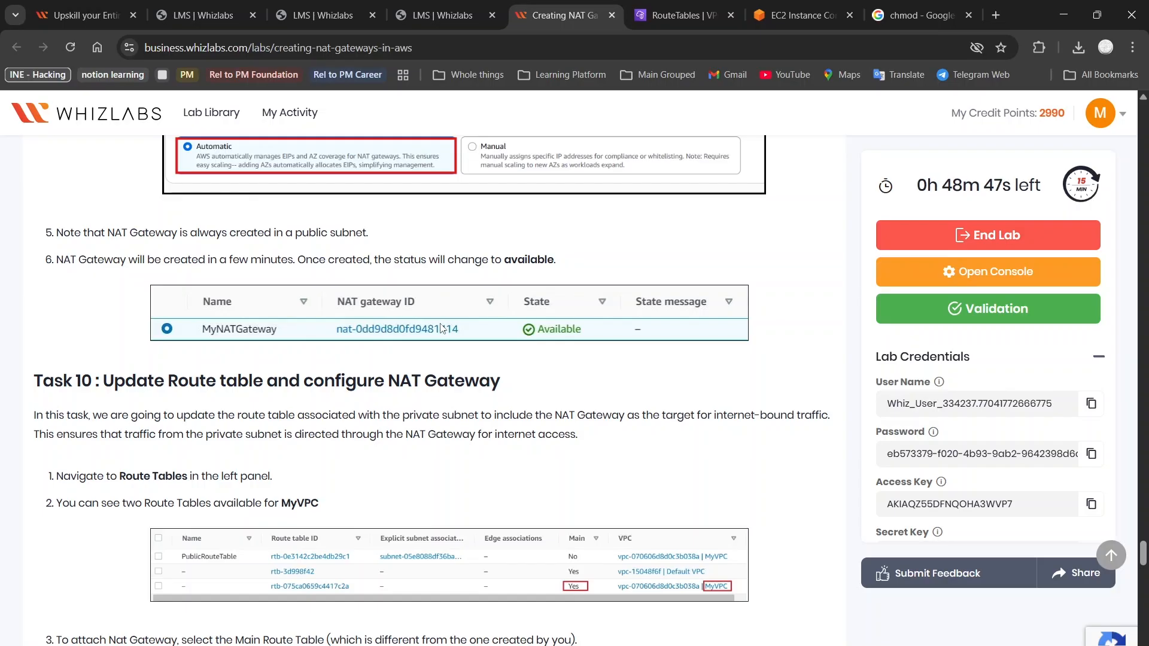
{"action": "left_click", "coordinate": [688, 15]}
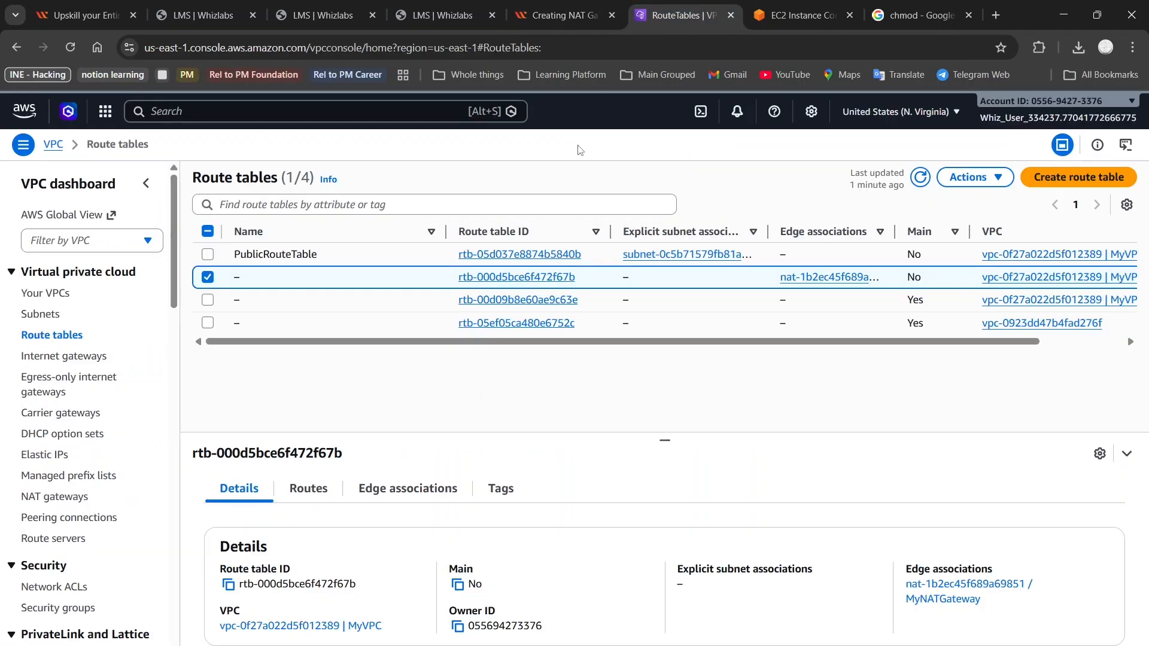
Confirm MyNATGateway is Available and select only MyVPC's main route table rtb-00d09b8e60ae9c63e
{"action": "left_click", "coordinate": [49, 498]}
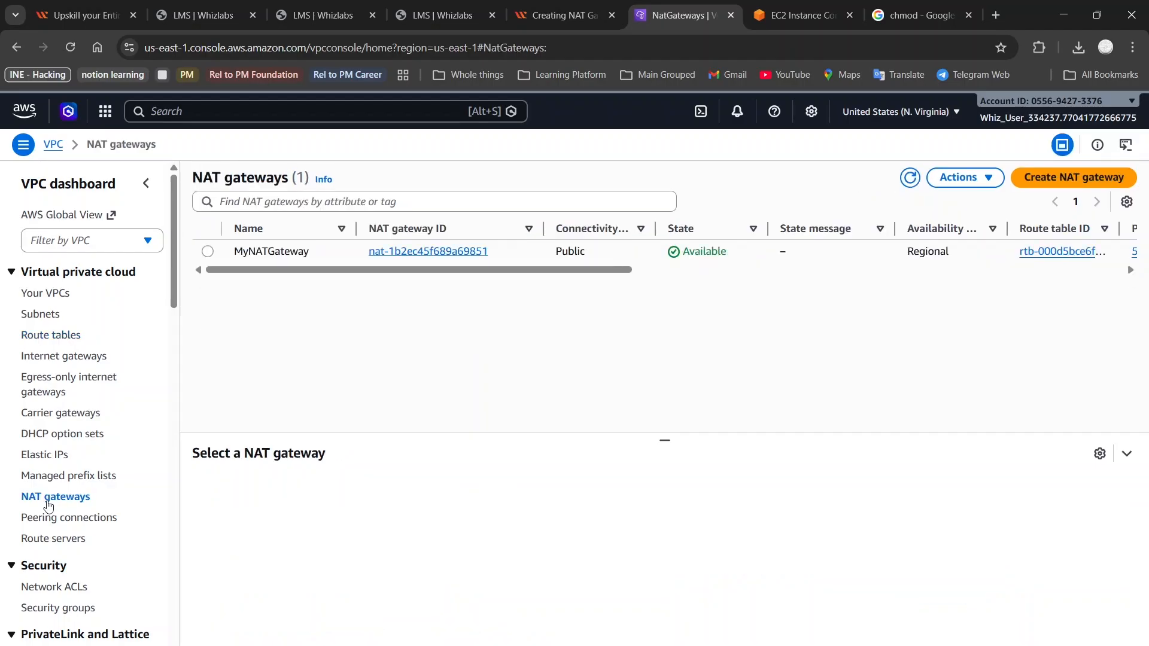
{"action": "left_click", "coordinate": [44, 336]}
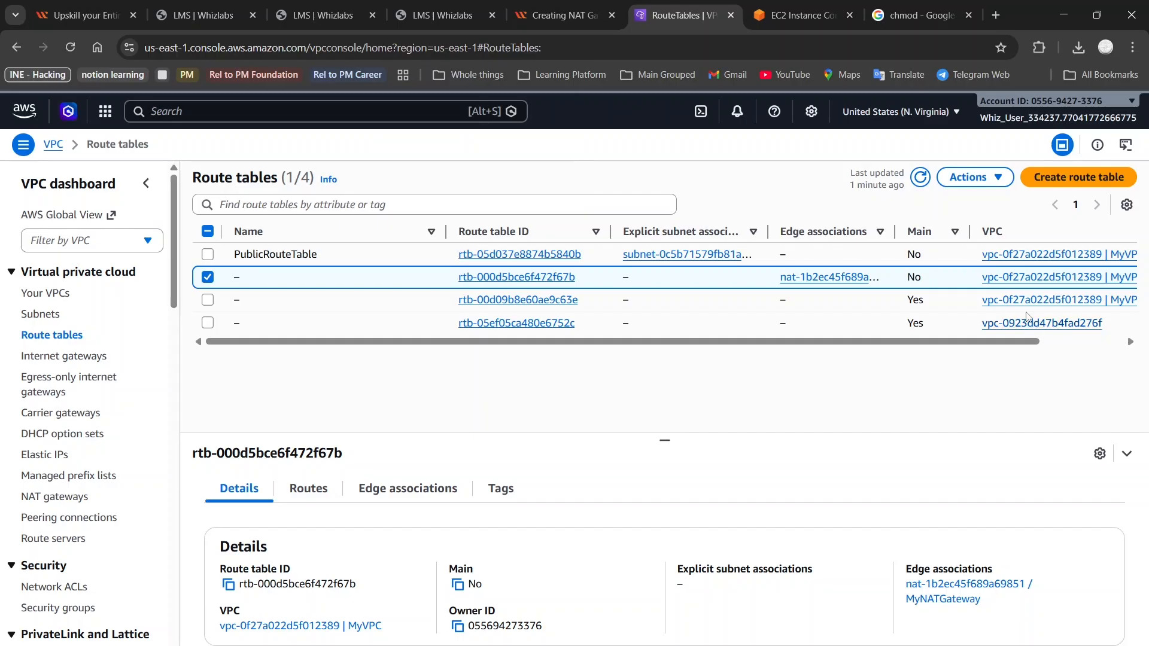
{"action": "scroll", "coordinate": [1027, 317], "scroll_direction": "right", "scroll_amount": 3}
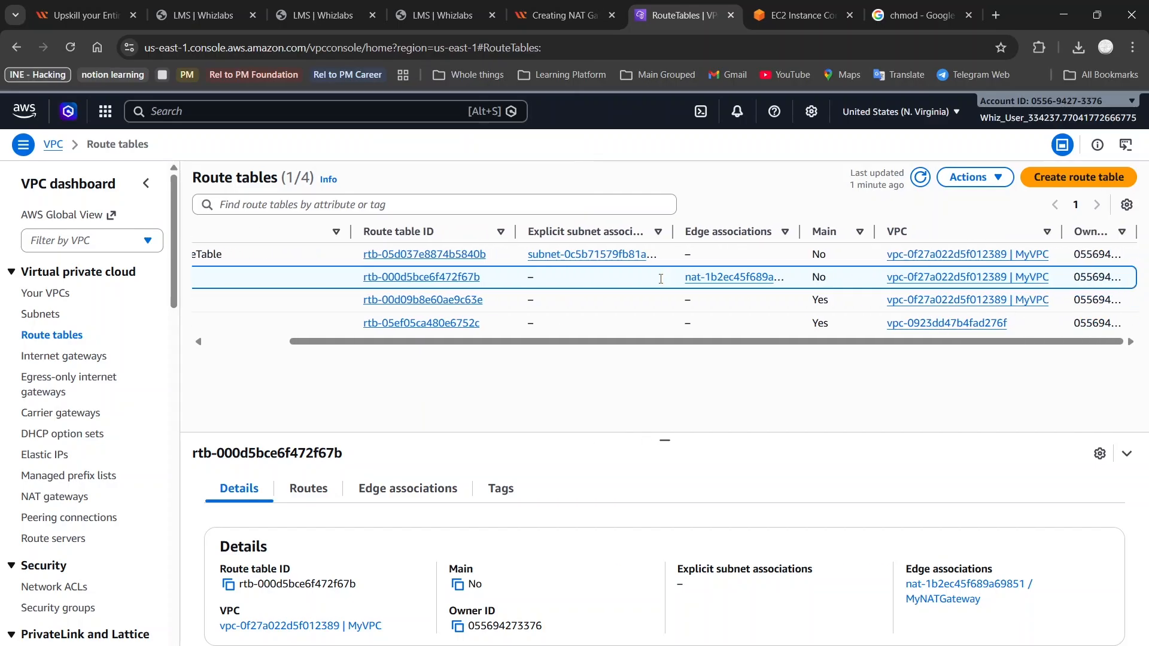
{"action": "scroll", "coordinate": [286, 329], "scroll_direction": "left", "scroll_amount": 3}
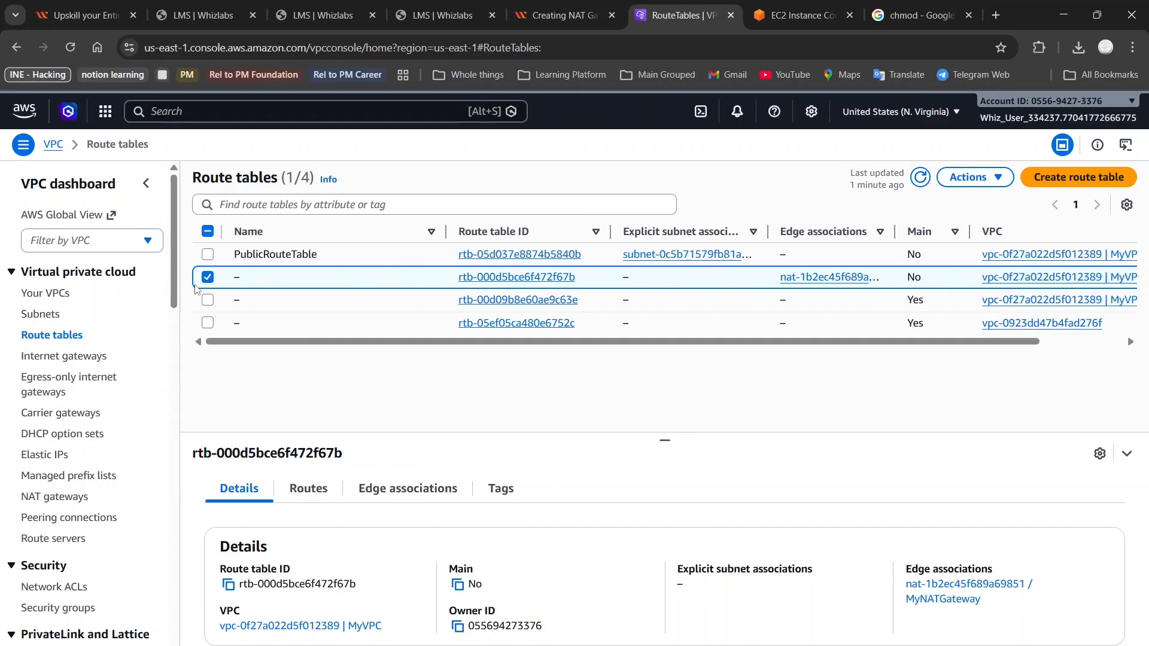
{"action": "left_click", "coordinate": [207, 300]}
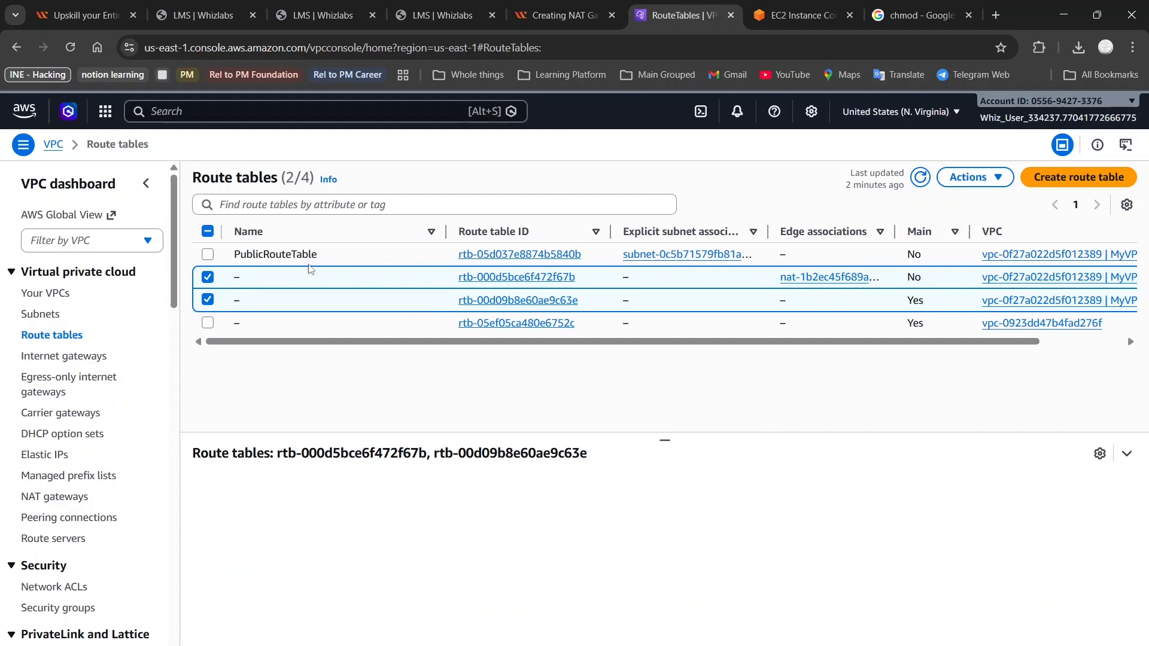
{"action": "left_click", "coordinate": [208, 277]}
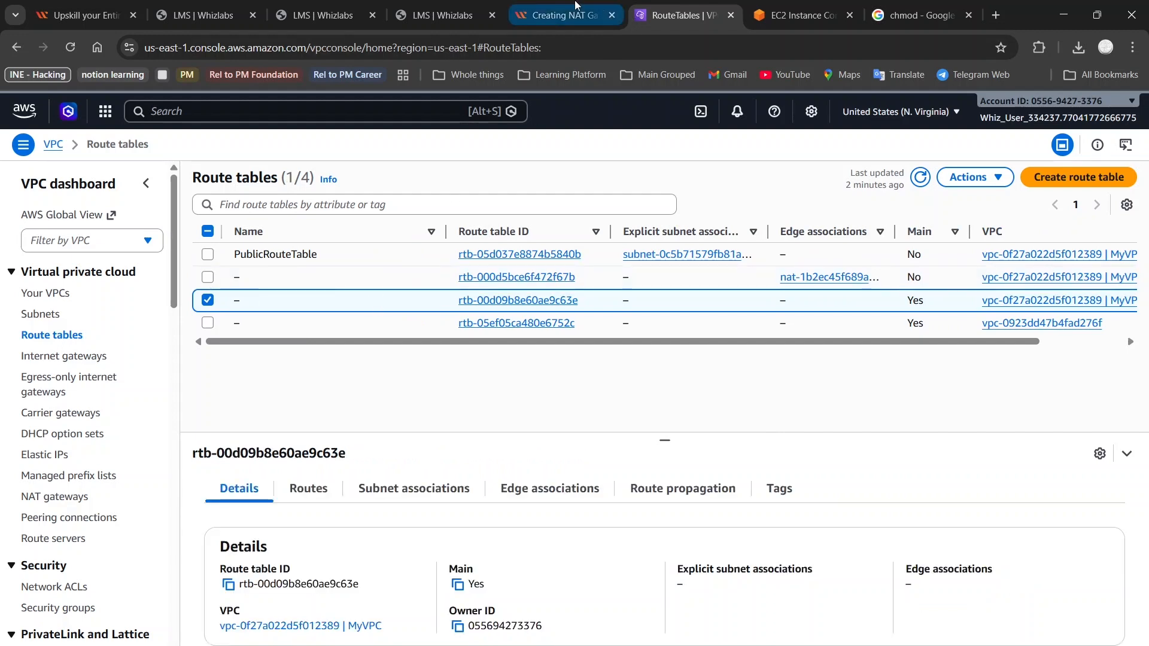
{"action": "left_click", "coordinate": [553, 7]}
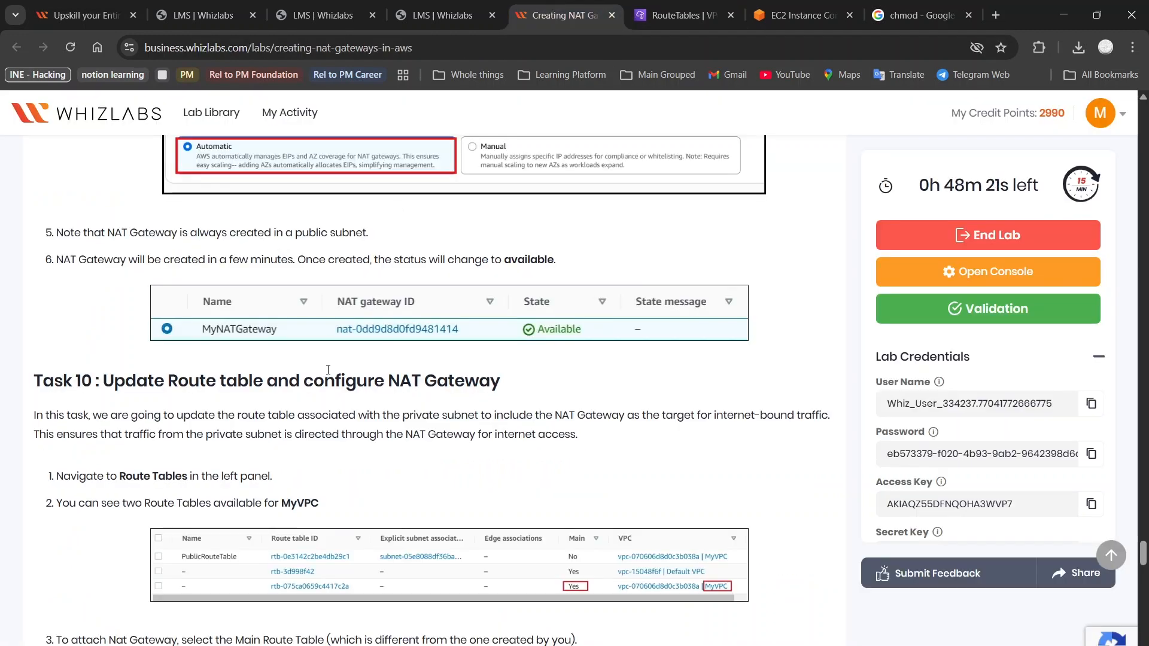
{"action": "scroll", "coordinate": [328, 370], "scroll_direction": "down", "scroll_amount": 5}
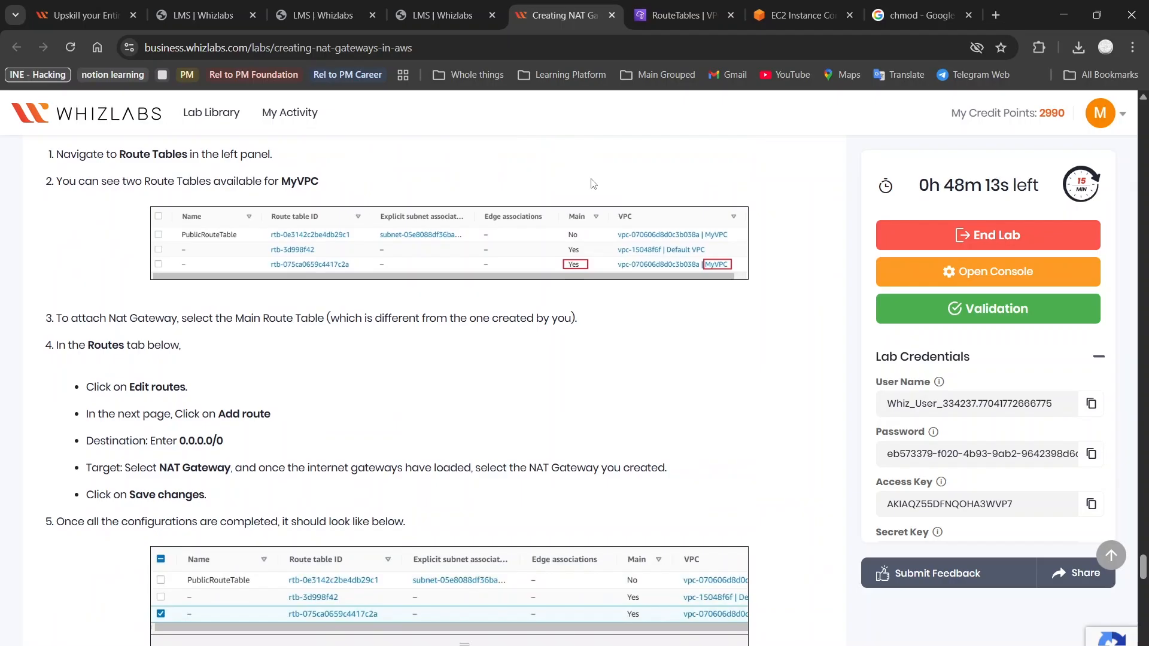
{"action": "key", "text": "ctrl+Tab"}
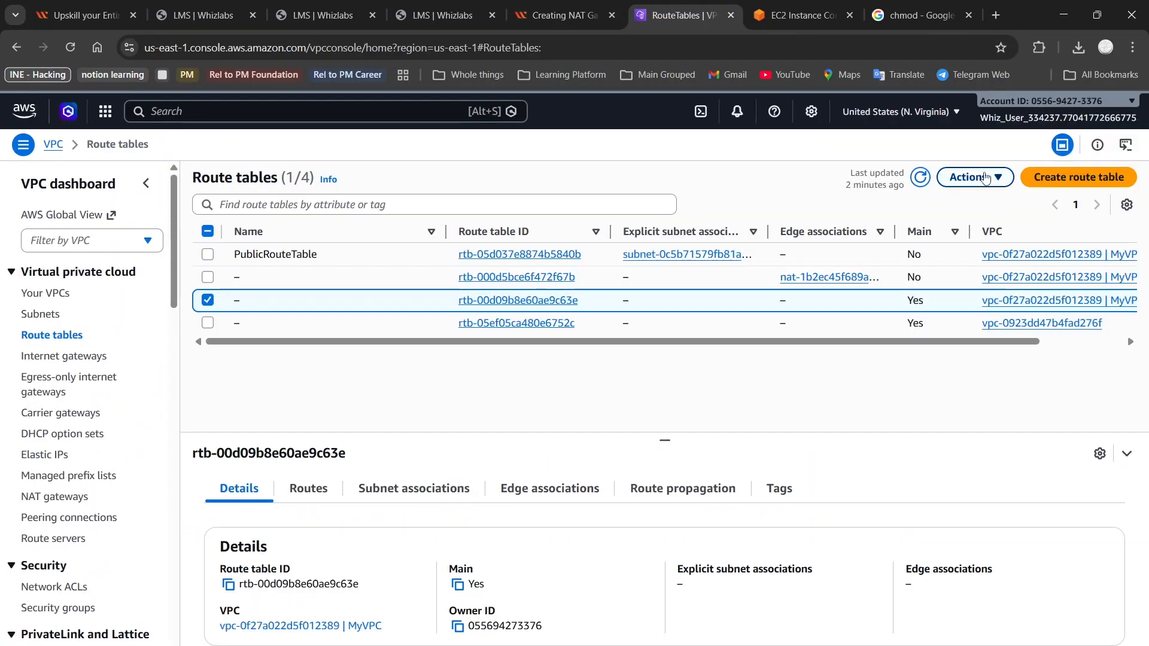
Open Edit routes for the main route table and locate the 0.0.0.0/0 destination in the guide
{"action": "left_click", "coordinate": [986, 178]}
{"action": "left_click", "coordinate": [985, 177]}
{"action": "left_click", "coordinate": [967, 178]}
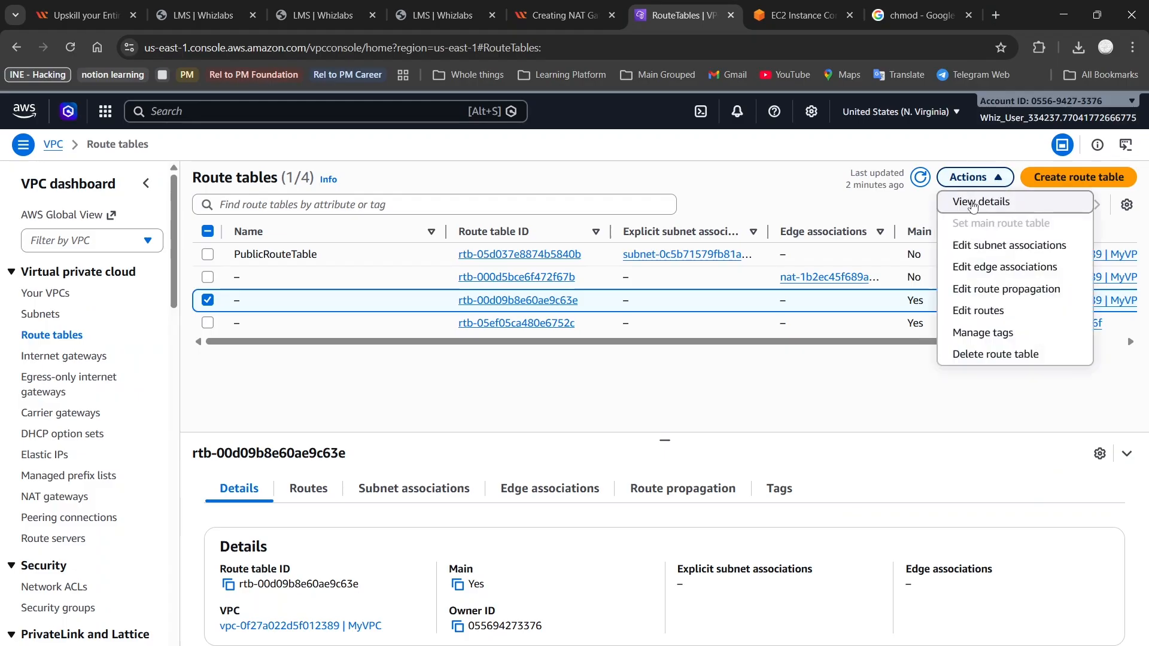
{"action": "left_click", "coordinate": [988, 310]}
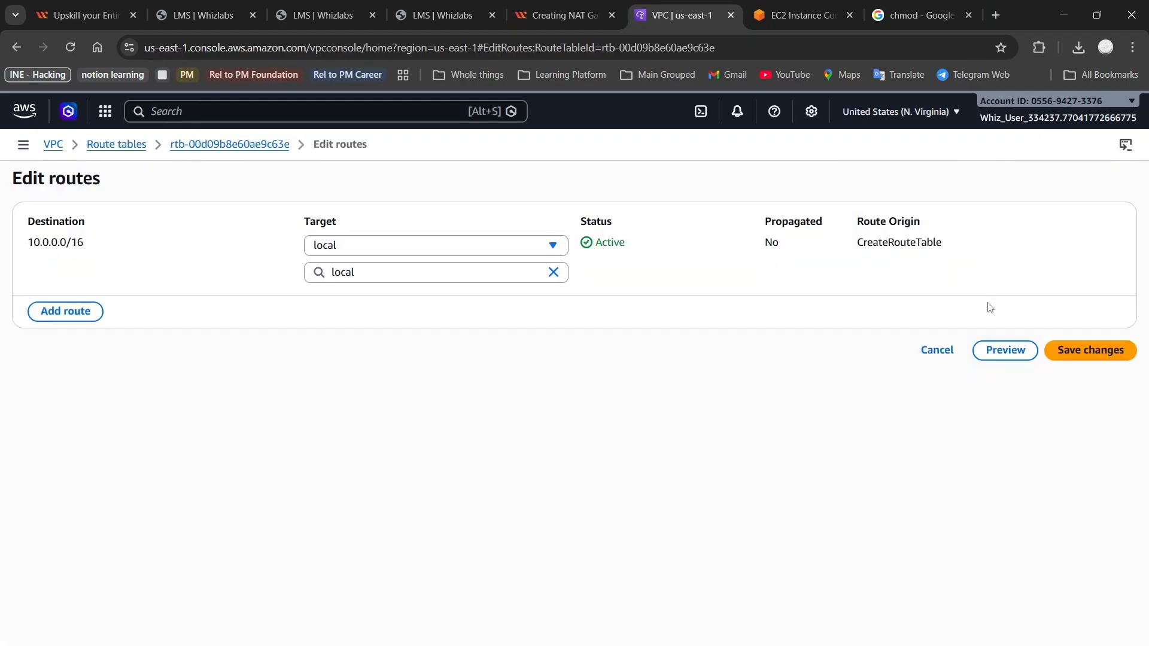
{"action": "left_click", "coordinate": [565, 13]}
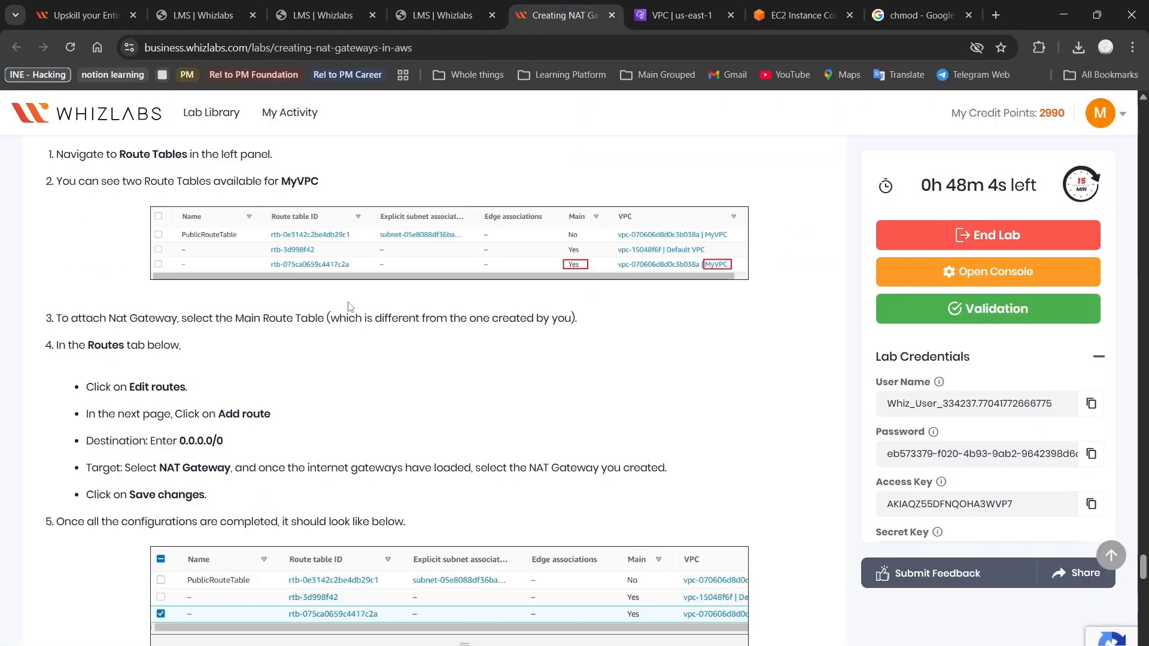
{"action": "double_click", "coordinate": [184, 439]}
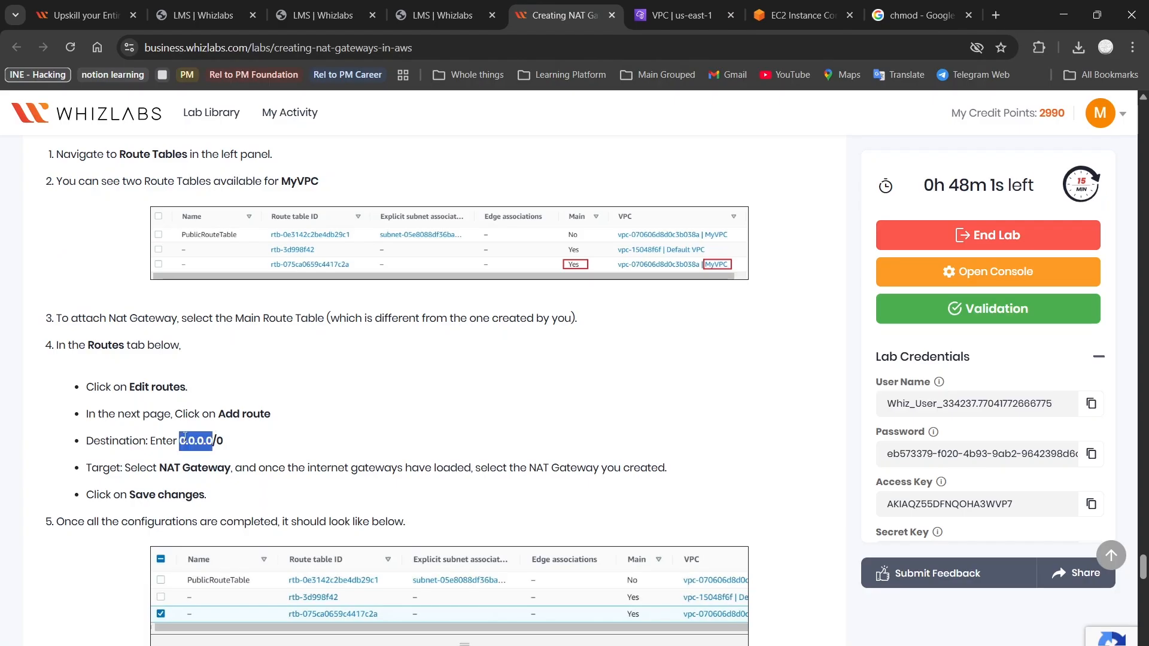
{"action": "left_click", "coordinate": [230, 442]}
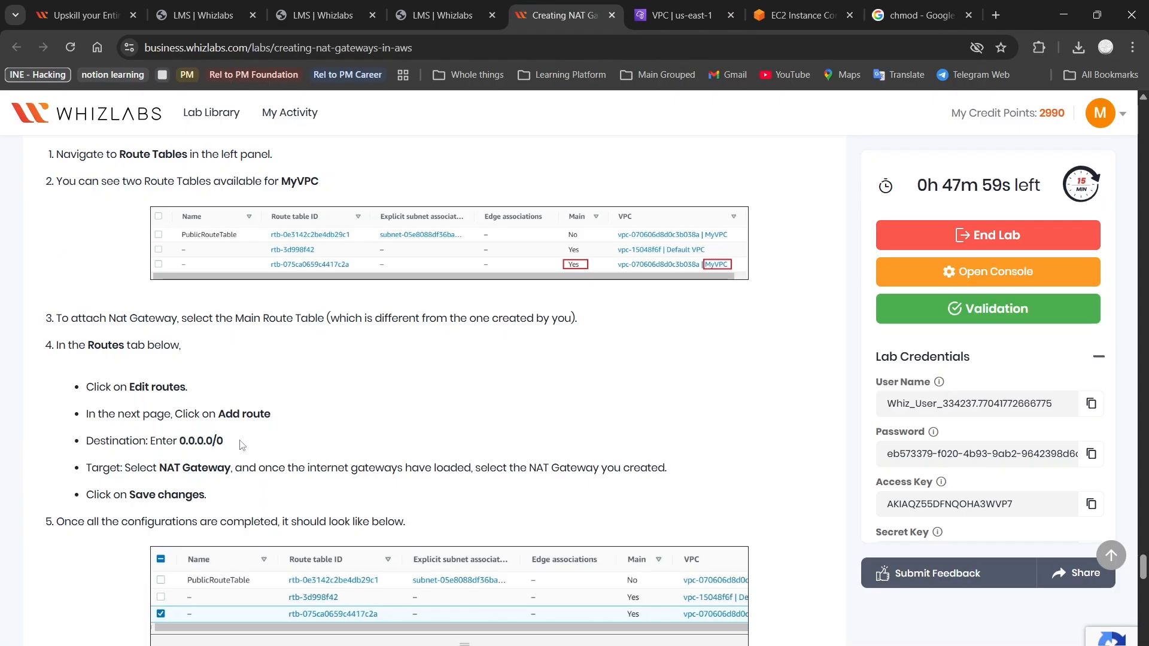
{"action": "left_click_drag", "start_coordinate": [242, 444], "coordinate": [196, 441]}
{"action": "left_click_drag", "start_coordinate": [172, 443], "coordinate": [181, 442]}
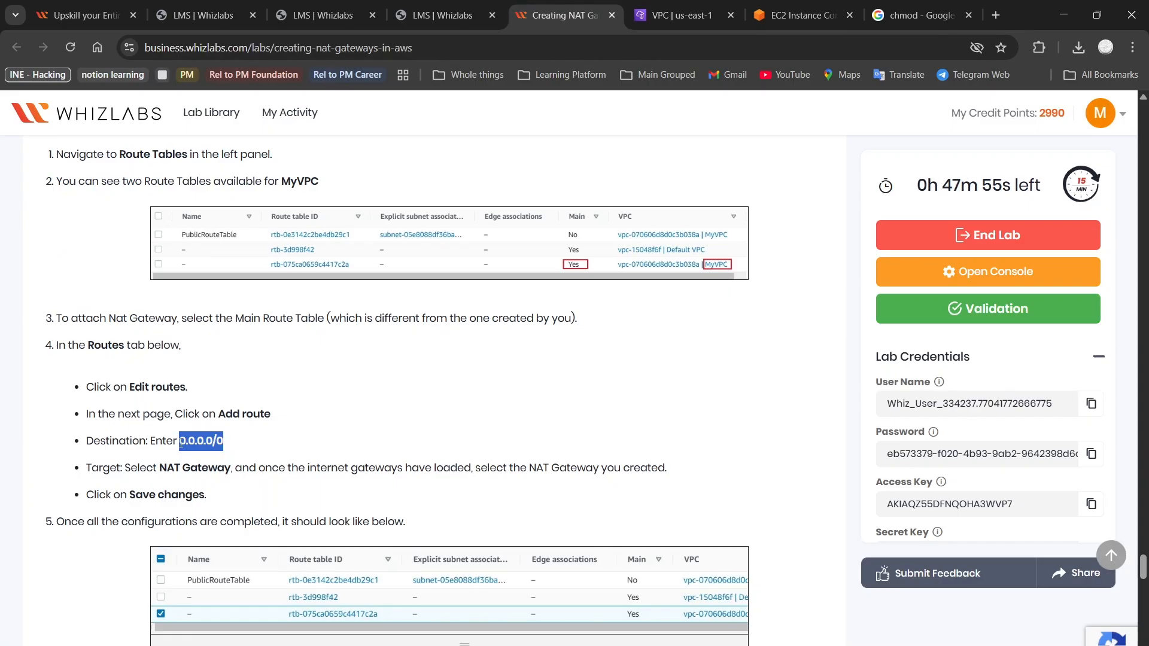
{"action": "left_click", "coordinate": [646, 6]}
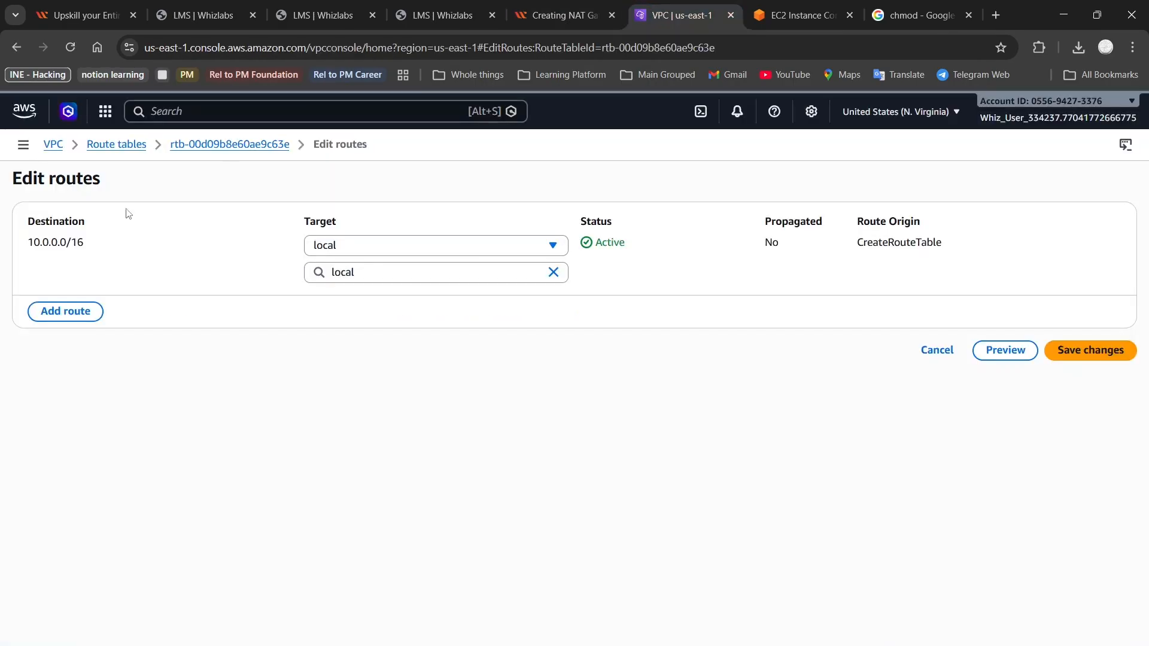
Add a 0.0.0.0/0 route, initially targeting the MyIGW internet gateway
{"action": "left_click", "coordinate": [65, 311]}
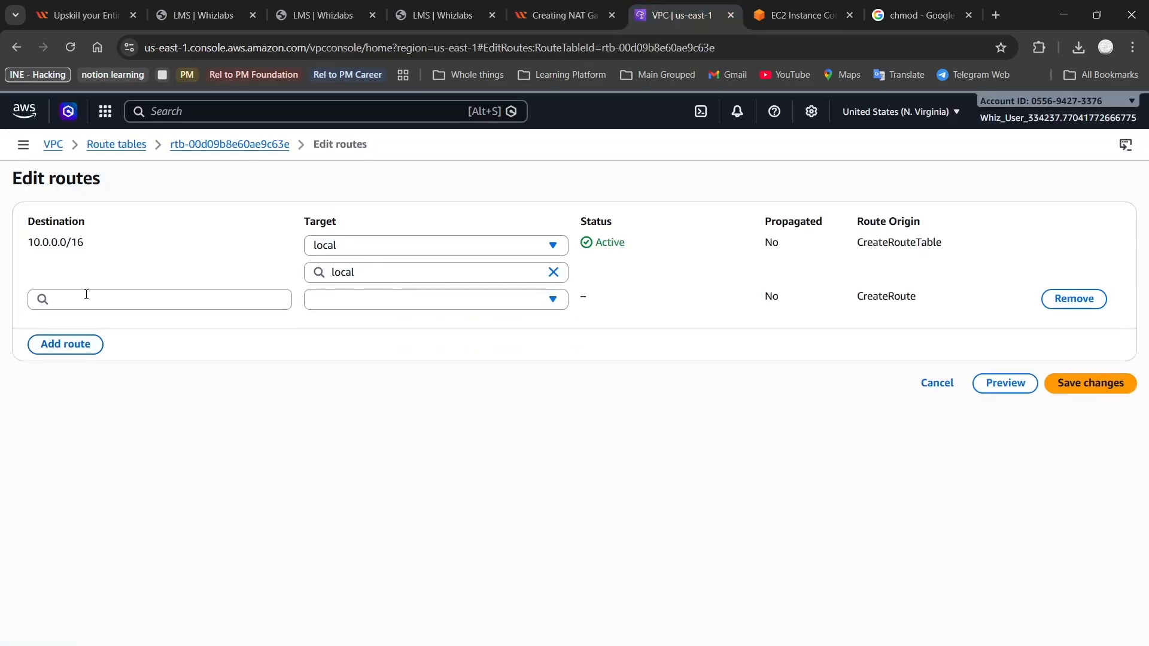
{"action": "left_click", "coordinate": [85, 297]}
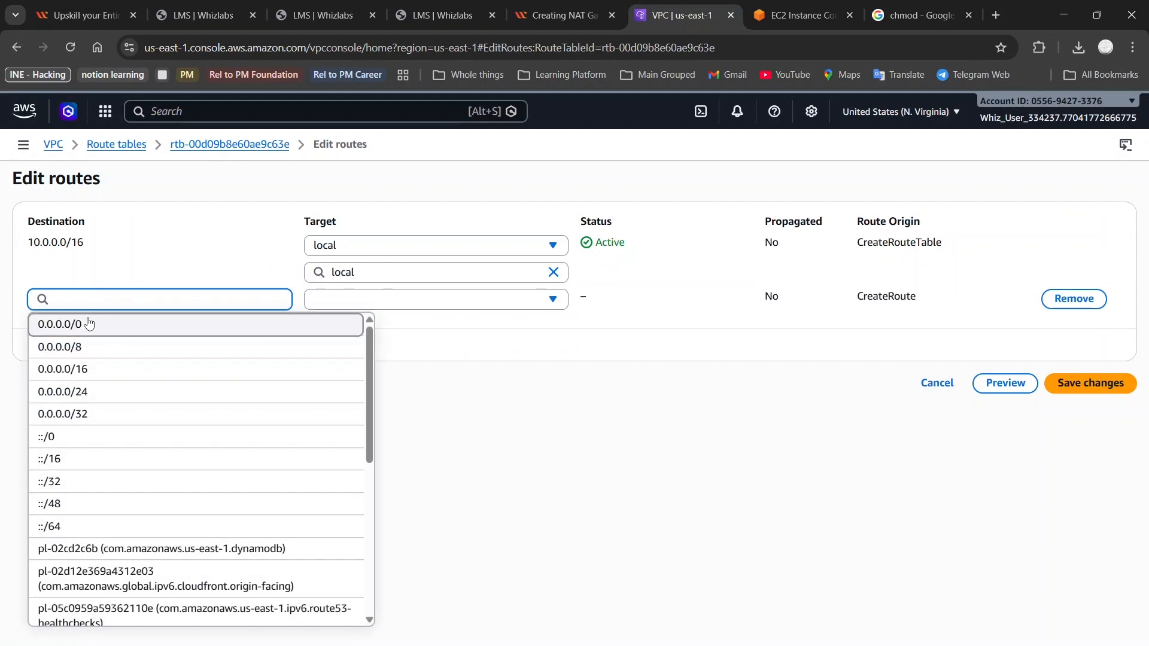
{"action": "left_click", "coordinate": [86, 324]}
{"action": "left_click", "coordinate": [392, 300]}
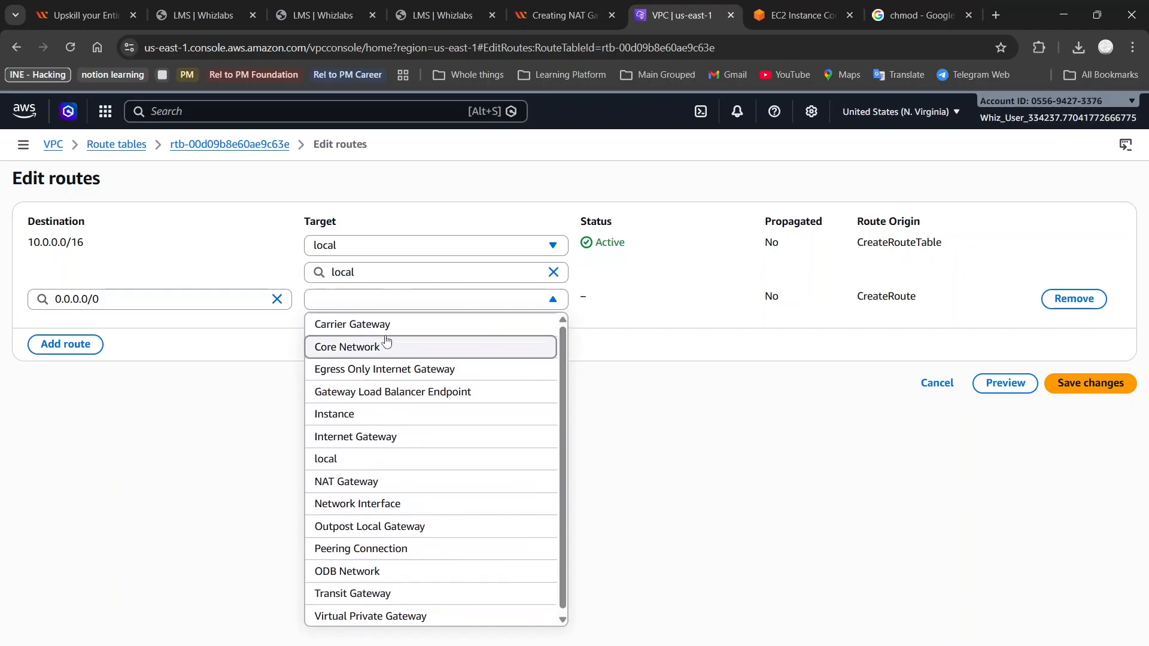
{"action": "left_click", "coordinate": [382, 443]}
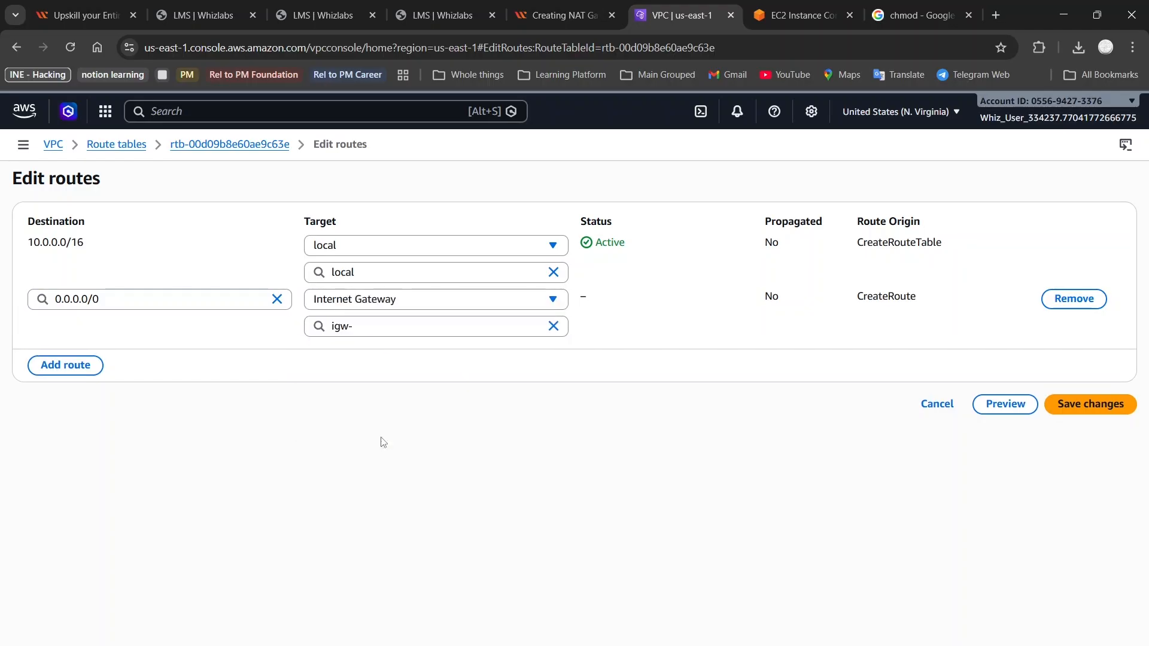
{"action": "left_click", "coordinate": [410, 333]}
{"action": "left_click", "coordinate": [383, 373]}
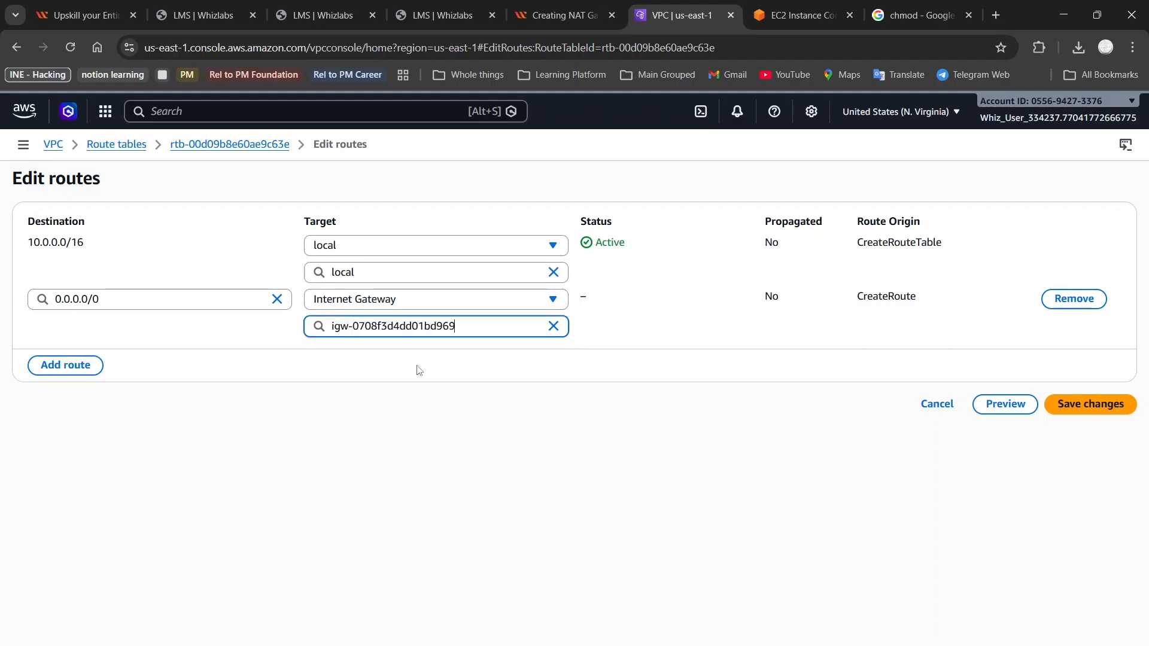
Change the route target to NAT Gateway nat-1b2ec45f689a69851 (MyNATGateway) and save
{"action": "left_click", "coordinate": [562, 15]}
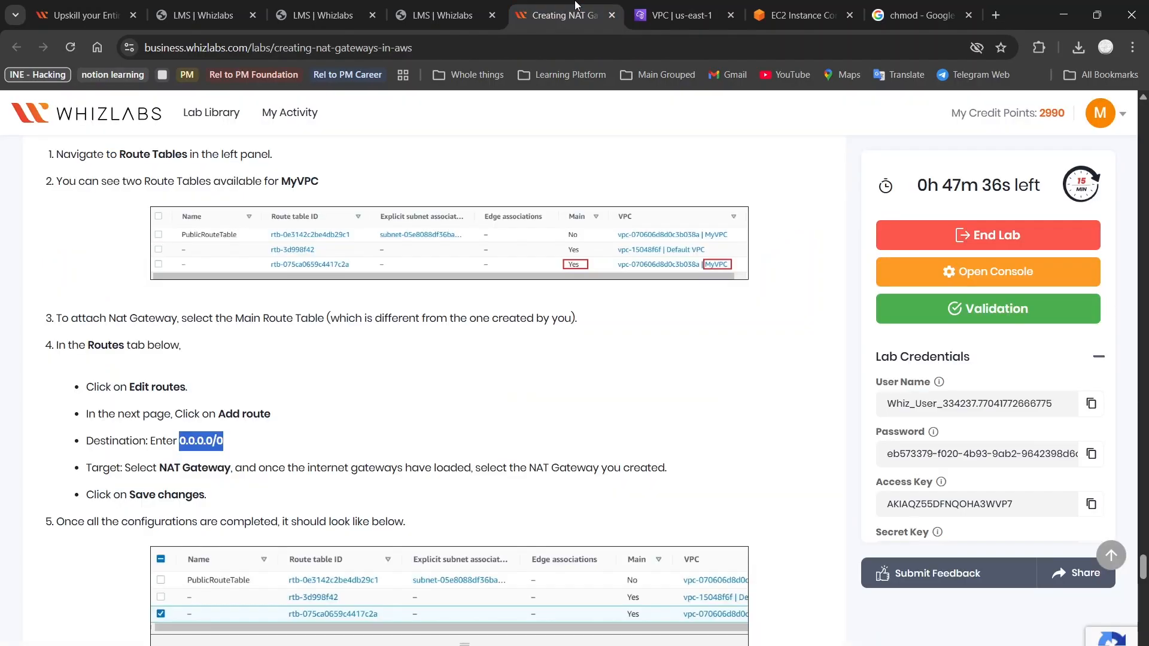
{"action": "left_click", "coordinate": [678, 14]}
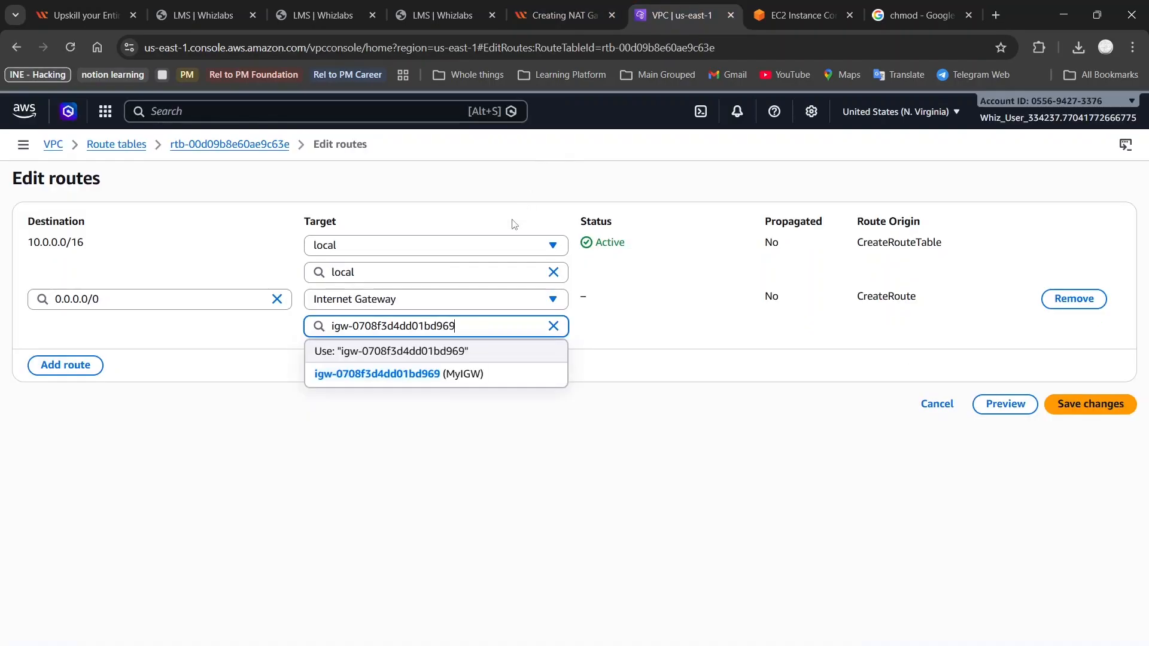
{"action": "left_click", "coordinate": [455, 297]}
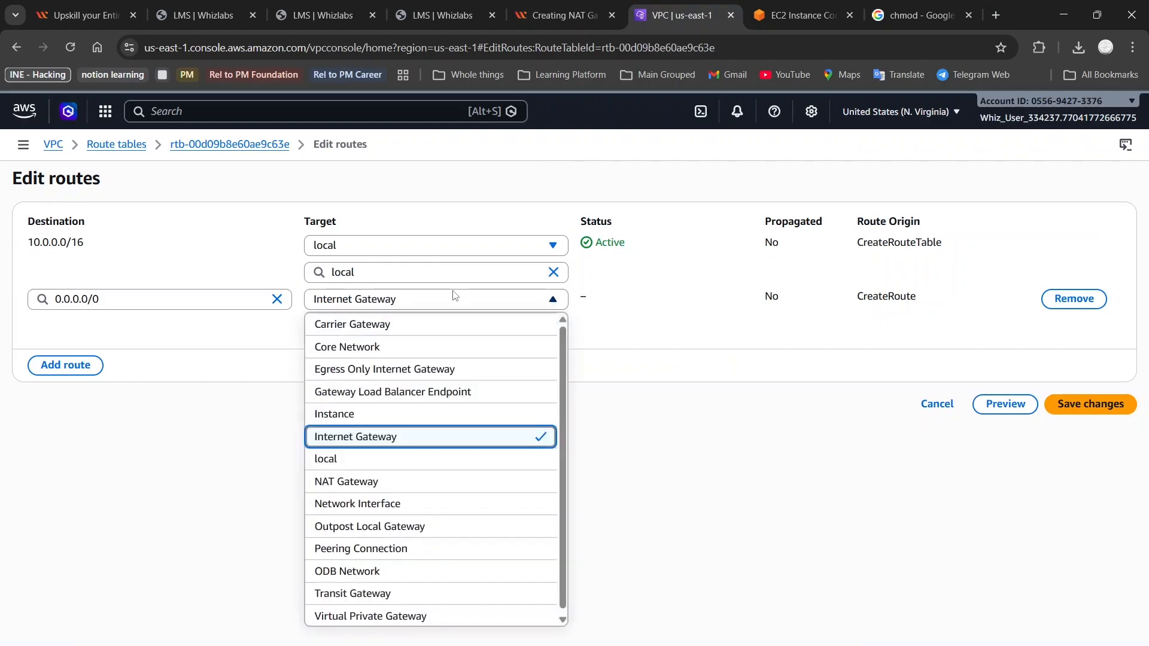
{"action": "left_click", "coordinate": [384, 491]}
{"action": "left_click", "coordinate": [426, 330]}
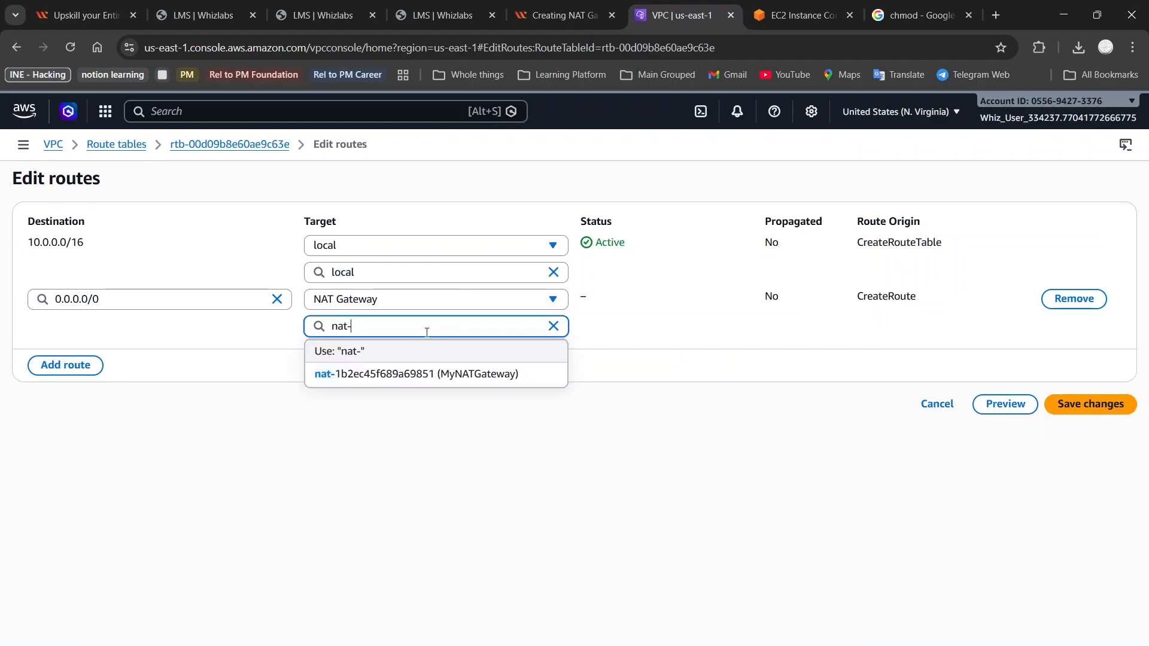
{"action": "left_click", "coordinate": [423, 374]}
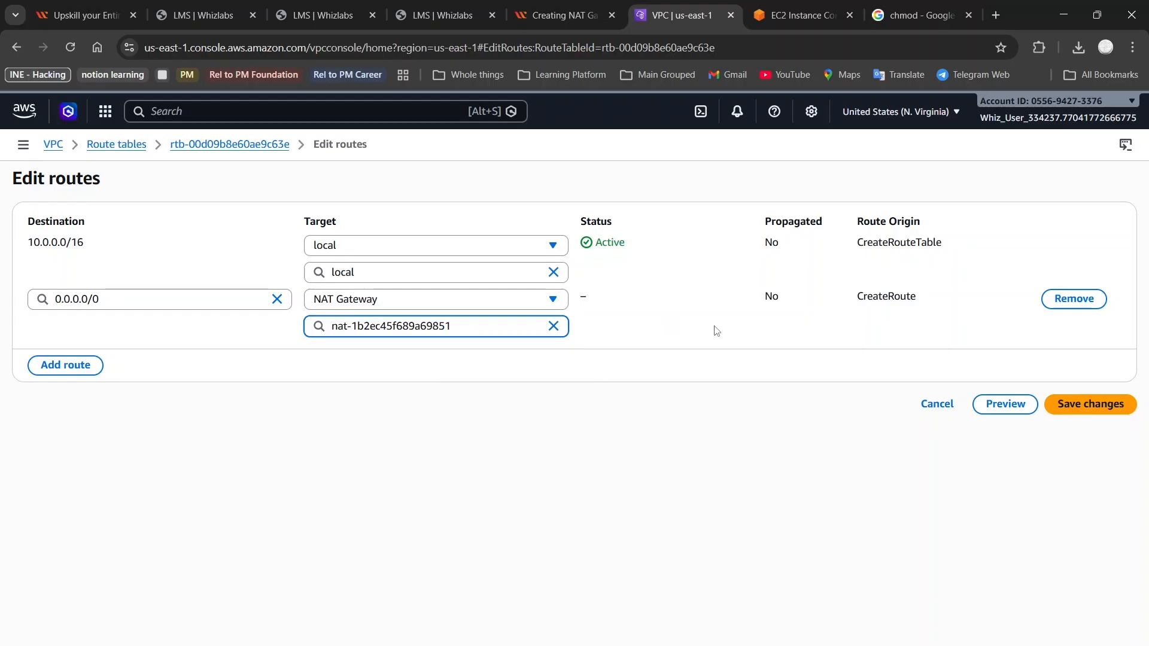
{"action": "left_click", "coordinate": [1102, 412]}
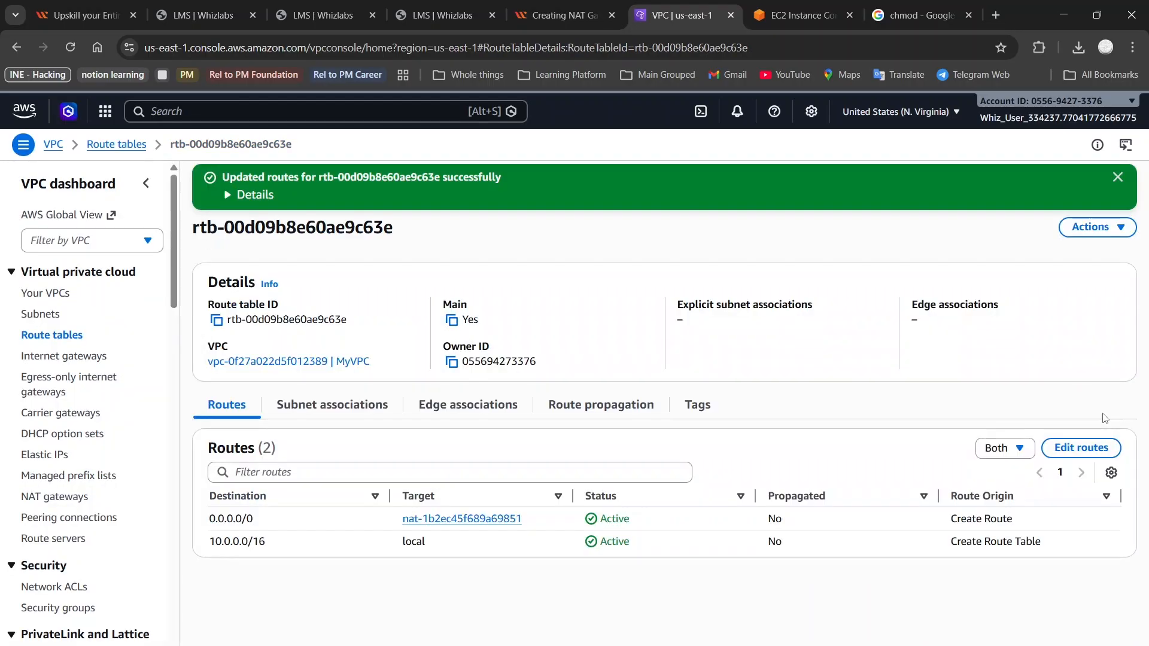
Check the saved routes against the guide and scroll to Task 11's sudo su, ssh and yum -y update steps
{"action": "left_click", "coordinate": [573, 6]}
{"action": "scroll", "coordinate": [347, 383], "scroll_direction": "down", "scroll_amount": 6}
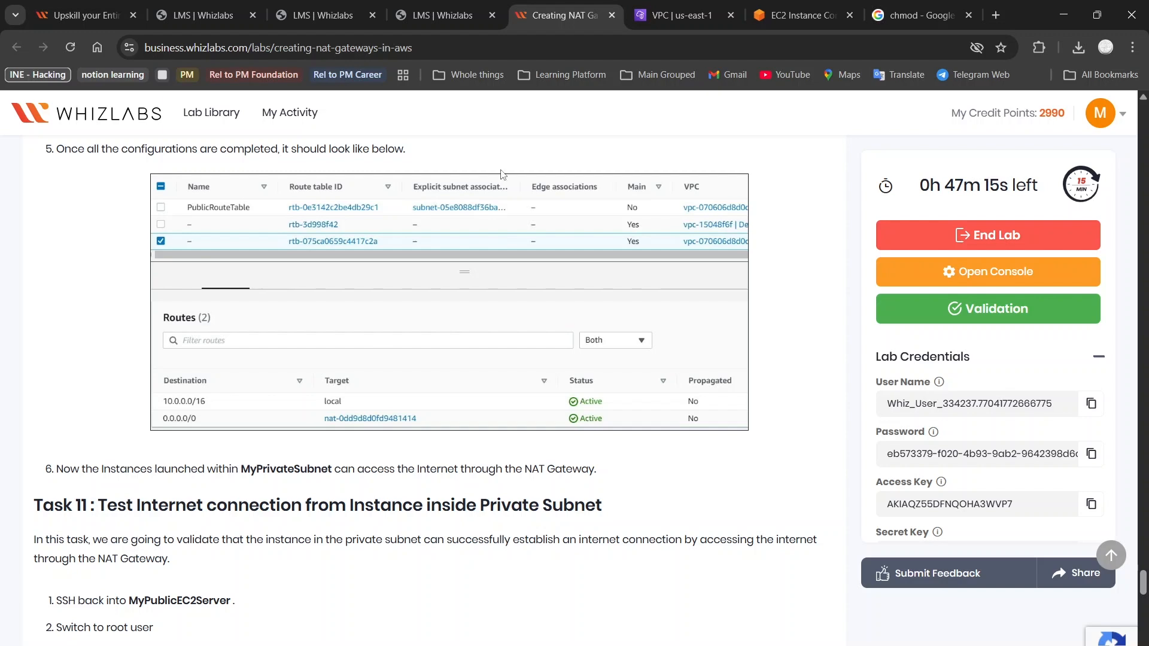
{"action": "left_click", "coordinate": [673, 9]}
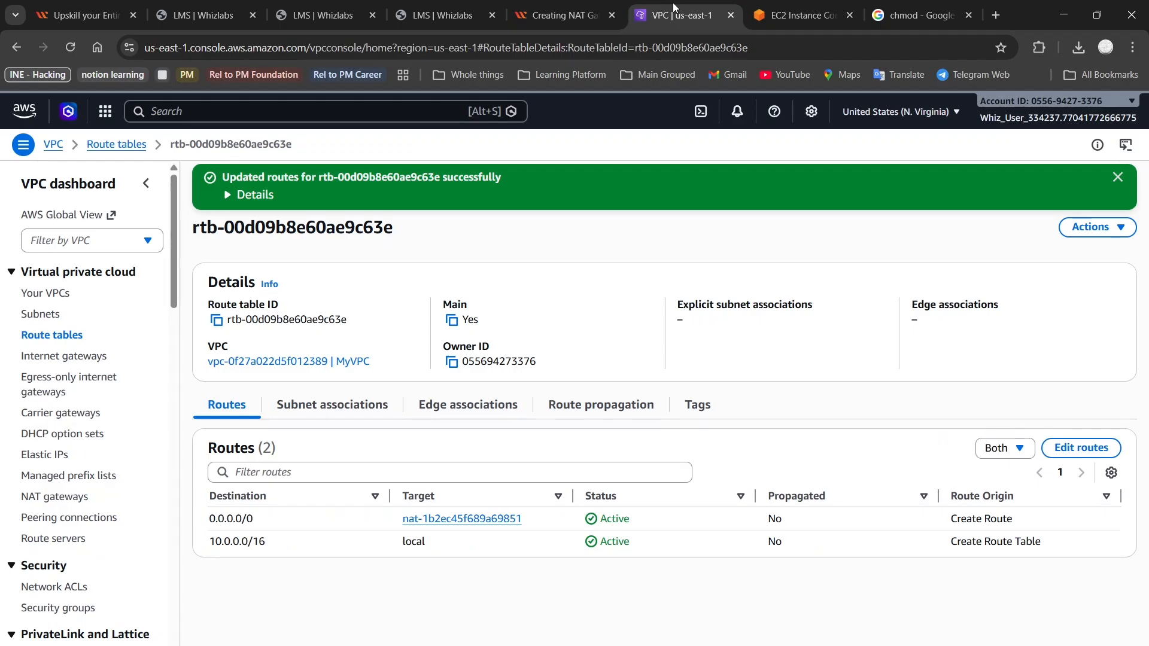
{"action": "left_click", "coordinate": [563, 15]}
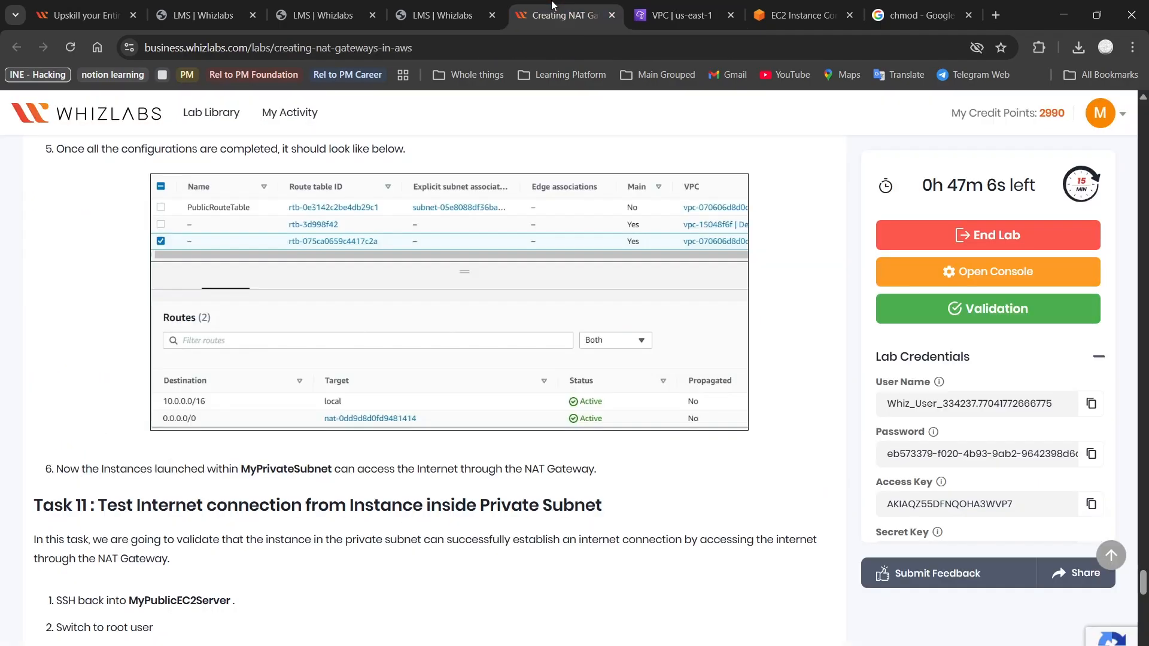
{"action": "scroll", "coordinate": [406, 405], "scroll_direction": "down", "scroll_amount": 1}
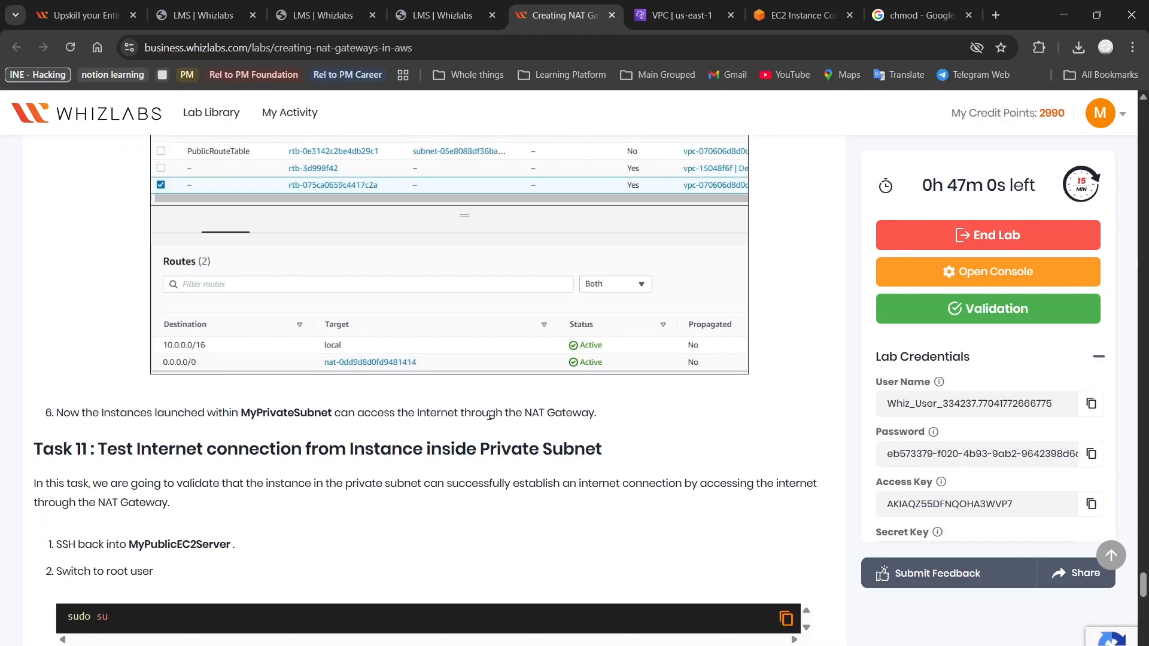
{"action": "scroll", "coordinate": [168, 468], "scroll_direction": "down", "scroll_amount": 2}
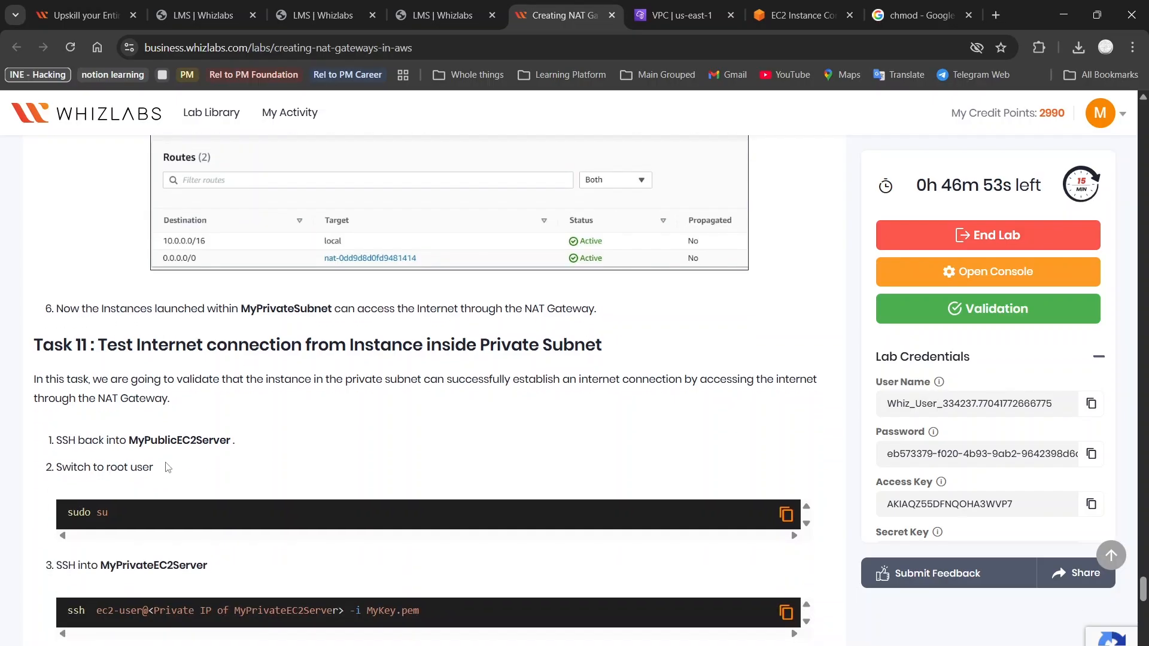
{"action": "scroll", "coordinate": [169, 467], "scroll_direction": "down", "scroll_amount": 4}
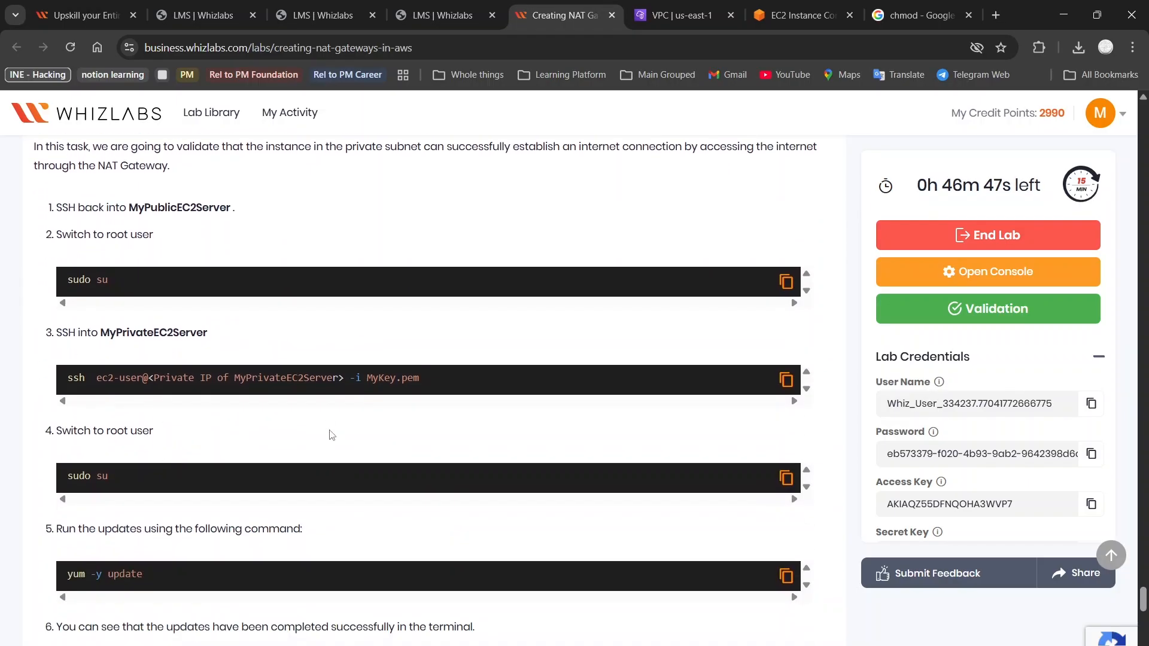
{"action": "scroll", "coordinate": [332, 435], "scroll_direction": "down", "scroll_amount": 2}
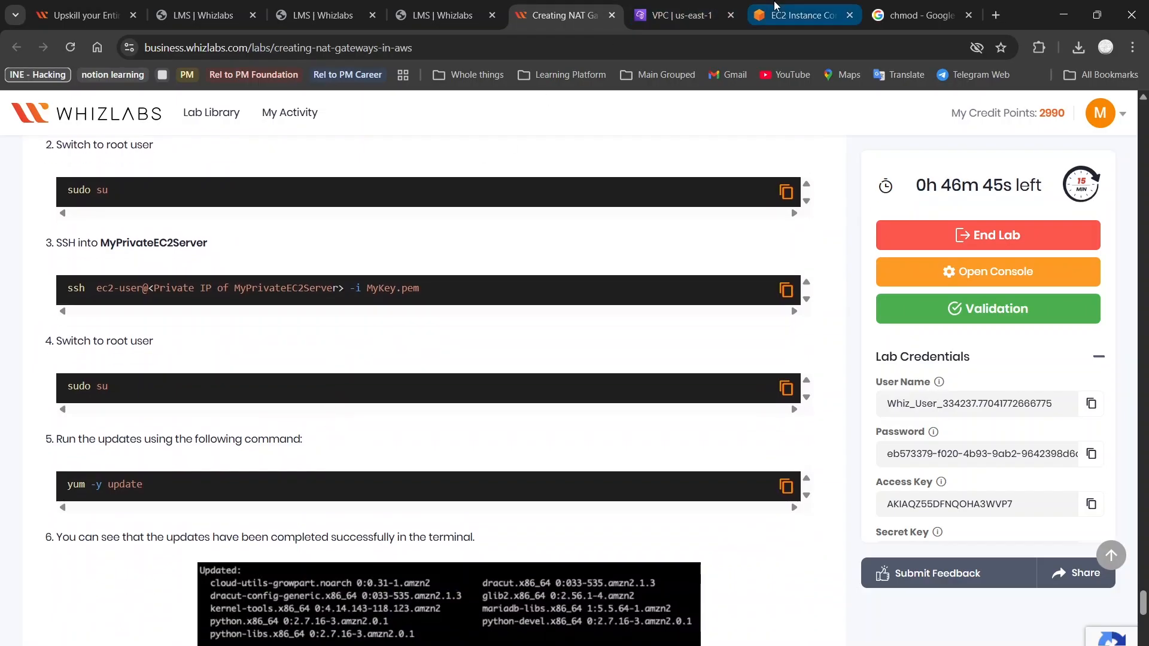
Rerun yum -y update on the private server, which now reaches the repositories
{"action": "left_click", "coordinate": [812, 6]}
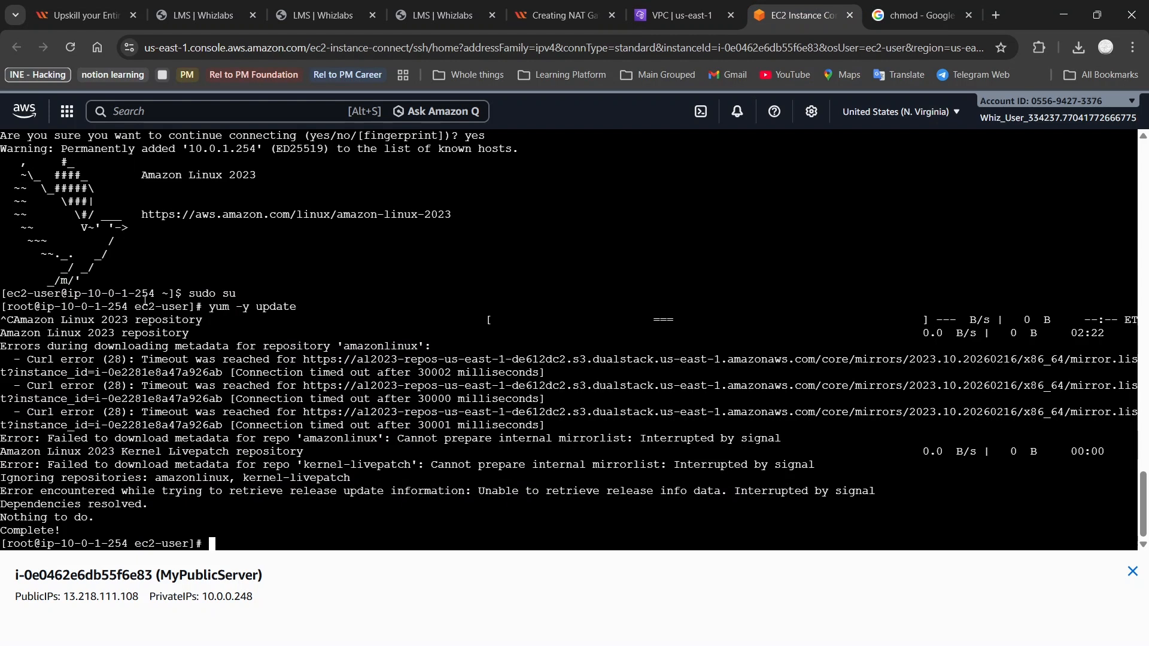
{"action": "key", "text": "Up"}
{"action": "key", "text": "Return"}
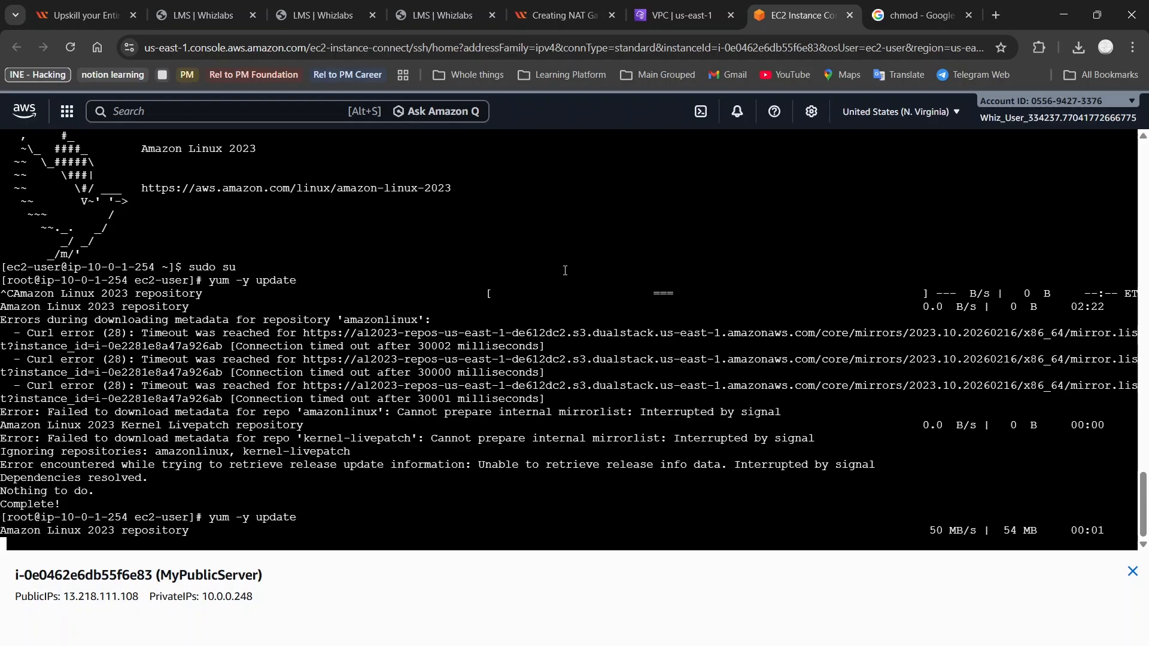
{"action": "left_click_drag", "start_coordinate": [479, 281], "coordinate": [1006, 285]}
{"action": "left_click", "coordinate": [925, 325]}
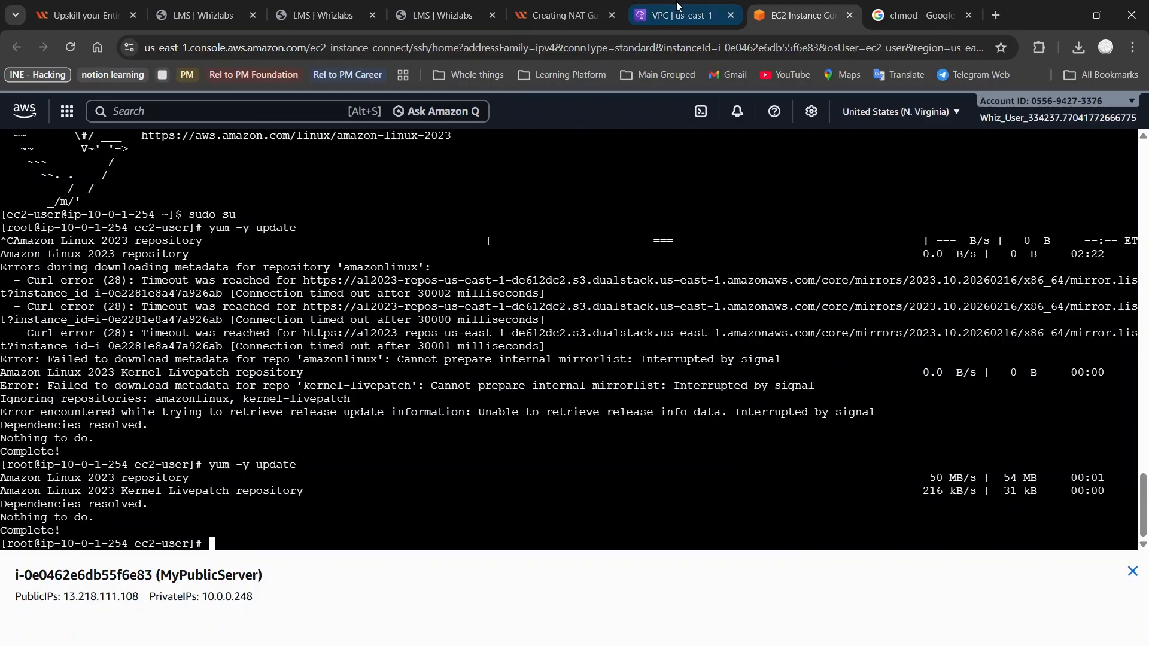
Read the remaining steps in the Whizlabs lab guide
{"action": "left_click", "coordinate": [589, 6]}
{"action": "scroll", "coordinate": [369, 407], "scroll_direction": "down", "scroll_amount": 7}
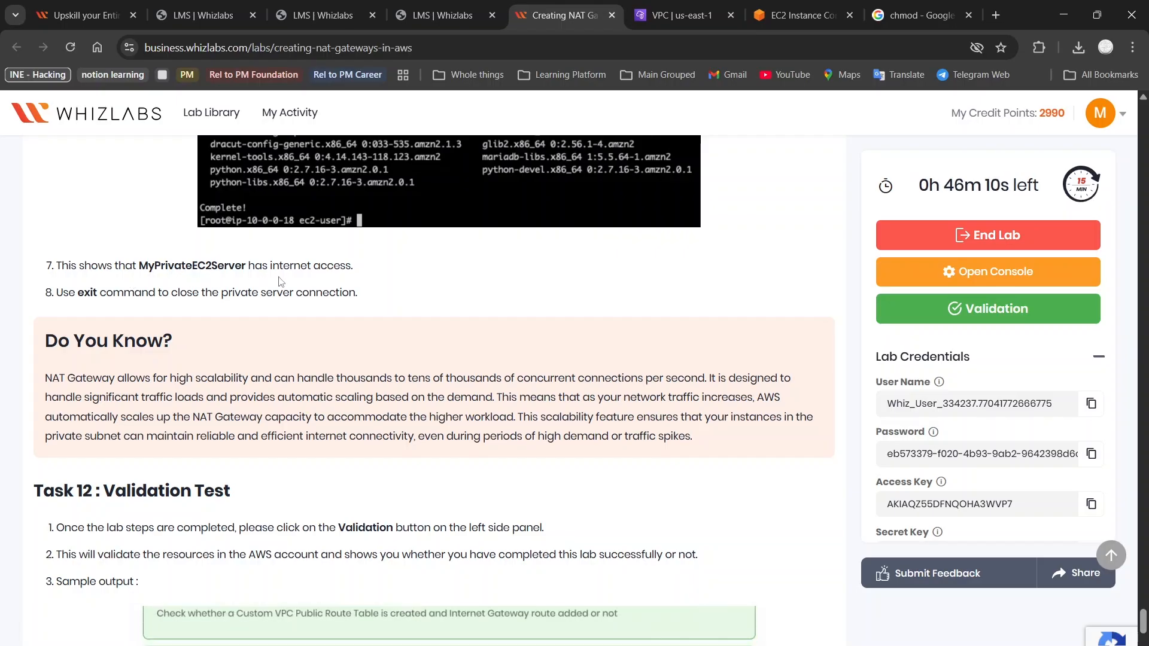
{"action": "scroll", "coordinate": [132, 271], "scroll_direction": "down", "scroll_amount": 1}
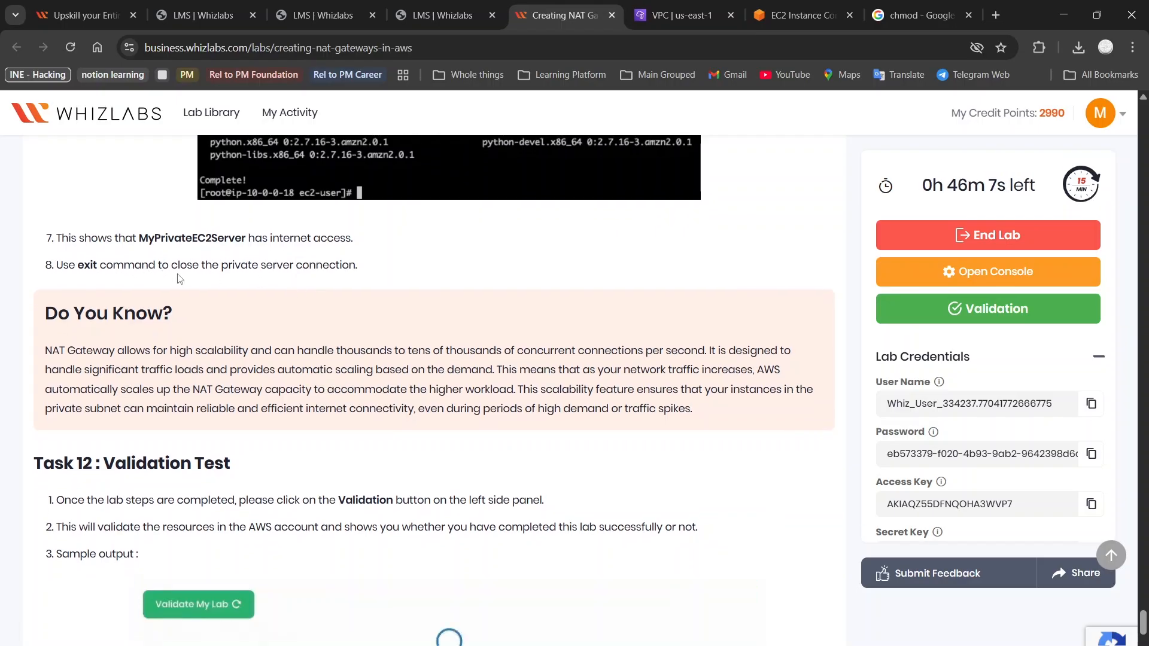
{"action": "scroll", "coordinate": [353, 280], "scroll_direction": "down", "scroll_amount": 1}
{"action": "scroll", "coordinate": [353, 281], "scroll_direction": "down", "scroll_amount": 4}
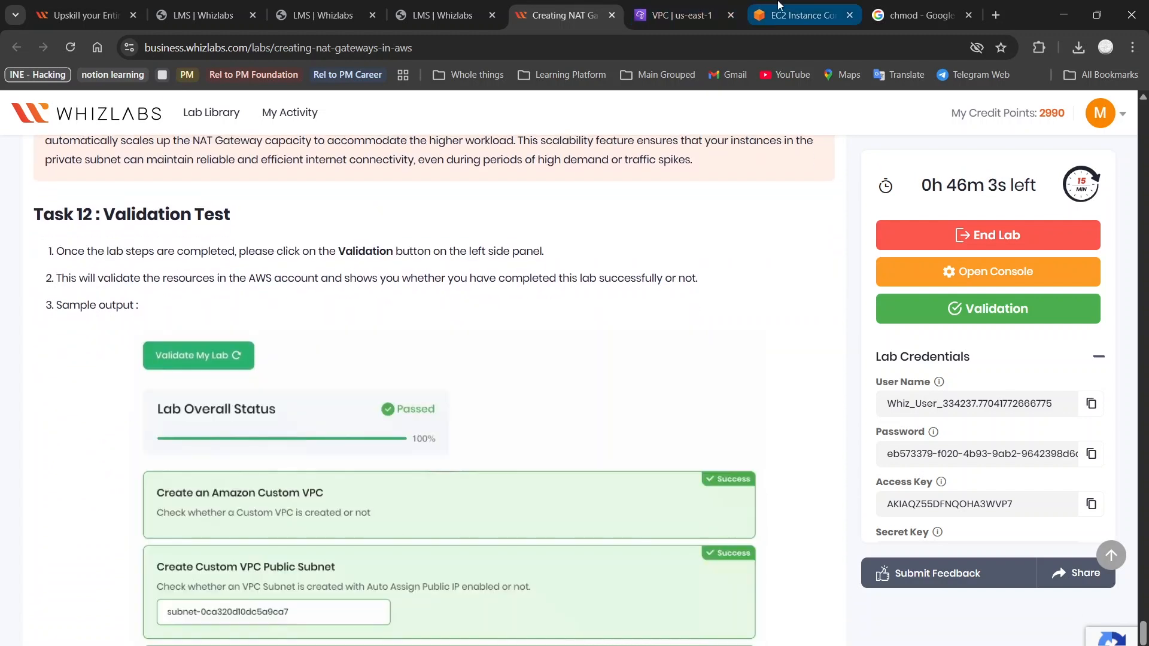
Enter exit four times to leave both root shells and close the private and MyPublicServer sessions
{"action": "left_click", "coordinate": [809, 6]}
{"action": "type", "text": "exit"}
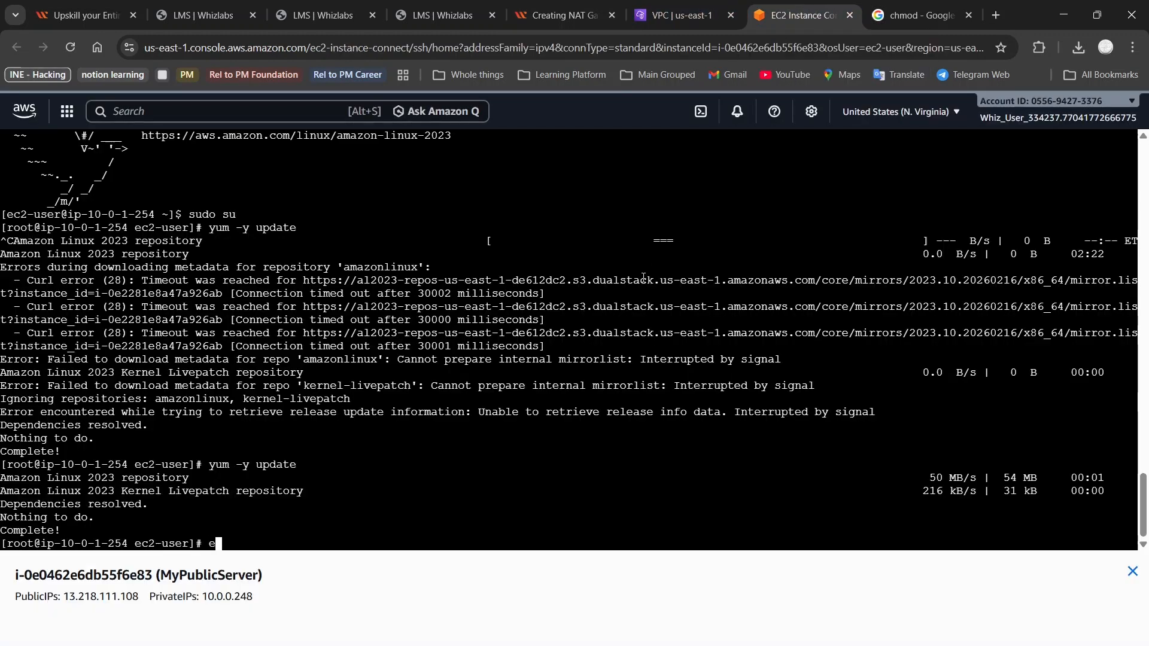
{"action": "key", "text": "Return"}
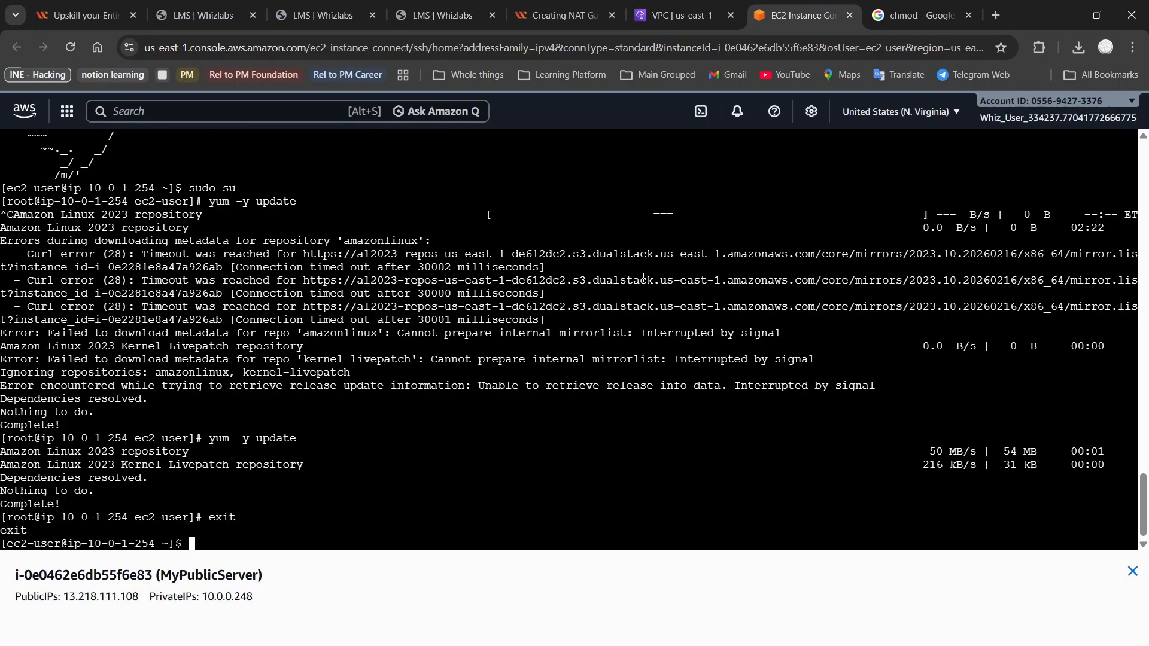
{"action": "type", "text": "exit"}
{"action": "key", "text": "Return"}
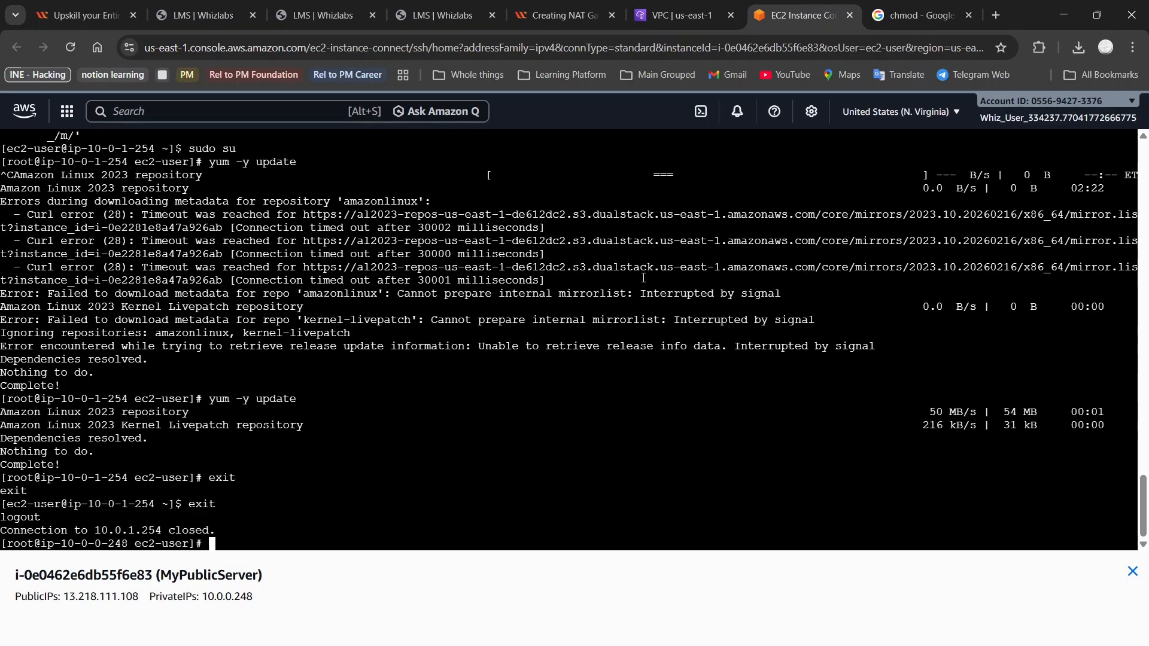
{"action": "type", "text": "exit"}
{"action": "key", "text": "Return"}
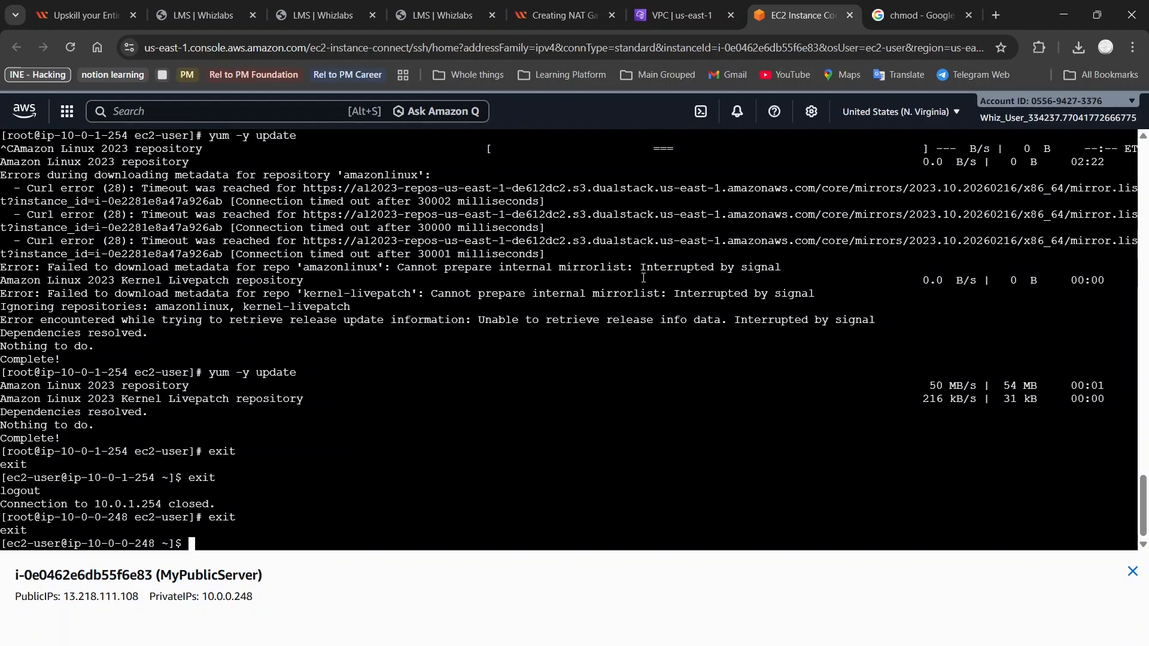
{"action": "type", "text": "exit"}
{"action": "key", "text": "Return"}
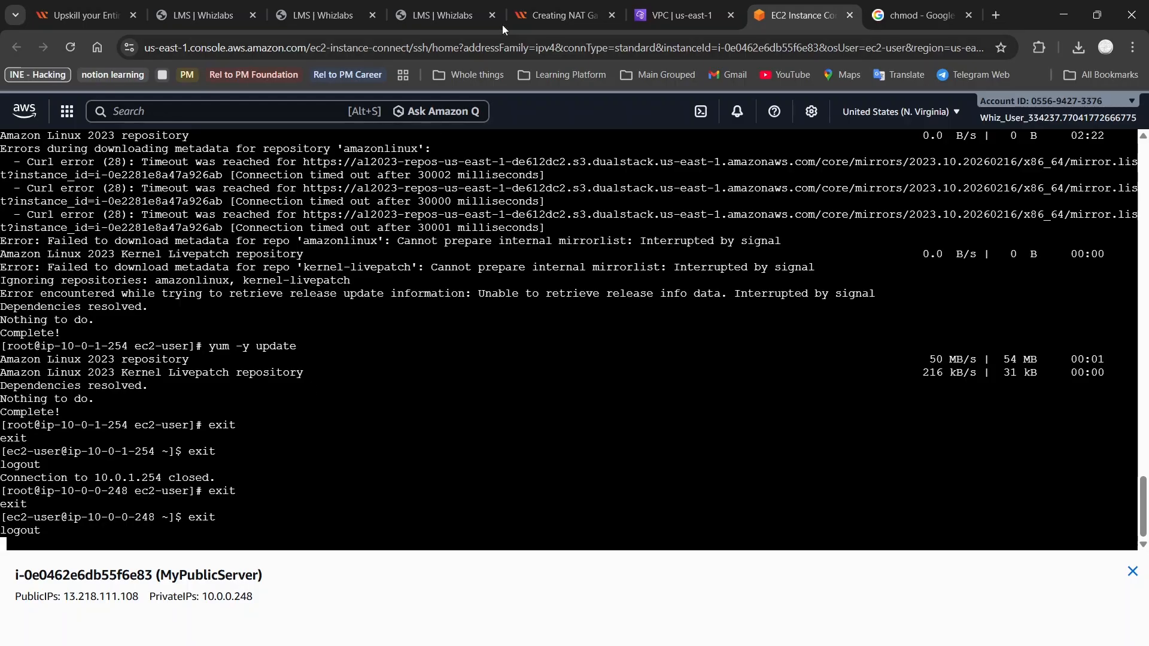
Scroll the lab guide past Task 12 to the Completion and Conclusion and End Lab sections
{"action": "left_click", "coordinate": [578, 7]}
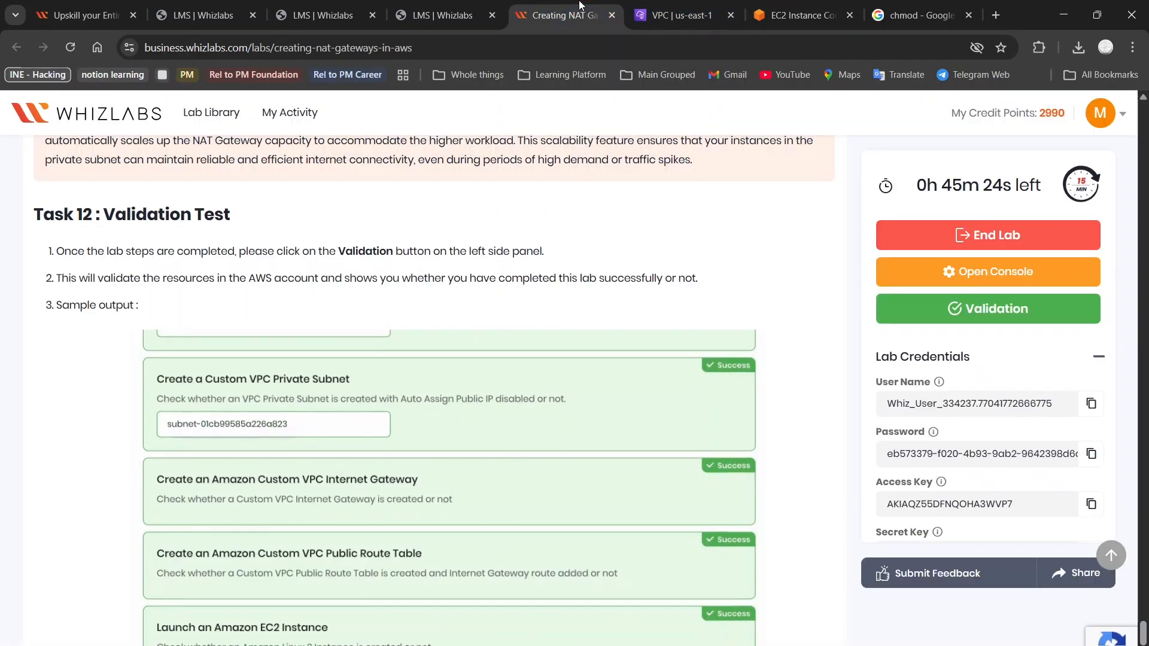
{"action": "scroll", "coordinate": [477, 189], "scroll_direction": "up", "scroll_amount": 2}
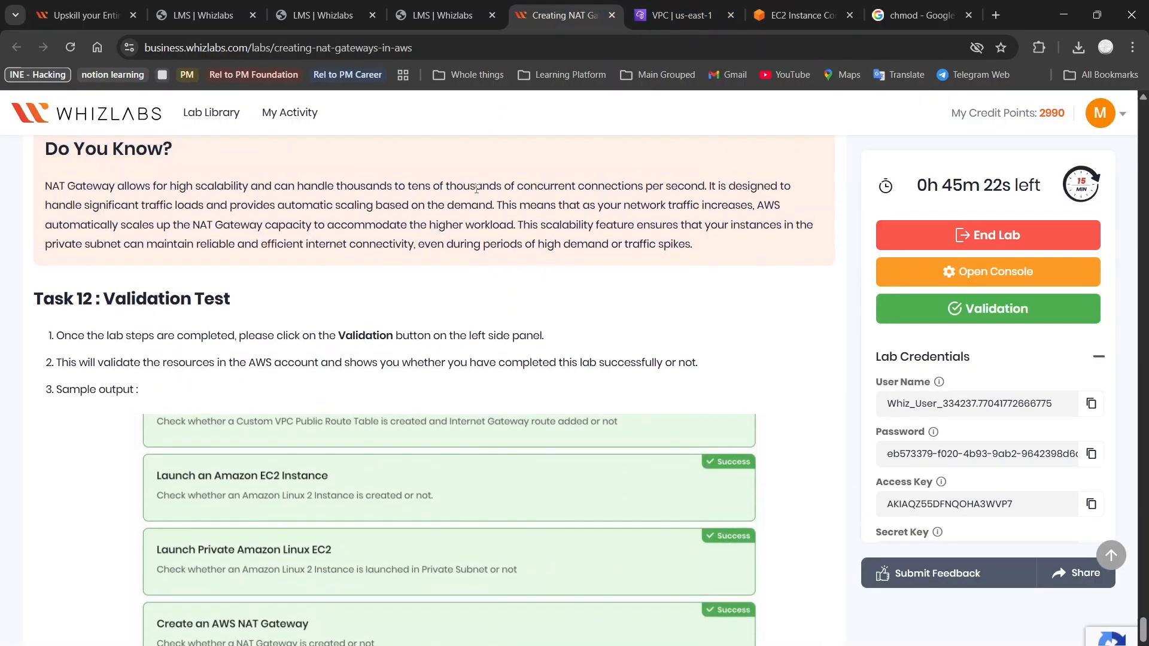
{"action": "scroll", "coordinate": [476, 189], "scroll_direction": "down", "scroll_amount": 10}
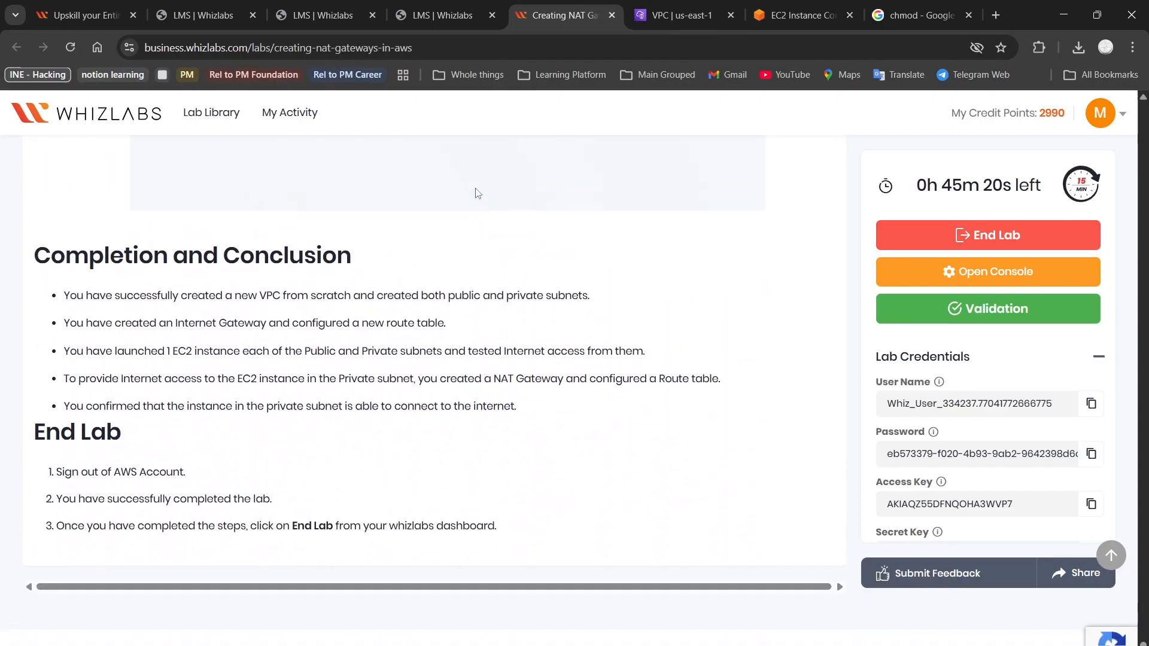
{"action": "scroll", "coordinate": [477, 192], "scroll_direction": "down", "scroll_amount": 1}
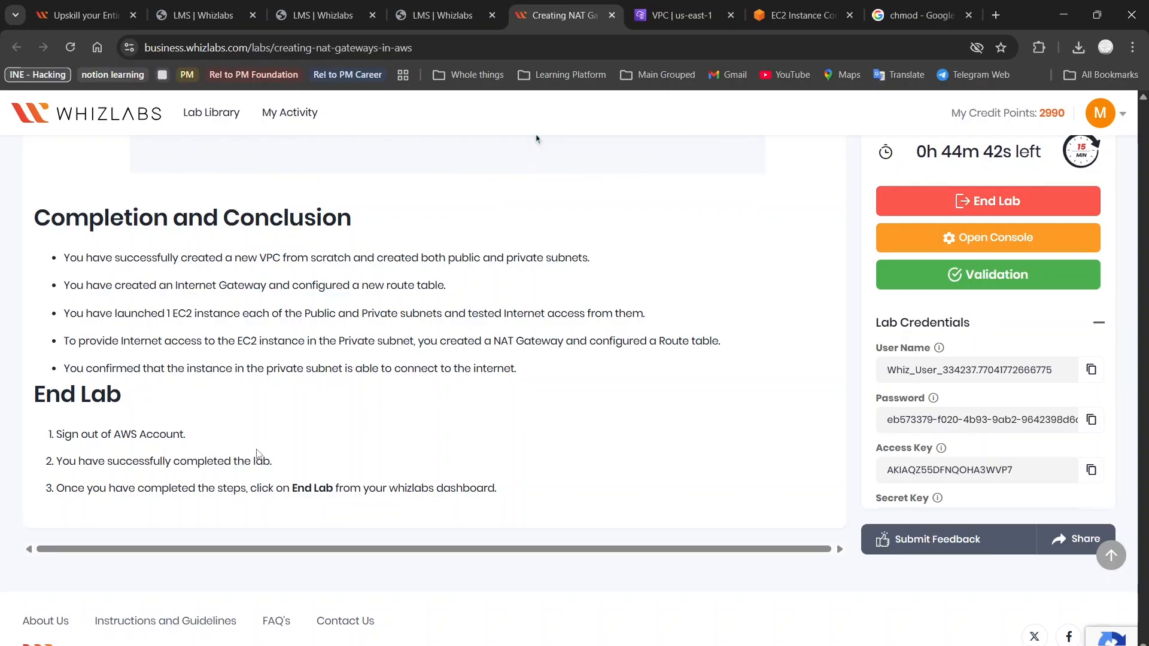
Try Validate My Lab, dismiss the public subnet ID warning, and return to the VPC console
{"action": "left_click", "coordinate": [945, 273]}
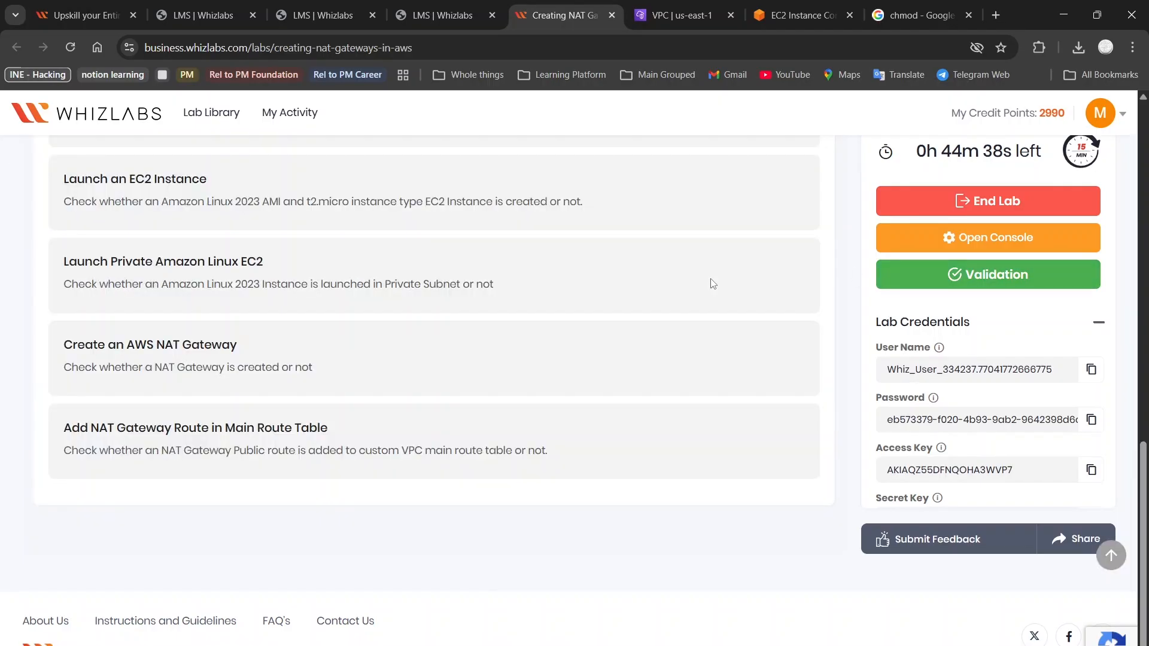
{"action": "scroll", "coordinate": [714, 284], "scroll_direction": "up", "scroll_amount": 10}
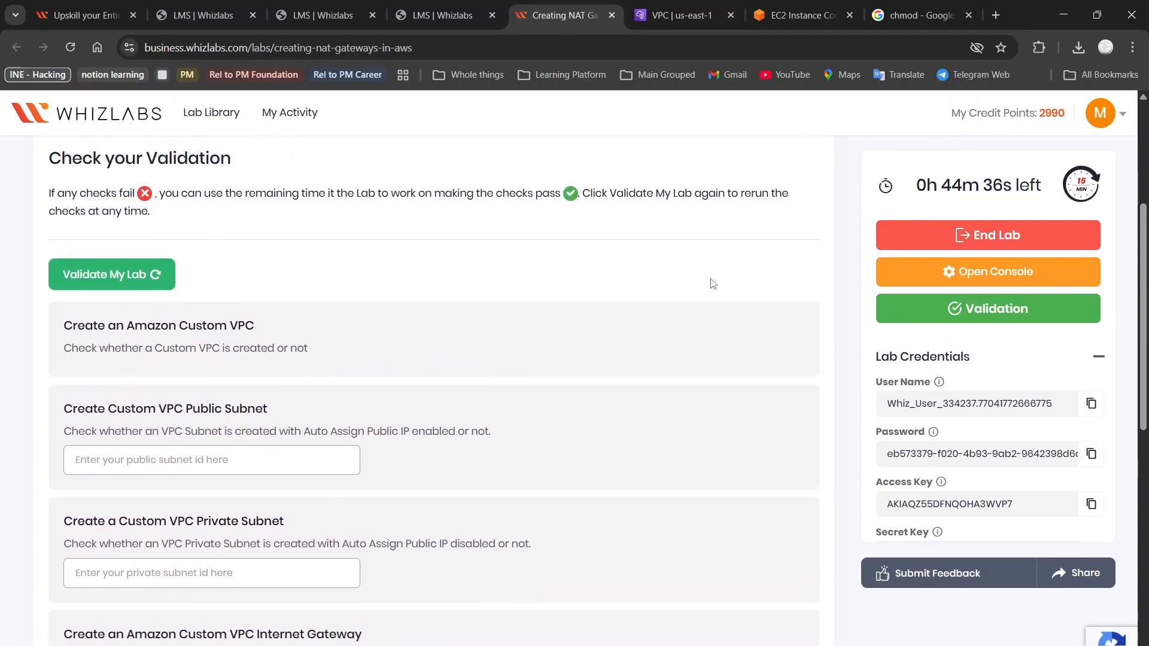
{"action": "scroll", "coordinate": [713, 283], "scroll_direction": "down", "scroll_amount": 1}
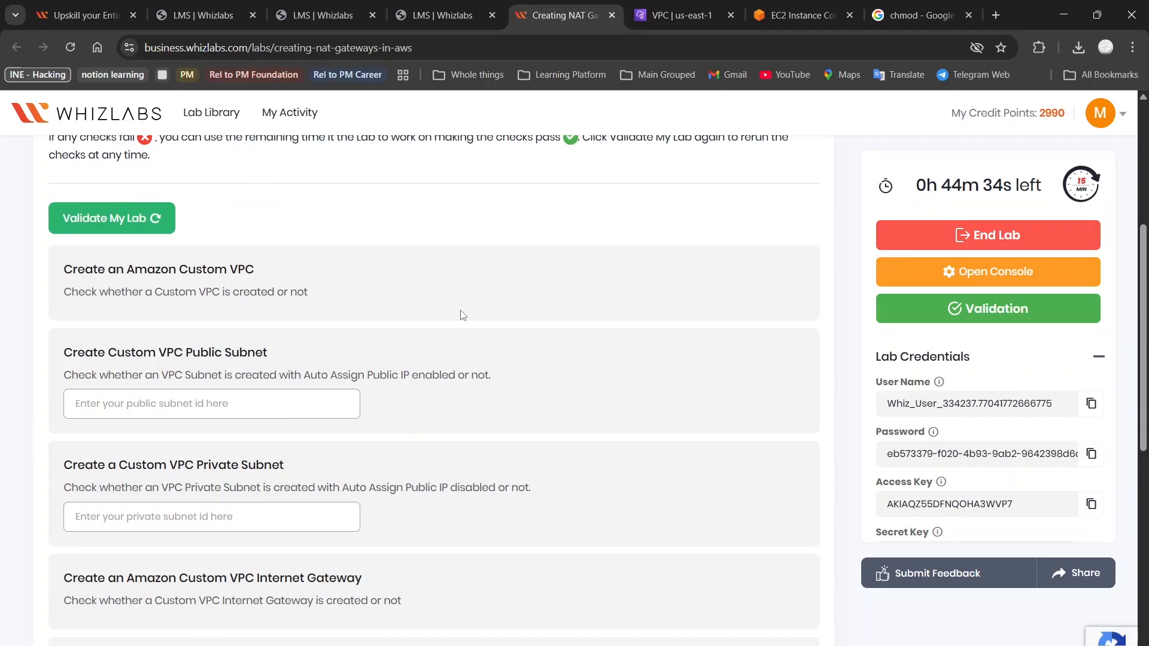
{"action": "left_click", "coordinate": [114, 234]}
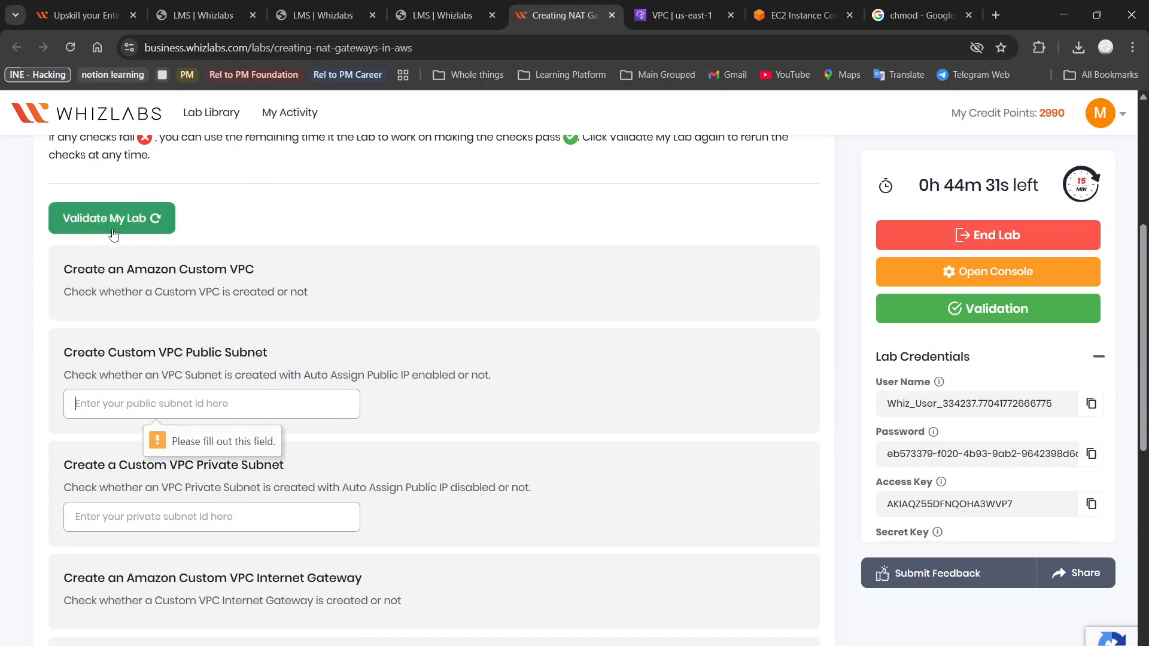
{"action": "left_click", "coordinate": [291, 226]}
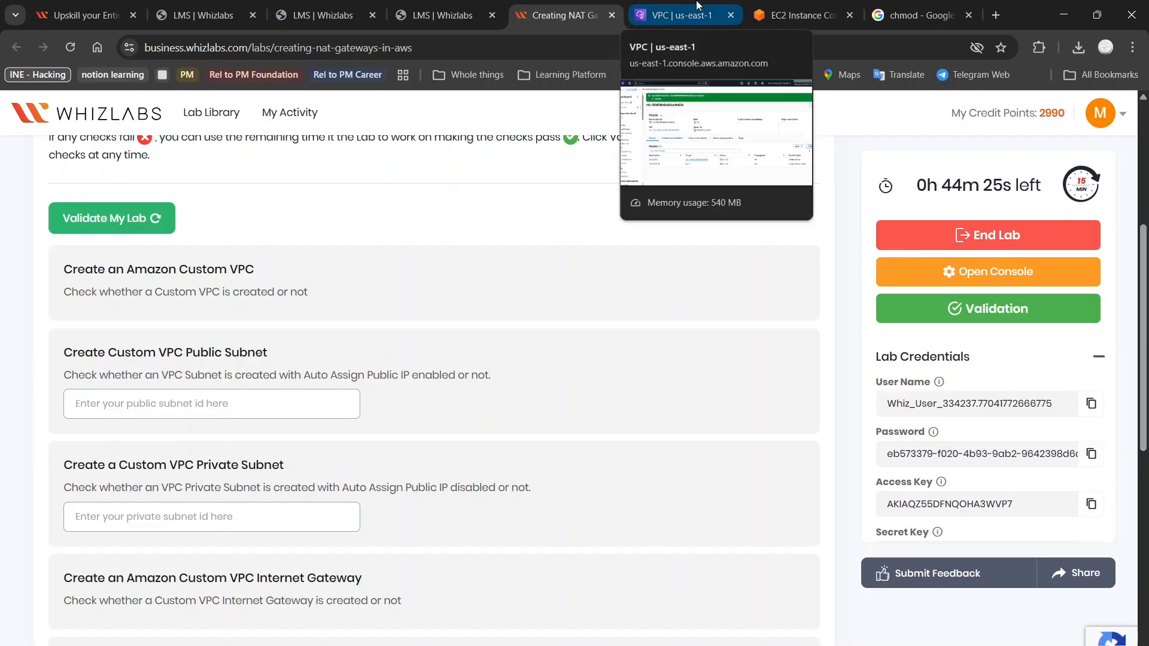
{"action": "left_click", "coordinate": [671, 17]}
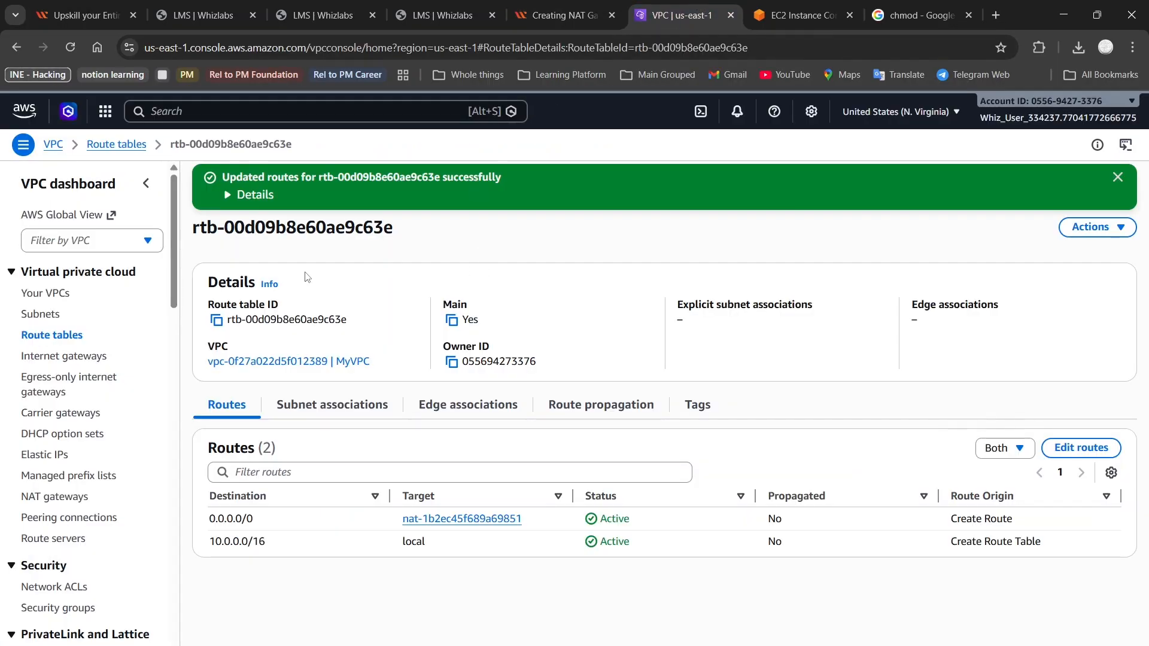
Paste MyPublicSubnet's ID subnet-0c5b71579fb81a487 into the Whizlabs lab validation form
{"action": "left_click", "coordinate": [42, 321]}
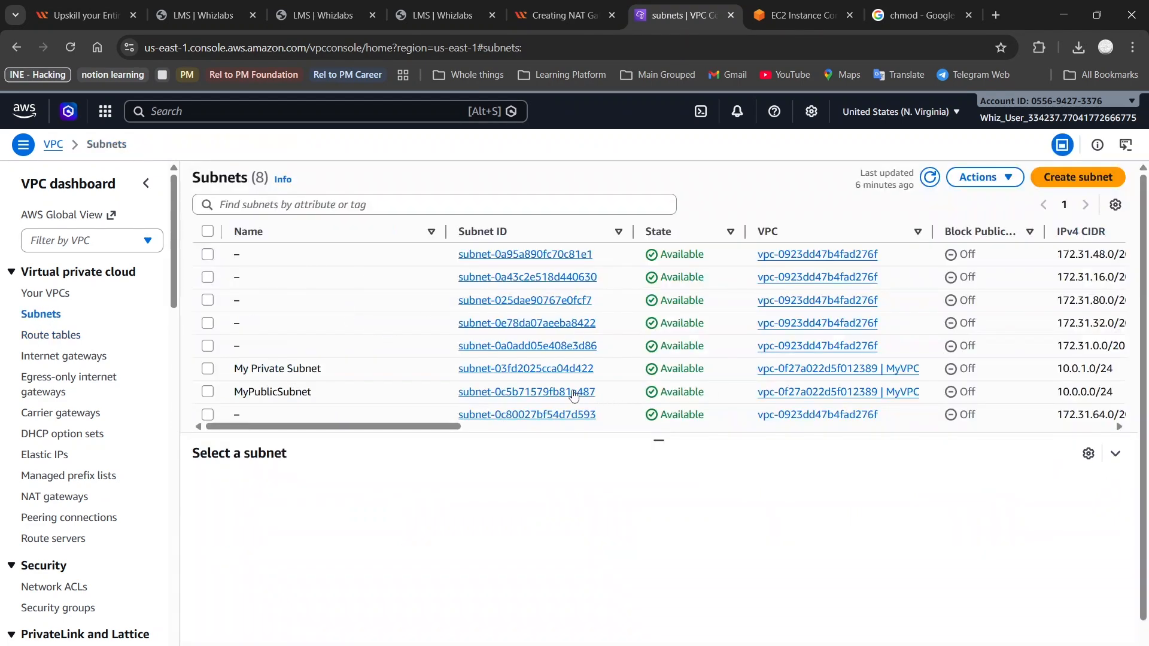
{"action": "left_click", "coordinate": [555, 392]}
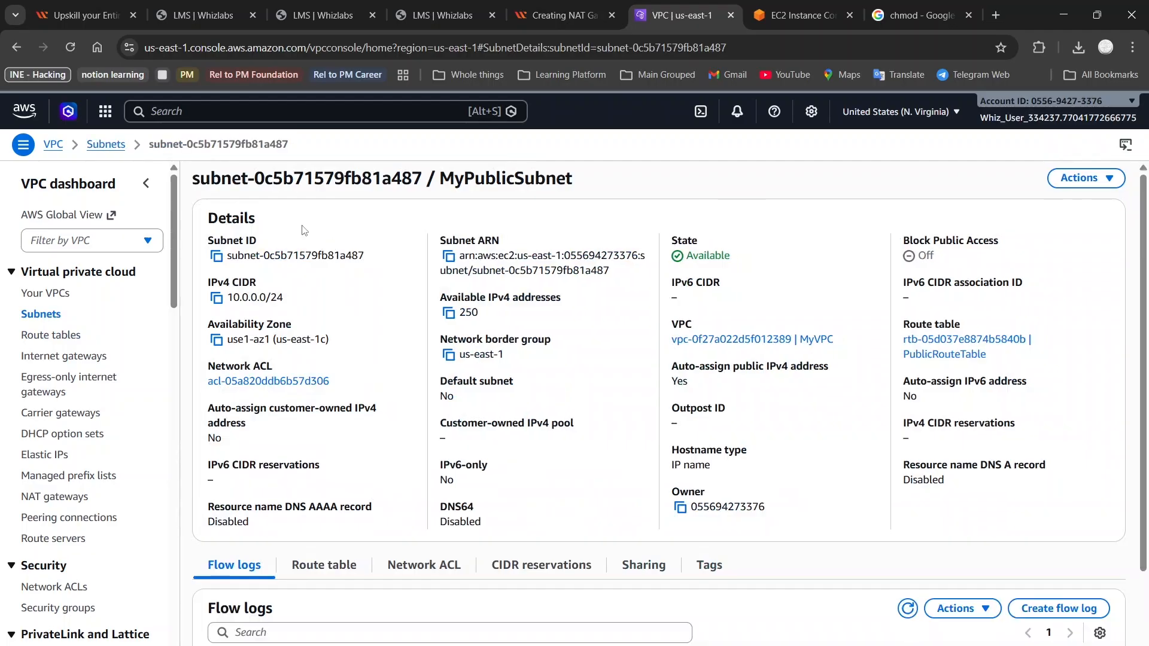
{"action": "left_click", "coordinate": [216, 256]}
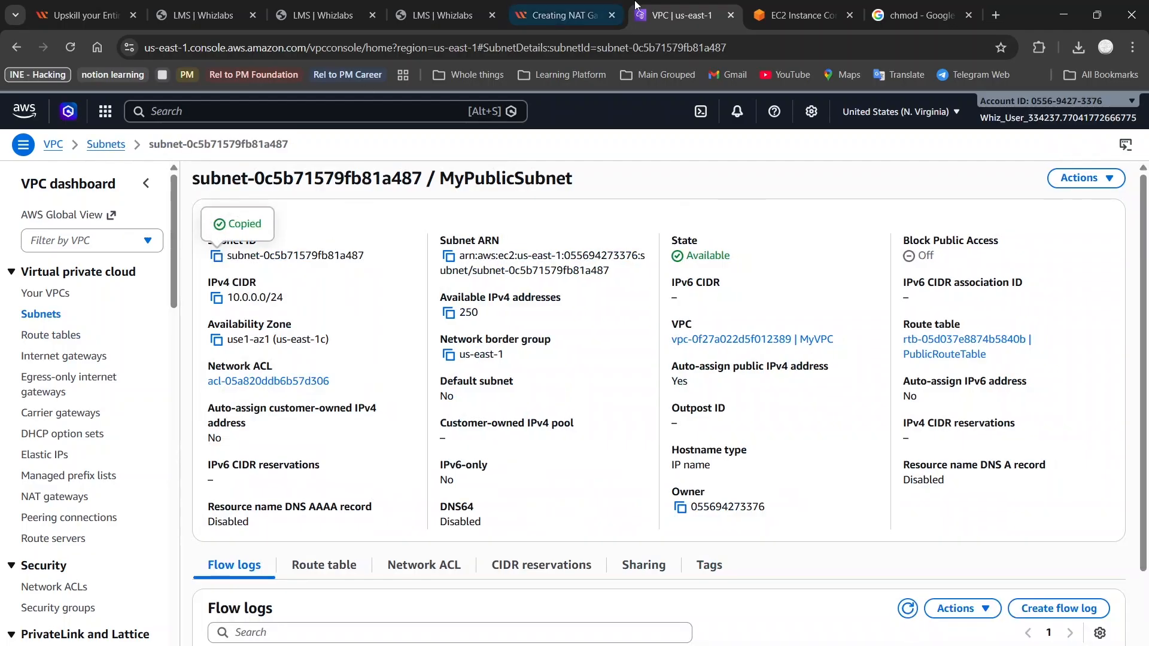
{"action": "left_click", "coordinate": [524, 13]}
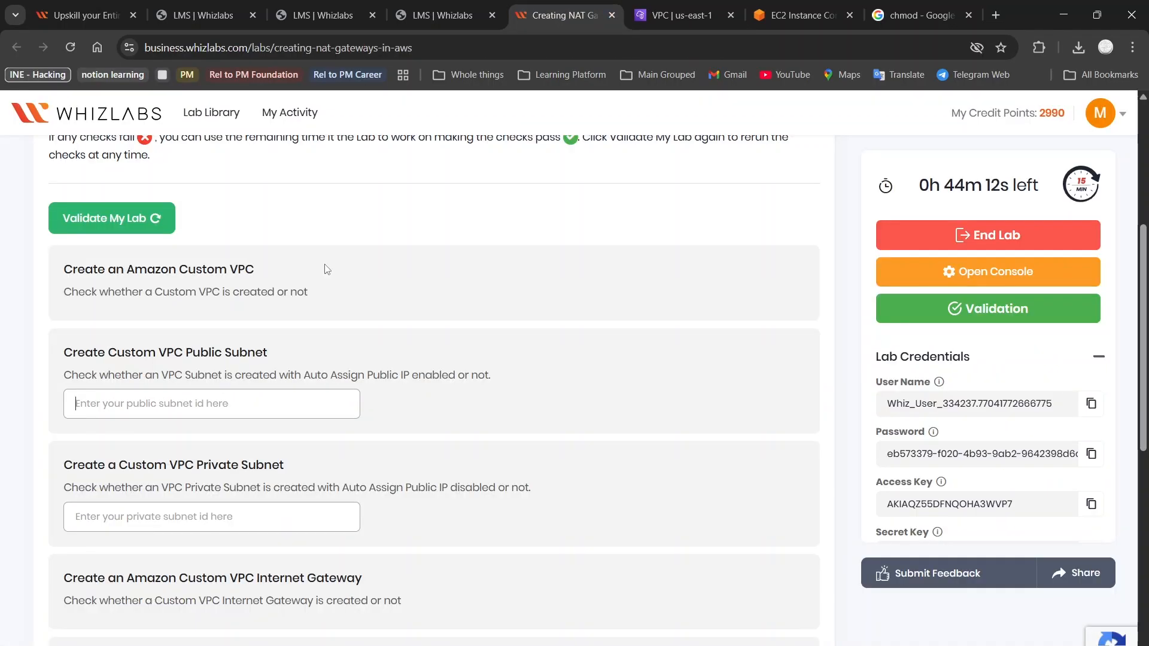
{"action": "key", "text": "ctrl+v"}
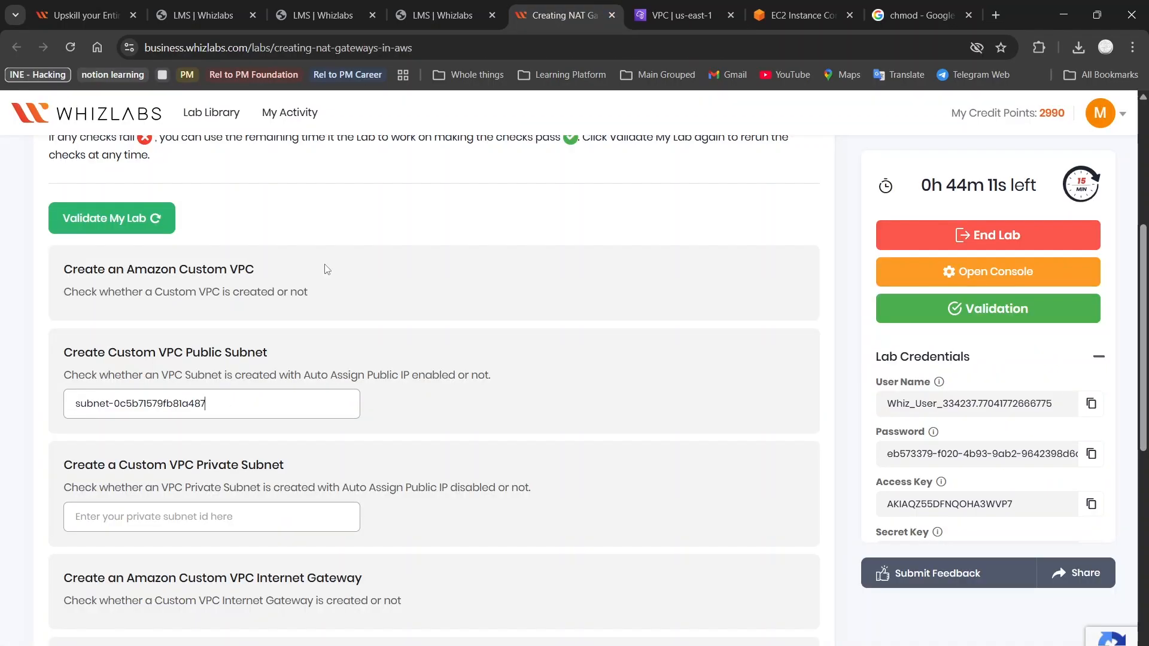
Copy My Private Subnet's ID from its details page and return to the validation page
{"action": "left_click", "coordinate": [662, 9]}
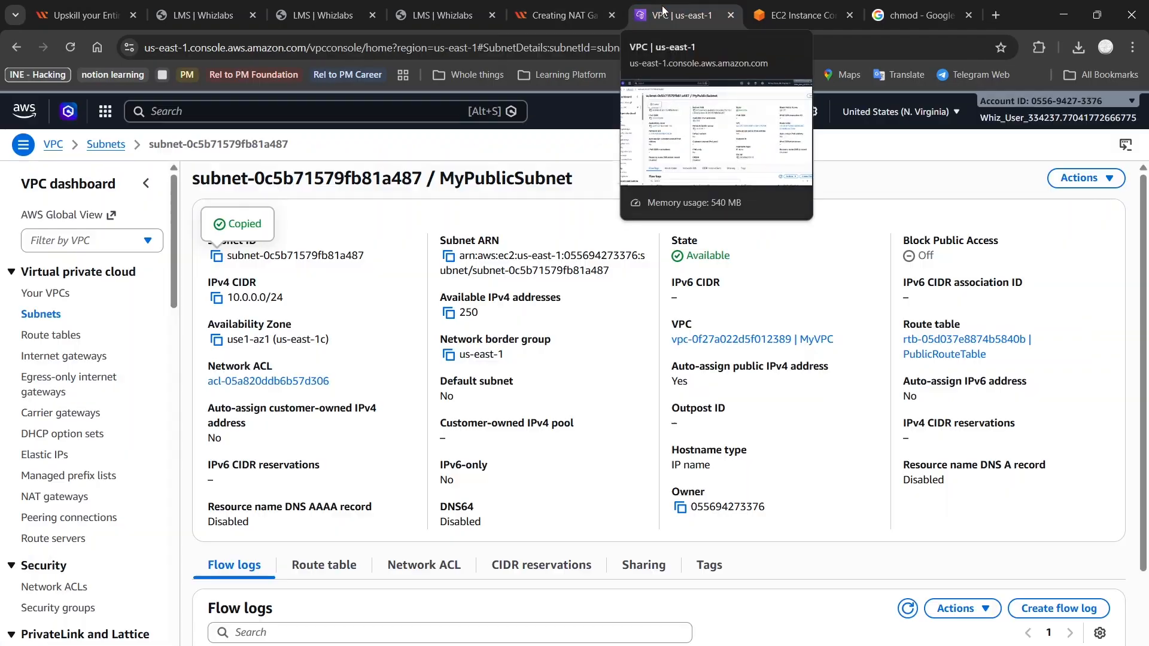
{"action": "left_click", "coordinate": [42, 315]}
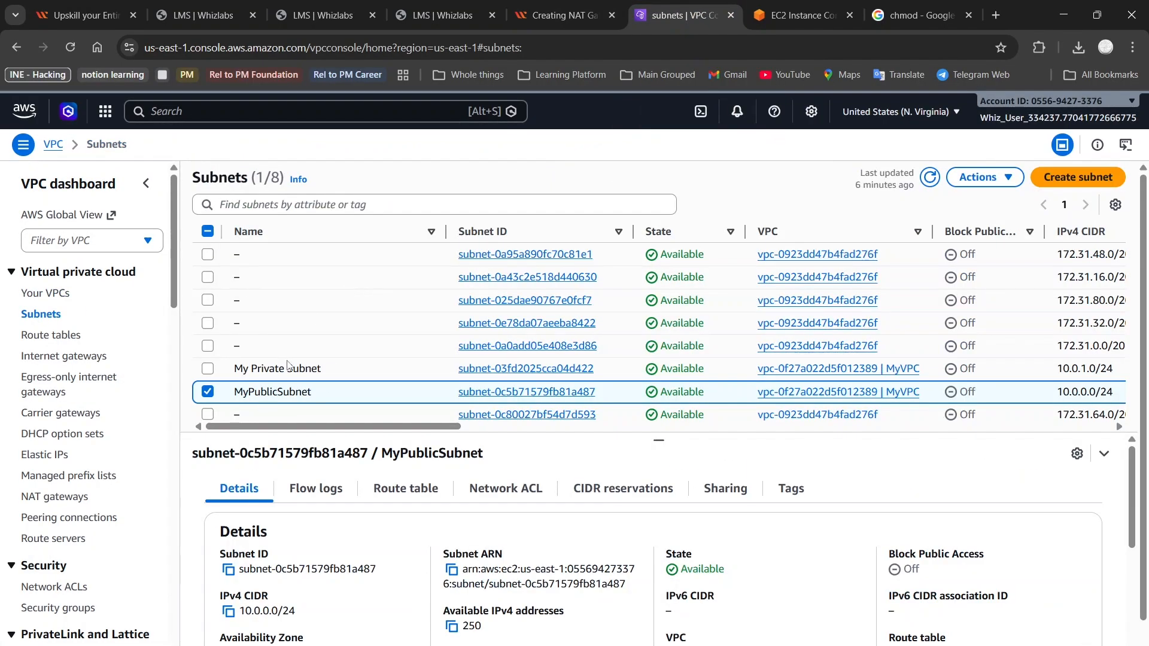
{"action": "left_click", "coordinate": [518, 370]}
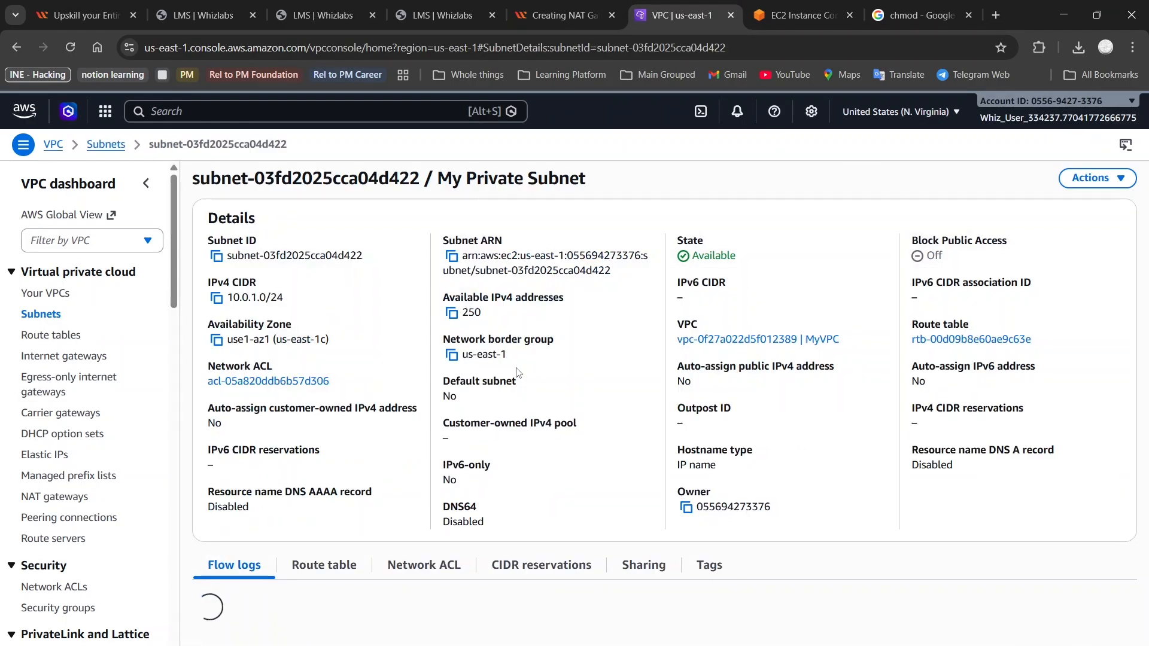
{"action": "left_click", "coordinate": [215, 256]}
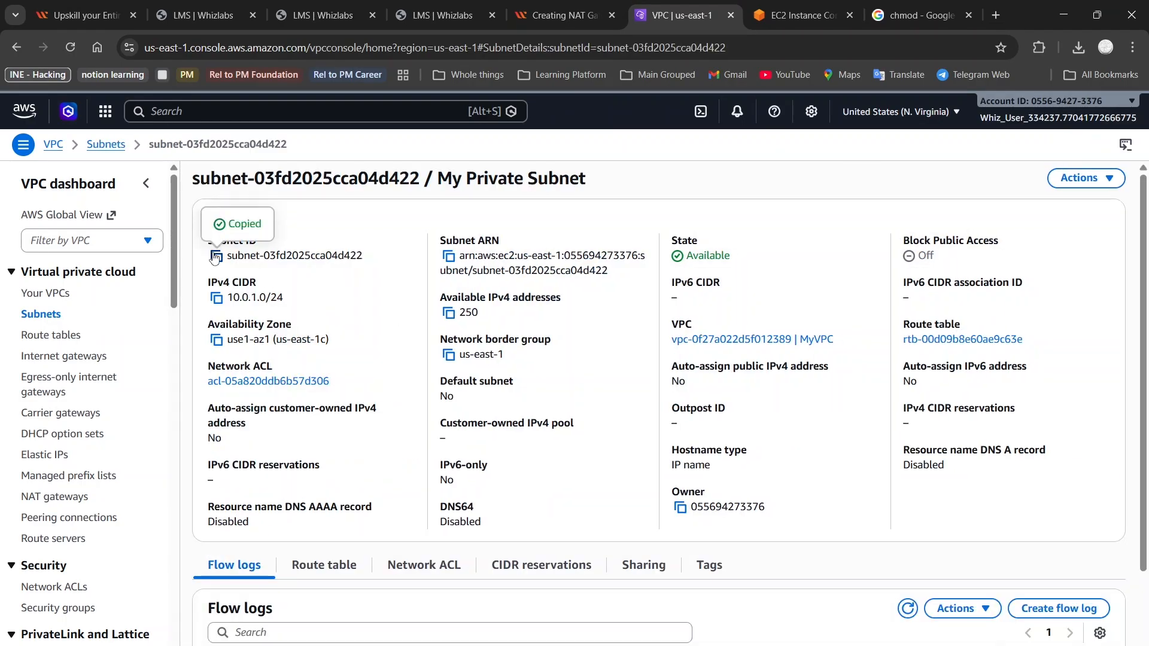
{"action": "left_click", "coordinate": [559, 15]}
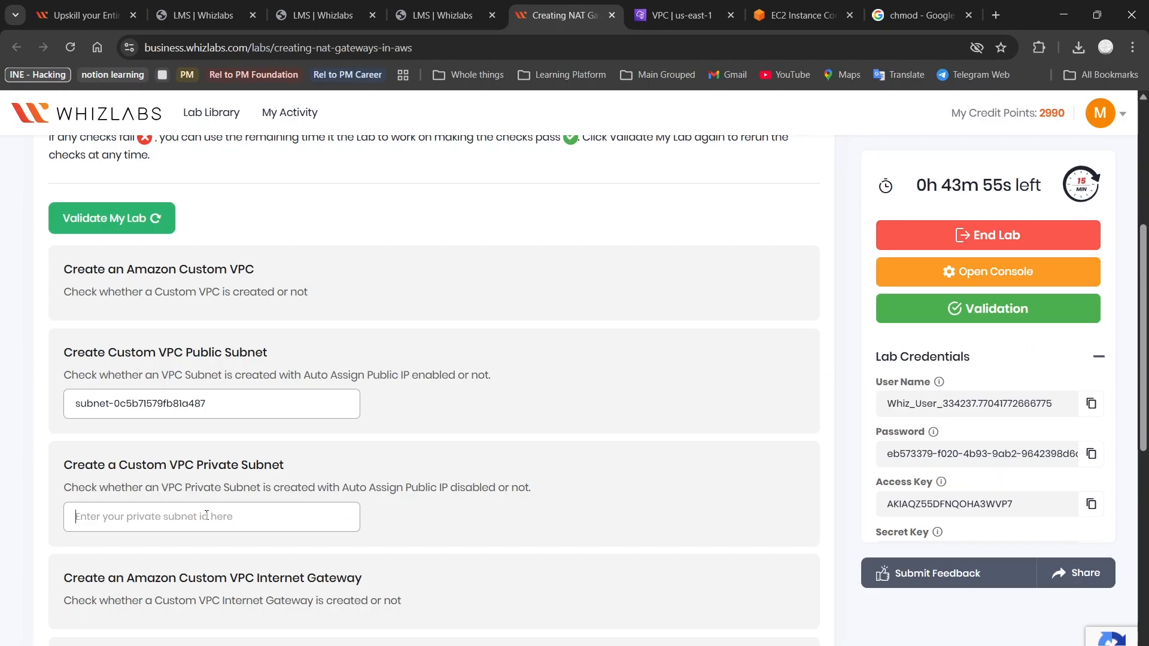
Paste subnet-03fd2025cca04d422 as the private subnet and run Validate My Lab, reaching 100% Passed
{"action": "key", "text": "ctrl+v"}
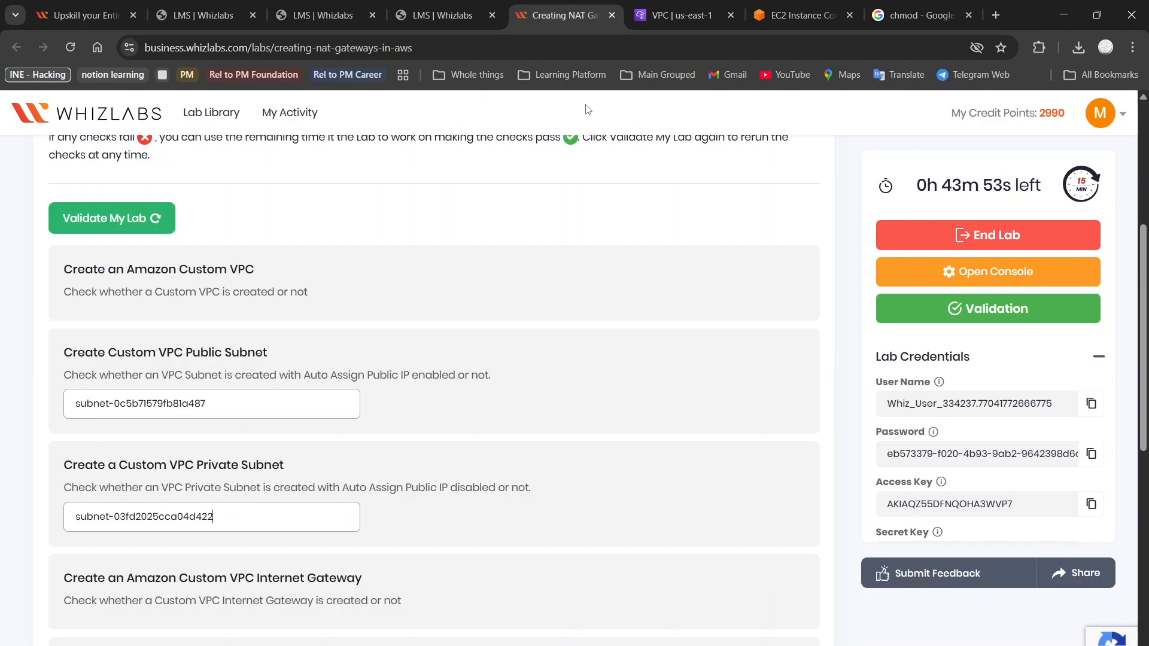
{"action": "scroll", "coordinate": [500, 429], "scroll_direction": "down", "scroll_amount": 9}
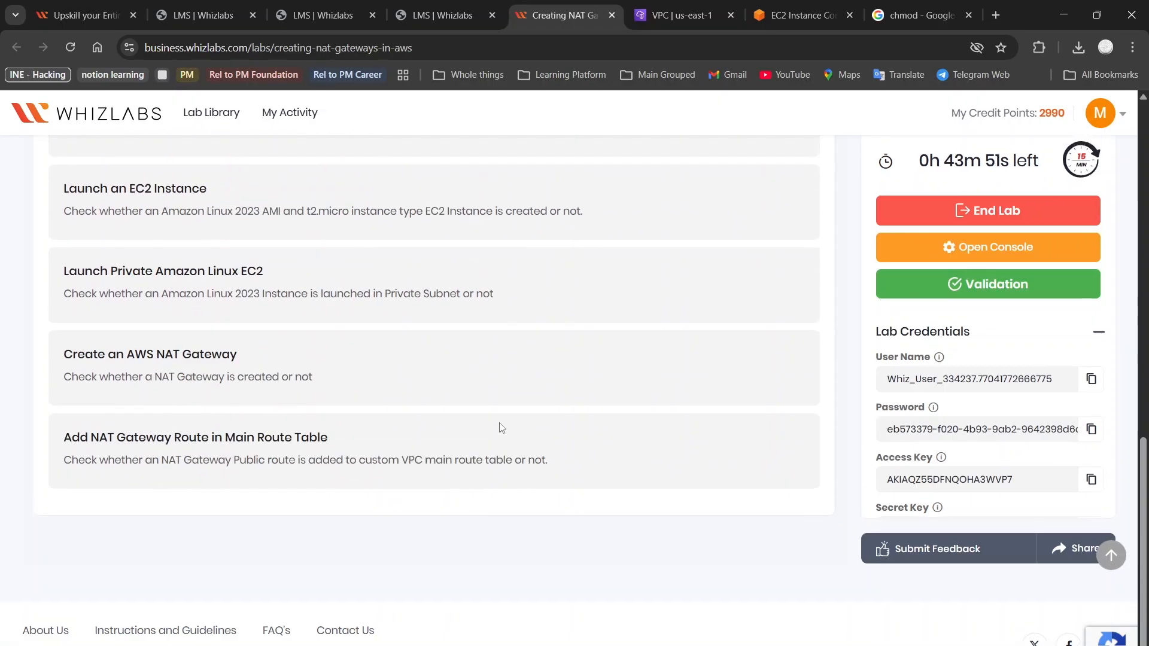
{"action": "scroll", "coordinate": [500, 429], "scroll_direction": "up", "scroll_amount": 8}
{"action": "left_click", "coordinate": [148, 158]}
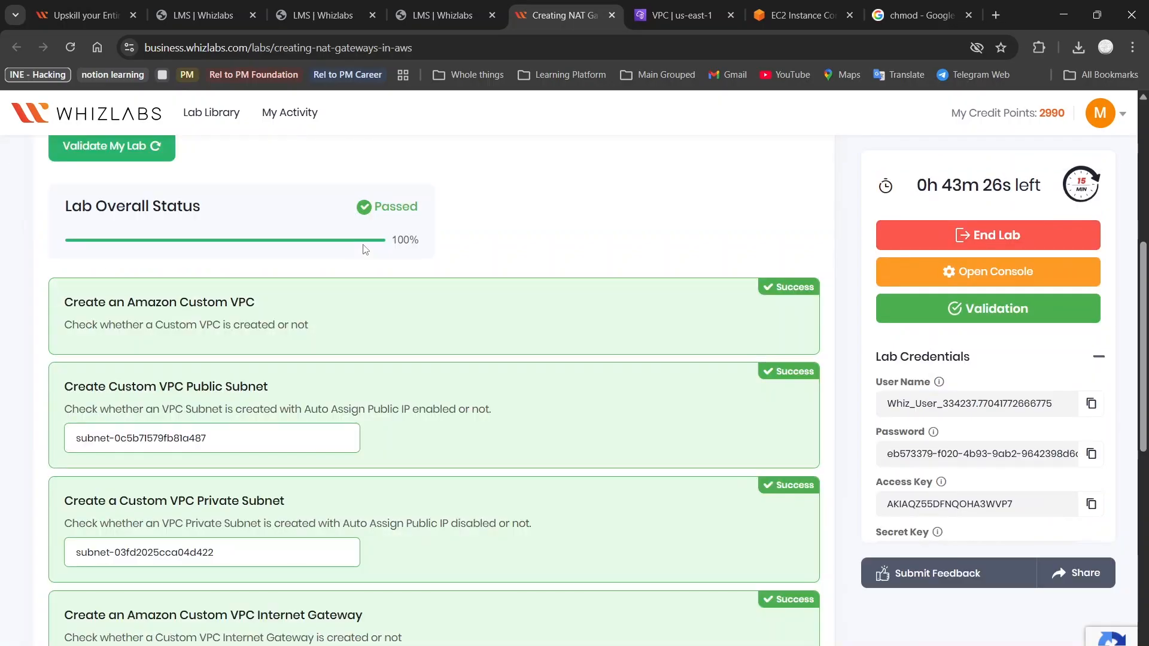
{"action": "scroll", "coordinate": [404, 328], "scroll_direction": "down", "scroll_amount": 2}
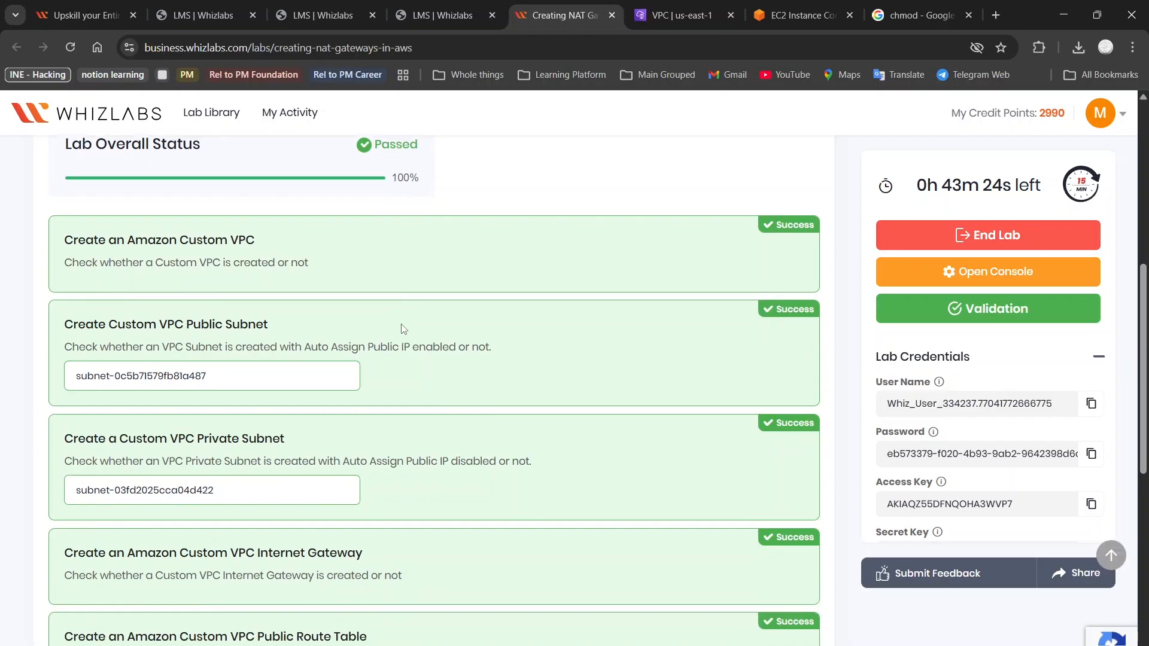
{"action": "scroll", "coordinate": [404, 328], "scroll_direction": "down", "scroll_amount": 8}
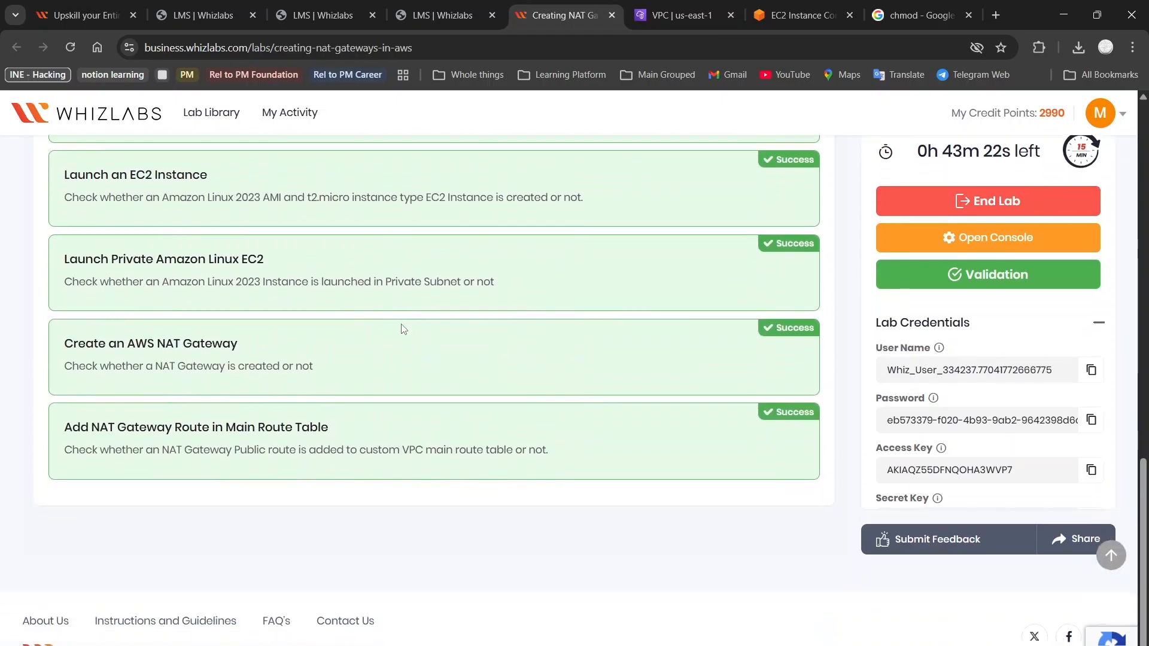
{"action": "scroll", "coordinate": [404, 329], "scroll_direction": "up", "scroll_amount": 9}
{"action": "scroll", "coordinate": [404, 328], "scroll_direction": "up", "scroll_amount": 3}
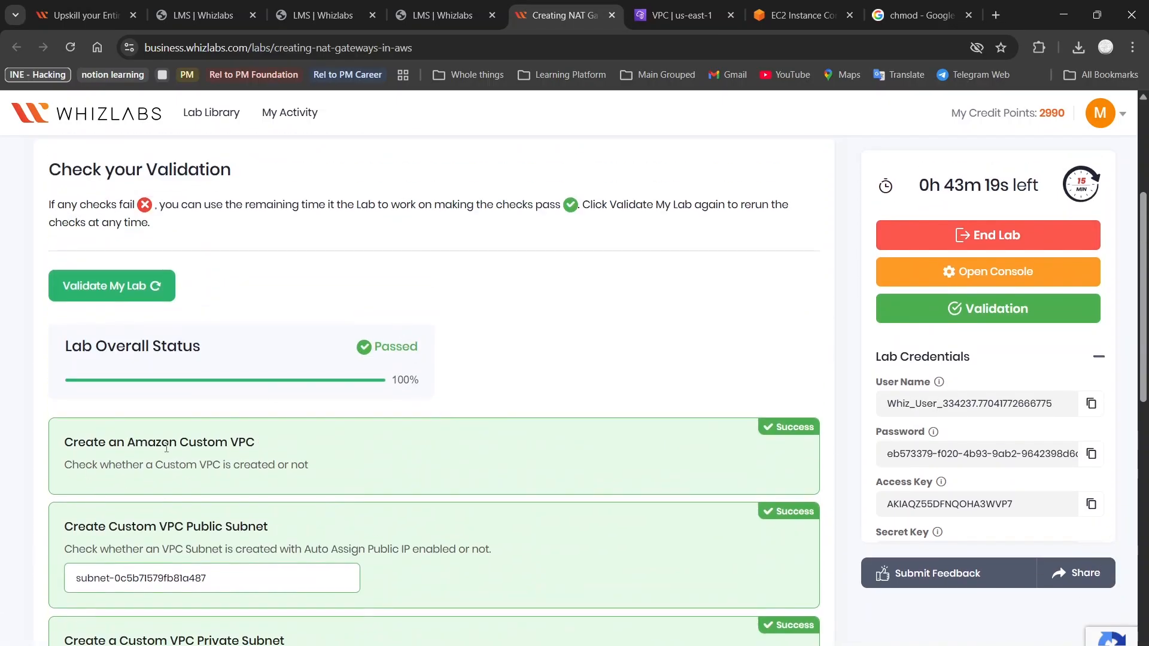
{"action": "scroll", "coordinate": [167, 447], "scroll_direction": "down", "scroll_amount": 3}
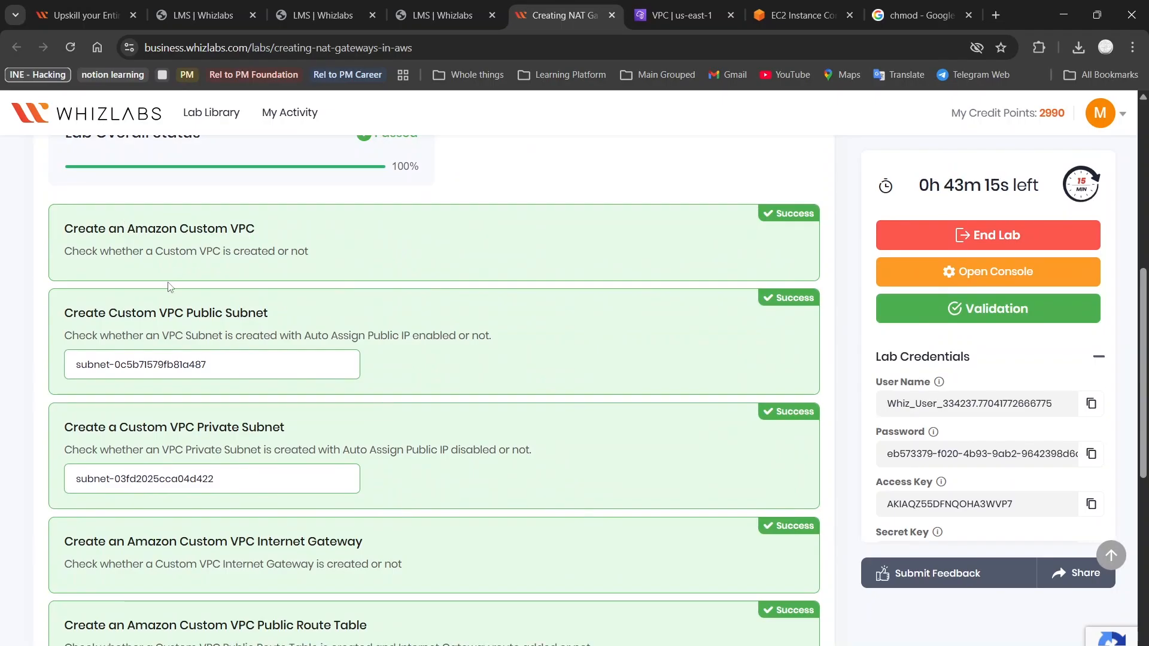
{"action": "scroll", "coordinate": [186, 307], "scroll_direction": "down", "scroll_amount": 1}
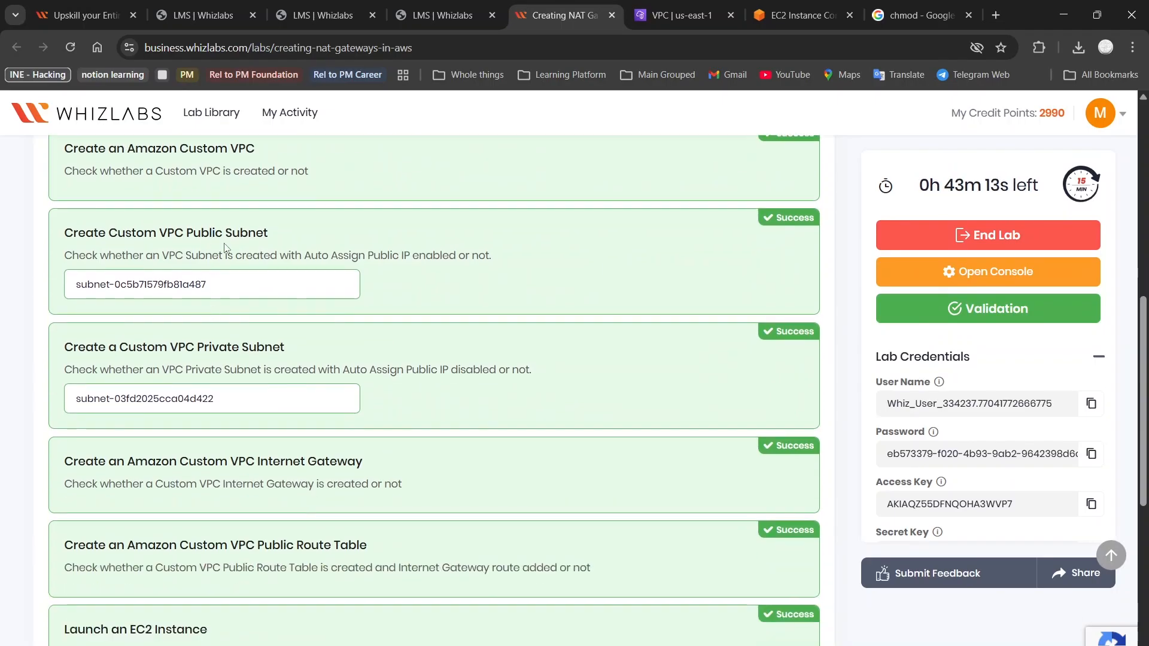
{"action": "scroll", "coordinate": [225, 248], "scroll_direction": "down", "scroll_amount": 1}
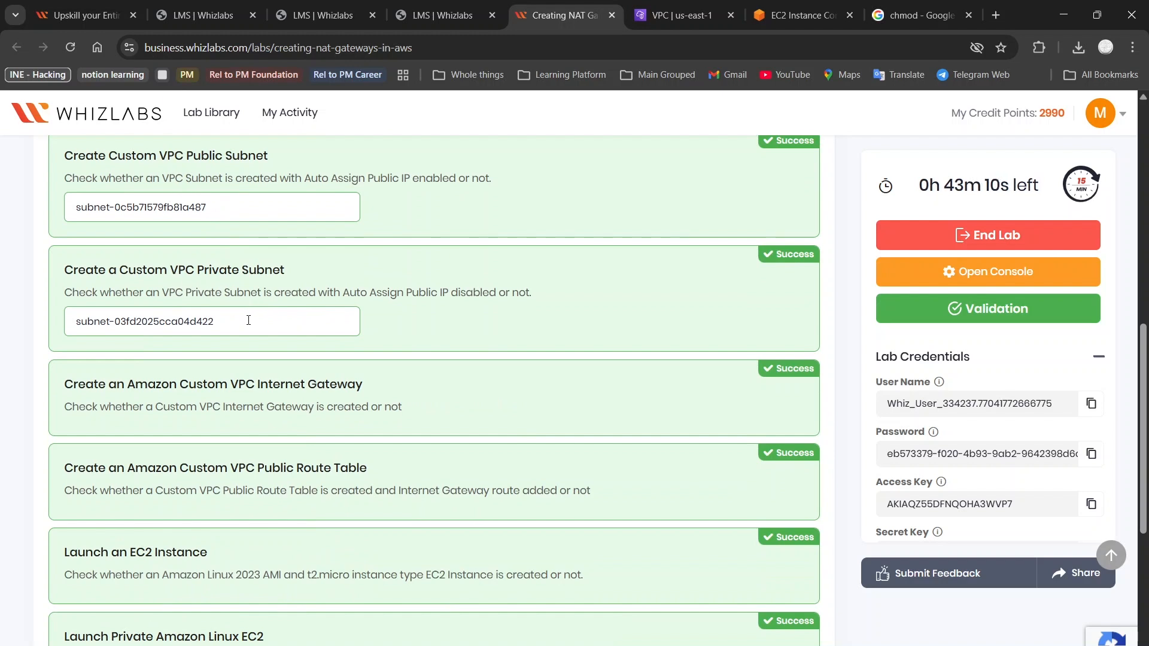
{"action": "scroll", "coordinate": [217, 328], "scroll_direction": "down", "scroll_amount": 2}
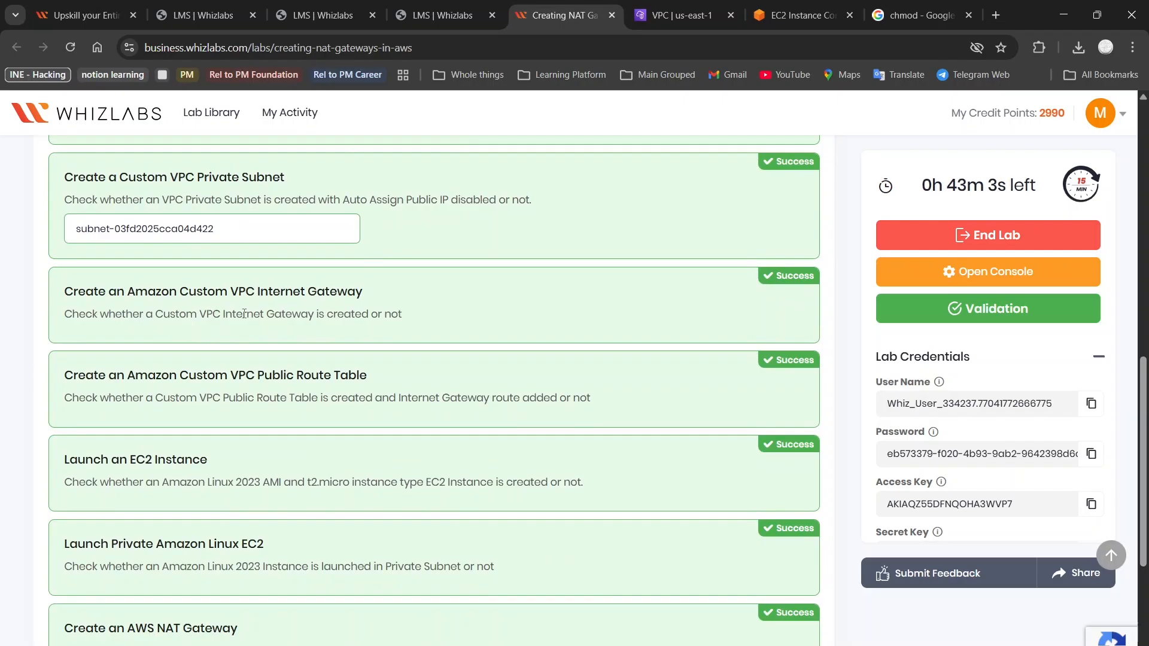
{"action": "scroll", "coordinate": [239, 316], "scroll_direction": "down", "scroll_amount": 1}
{"action": "scroll", "coordinate": [260, 356], "scroll_direction": "down", "scroll_amount": 1}
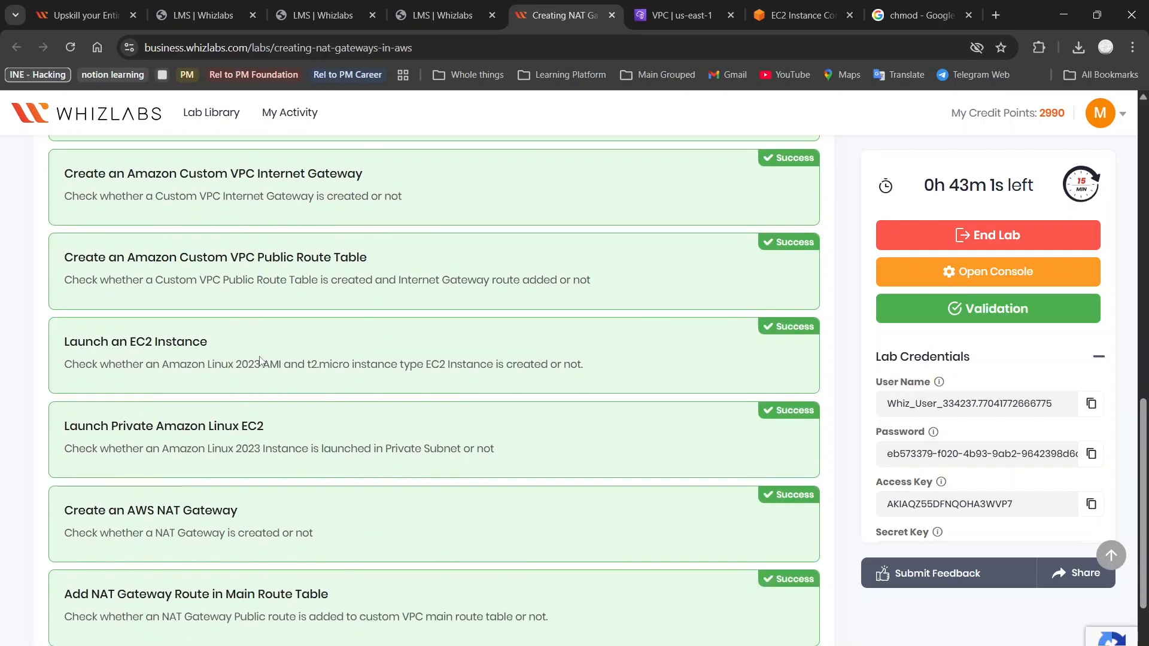
{"action": "scroll", "coordinate": [290, 286], "scroll_direction": "down", "scroll_amount": 1}
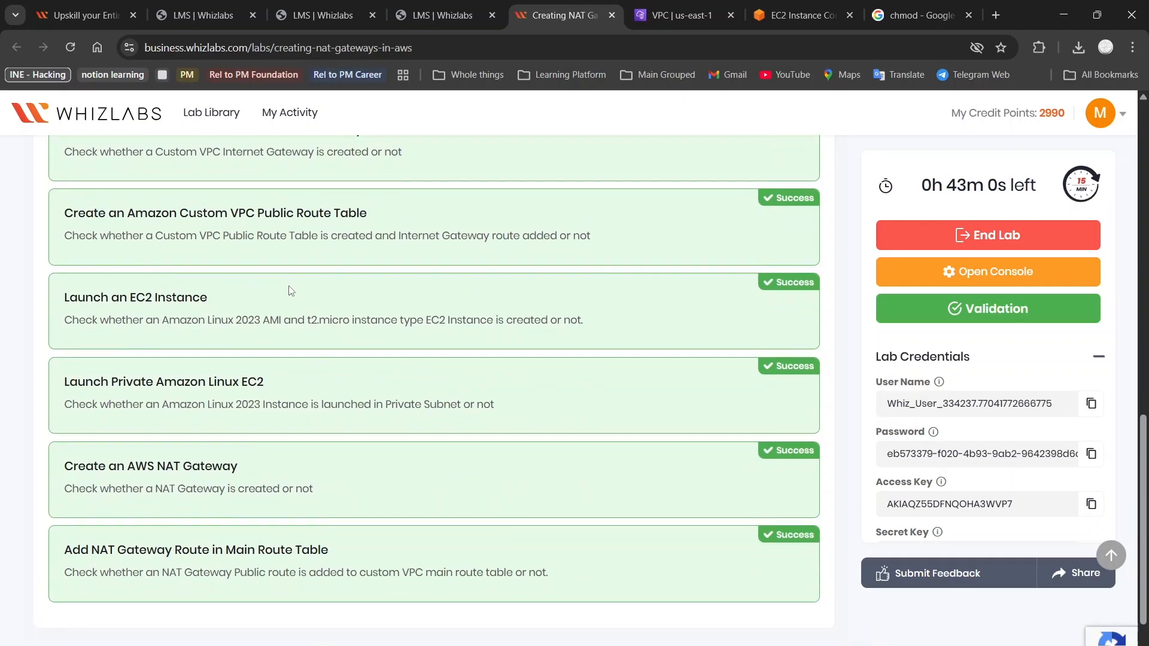
{"action": "scroll", "coordinate": [303, 238], "scroll_direction": "down", "scroll_amount": 1}
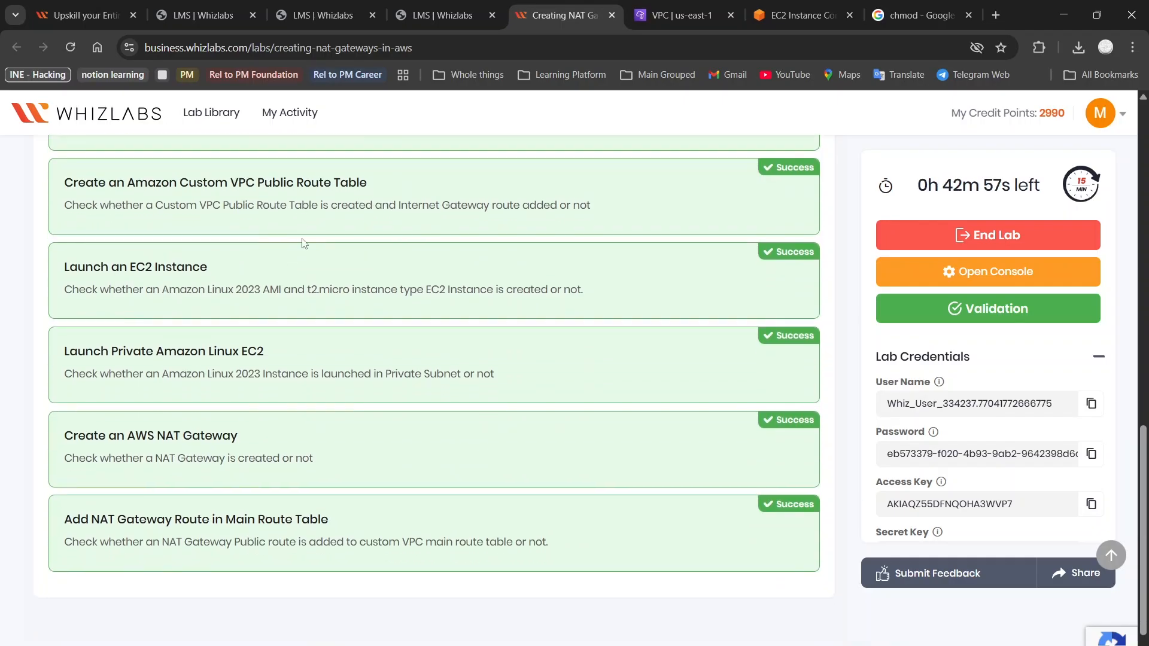
{"action": "scroll", "coordinate": [270, 269], "scroll_direction": "down", "scroll_amount": 2}
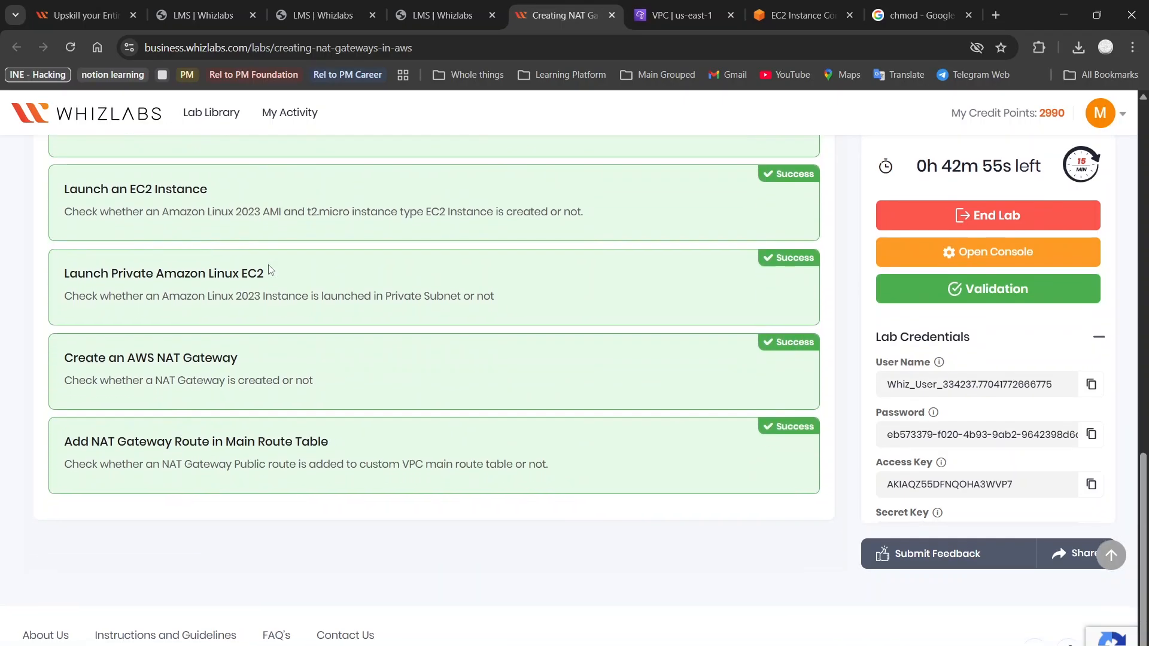
{"action": "scroll", "coordinate": [349, 282], "scroll_direction": "down", "scroll_amount": 1}
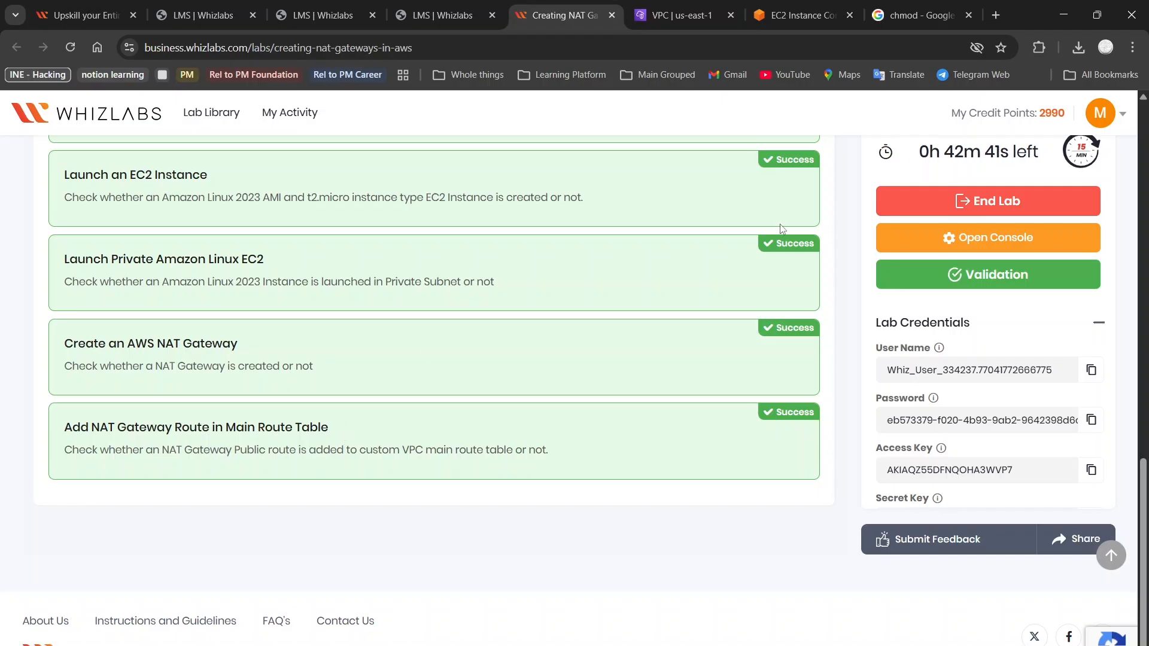
Sign out of the AWS console lab account from the account menu, then return to Whizlabs
{"action": "left_click", "coordinate": [700, 15]}
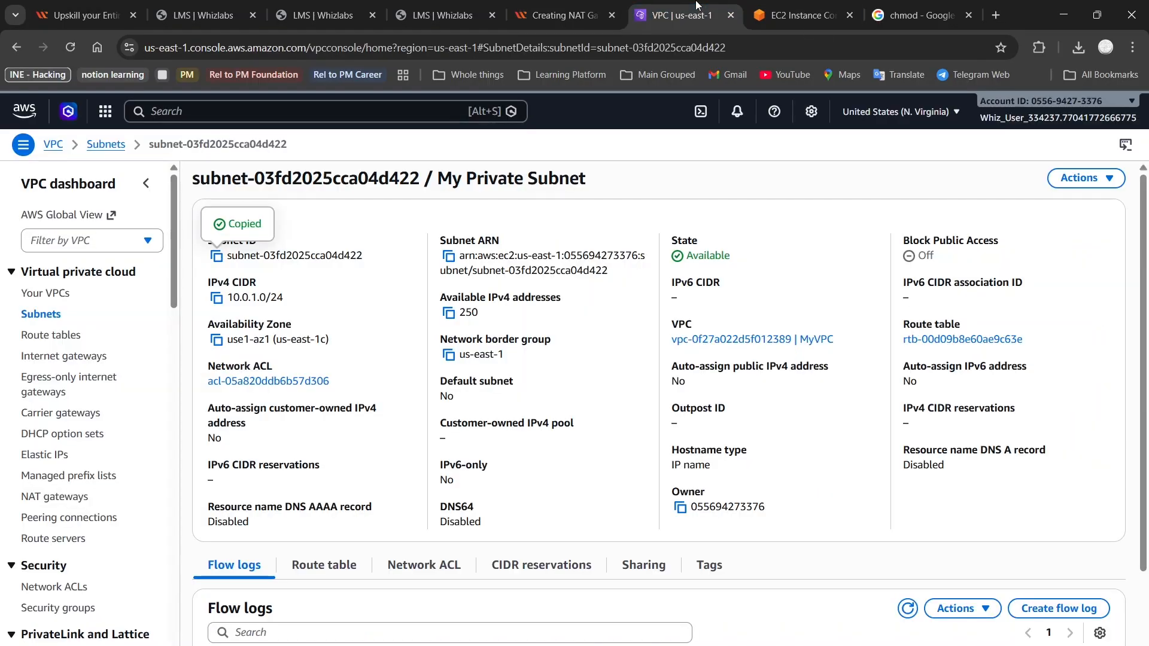
{"action": "left_click", "coordinate": [1073, 119]}
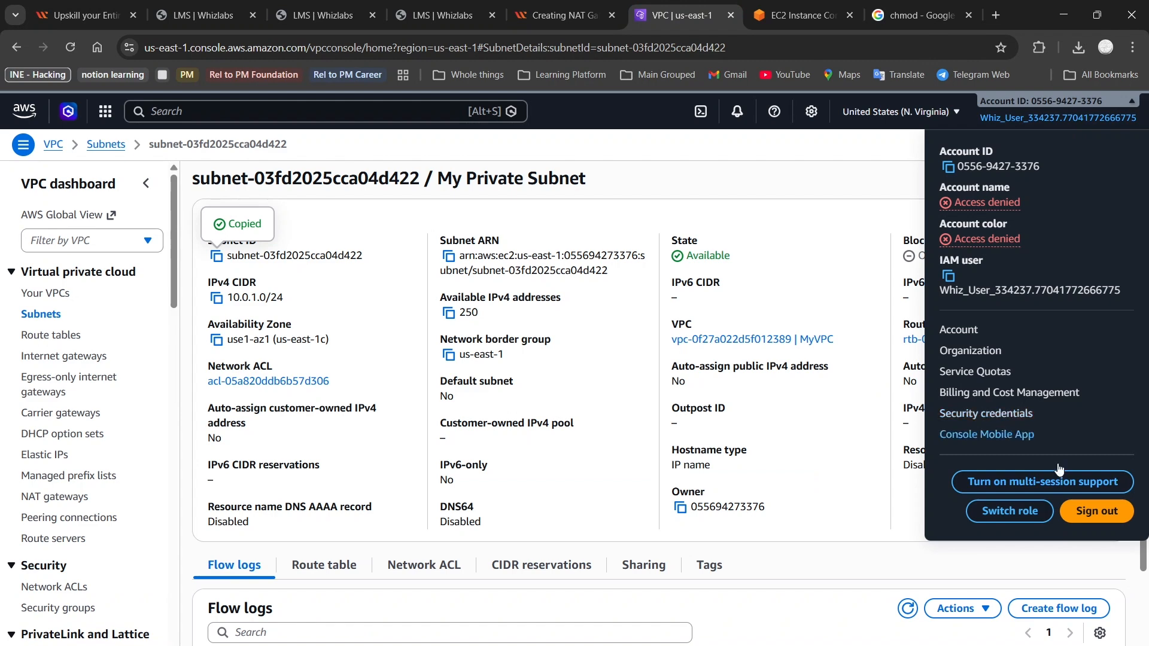
{"action": "left_click", "coordinate": [1096, 514]}
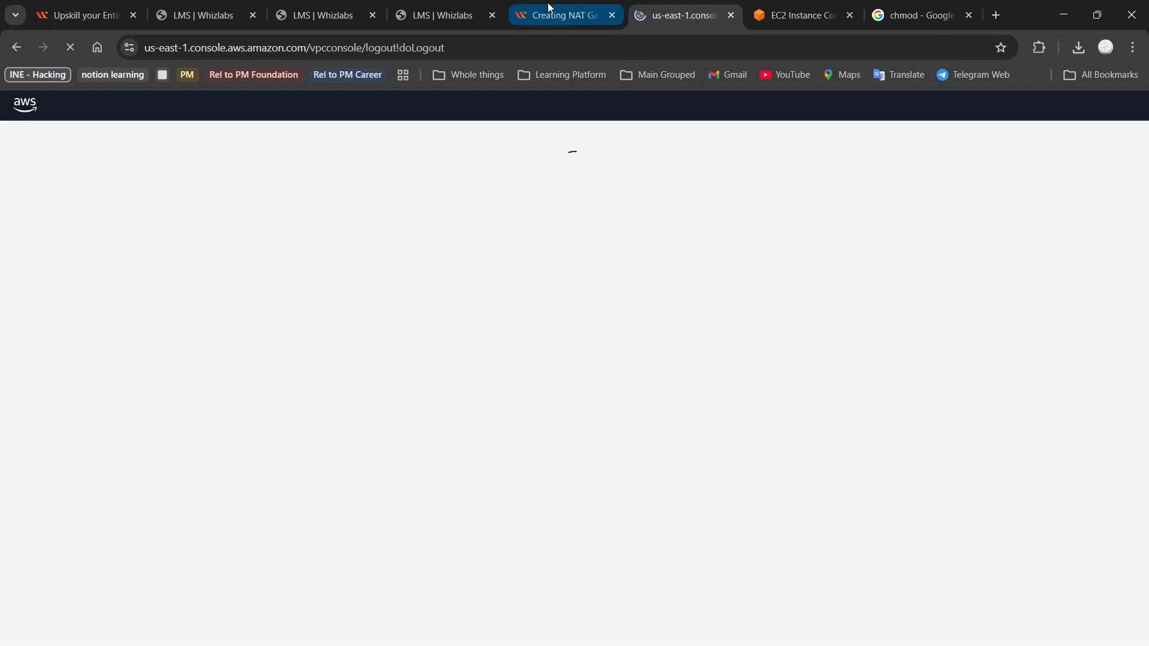
{"action": "left_click", "coordinate": [550, 11]}
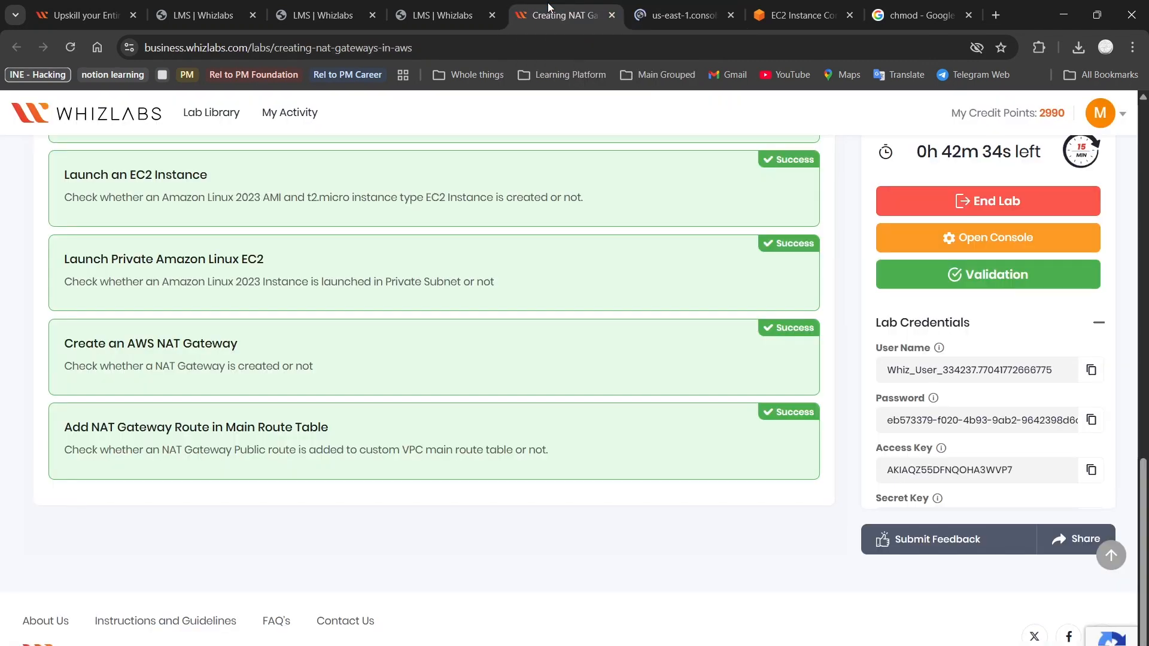
End the NAT gateways lab and confirm, bringing up the Submit Your Feedback page
{"action": "left_click", "coordinate": [954, 214]}
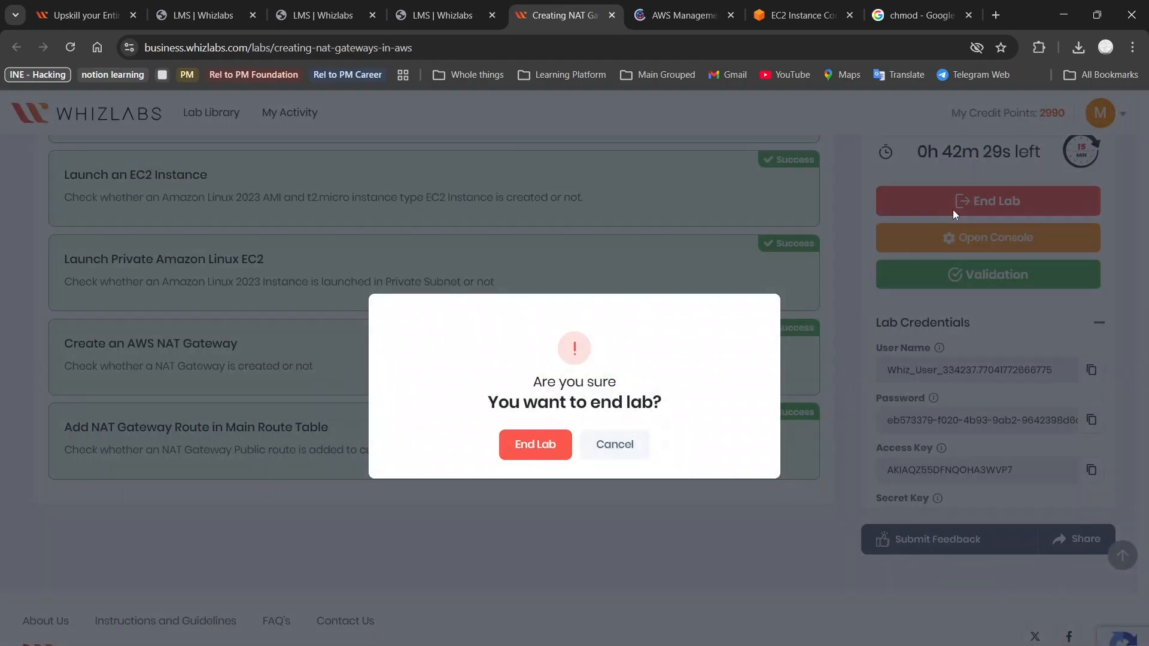
{"action": "left_click", "coordinate": [524, 444]}
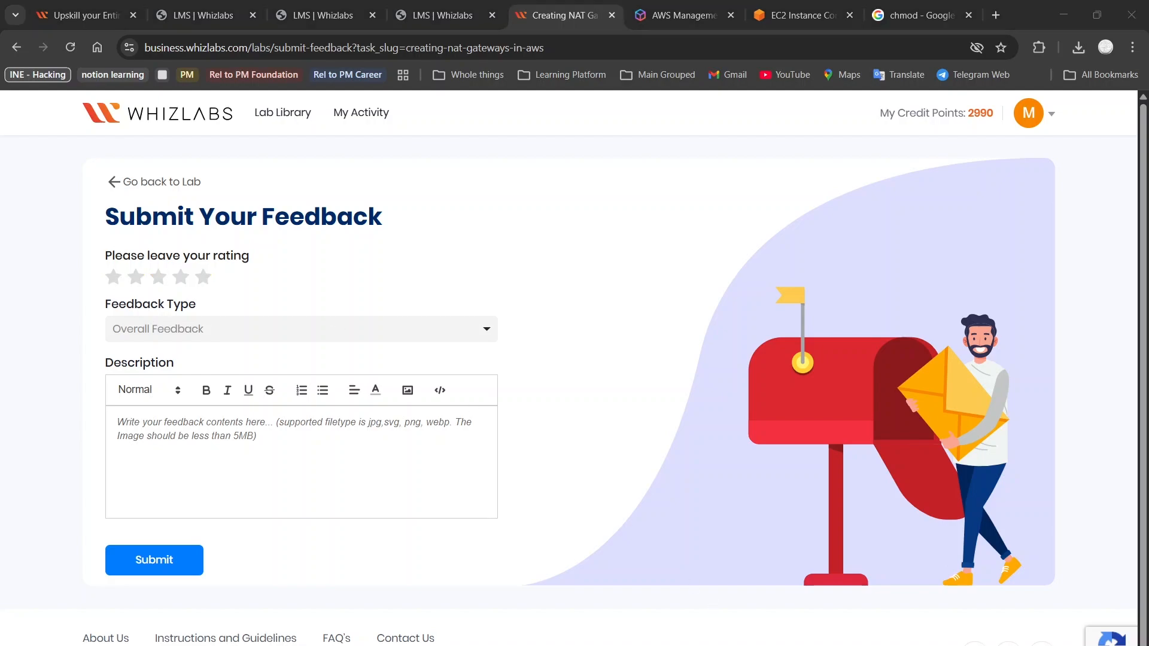
{"action": "key", "text": "alt+Tab"}
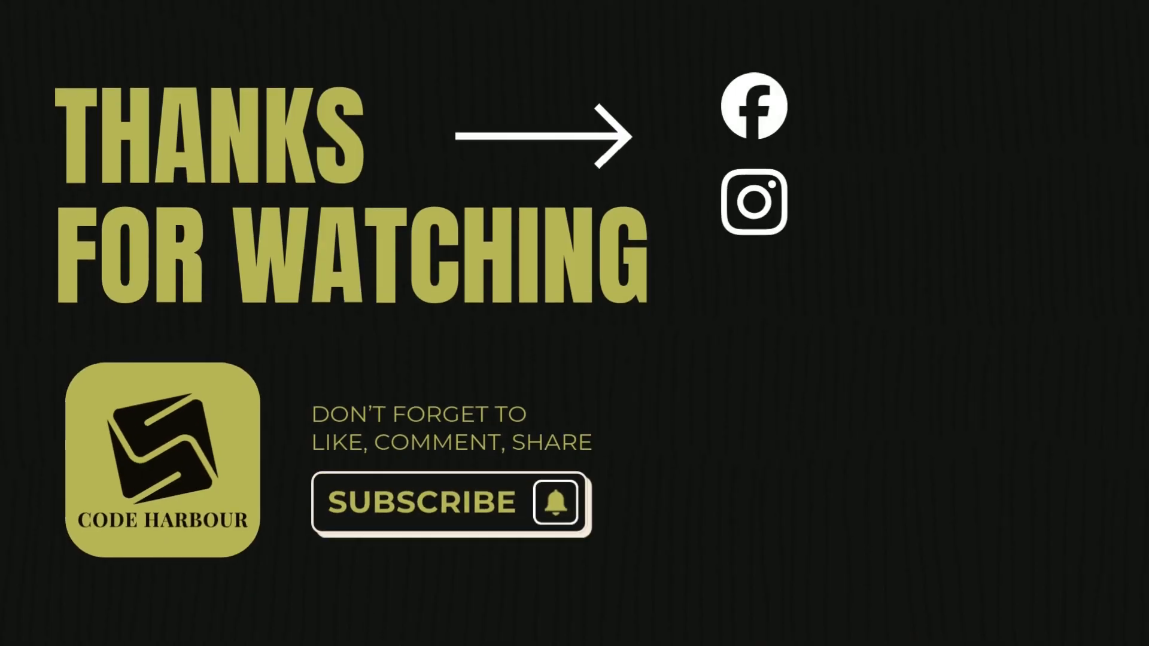